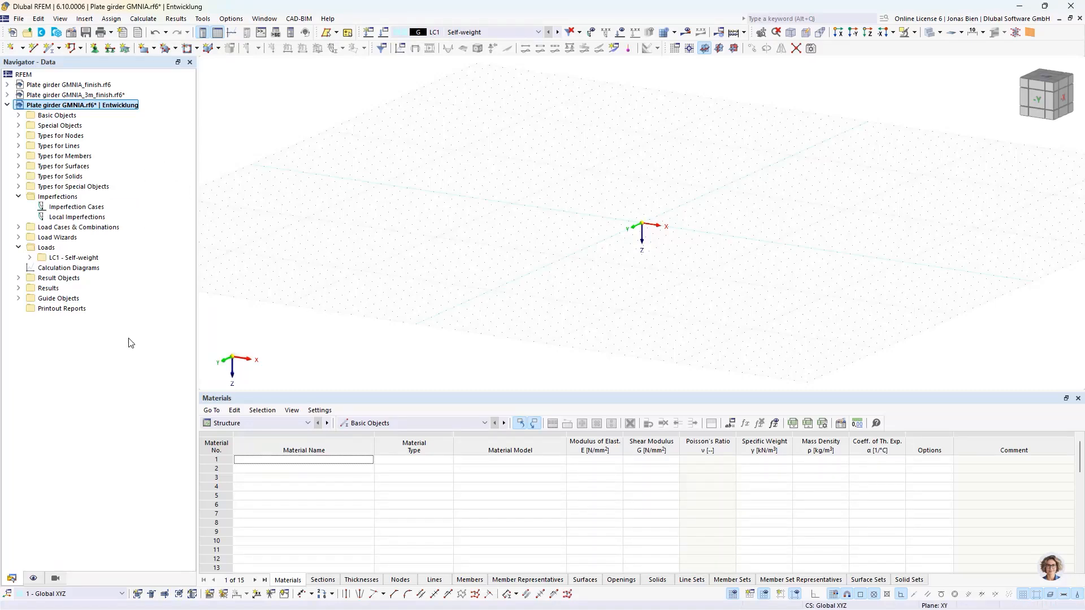
left_click(18, 115)
left_click(18, 278)
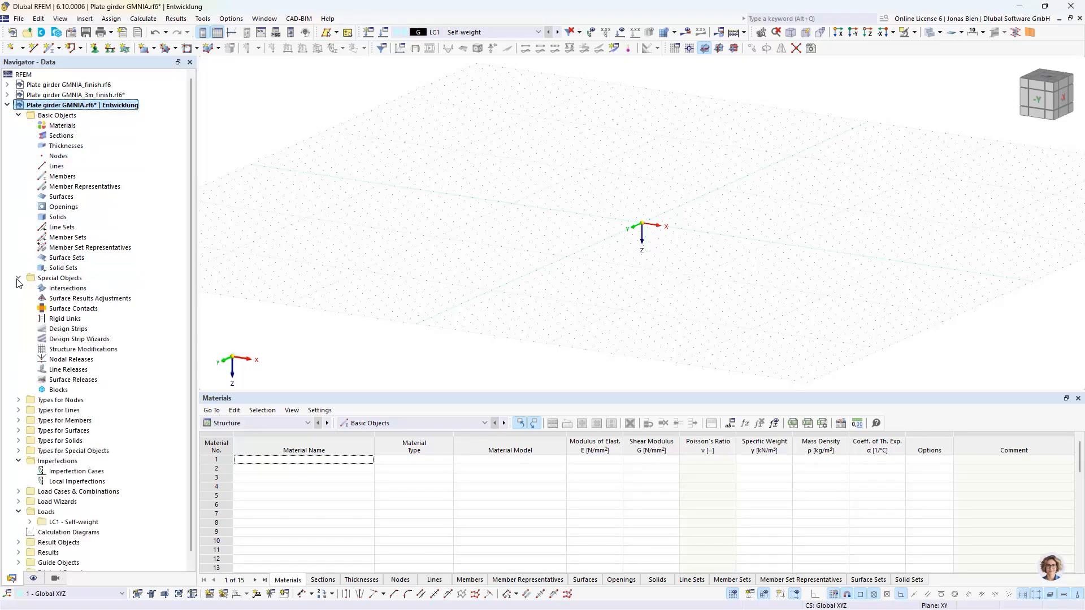
left_click(18, 278)
left_click(19, 115)
Review the base data of the Plate girder GMNIA model, covering add-ons, both standards pages, settings and main data, and close it without changes.
right_click(26, 105)
key("Escape")
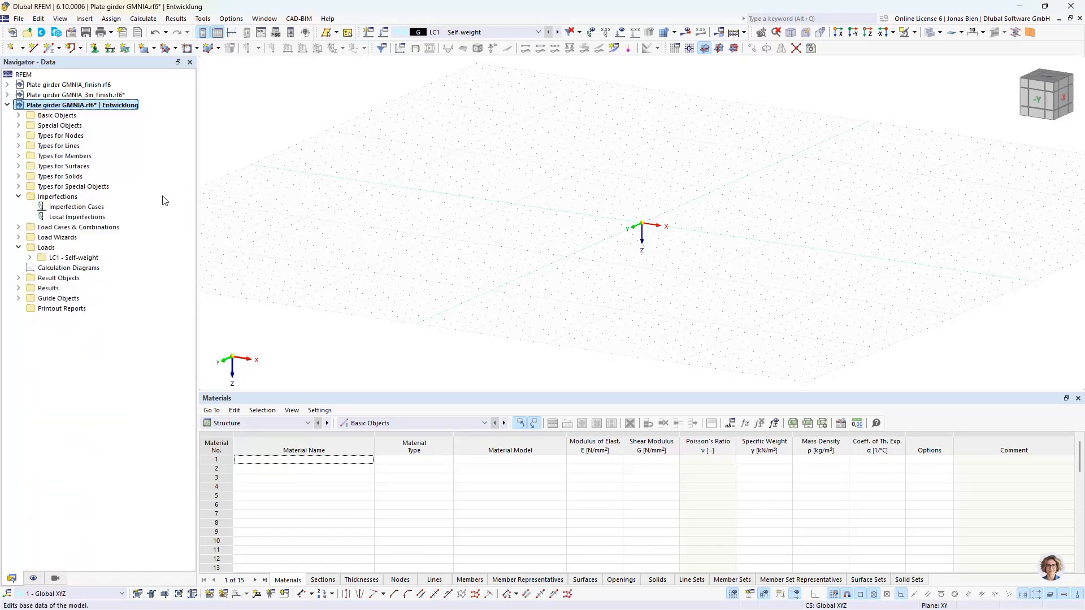
left_click(294, 72)
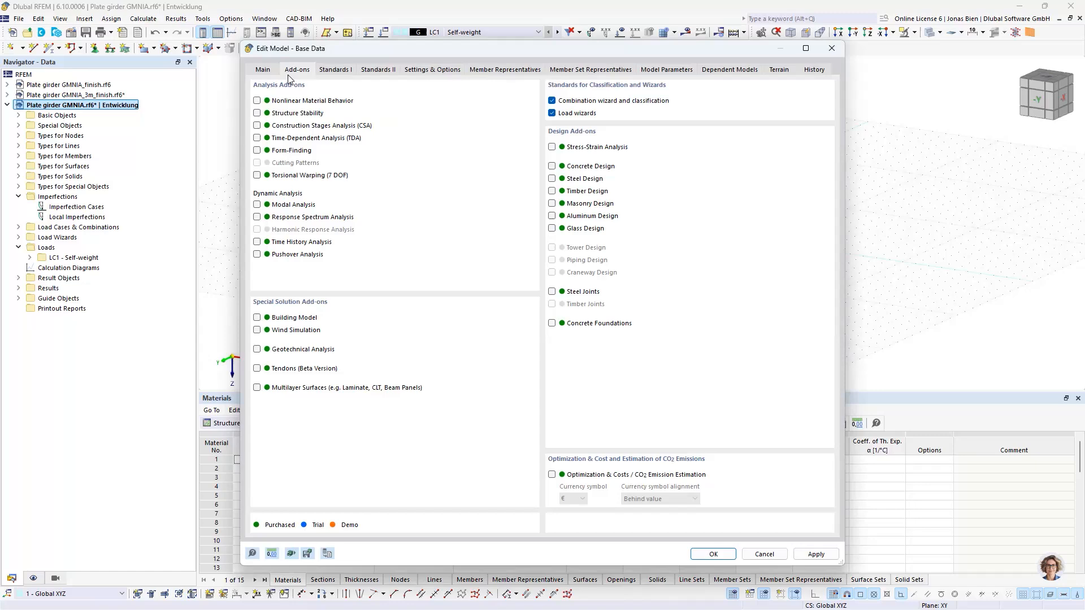
left_click(336, 71)
left_click(378, 70)
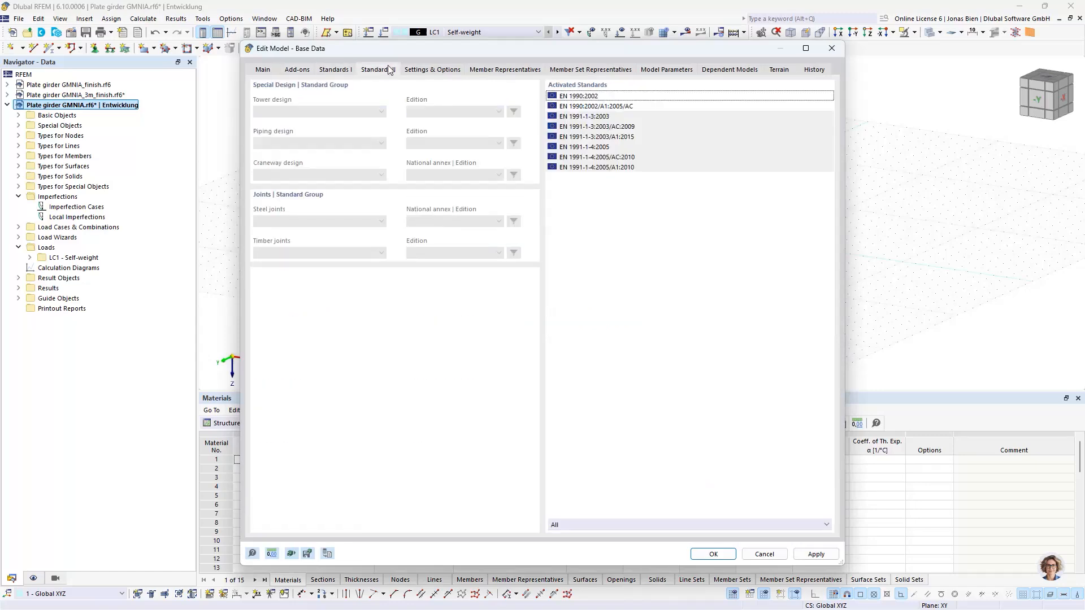
left_click(421, 70)
left_click(263, 70)
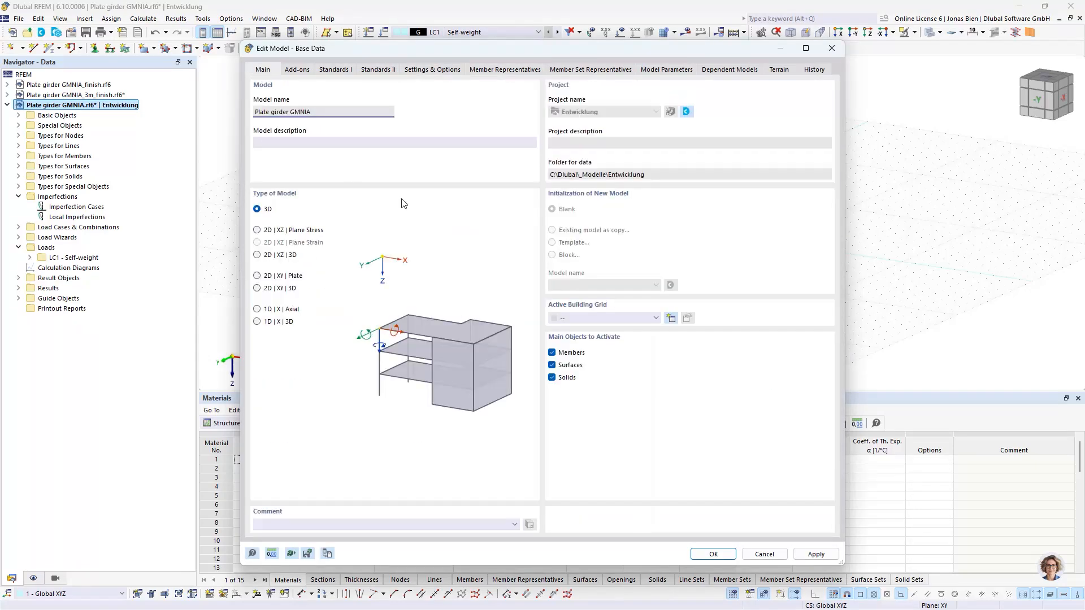
left_click(762, 556)
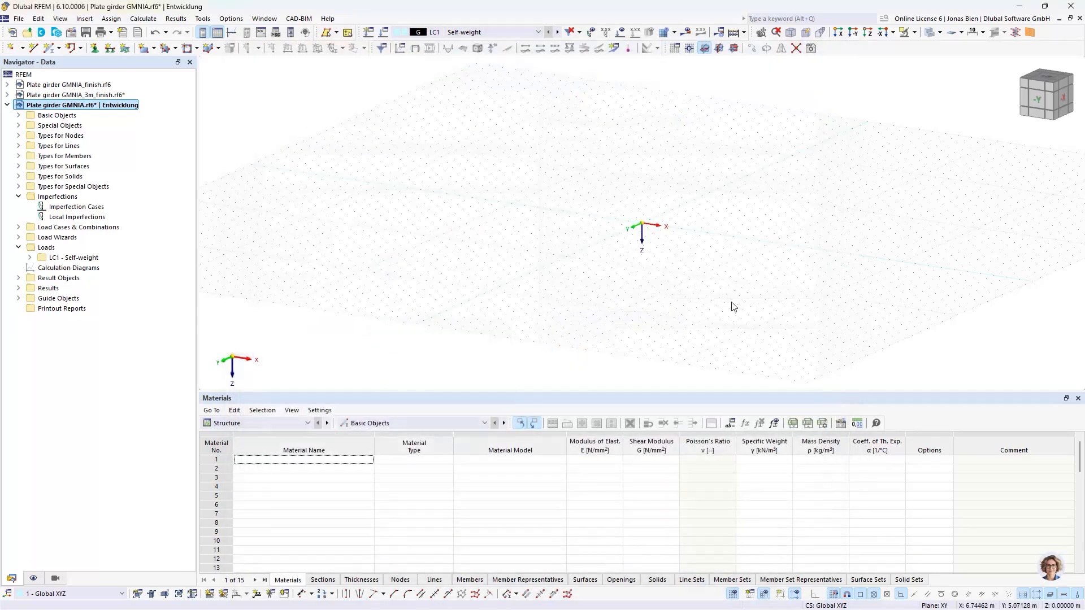
Create a new material from the library using steel S235 of the EN 1993-1-1:2005-05 series.
left_click(19, 116)
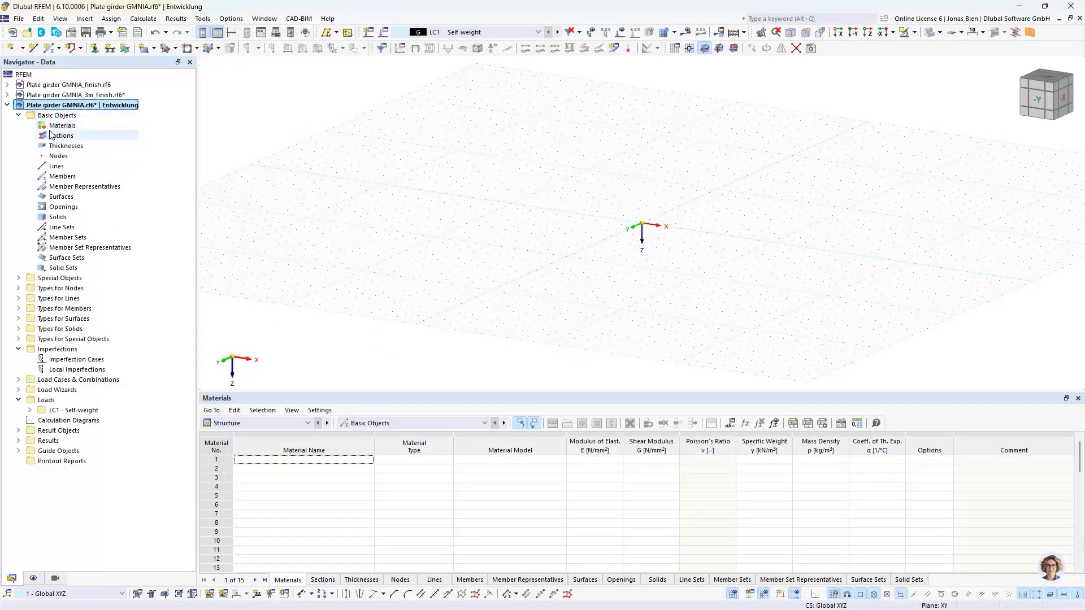
left_click(51, 126)
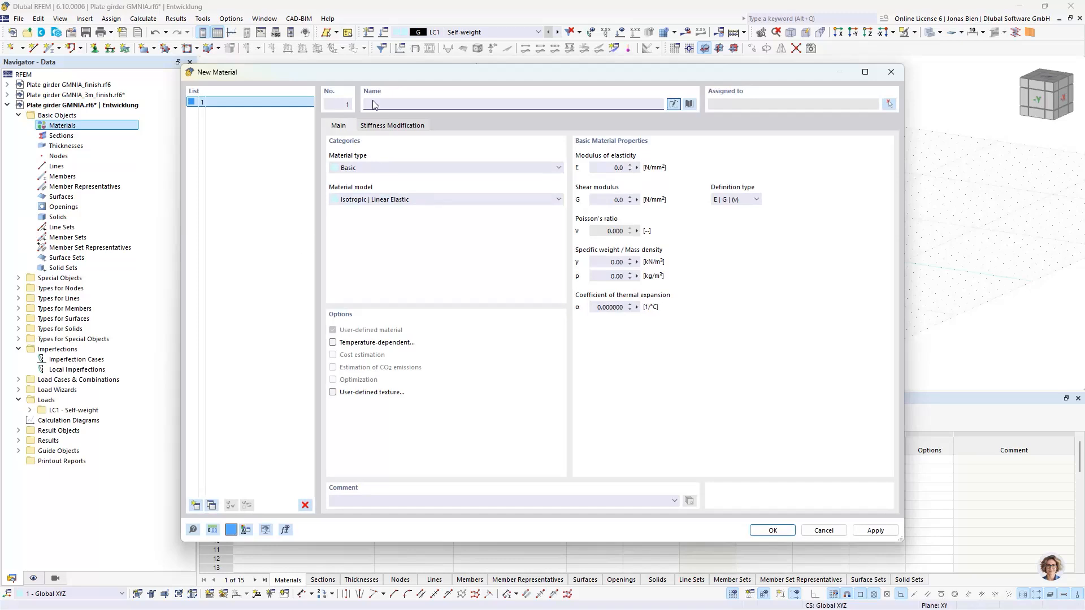
left_click(690, 104)
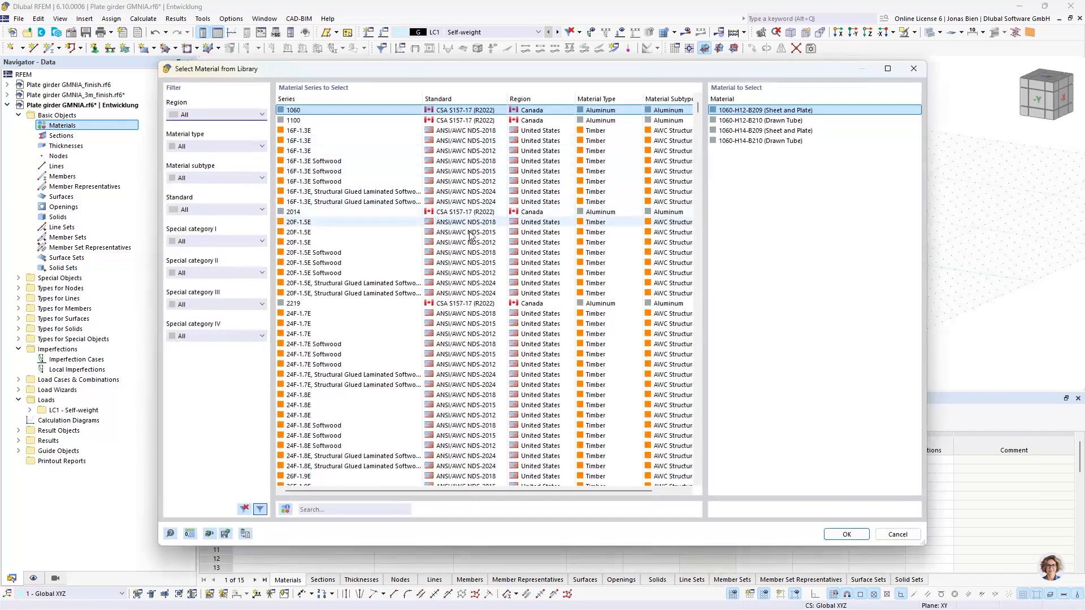
left_click(338, 507)
type("S")
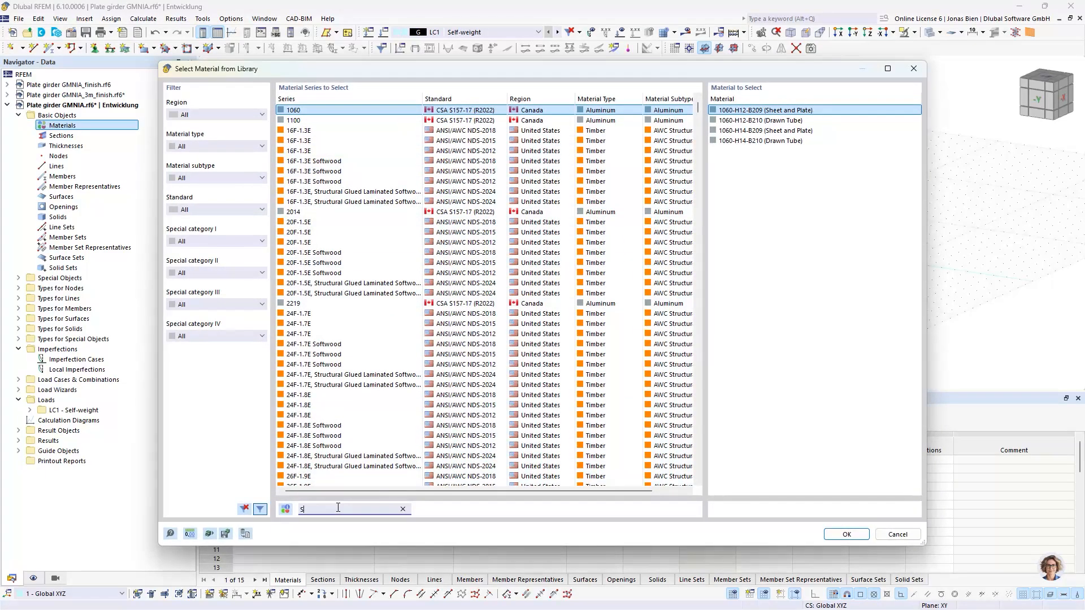
type("235")
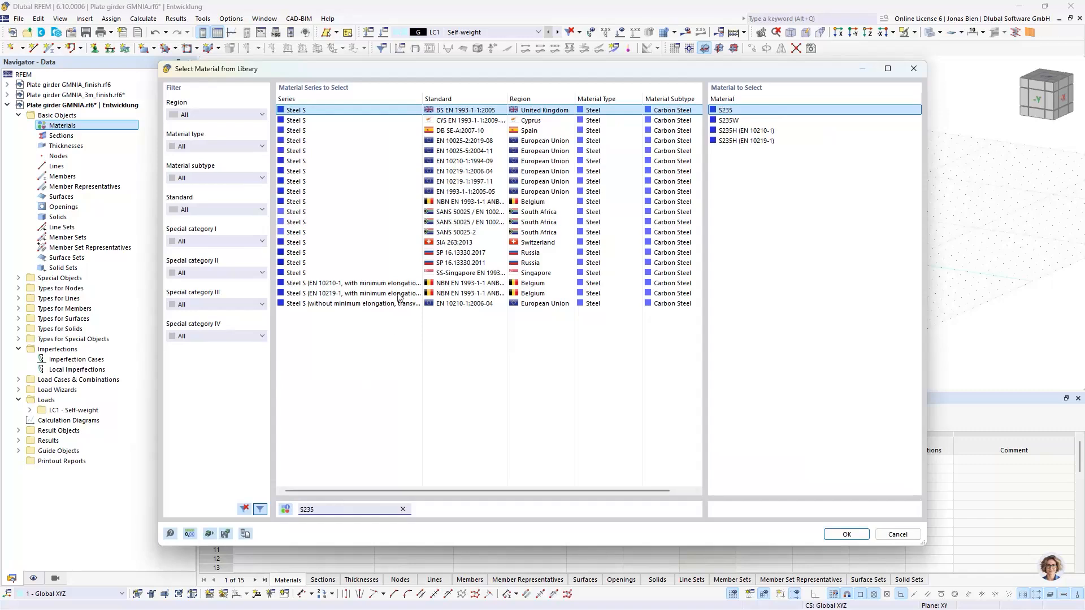
left_click(402, 192)
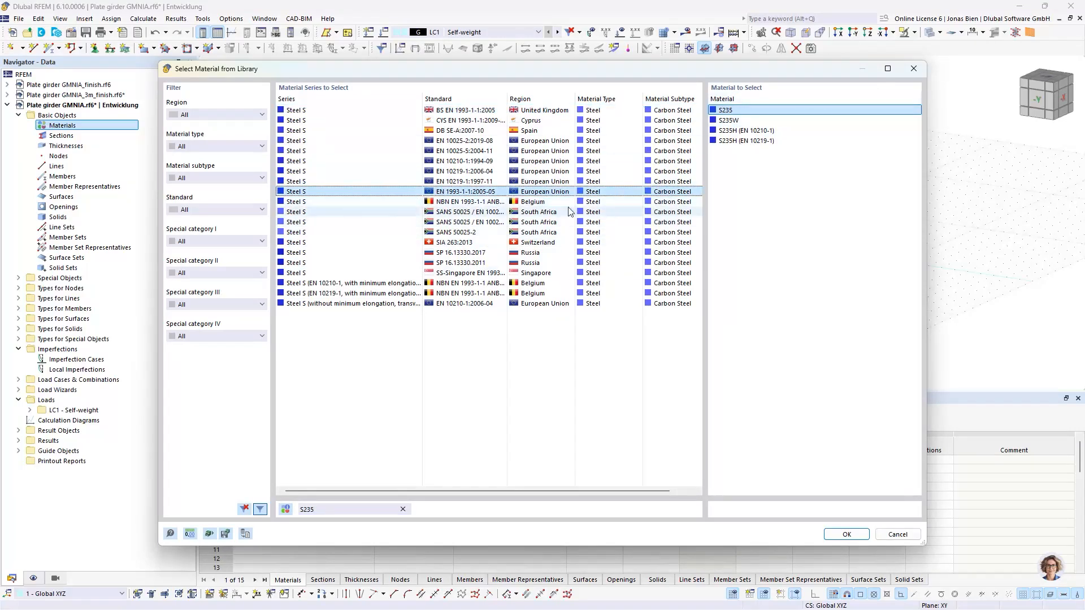
double_click(726, 112)
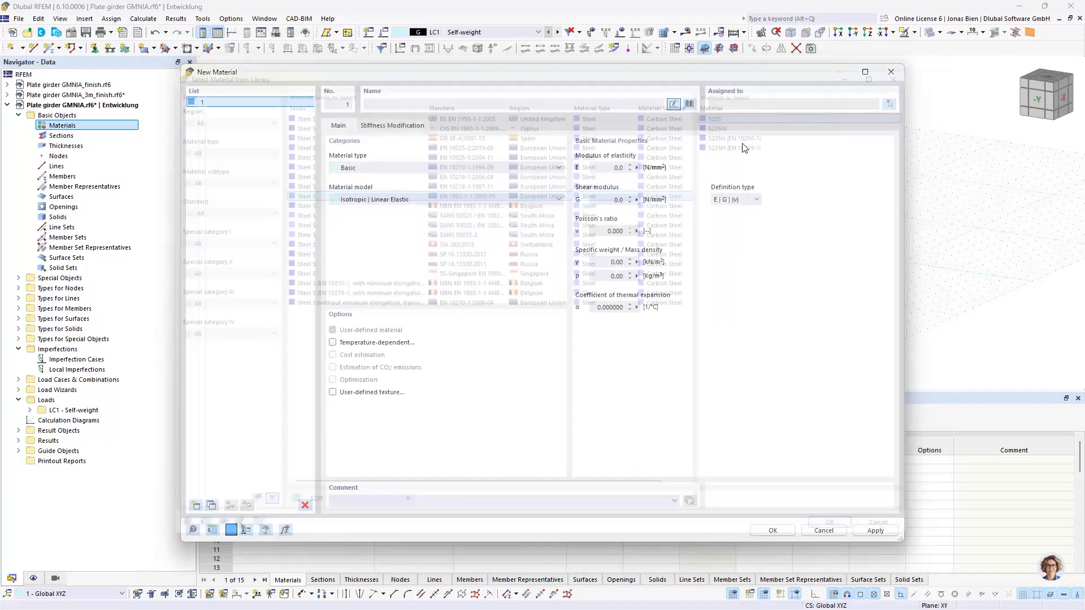
left_click(772, 529)
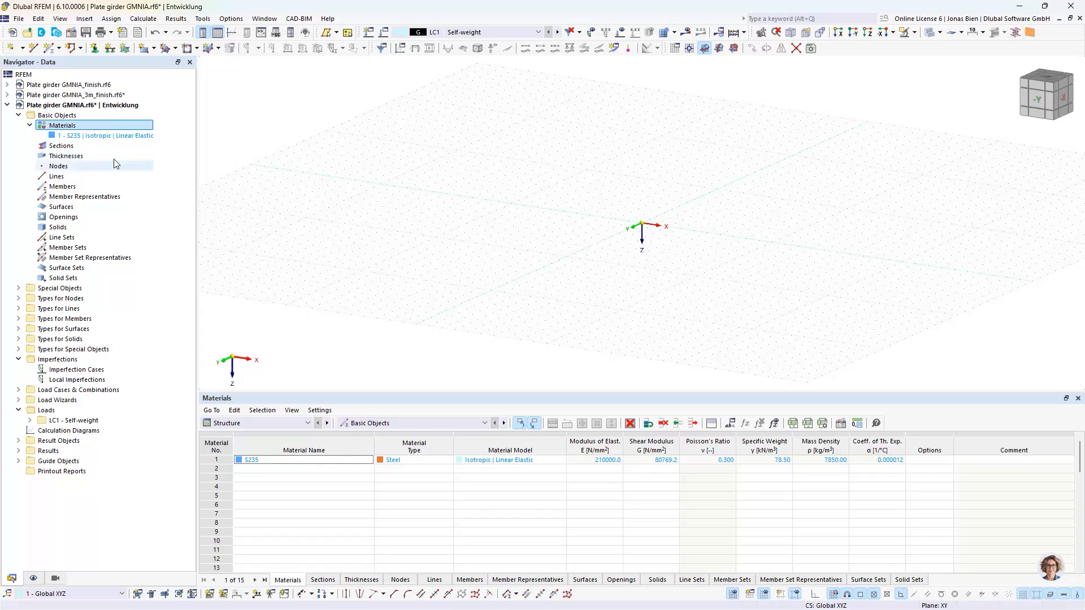
Create a new section as a thin-walled parametric I-section from the library and set its manufacturing type to Welded.
left_click(68, 146)
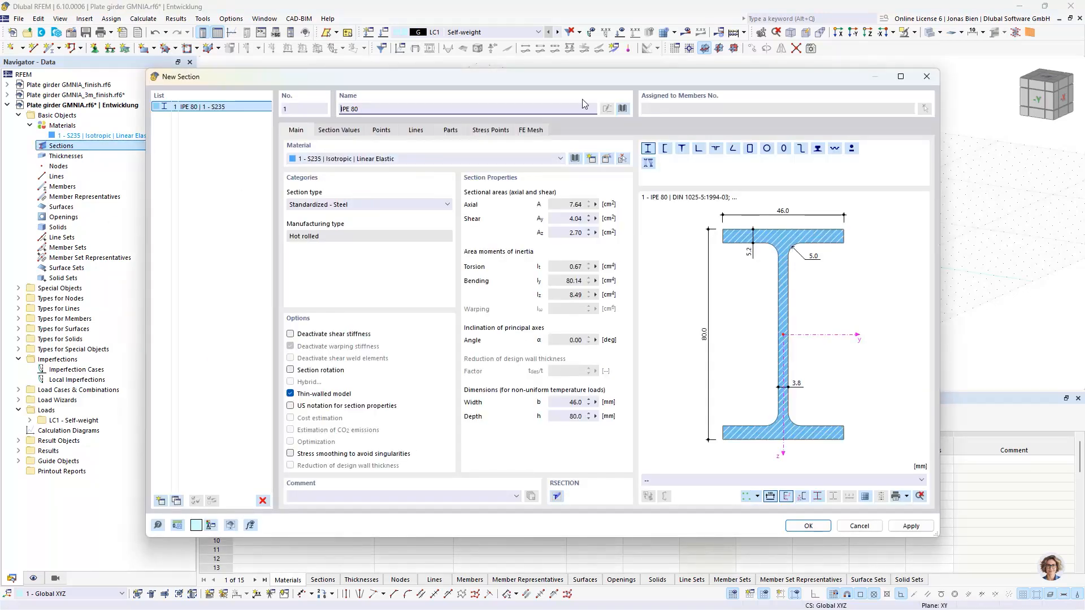
left_click(625, 109)
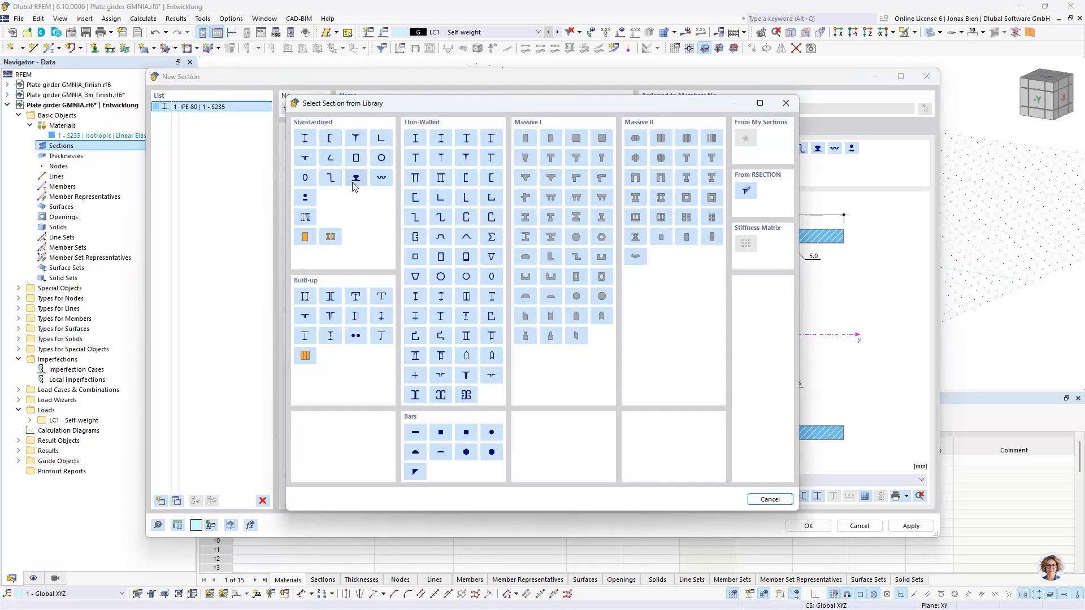
left_click(417, 141)
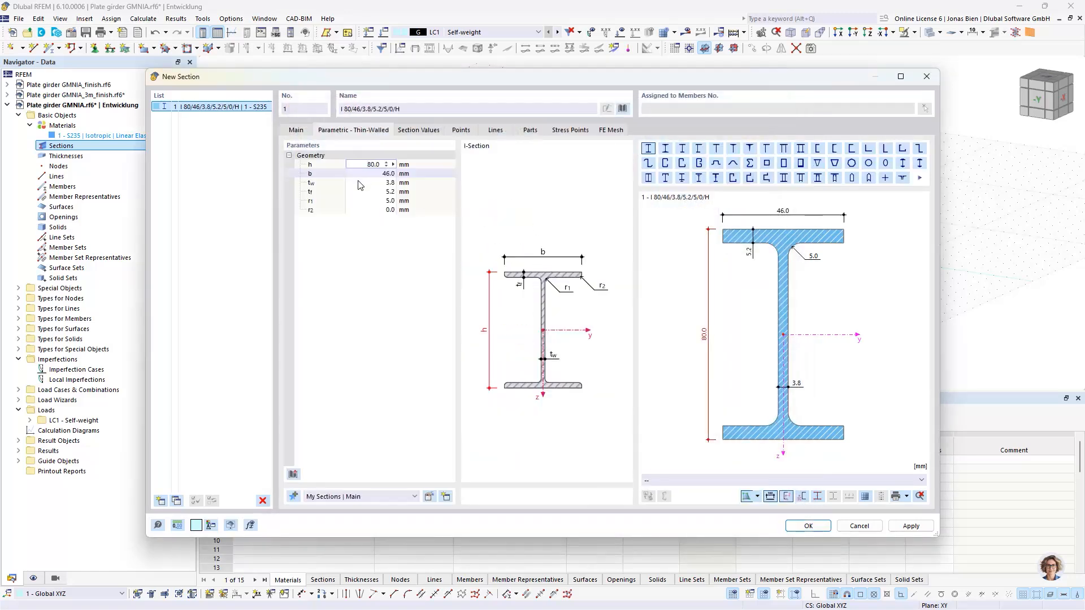
left_click(370, 164)
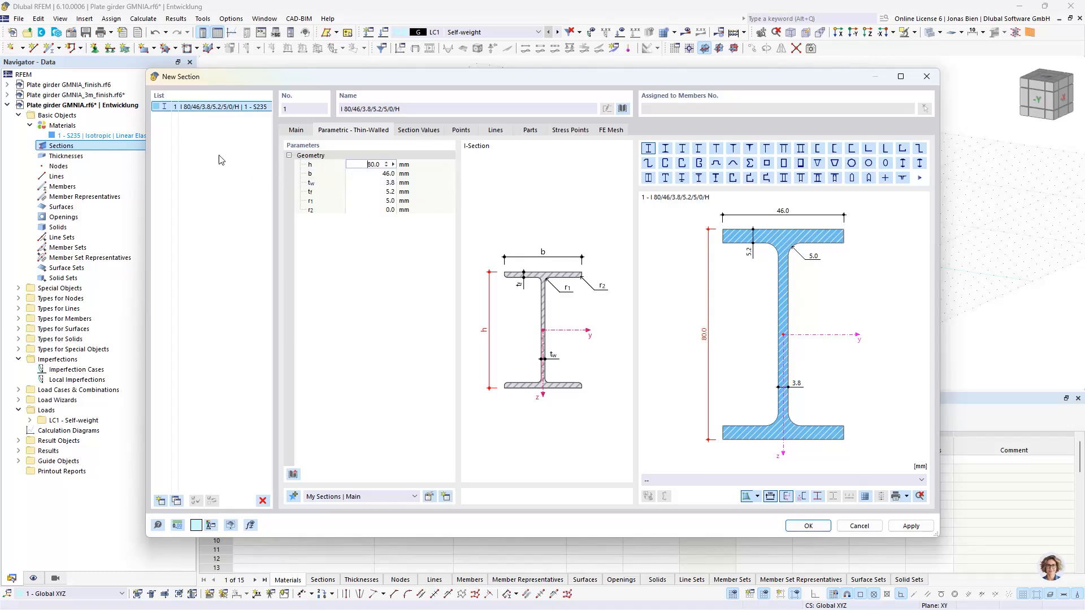
left_click(303, 131)
left_click(336, 236)
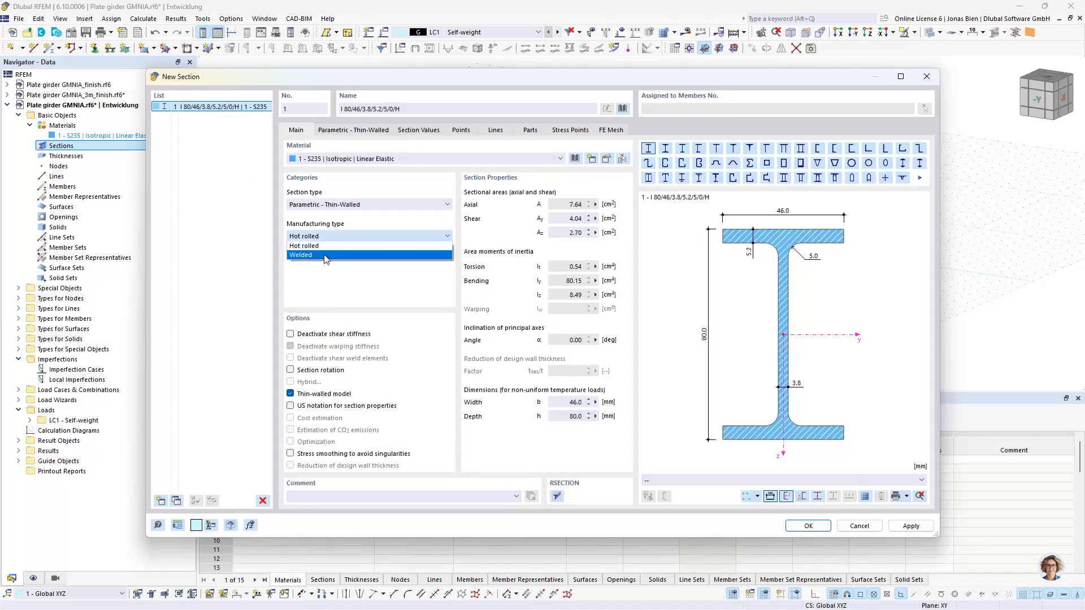
left_click(325, 255)
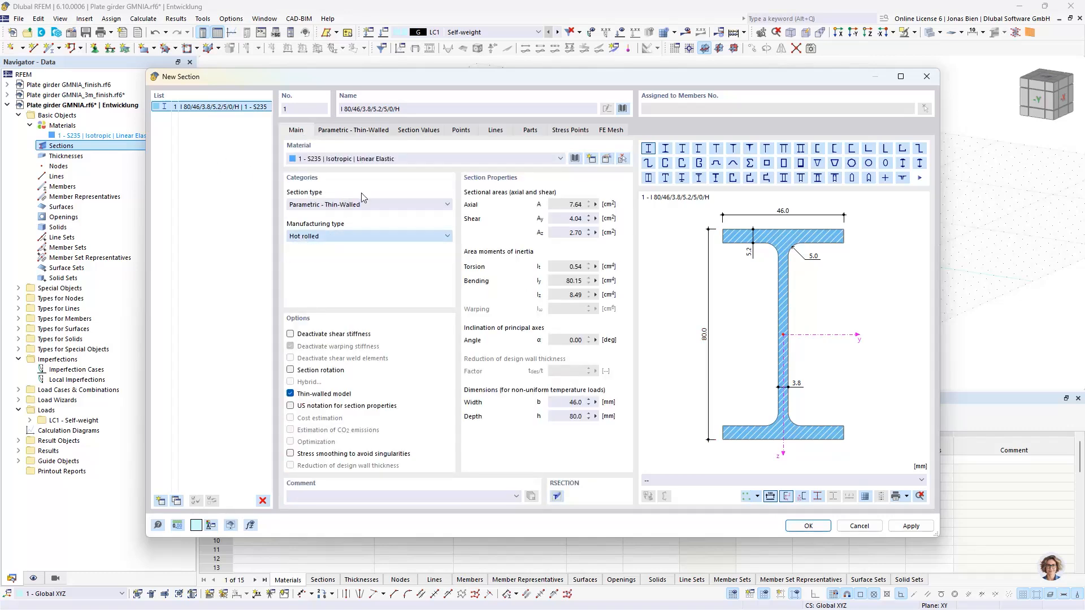
Set the welded I-section's dimensions to h 1020 mm, b 360 mm, tw 5 mm and tf 20 mm, and accept the section.
left_click(341, 131)
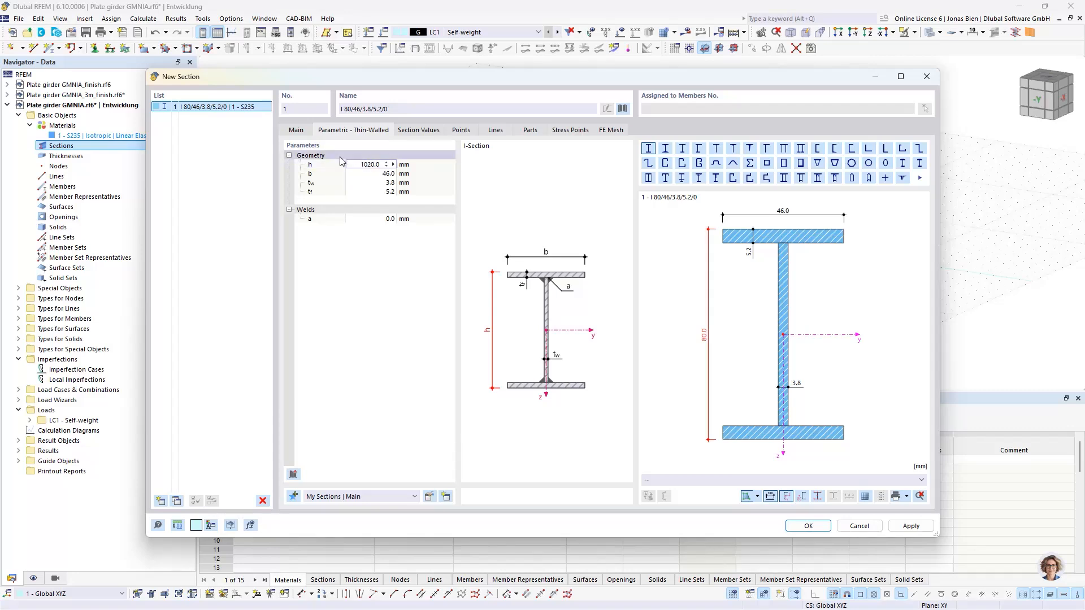
left_click(375, 175)
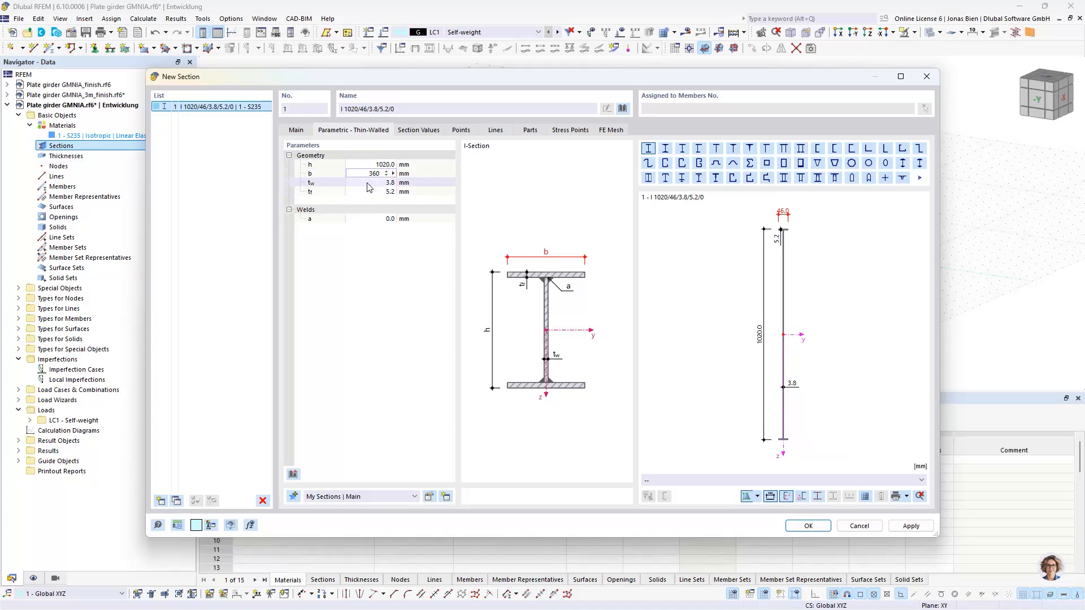
key("Tab")
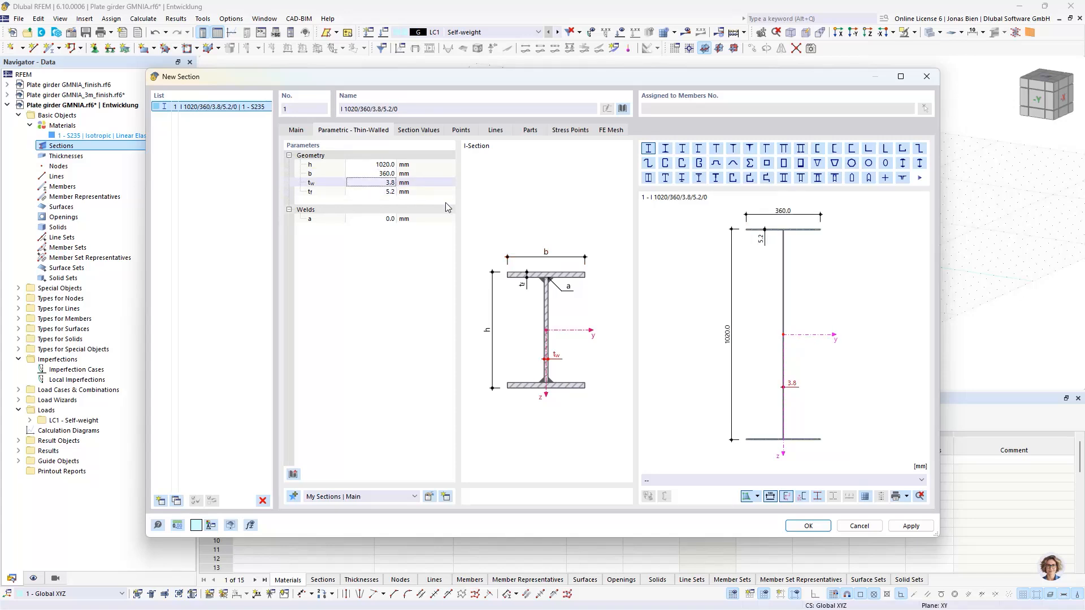
type("5")
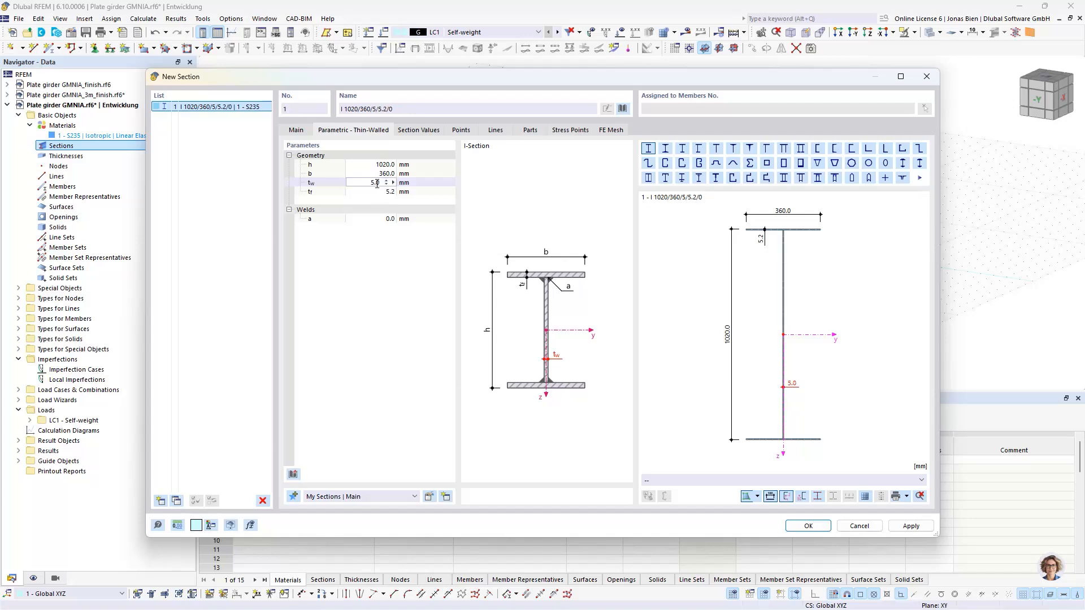
key("Tab")
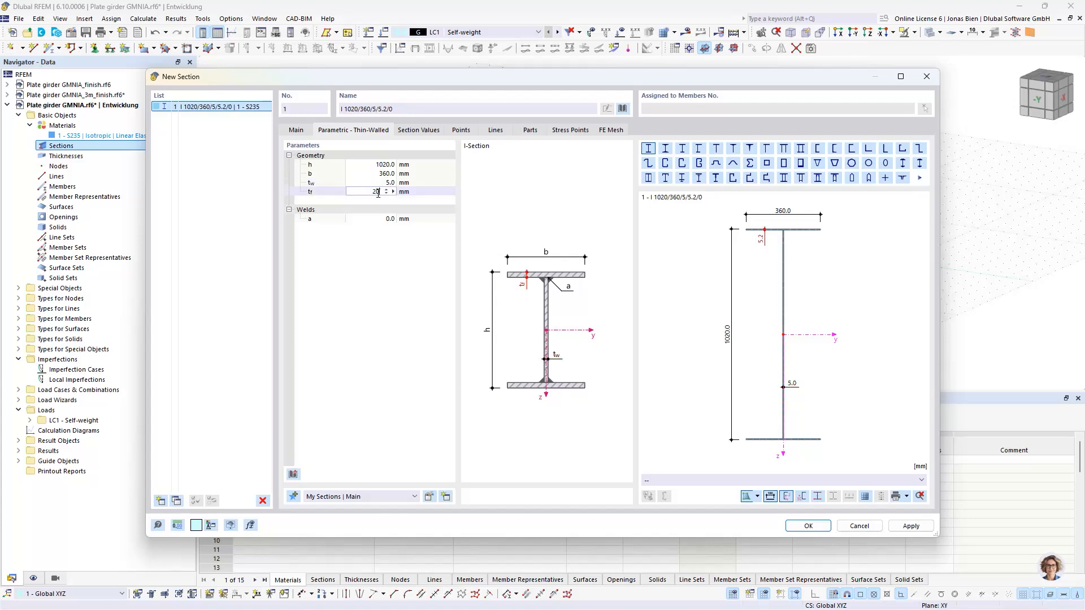
key("shift+Tab")
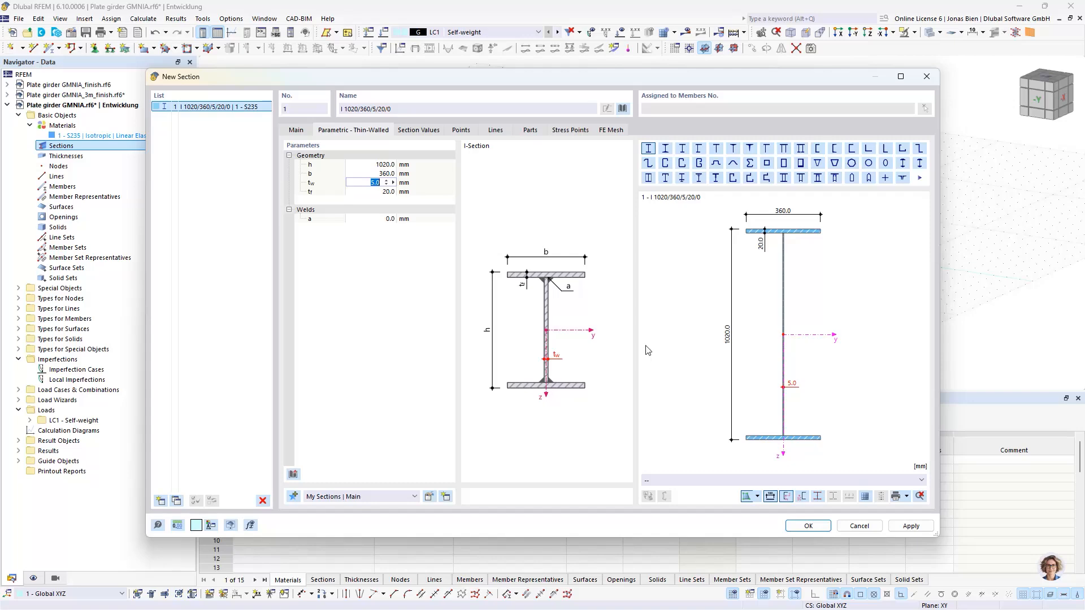
left_click(808, 526)
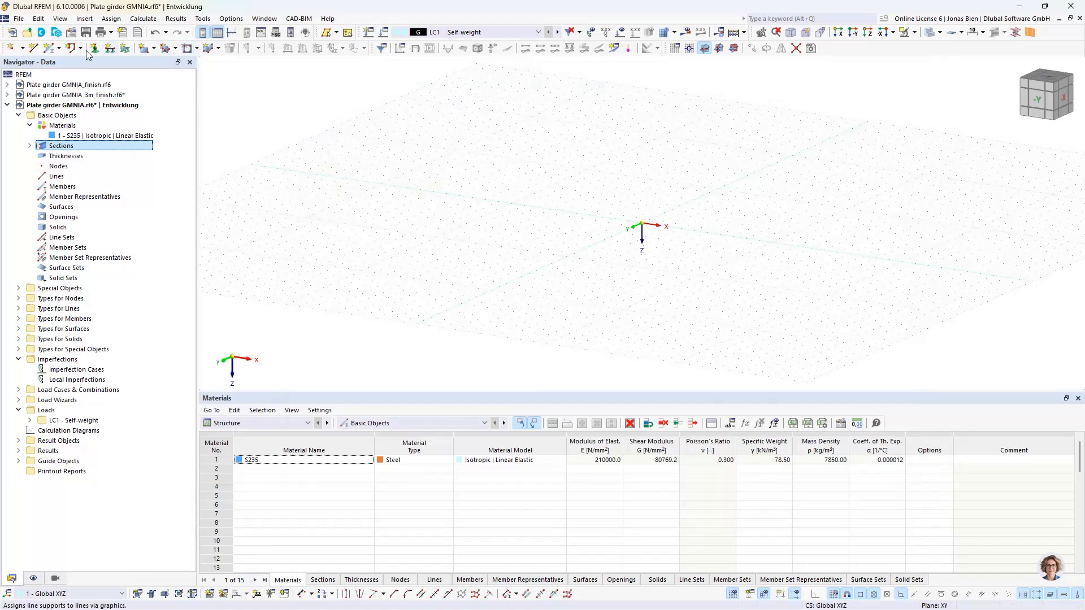
Draw a single beam member from the origin to X = 9 m, along the X-axis.
left_click(50, 49)
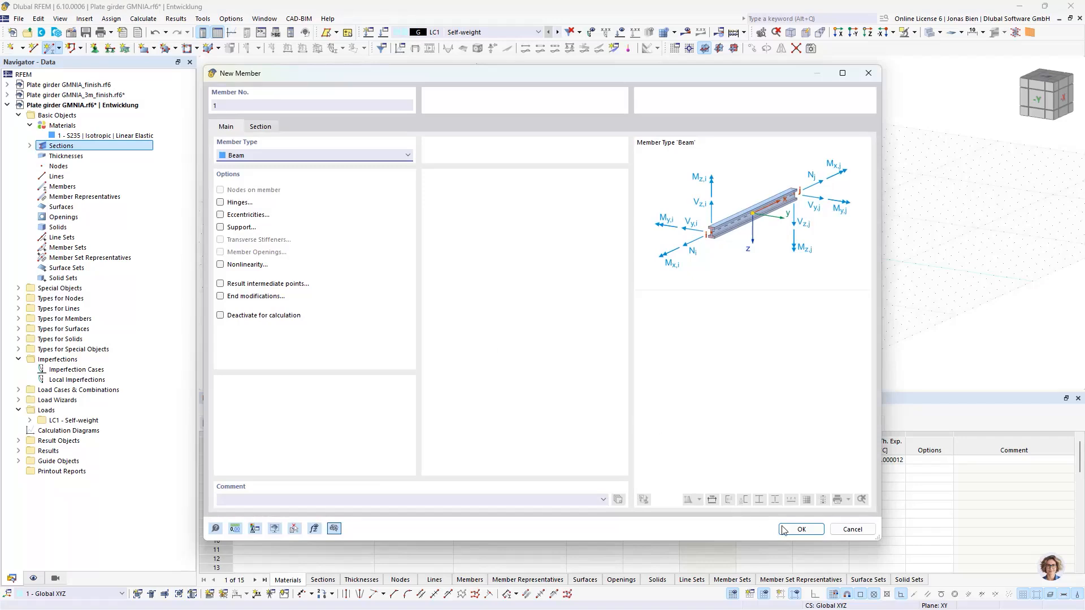
left_click(801, 529)
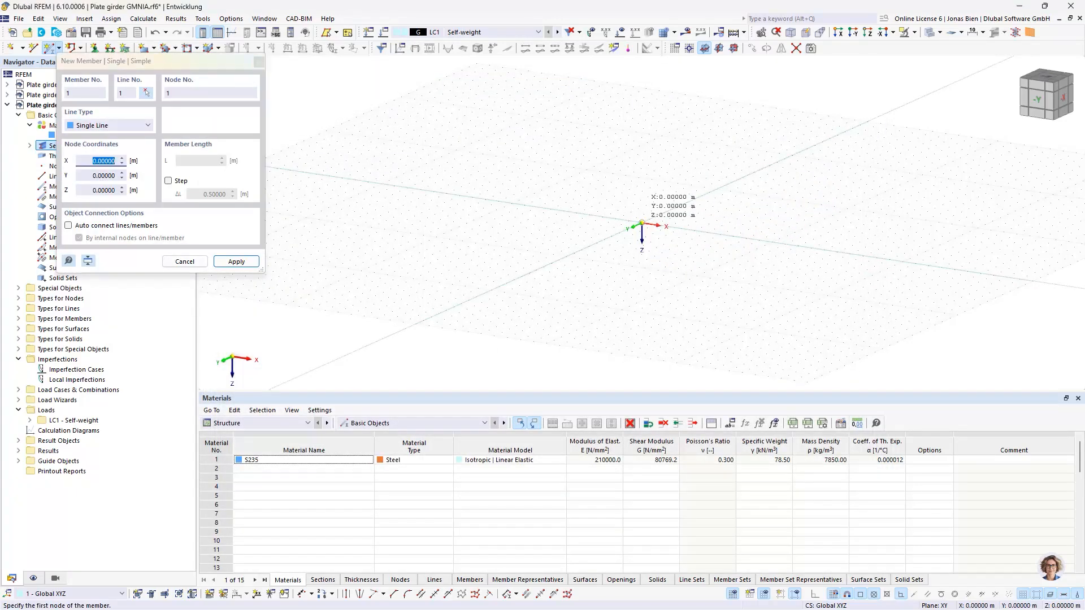
left_click(641, 225)
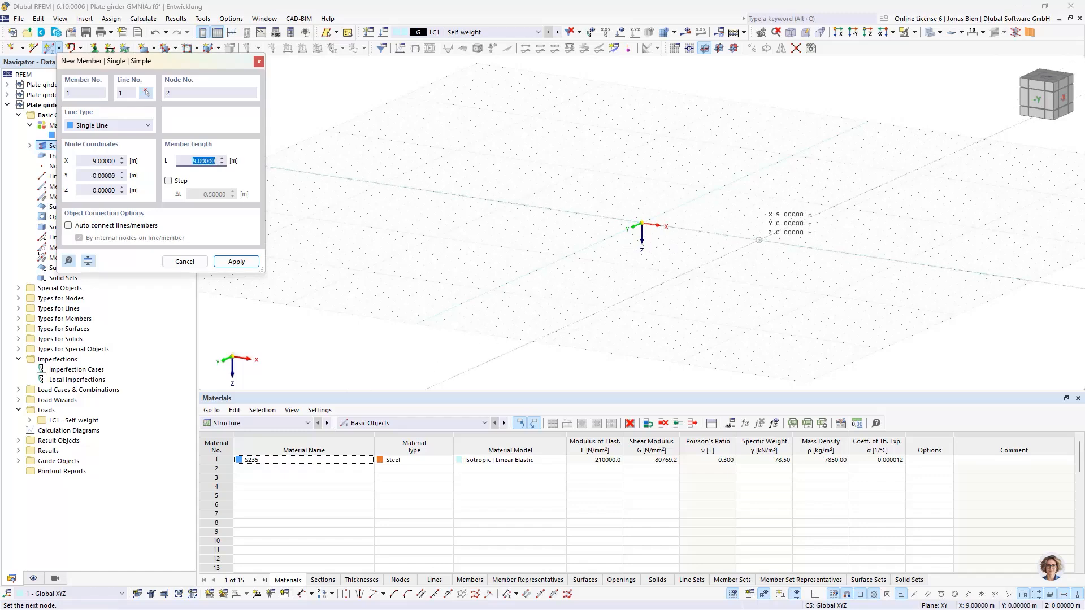
left_click(759, 240)
scroll(728, 249, "up", 3)
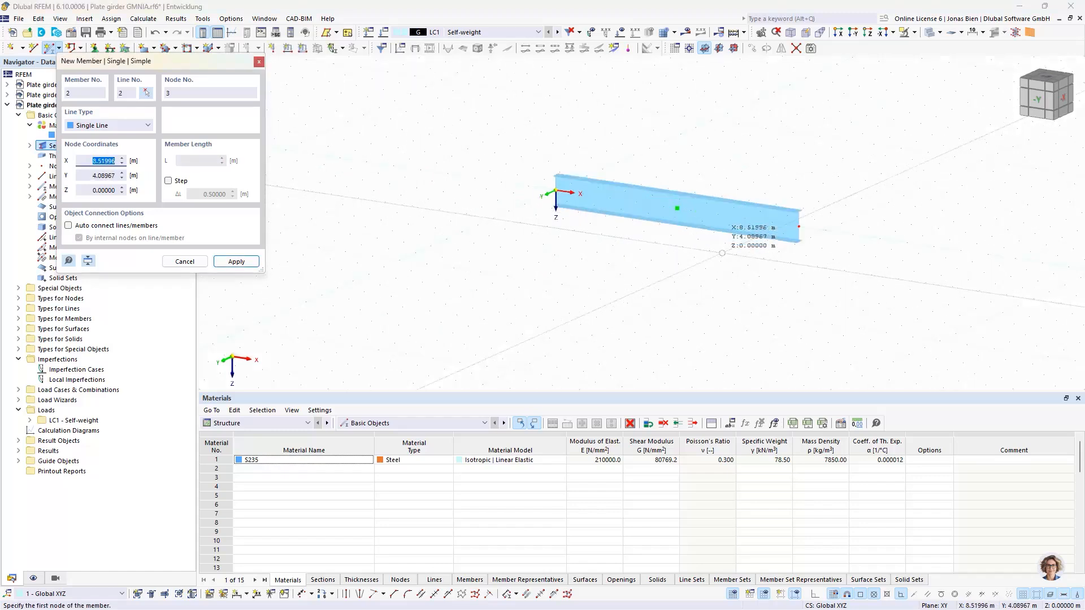
key("Escape")
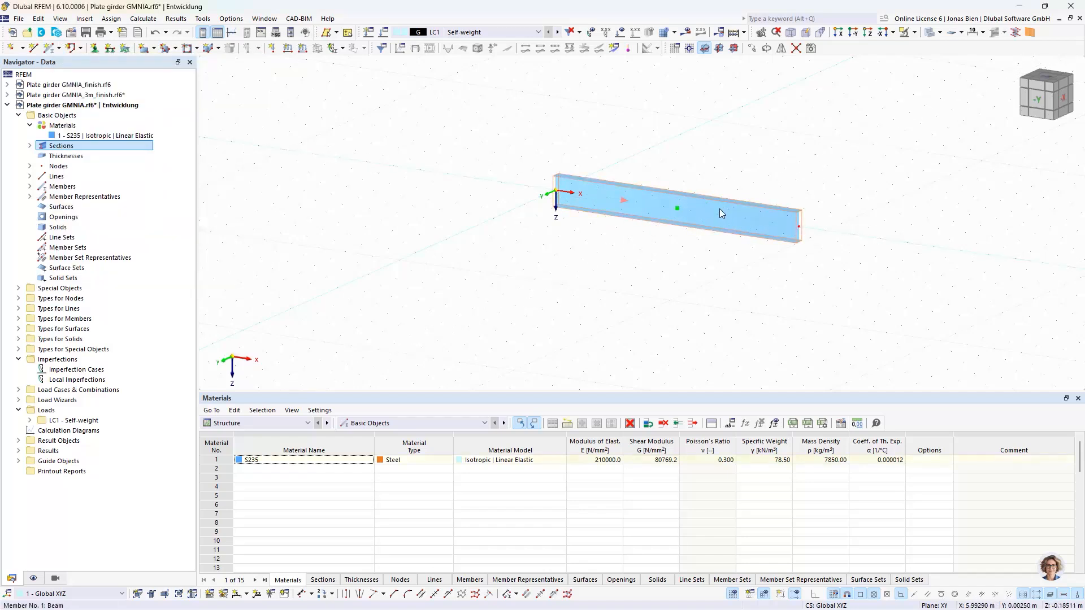
Divide the 9 m beam member using one intermediate node.
right_click(721, 213)
mouse_move(770, 249)
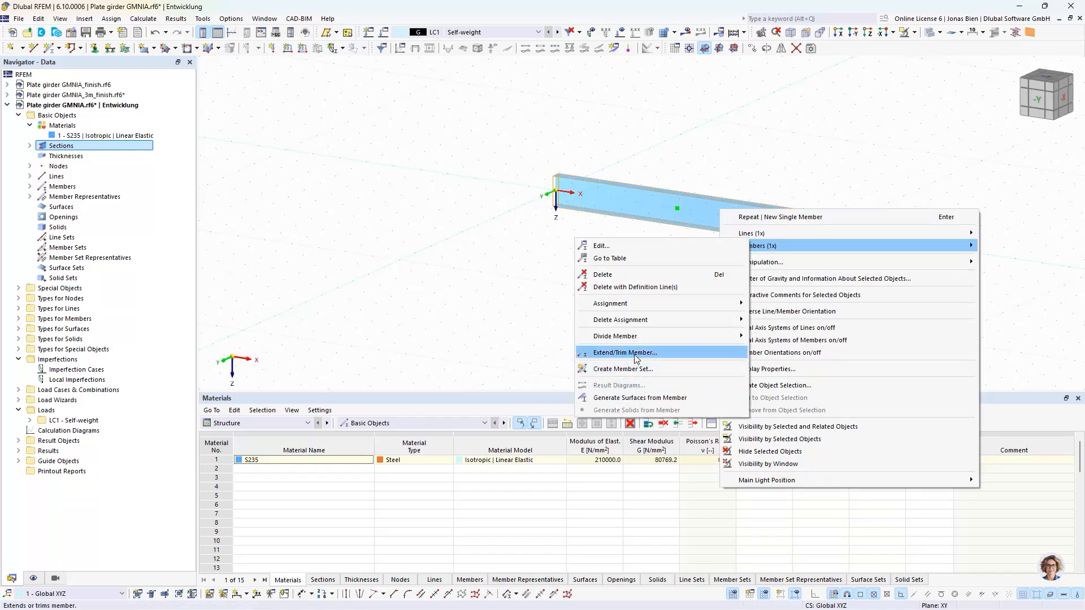
mouse_move(641, 337)
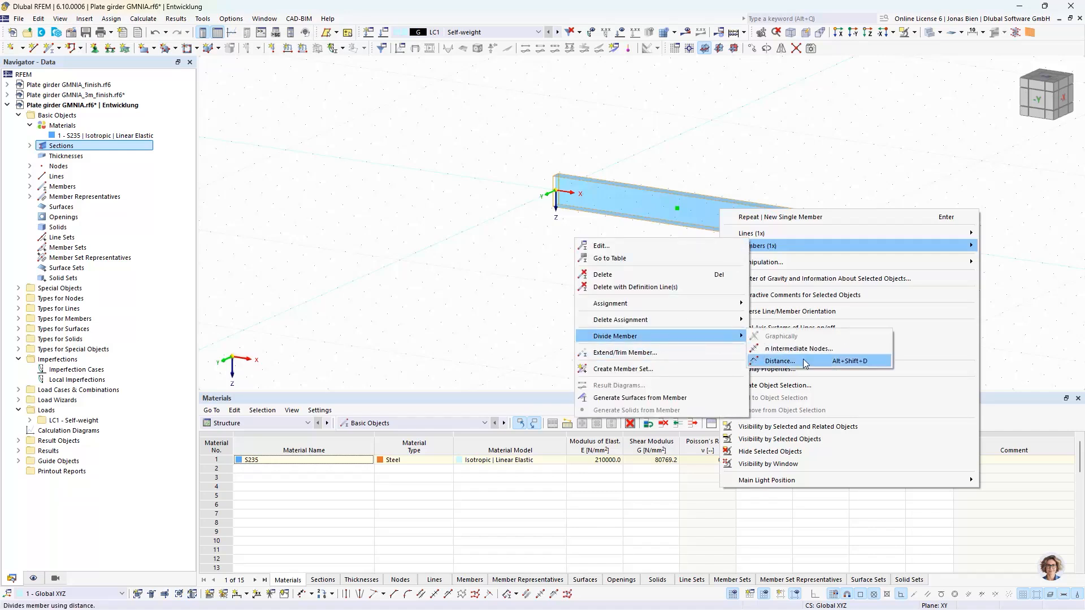
left_click(800, 348)
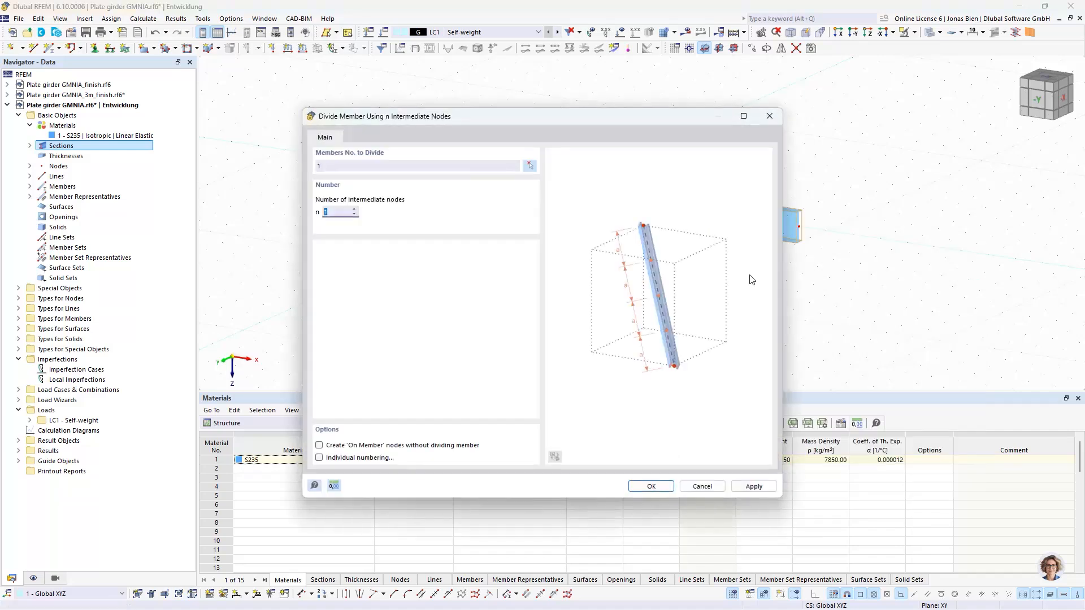
left_click(670, 490)
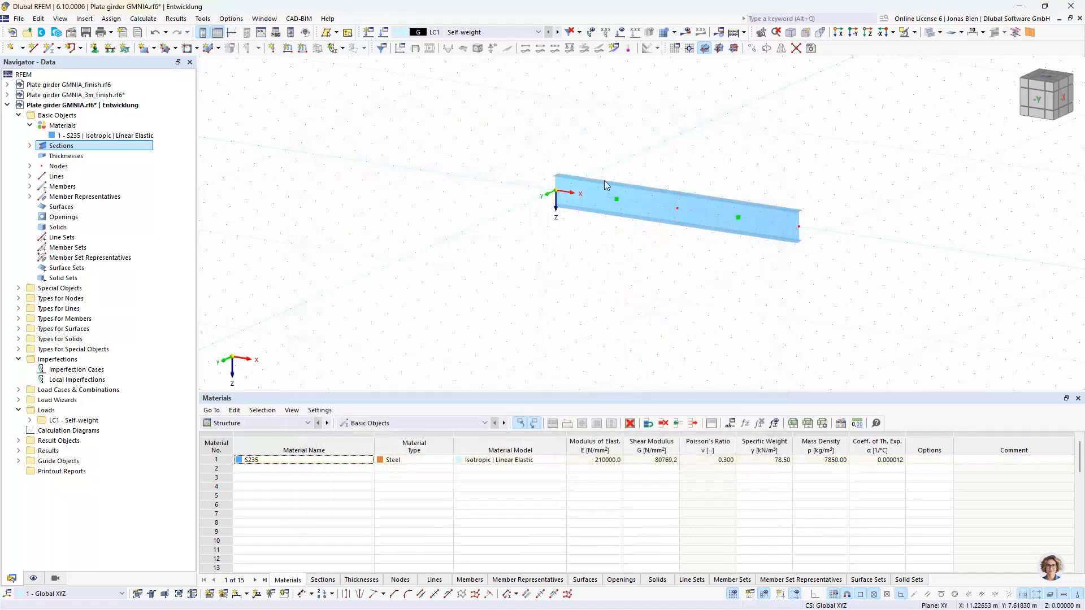
Generate surfaces from both halves of the divided I-section beam member.
right_click(712, 230)
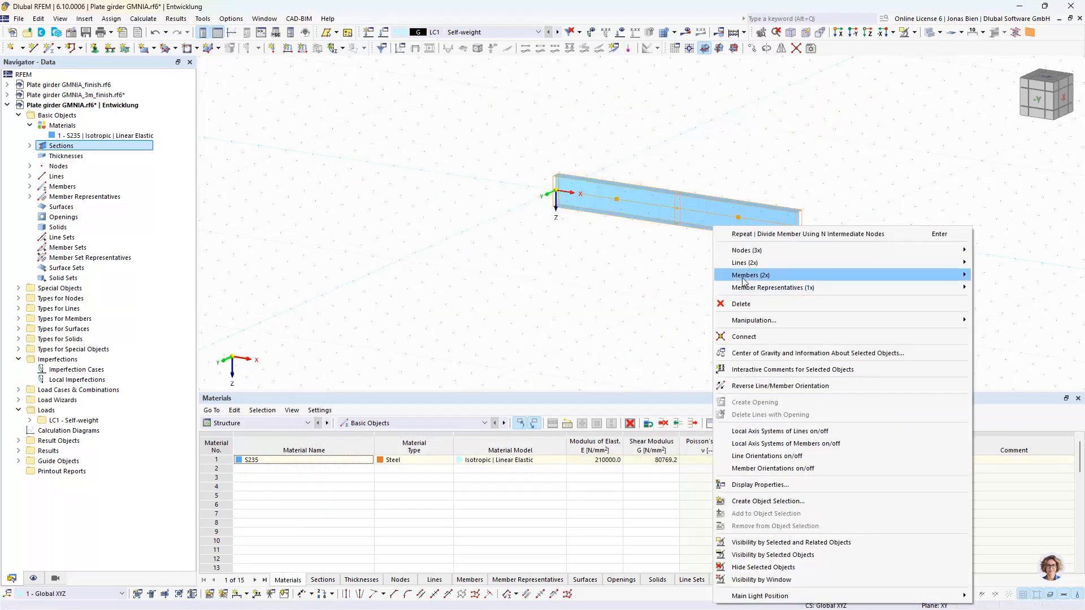
mouse_move(757, 275)
left_click(618, 426)
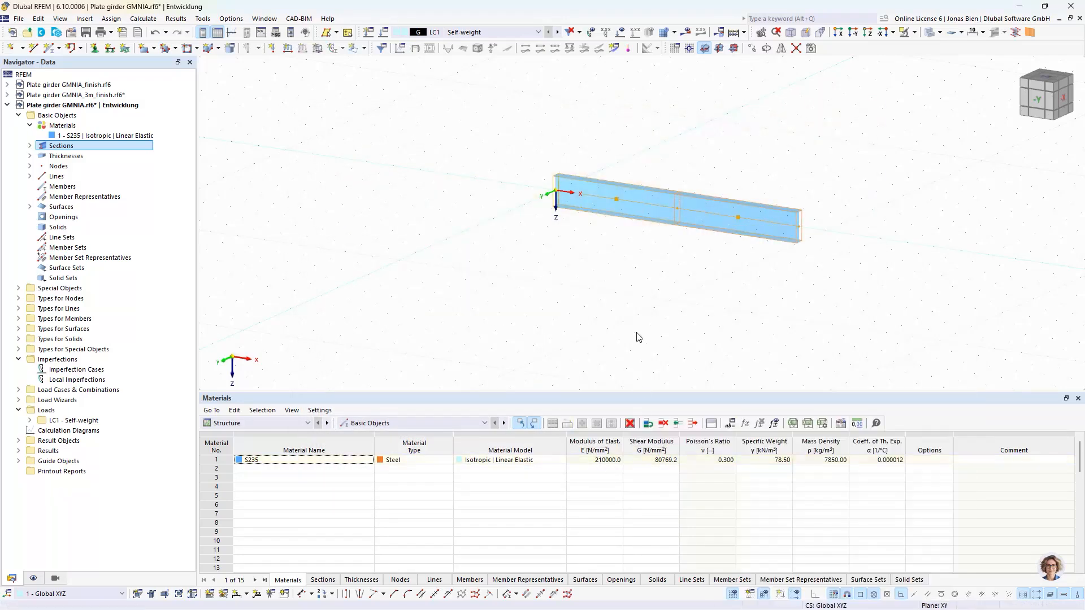
Examine the thicknesses, nodes, lines and surfaces generated from the members, and view the girder from its end.
left_click(30, 156)
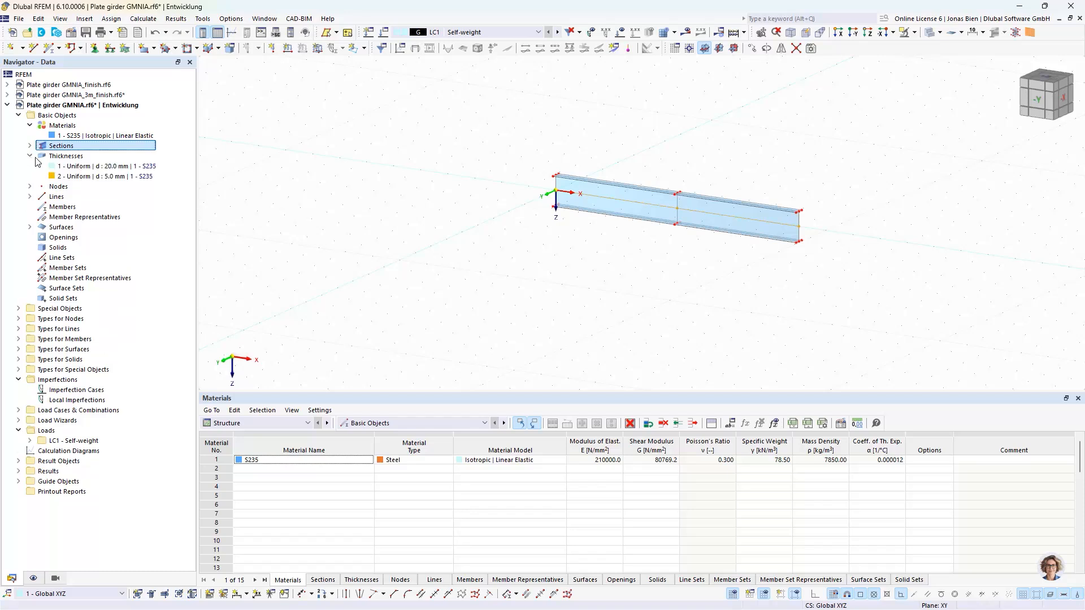
left_click(77, 168)
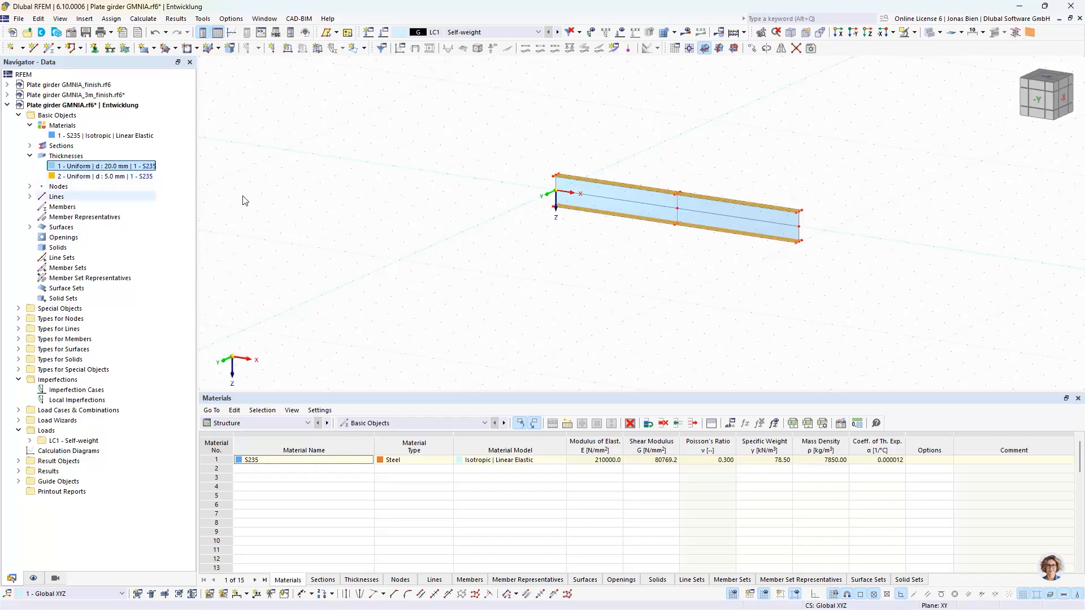
middle_click_drag(602, 258, 720, 254, "ctrl")
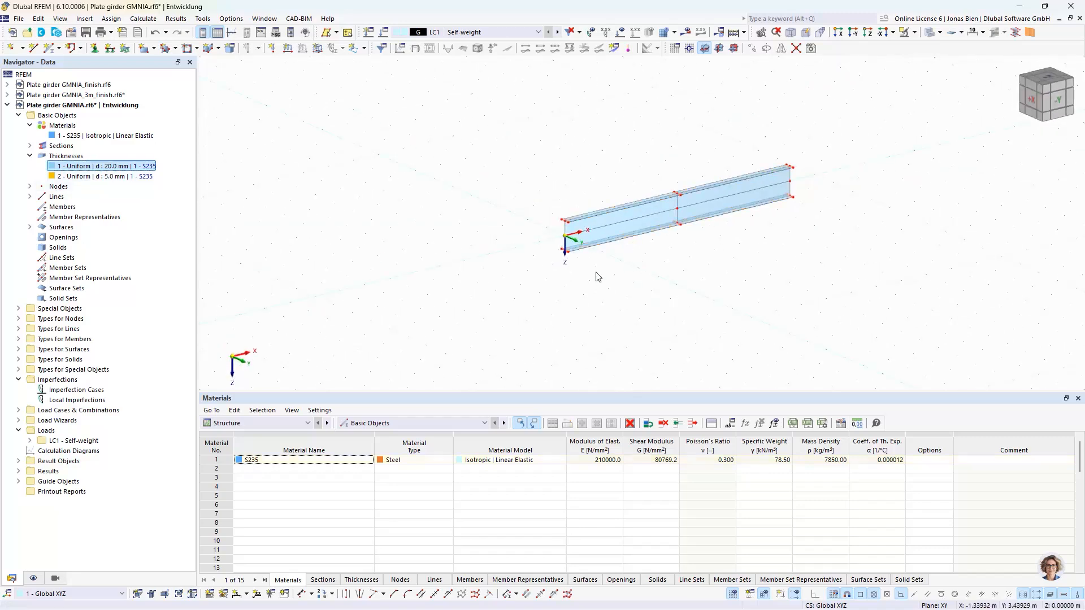
left_click(30, 187)
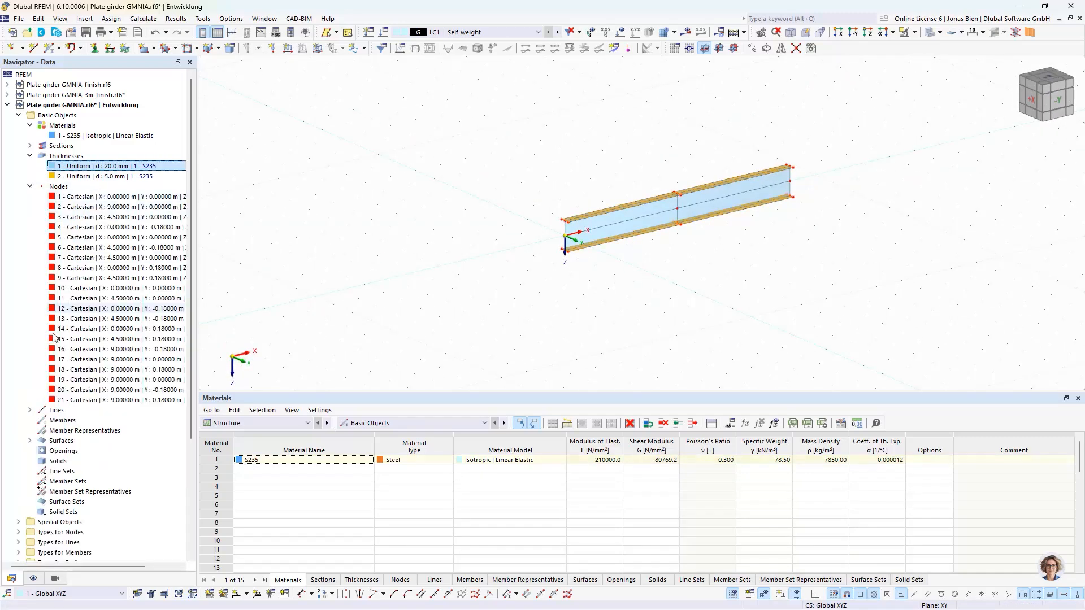
left_click(30, 410)
left_click(30, 187)
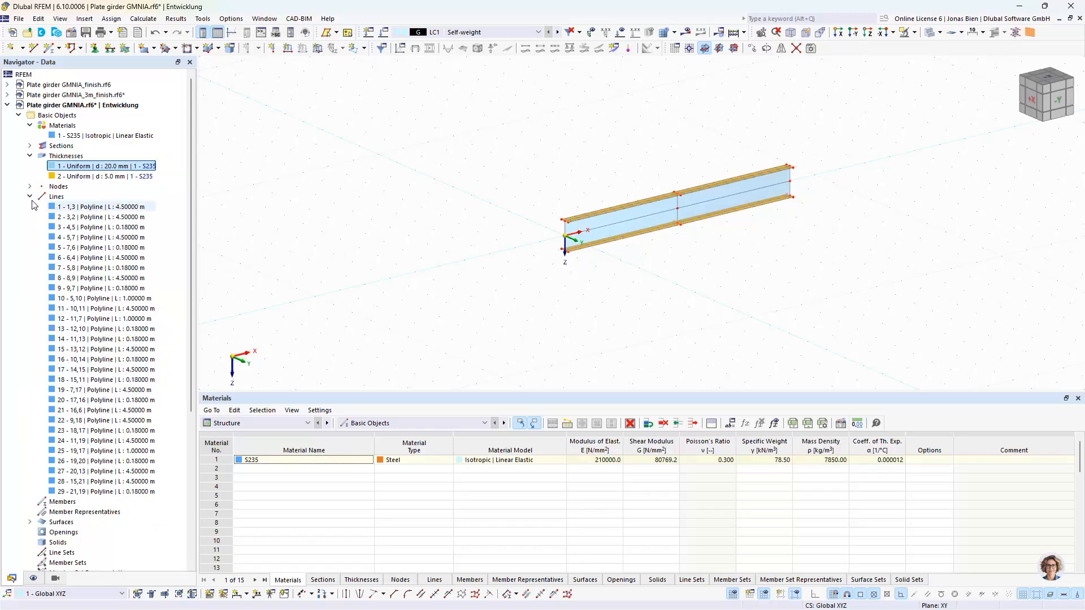
left_click(29, 196)
left_click(30, 228)
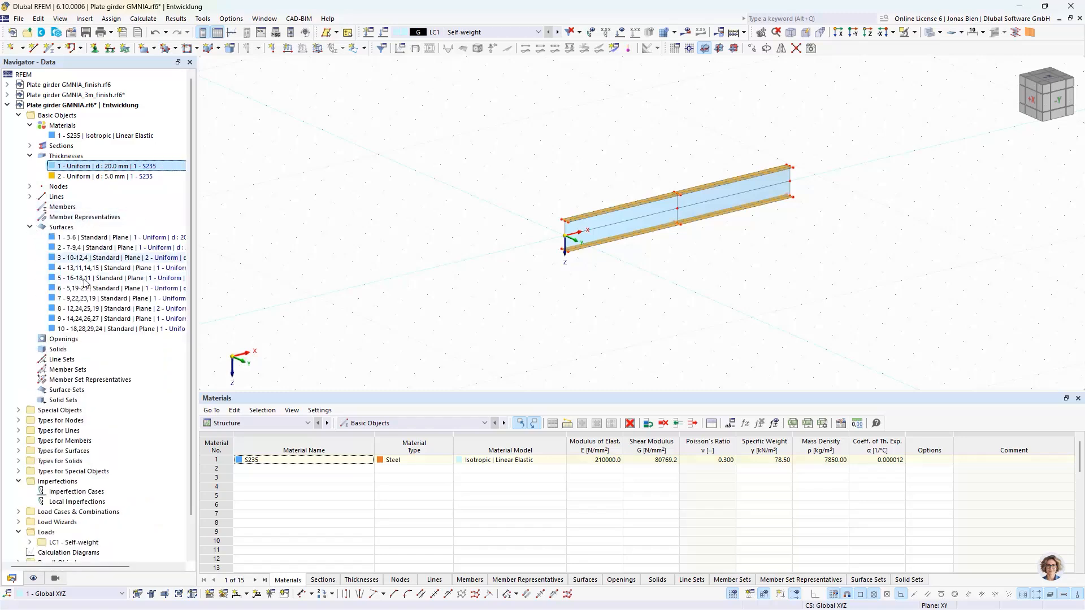
left_click(30, 228)
middle_click_drag(654, 306, 780, 269, "ctrl")
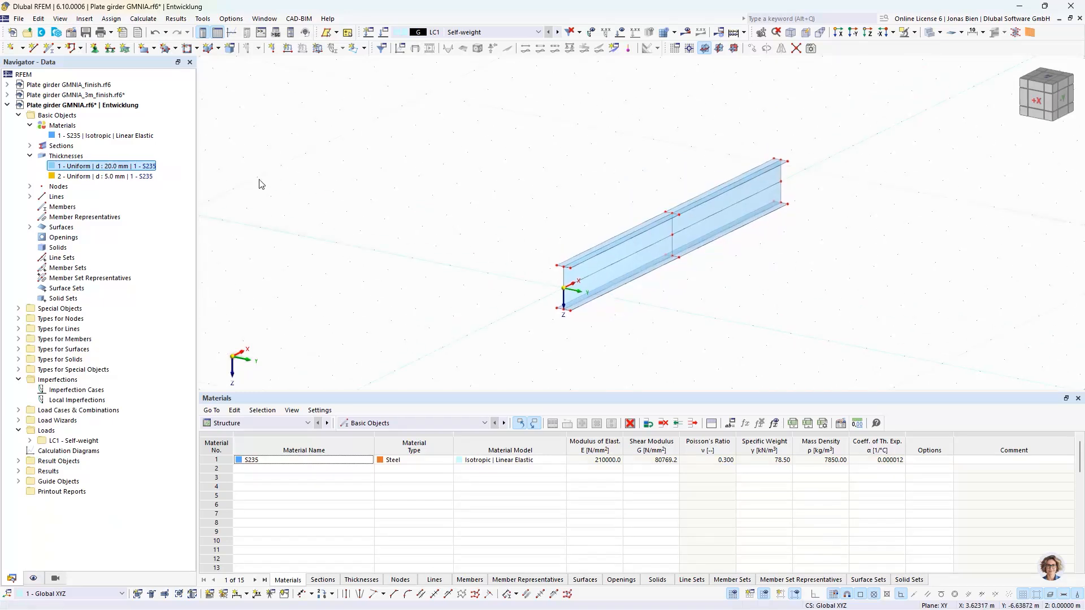
For a new rectangular surface, create a uniform S235 thickness of 12 mm with the comment "Stiffener".
left_click(146, 51)
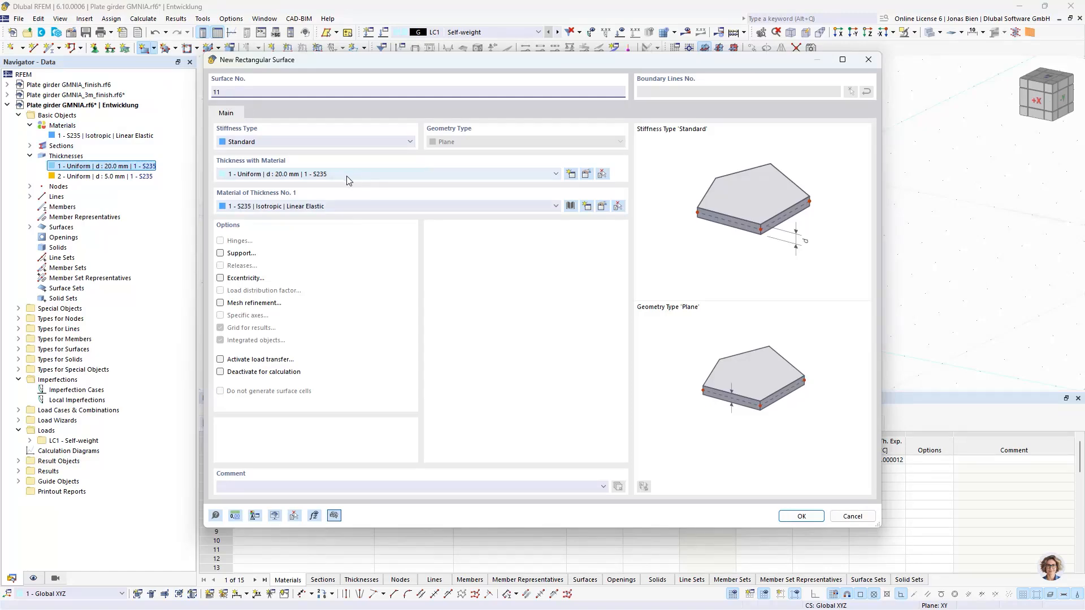
left_click_drag(617, 60, 625, 88)
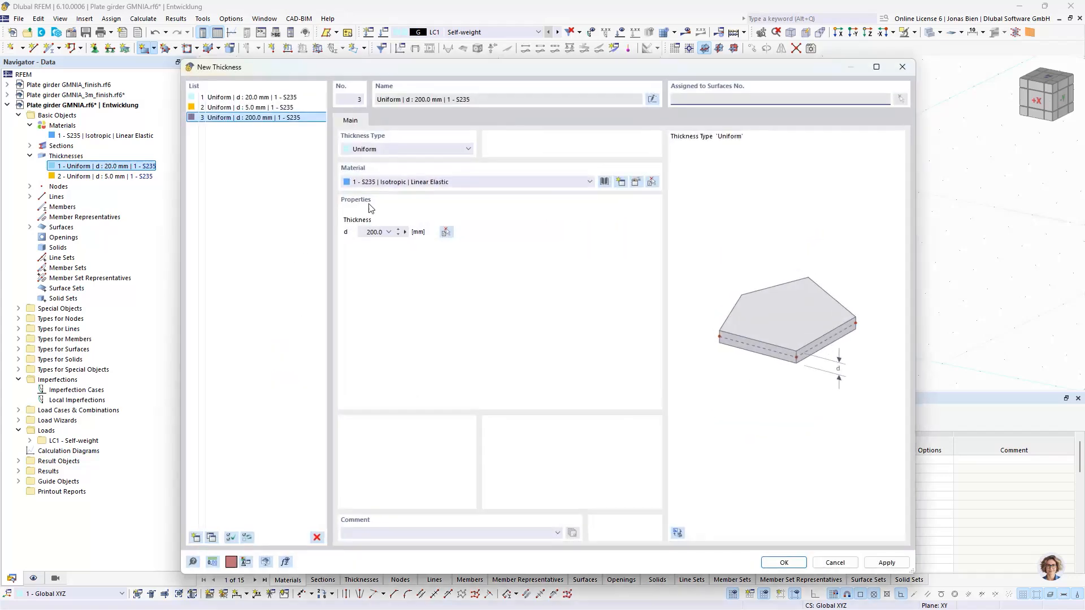
left_click(372, 232)
double_click(371, 236)
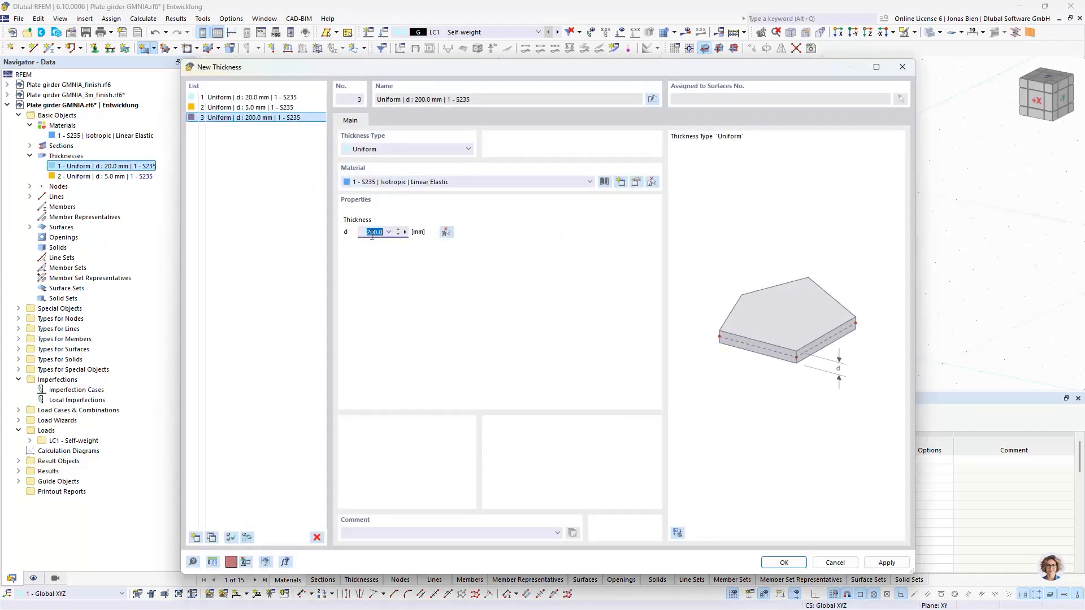
type("12")
left_click(286, 234)
left_click(431, 536)
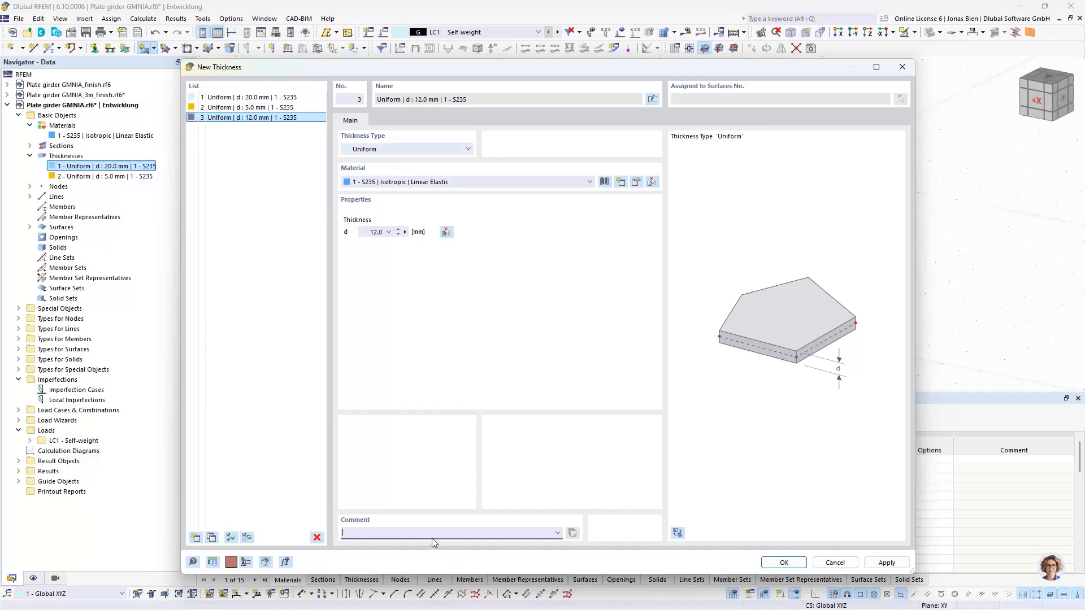
type("Stiffener")
Add the comment "Web plate" to the 5 mm thickness and "Flange plates" to the 20 mm thickness.
left_click(254, 107)
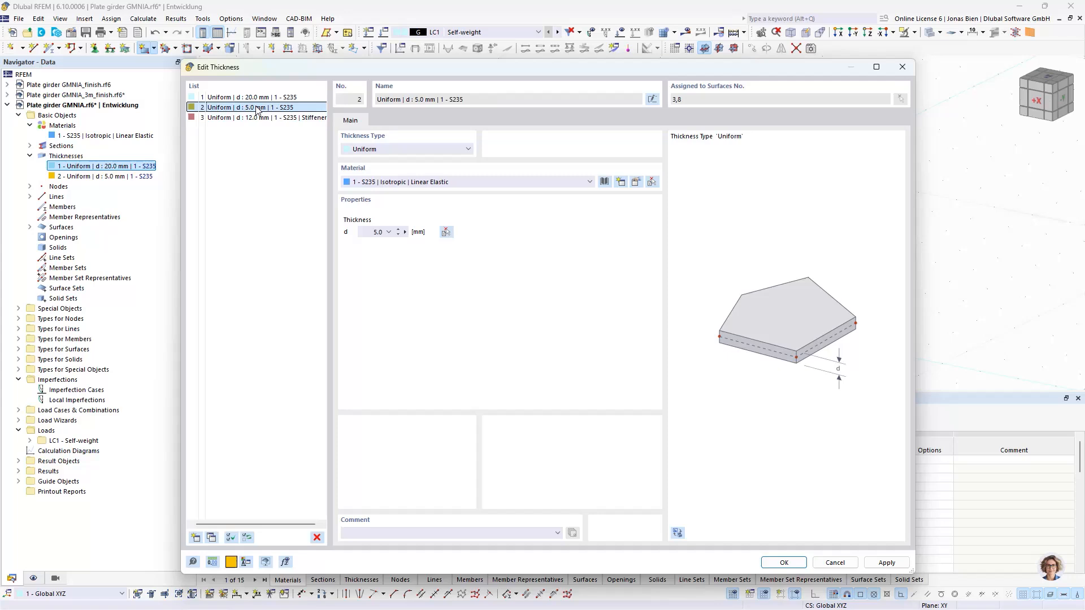
left_click(392, 534)
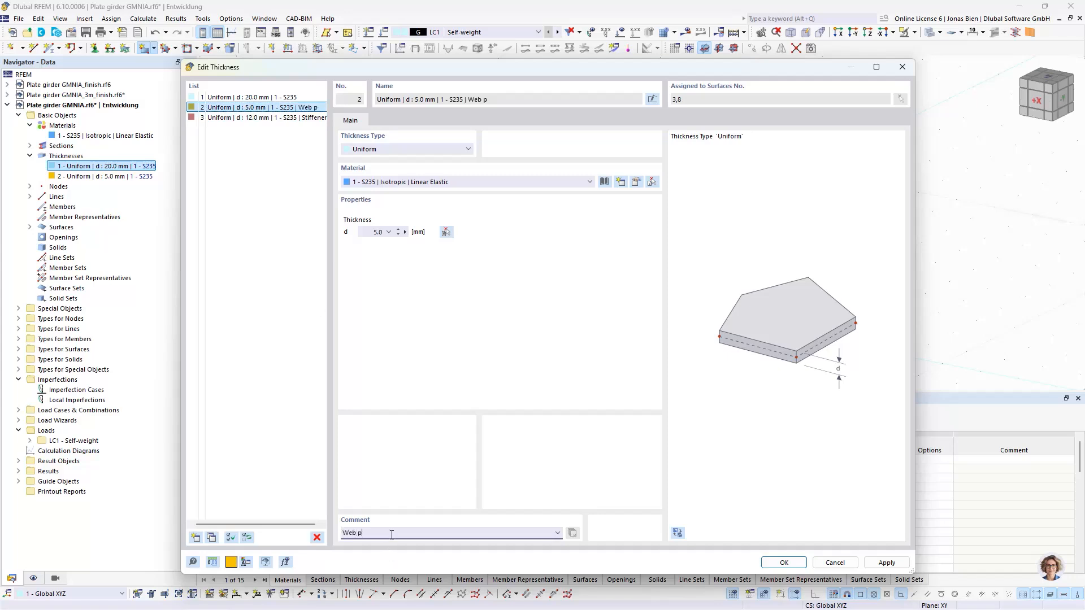
left_click(234, 97)
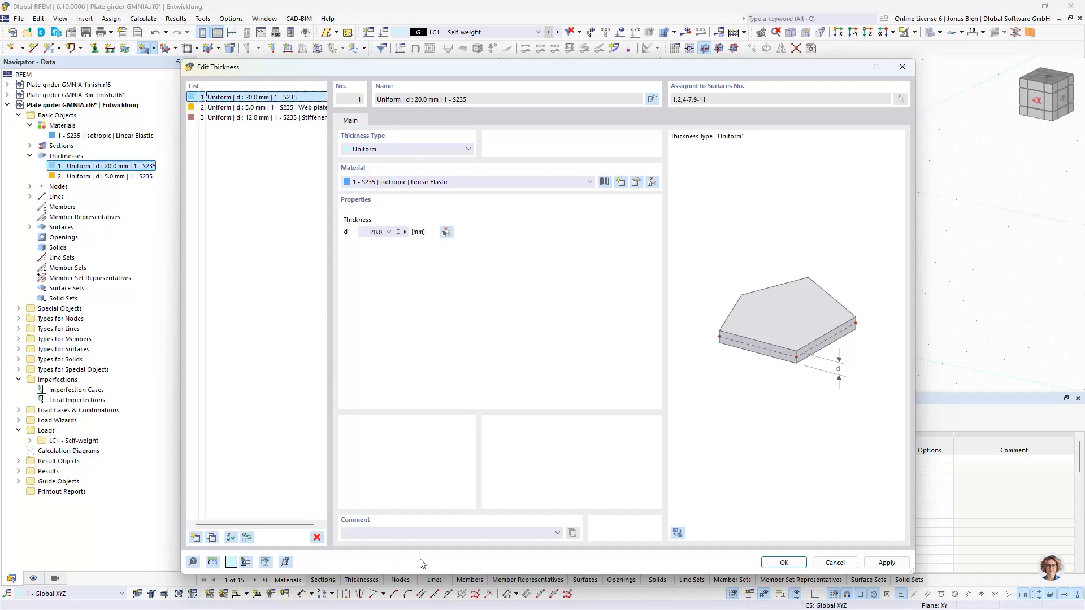
left_click(414, 532)
type("Fla")
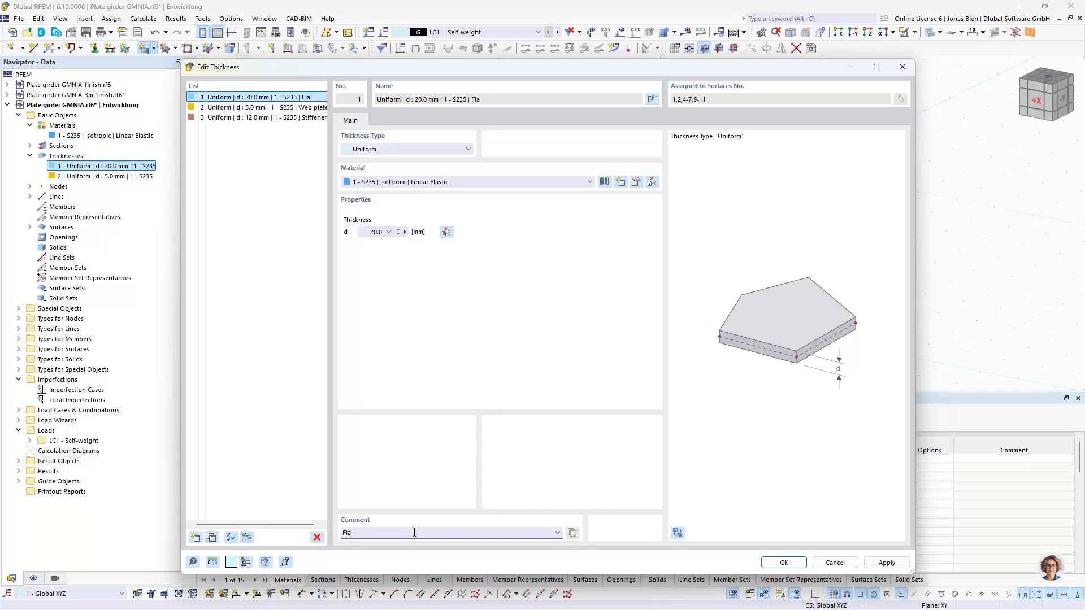
type("nge plates")
Draw rectangular surfaces with the 12 mm Stiffener thickness between the flange edges at the girder's start, midspan and far end.
left_click(254, 118)
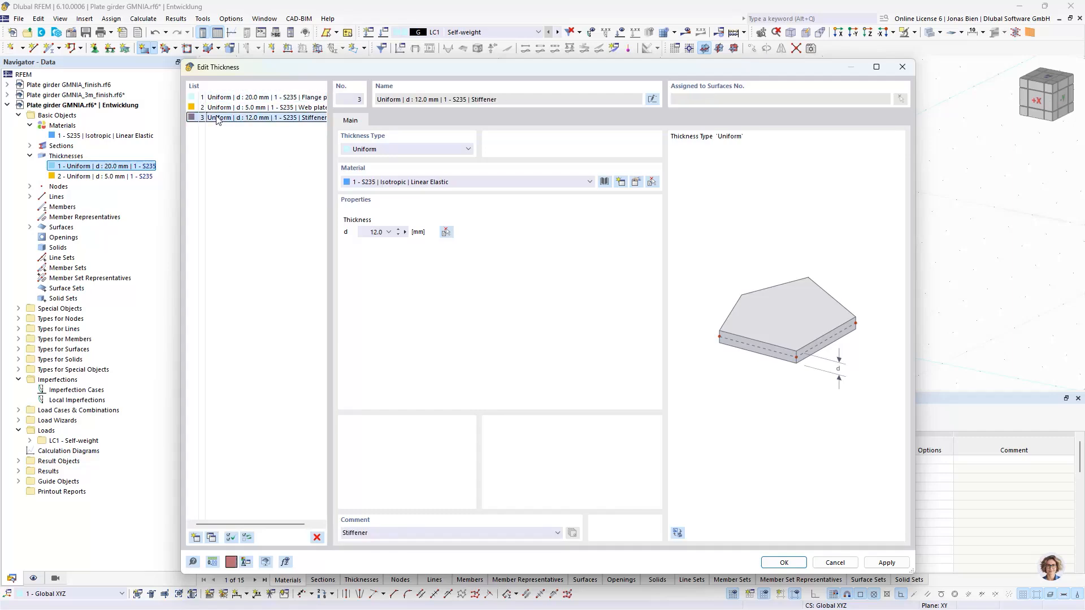
left_click(782, 563)
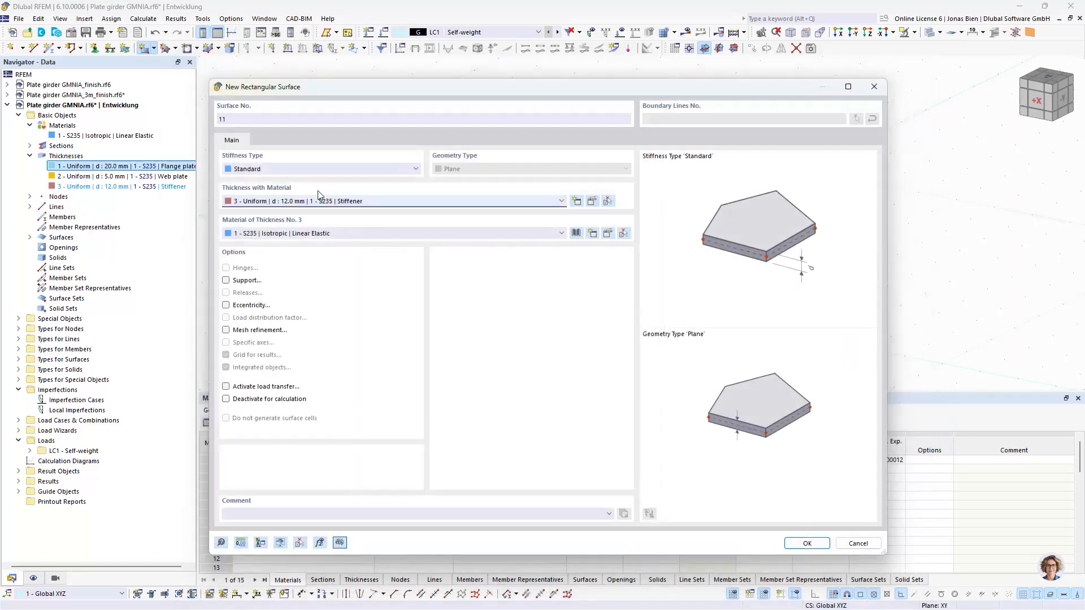
left_click(807, 543)
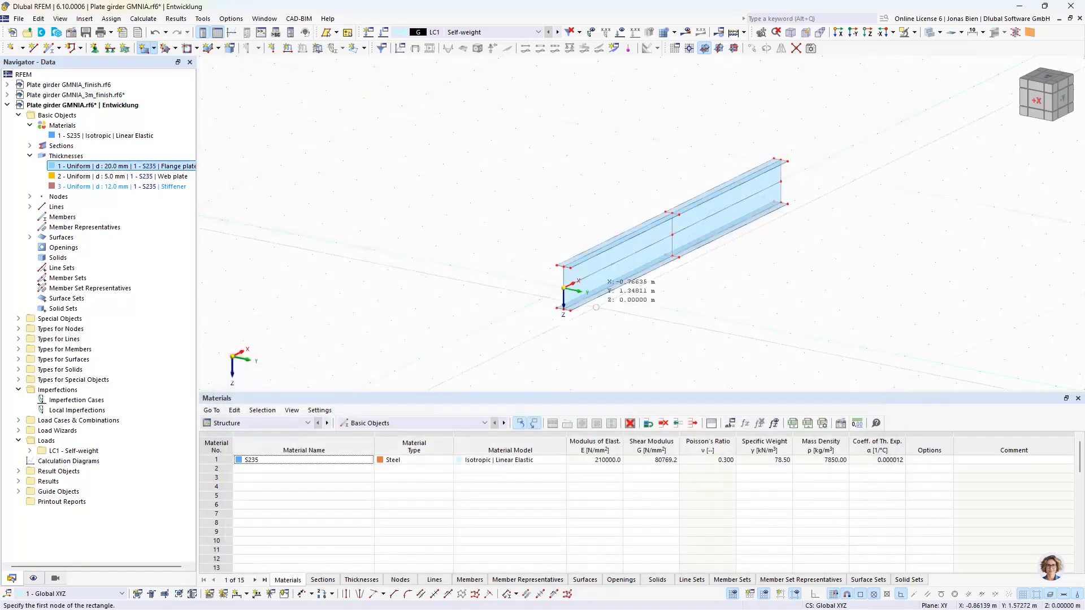
left_click(556, 265)
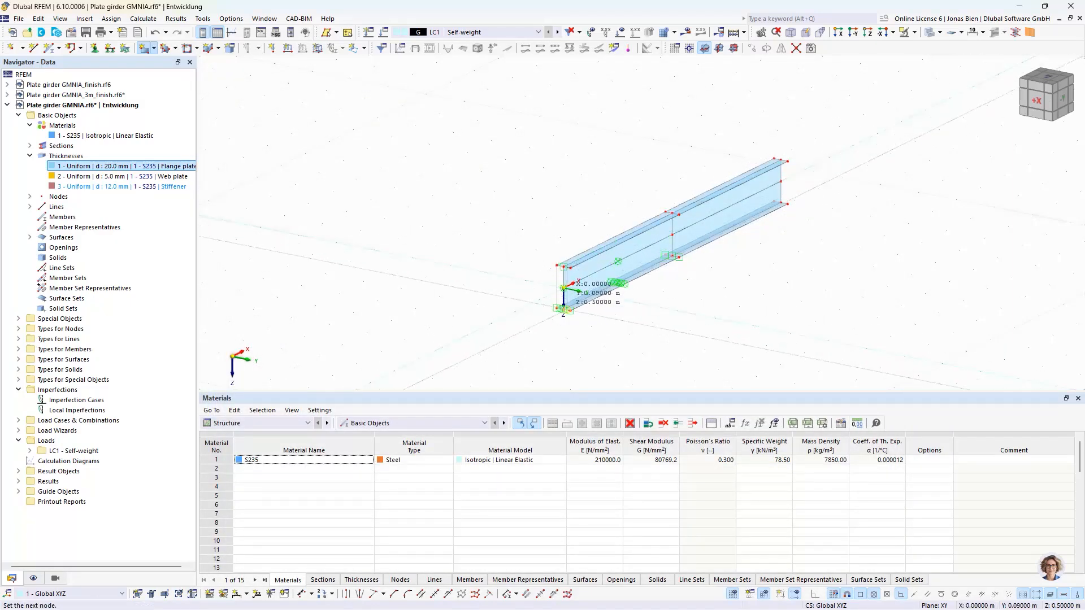
left_click(568, 310)
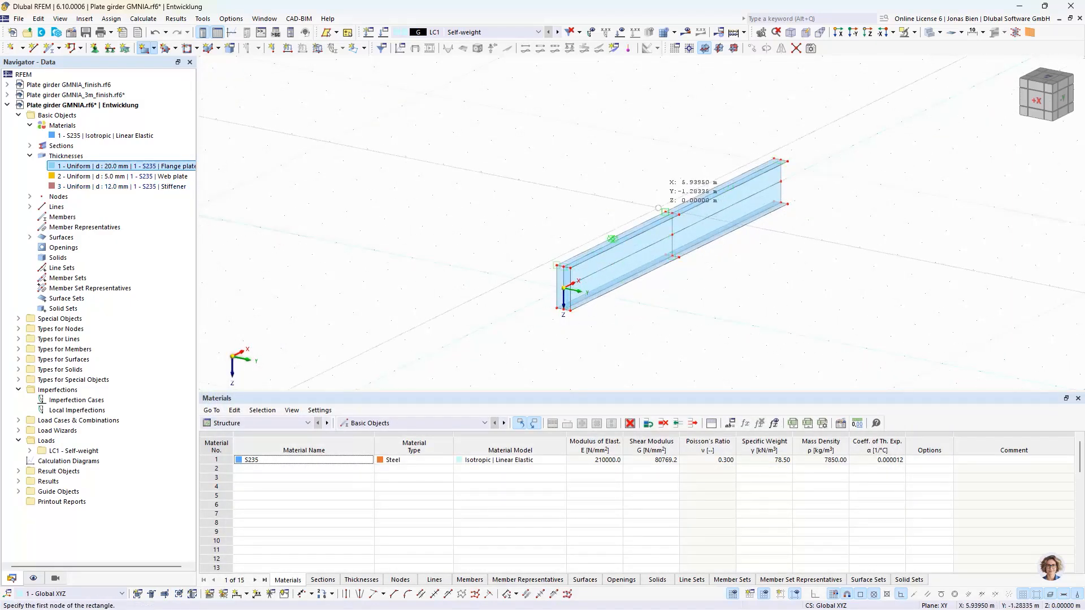
left_click(678, 257)
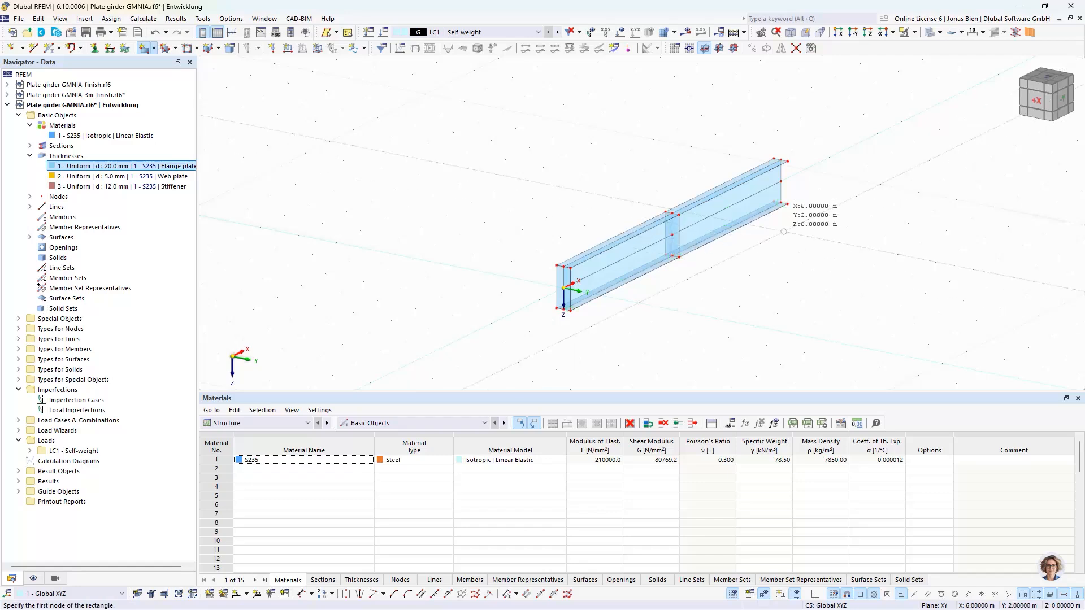
left_click(776, 158)
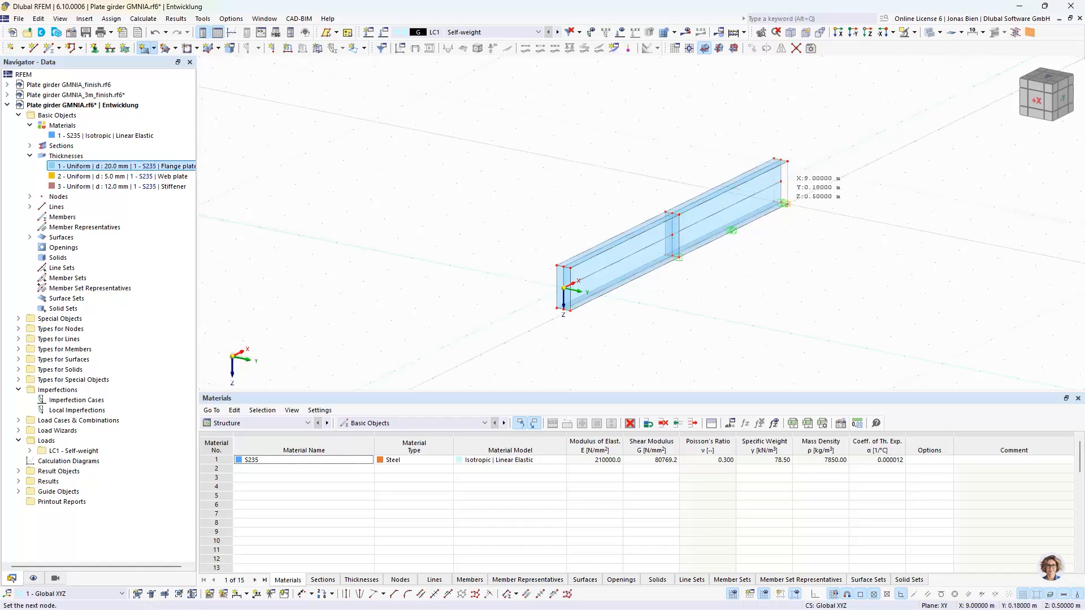
left_click(785, 203)
key("Escape")
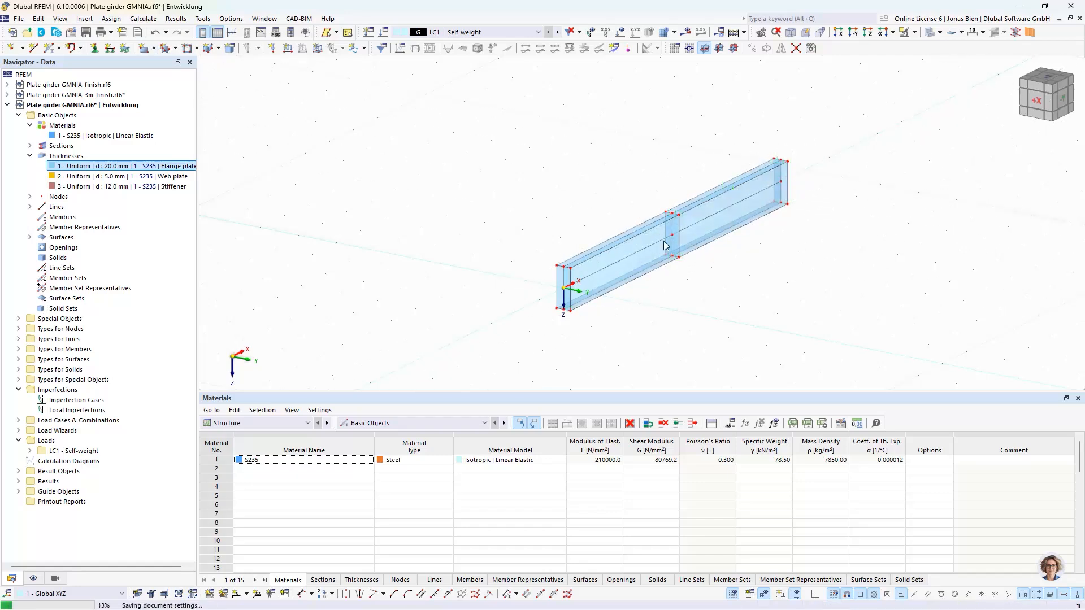
Copy the girder's first 4.5 m half with its stiffeners along negative X, so that the copy adjoins the girder at the origin.
middle_click_drag(691, 275, 706, 280, "ctrl")
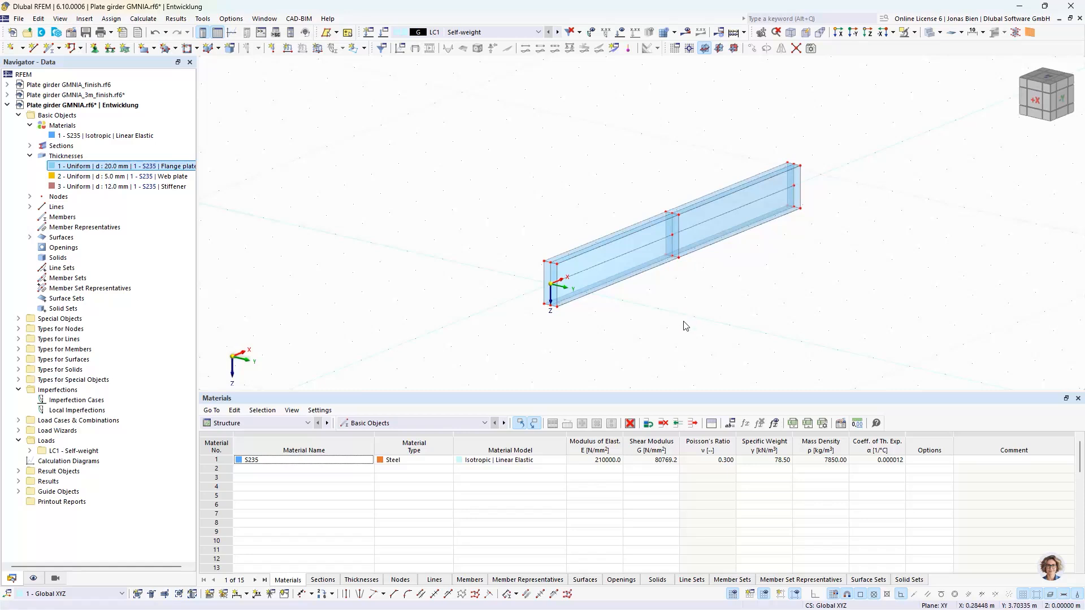
middle_click_drag(685, 326, 627, 322, "ctrl")
scroll(571, 339, "up", 2)
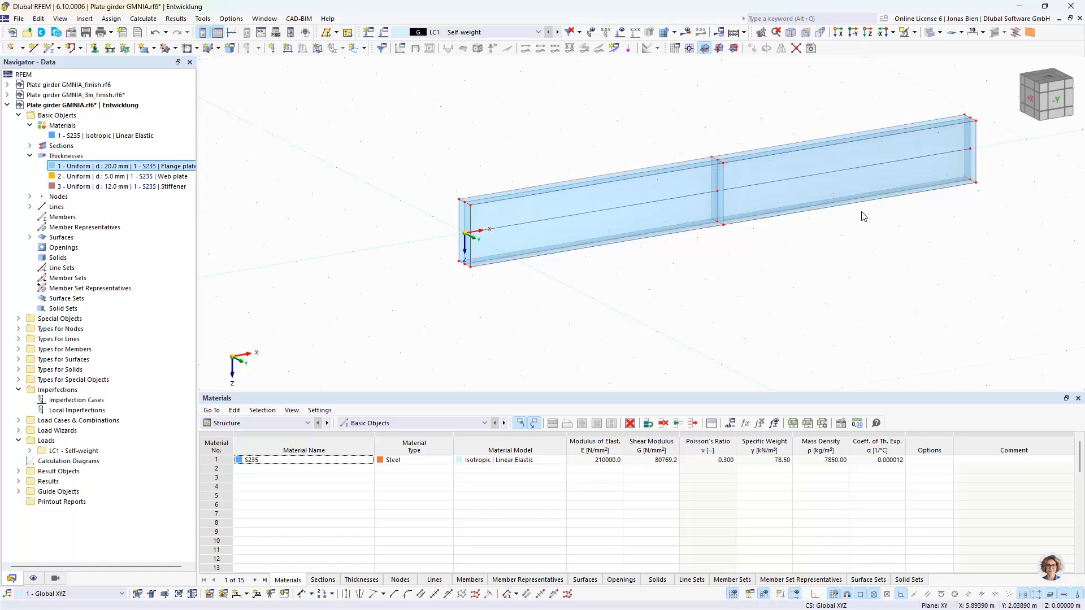
scroll(685, 283, "down", 1)
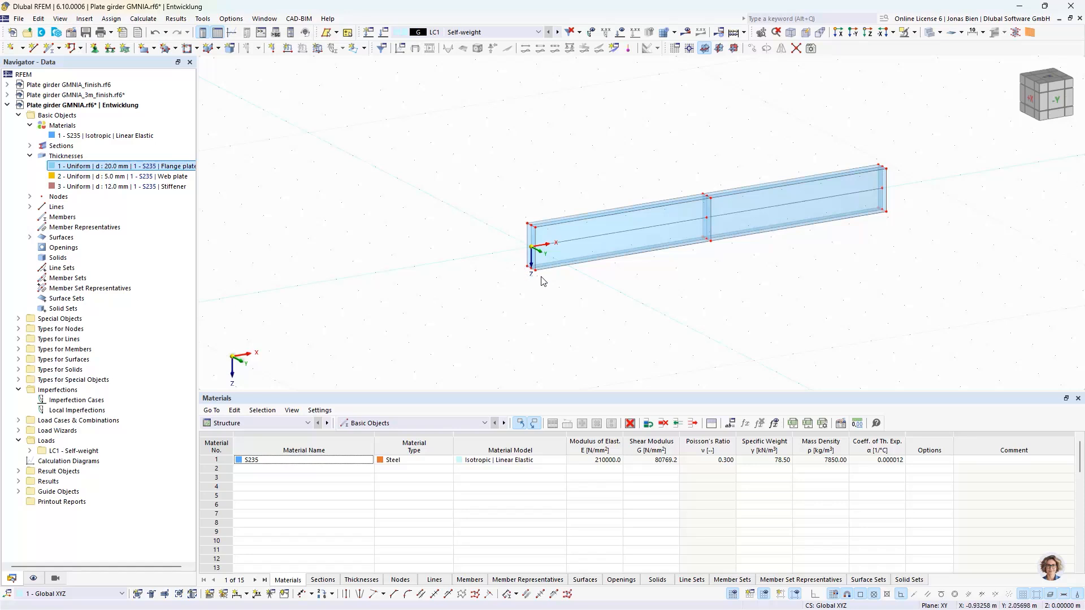
left_click(551, 255)
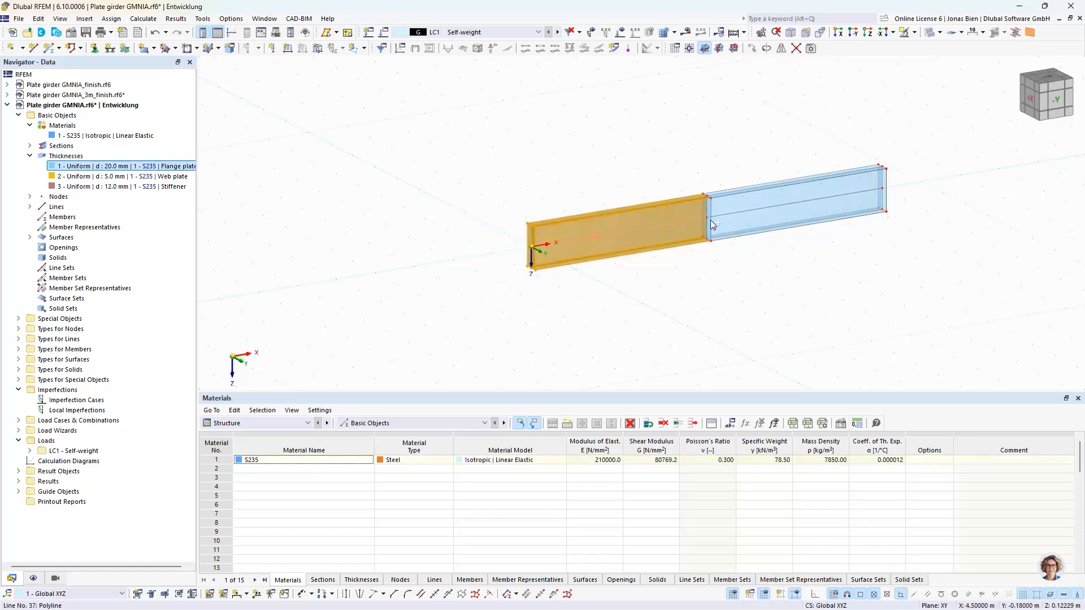
left_click(525, 205)
left_click(656, 216)
left_click_drag(708, 222, 535, 256)
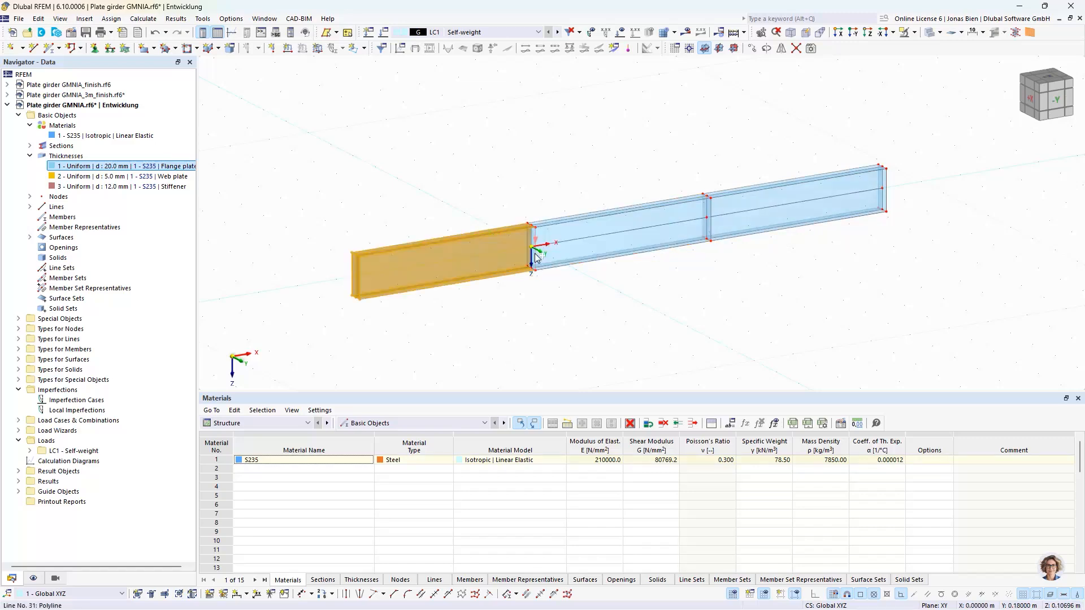
scroll(554, 228, "up", 5)
scroll(555, 229, "down", 5)
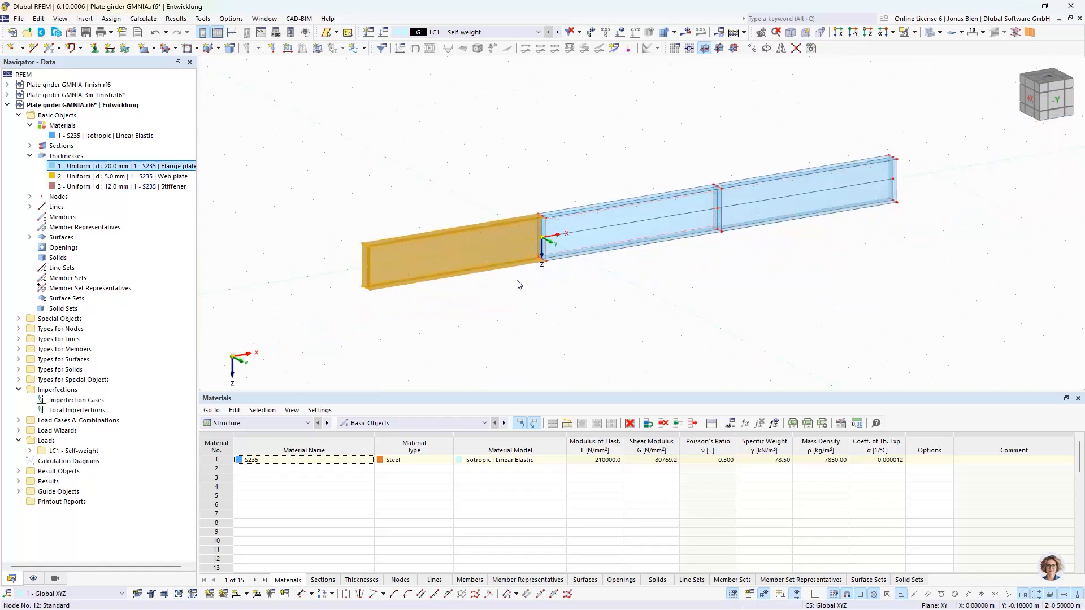
Move the outer end stiffener of the copied segment 4.2 m along positive X to shorten the overhang beyond the origin.
key("Escape")
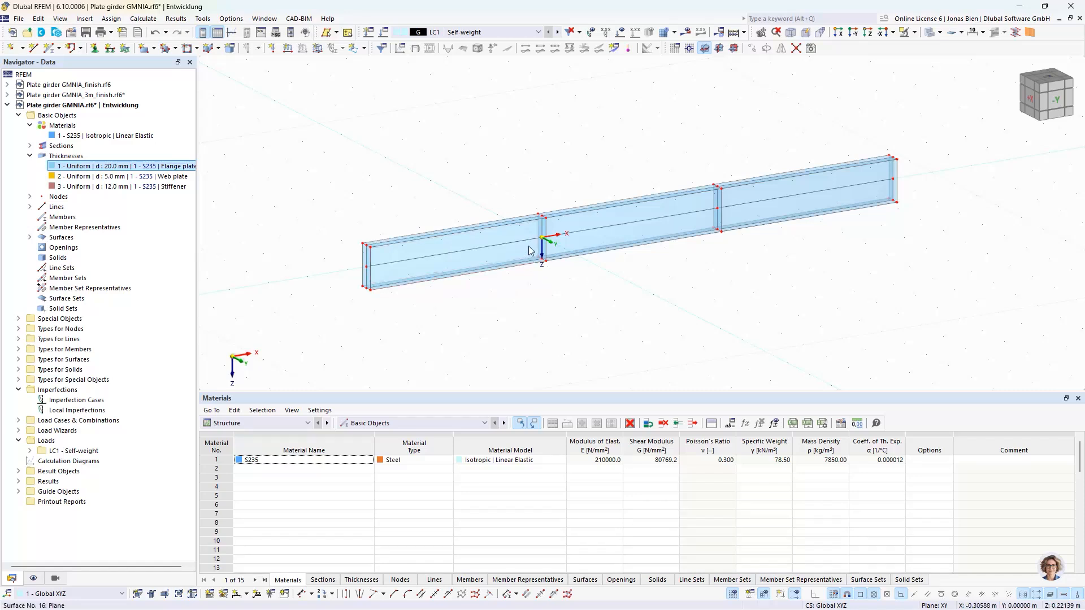
left_click_drag(398, 317, 359, 268)
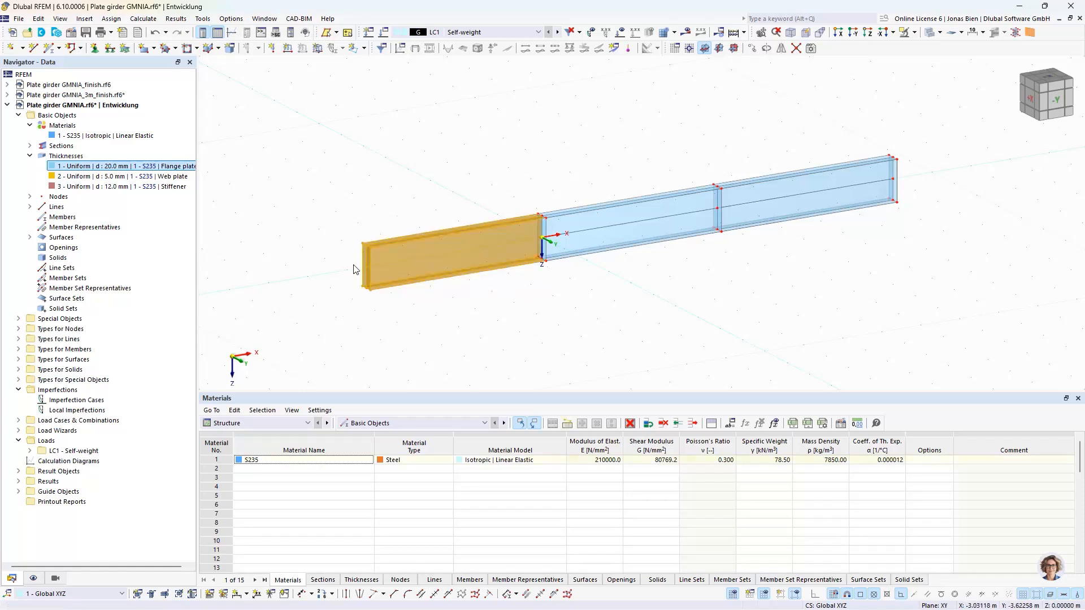
left_click(378, 354)
left_click_drag(330, 226, 389, 315)
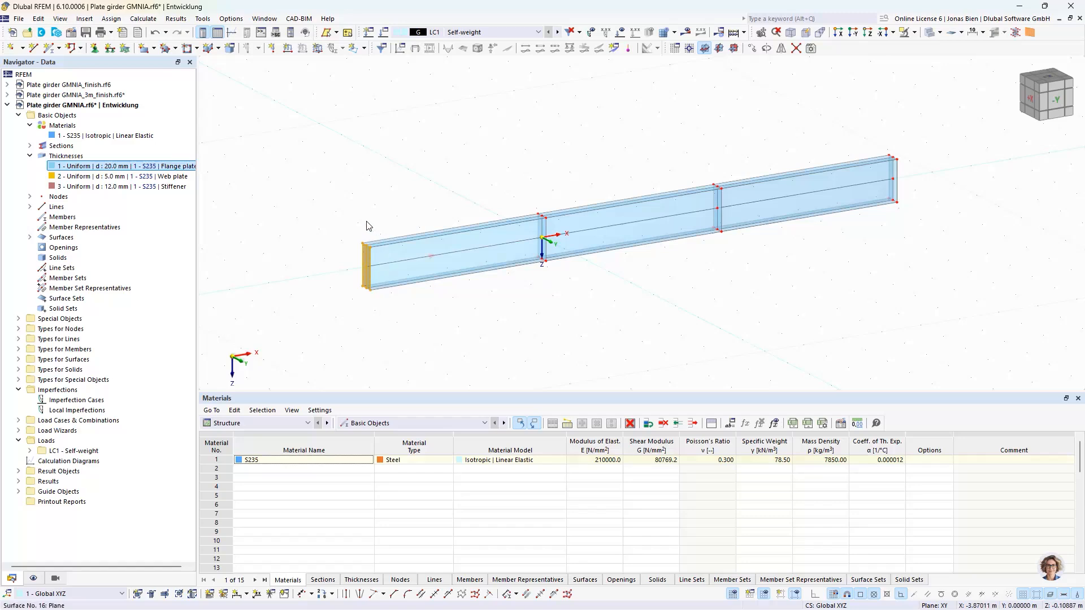
scroll(366, 284, "up", 5)
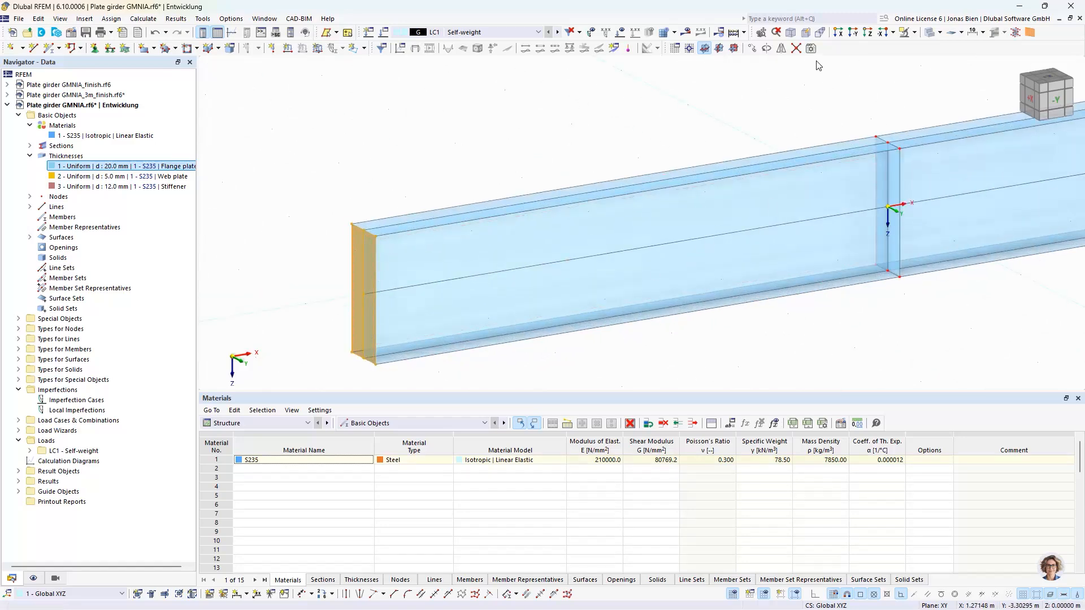
left_click(753, 50)
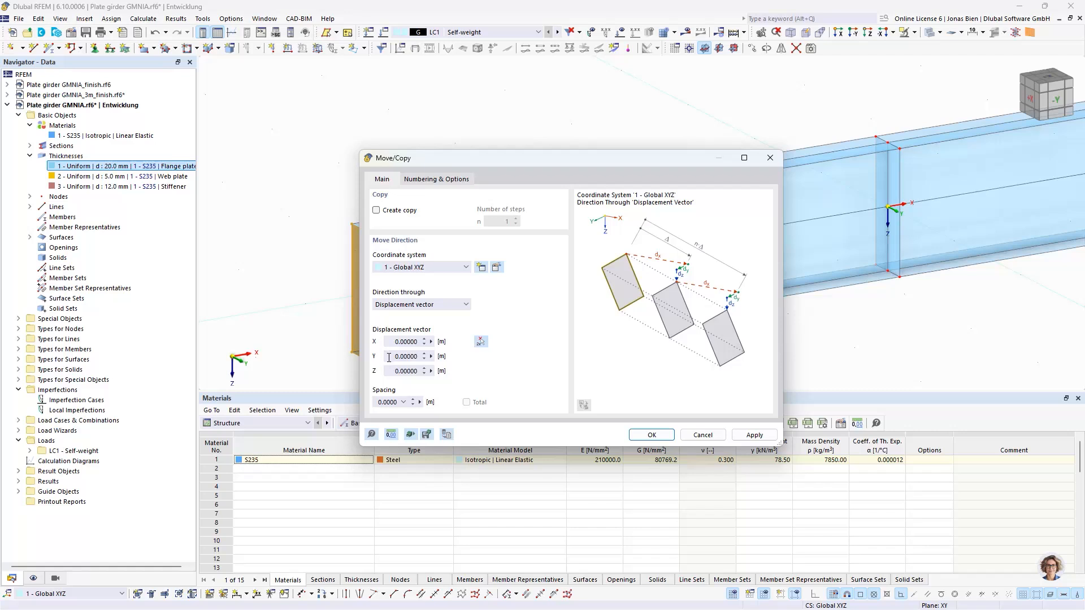
left_click_drag(391, 343, 433, 349)
type("4.2")
left_click(653, 434)
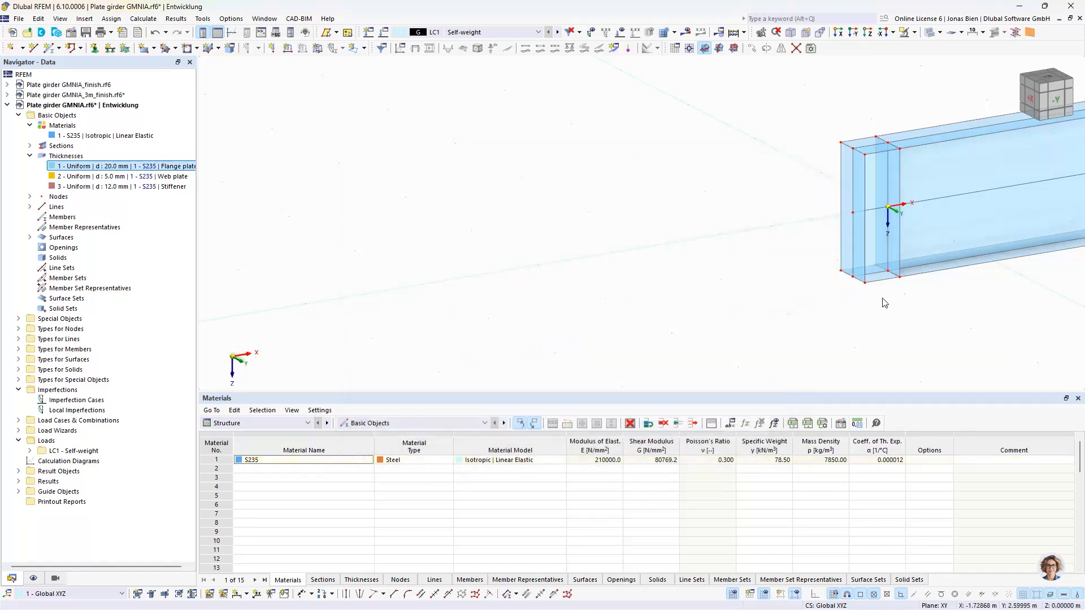
Color the rendered surfaces by object property, using the surface thickness, to distinguish the web, flange and stiffener plates.
scroll(964, 342, "down", 2)
middle_click_drag(964, 342, 706, 316, "ctrl")
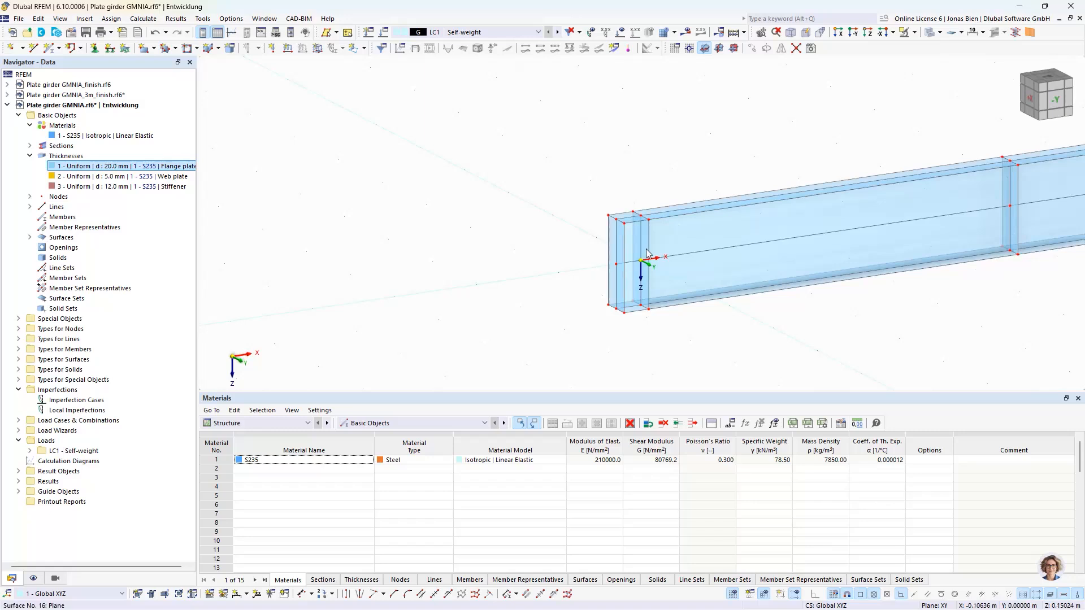
scroll(874, 307, "down", 2)
middle_click_drag(874, 308, 632, 295)
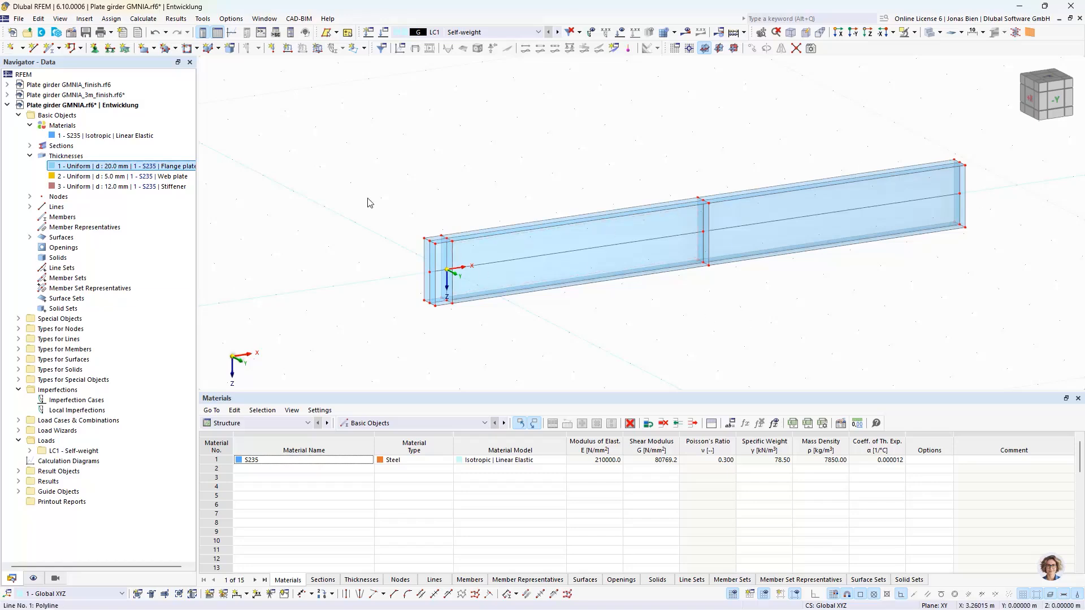
left_click(34, 578)
scroll(141, 382, "down", 10)
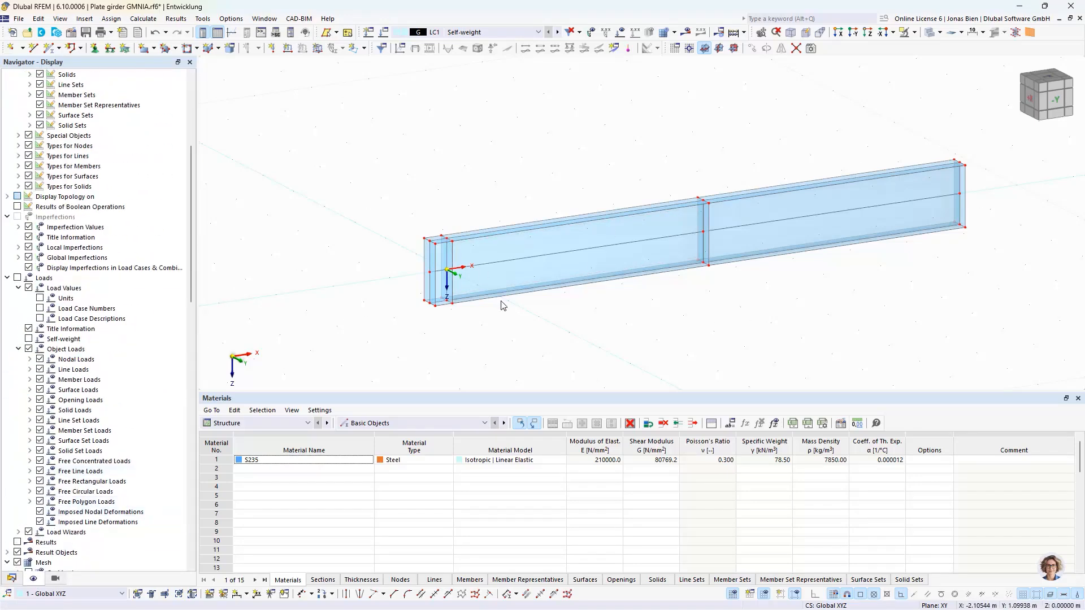
scroll(114, 429, "down", 15)
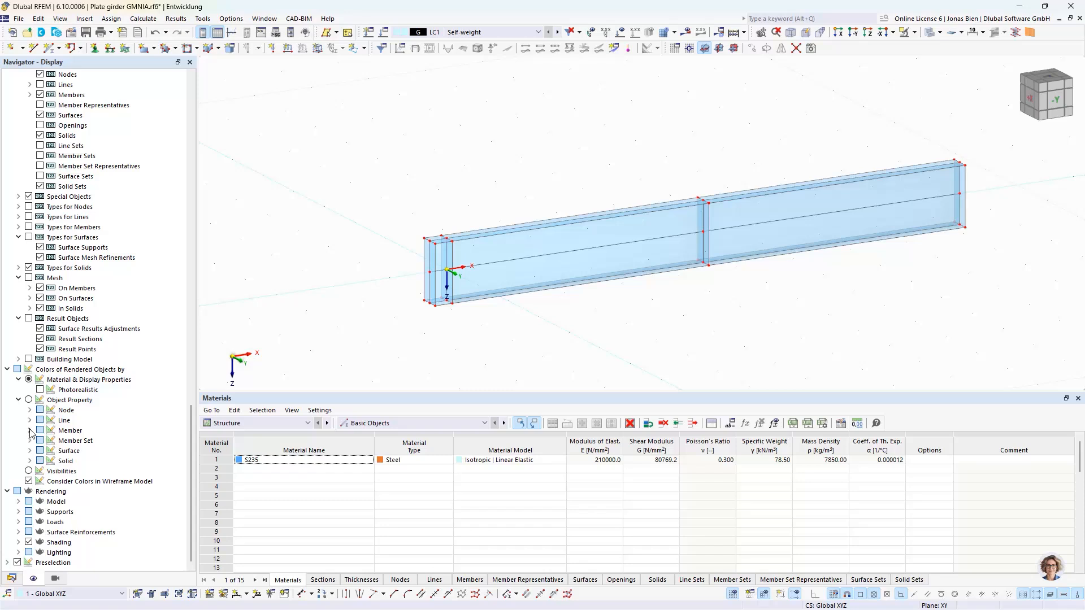
left_click(30, 450)
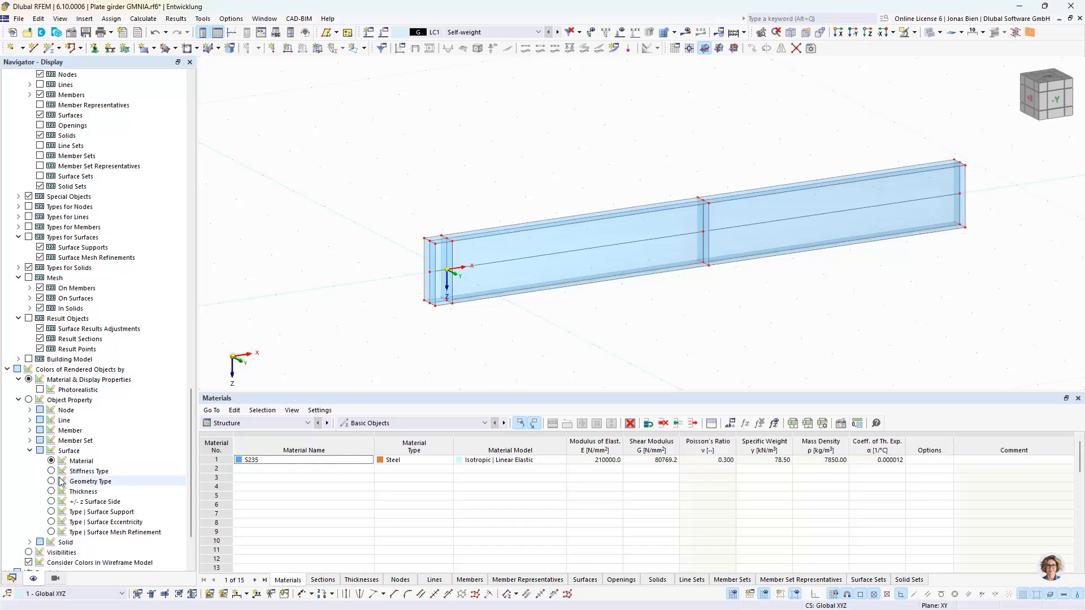
left_click(52, 490)
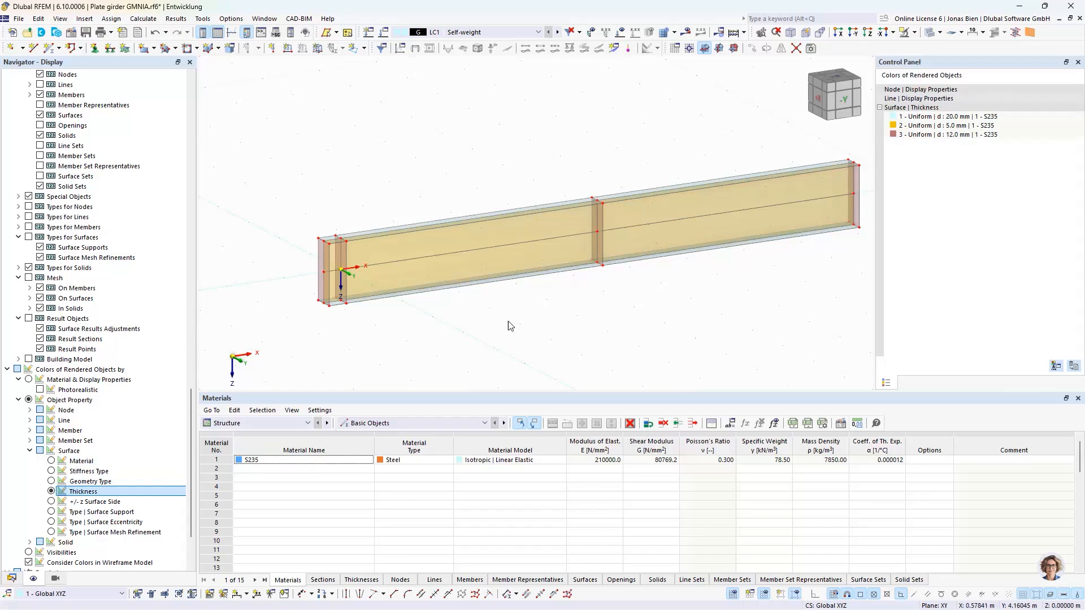
middle_click_drag(506, 322, 541, 343, "ctrl")
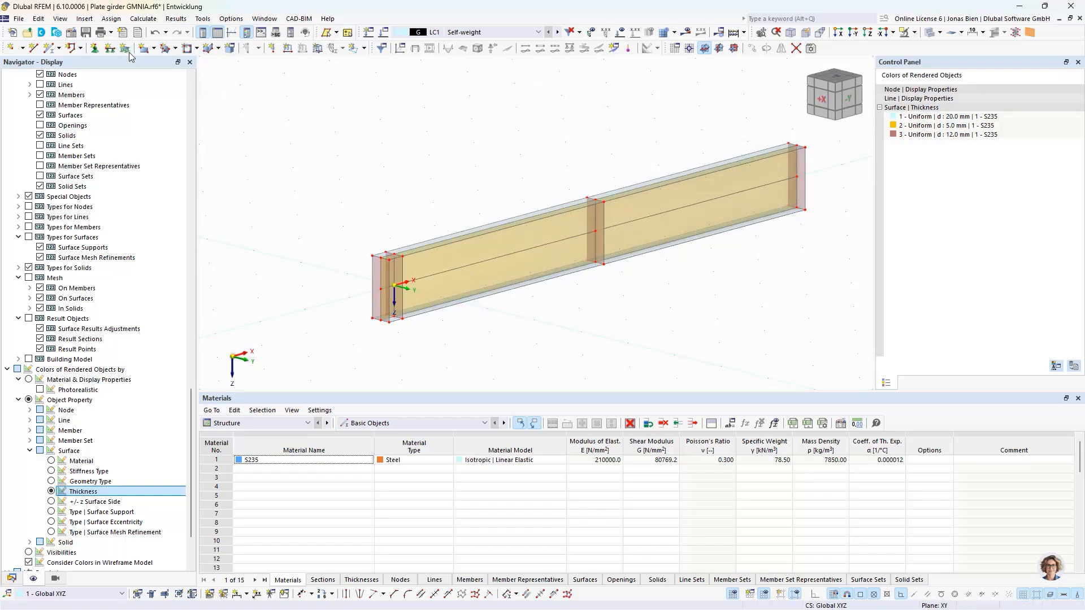
For a line support assignment, edit the Hinged type to release uX and uY so that only uZ is restrained.
left_click(110, 47)
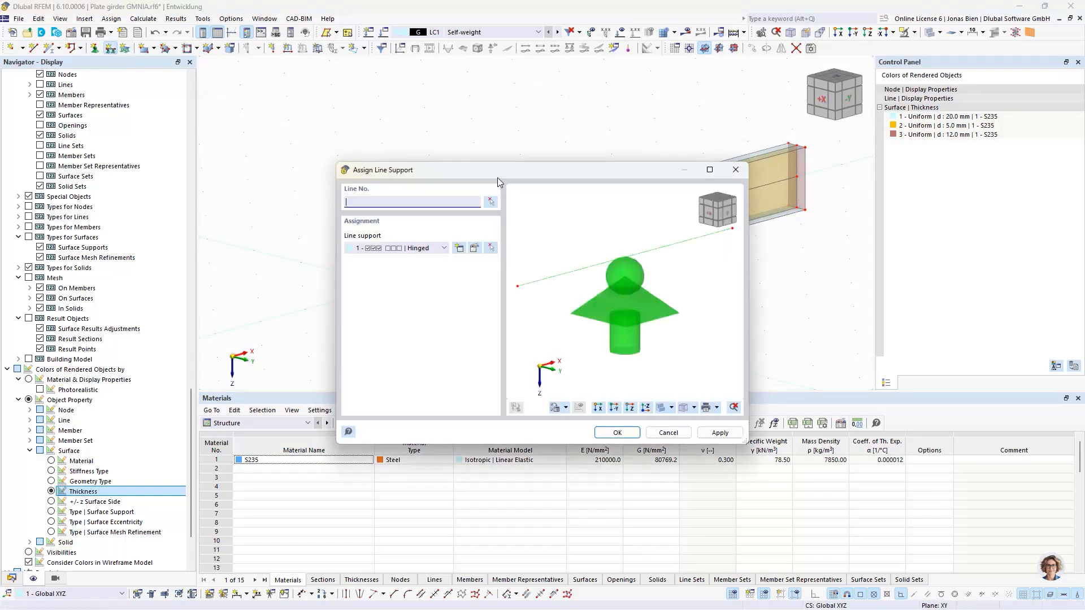
left_click_drag(494, 177, 630, 287)
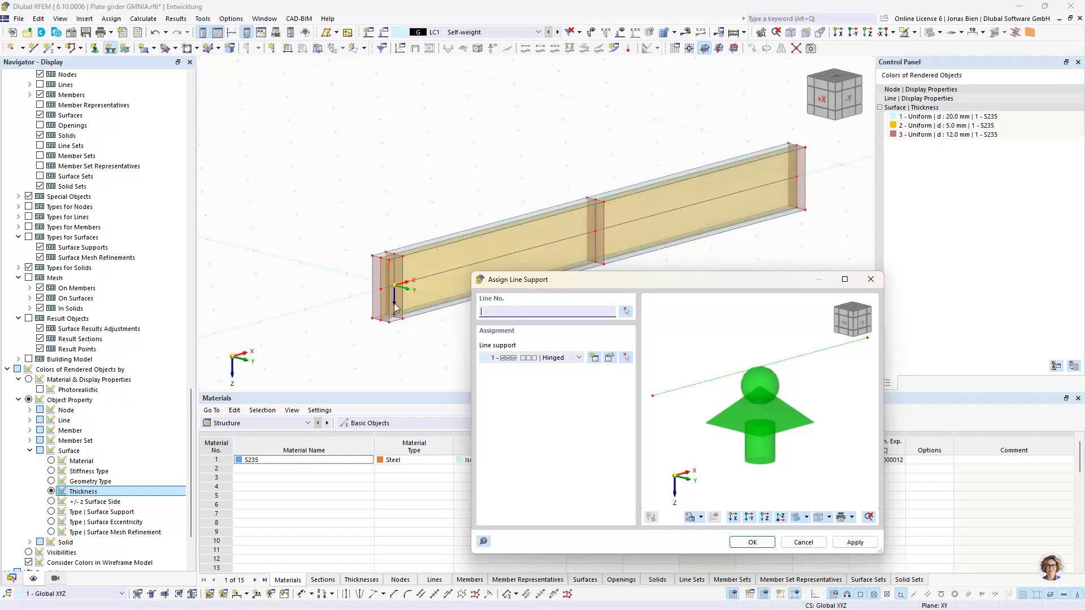
left_click(608, 358)
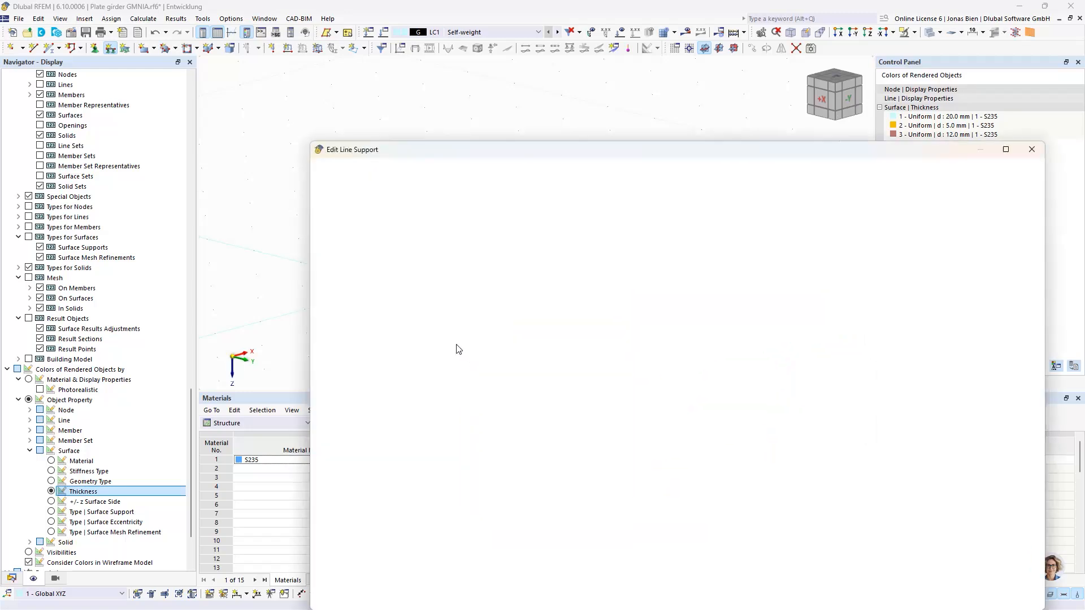
left_click(451, 277)
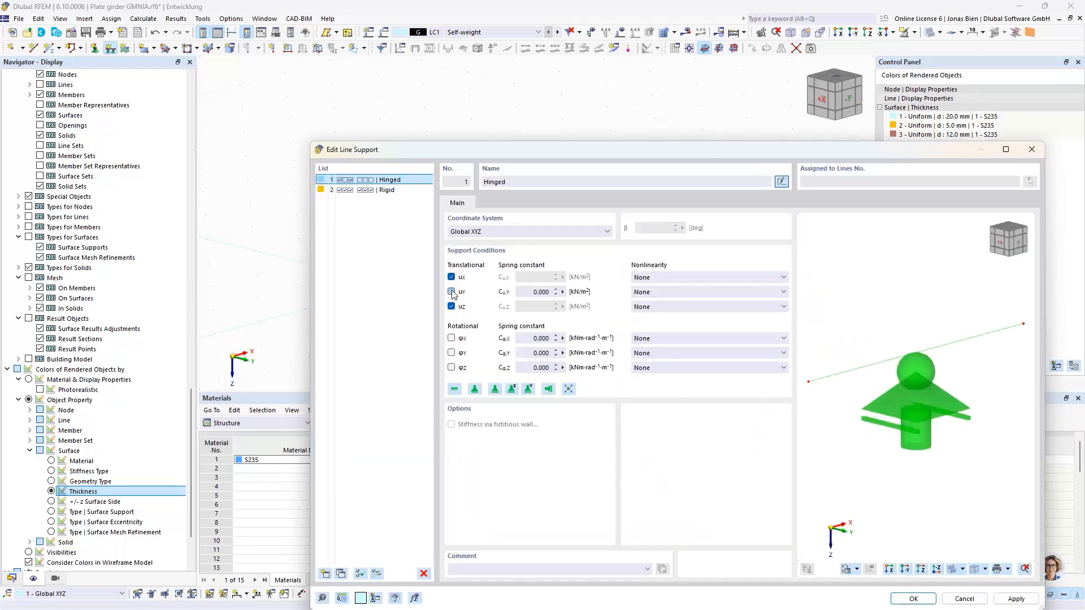
left_click(451, 291)
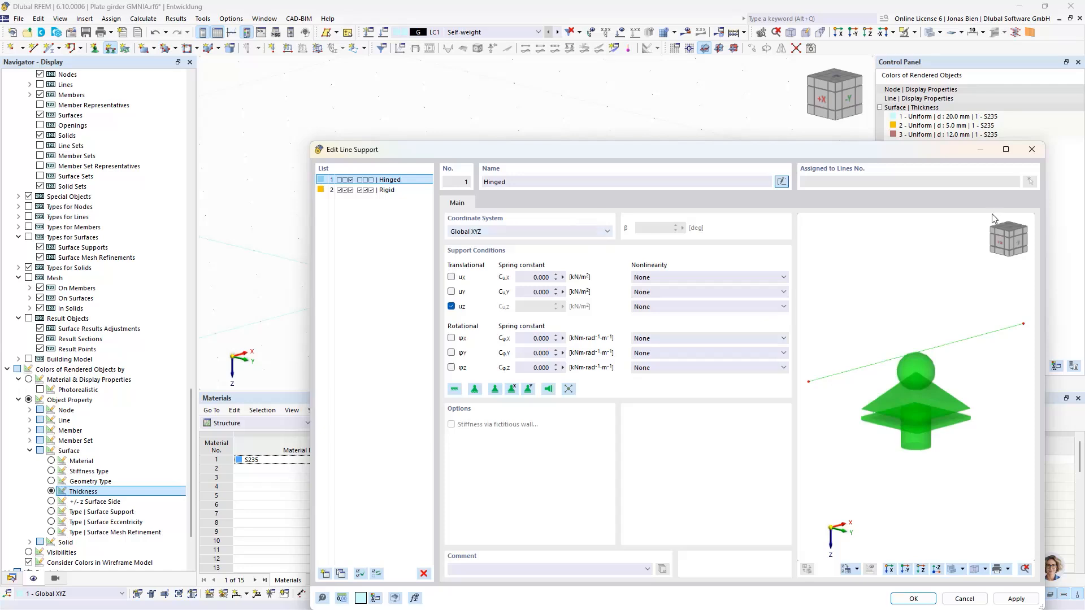
left_click(911, 598)
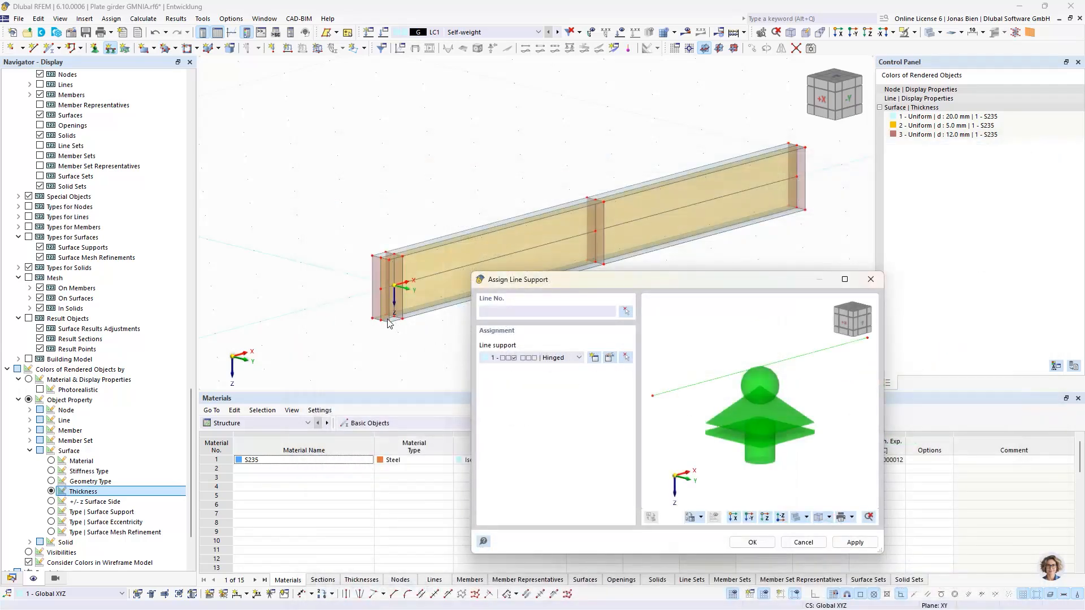
left_click(626, 311)
scroll(374, 313, "up", 3)
left_click(374, 312)
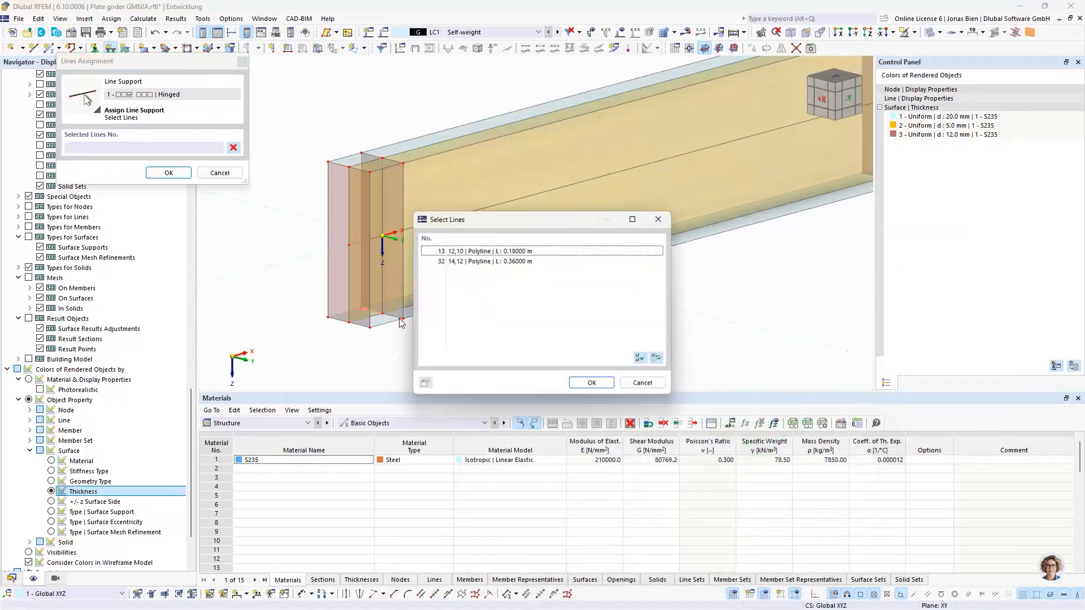
left_click(472, 251)
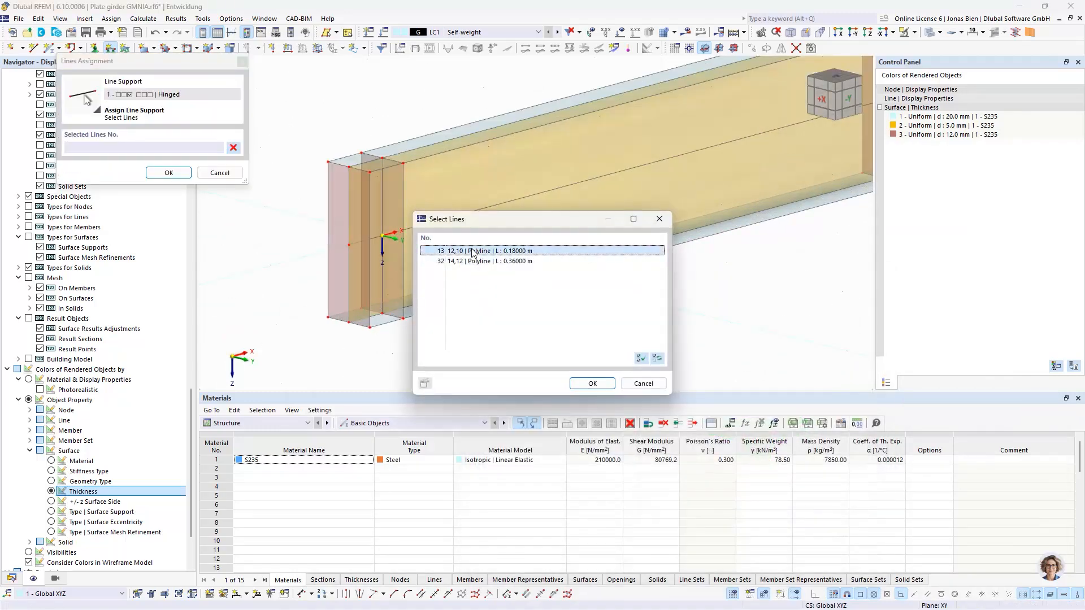
left_click(647, 383)
key("Escape")
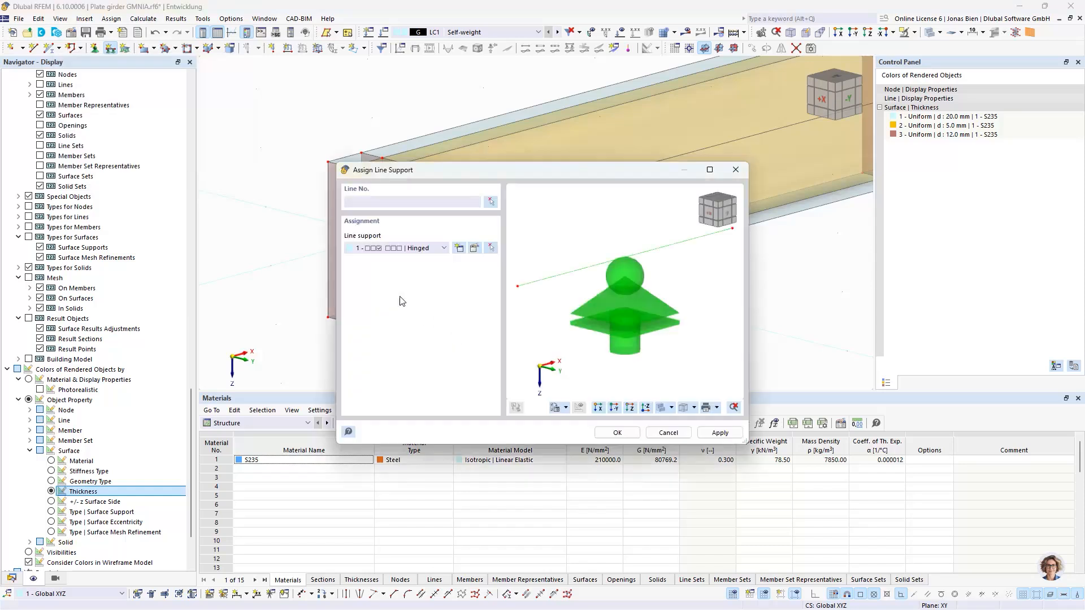
key("Escape")
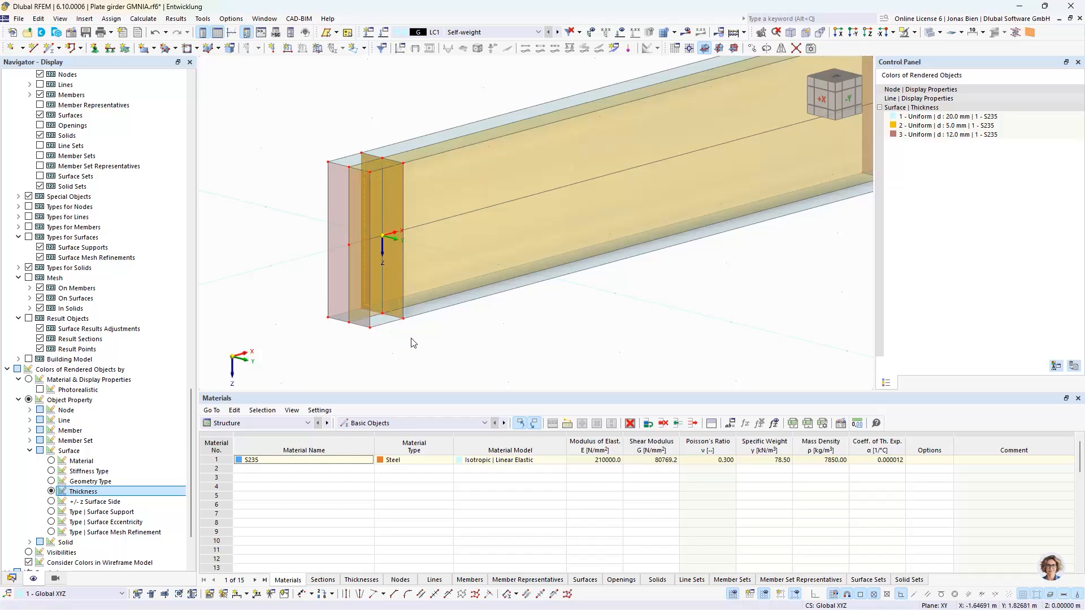
Connect the girder's lines and surfaces at their intersections.
scroll(391, 323, "down", 2)
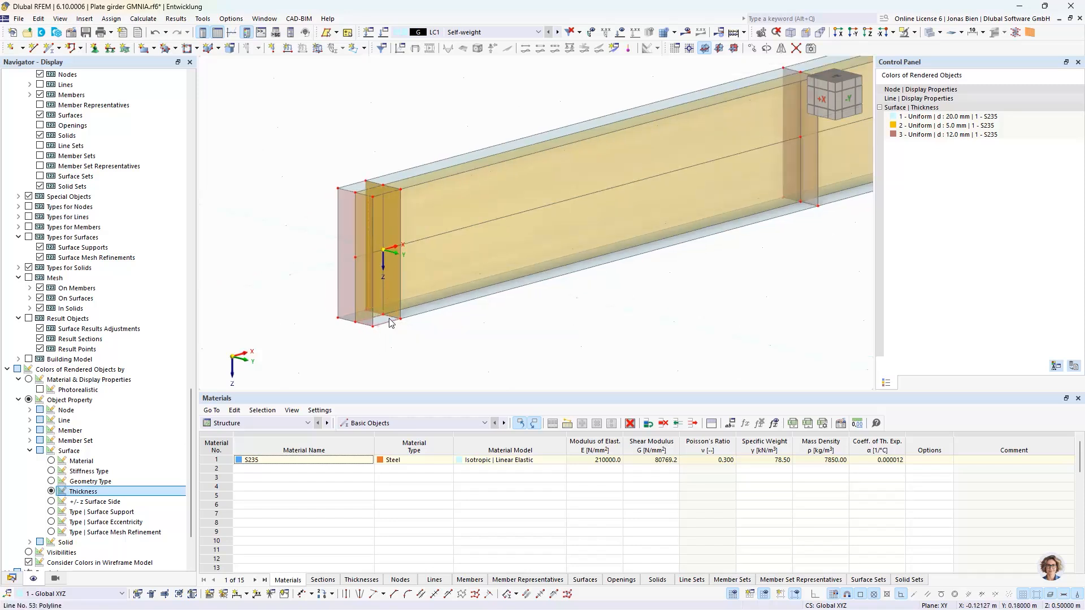
scroll(389, 320, "up", 2)
scroll(550, 322, "down", 3)
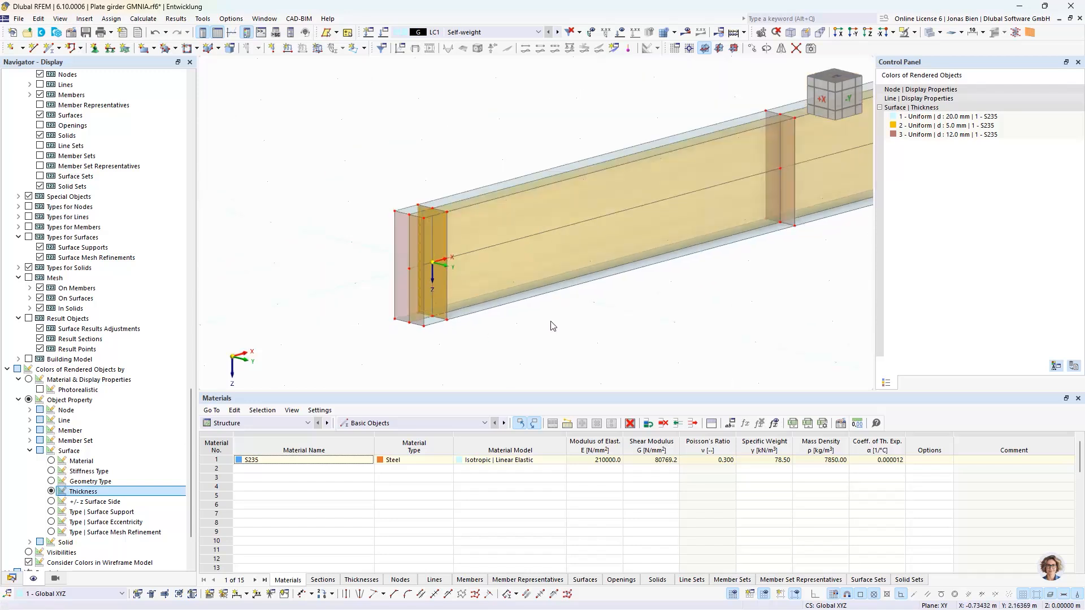
scroll(552, 326, "down", 3)
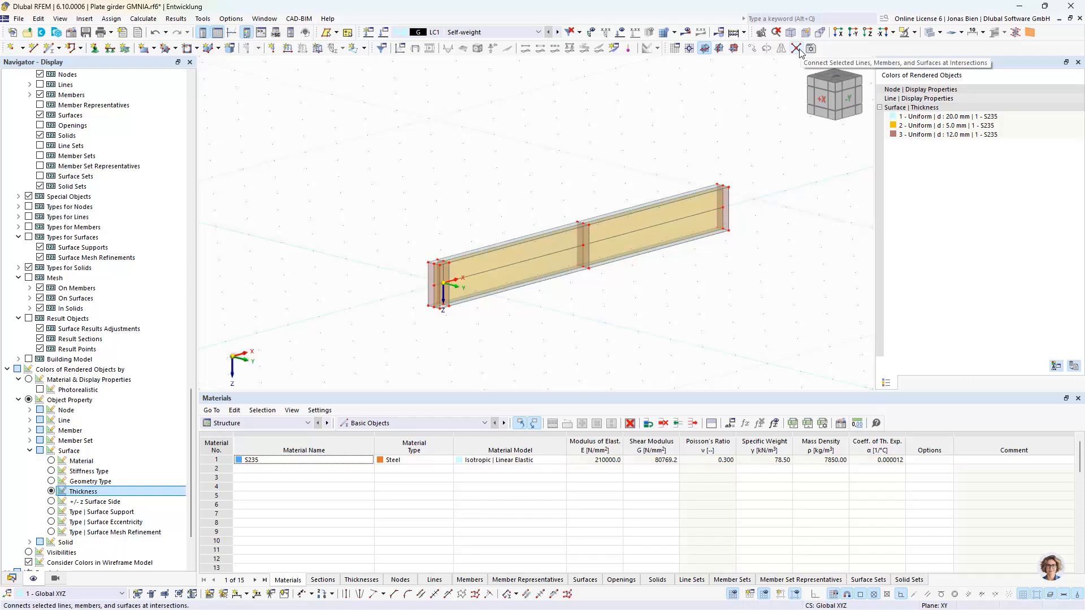
scroll(449, 300, "up", 5)
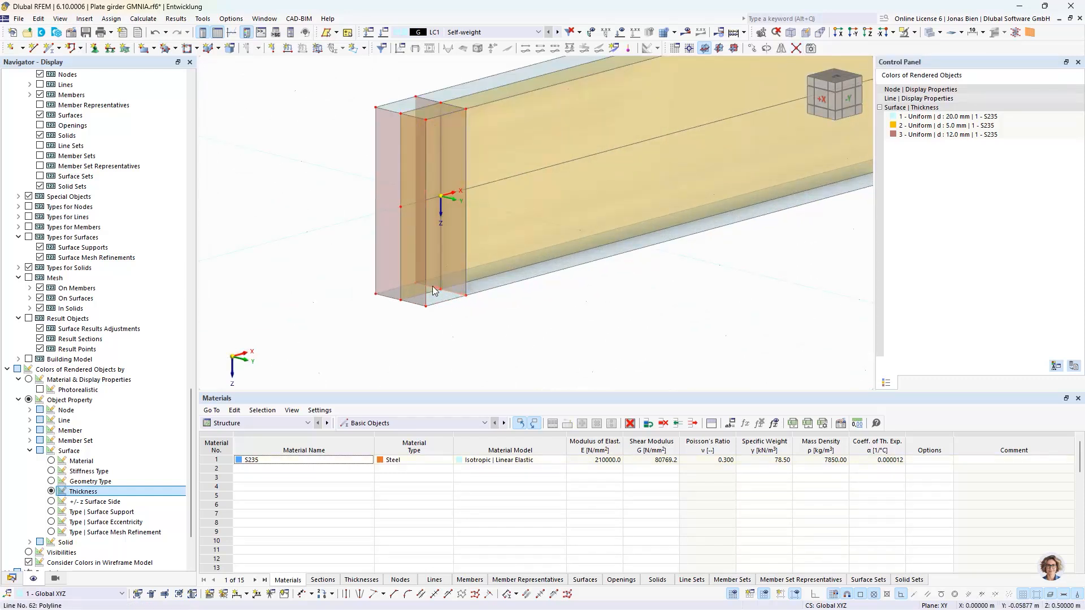
Assign the Hinged line support to both halves of the stiffener's lower edge at the origin, lines 32 and 62.
left_click(111, 48)
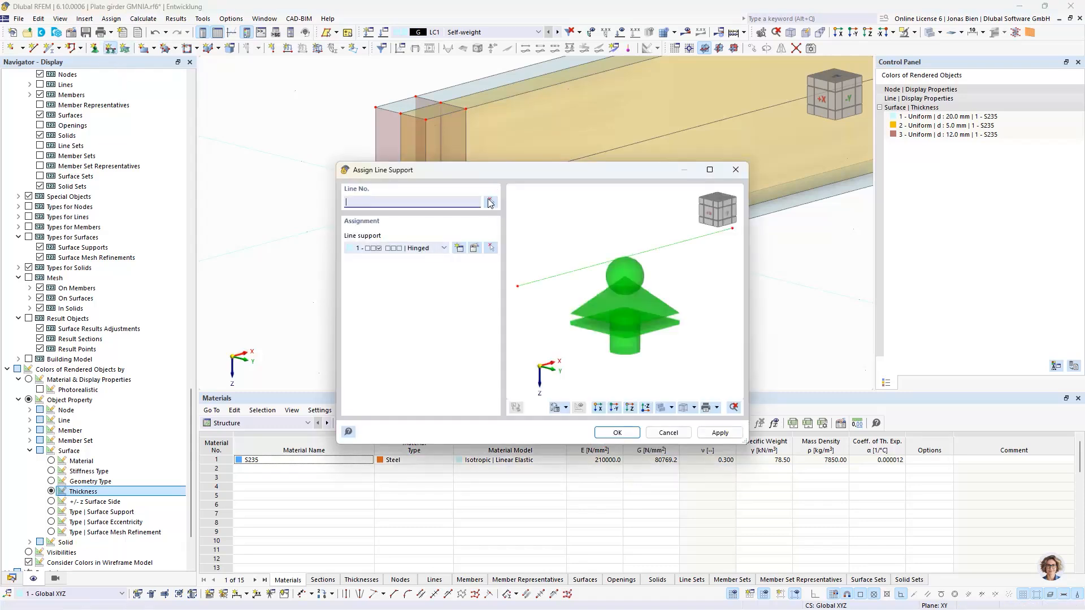
left_click(489, 203)
scroll(447, 283, "up", 5)
left_click(459, 295)
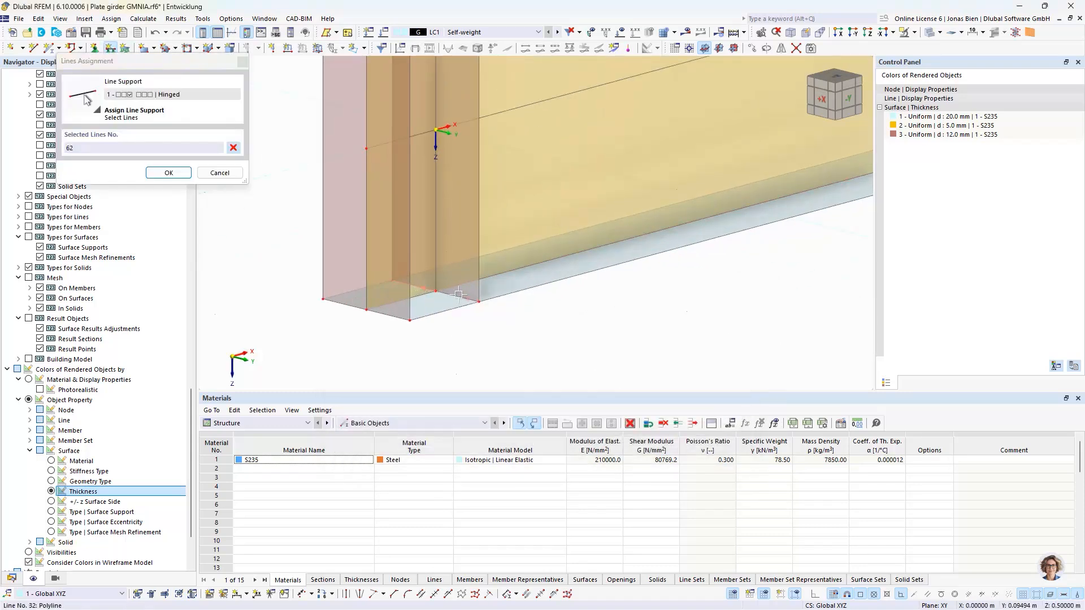
left_click(459, 294)
left_click(168, 173)
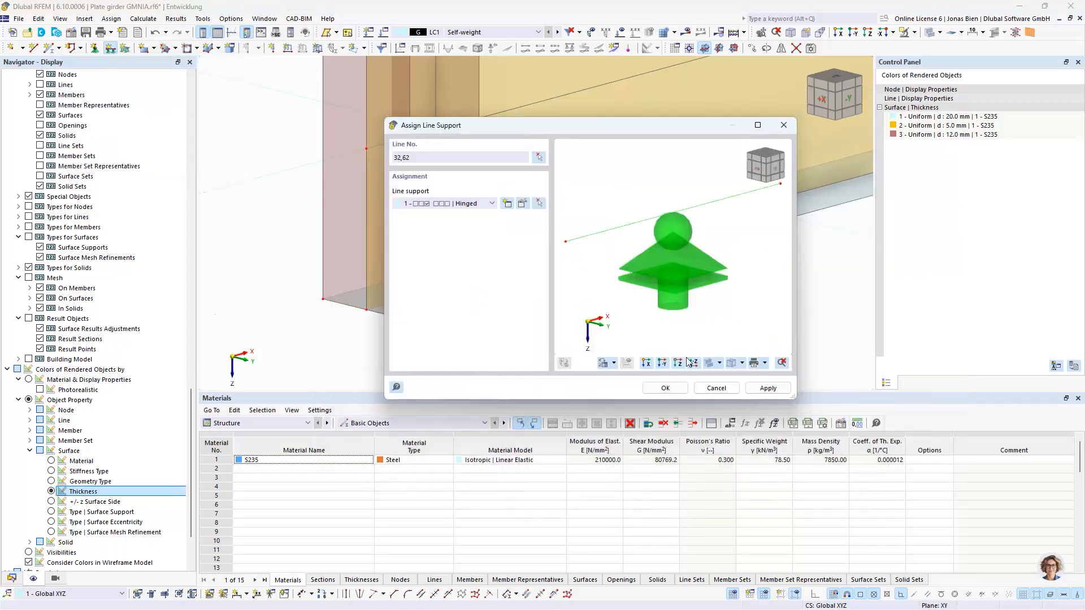
left_click(666, 393)
scroll(542, 327, "down", 3)
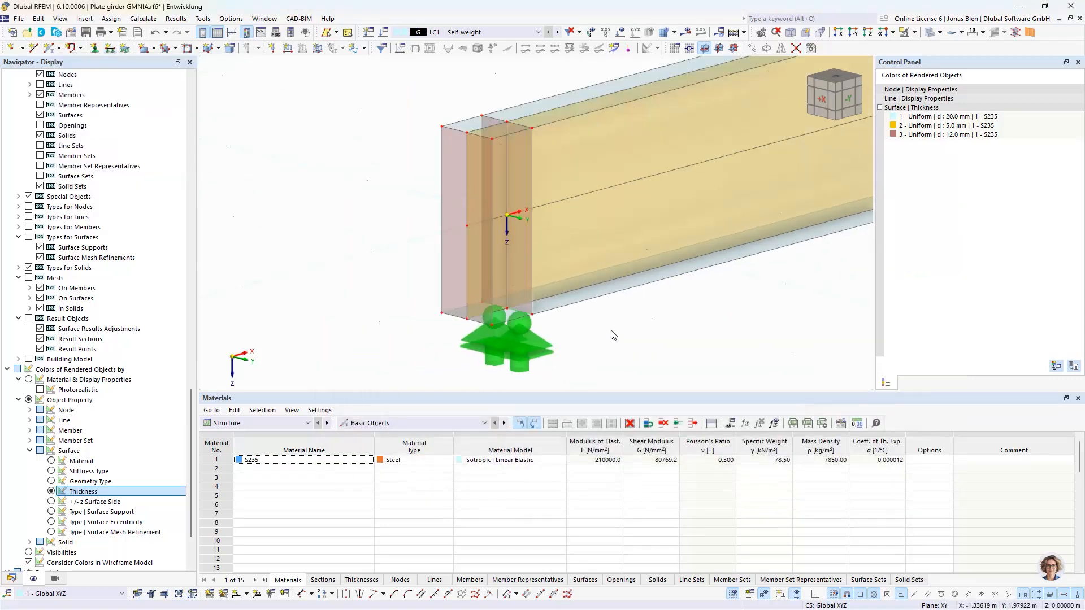
scroll(638, 322, "down", 2)
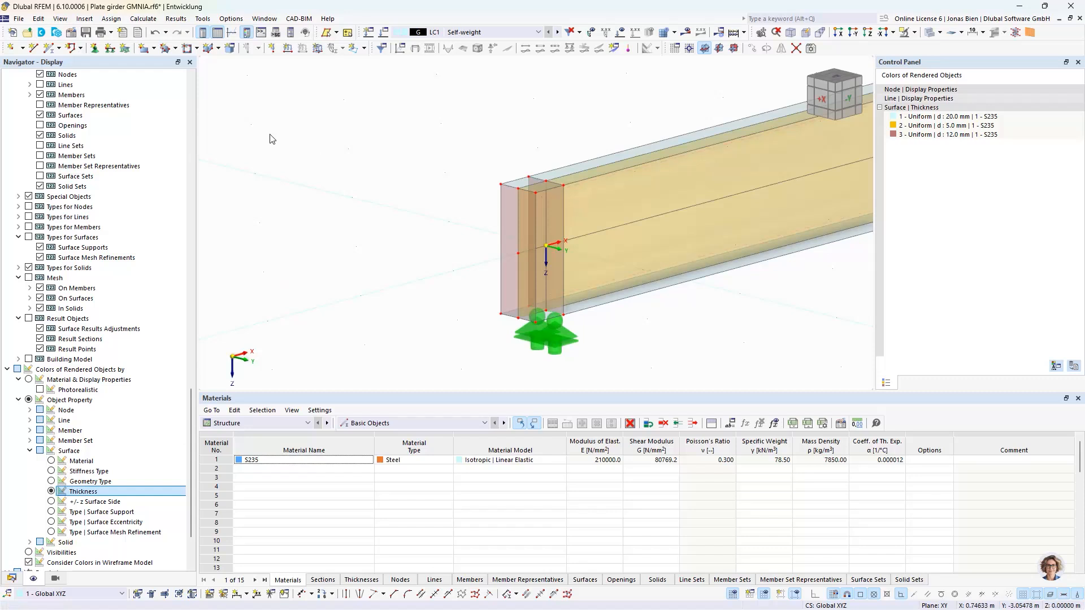
For a nodal support assignment, edit the Hinged type to release uX, uZ and φZ so that only uY is restrained.
left_click(94, 48)
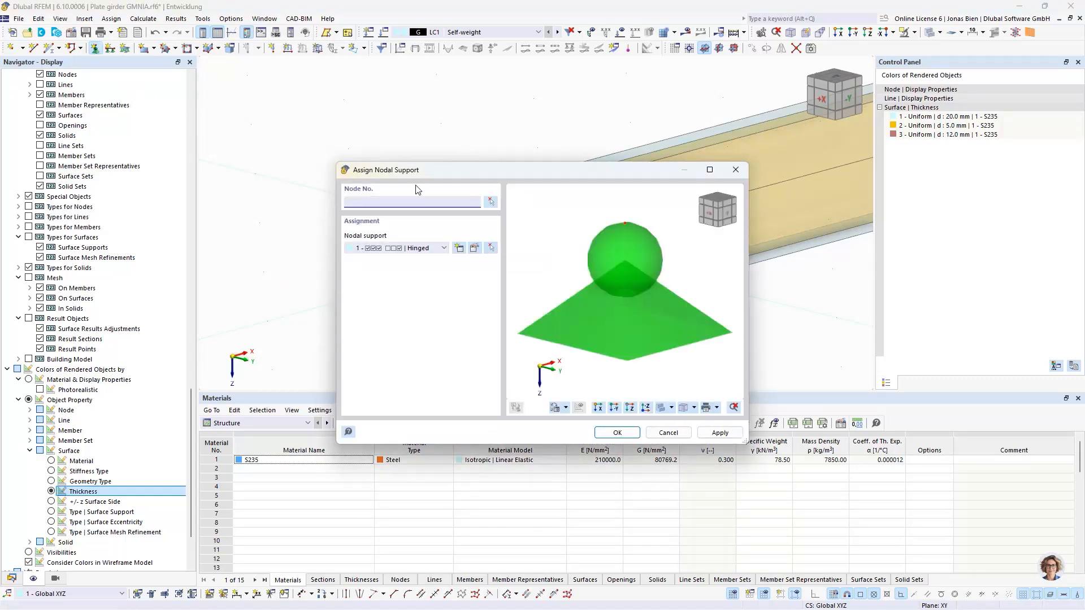
left_click(477, 247)
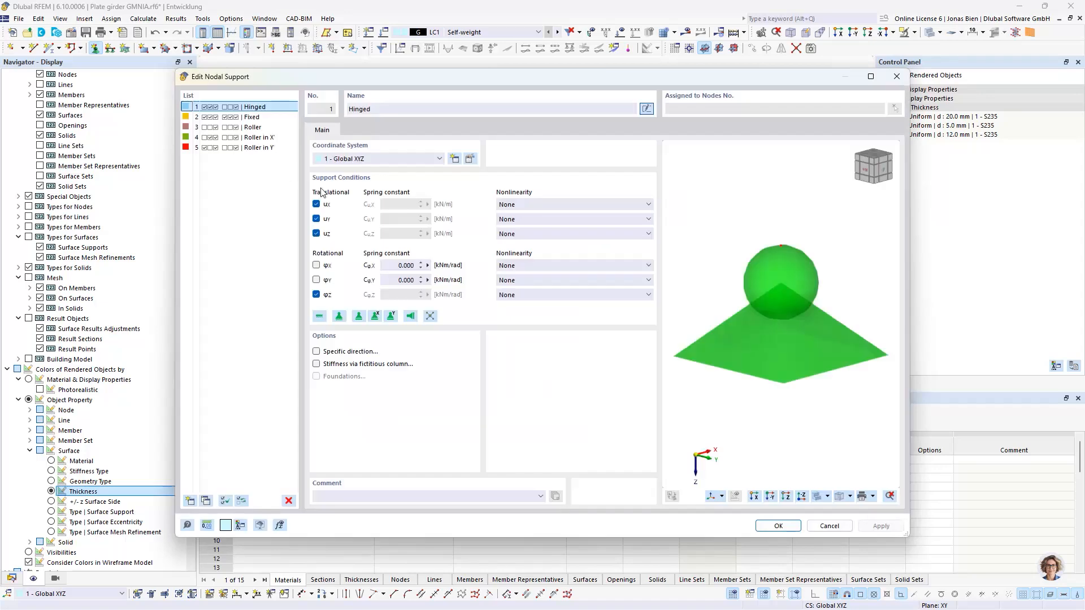
left_click(316, 204)
left_click(316, 233)
left_click(315, 295)
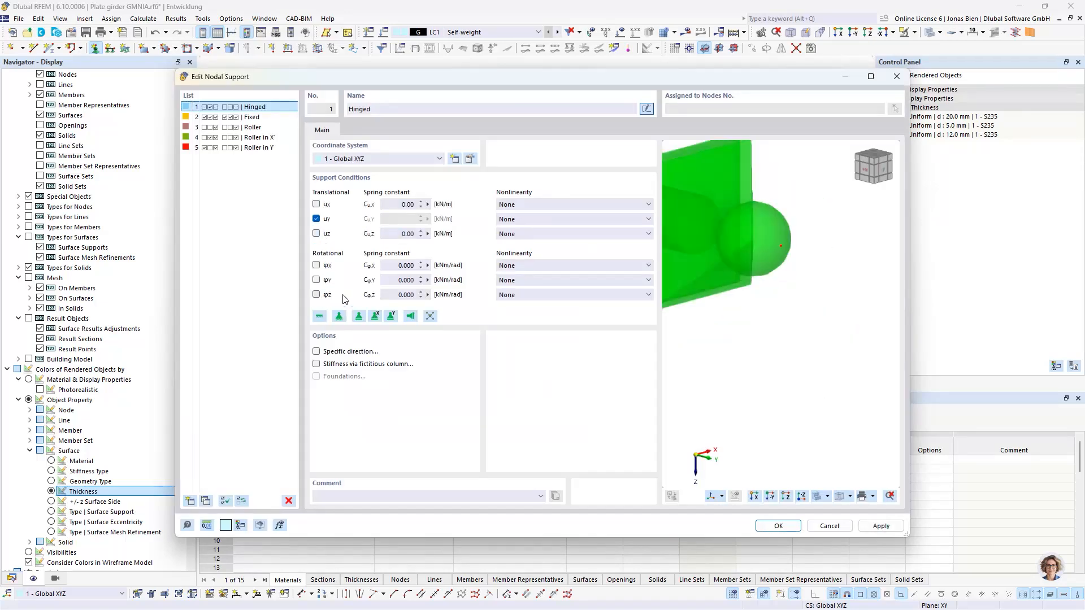
left_click(778, 526)
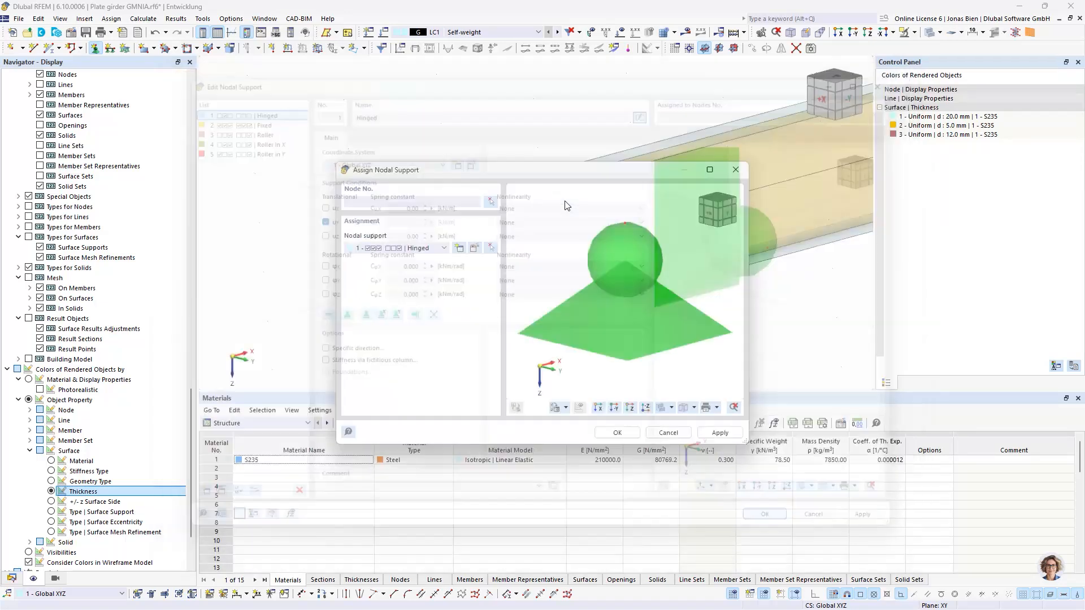
Assign the Hinged nodal support to the web's upper nodes at the stiffeners, nodes 5, 7 and 17.
left_click(491, 202)
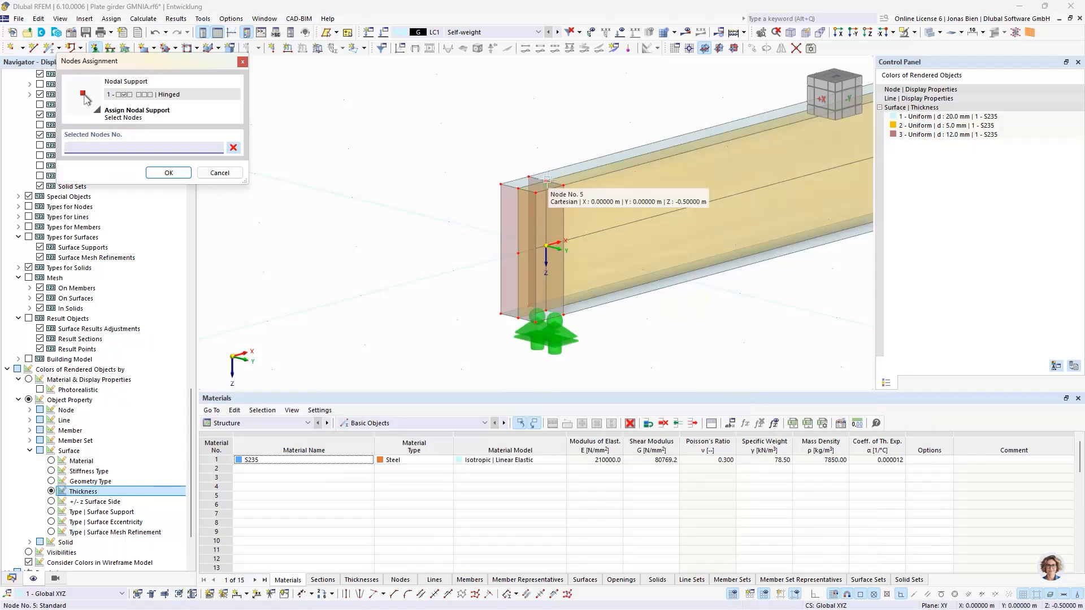
left_click(546, 245)
scroll(688, 266, "down", 4)
middle_click_drag(750, 229, 472, 271)
scroll(531, 216, "up", 3)
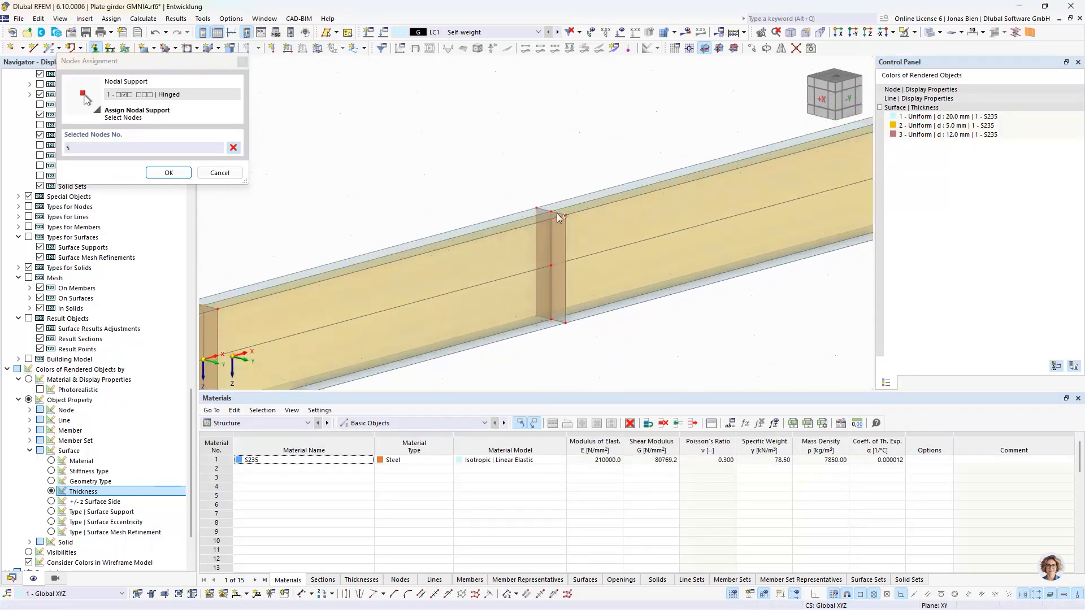
left_click(551, 212)
scroll(715, 253, "down", 3)
scroll(730, 182, "up", 4)
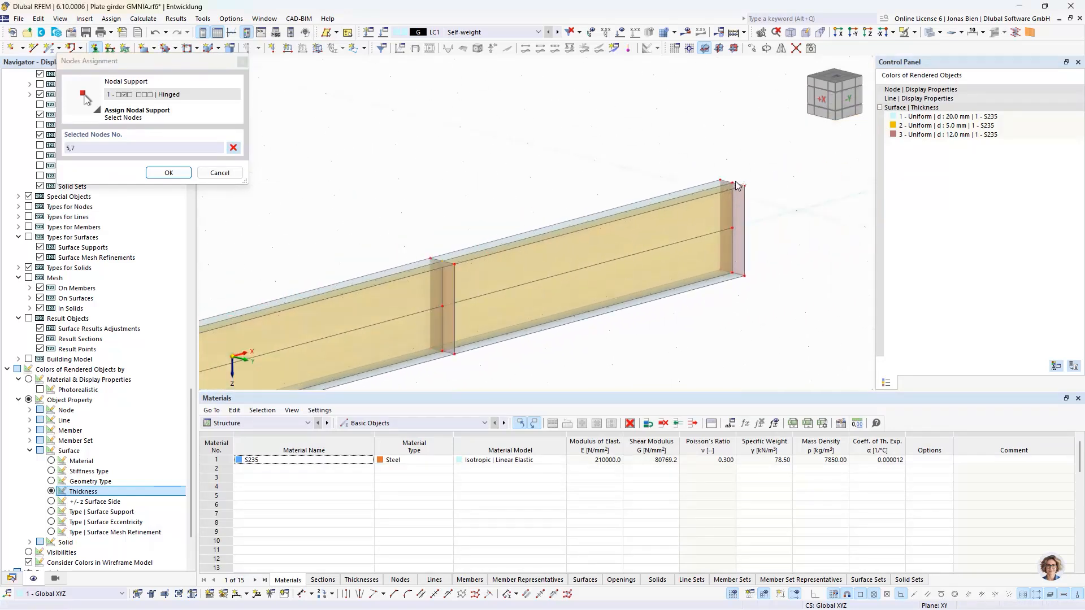
left_click(730, 182)
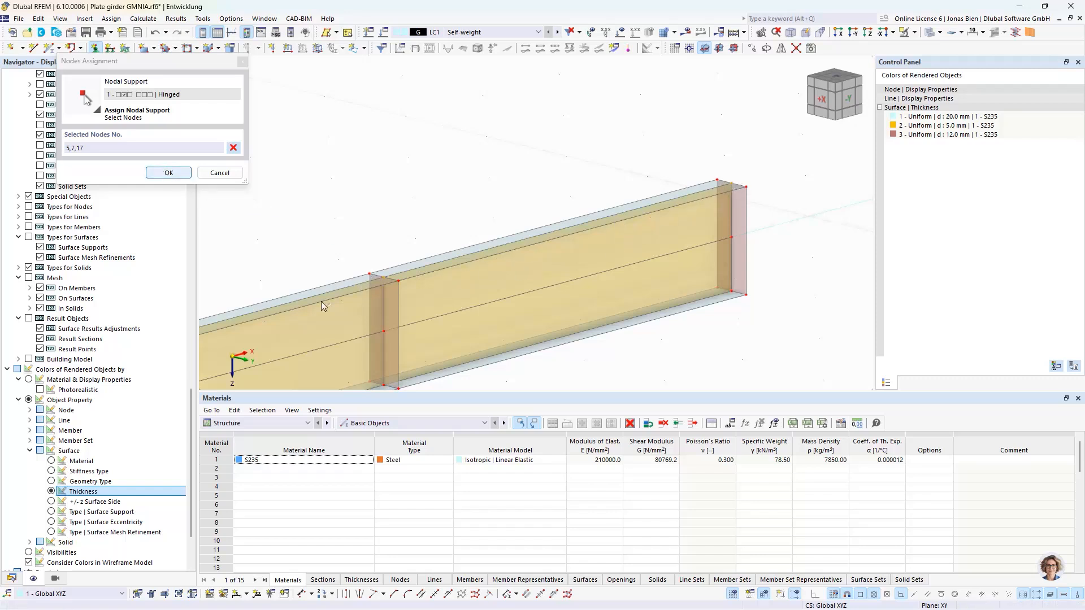
left_click(176, 169)
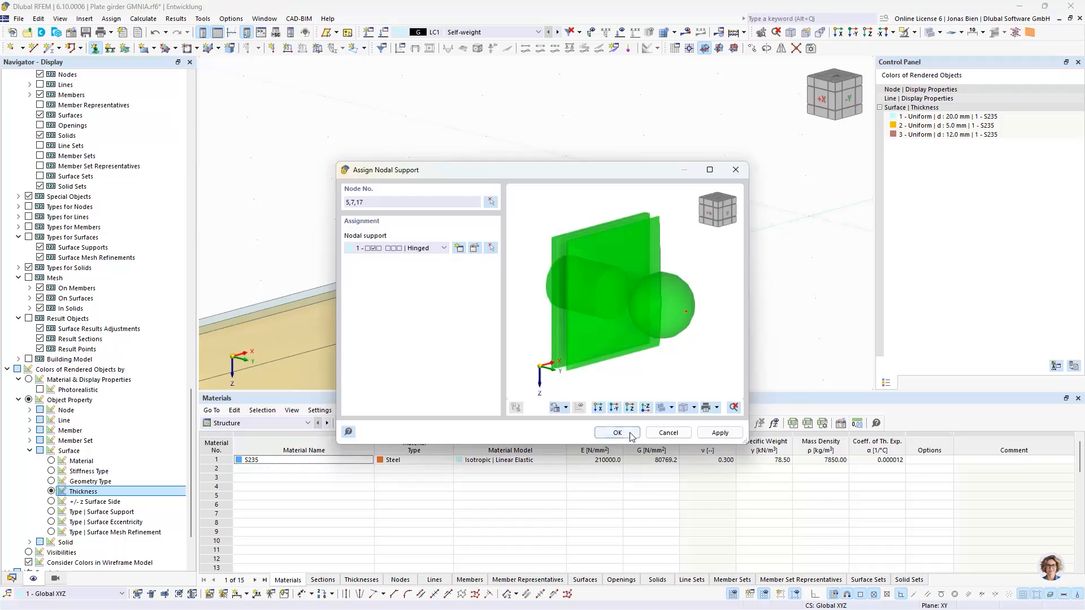
left_click(636, 436)
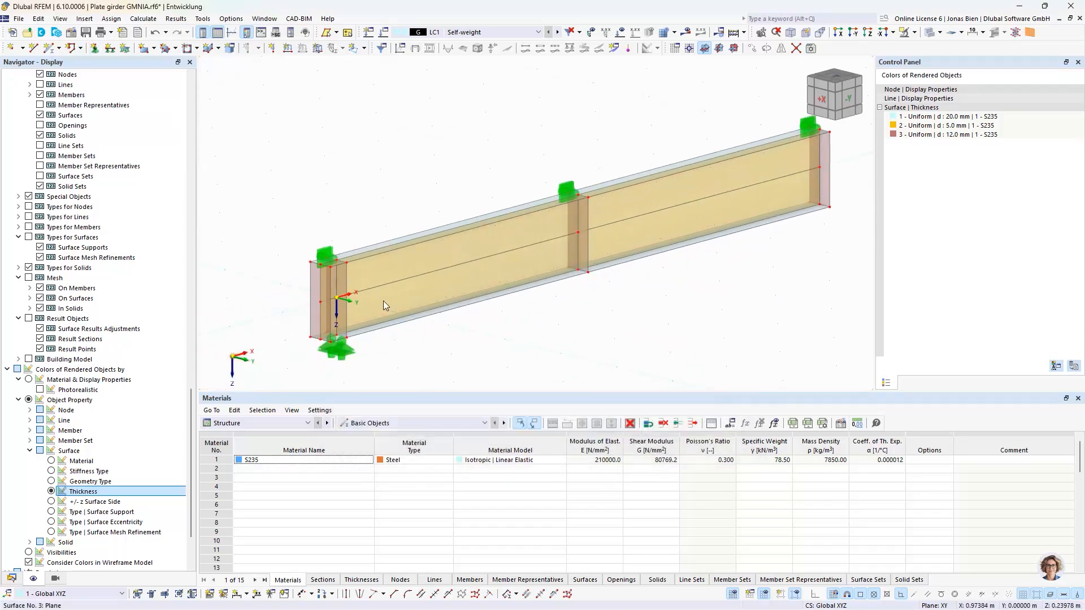
For another nodal support assignment, edit the Fixed type to release uZ and all rotations, keeping uX and uY restrained.
scroll(339, 340, "up", 1)
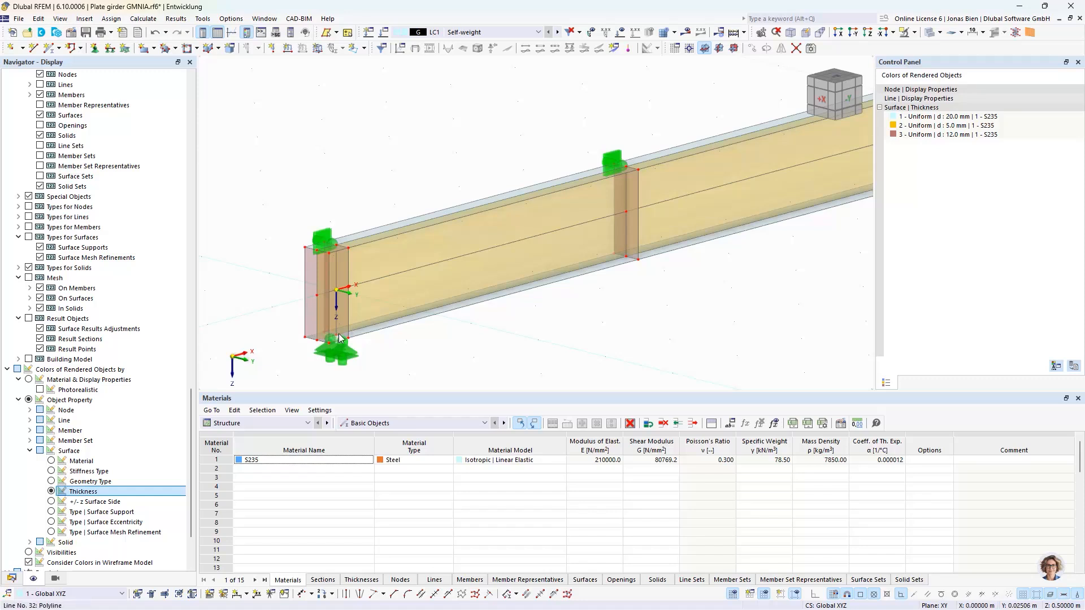
scroll(403, 334, "down", 2)
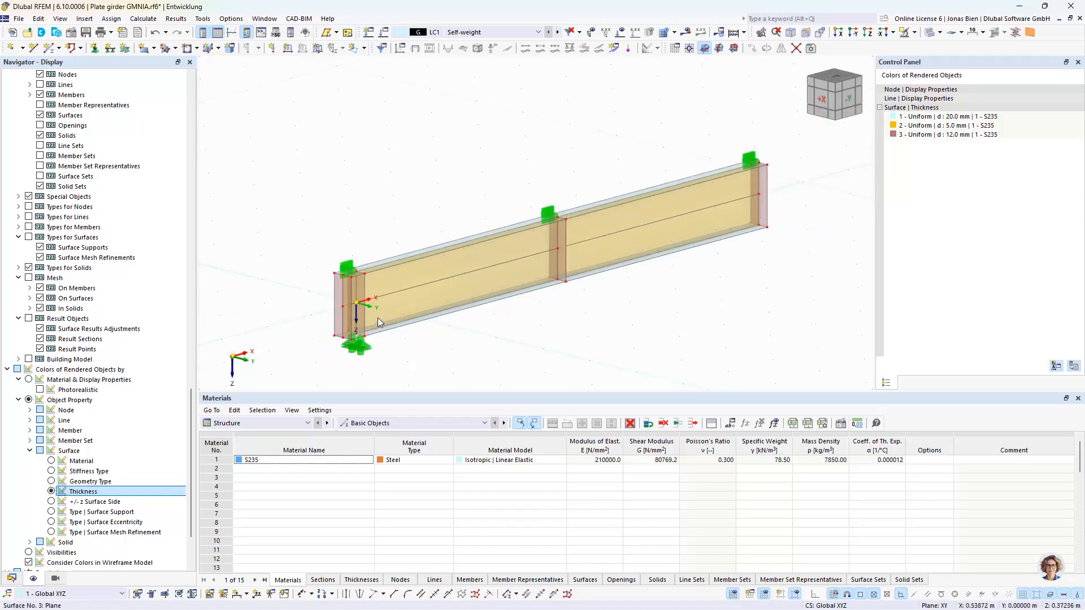
left_click(95, 48)
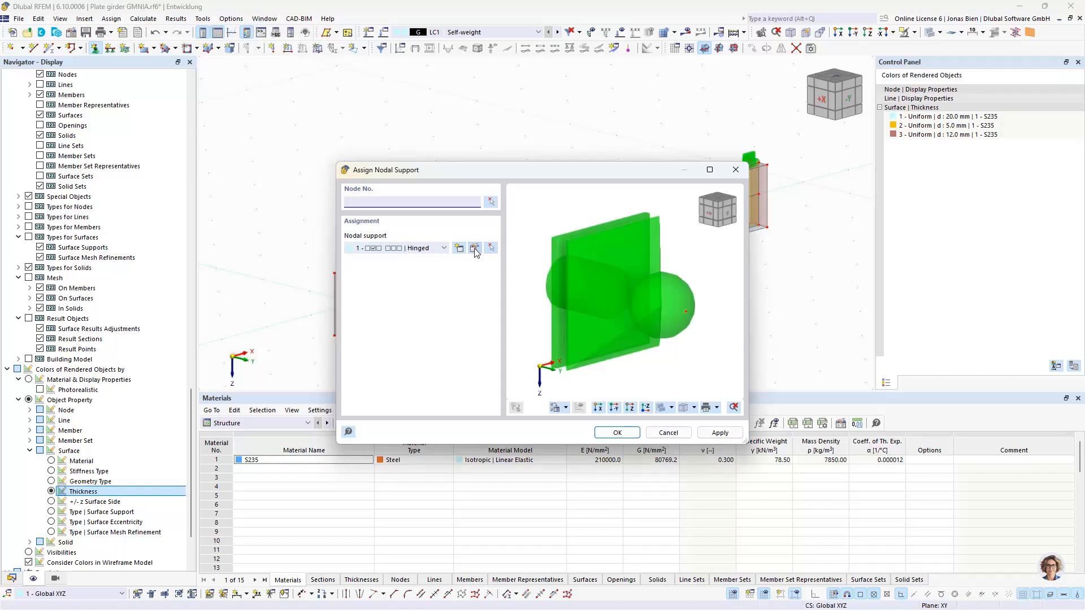
left_click(427, 250)
left_click(387, 276)
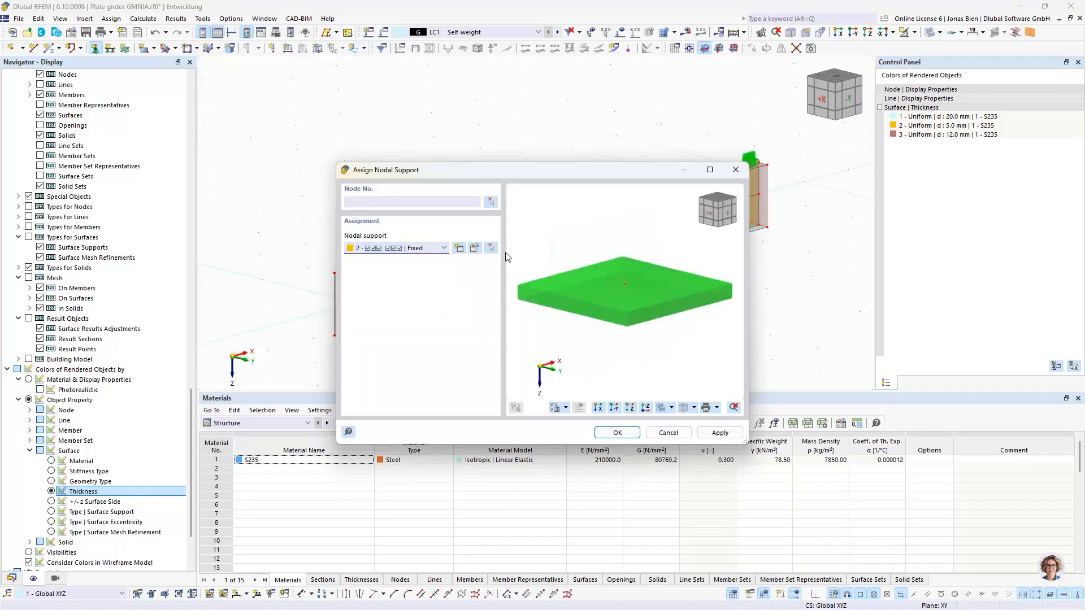
left_click(473, 249)
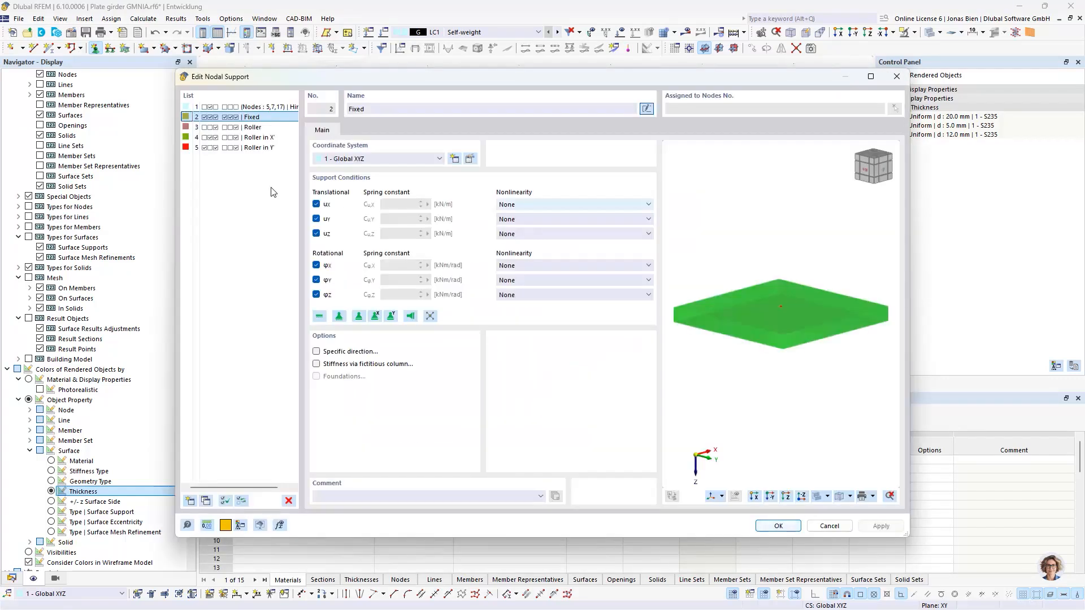
left_click(316, 233)
left_click(316, 265)
left_click(316, 280)
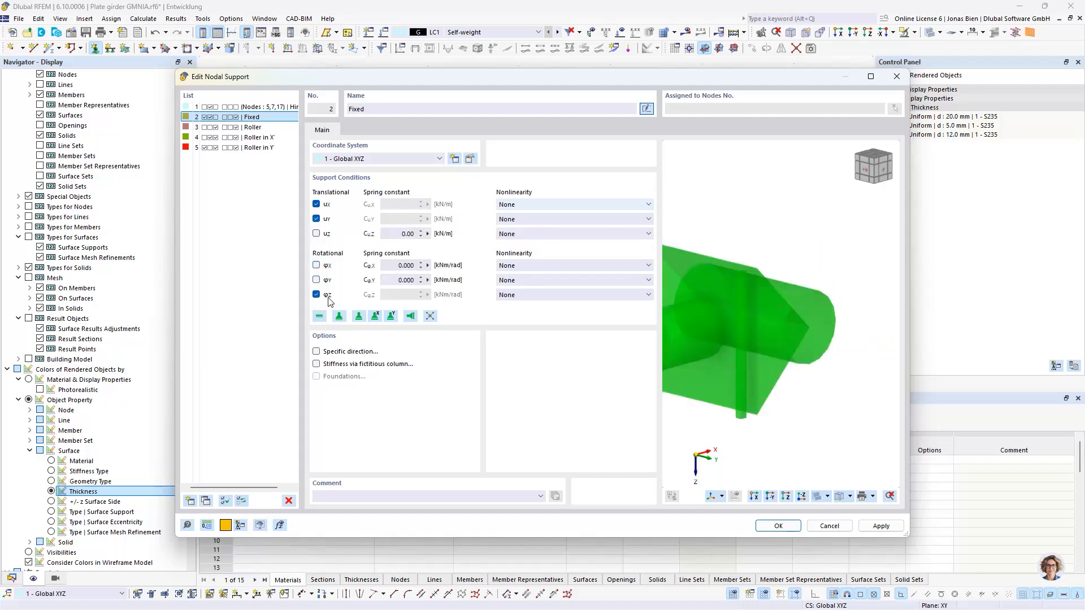
left_click(316, 294)
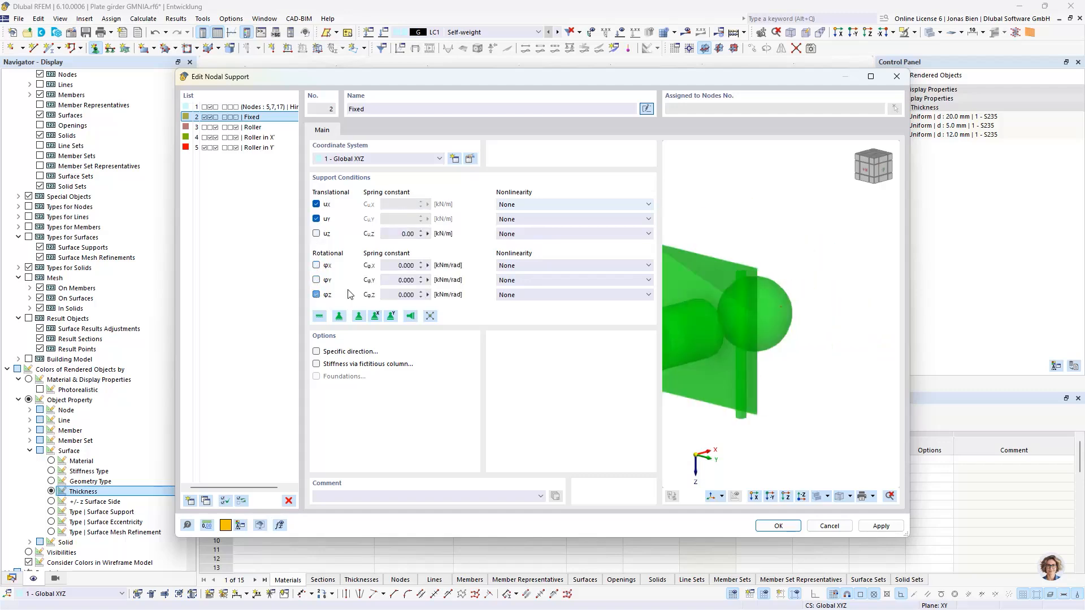
left_click(772, 527)
Assign the modified Fixed nodal support to node 10 at the web's lower edge below the origin.
left_click(493, 205)
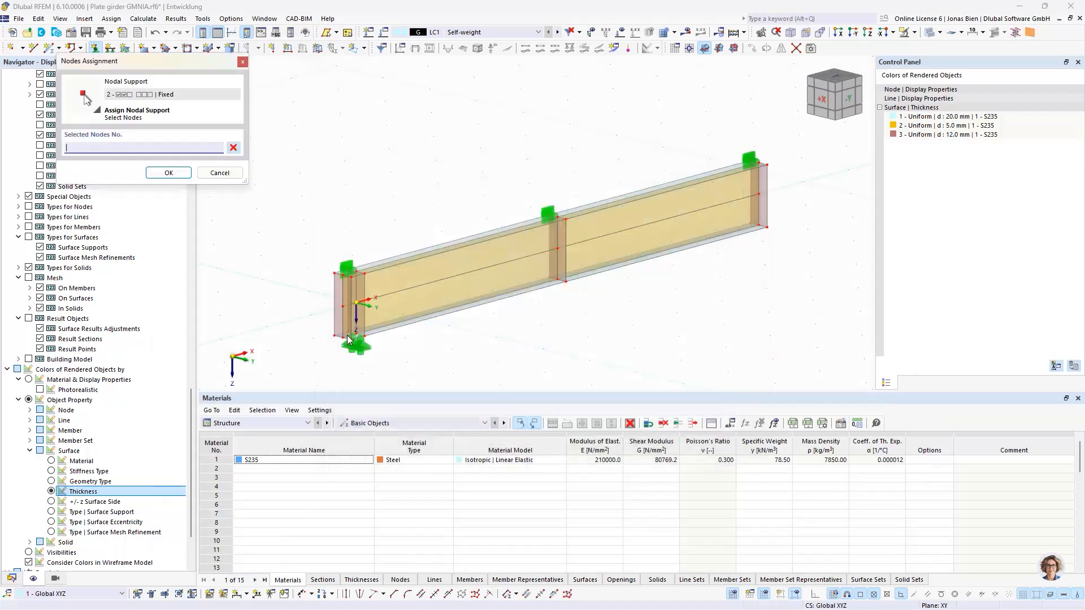
scroll(369, 332, "up", 3)
left_click(356, 331)
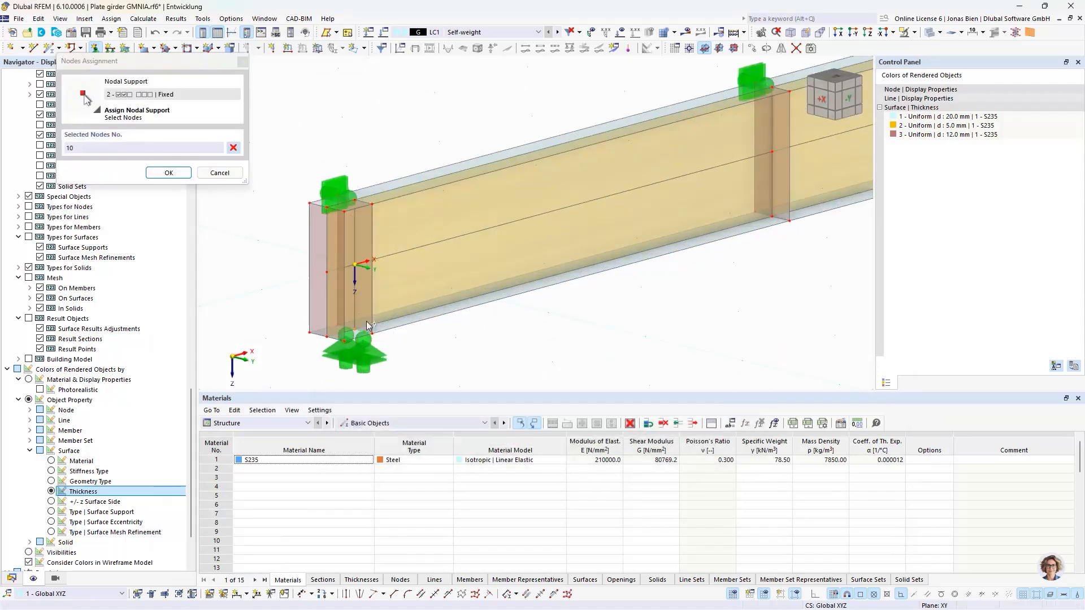
left_click(164, 176)
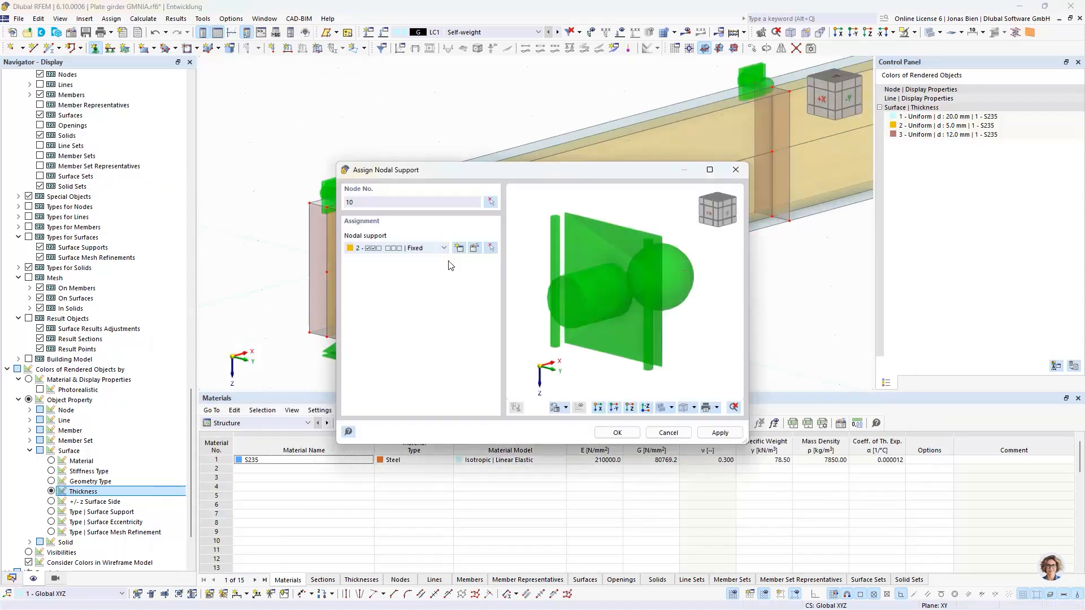
left_click(616, 432)
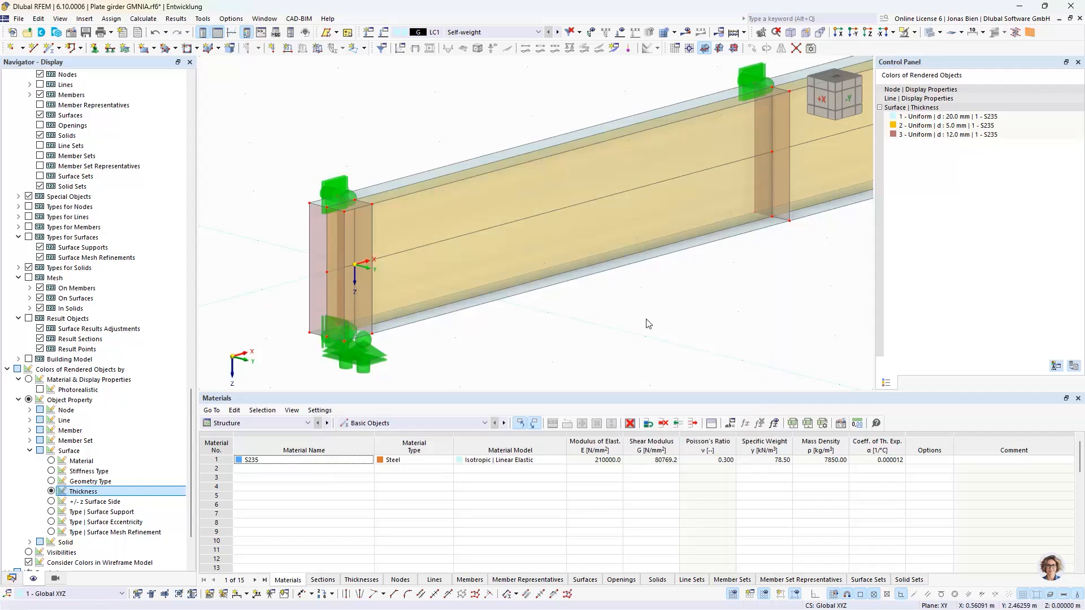
Inspect the supported girder in the 3D view and switch the navigator back to the model data tree.
middle_click_drag(649, 322, 588, 313)
scroll(576, 316, "down", 5)
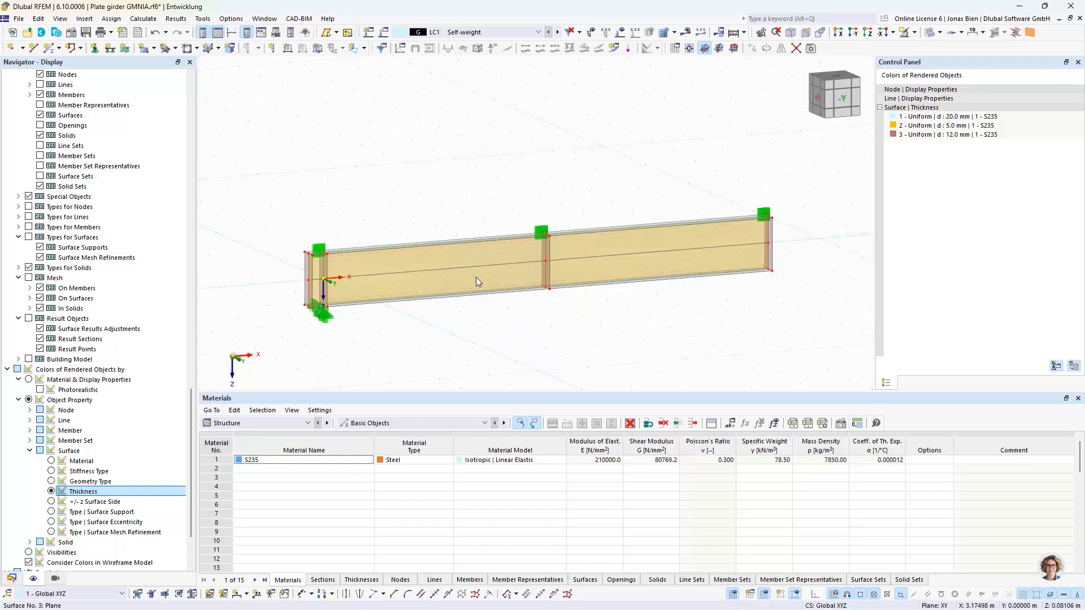
middle_click_drag(419, 342, 404, 303, "ctrl")
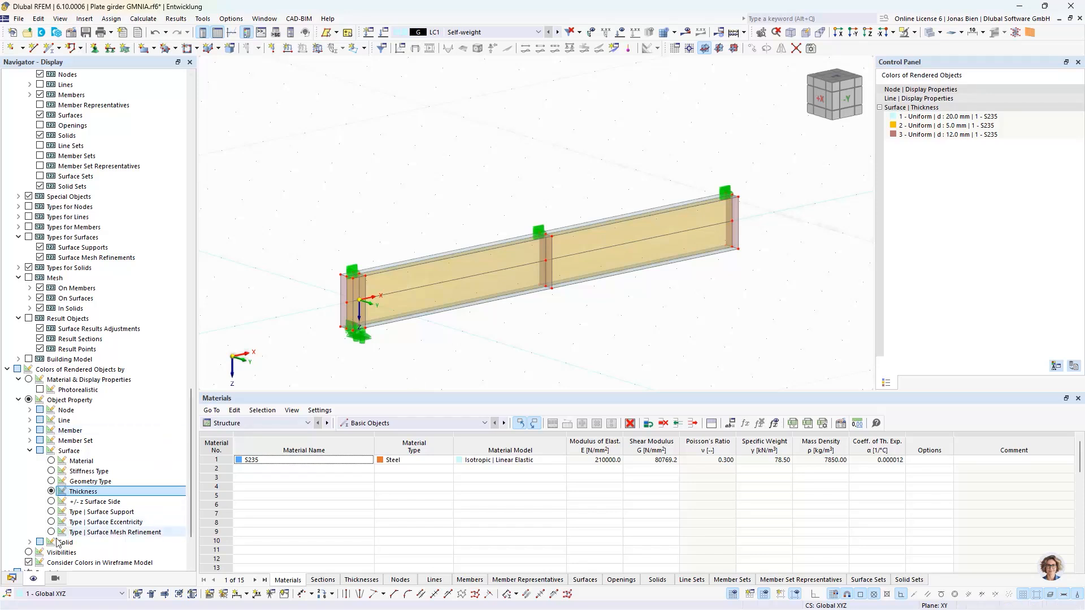
left_click(11, 578)
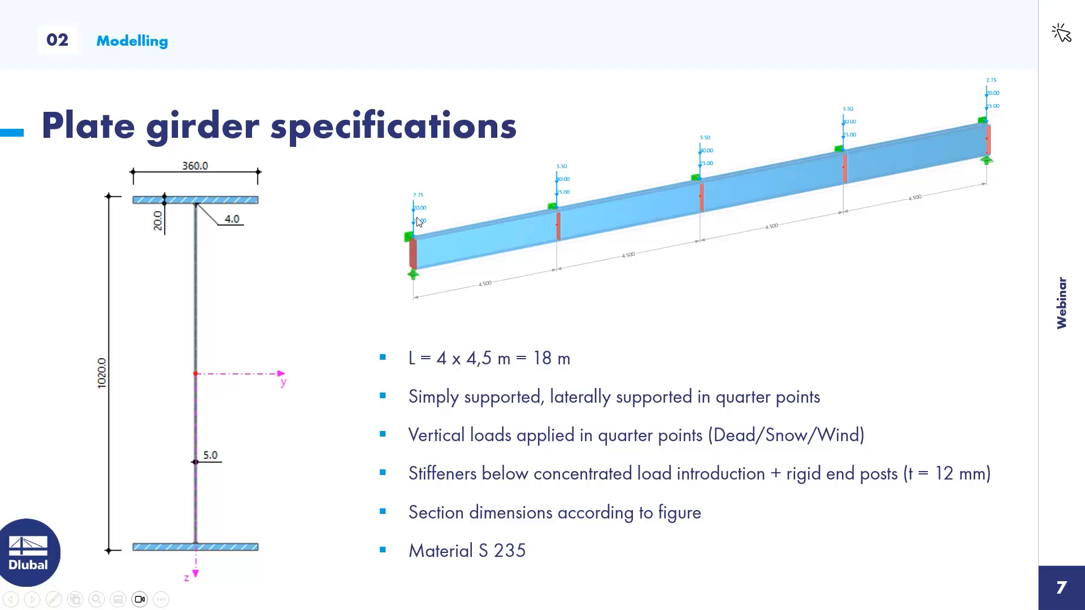
key("Left")
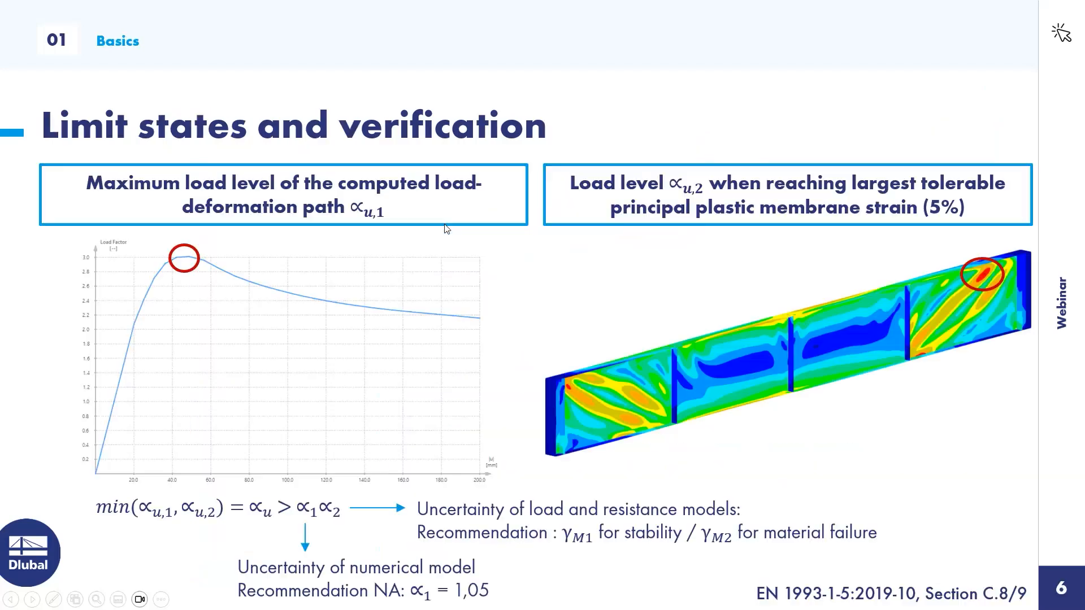
key("Right")
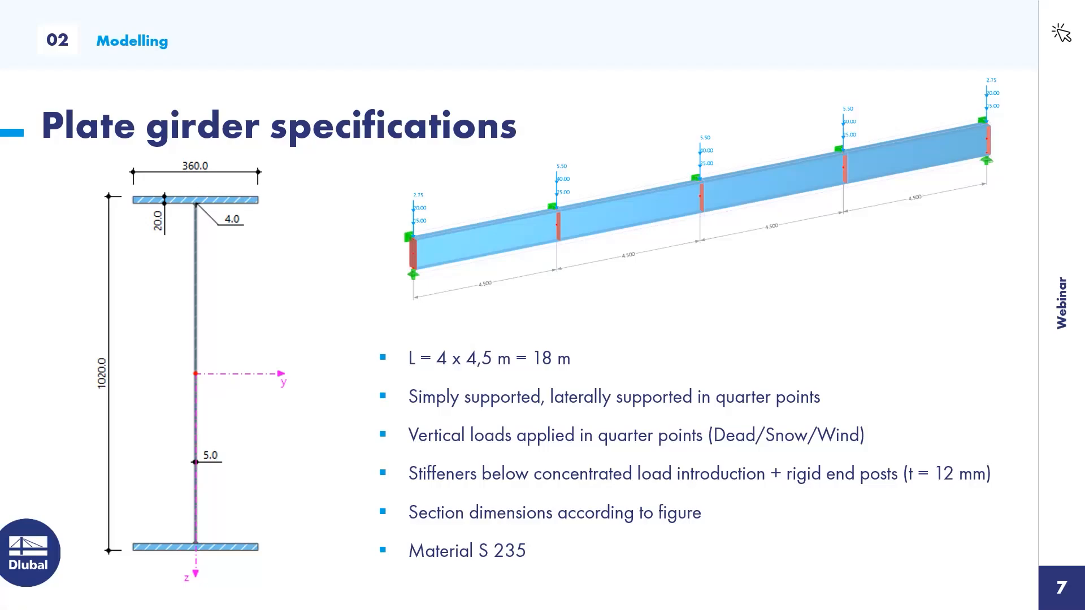
key("alt+Tab")
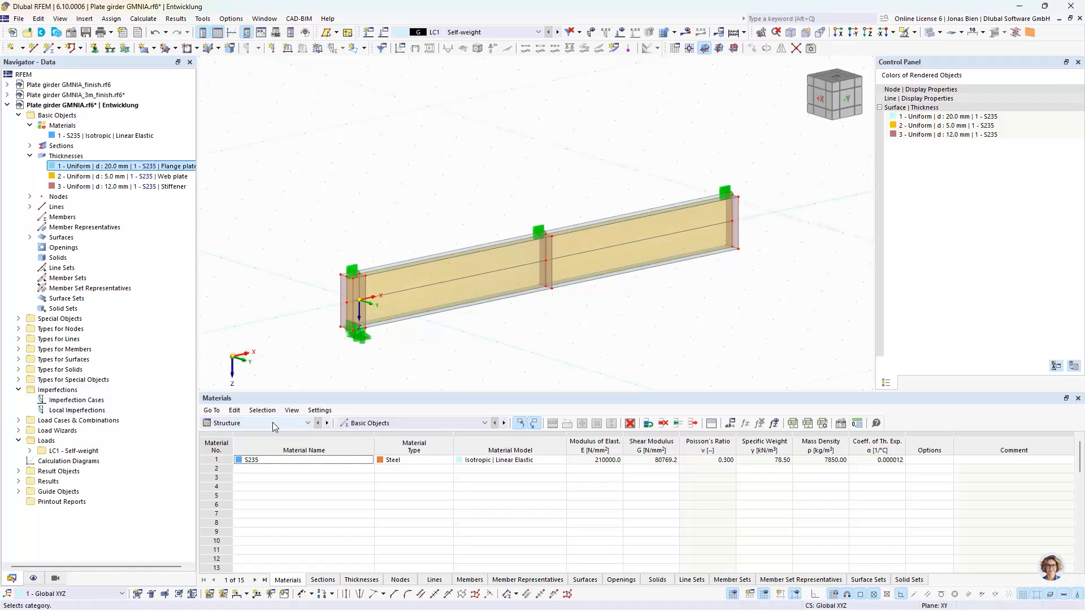
Define a new line load in LC1 Self-weight as a Uniform - Total force of 7.5 kN in the global Z direction.
scroll(350, 237, "up", 1)
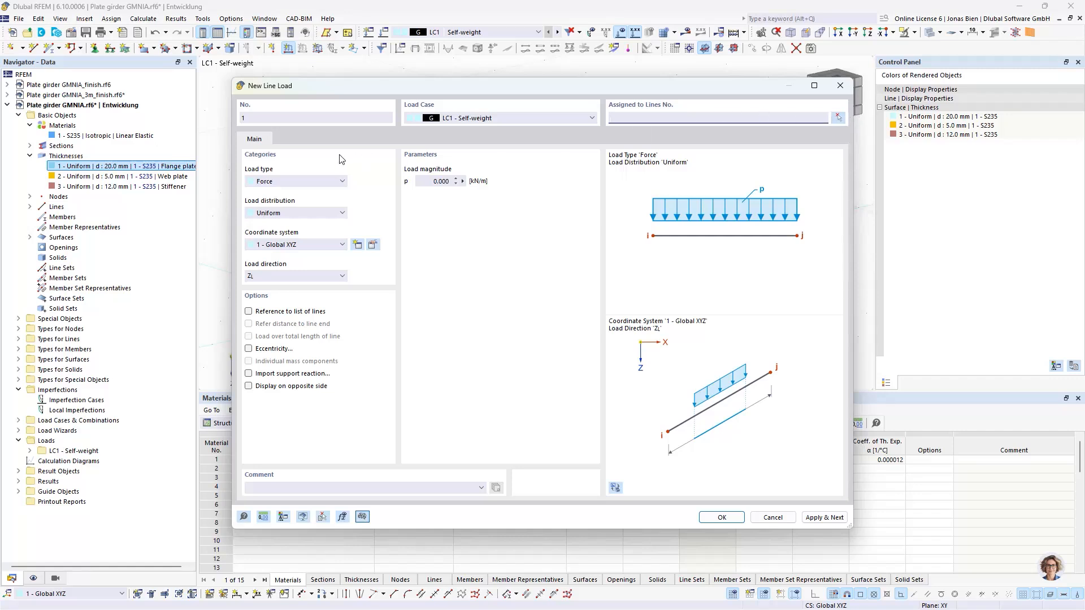
left_click(447, 179)
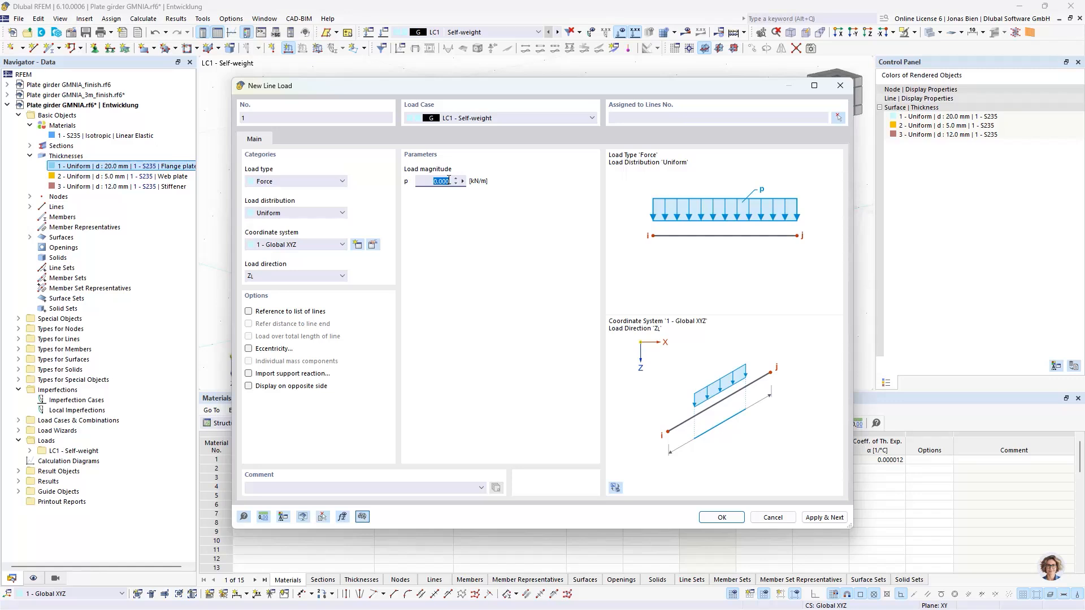
left_click(294, 213)
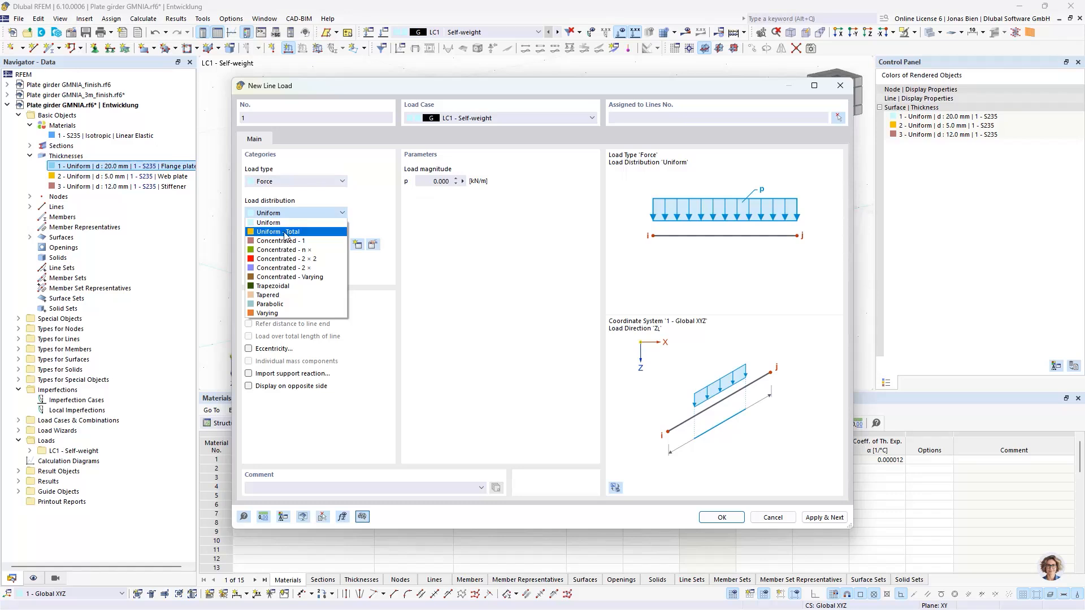
left_click(273, 231)
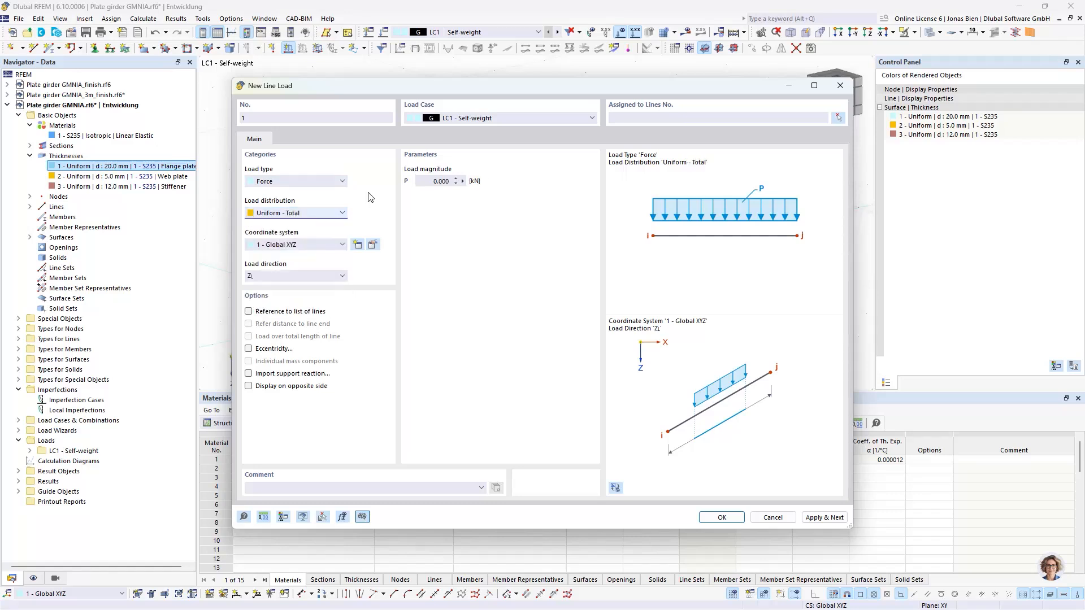
left_click(433, 180)
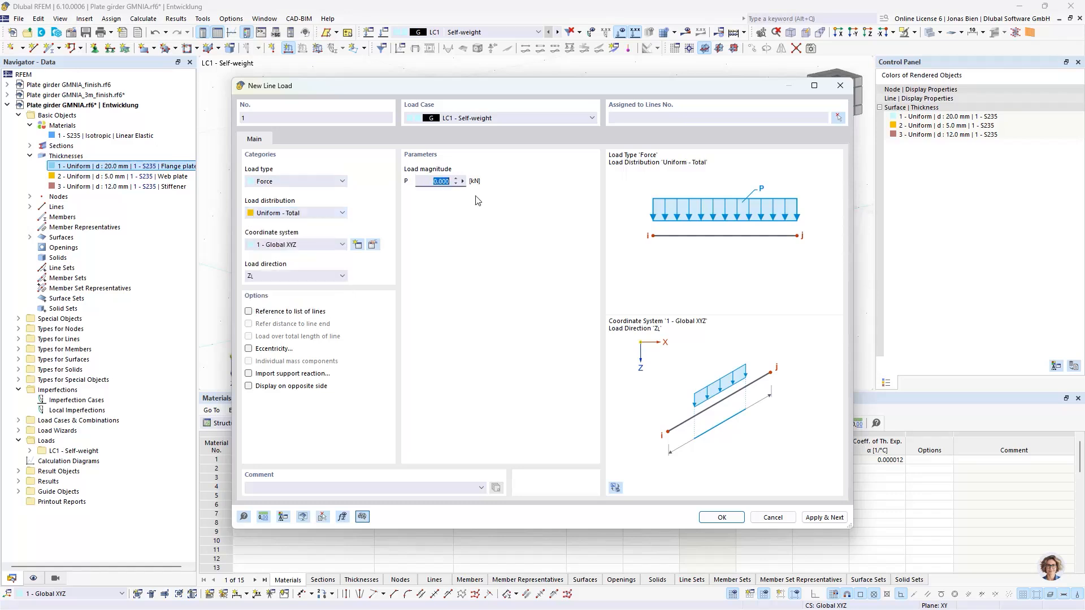
type("7")
left_click_drag(450, 93, 615, 117)
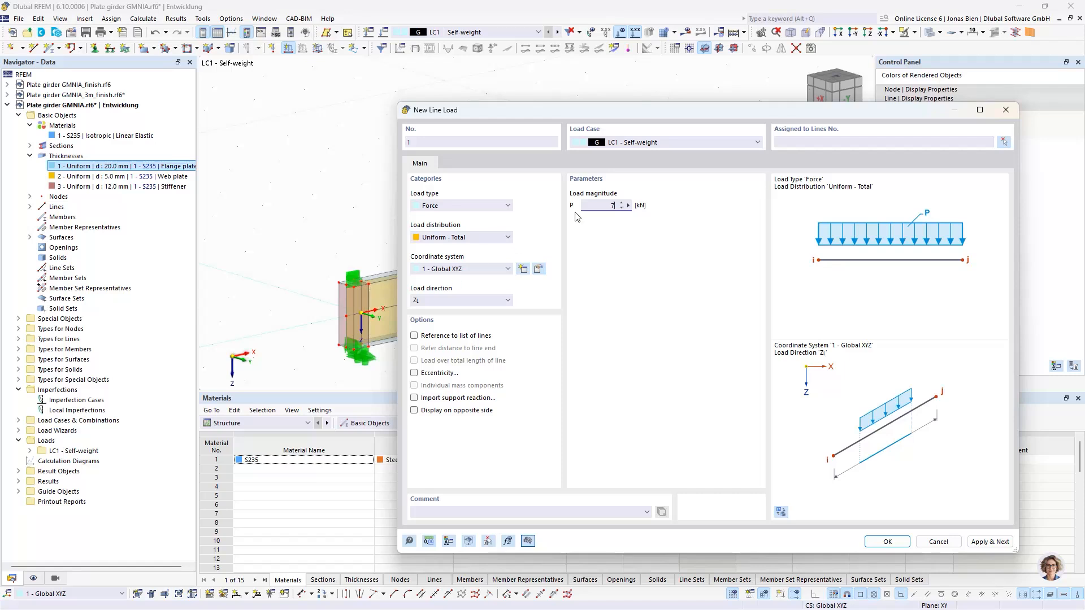
double_click(610, 205)
left_click(502, 239)
left_click(497, 249)
Assign the line load to both halves of the stiffener's upper edge at the origin, lines 30 and 61.
left_click(1003, 143)
scroll(384, 288, "up", 5)
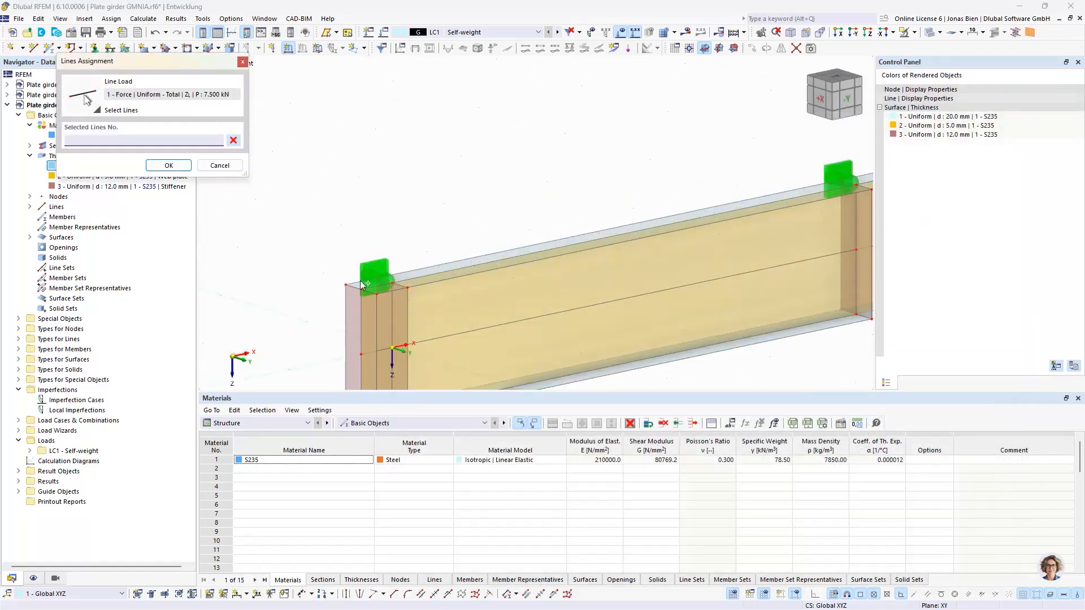
left_click(405, 285)
left_click(405, 284)
left_click(168, 165)
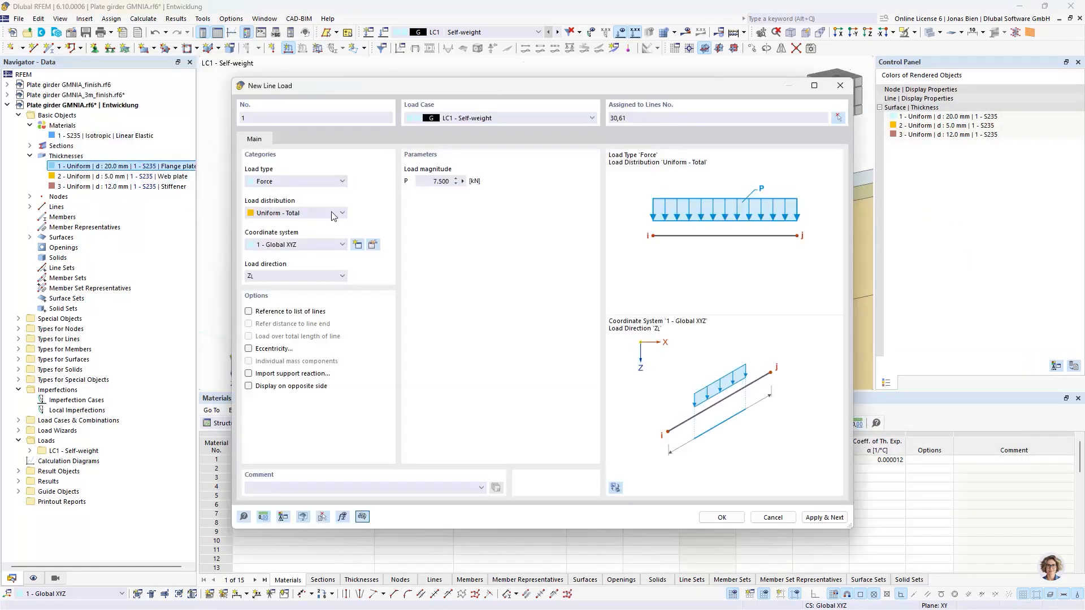
Create the line load on lines 30 and 61 and copy it to the middle stiffener's upper edge.
left_click(721, 517)
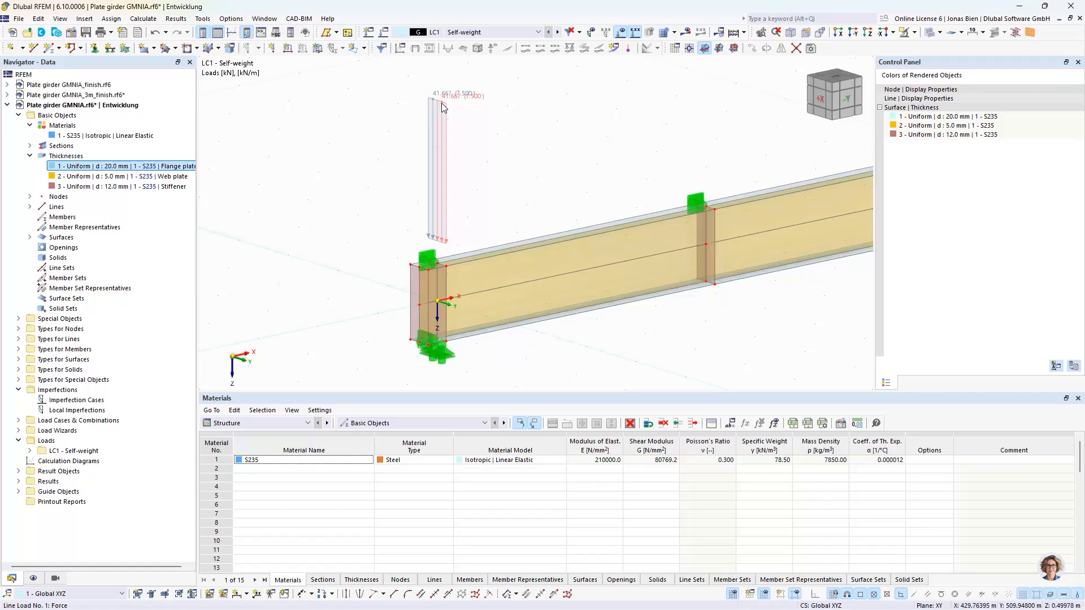
mouse_move(443, 108)
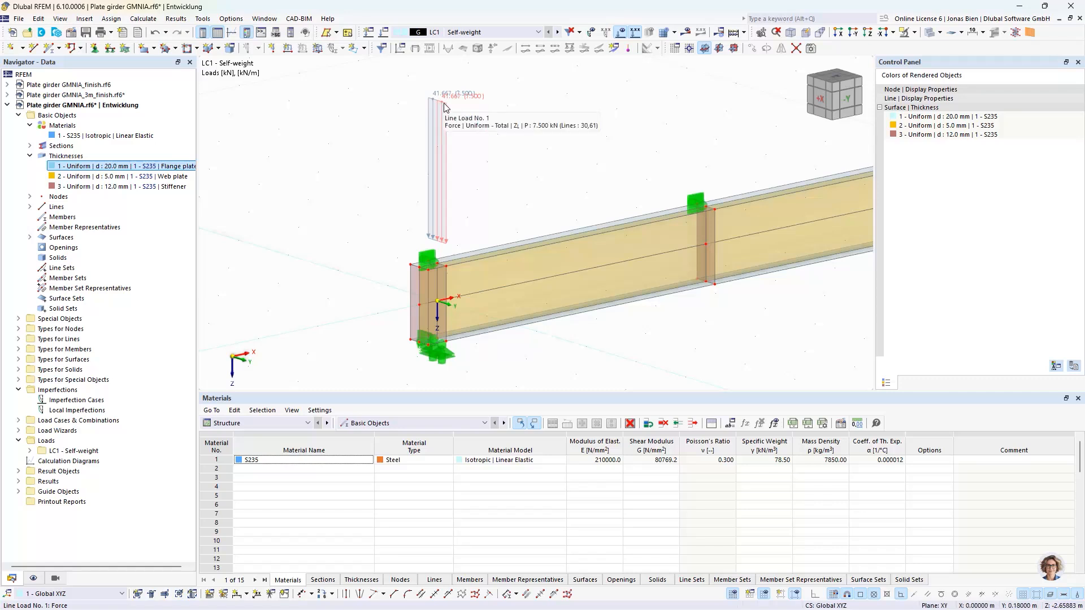
scroll(443, 108, "up", 1)
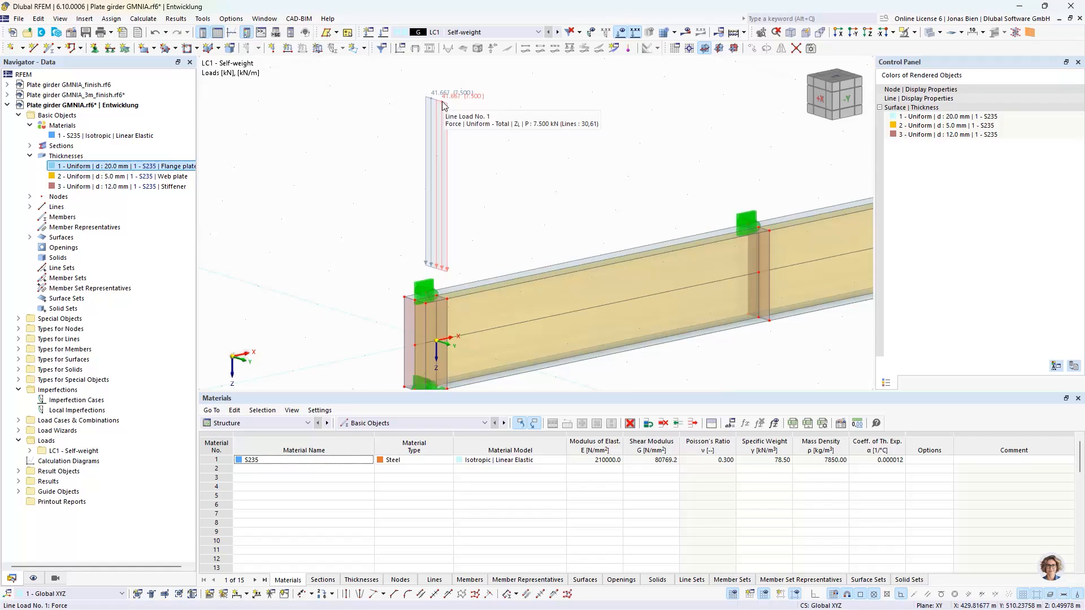
mouse_move(497, 288)
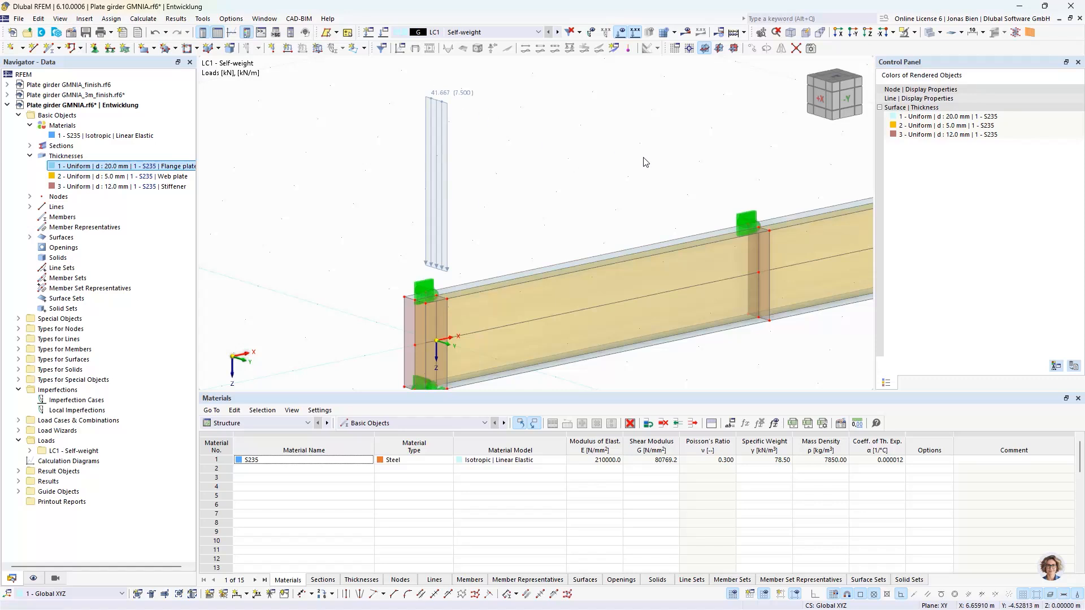
middle_click_drag(557, 184, 556, 195)
left_click_drag(559, 201, 339, 50)
left_click_drag(450, 285, 769, 244)
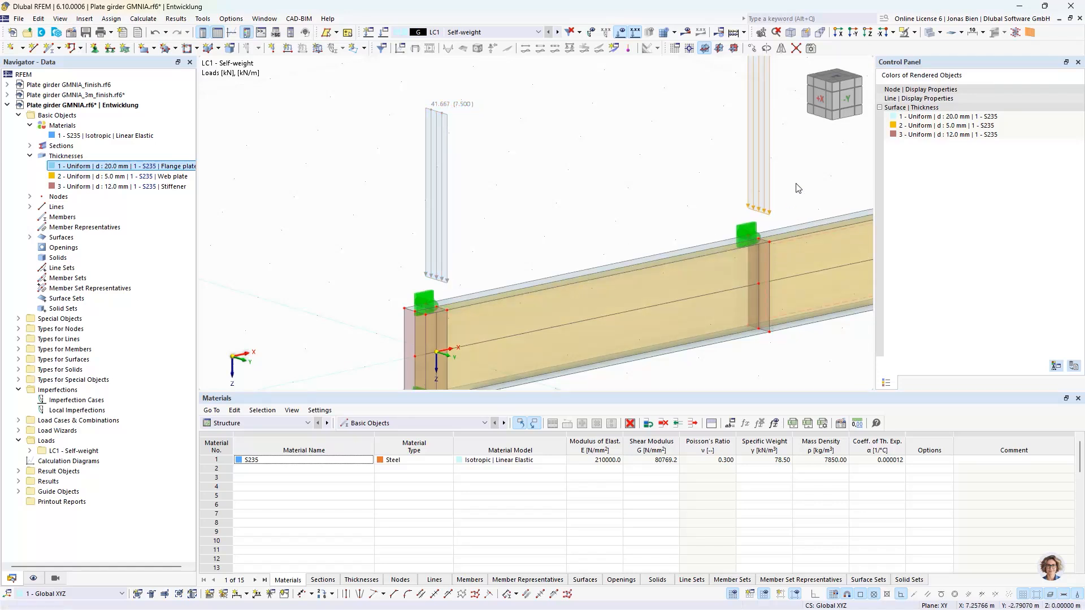
middle_click_drag(791, 175, 628, 219)
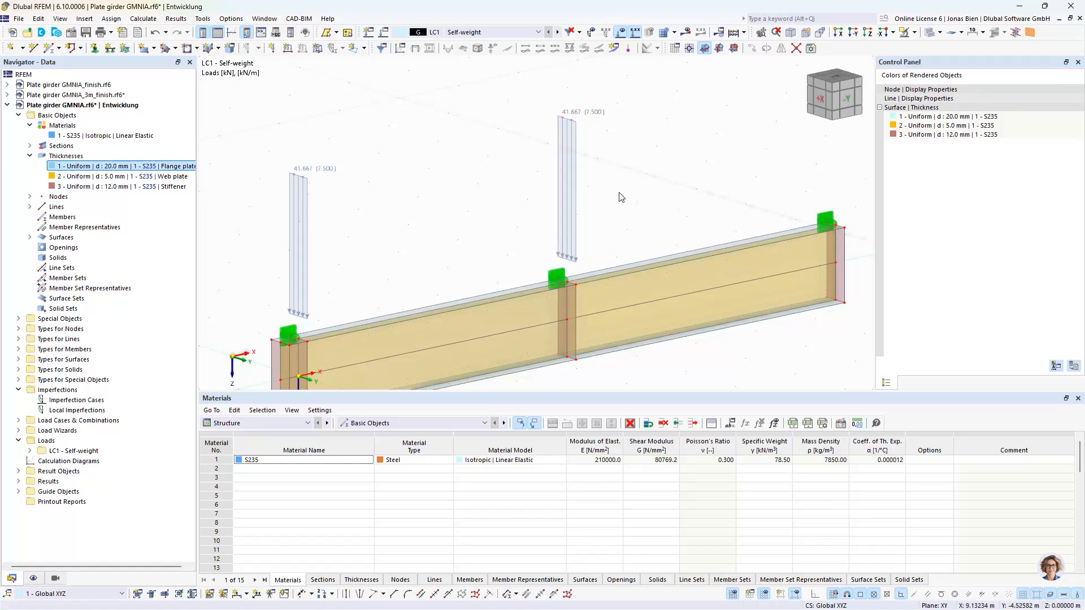
Set the magnitude of the middle stiffener's line load on lines 34 and 63 to 25/2 kN.
left_click(567, 185)
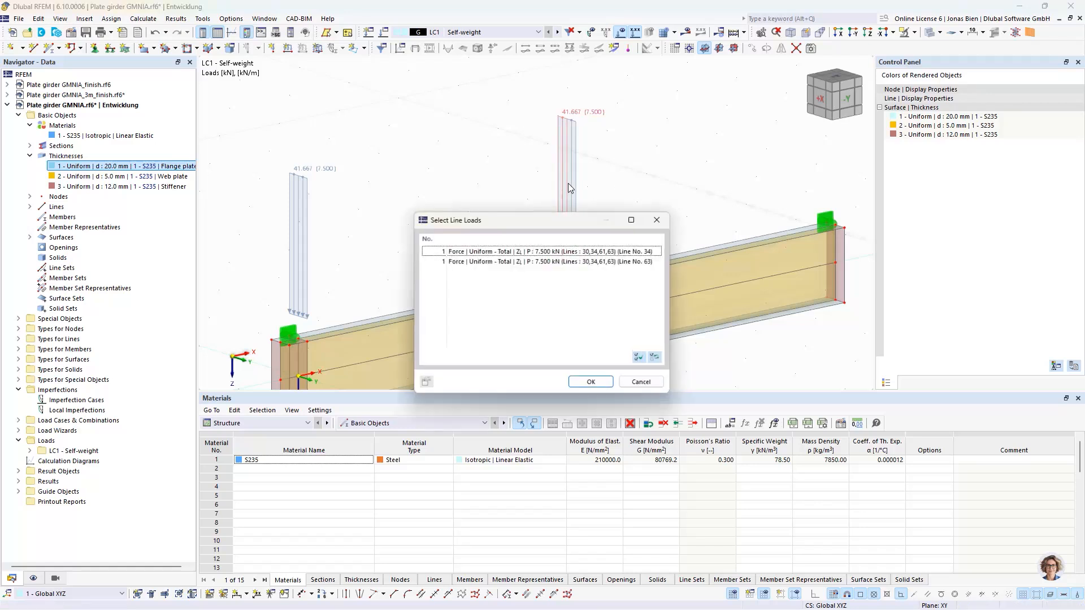
left_click(592, 382)
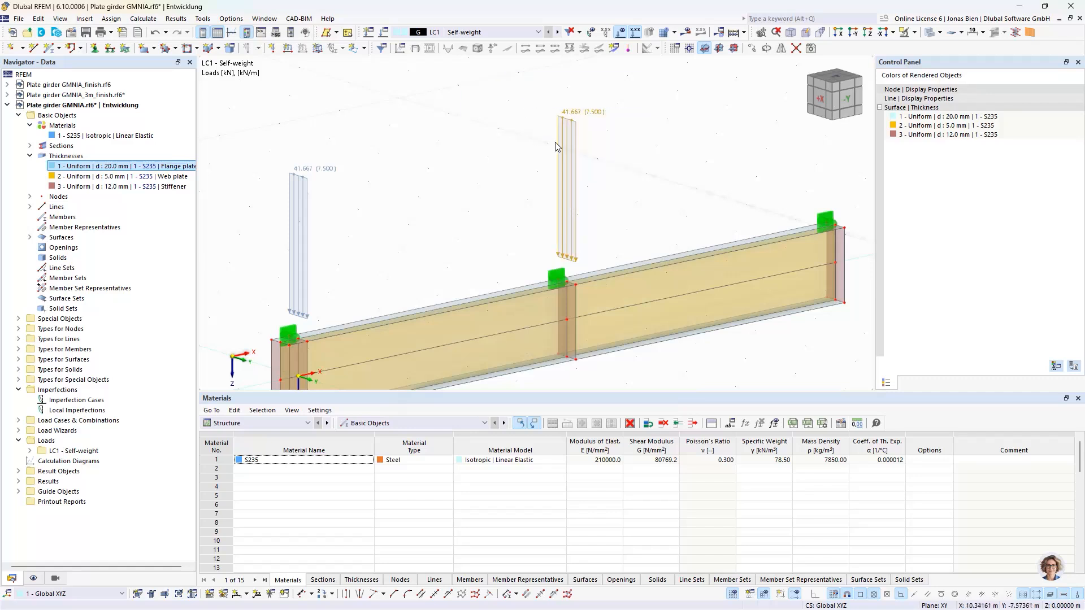
double_click(569, 143)
left_click_drag(428, 181, 512, 185)
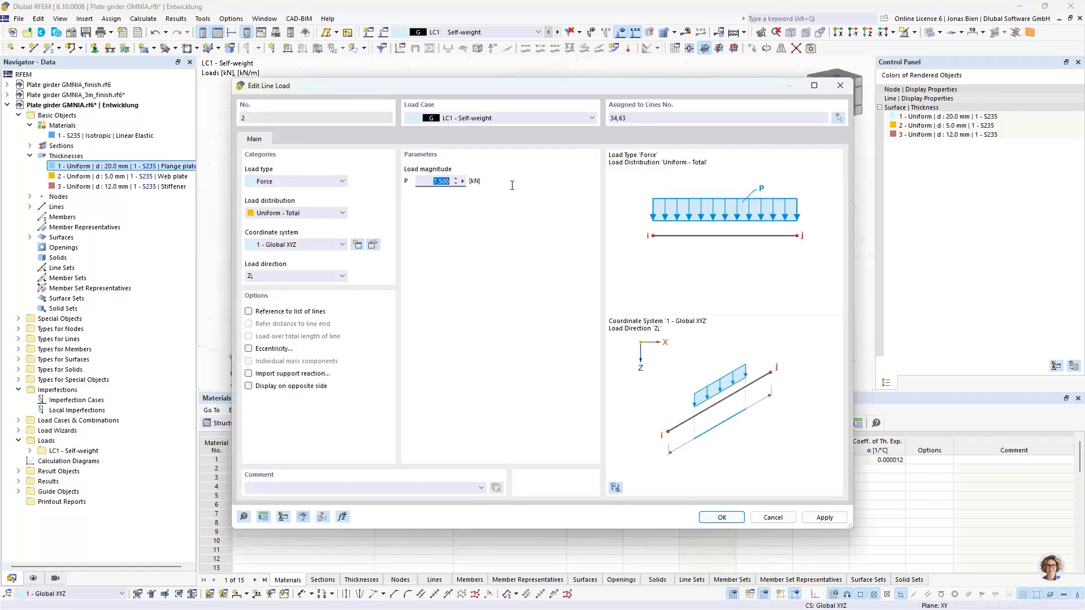
type("25/2")
left_click(718, 517)
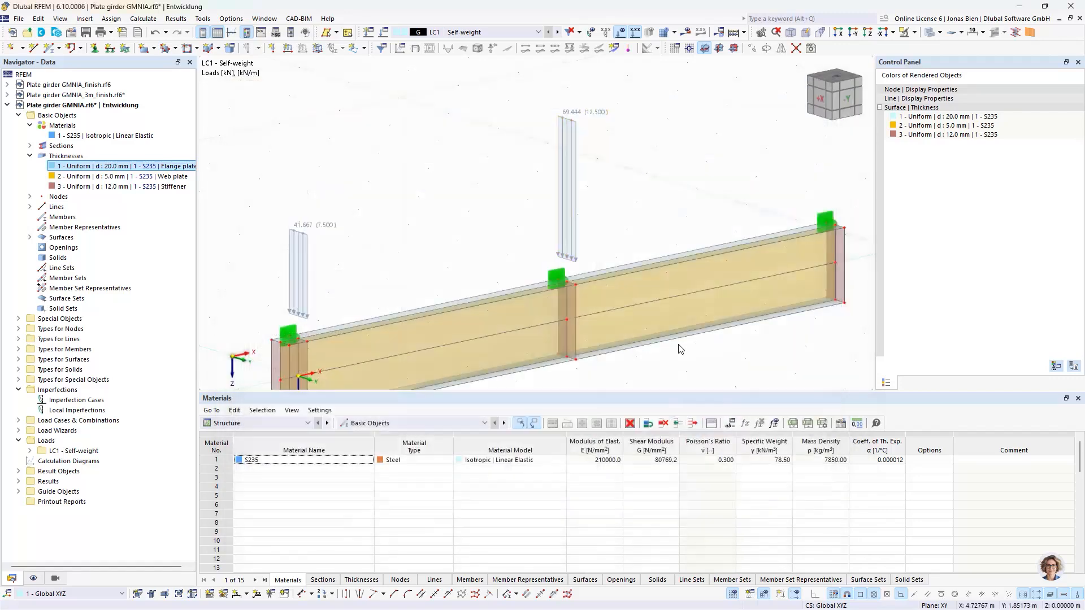
Copy the middle stiffener's line load to the upper edge of the stiffener at the girder's far end.
left_click_drag(572, 247, 842, 266)
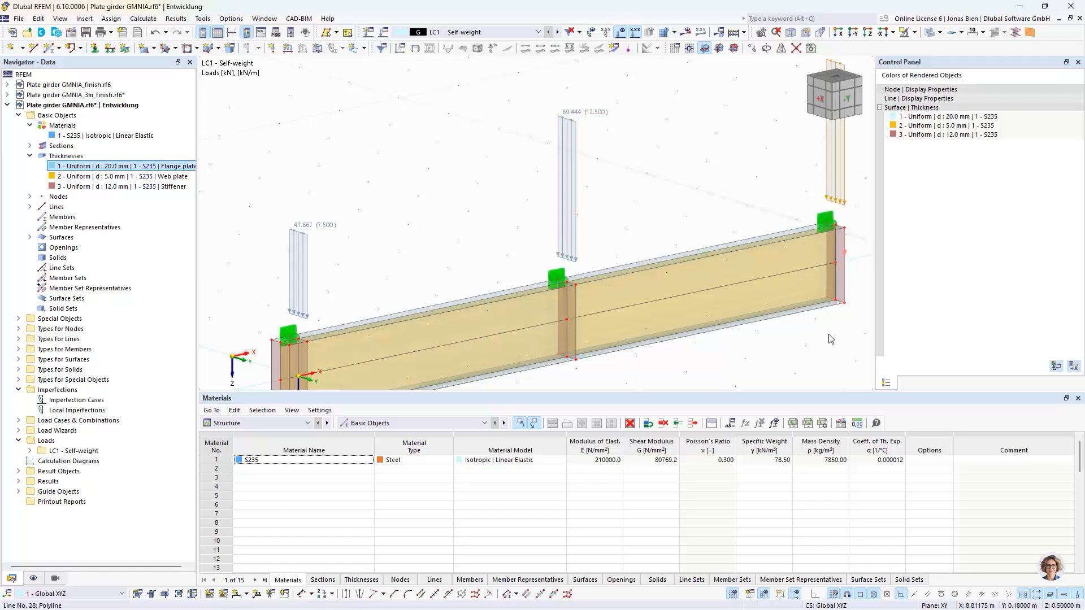
left_click(827, 343)
scroll(820, 364, "down", 3)
middle_click_drag(815, 370, 783, 330)
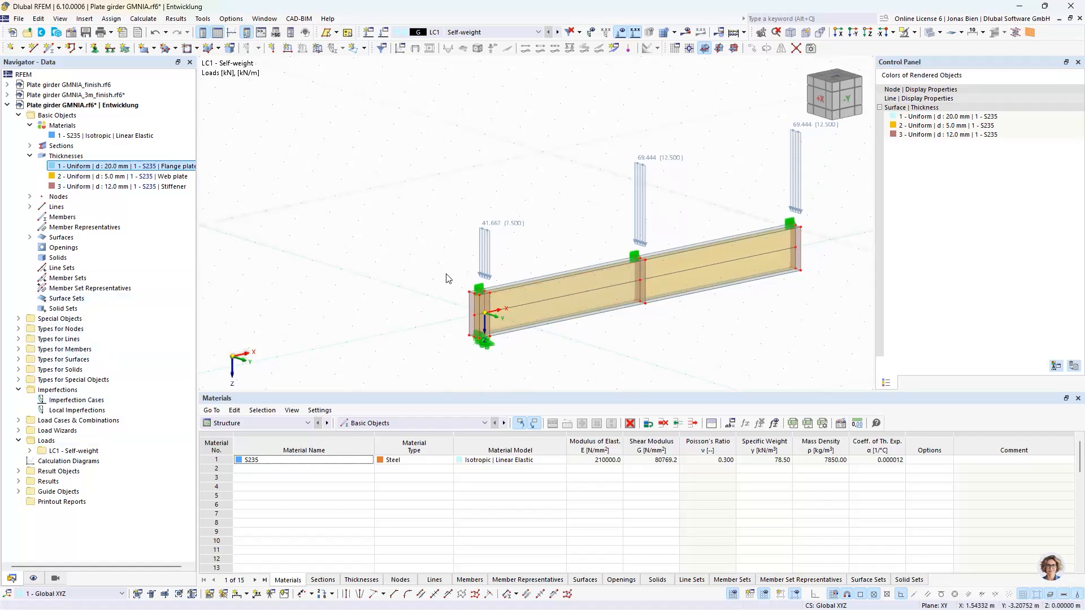
middle_click_drag(790, 302, 751, 309)
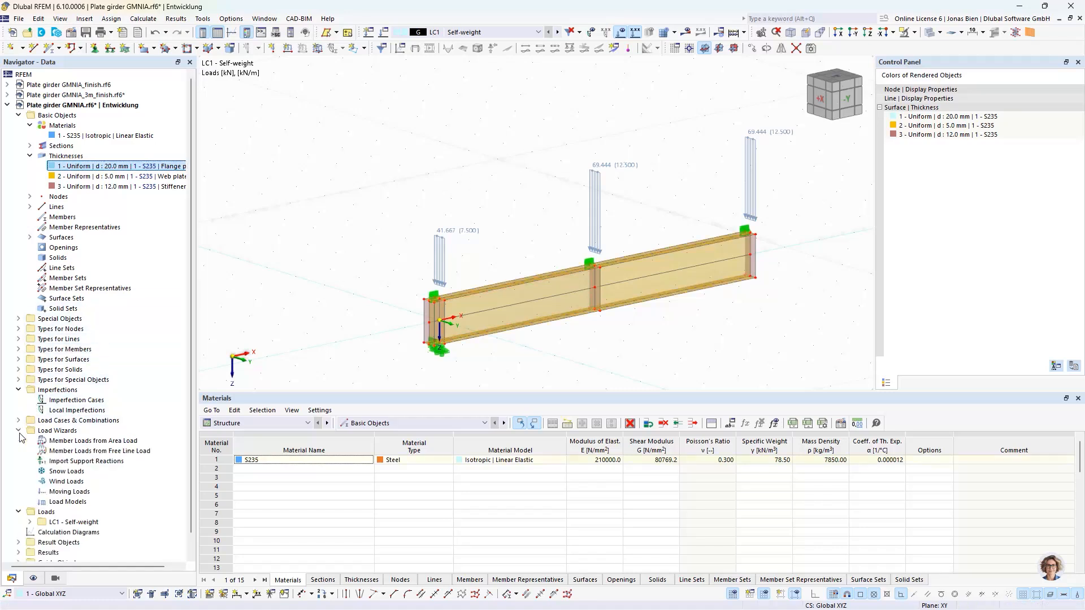
Copy load case LC1 as LC2 named Snow, with action category Snow/Ice loads - H <= 1000 m and self-weight deactivated.
left_click(29, 450)
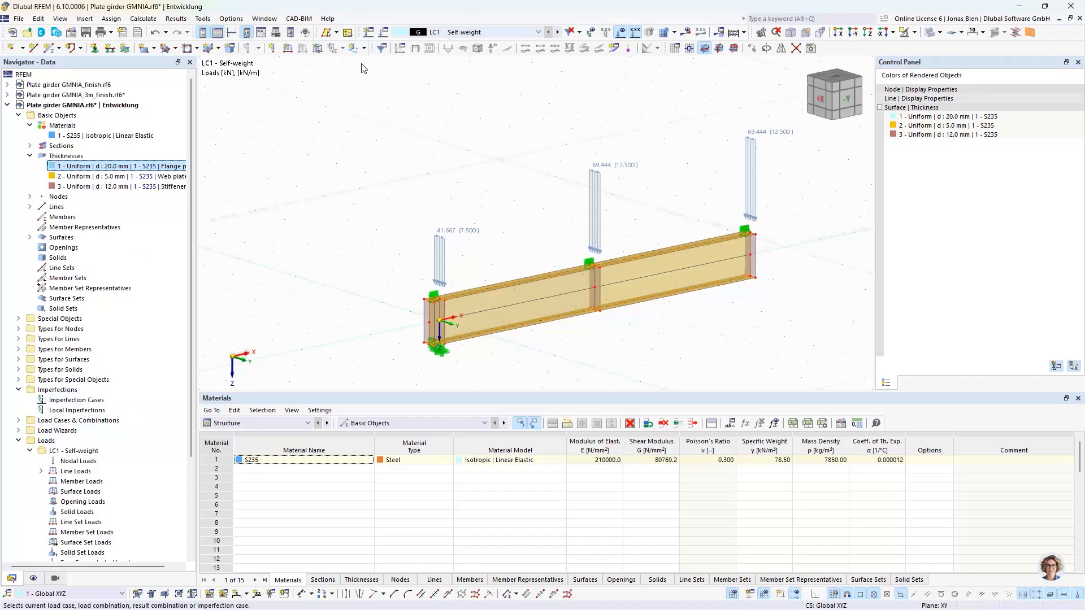
double_click(479, 222)
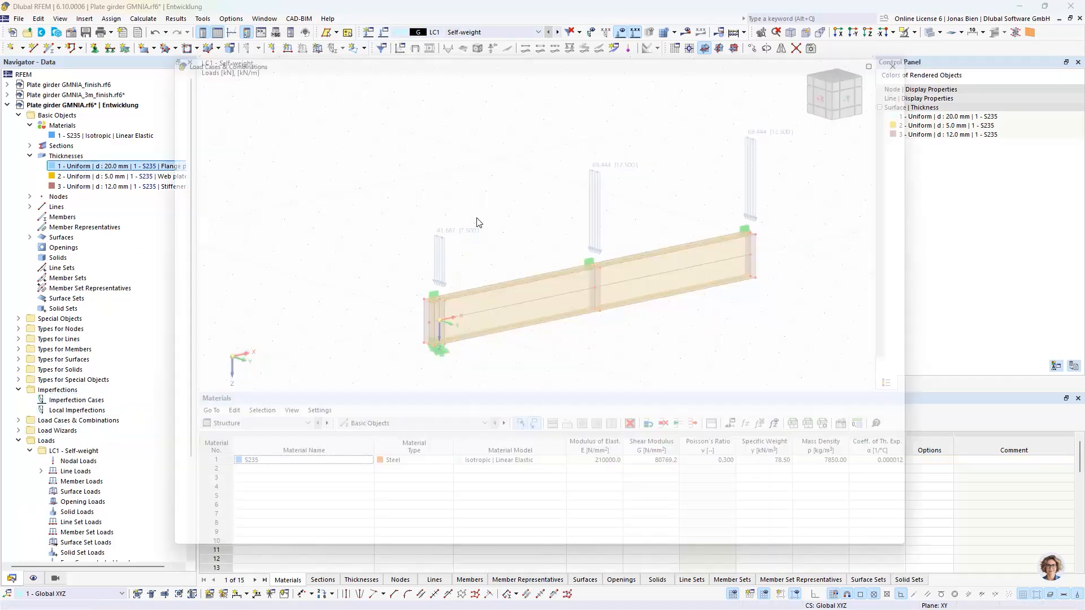
left_click(186, 507)
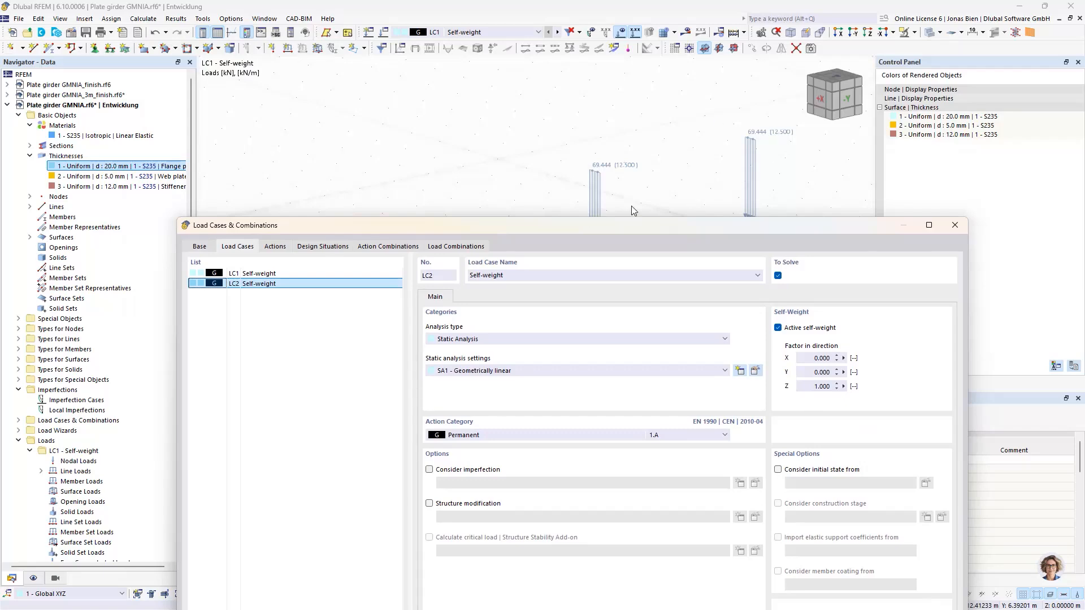
left_click_drag(522, 229, 506, 78)
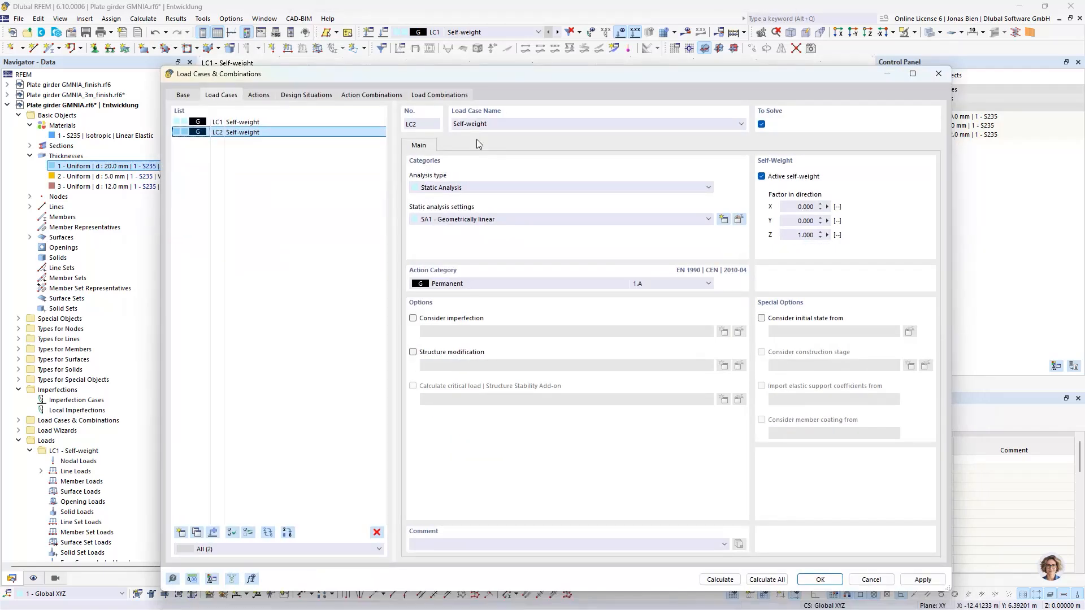
left_click(476, 282)
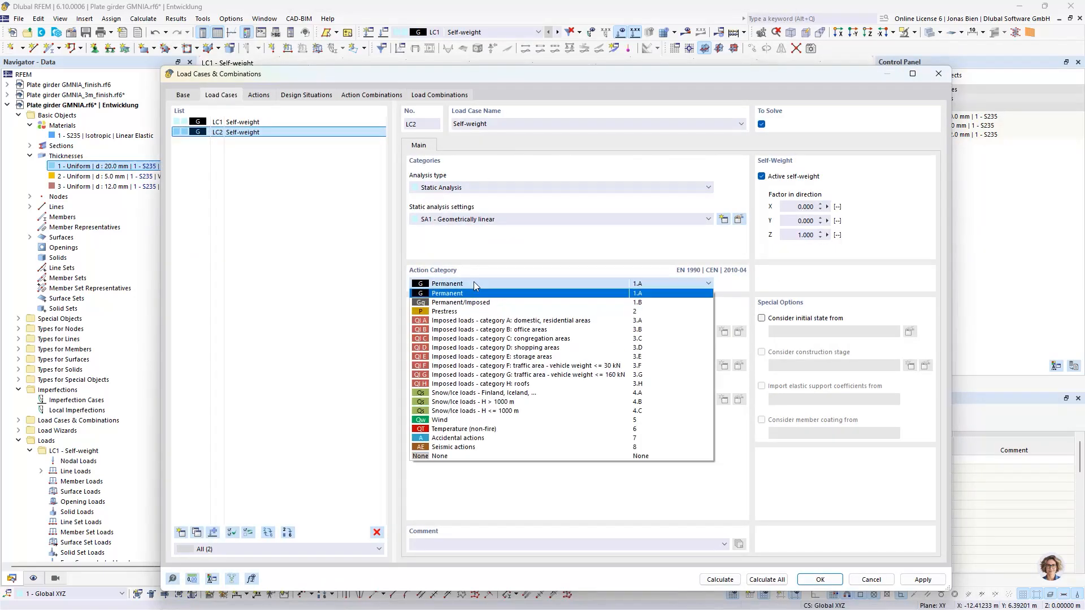
left_click(462, 411)
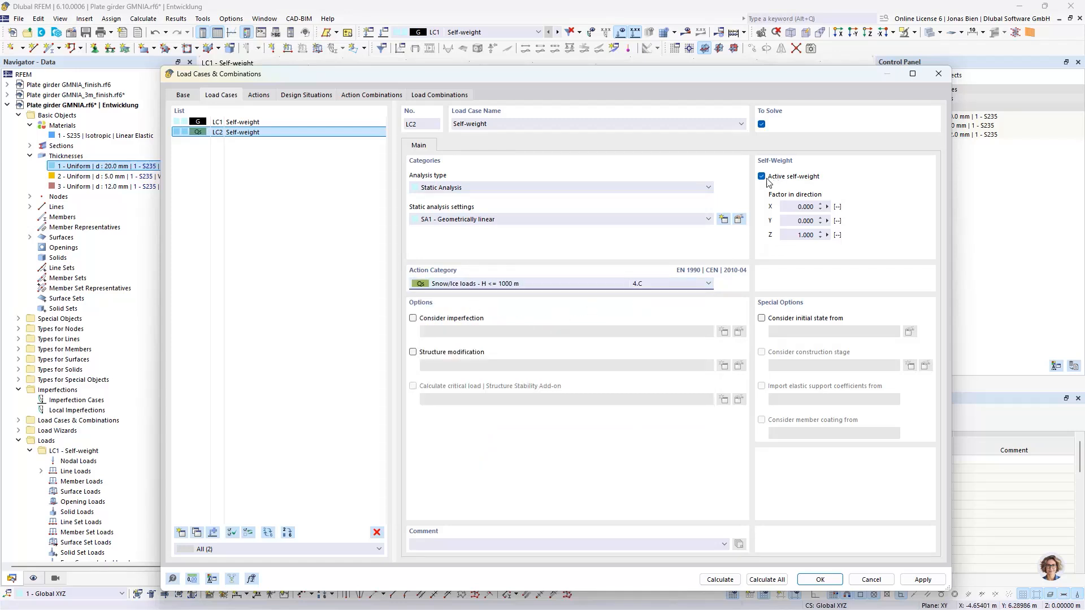
left_click(762, 177)
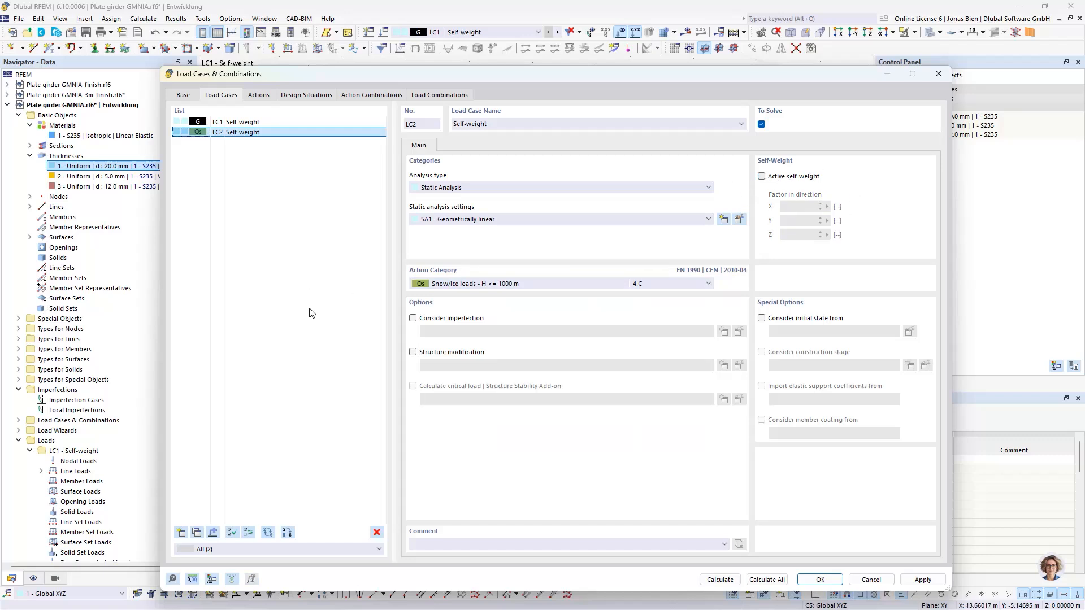
left_click(522, 122)
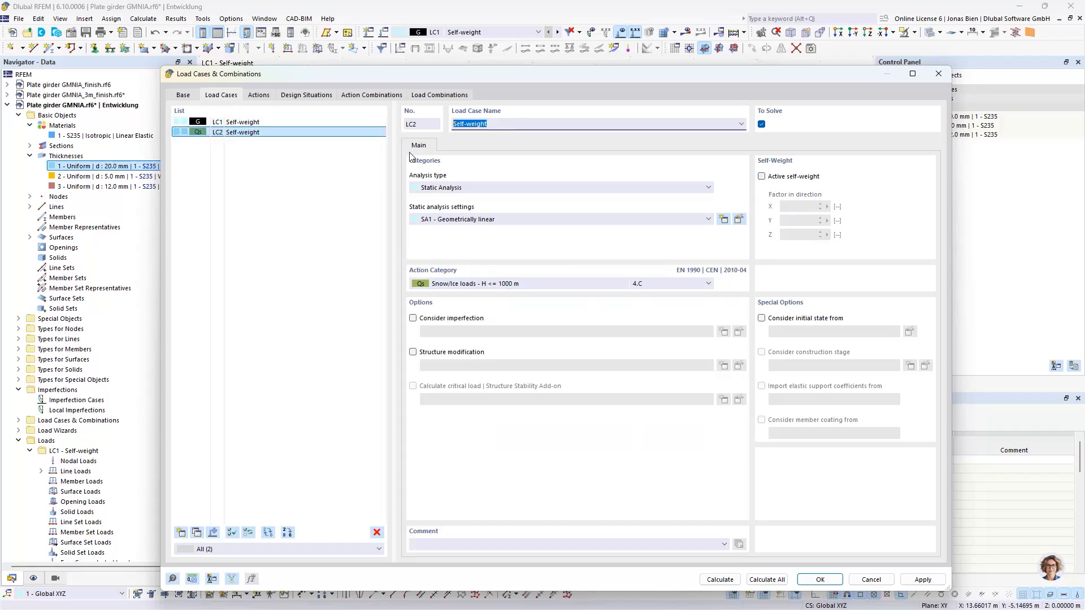
type("Snow")
Copy LC2 as load case LC3 named Wind with the Wind action category, and apply the load cases.
left_click(197, 532)
left_click_drag(481, 125, 399, 123)
type("Wind")
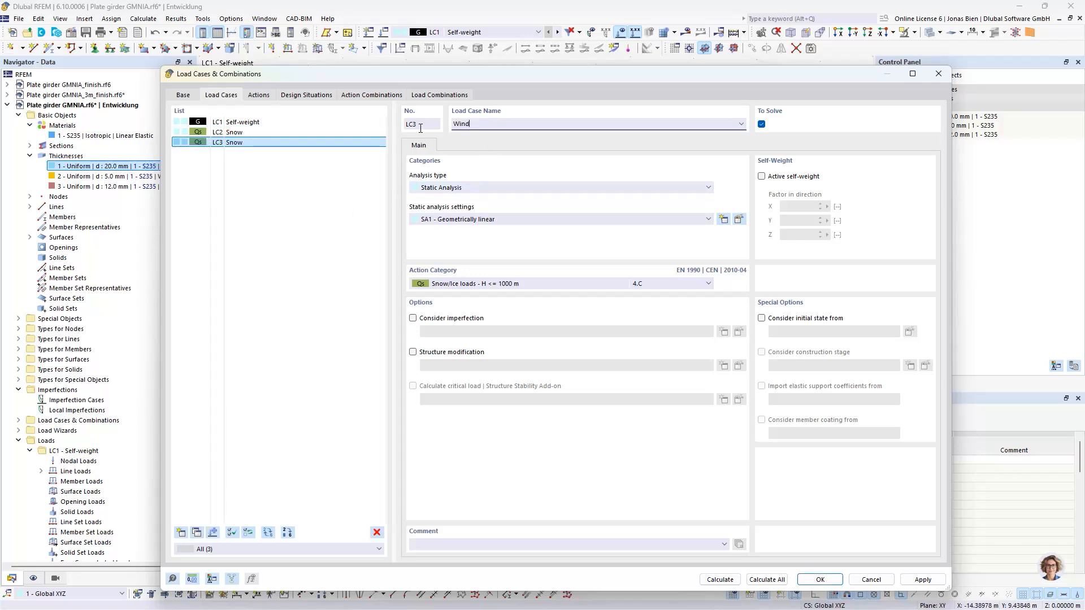
left_click(483, 283)
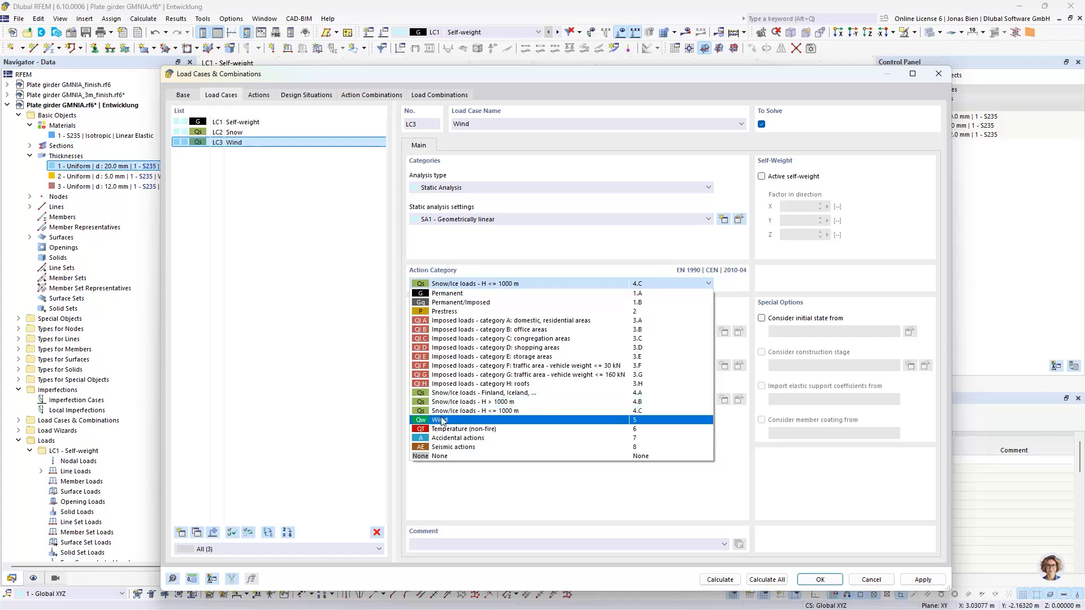
left_click(486, 414)
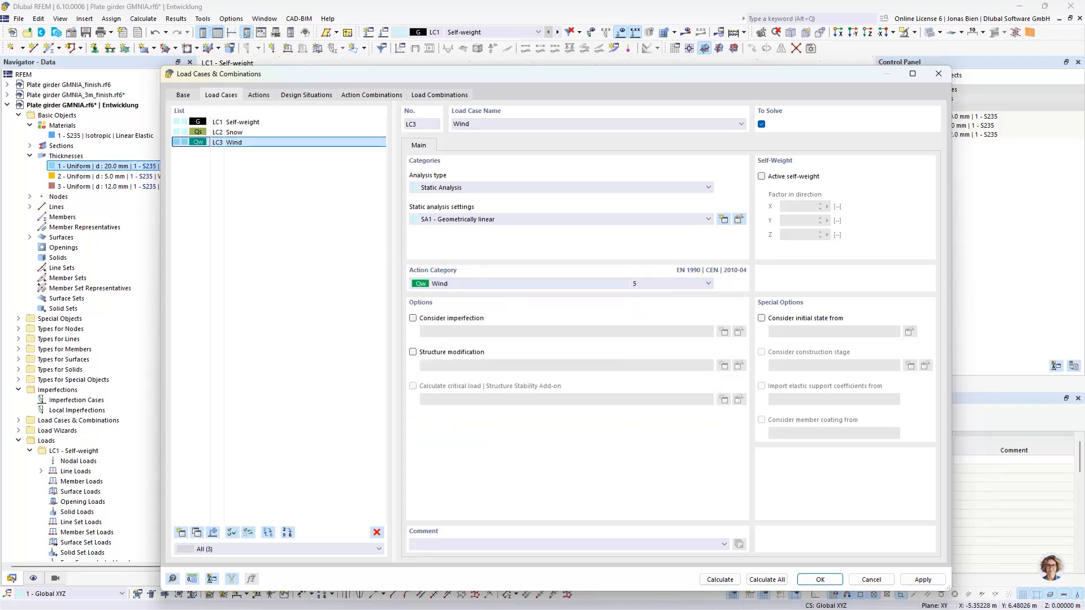
left_click(819, 579)
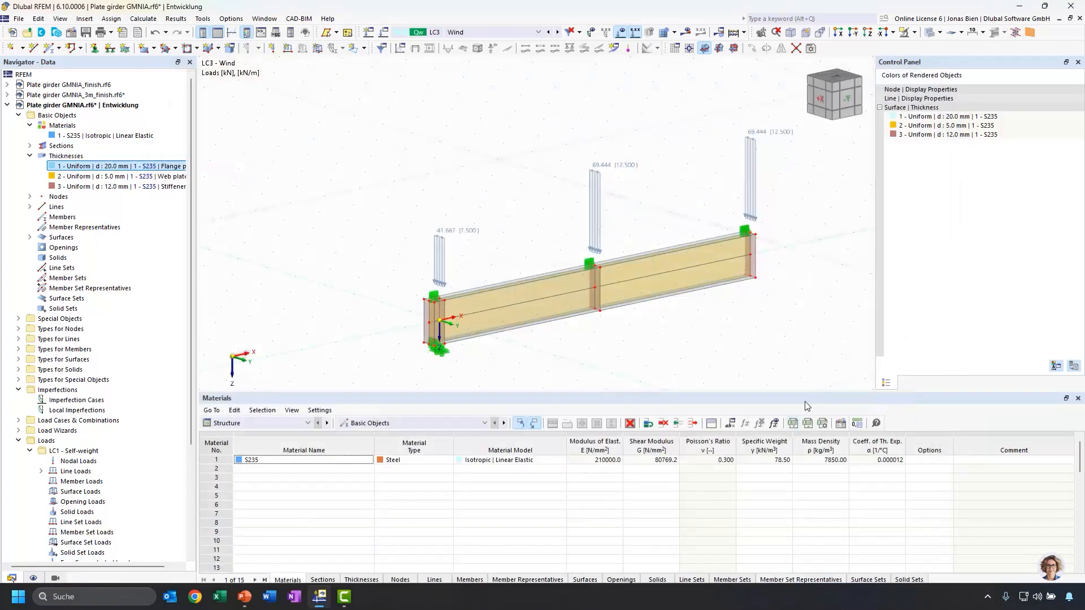
Show the line loads in the table and make LC1 Self-weight the active load case.
left_click(308, 423)
left_click(249, 472)
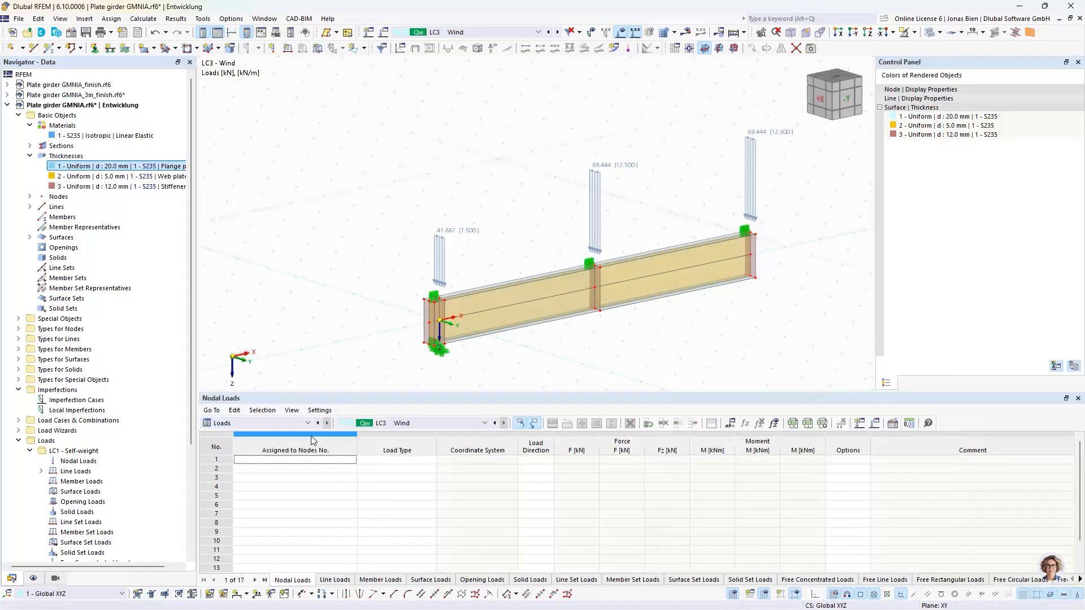
right_click(439, 262)
left_click(469, 311)
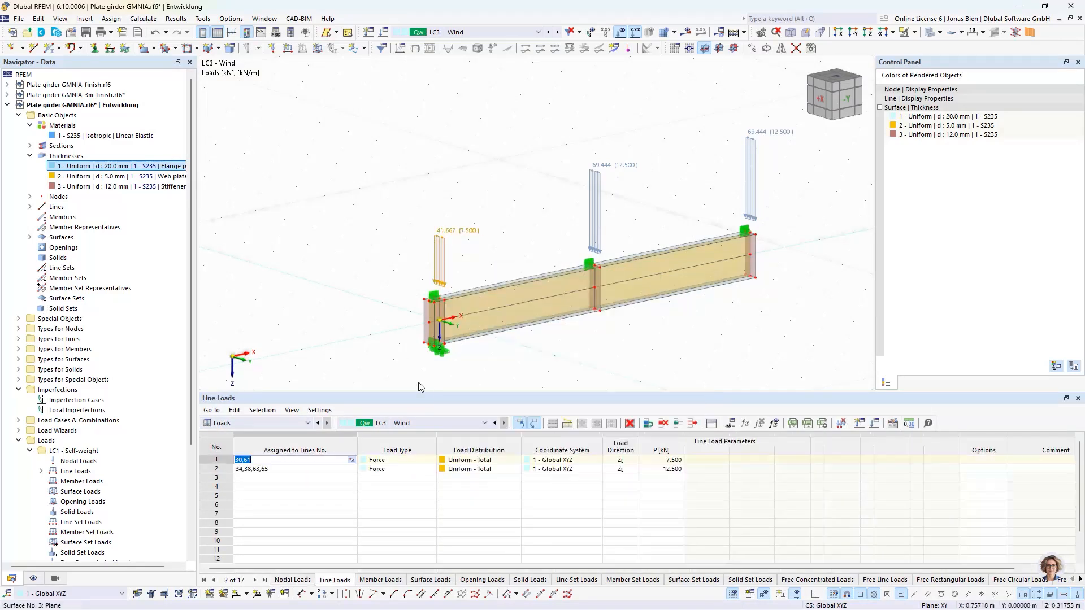
left_click(410, 430)
left_click(407, 439)
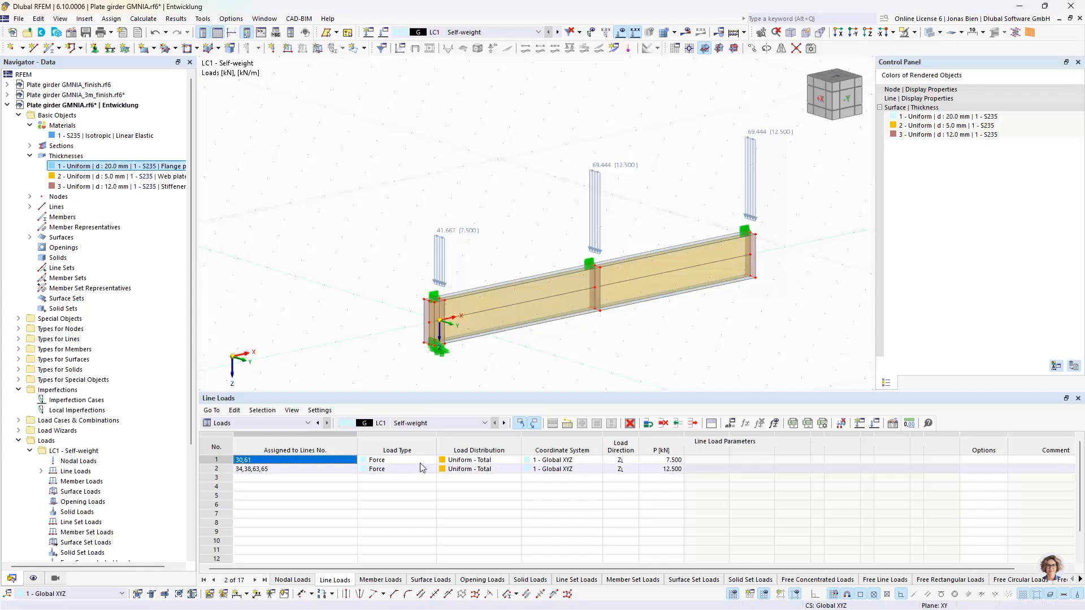
In LC2 Snow, set the line loads to 20/2 kN on lines 30,61 and 40/2 kN on lines 34,38,63,65.
left_click(503, 423)
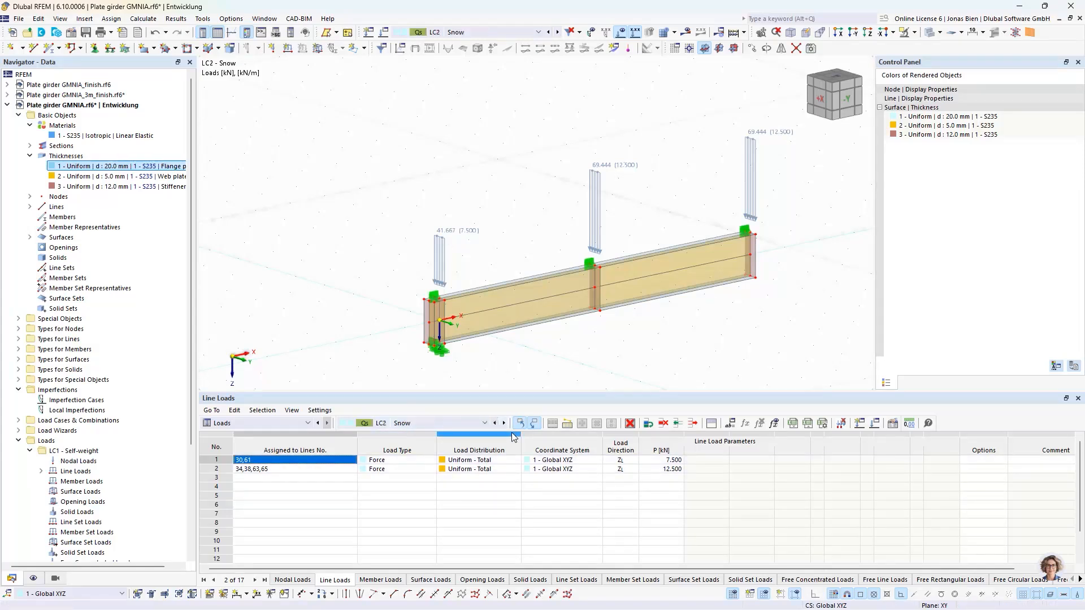
left_click(670, 460)
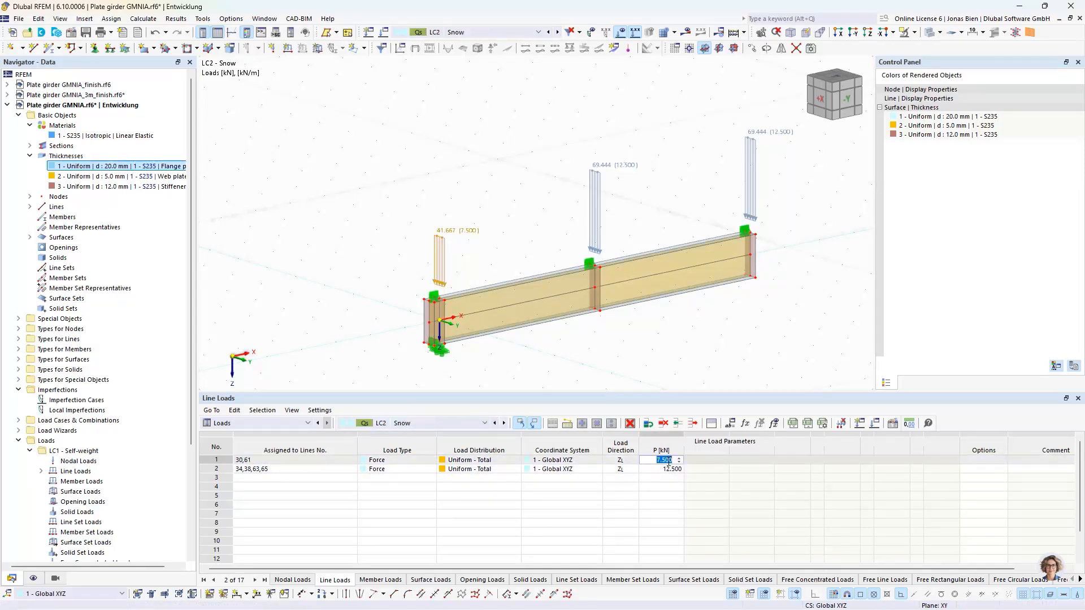
type("20/2")
left_click(668, 470)
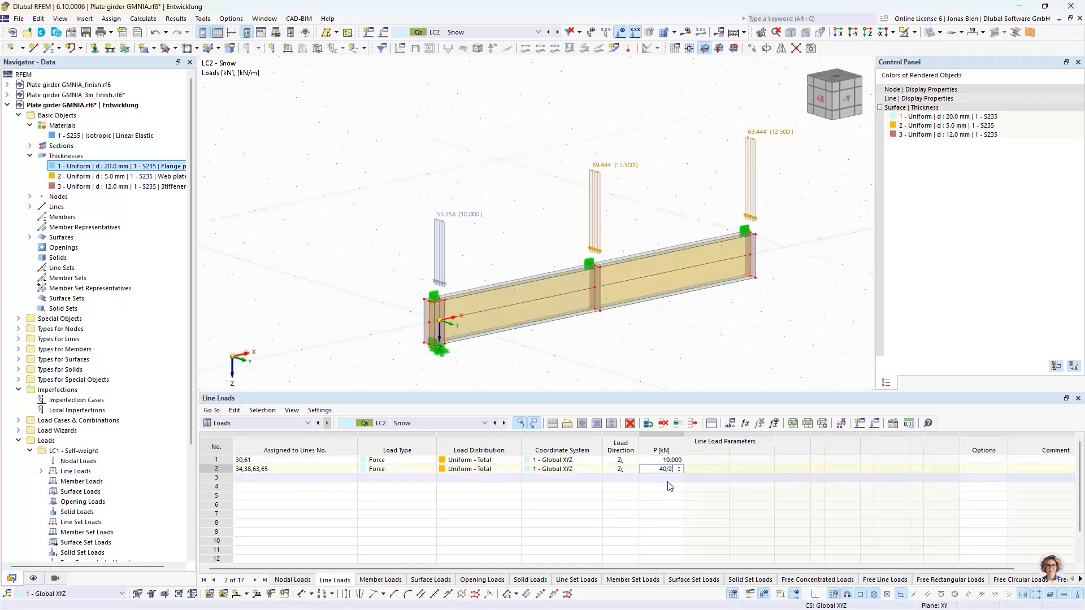
key("Return")
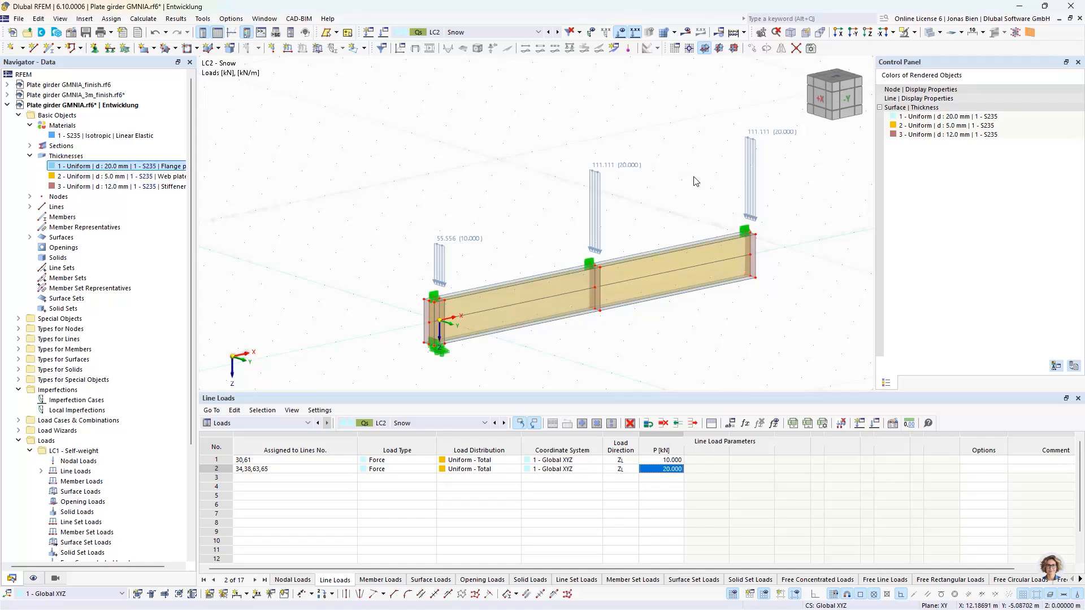
In LC3 Wind, set the line loads to 2,75/2 kN on lines 30,61 and 2.75 kN on lines 34,38,63,65.
left_click(504, 424)
left_click(636, 459)
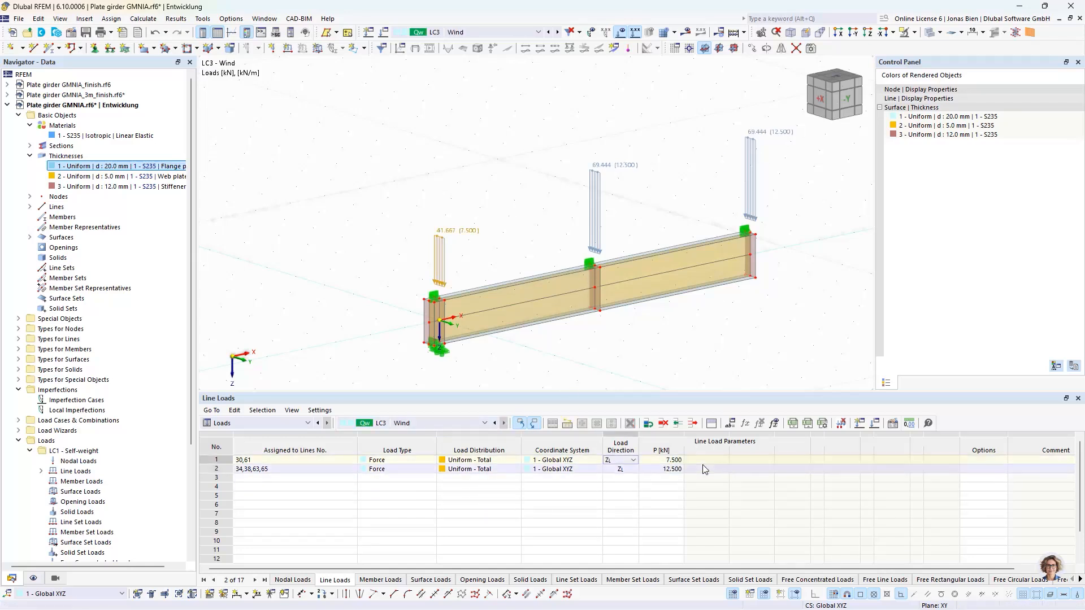
left_click(673, 460)
type("2")
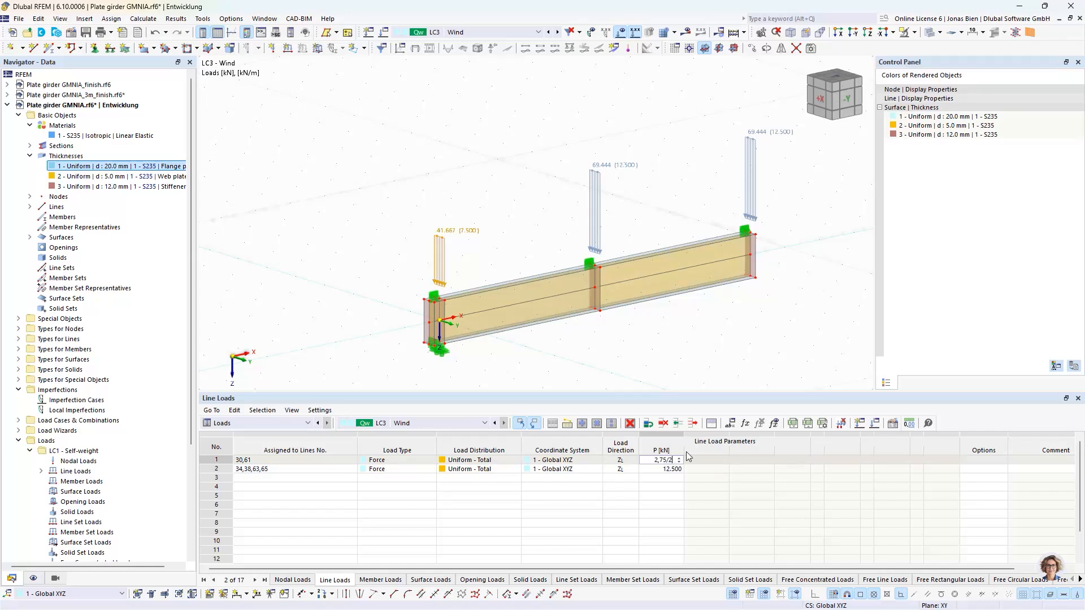
type(",75/2")
key("Return")
left_click(665, 470)
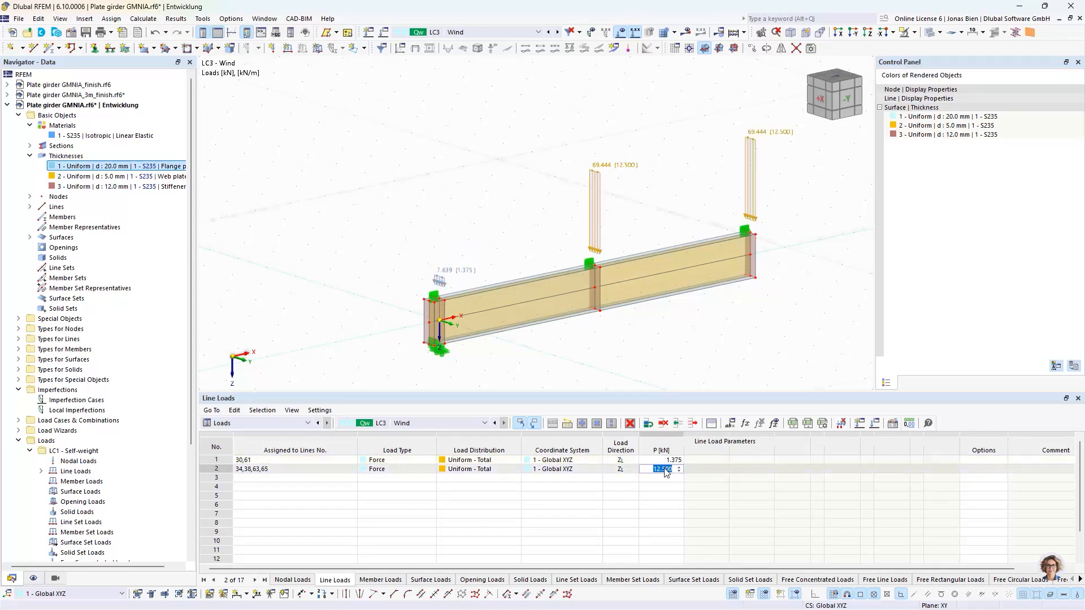
type("25")
key("Return")
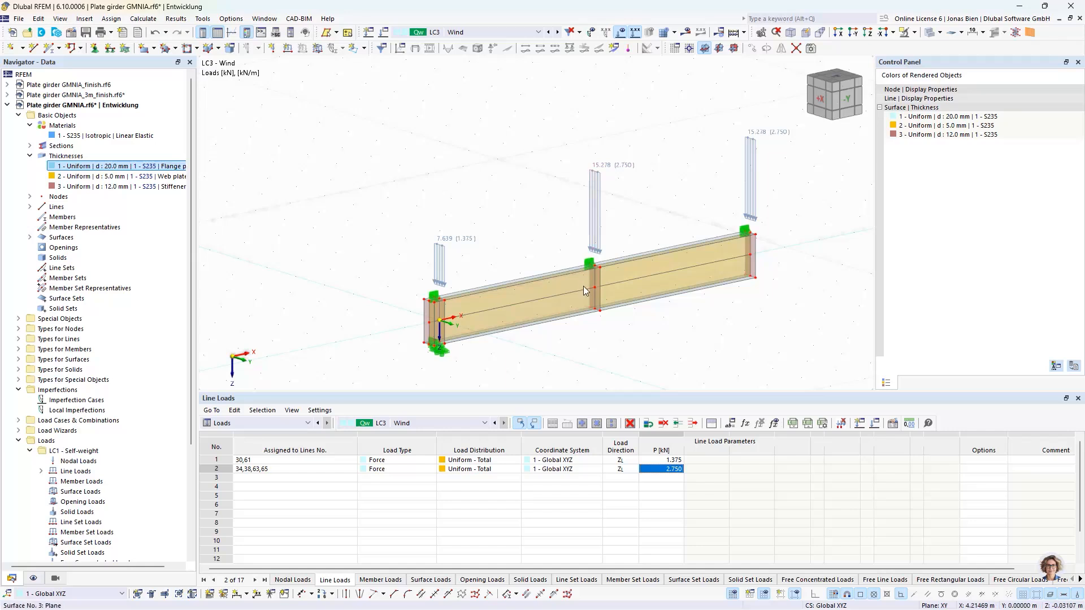
Mirror the whole half girder as a copy including loading about the YZ plane through its end point at X = 9 m.
left_click_drag(342, 84, 821, 382)
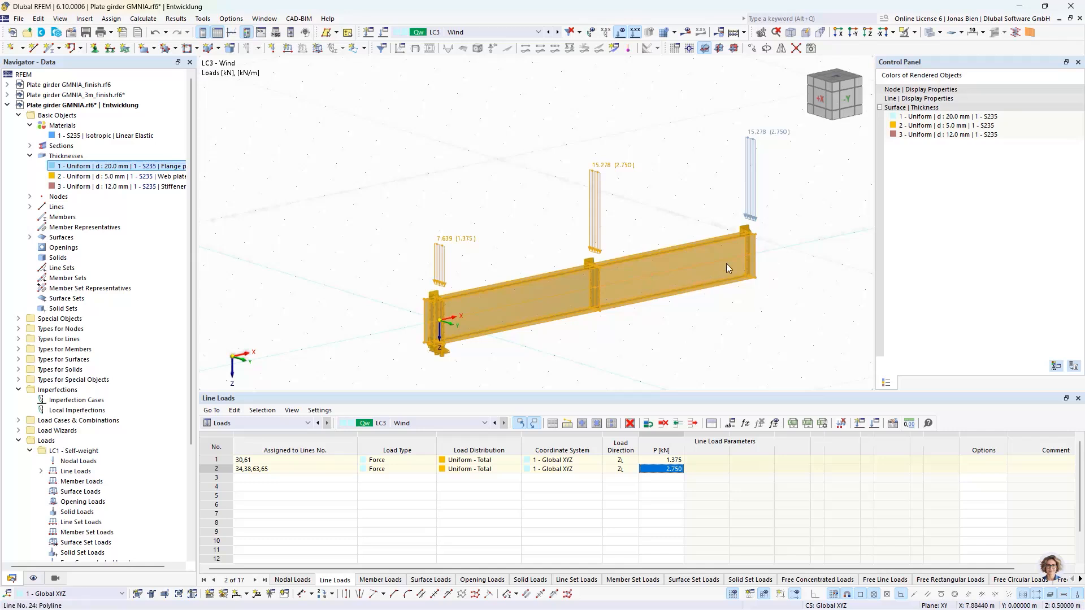
left_click(781, 48)
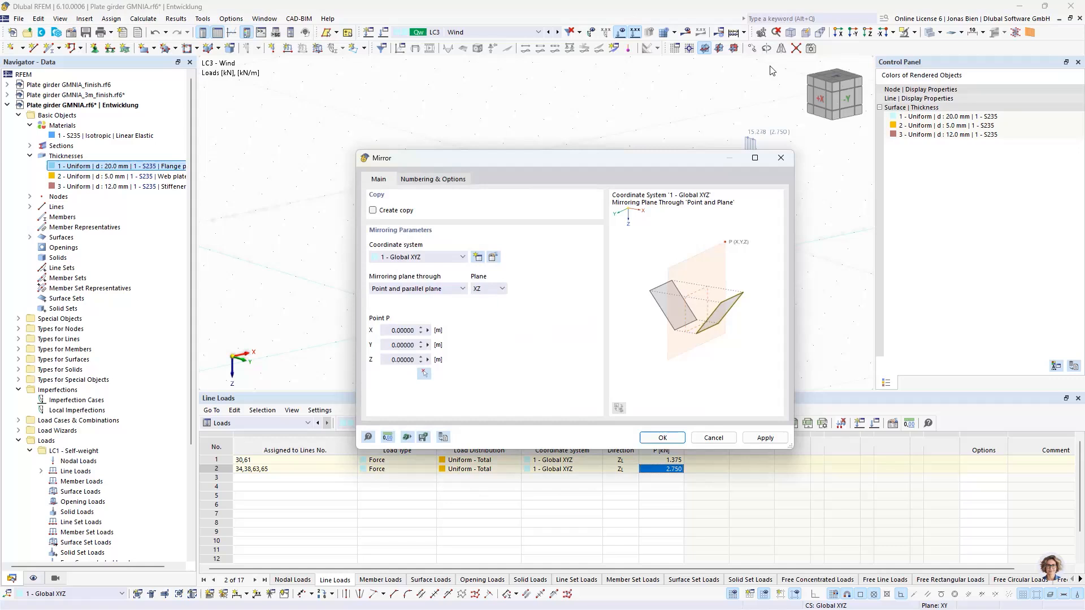
left_click(392, 213)
left_click(485, 288)
left_click(479, 316)
left_click(423, 374)
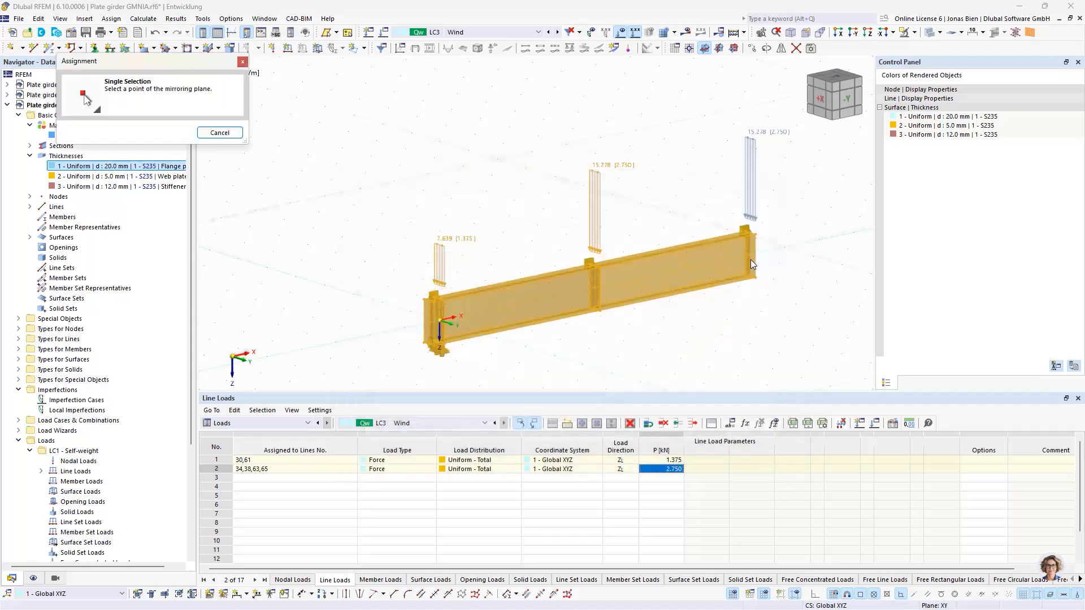
scroll(727, 255, "up", 3)
left_click(726, 264)
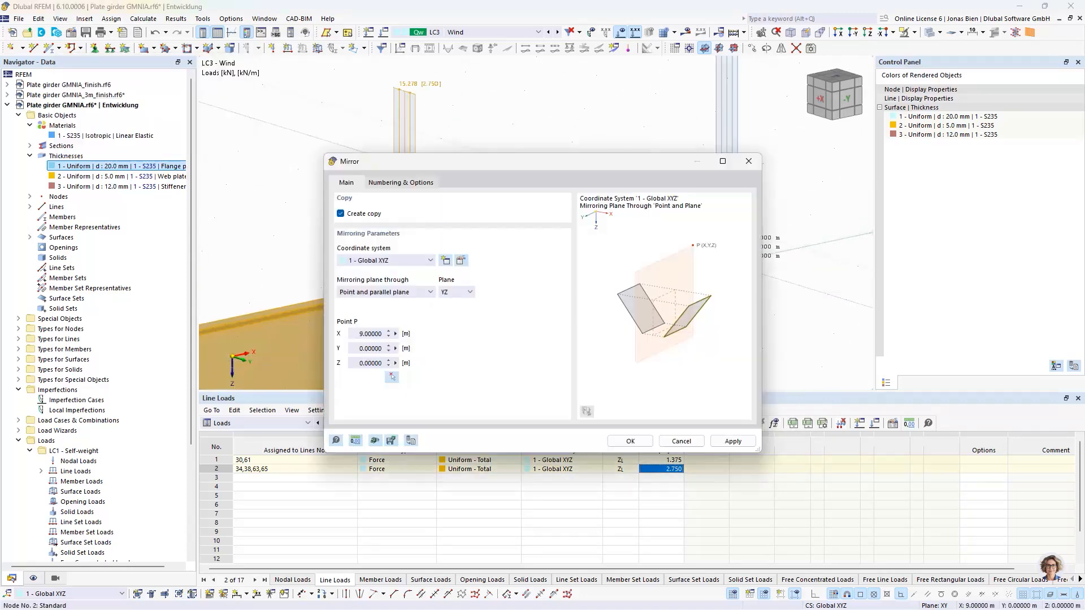
left_click(408, 184)
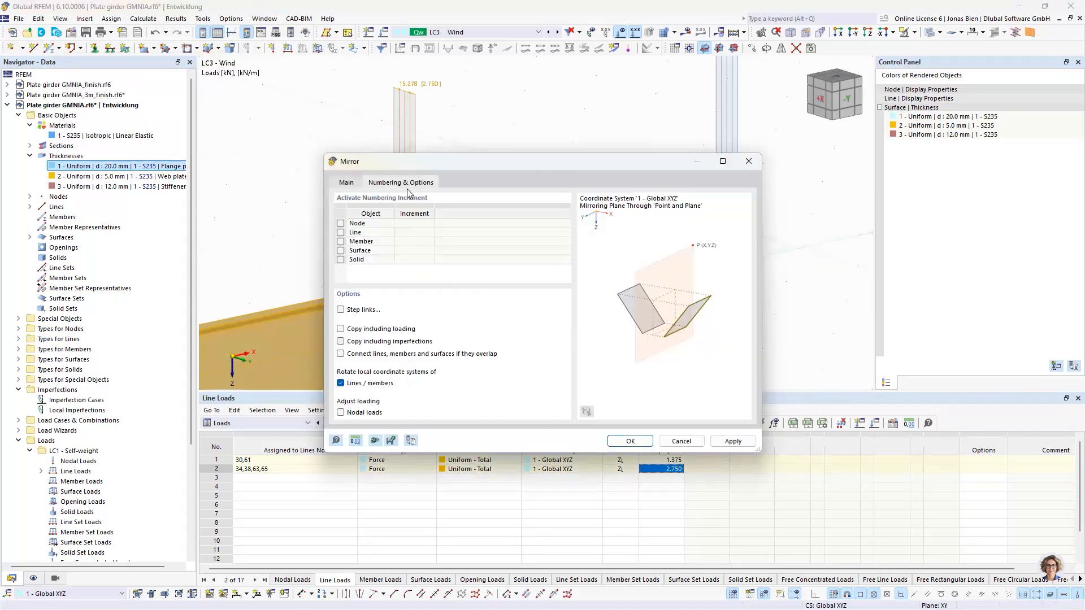
left_click(367, 330)
left_click(629, 441)
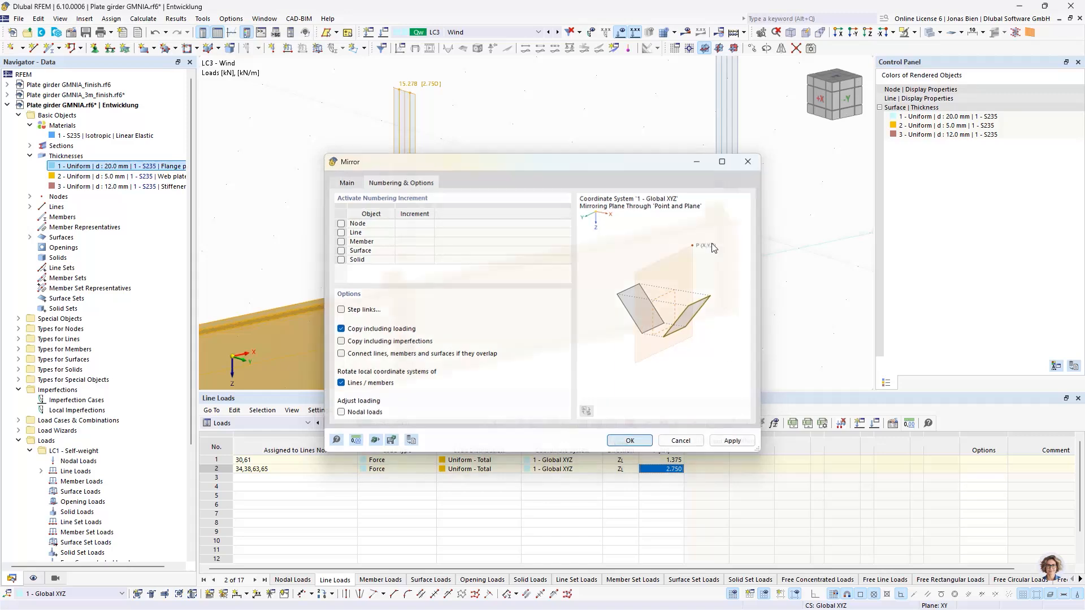
Delete the duplicated midspan line load at the mirror plane in LC3 Wind.
middle_click_drag(808, 277, 653, 315)
left_click(712, 321)
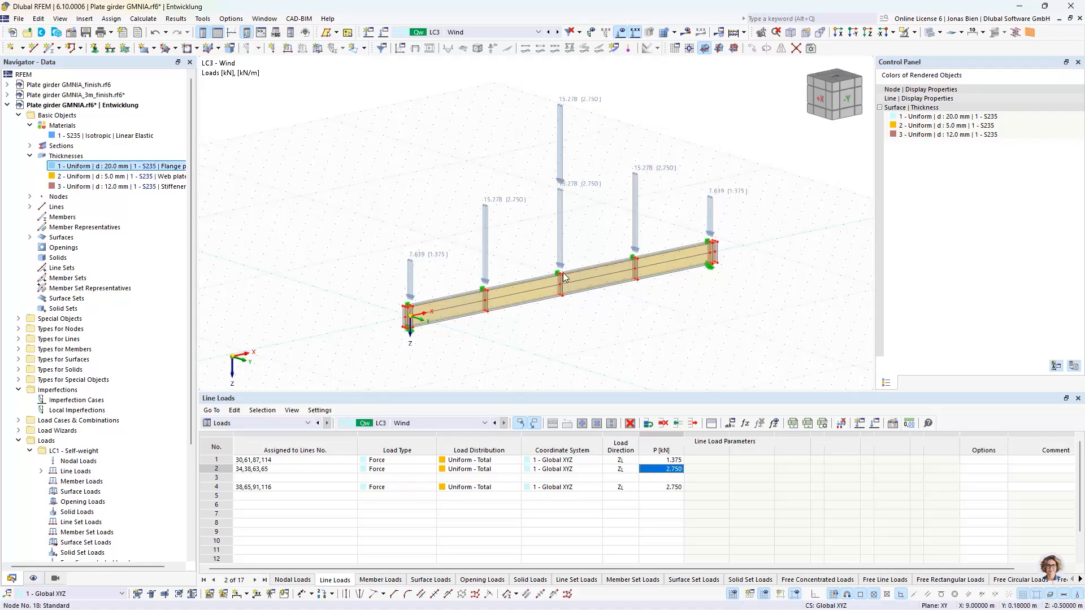
scroll(562, 278, "up", 5)
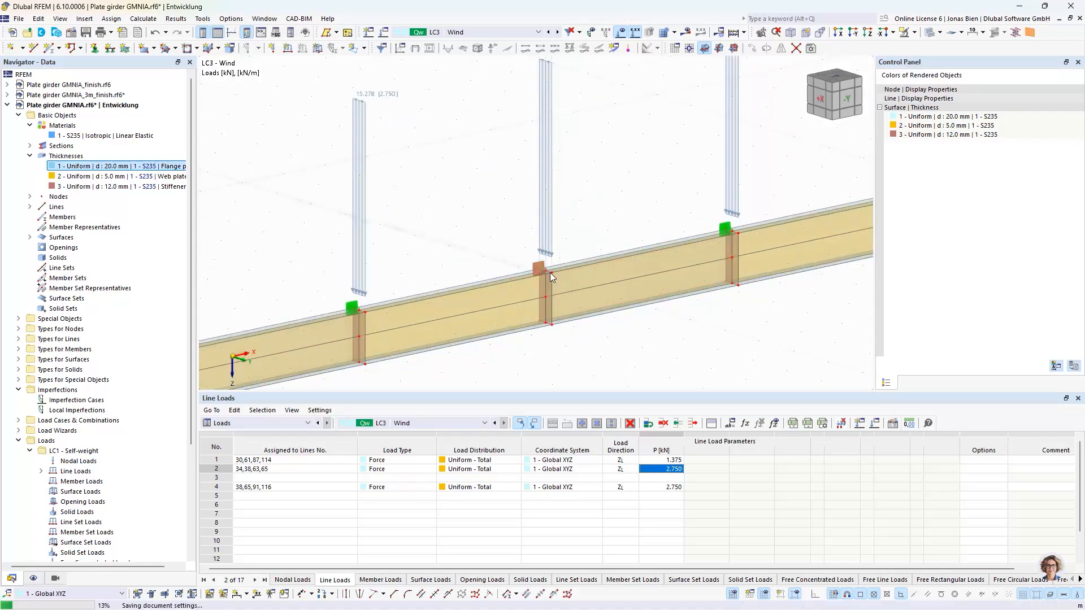
scroll(559, 282, "down", 4)
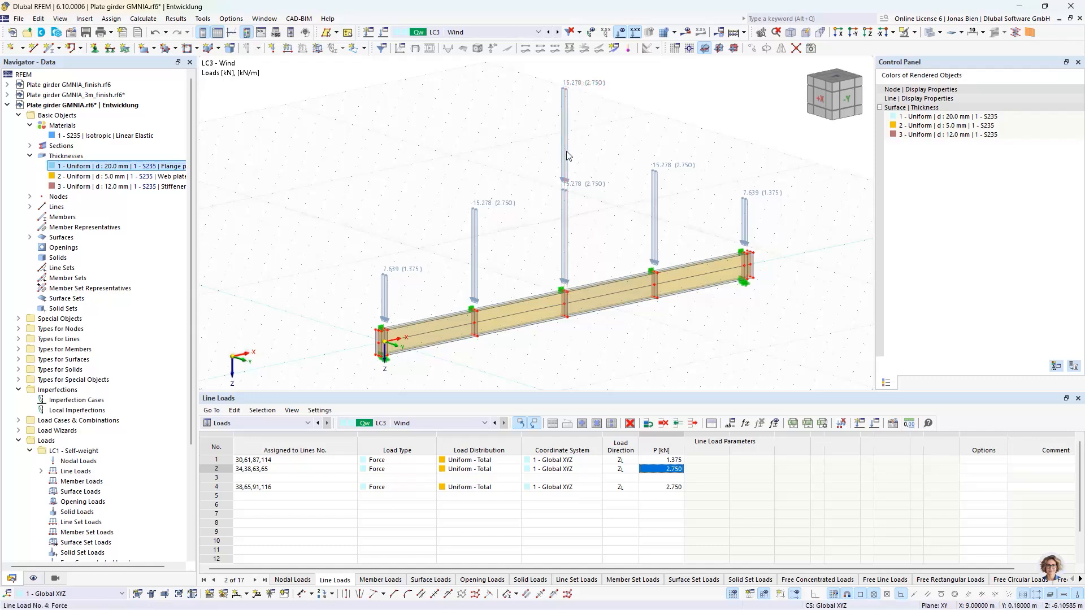
left_click_drag(613, 150, 534, 95)
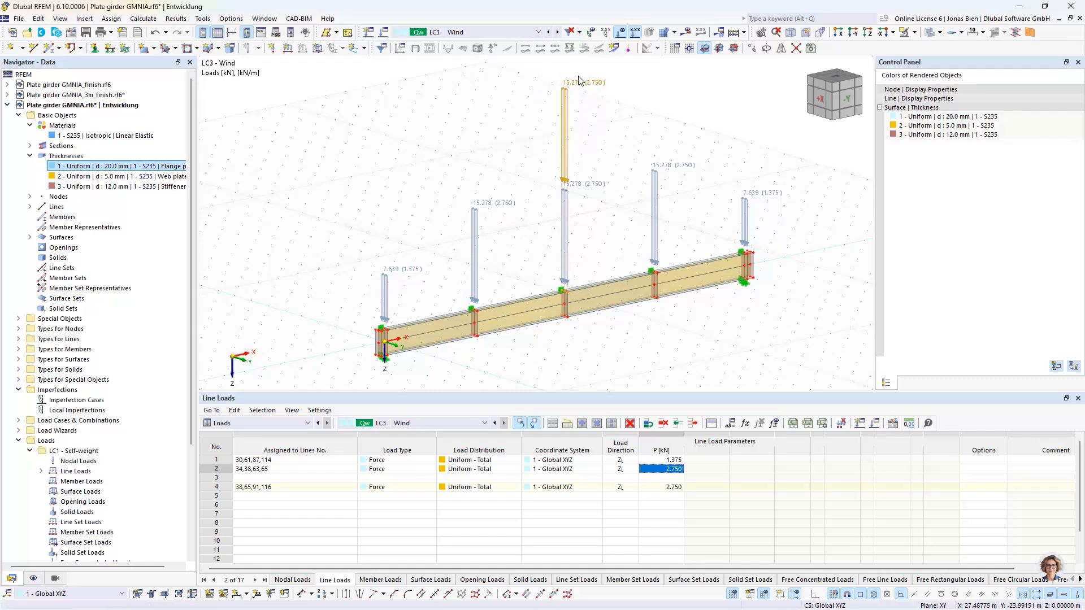
key("Delete")
Delete the duplicated midspan line load in LC2 Snow and LC1 Self-weight as well.
left_click(548, 32)
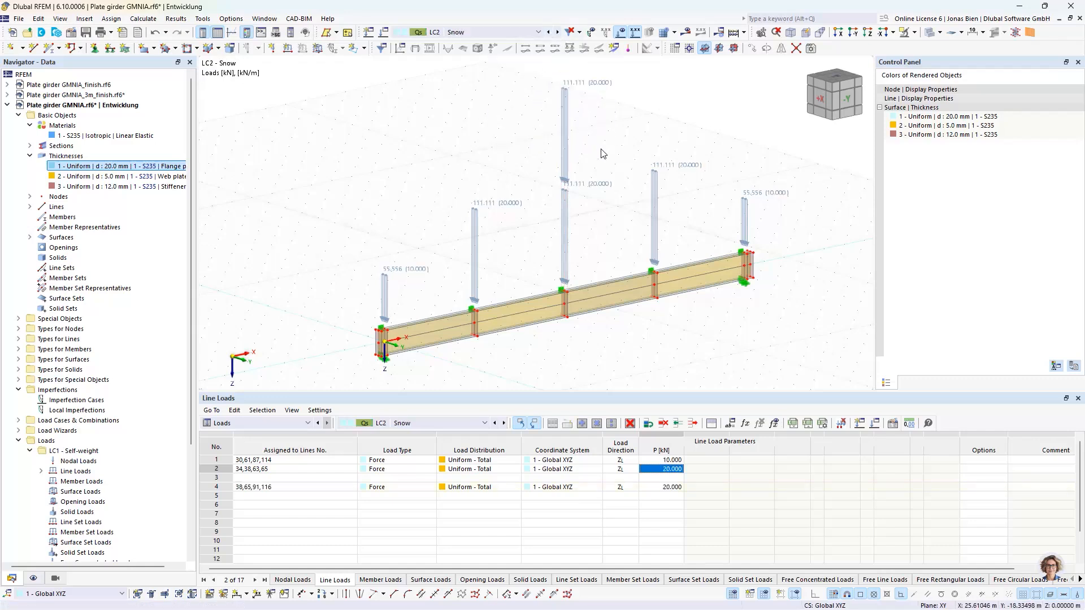
left_click(548, 32)
left_click_drag(601, 147, 523, 65)
key("Delete")
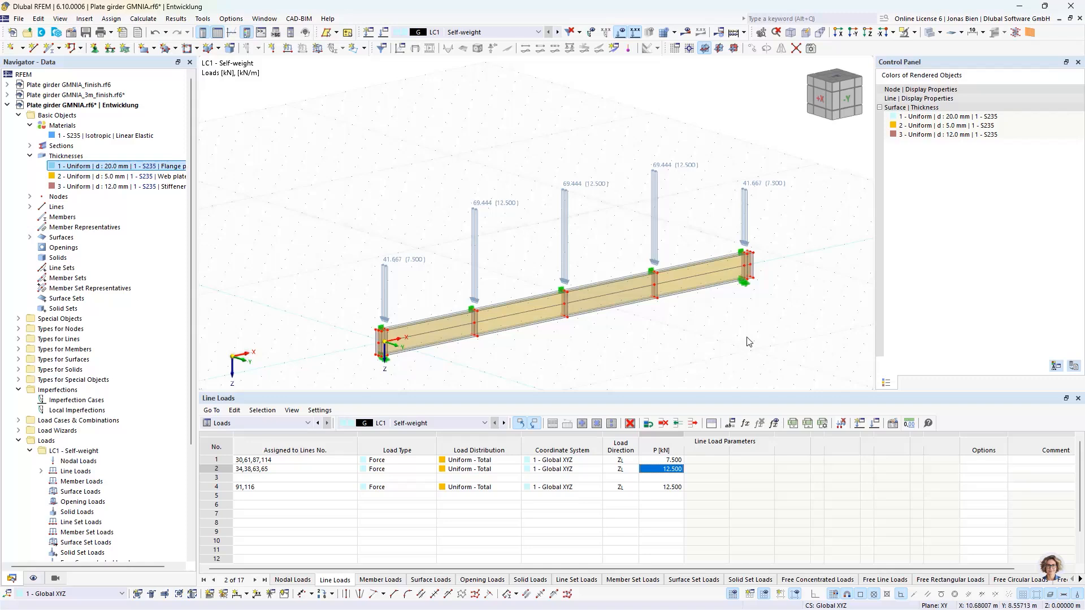
Examine the mirrored supports at the girder's X = 18 m end and compare them with those at the origin end.
scroll(746, 341, "up", 3)
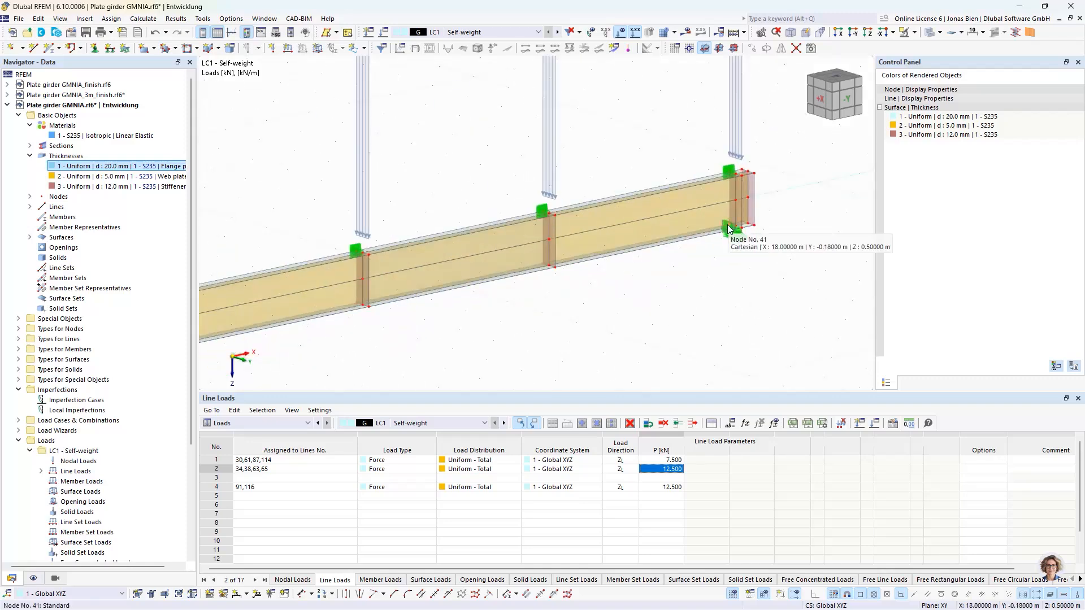
left_click(728, 228)
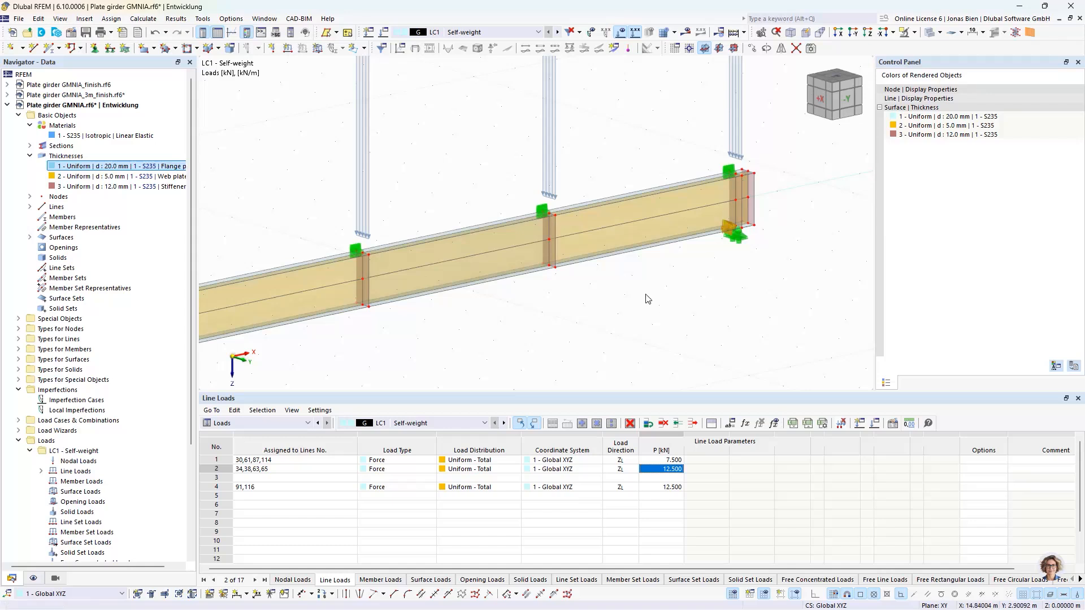
middle_click_drag(603, 308, 750, 270)
scroll(750, 270, "down", 2)
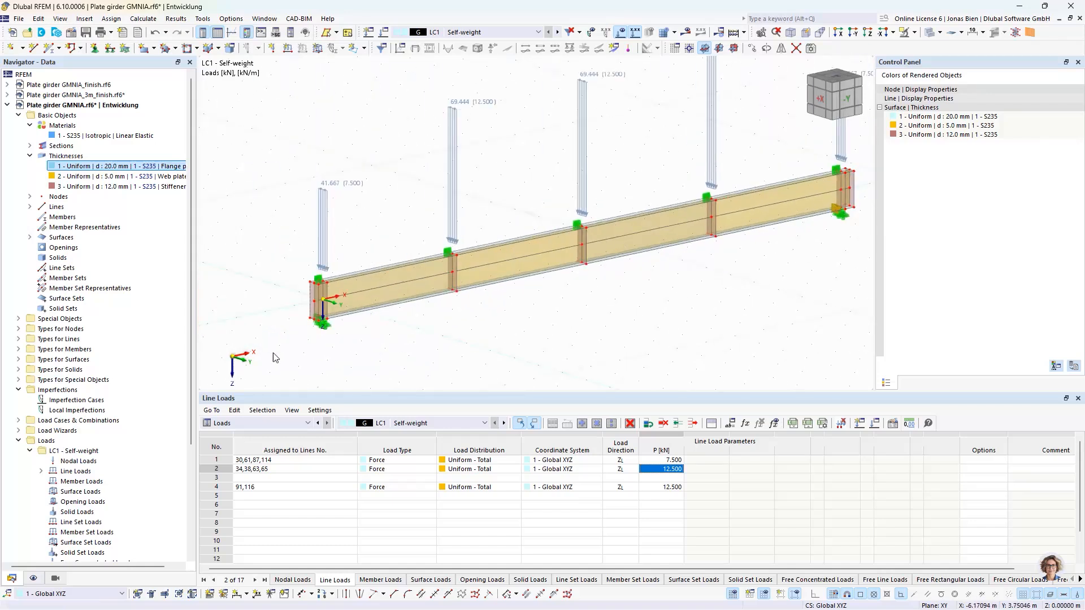
middle_click_drag(802, 264, 624, 304)
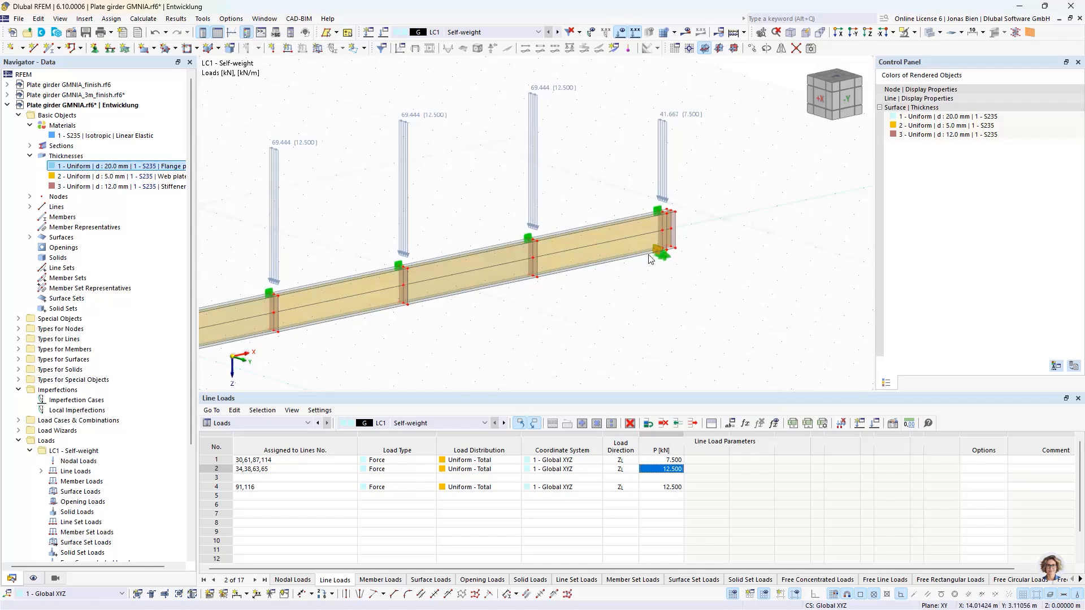
middle_click_drag(544, 316, 627, 289)
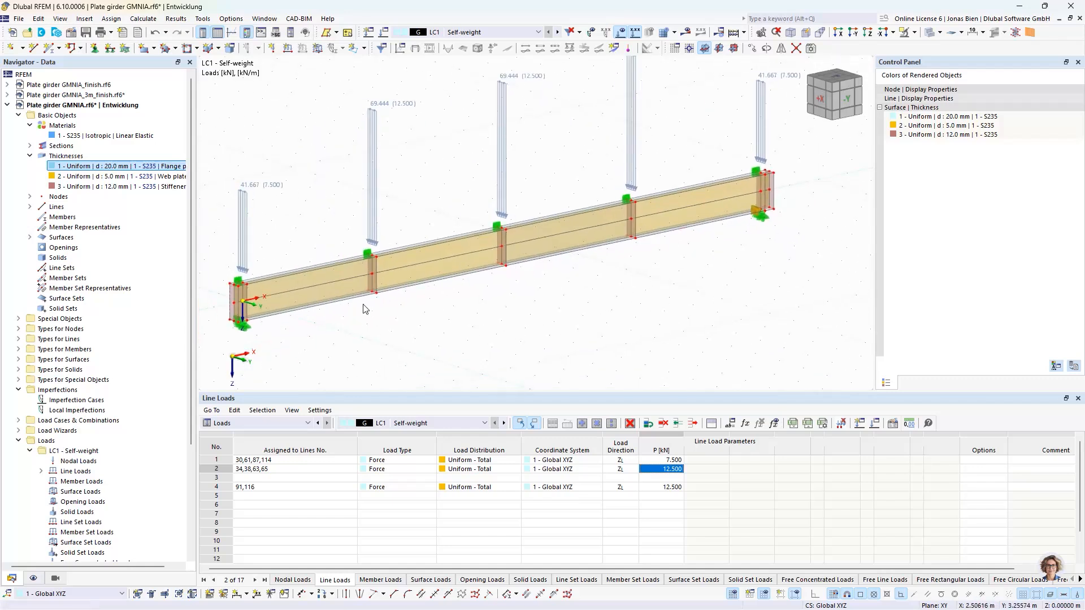
scroll(705, 237, "up", 1)
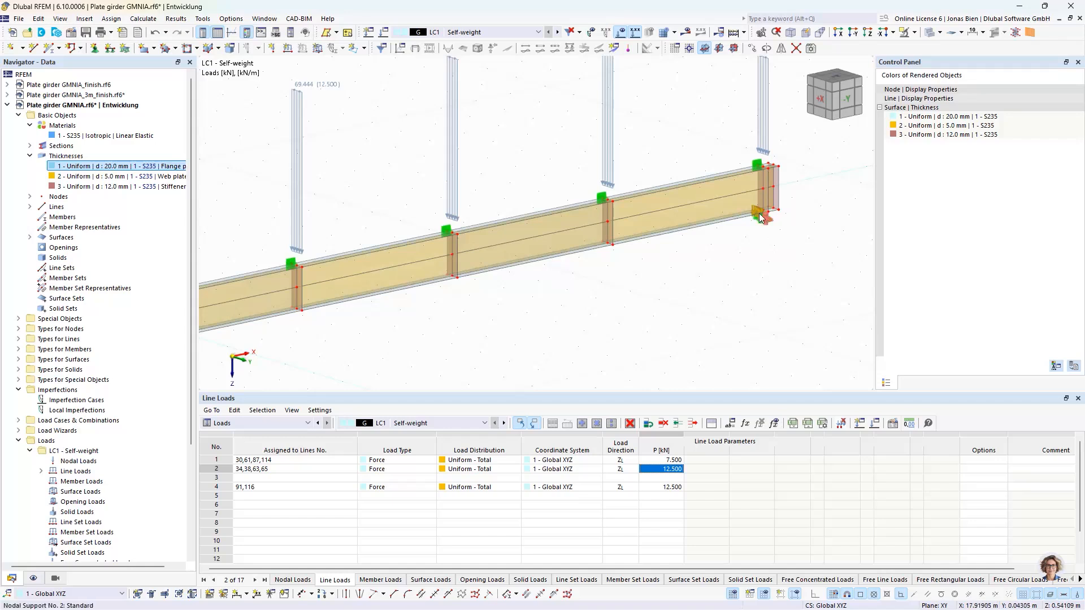
scroll(754, 209, "up", 4)
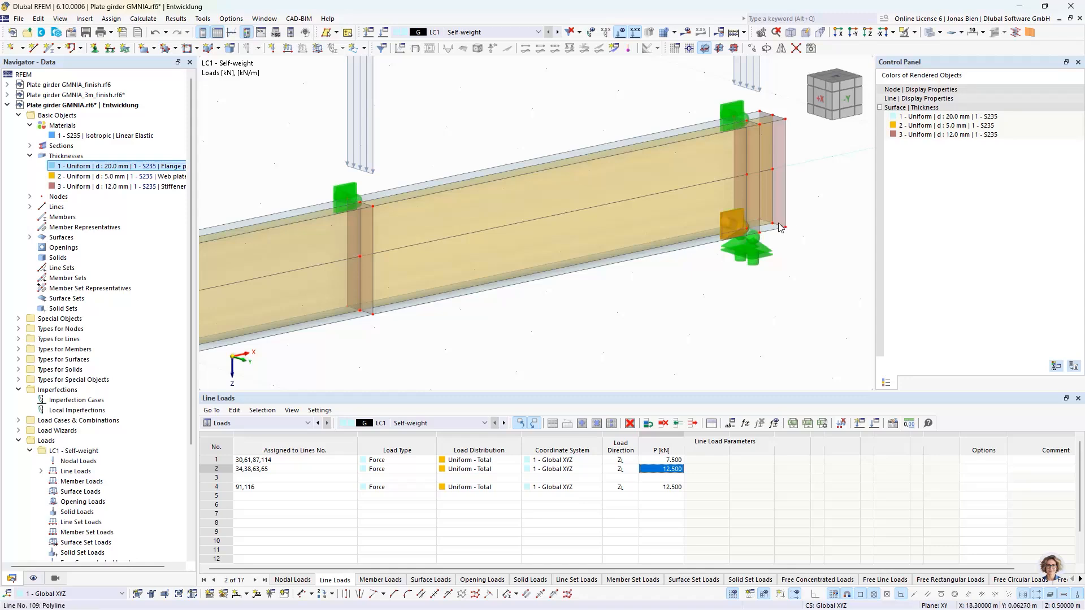
scroll(697, 289, "down", 3)
scroll(697, 289, "down", 2)
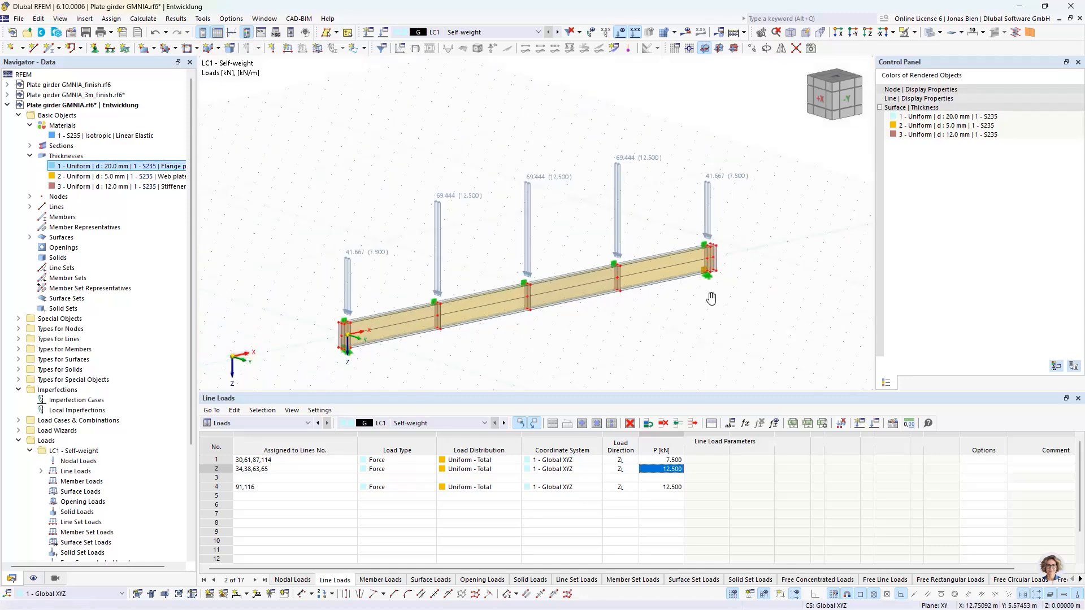
scroll(709, 297, "down", 2)
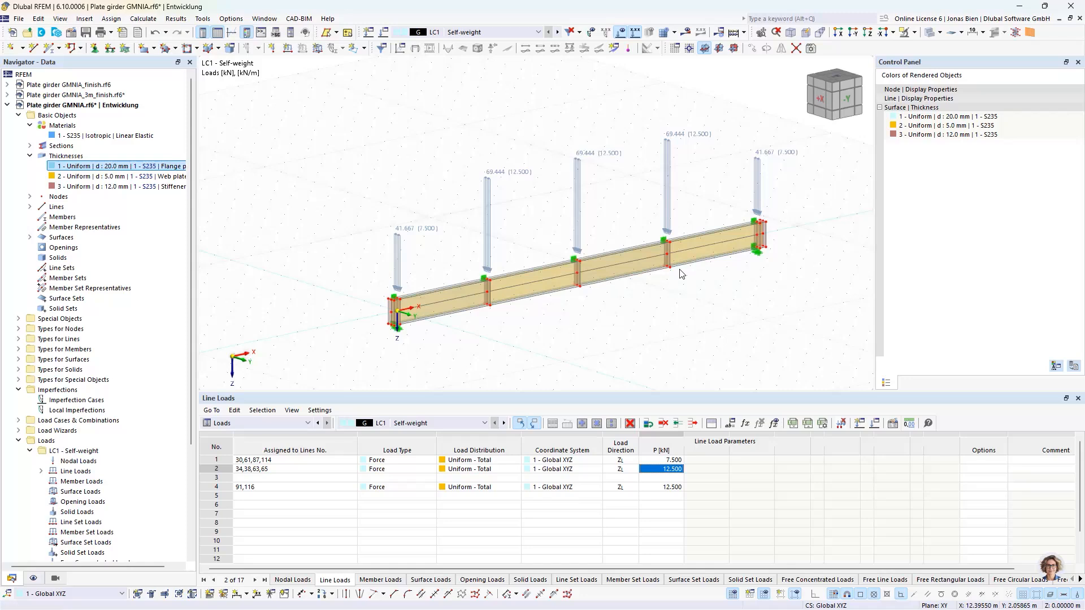
Set the mesh's target length of finite elements to 0.05 m, generate the mesh and inspect it along the girder.
left_click(231, 18)
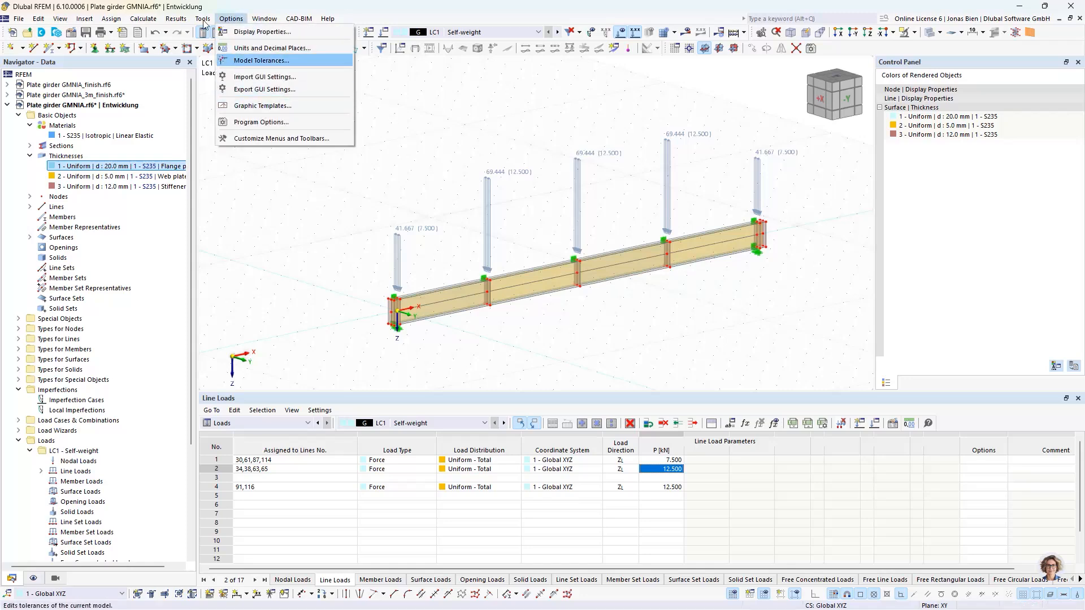
mouse_move(176, 20)
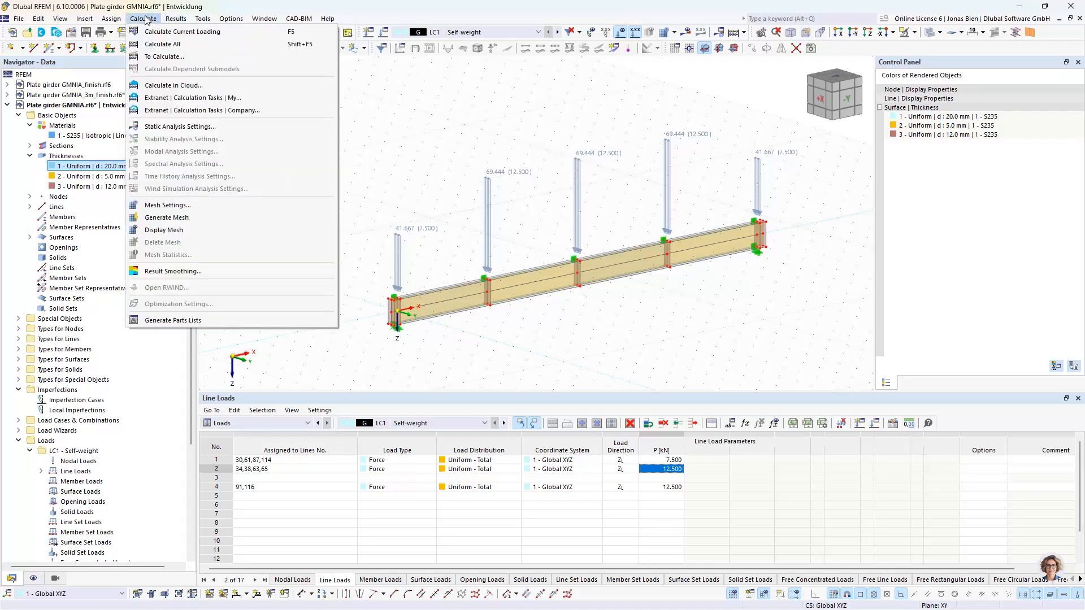
left_click(164, 205)
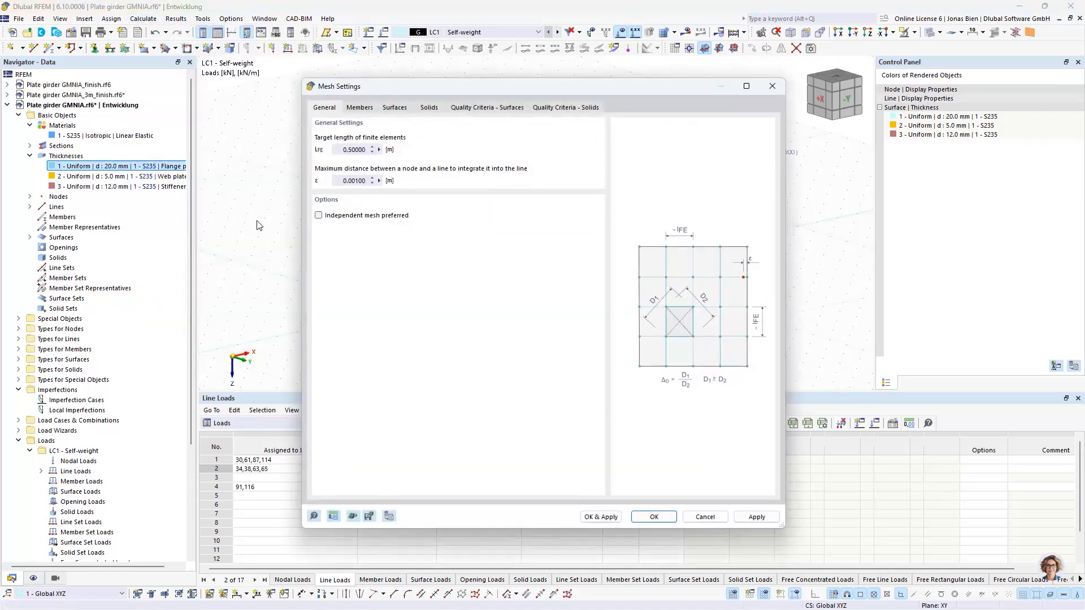
left_click(349, 151)
left_click_drag(464, 89, 632, 129)
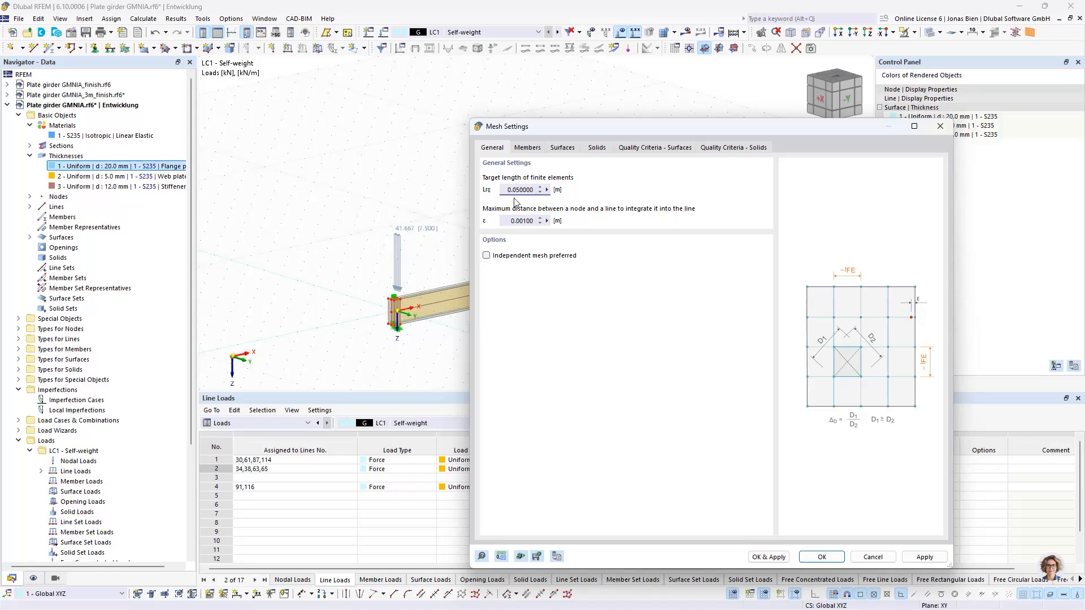
left_click(770, 557)
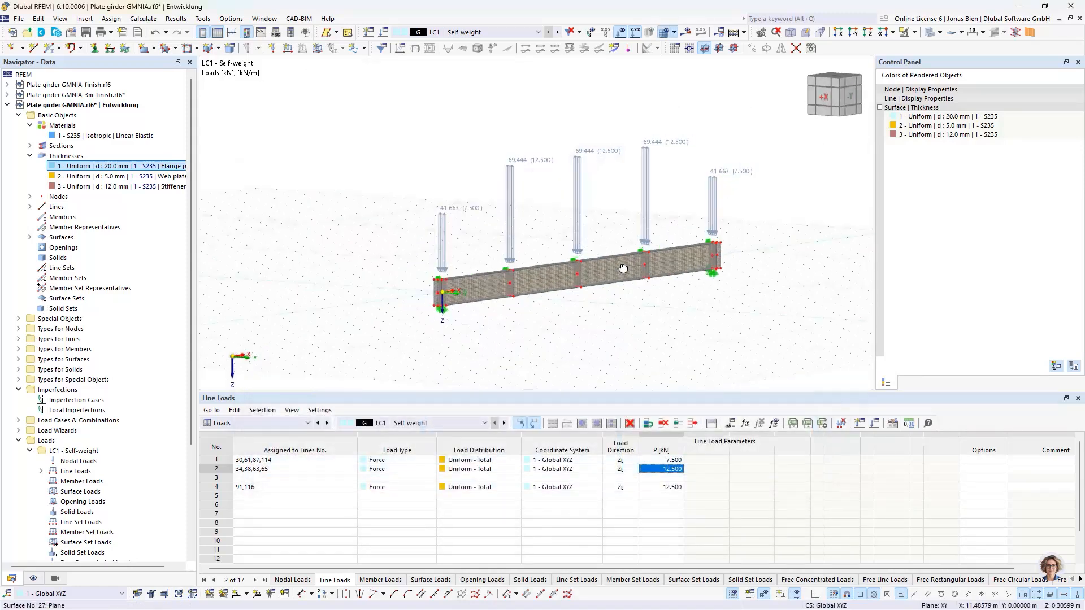
middle_click_drag(623, 268, 587, 274, "ctrl")
scroll(572, 279, "up", 5)
middle_click_drag(581, 228, 542, 253, "ctrl")
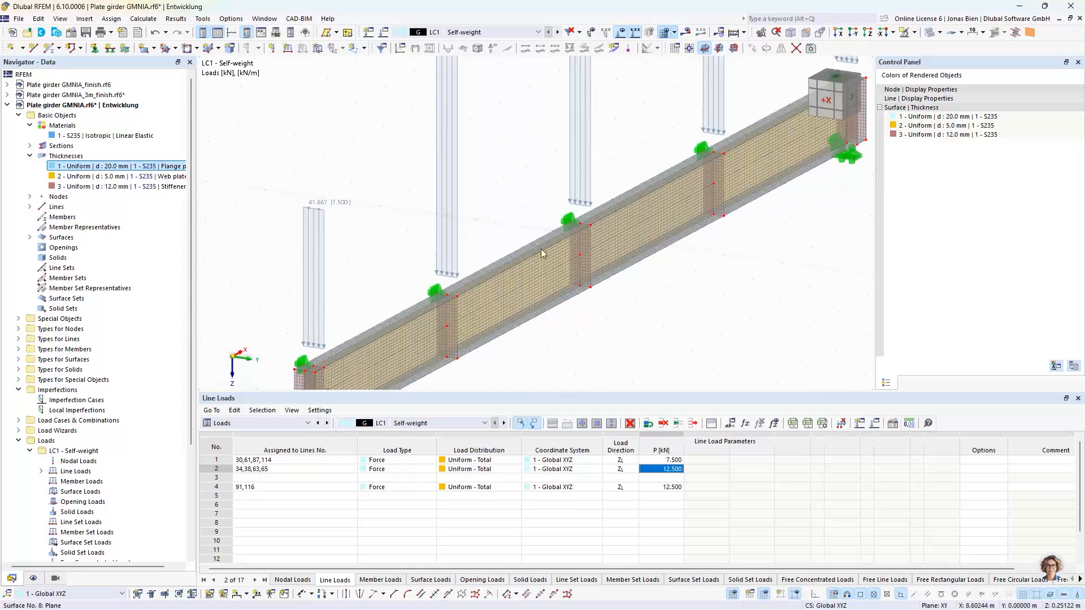
mouse_move(616, 294)
middle_mouse_down("ctrl")
mouse_move(662, 225)
mouse_move(626, 288)
mouse_move(685, 289)
mouse_move(635, 291)
middle_mouse_up("ctrl")
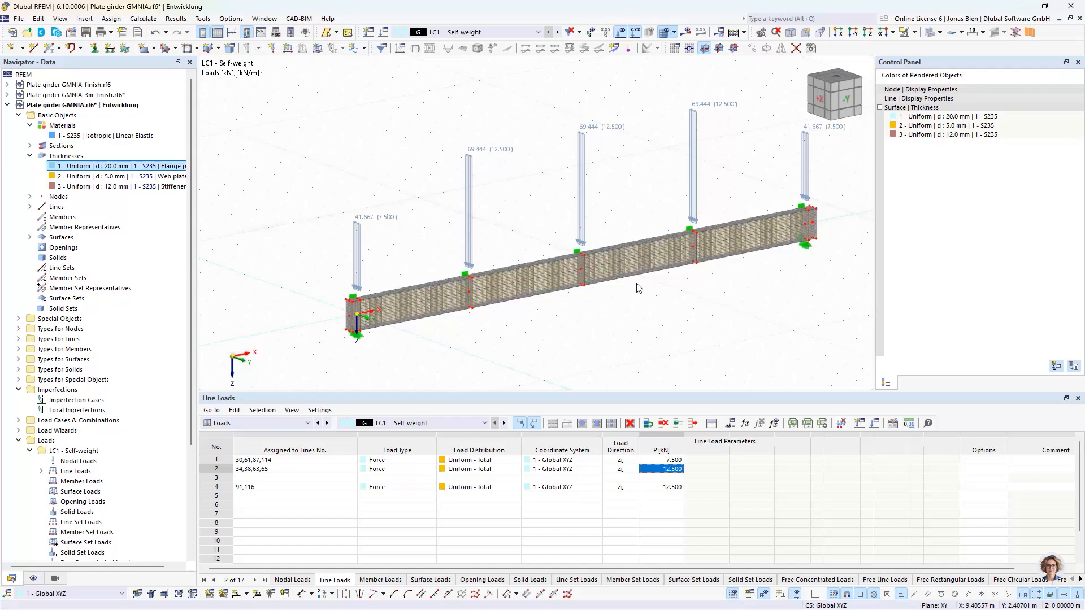
middle_click_drag(646, 285, 628, 289)
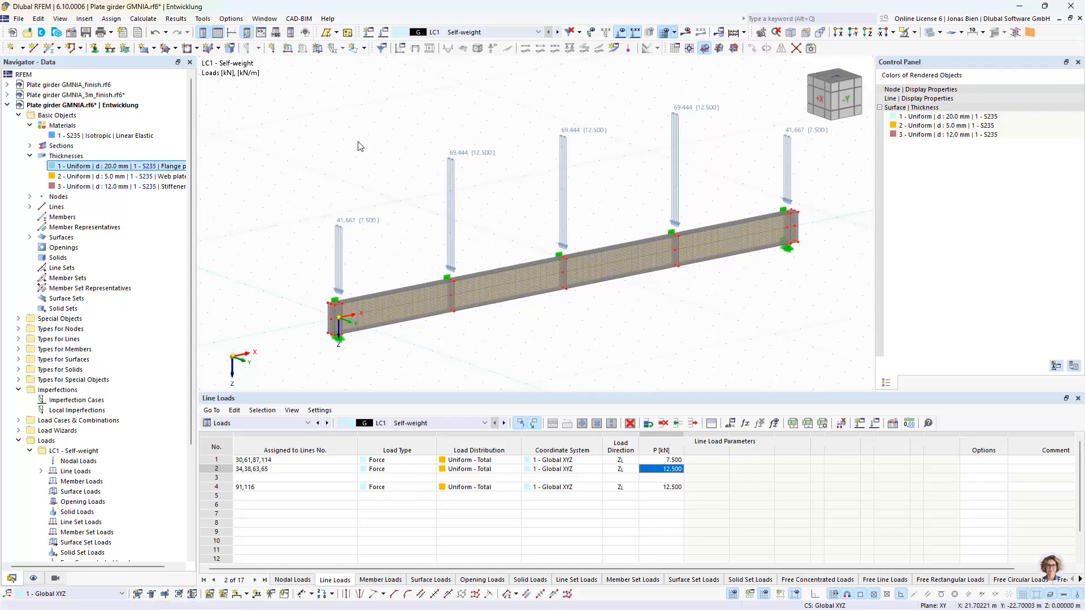
Calculate LC1 Self-weight and view the girder's global deformations from the side.
left_click(686, 32)
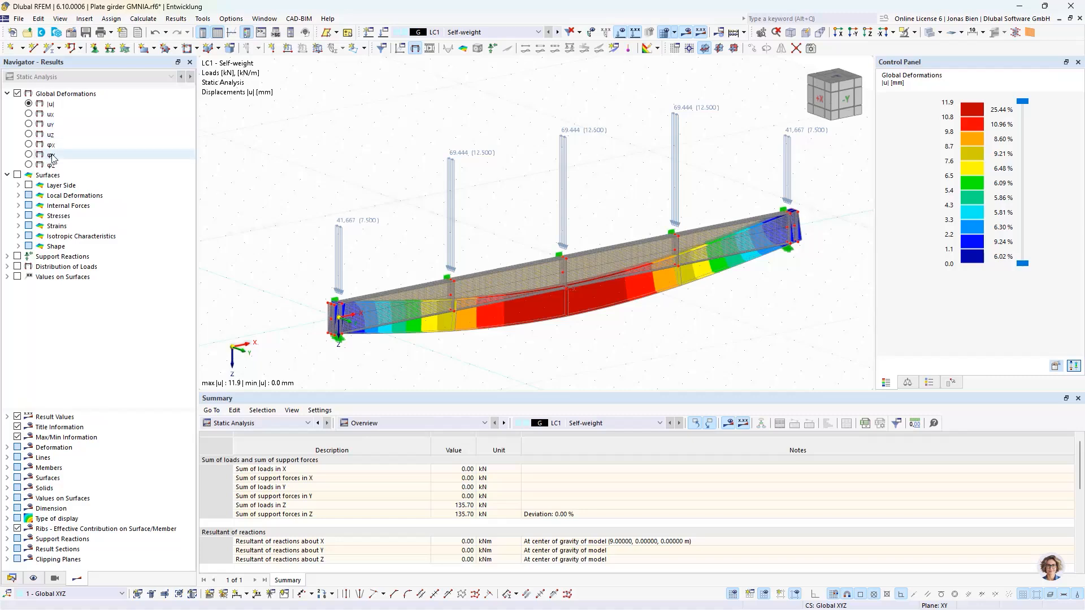
mouse_move(569, 217)
middle_mouse_down("ctrl")
mouse_move(617, 152)
mouse_move(595, 208)
mouse_move(569, 221)
middle_mouse_up("ctrl")
scroll(475, 296, "up", 3)
middle_click_drag(490, 177, 425, 168, "ctrl")
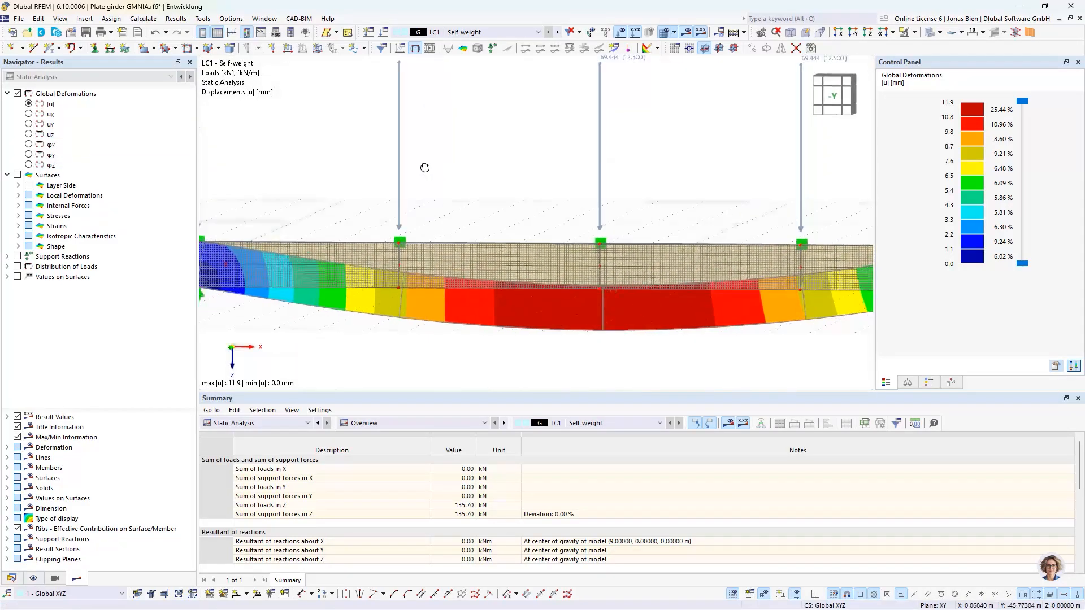
Examine the girder's global deformations under LC1 Self-weight from one support end to the other.
scroll(457, 194, "down", 2)
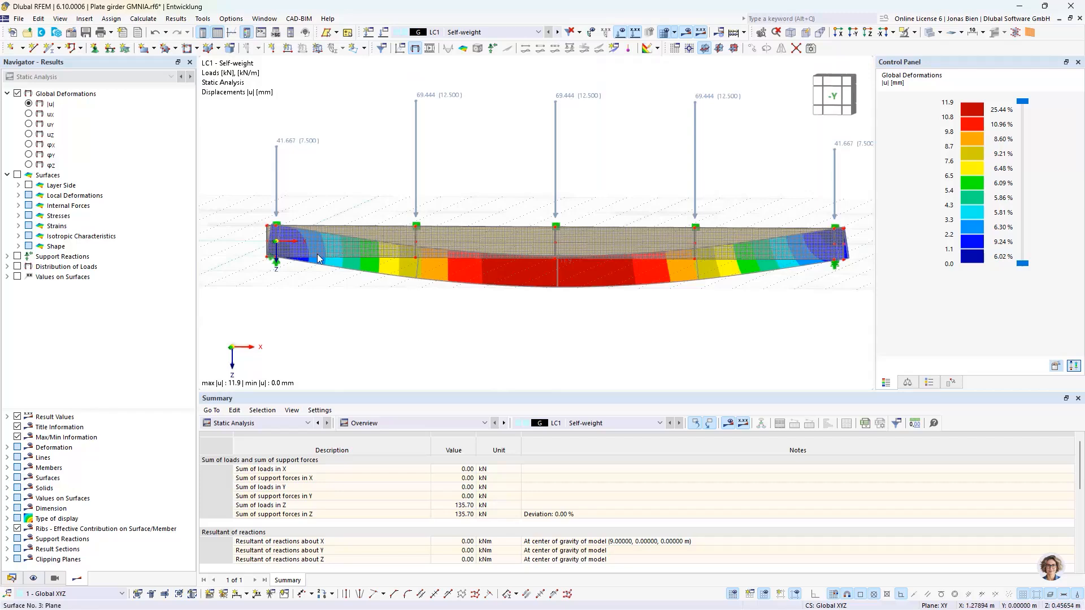
scroll(860, 261, "up", 2)
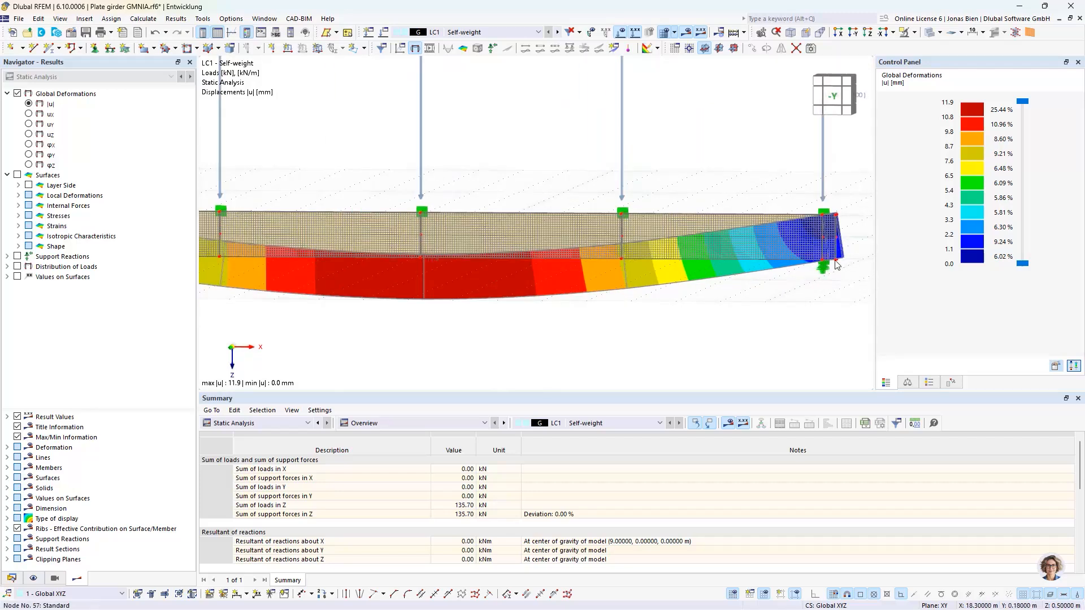
scroll(443, 256, "down", 2)
middle_click_drag(443, 223, 484, 234)
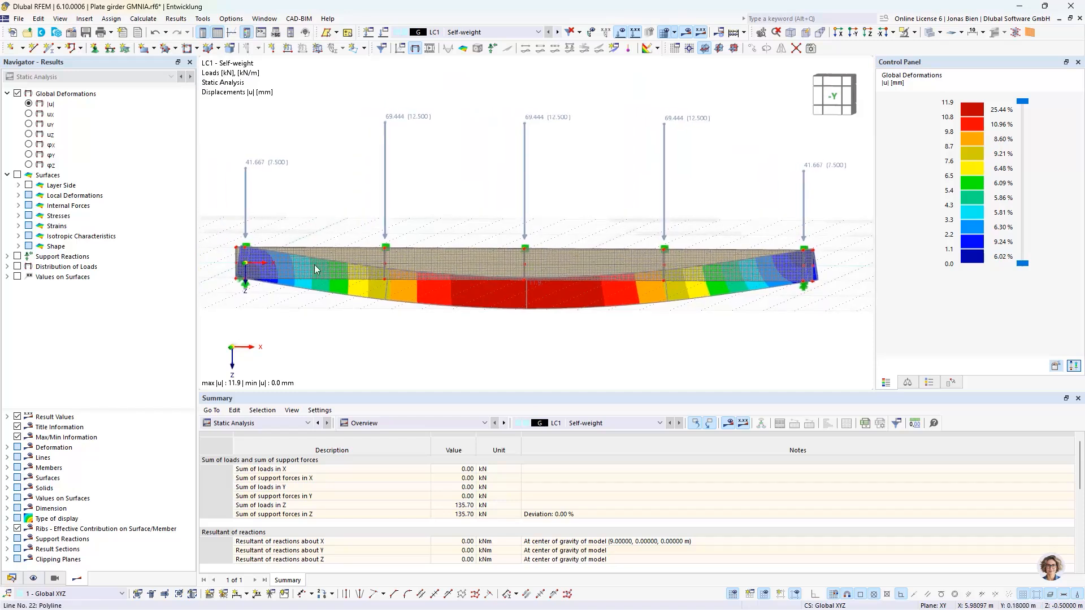
Display the surfaces' basic stress σx,+ for LC1 Self-weight, hide the FE mesh and inspect the girder at an angle.
left_click(19, 216)
left_click(30, 226)
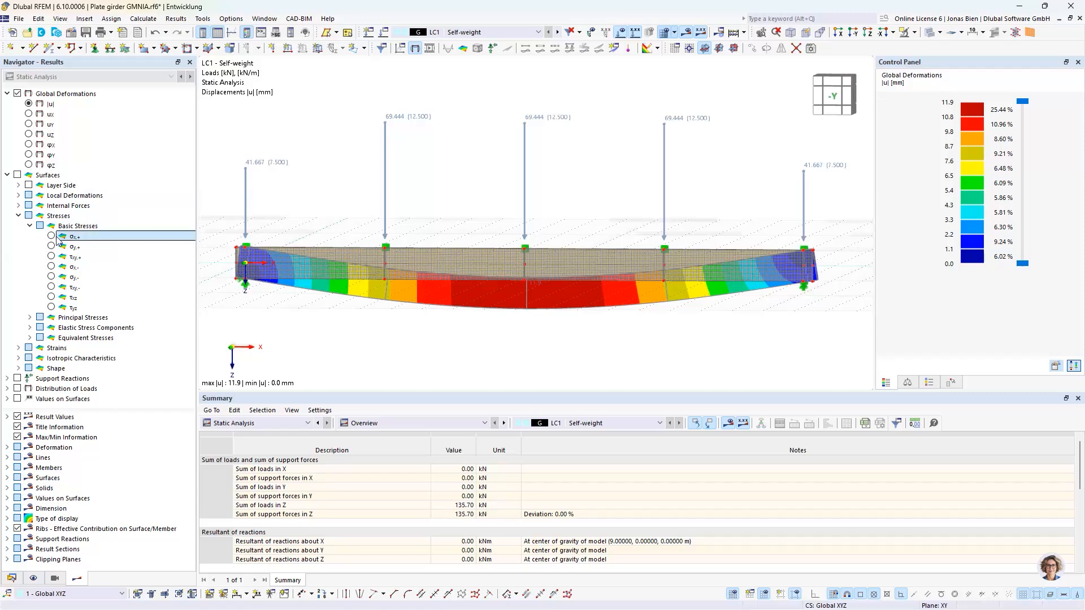
left_click(86, 240)
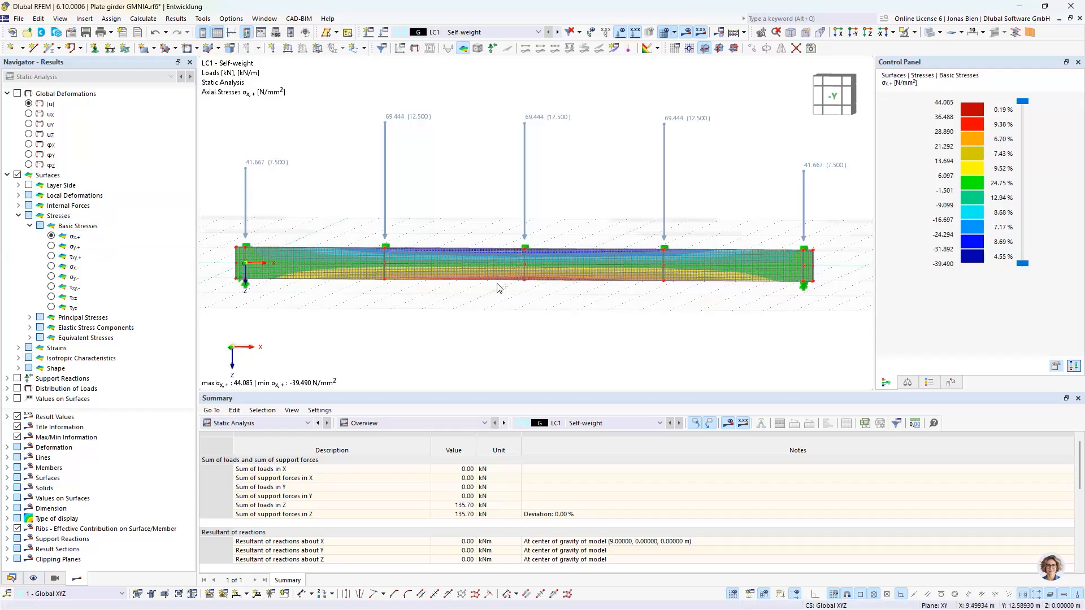
middle_click_drag(499, 287, 611, 298, "ctrl")
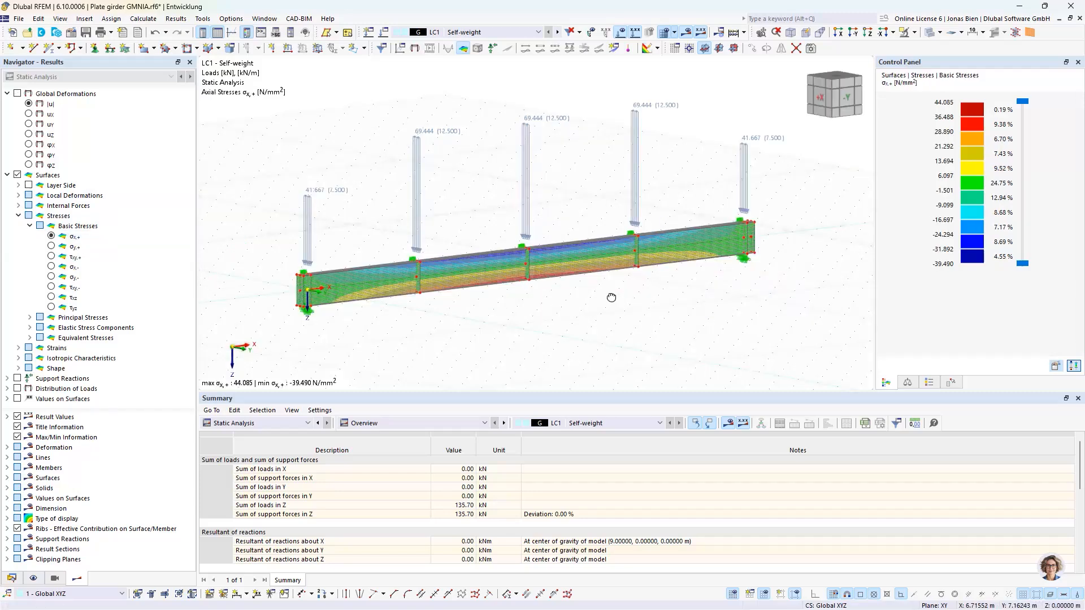
left_click(664, 34)
scroll(528, 292, "up", 1)
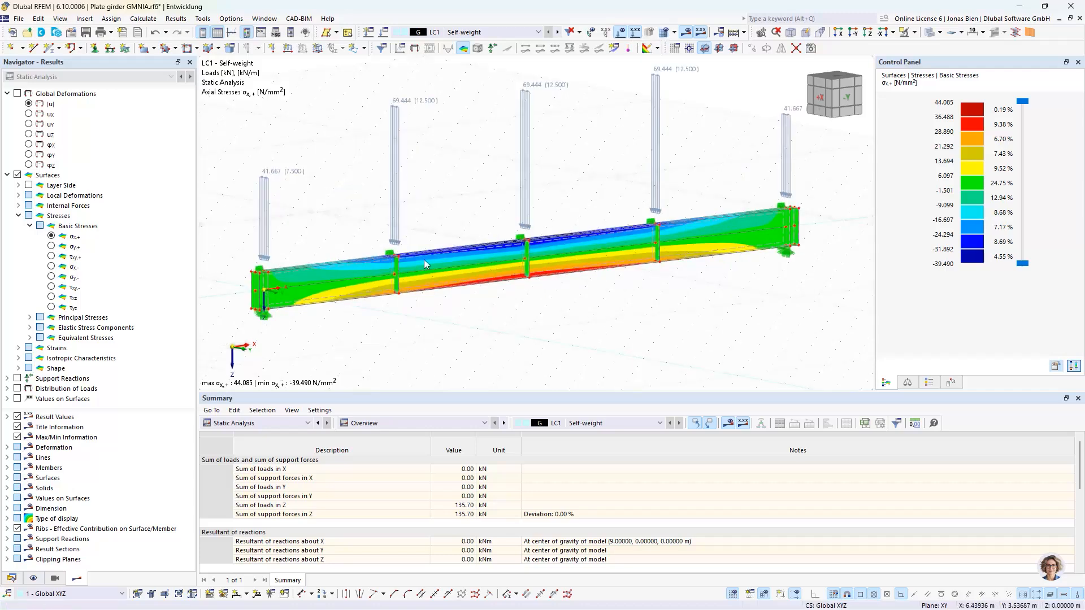
Delete the three SLS design situations DS2 to DS4, leaving only DS1 ULS (STR/GEO).
left_click(14, 578)
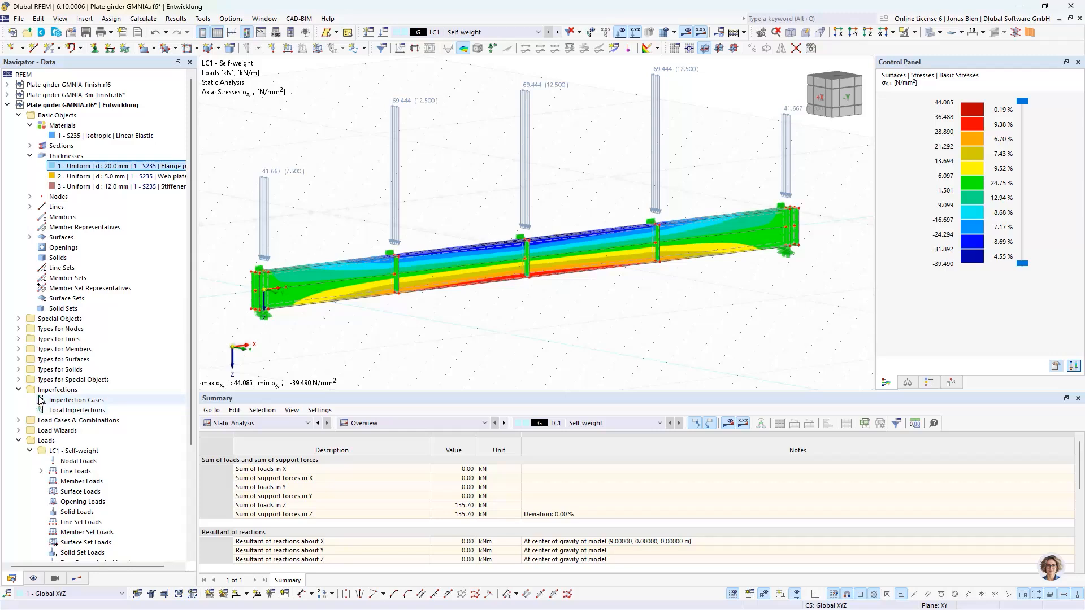
scroll(40, 407, "down", 5)
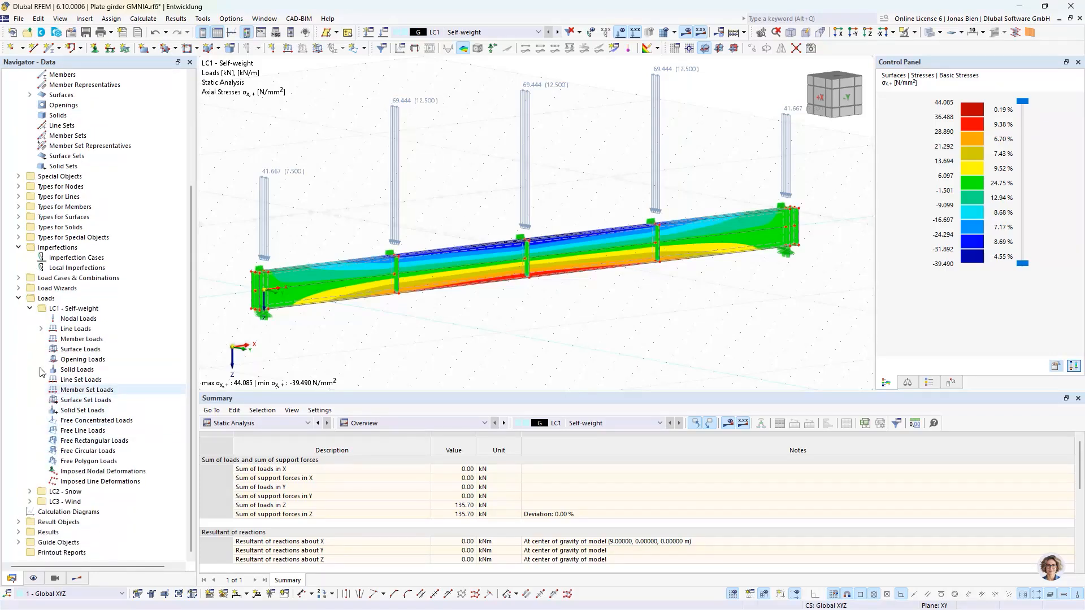
left_click(383, 32)
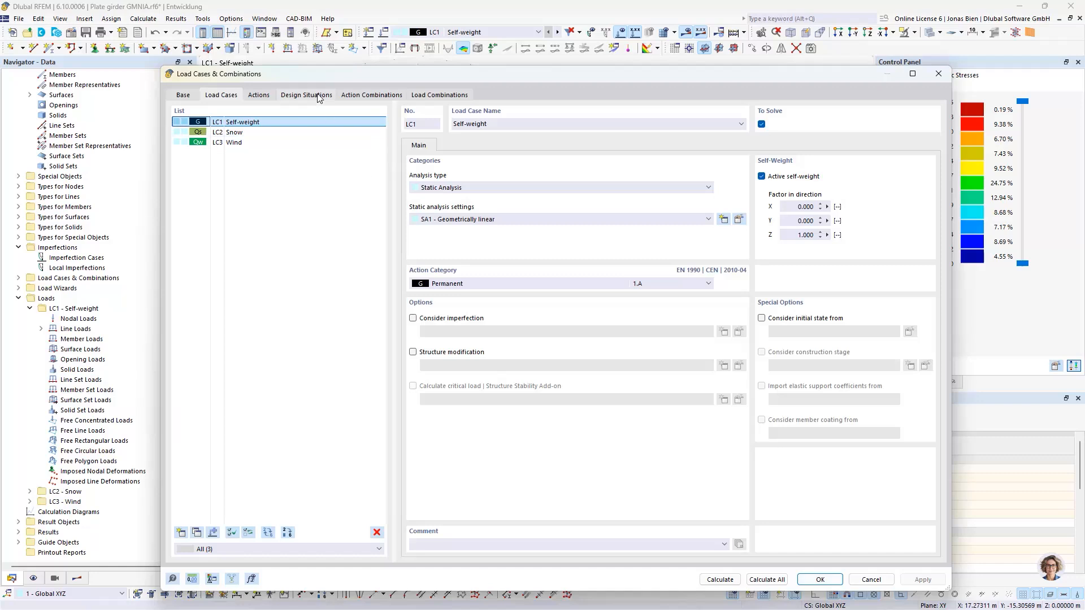
left_click(316, 96)
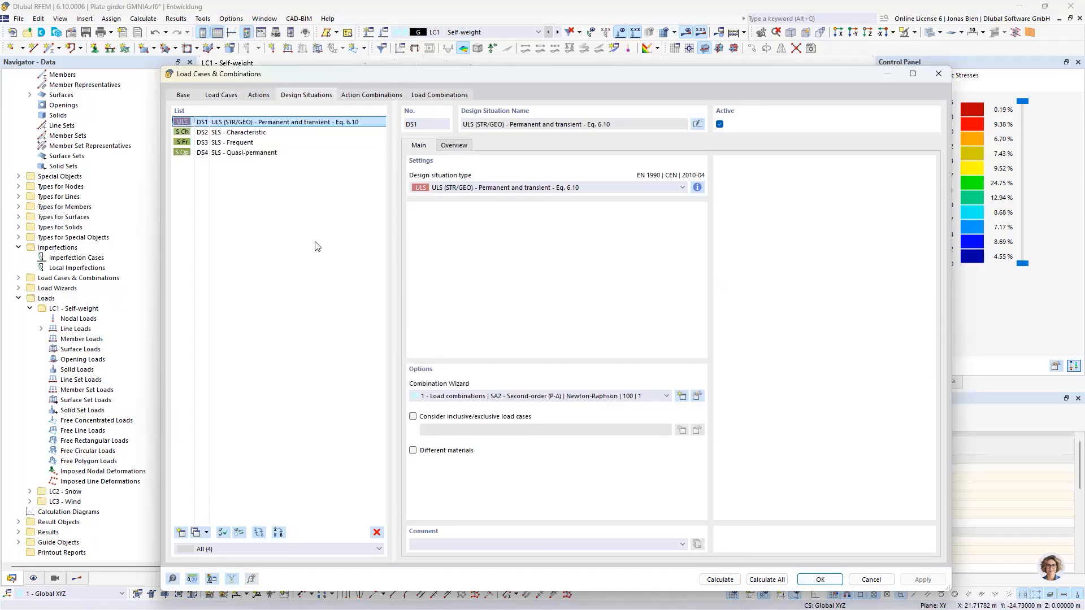
left_click(286, 135)
left_click(273, 153, "shift")
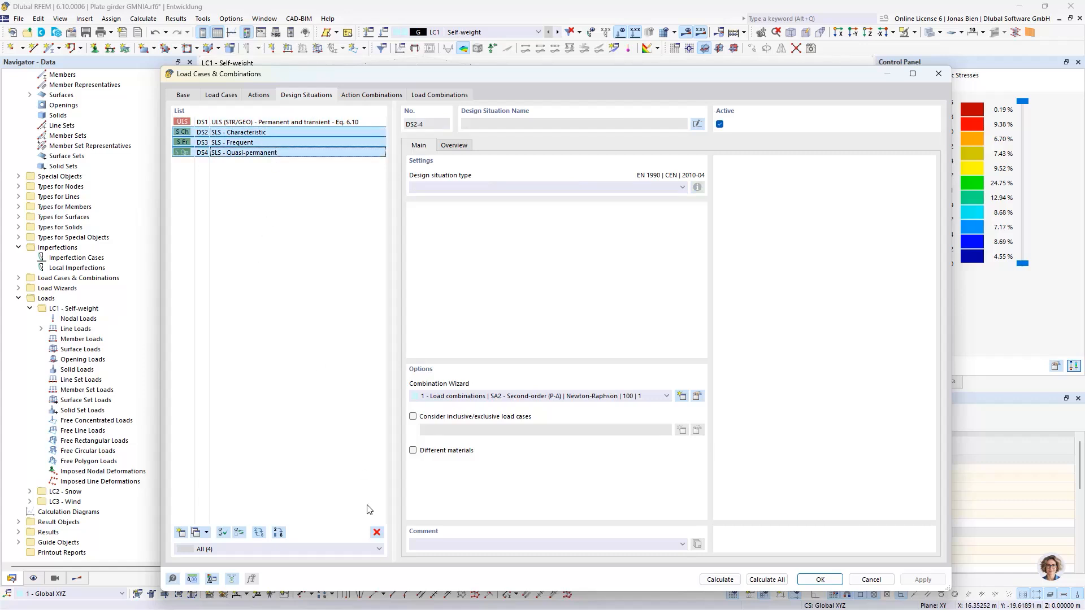
left_click(377, 534)
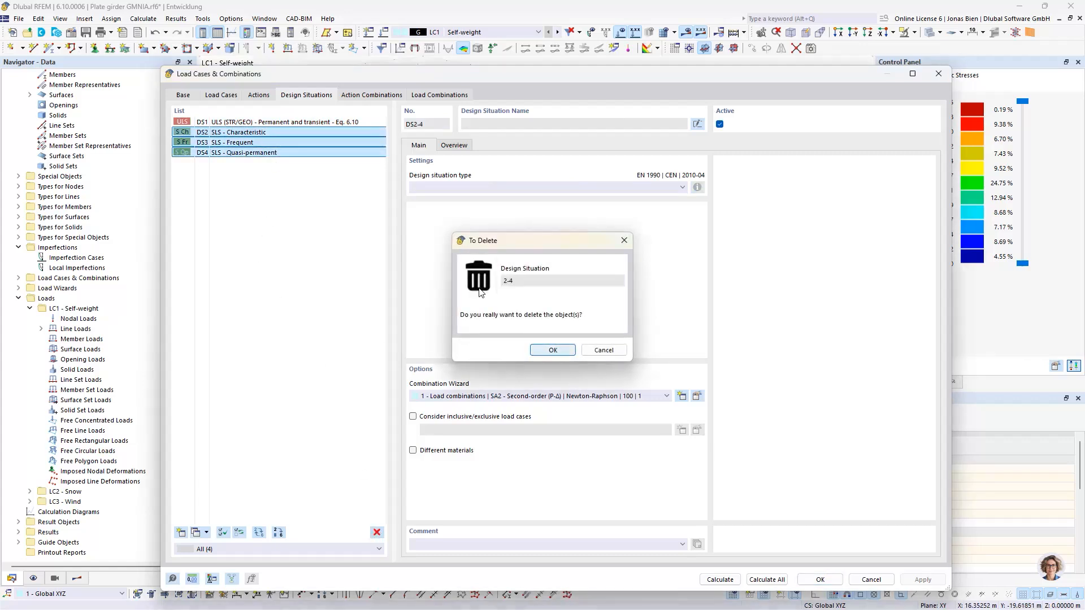
left_click(554, 351)
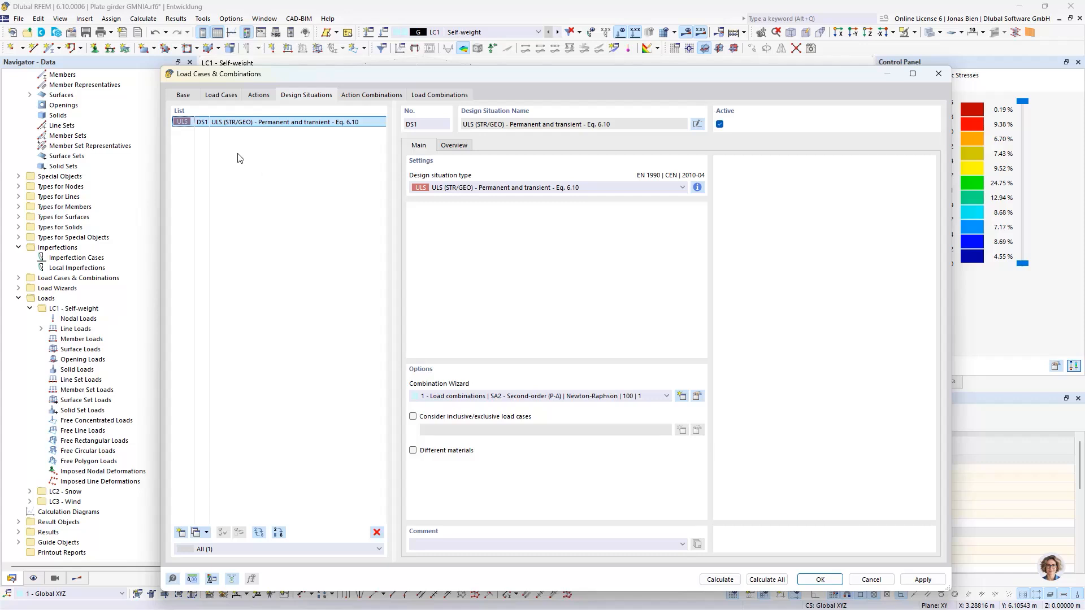
Review the generated load combinations, especially CO2 and CO3, and the combination wizard's base options.
left_click(432, 96)
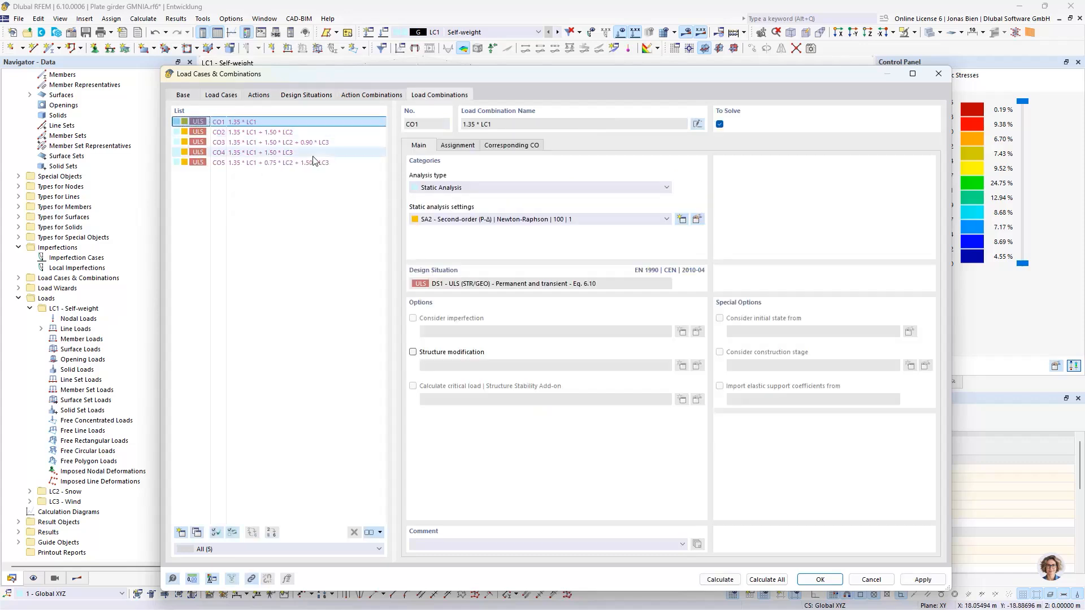
left_click(183, 95)
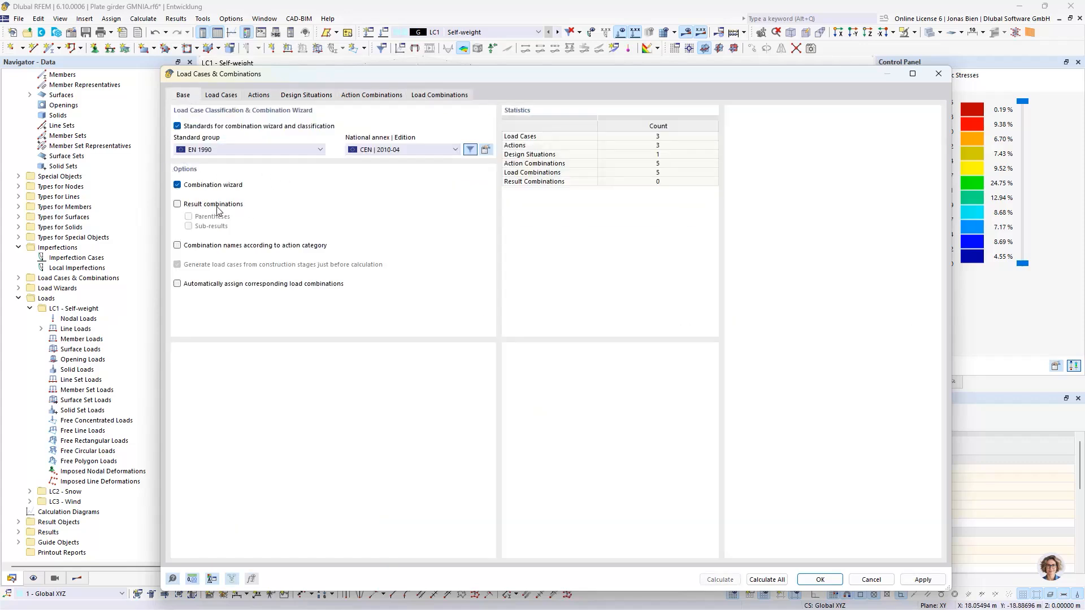
left_click(451, 98)
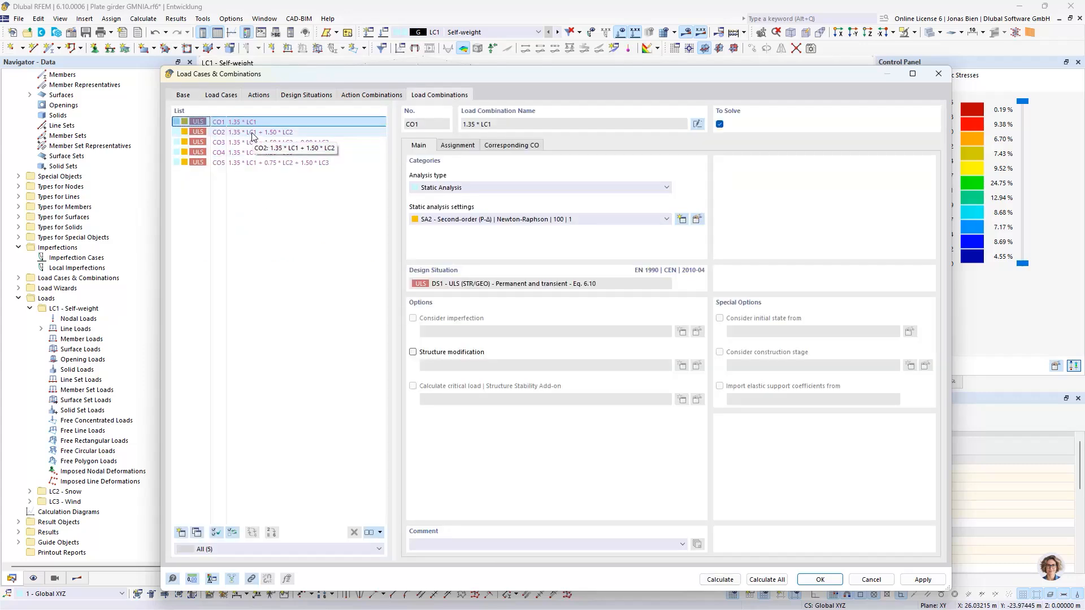
left_click(252, 135)
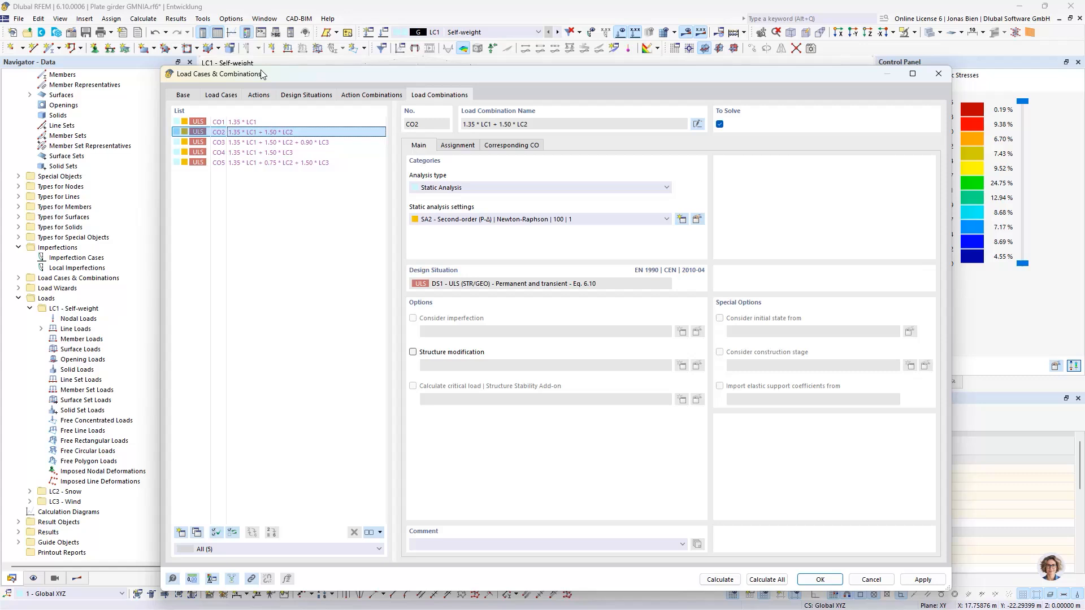
left_click(263, 144)
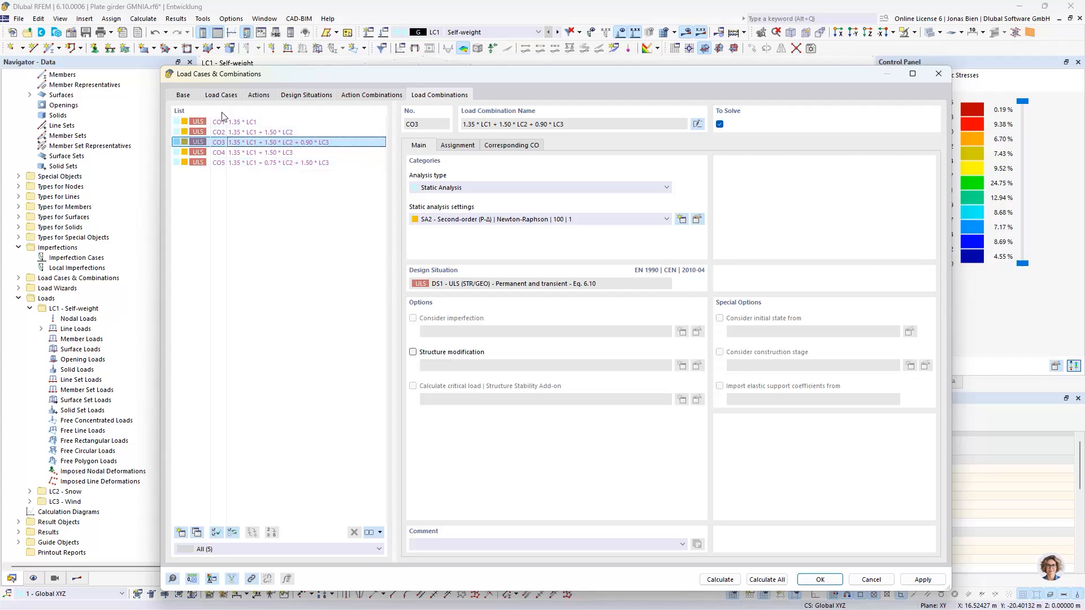
Switch off the combination wizard and keep the existing generated combinations as user-defined.
left_click(190, 96)
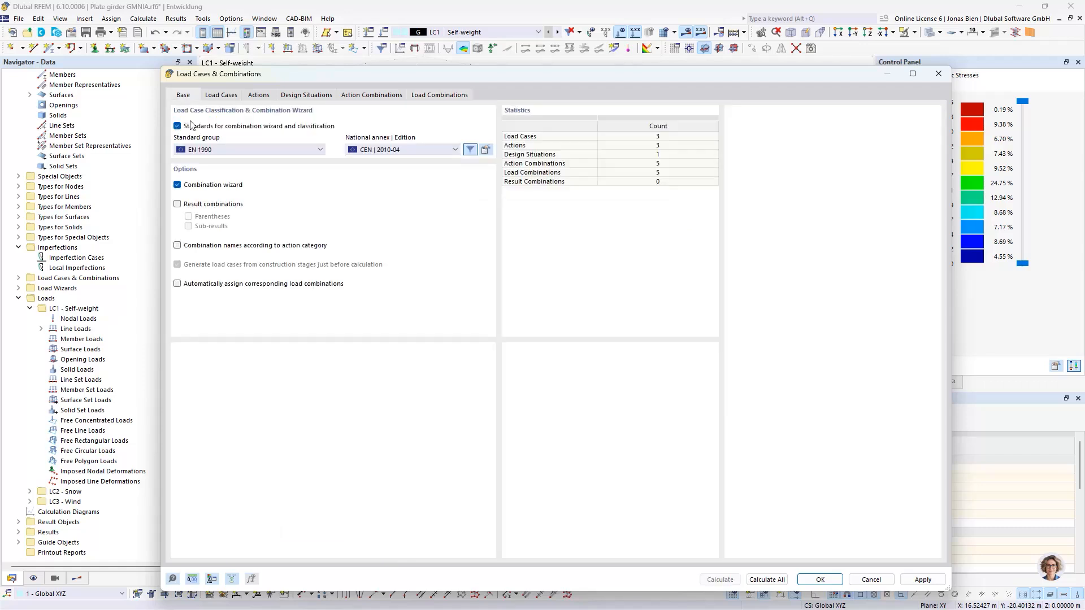
left_click(208, 186)
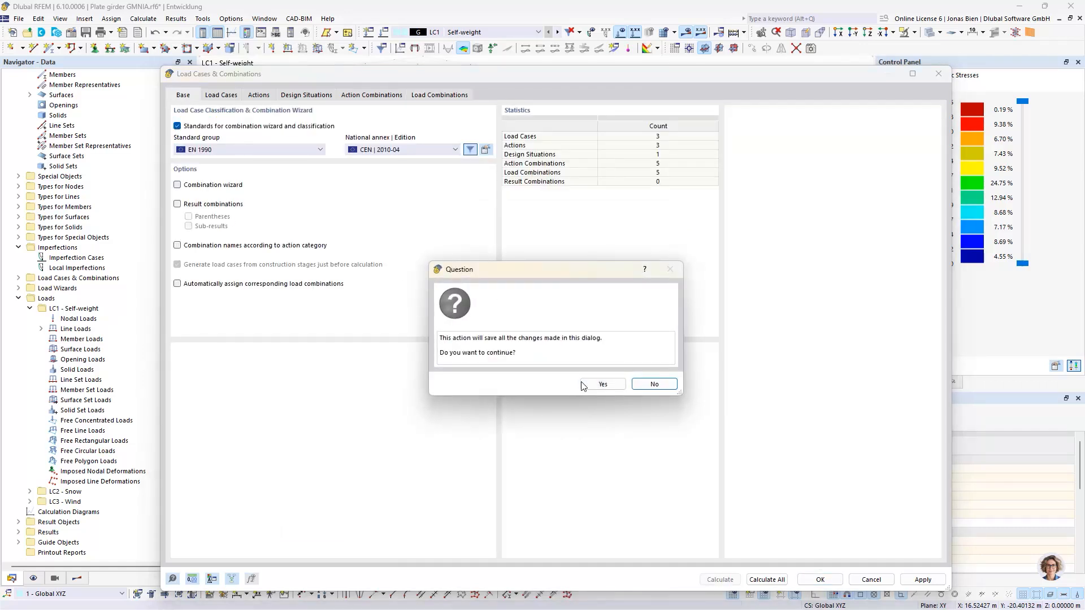
left_click(602, 384)
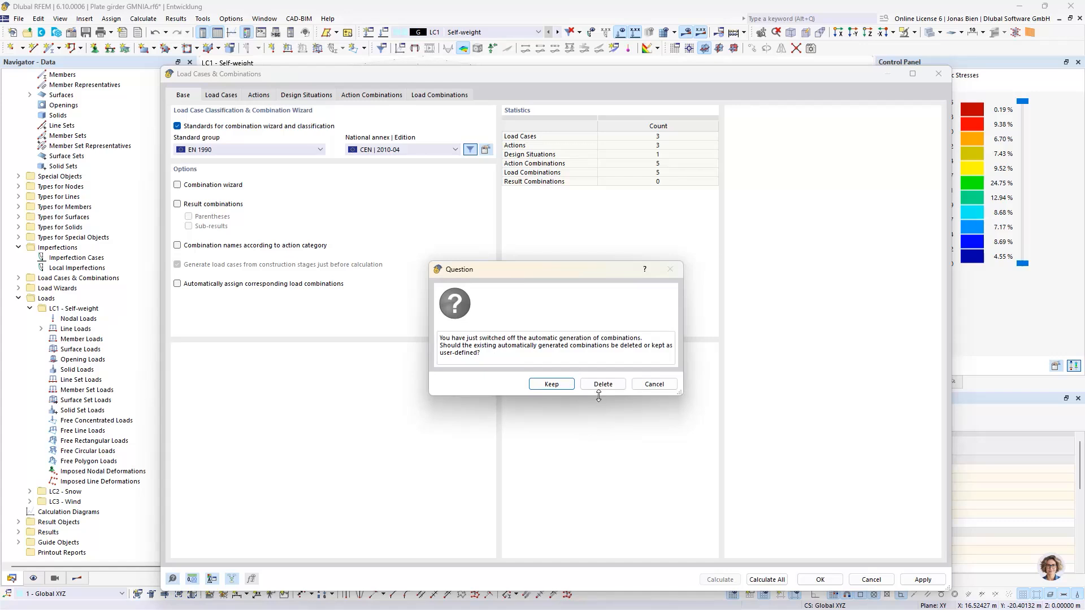
left_click(551, 384)
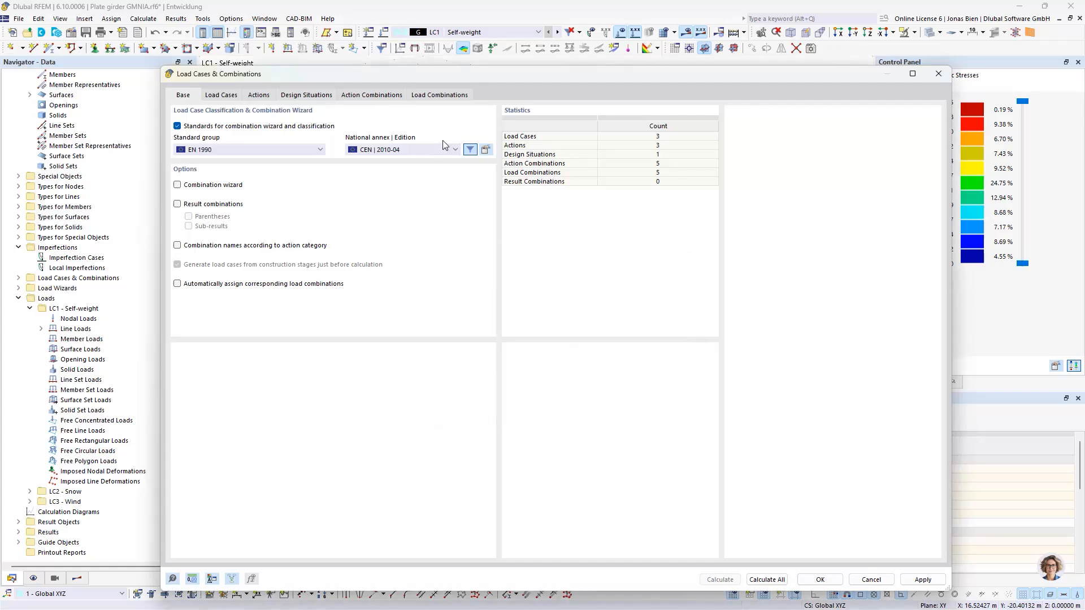
Delete load combinations CO1, CO2, CO4 and CO5, leaving only CO3 (1.35 * LC1 + 1.50 * LC2 + 0.90 * LC3).
left_click(310, 95)
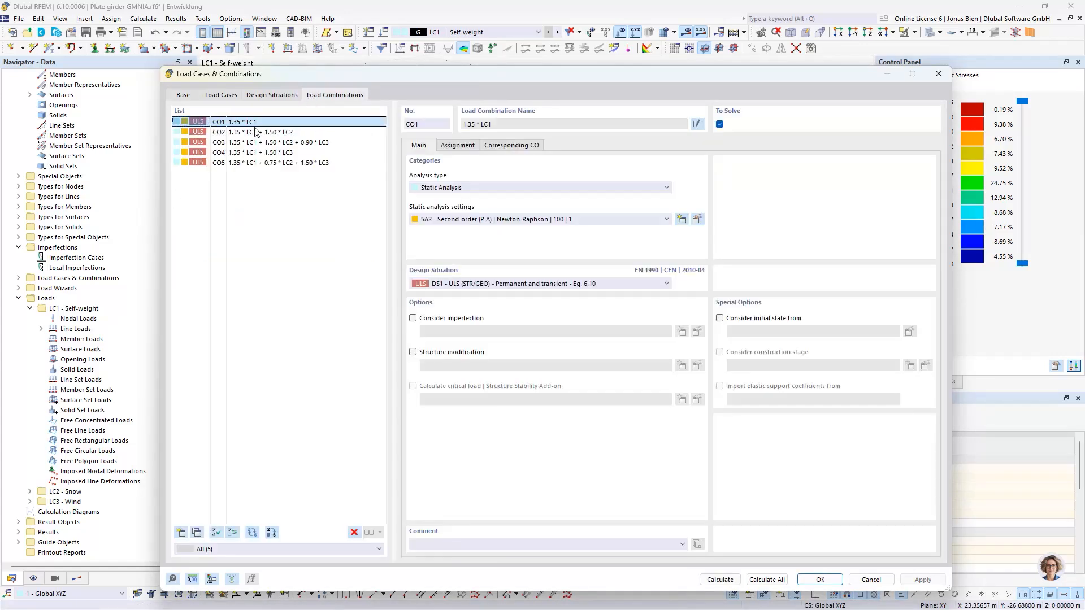
left_click(237, 134)
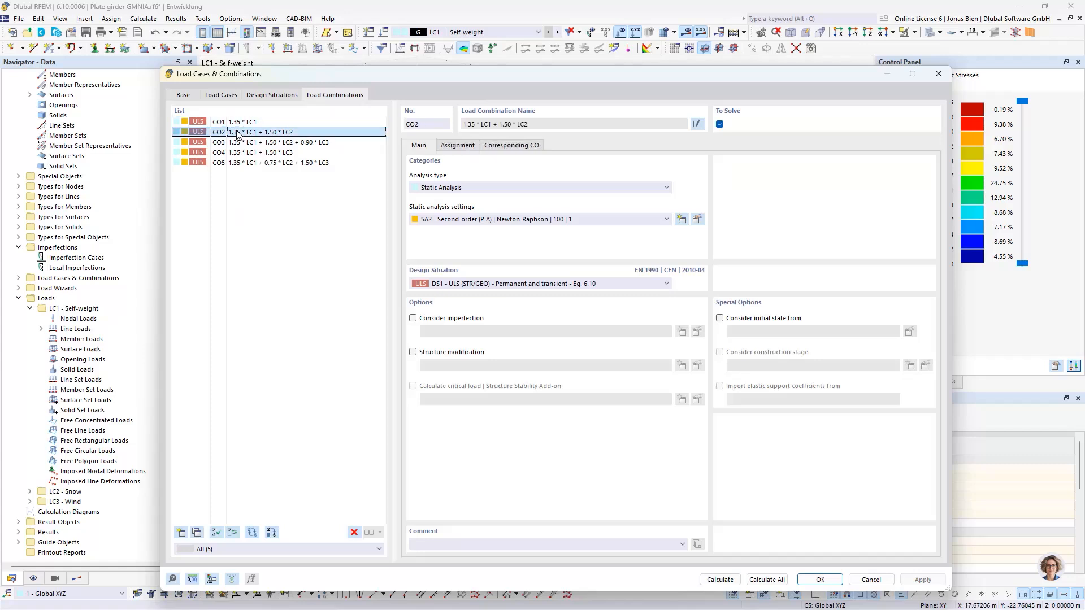
left_click(234, 125)
left_click(233, 133, "ctrl")
left_click(232, 152, "ctrl")
left_click(232, 163, "ctrl")
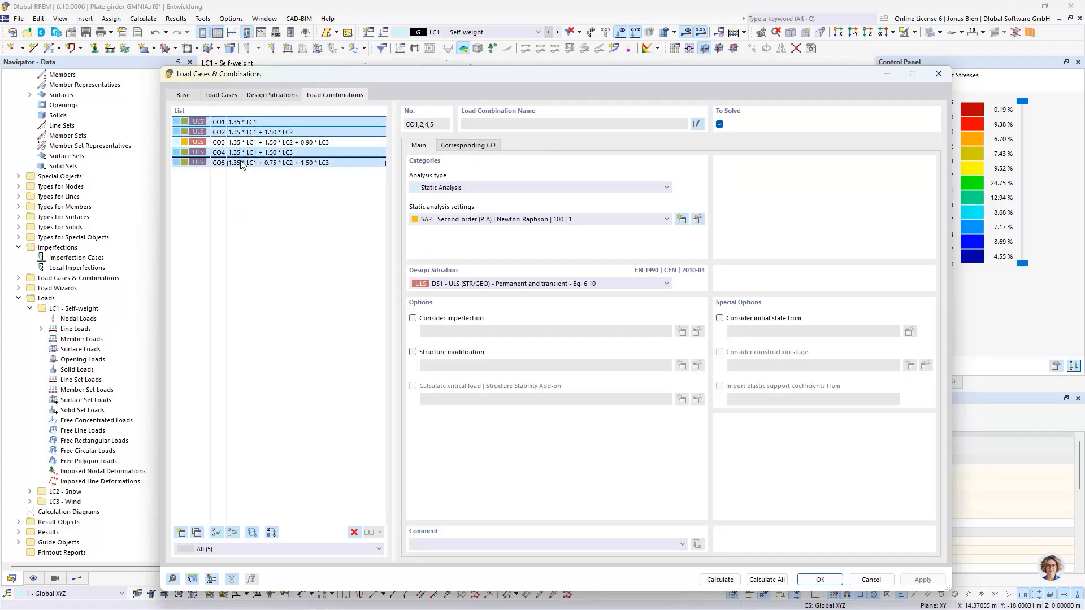
left_click(354, 533)
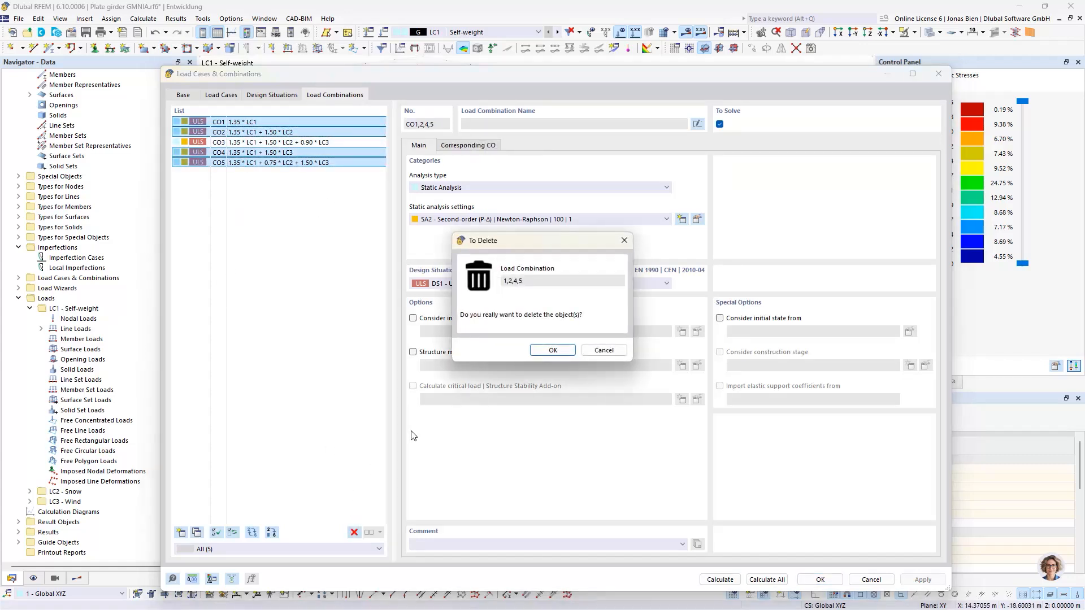
left_click(546, 351)
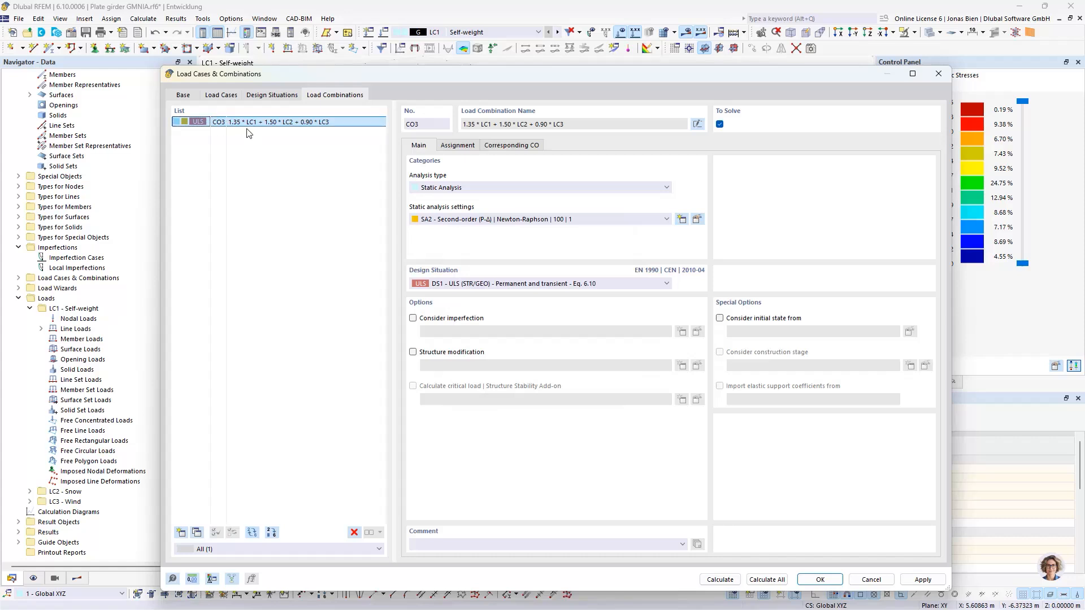
Set CO3's static analysis settings to SA1 - Geometrically linear, confirm the load cases dialog and view the combined loads on the girder.
left_click(479, 218)
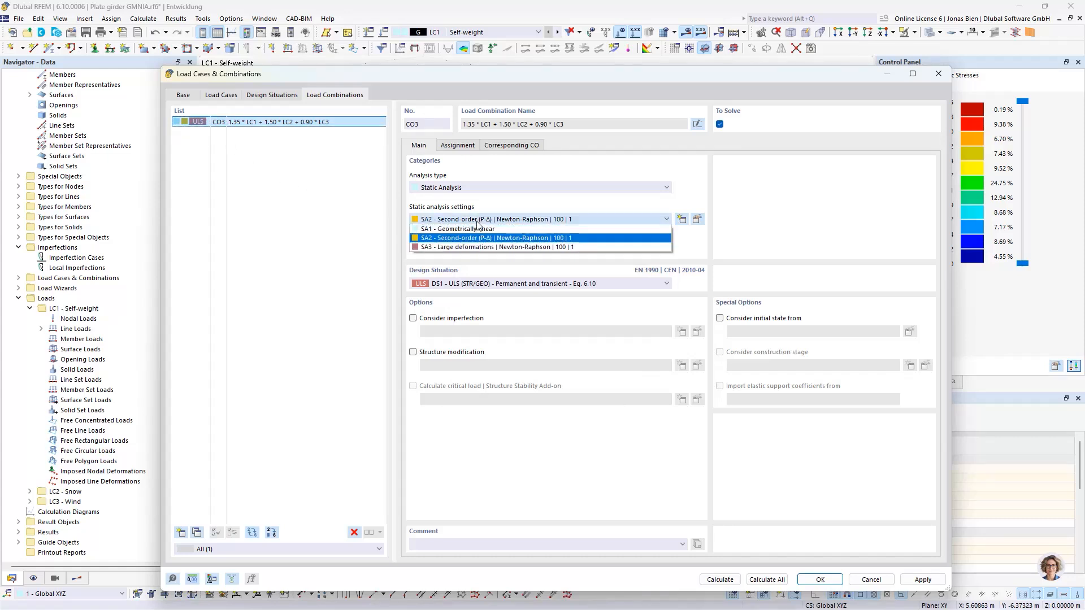
left_click(472, 230)
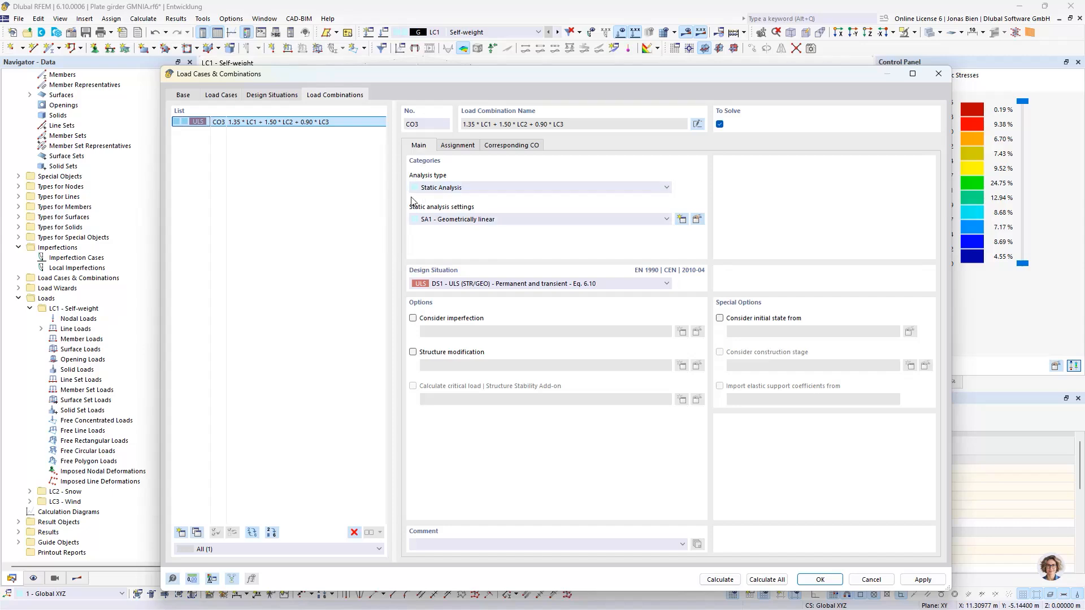
key("Return")
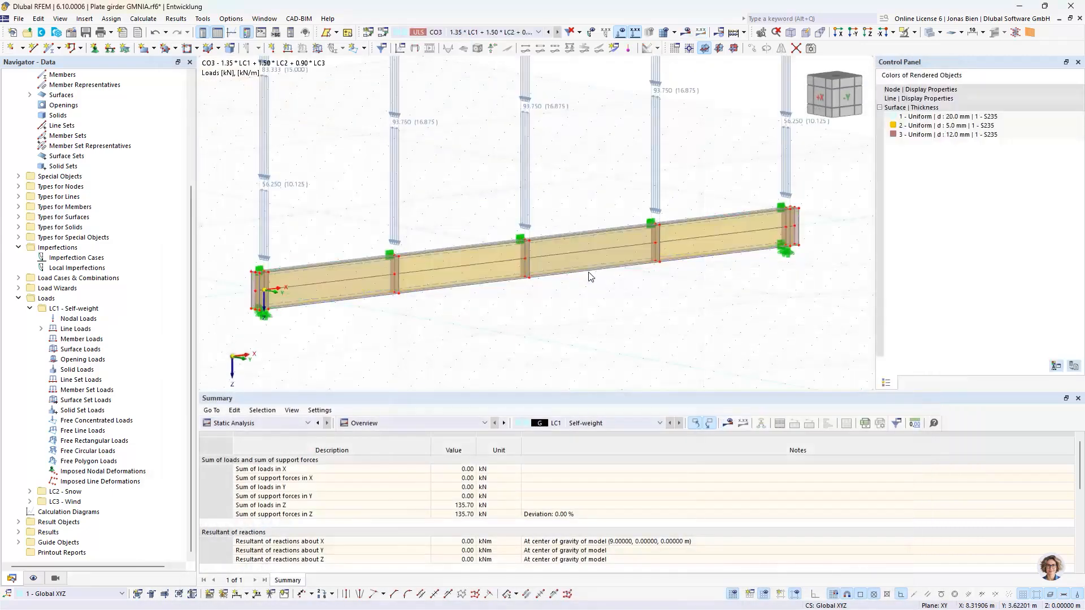
middle_click_drag(596, 330, 593, 351)
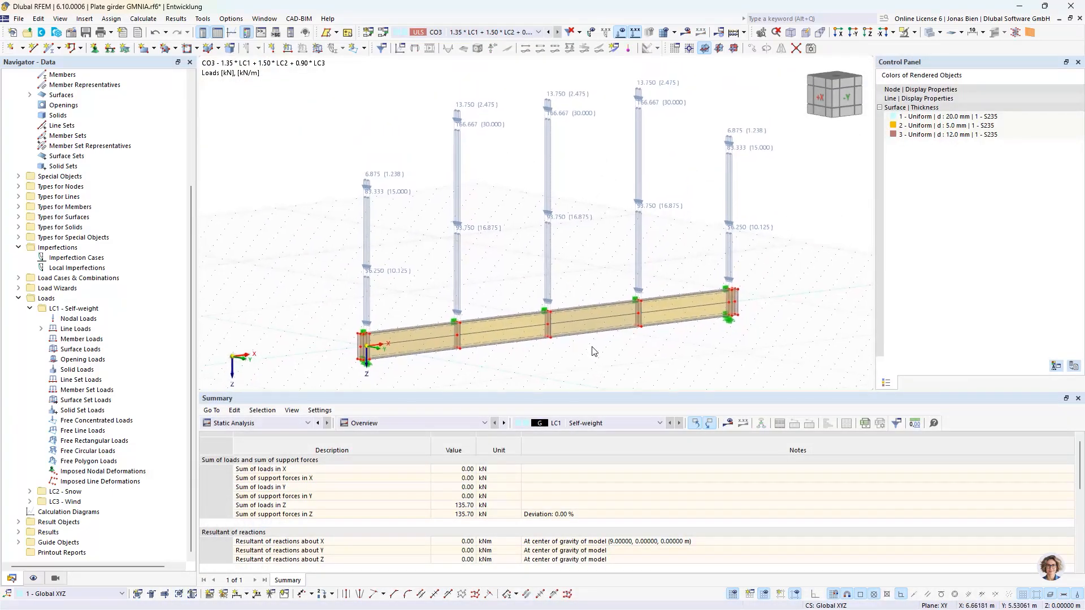
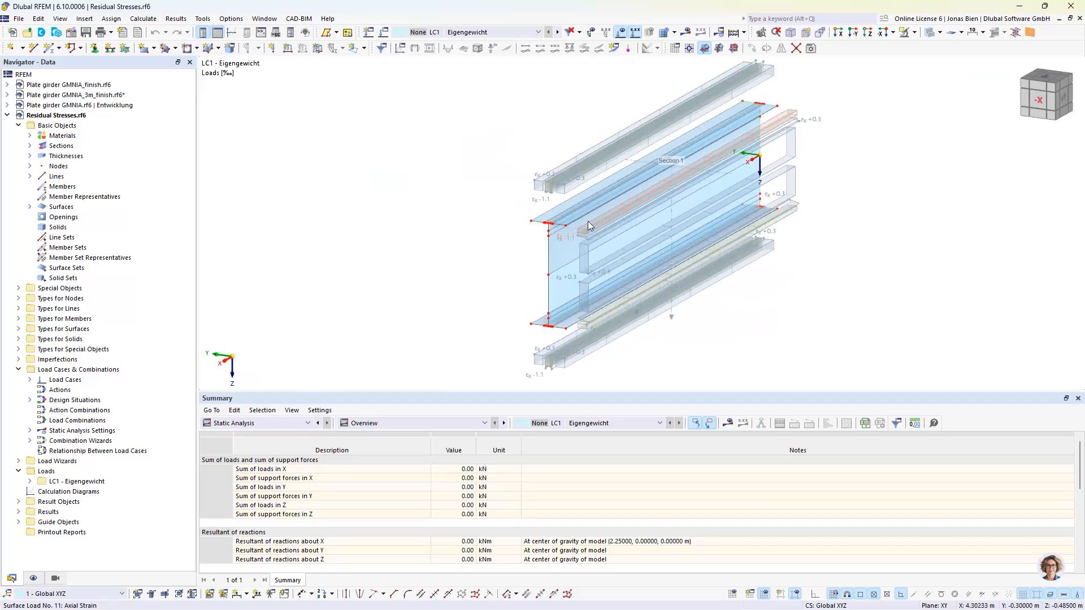
Examine the axial strain surface loads near the web-to-flange junction in the Residual Stresses.rf6 model.
mouse_move(587, 230)
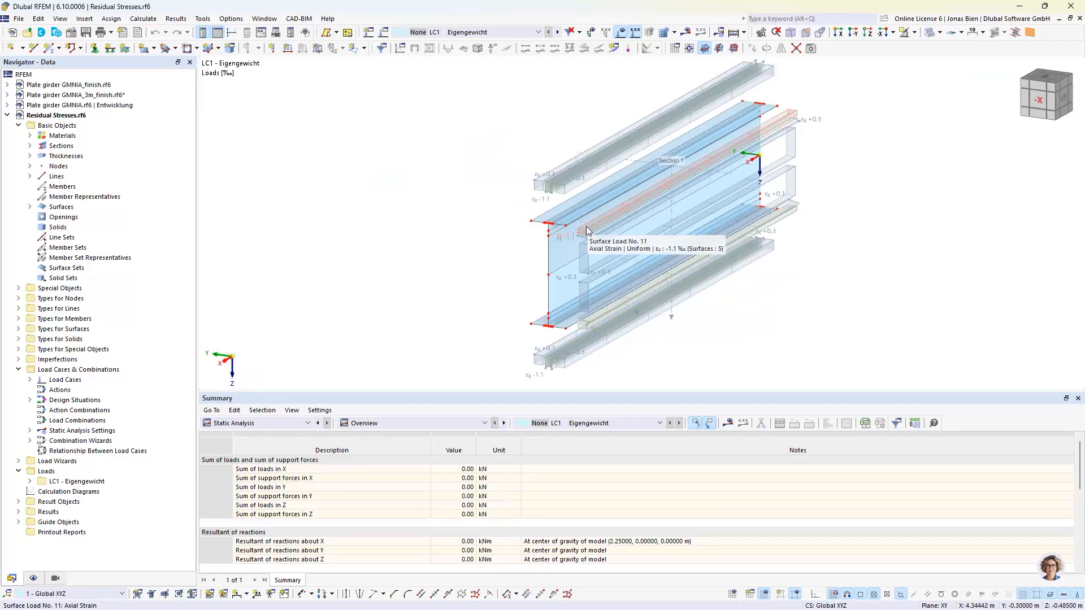
scroll(587, 230, "up", 5)
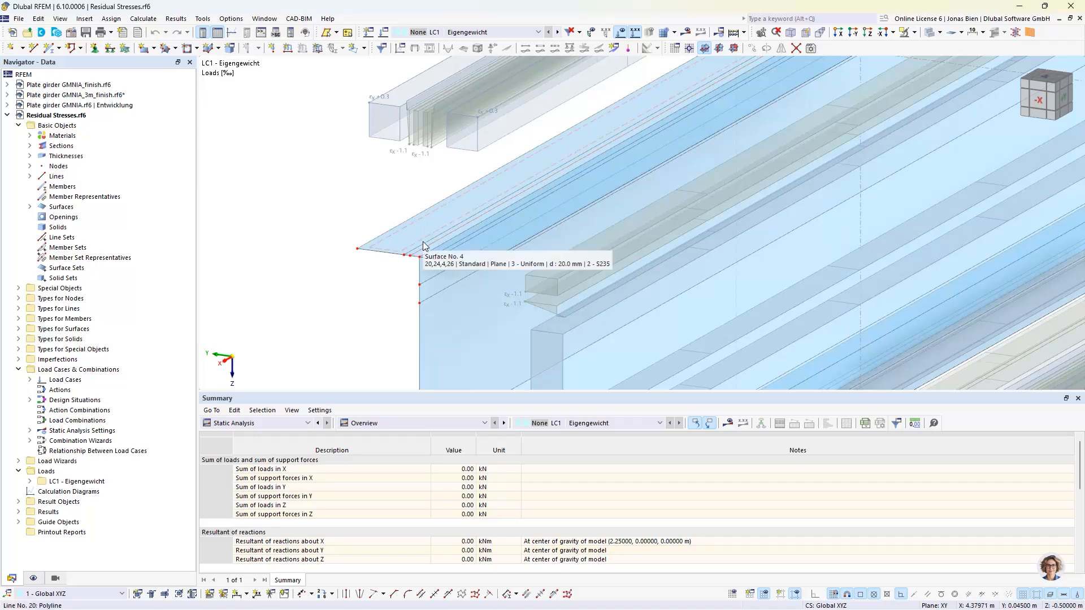
Open the axial strain load on top-flange surface 4 and review its load type and load distribution options.
scroll(492, 209, "down", 1)
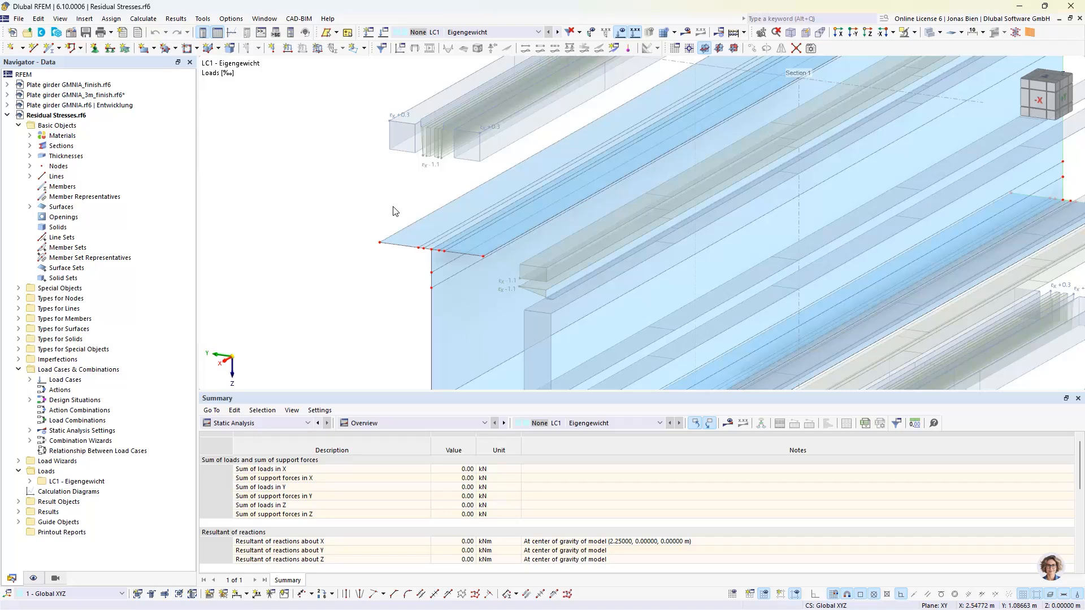
scroll(641, 212, "down", 1)
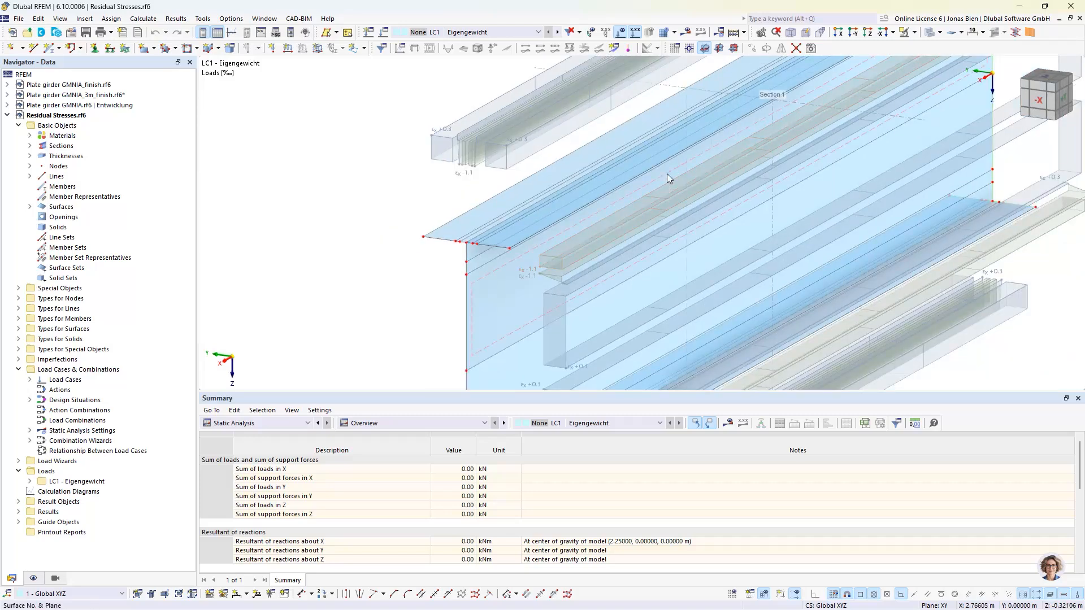
mouse_move(664, 176)
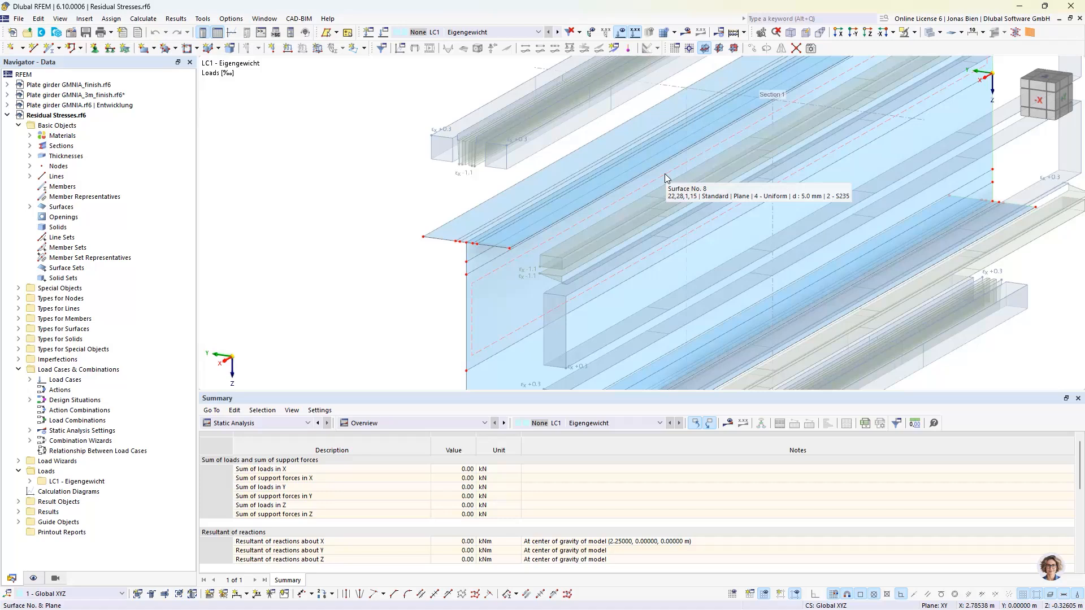
middle_click_drag(564, 185, 580, 181)
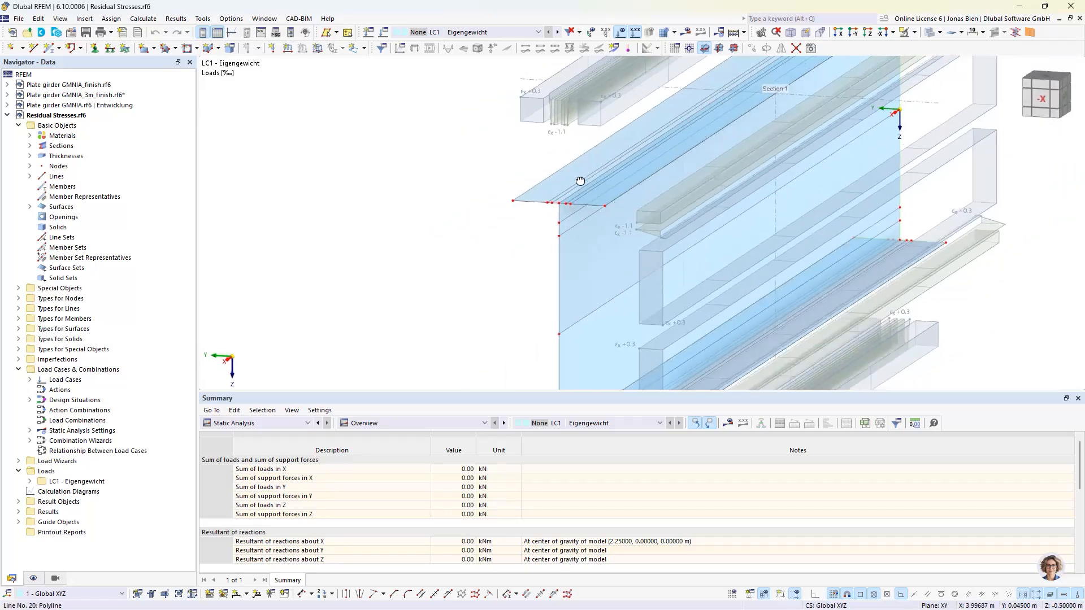
scroll(580, 180, "up", 2)
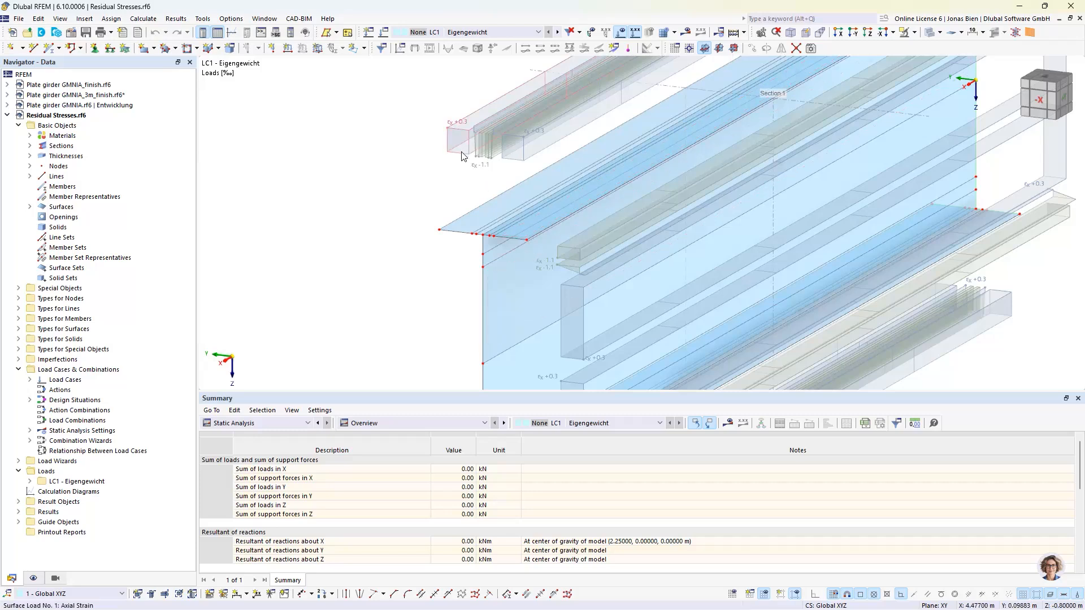
mouse_move(462, 156)
double_click(463, 157)
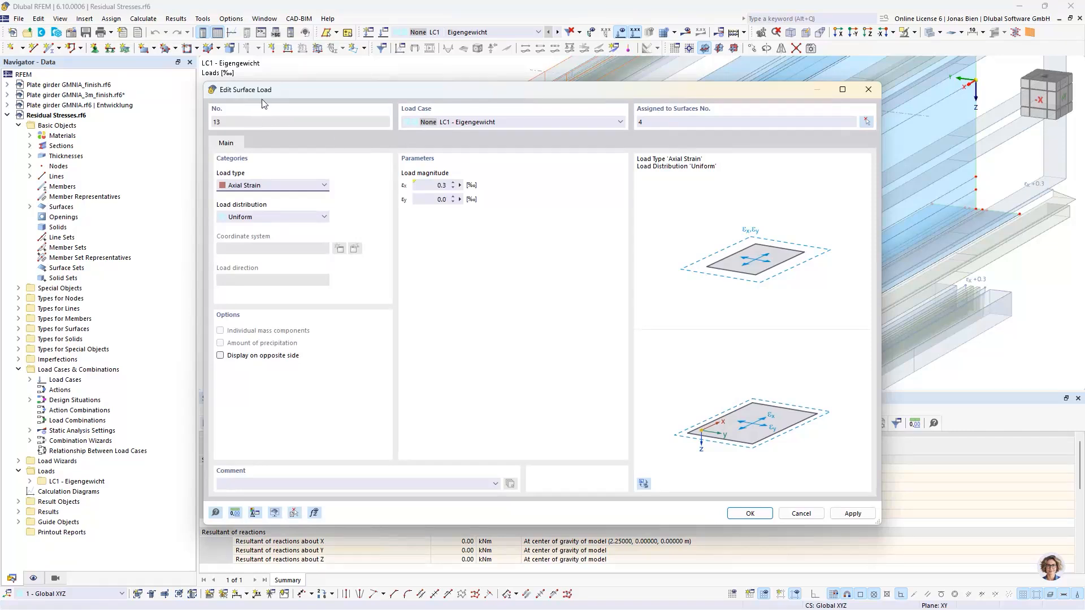
left_click(270, 185)
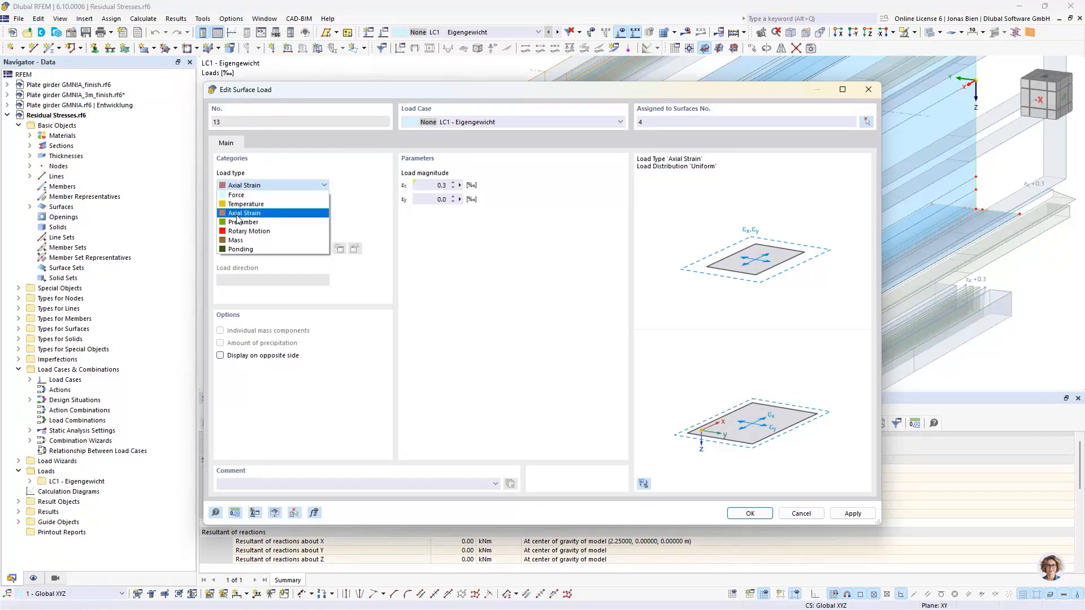
left_click(269, 185)
left_click(260, 216)
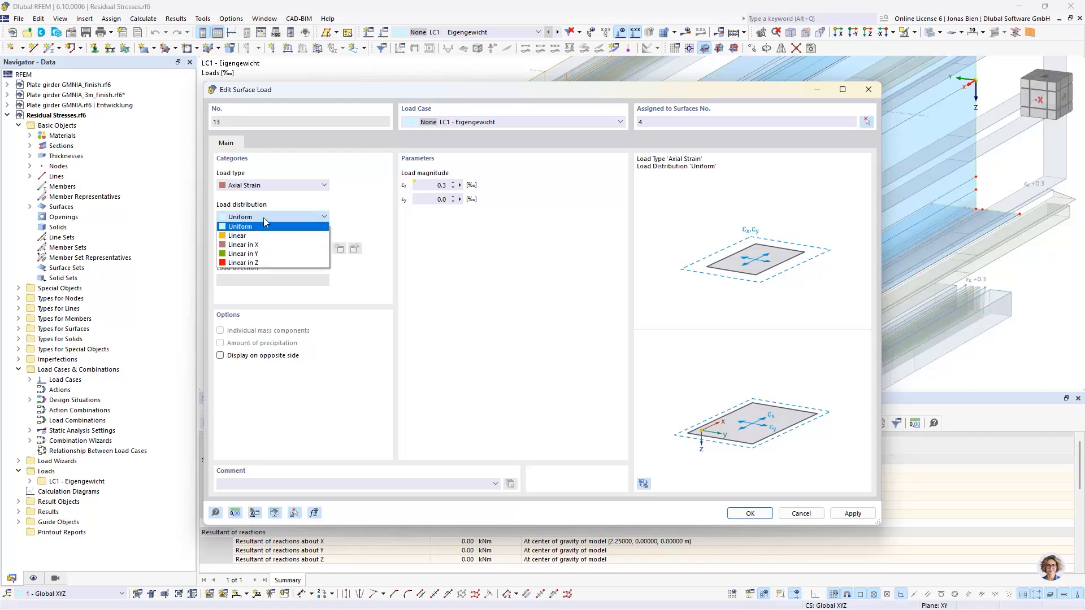
left_click(263, 219)
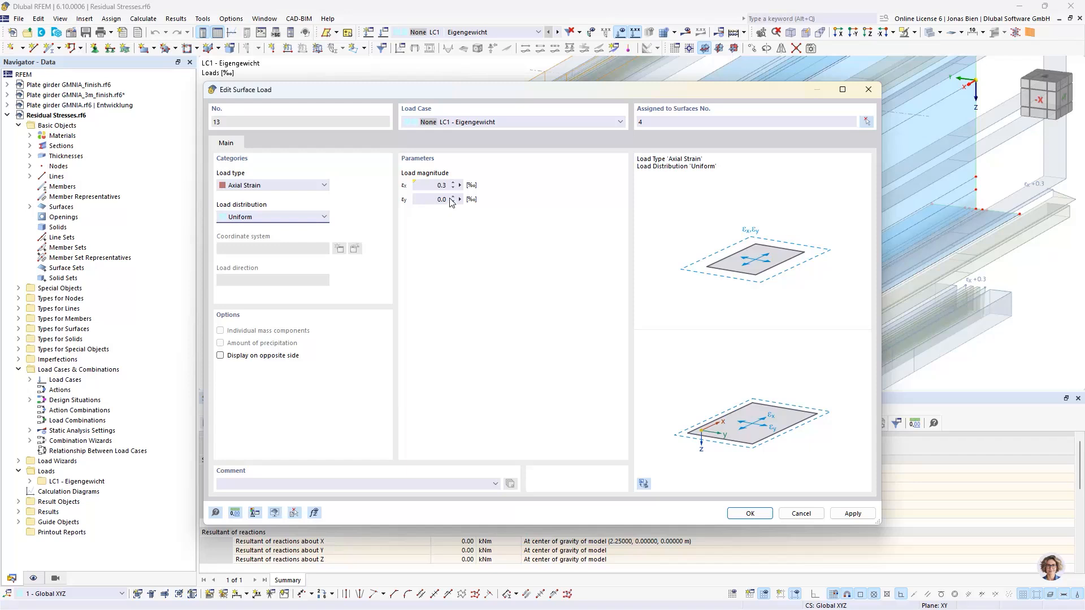
left_click_drag(510, 89, 508, 199)
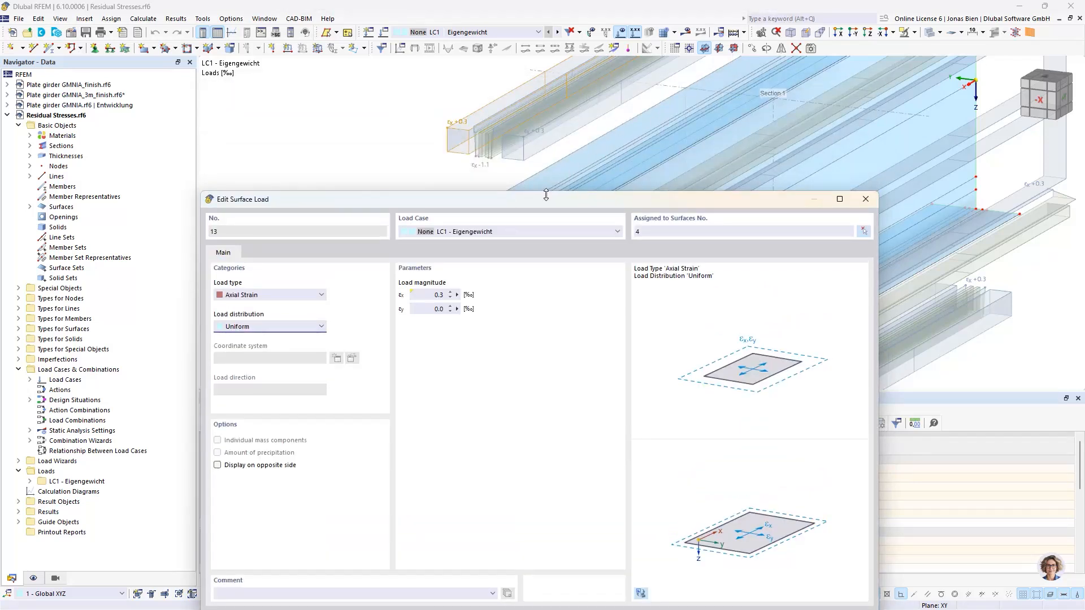
Inspect the formula behind the εx magnitude of surface 4's strain load and close the load without applying changes.
left_click(457, 295)
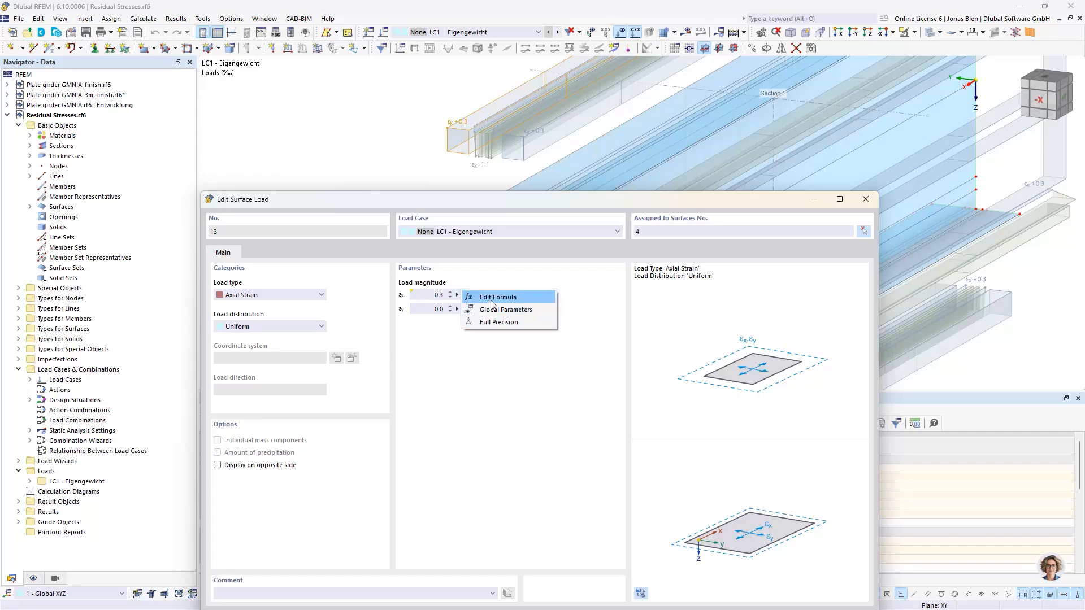
left_click(493, 299)
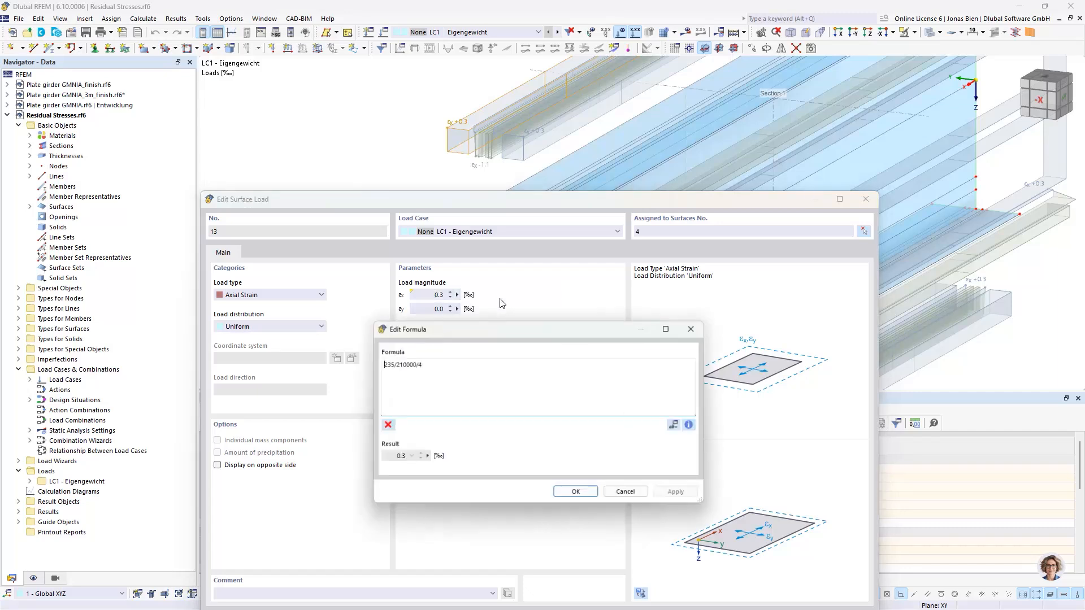
left_click_drag(380, 363, 394, 362)
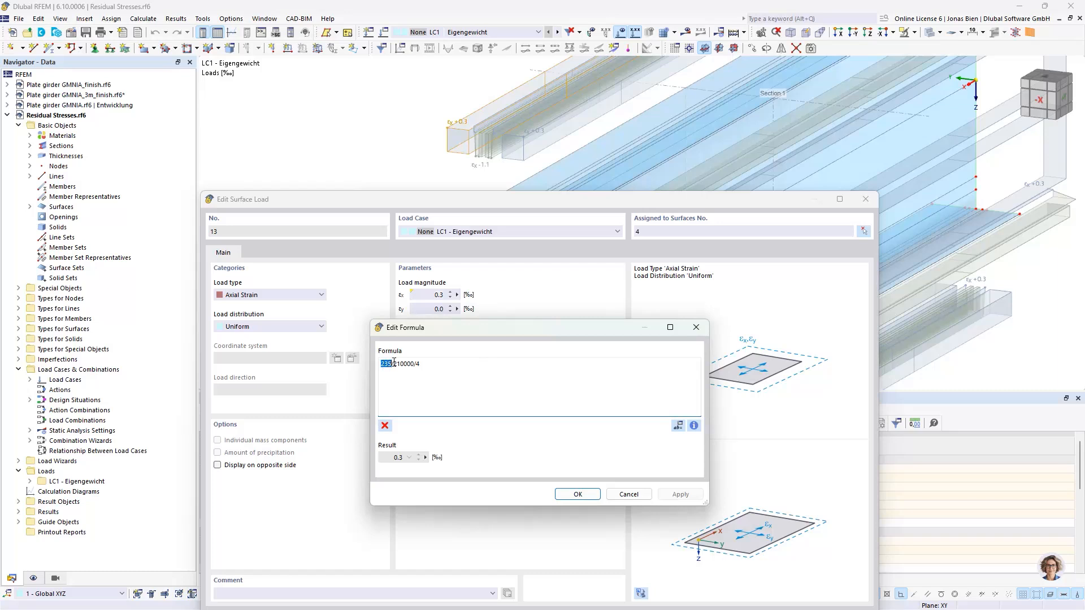
double_click(406, 363)
double_click(417, 363)
left_click(629, 494)
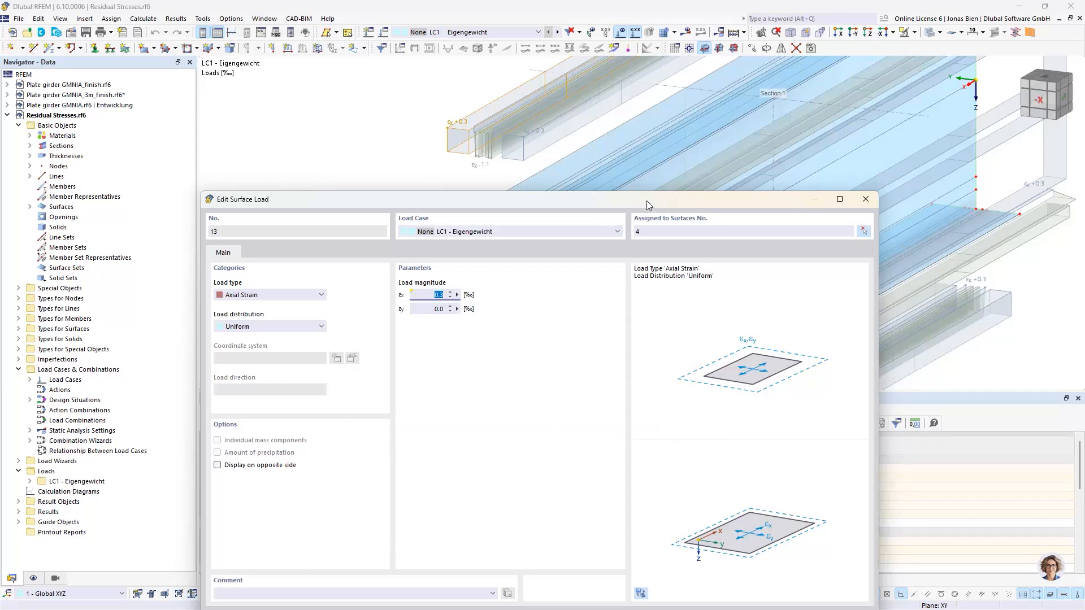
left_click_drag(646, 201, 645, 232)
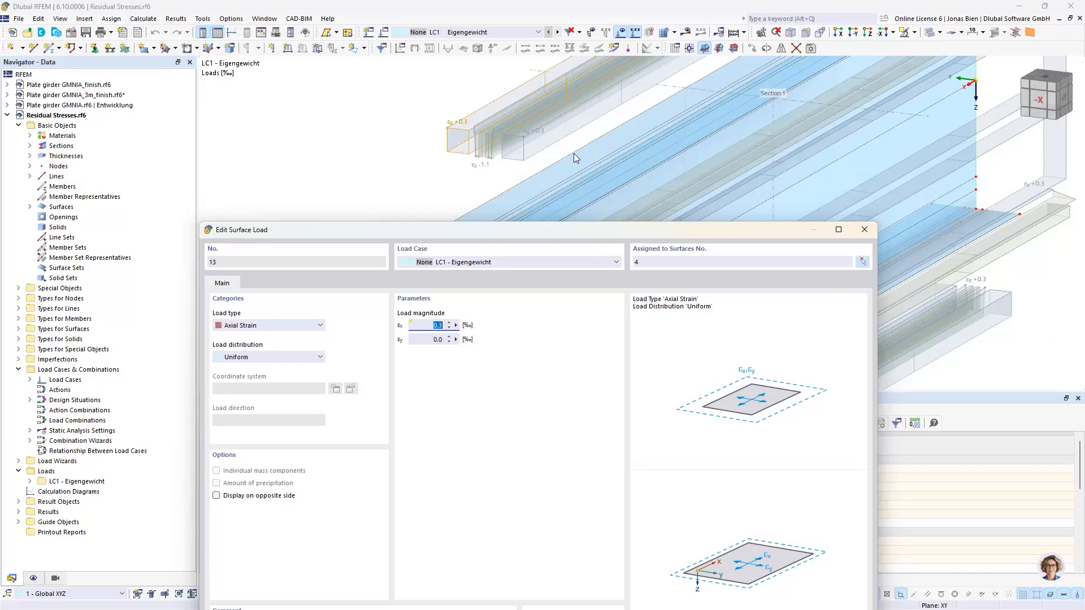
left_click(863, 230)
left_click(587, 498)
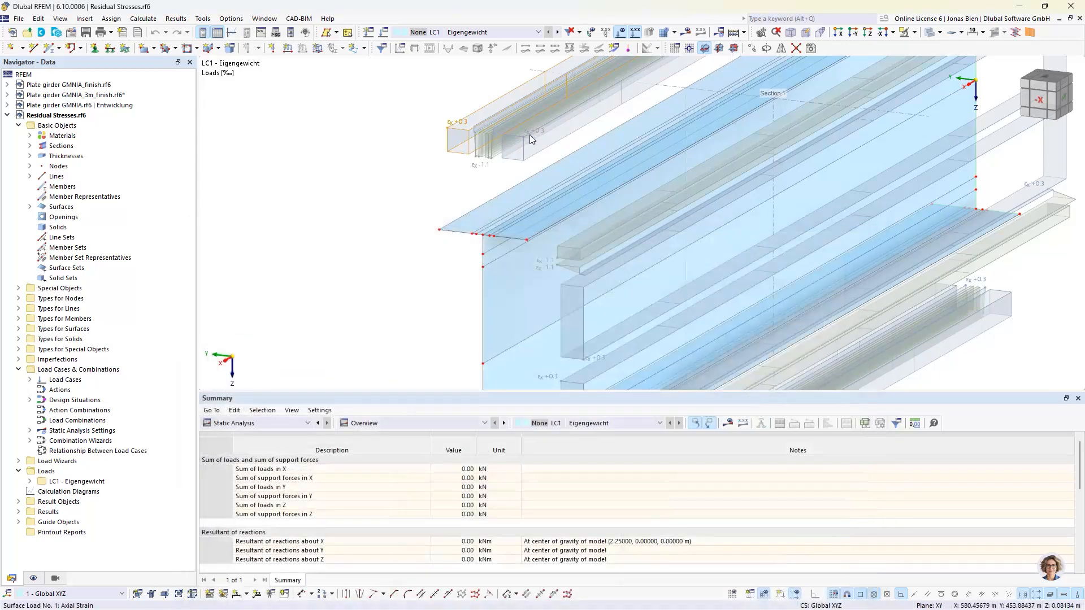
Inspect the uniform axial strain load on surface 1 and the linear one on surface 3, applying no changes.
scroll(508, 148, "up", 4)
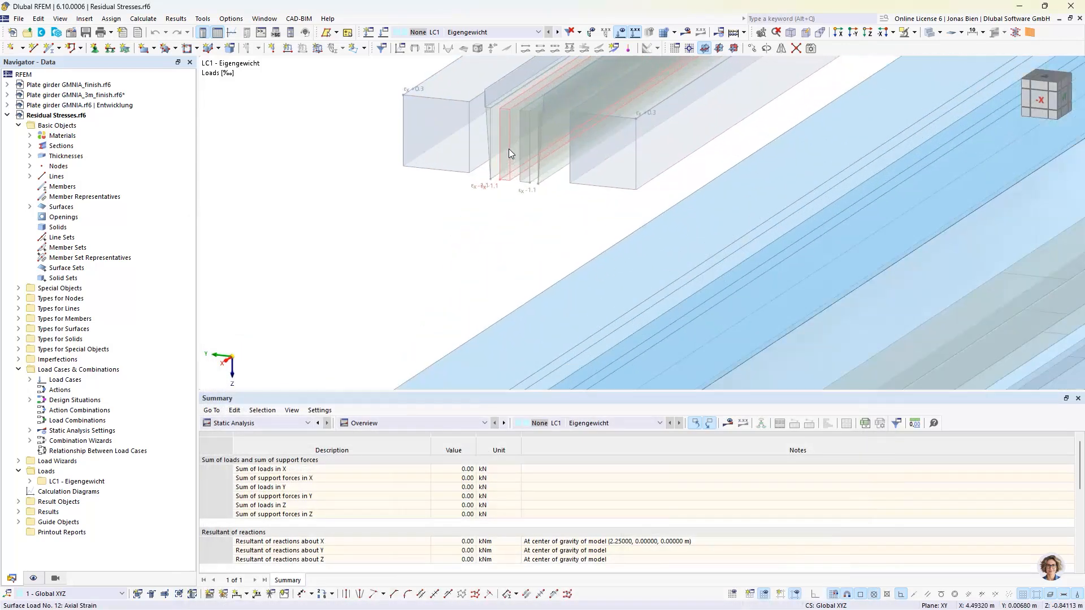
middle_click_drag(508, 148, 598, 135)
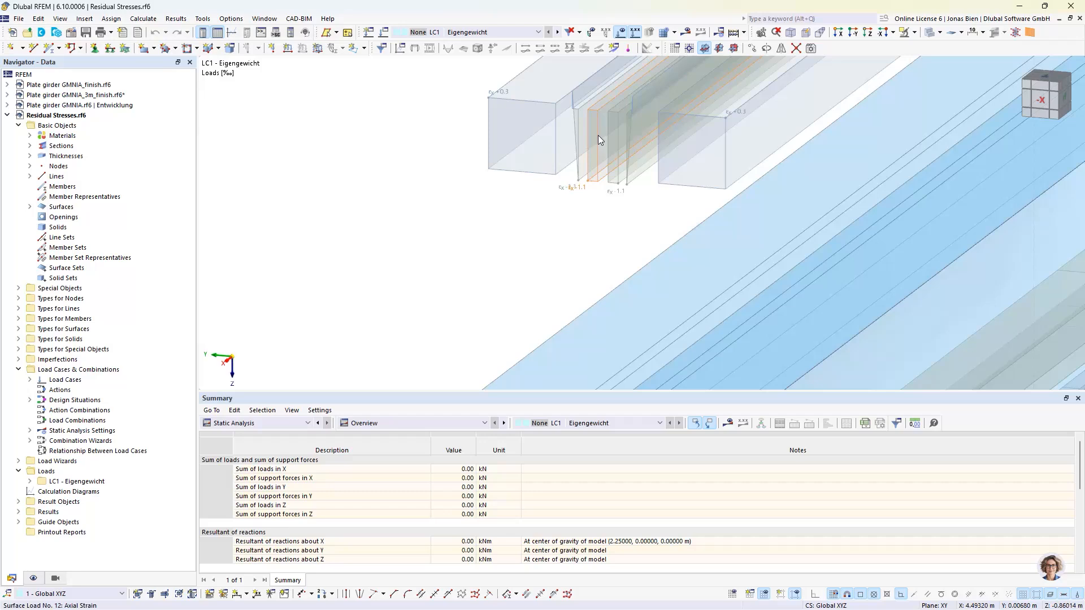
double_click(587, 146)
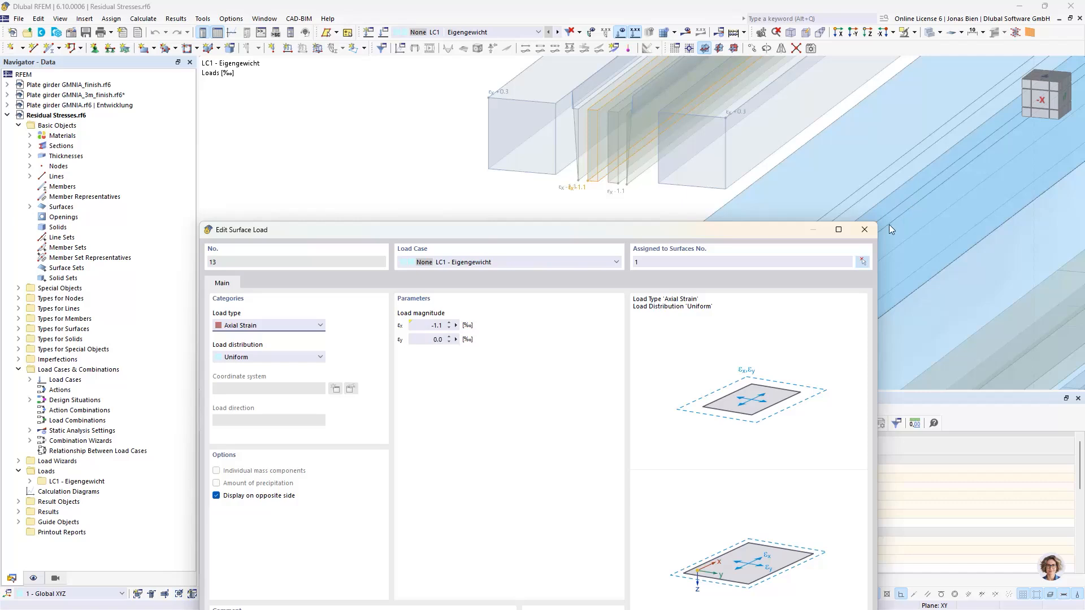
left_click(864, 229)
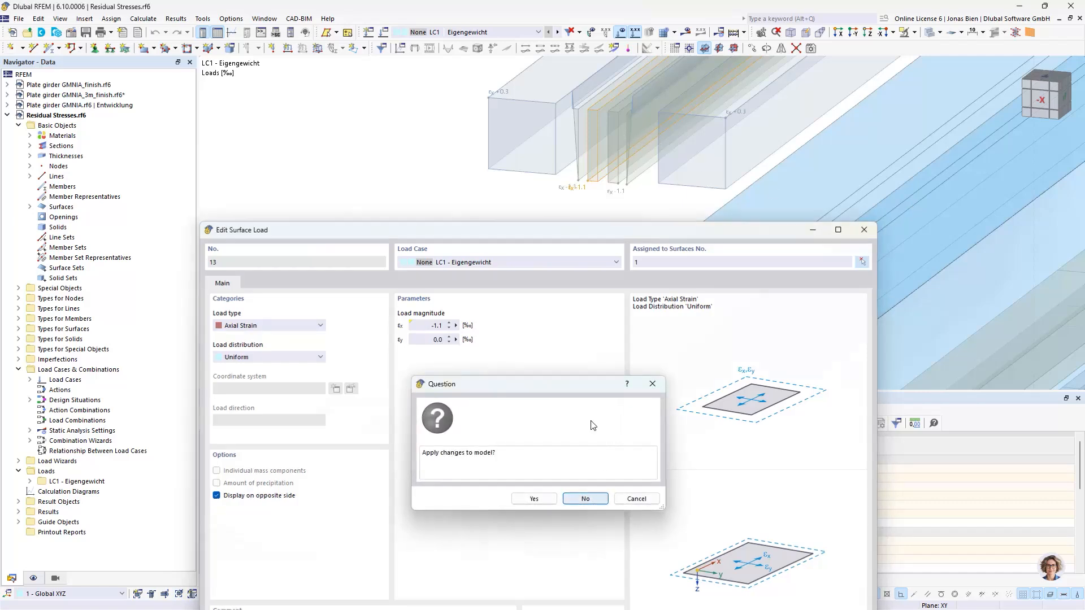
left_click(588, 498)
double_click(581, 150)
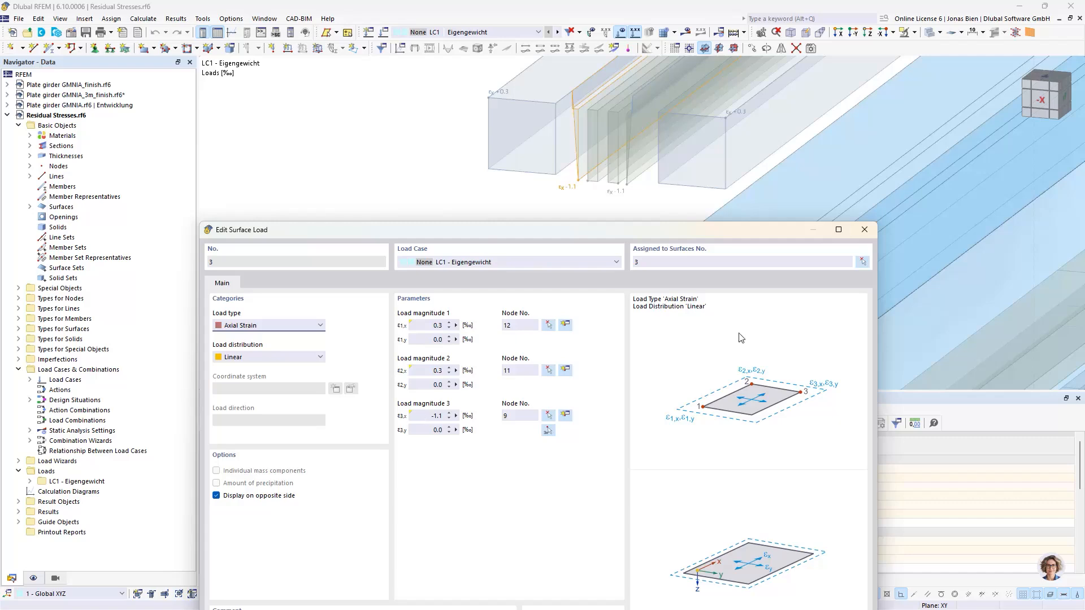
left_click(863, 230)
Examine the residual strain load distribution across the girder's cross-section in the -X view and in perspective.
scroll(820, 260, "down", 3)
middle_click_drag(808, 255, 840, 232)
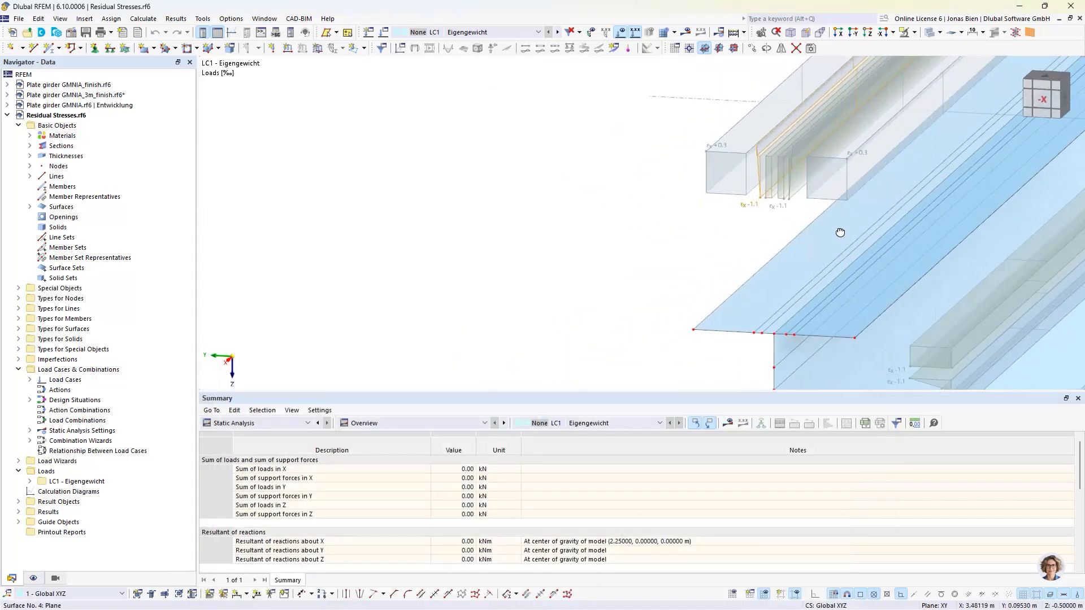
left_click(1042, 100)
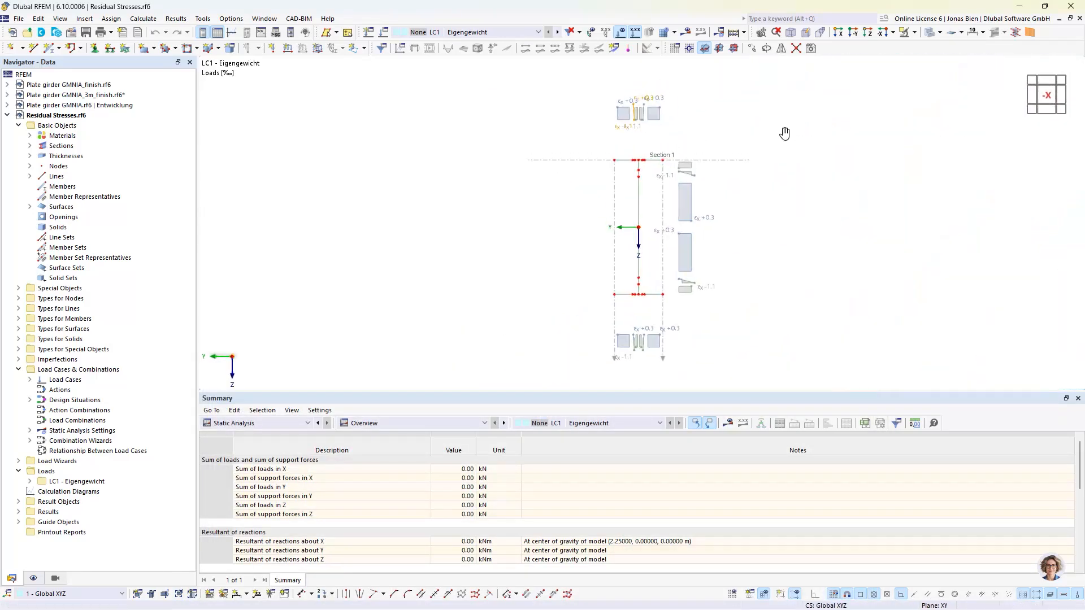
middle_click_drag(784, 134, 760, 198)
scroll(625, 198, "up", 8)
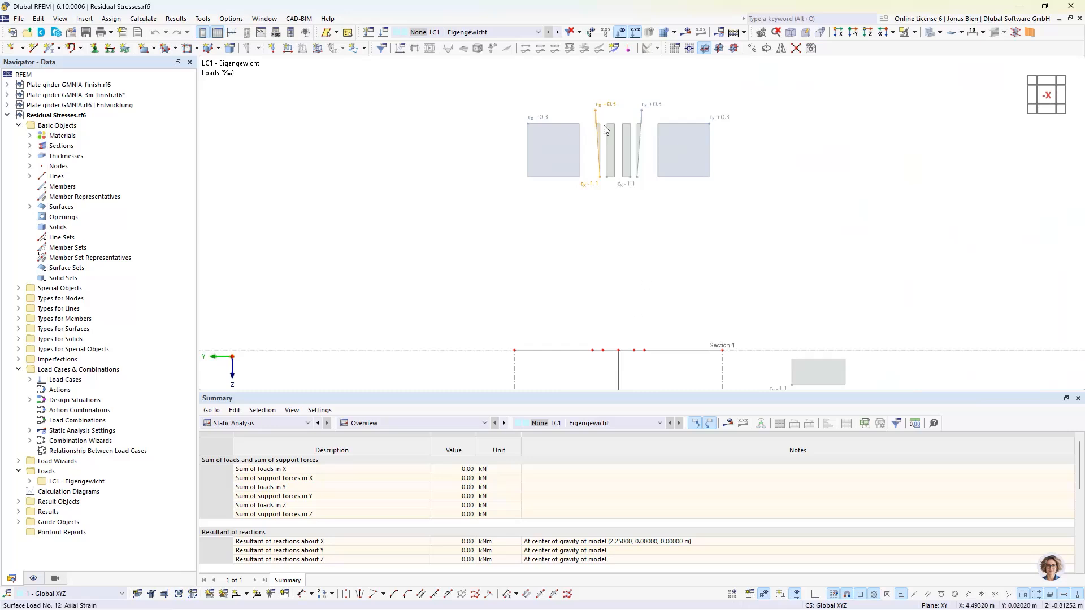
scroll(875, 238, "down", 7)
middle_click_drag(913, 300, 881, 273)
middle_click_drag(911, 308, 911, 236)
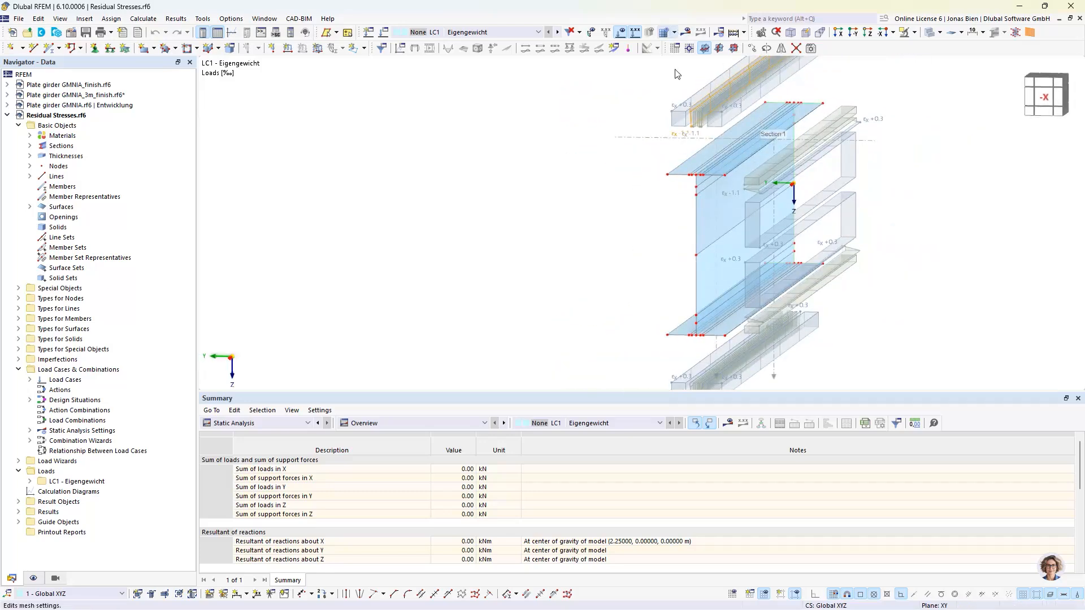
Check the target length of finite elements in the mesh settings and close them unchanged.
scroll(701, 180, "up", 5)
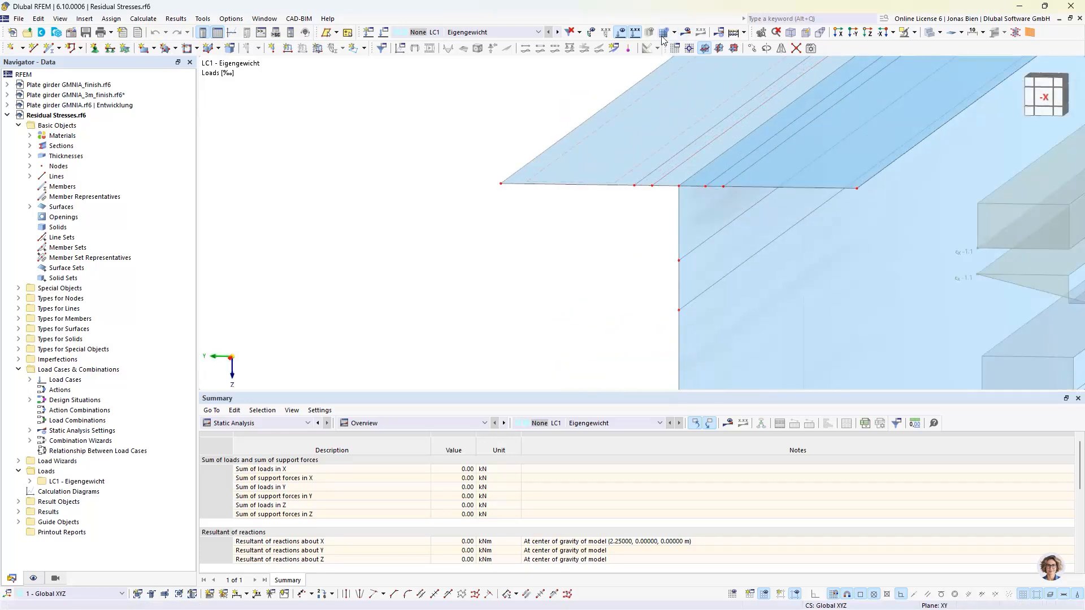
left_click(674, 32)
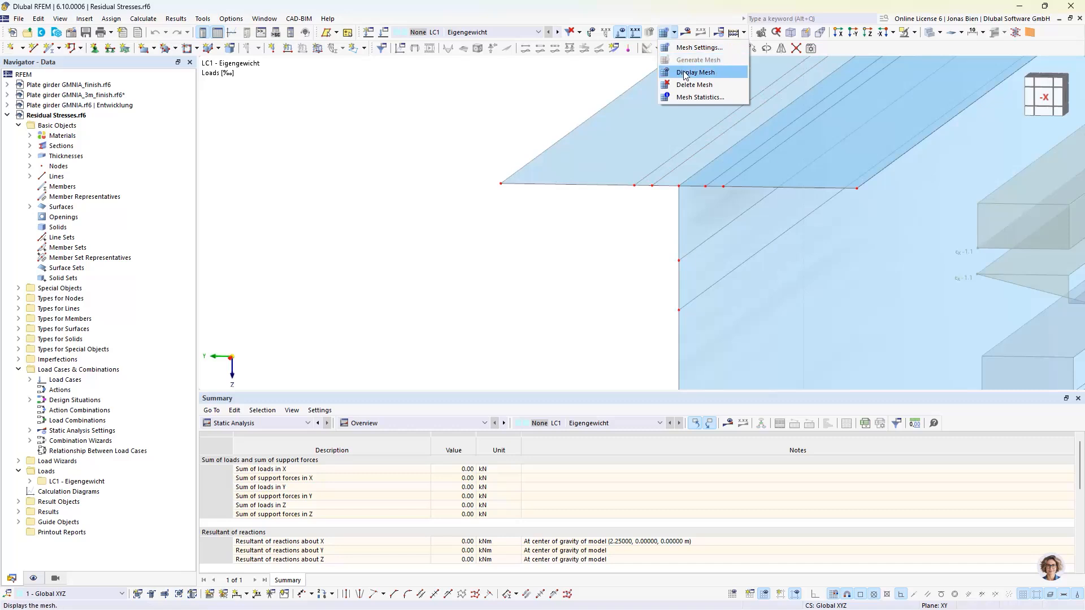
left_click(699, 47)
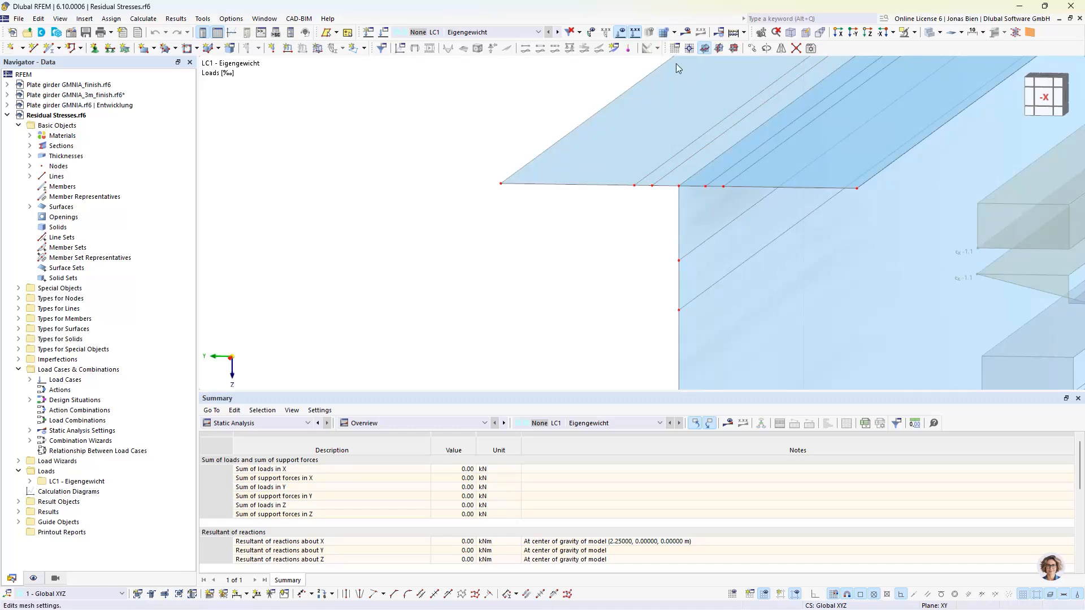
left_click(355, 149)
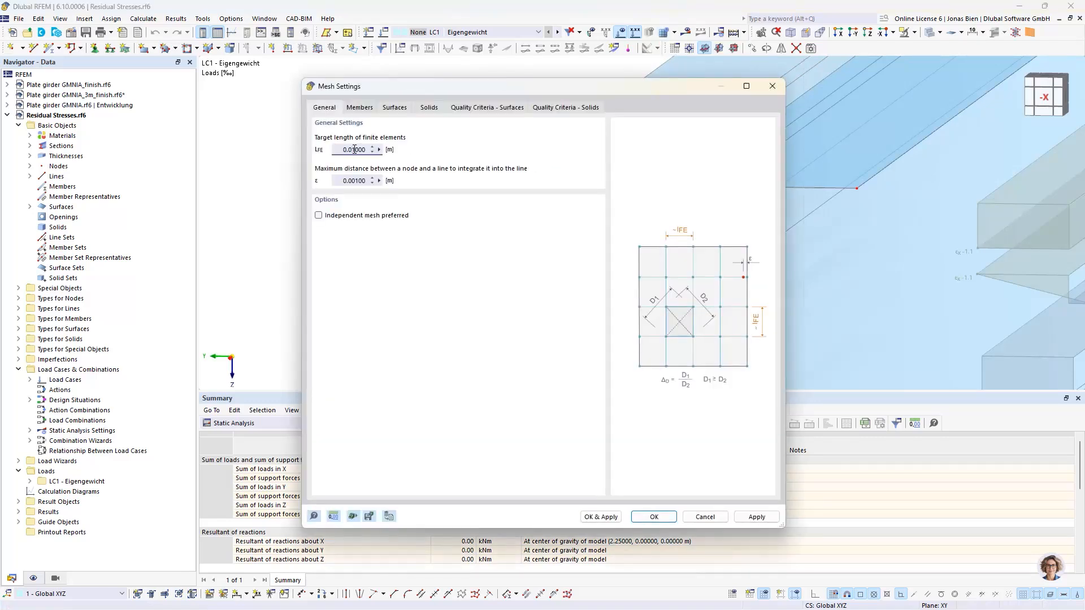
left_click_drag(352, 149, 357, 151)
left_click(771, 86)
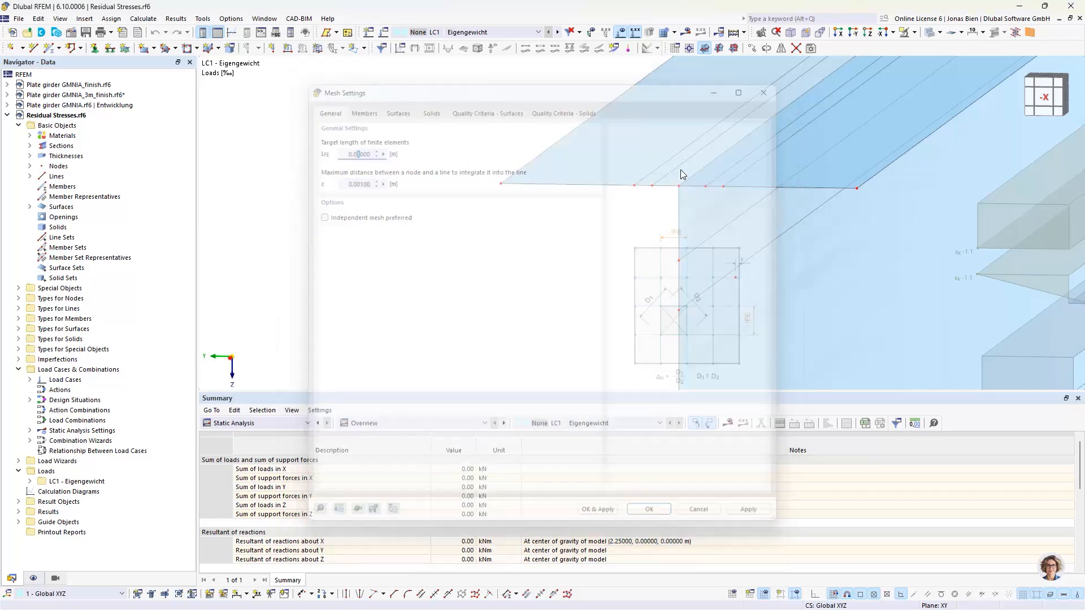
Display the finite element mesh and select surface 3, the narrow top-flange strip beside the web, to examine its element division.
left_click(674, 32)
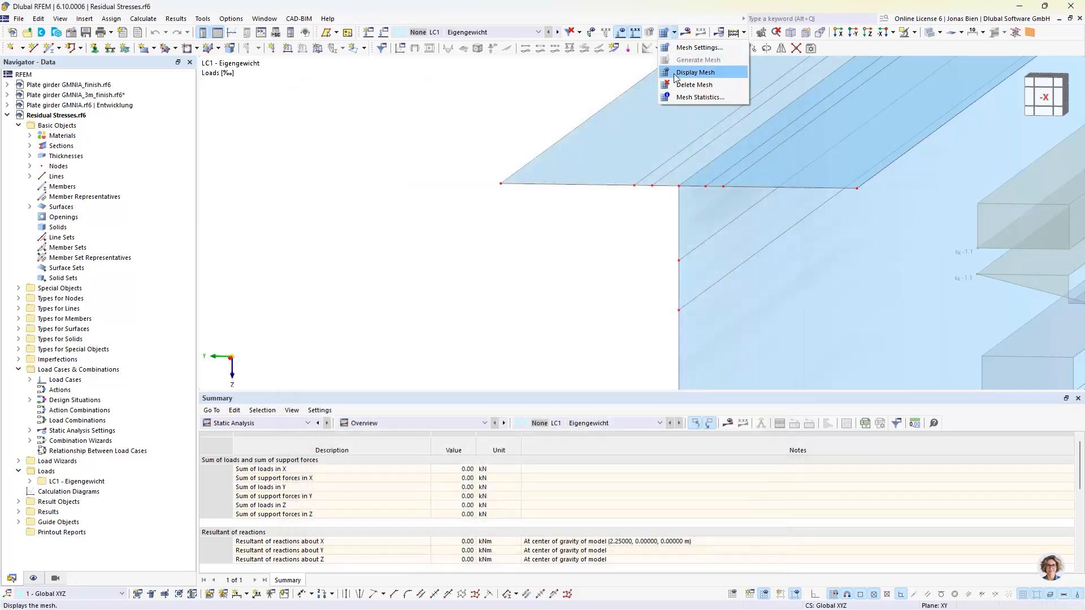
left_click(675, 72)
scroll(648, 187, "up", 5)
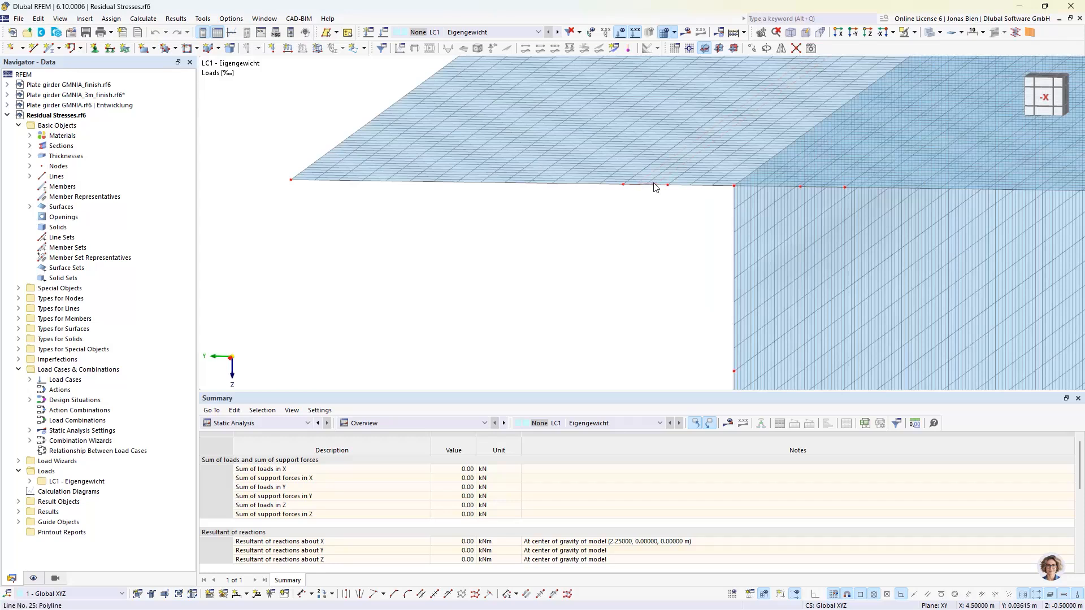
left_click(651, 178)
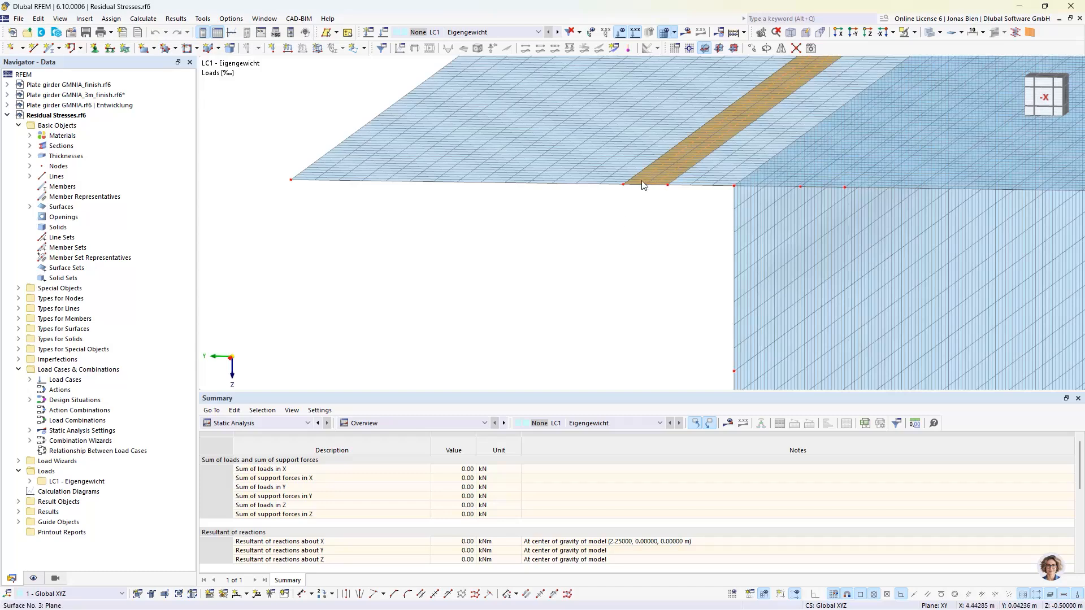
scroll(634, 209, "down", 1)
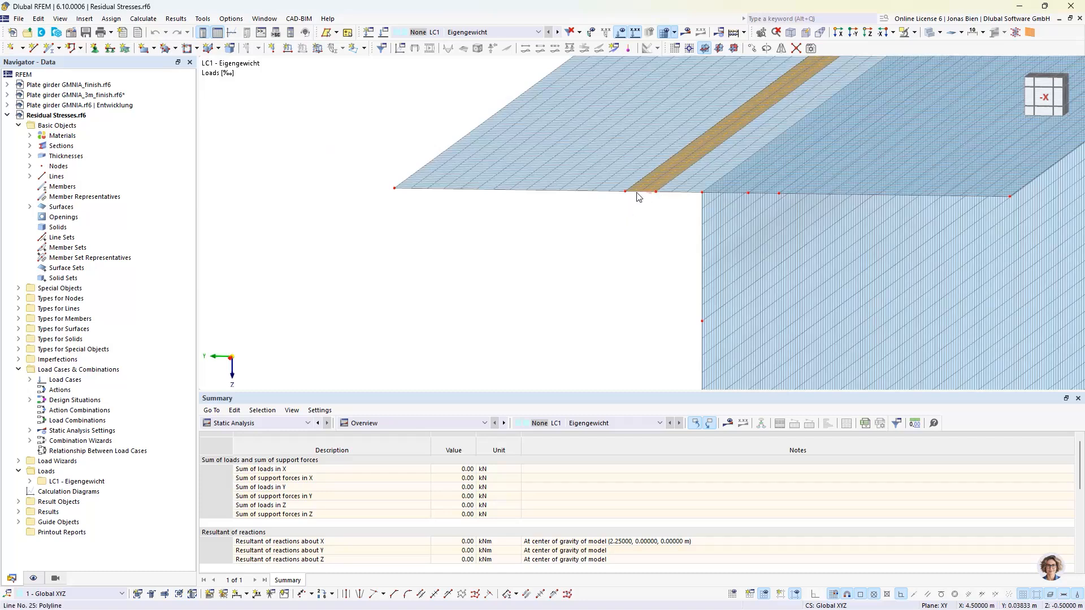
scroll(639, 204, "down", 3)
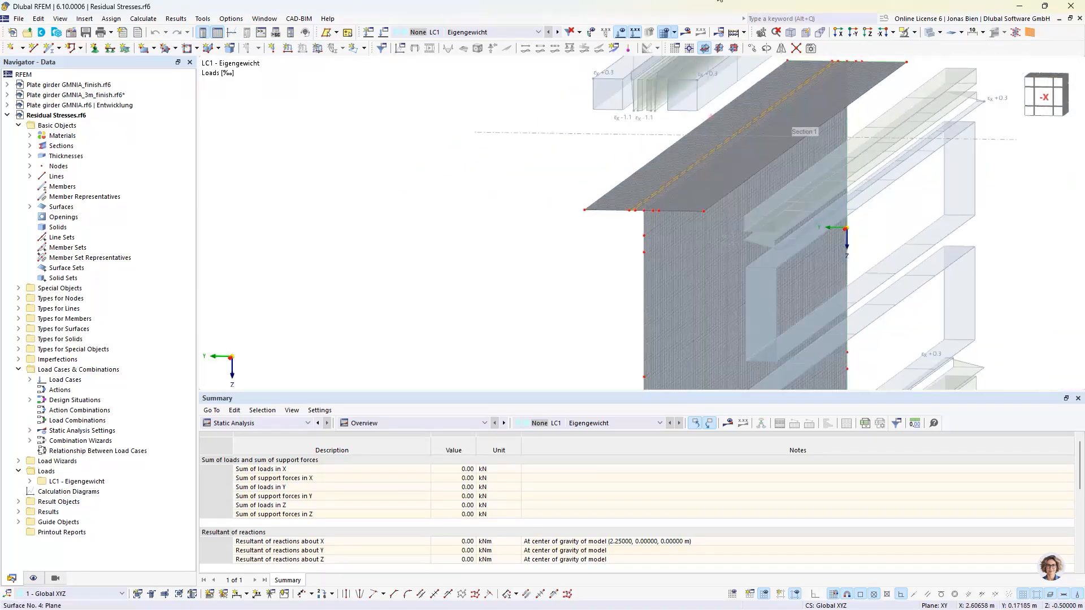
Hide the loads and the finite element mesh, and display the axial stress σx,+ results on the girder's surfaces in perspective.
left_click(622, 32)
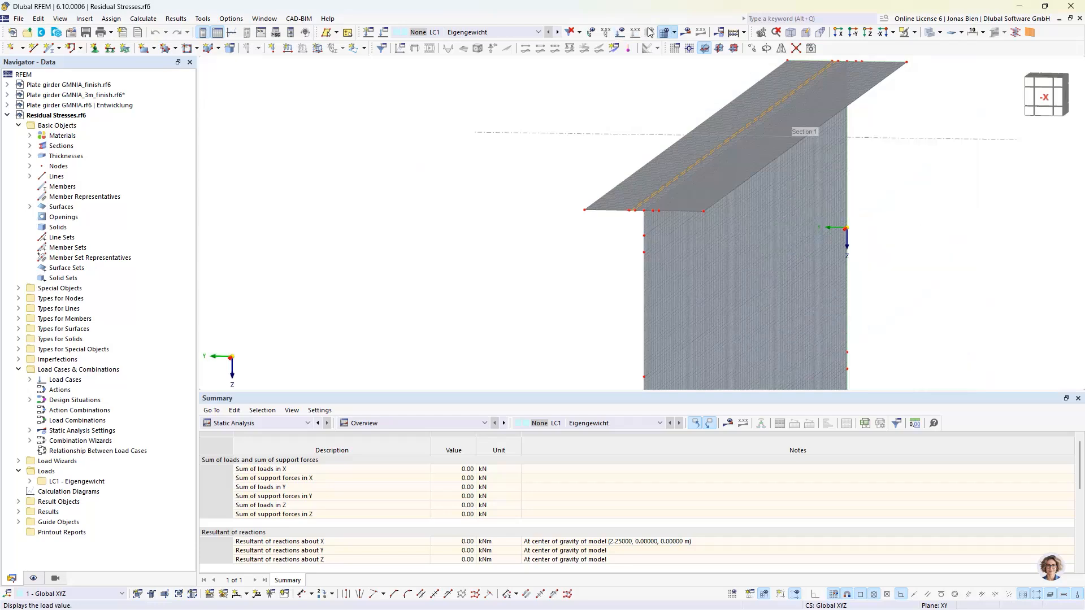
left_click(675, 33)
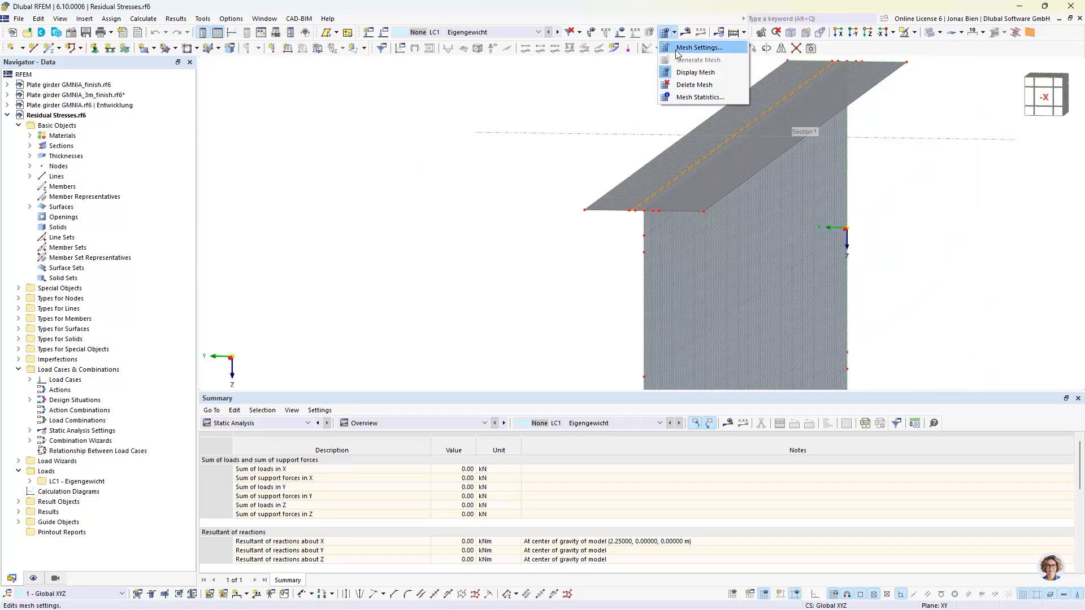
left_click(685, 72)
left_click(685, 33)
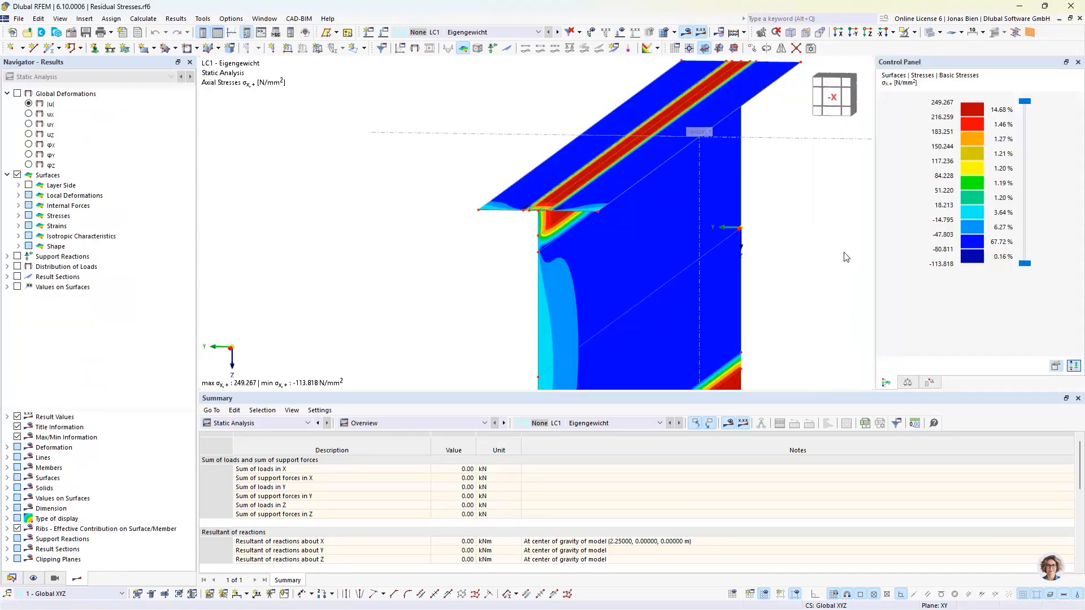
middle_click_drag(846, 257, 486, 229, "ctrl")
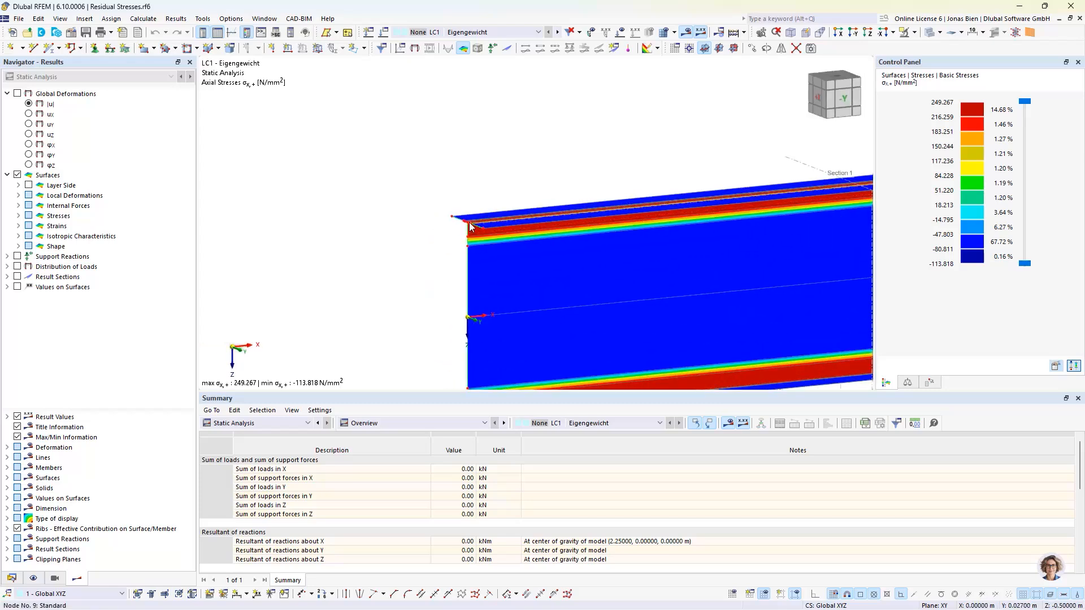
Hide the results, check the line support assigned to line 5 at the girder's start without changing it, and inspect the far end.
left_click(685, 32)
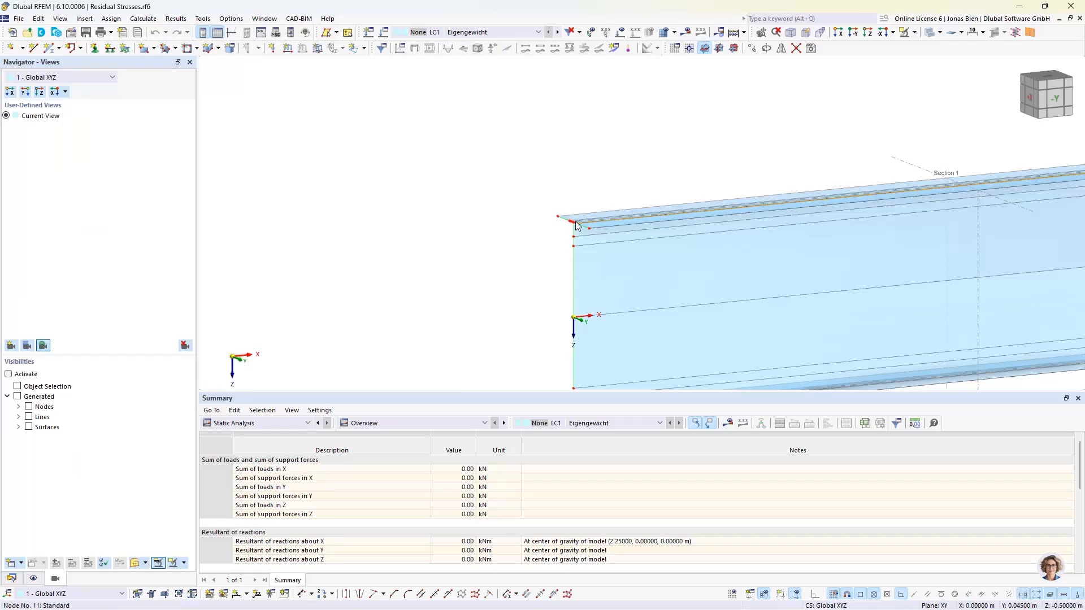
scroll(576, 226, "up", 5)
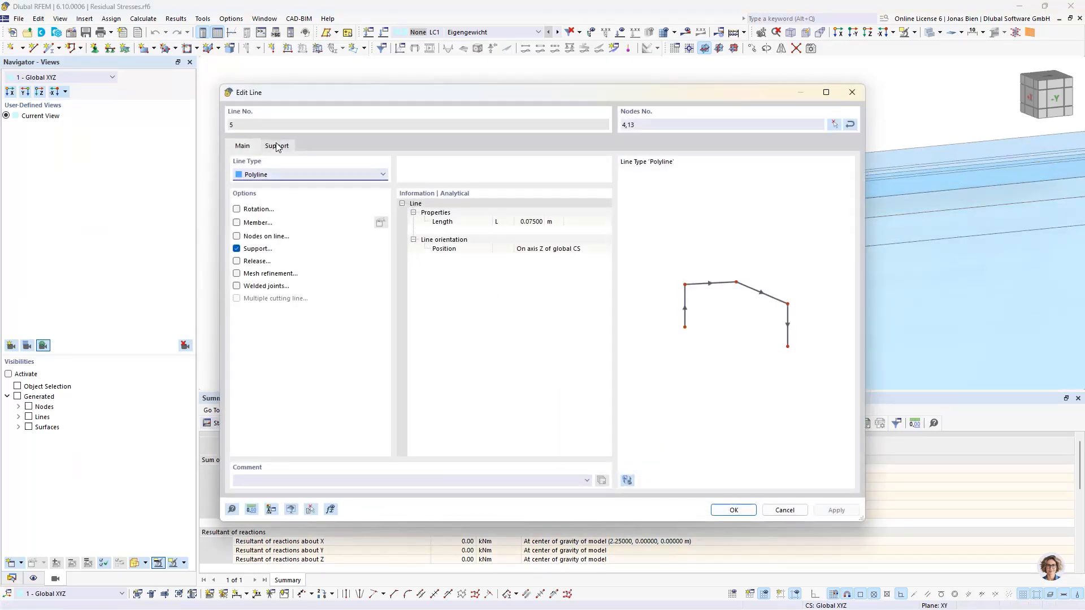
left_click(276, 145)
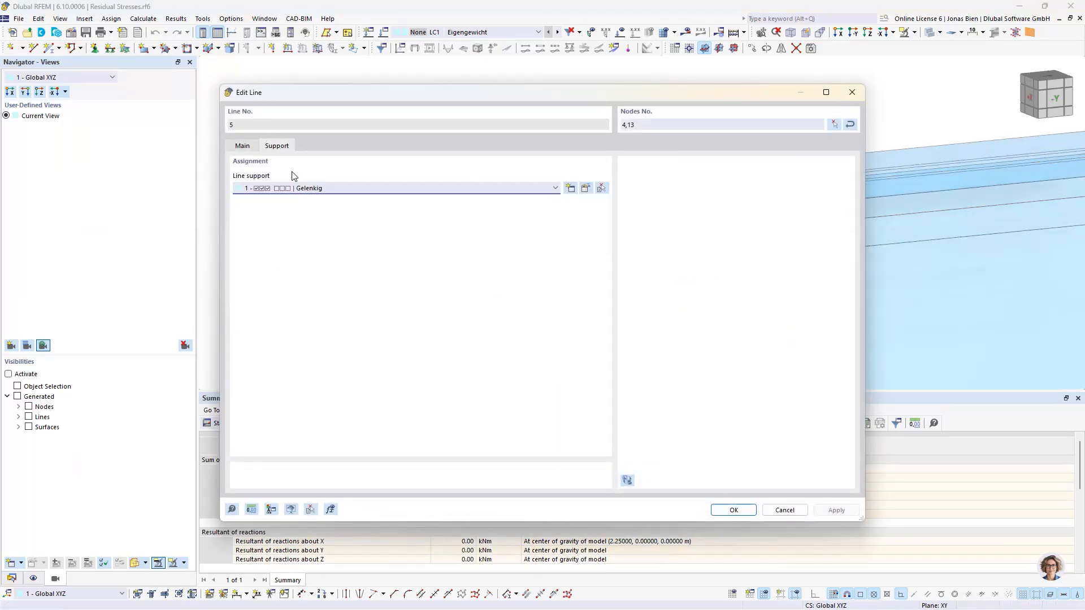
left_click(852, 93)
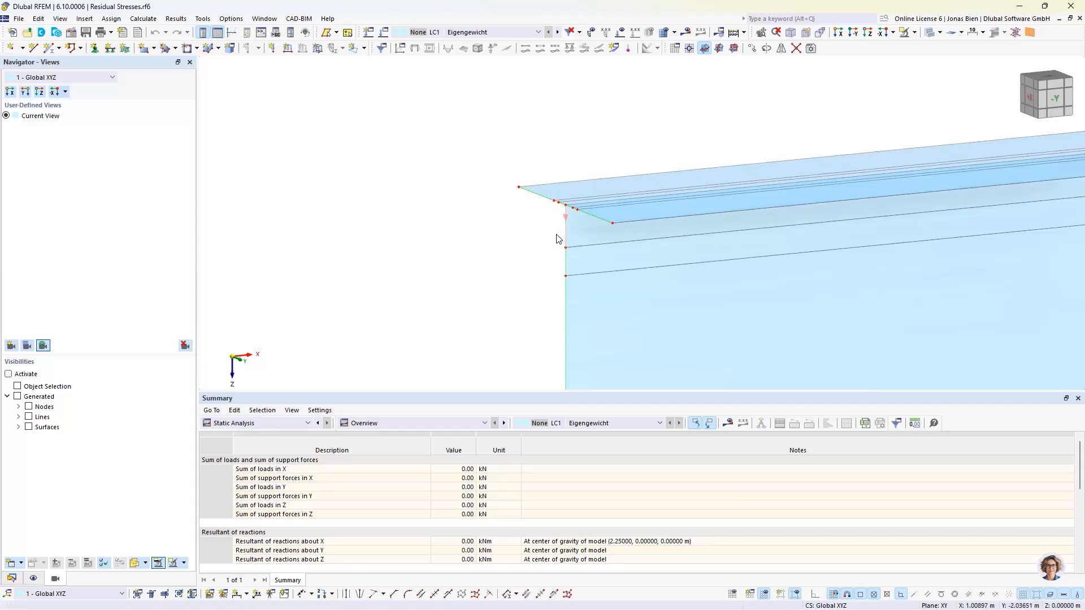
scroll(566, 219, "down", 1)
scroll(469, 225, "down", 2)
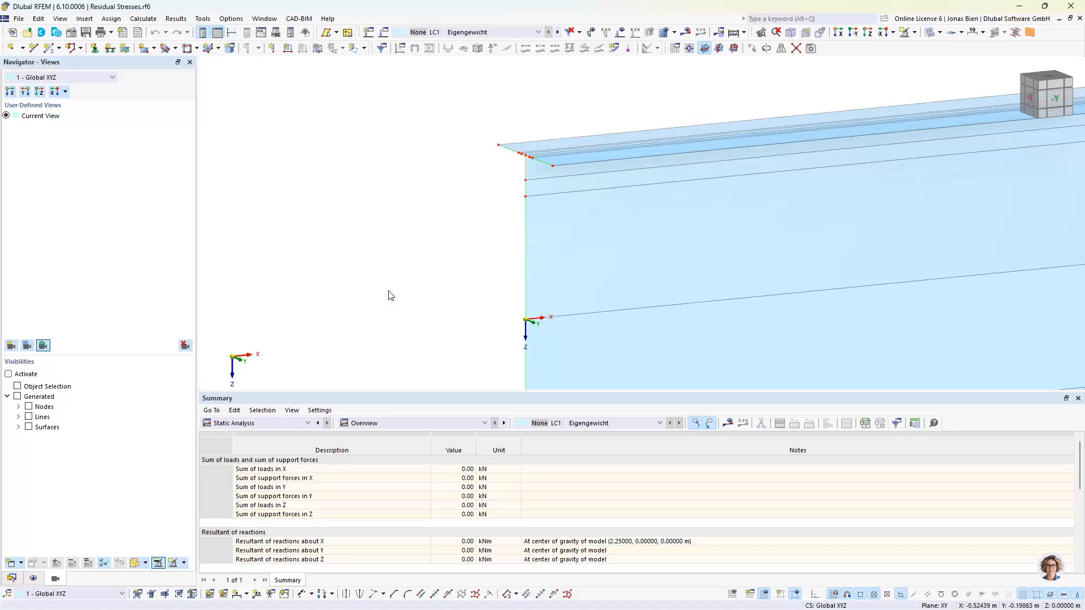
scroll(389, 294, "down", 2)
scroll(831, 155, "up", 3)
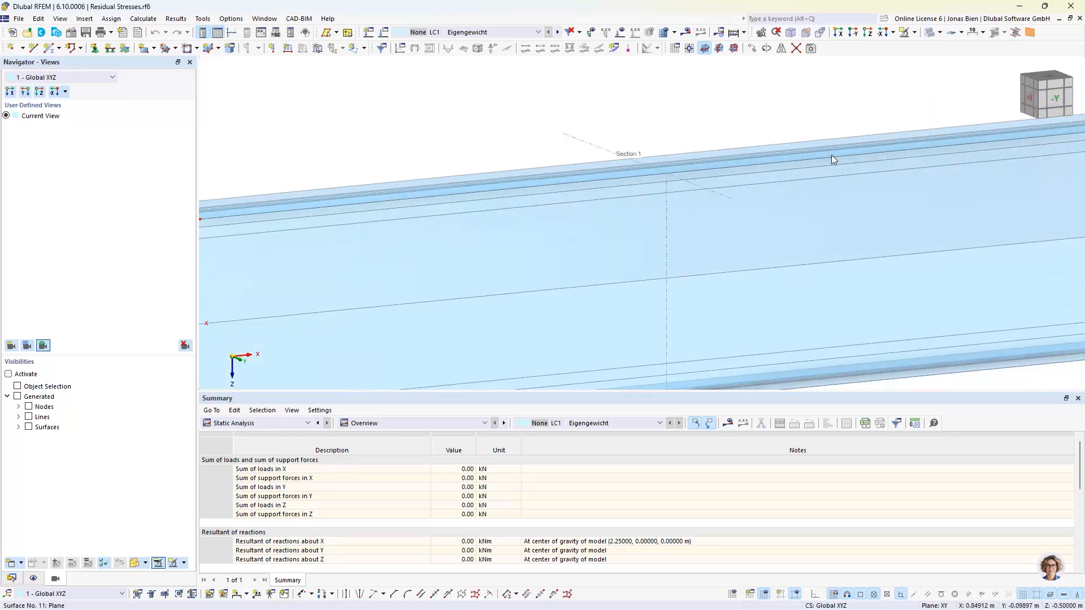
scroll(545, 225, "down", 3)
scroll(618, 226, "up", 2)
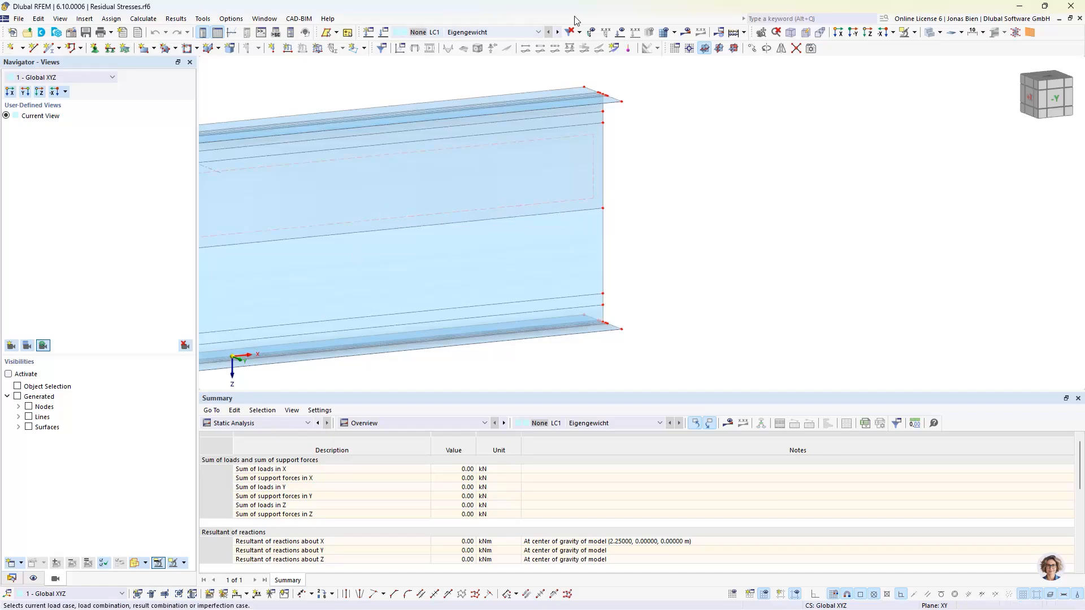
Show the axial stress results again and examine the stress distribution at the girder's far end in the -Y view.
left_click(686, 38)
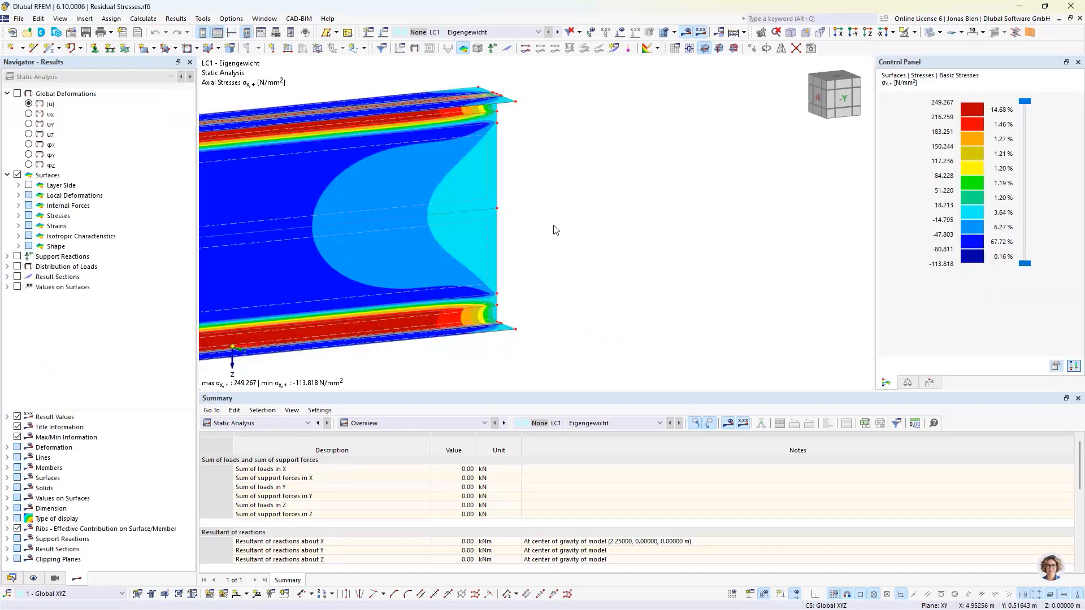
middle_click_drag(551, 199, 753, 164)
left_click(845, 105)
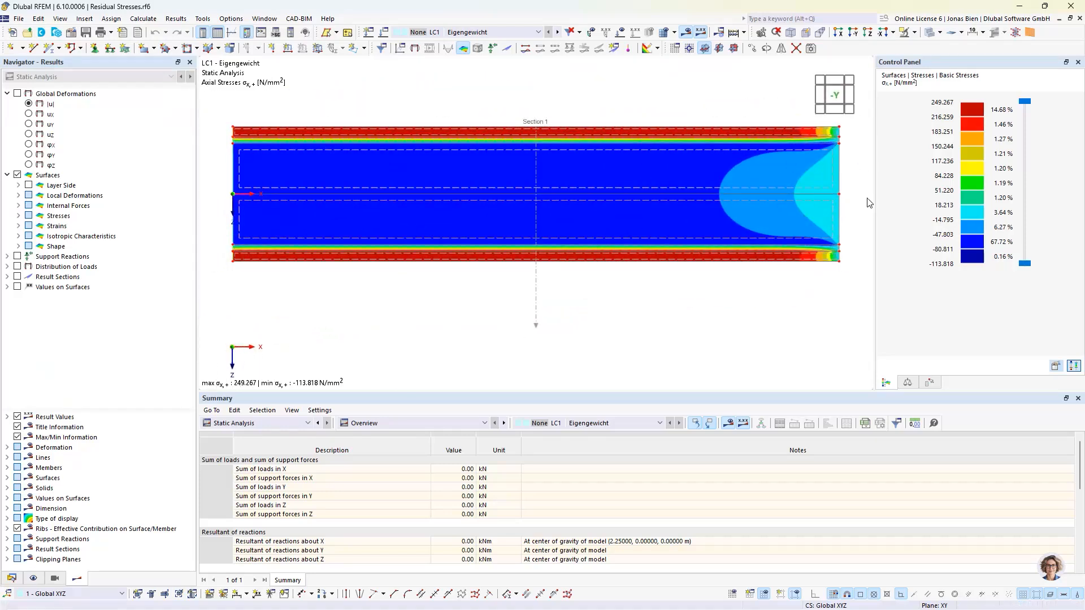
middle_click_drag(849, 170, 715, 175)
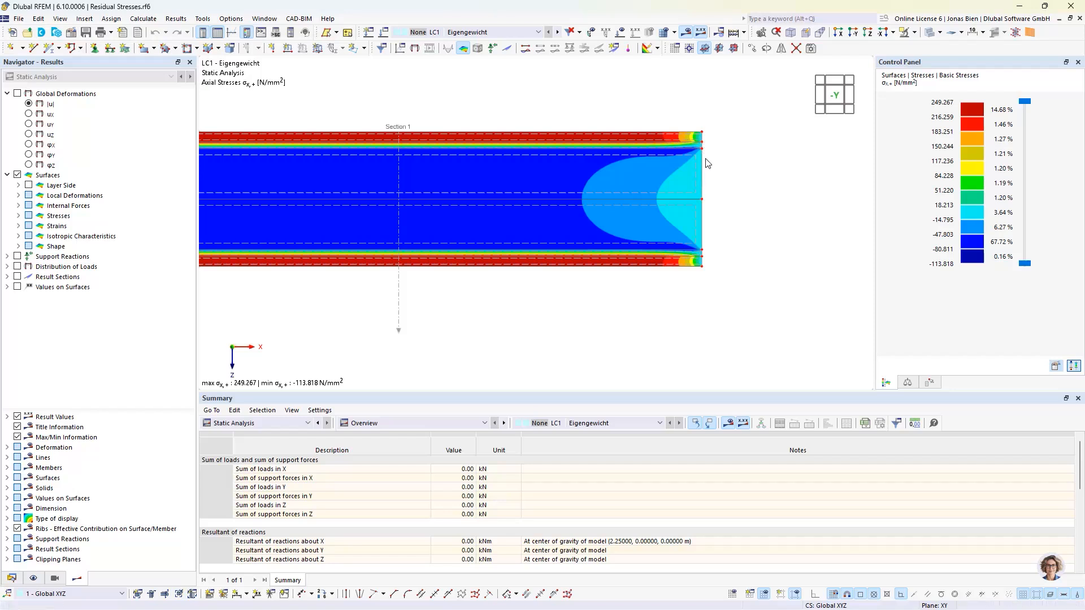
scroll(703, 168, "up", 1)
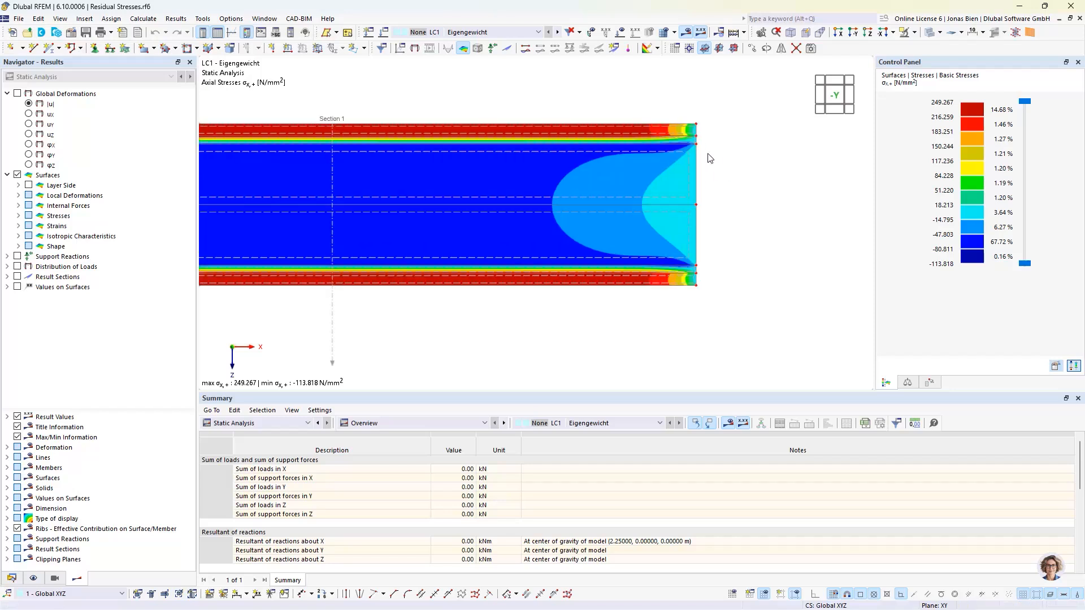
middle_click_drag(711, 175, 660, 194)
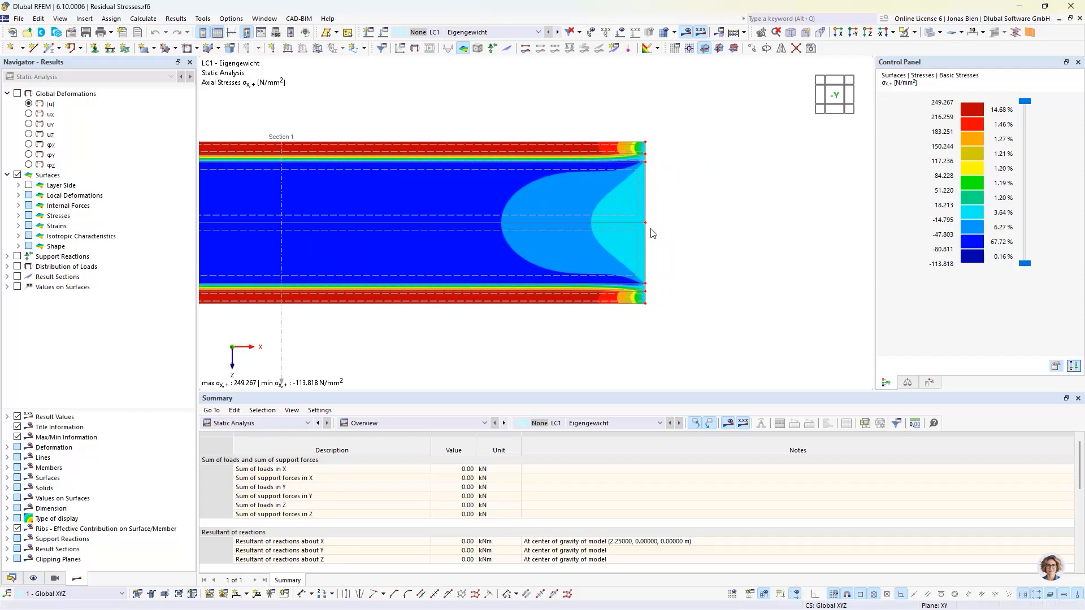
scroll(655, 232, "up", 1)
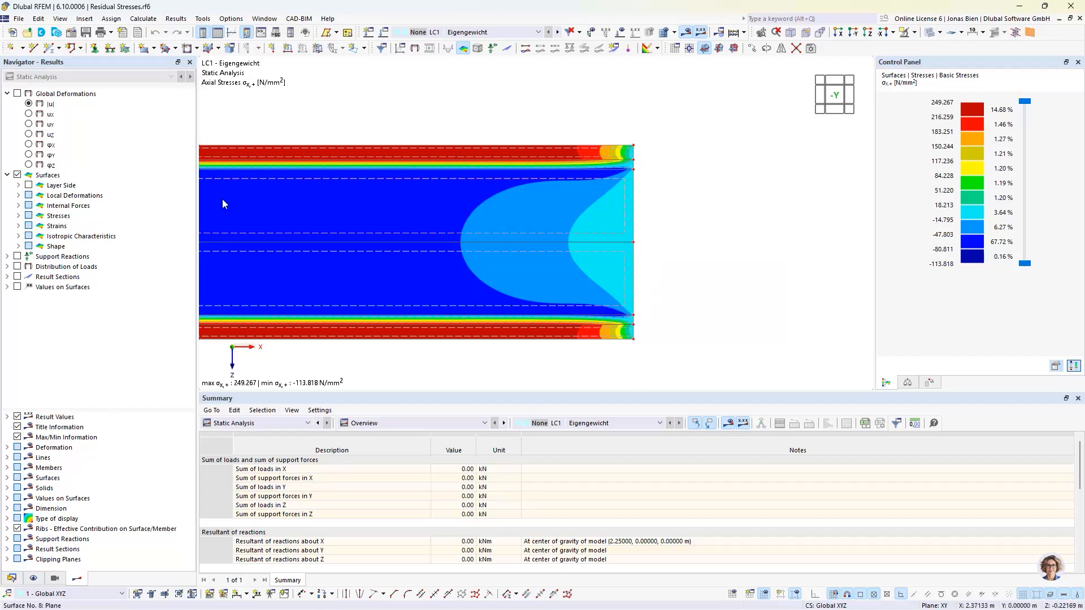
Display the global deformations |u| and examine the displacements at both ends of the girder.
left_click(29, 104)
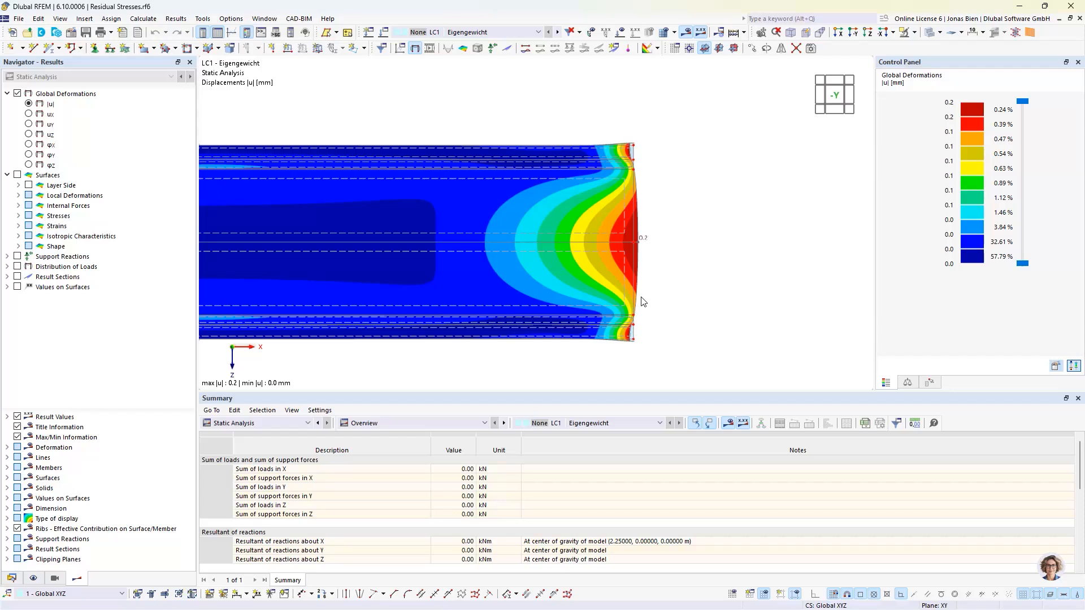
middle_click_drag(728, 252, 654, 236, "ctrl")
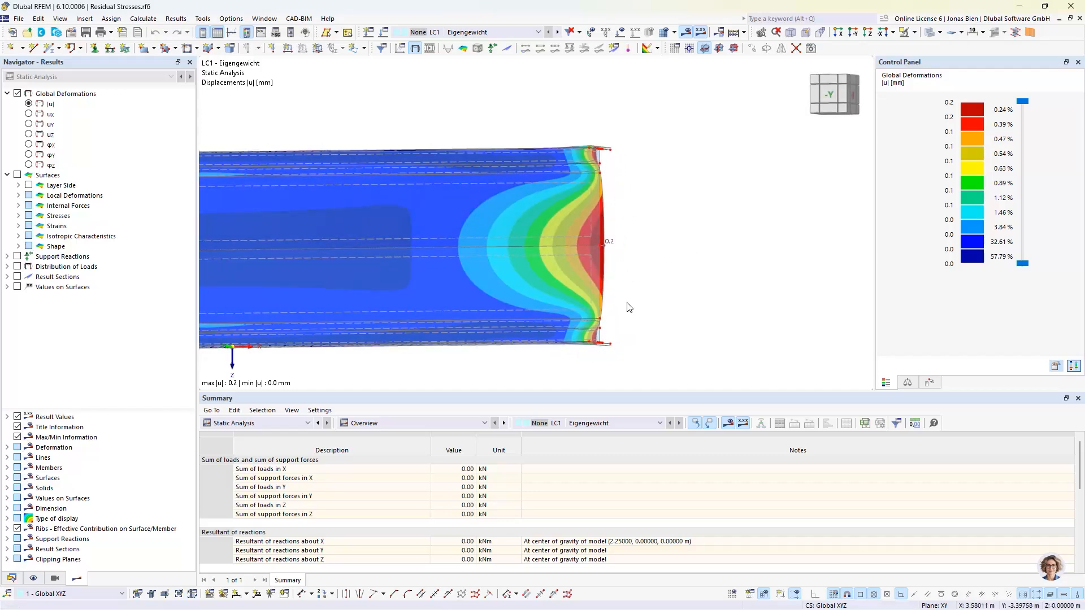
scroll(627, 348, "up", 1)
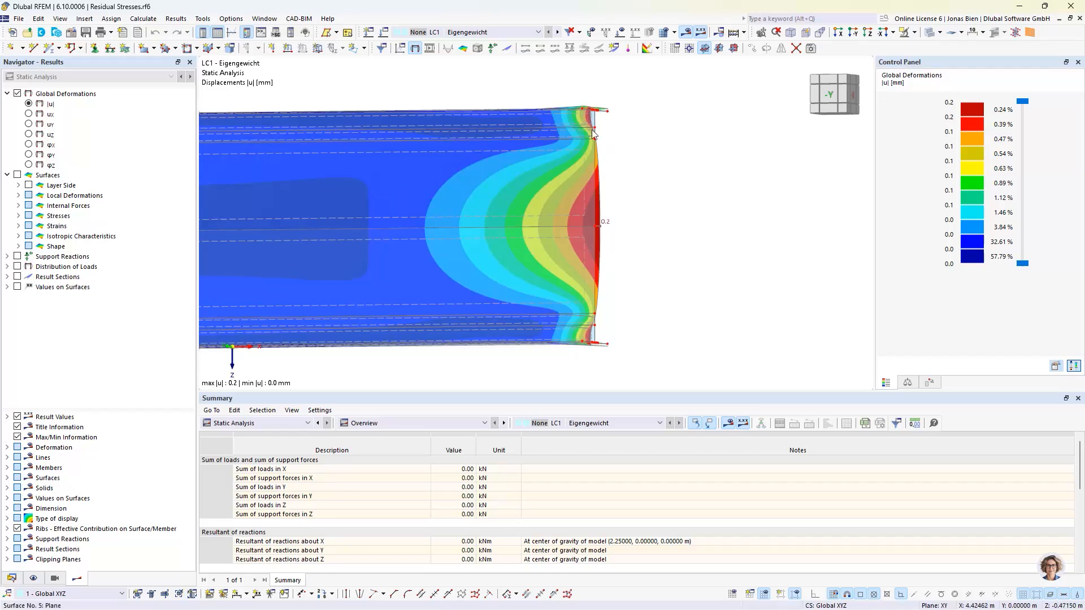
middle_click_drag(671, 197, 713, 201, "ctrl")
scroll(699, 260, "down", 5)
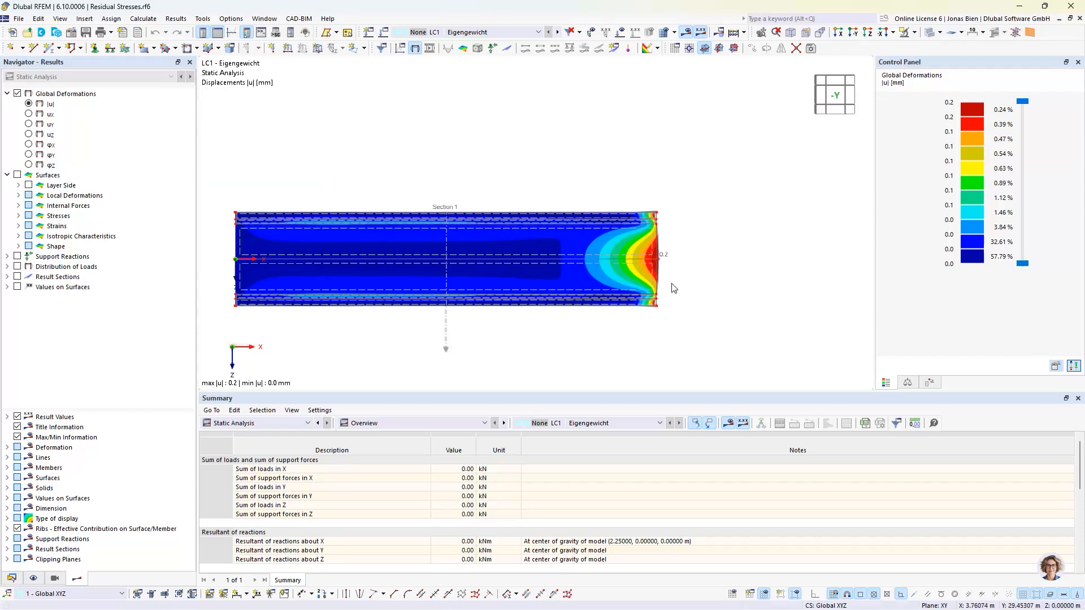
middle_click_drag(307, 346, 435, 341)
scroll(349, 246, "up", 5)
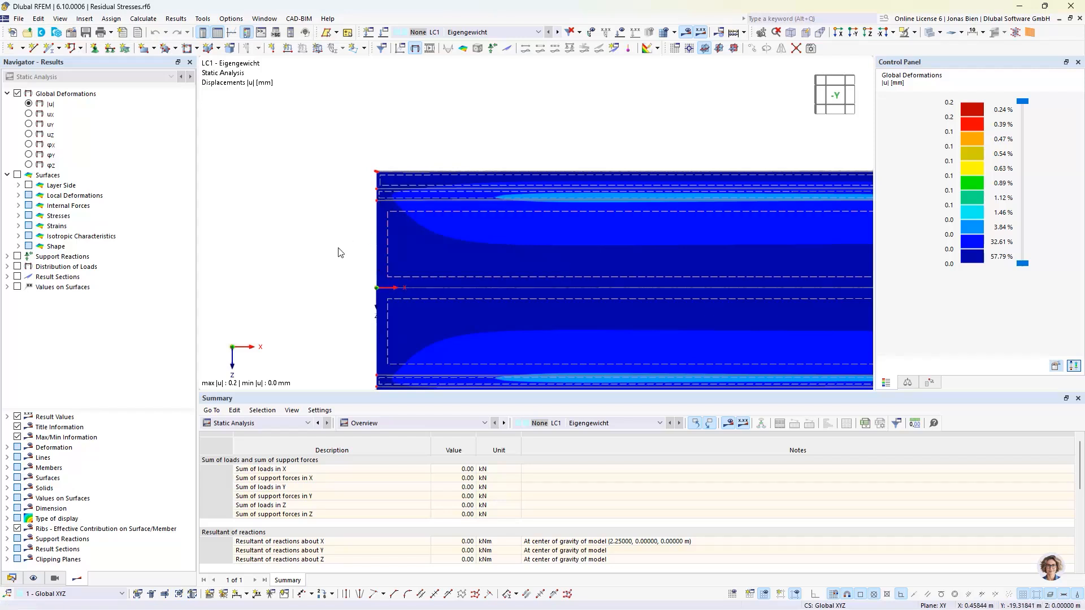
scroll(667, 228, "down", 4)
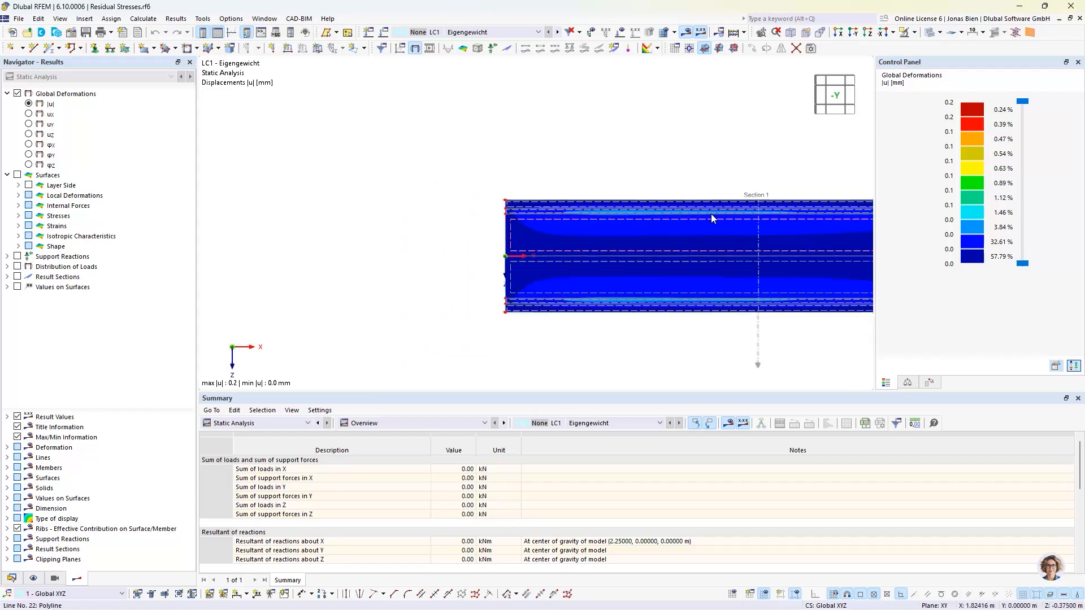
middle_click_drag(711, 213, 568, 236)
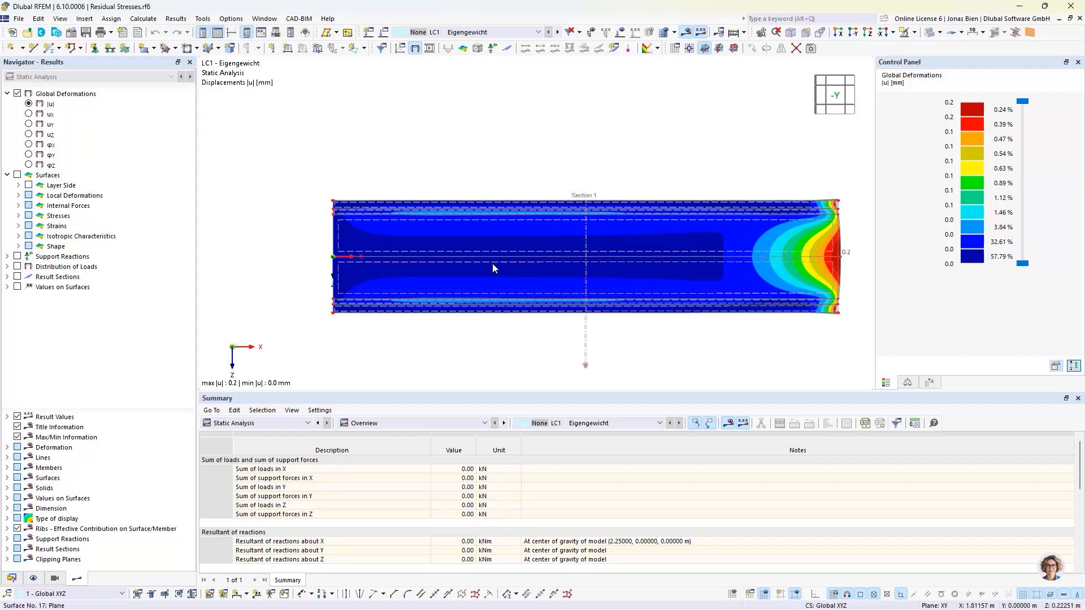
Display the basic surface stress σx,+ and examine its distribution along the flanges and web in perspective.
left_click(18, 215)
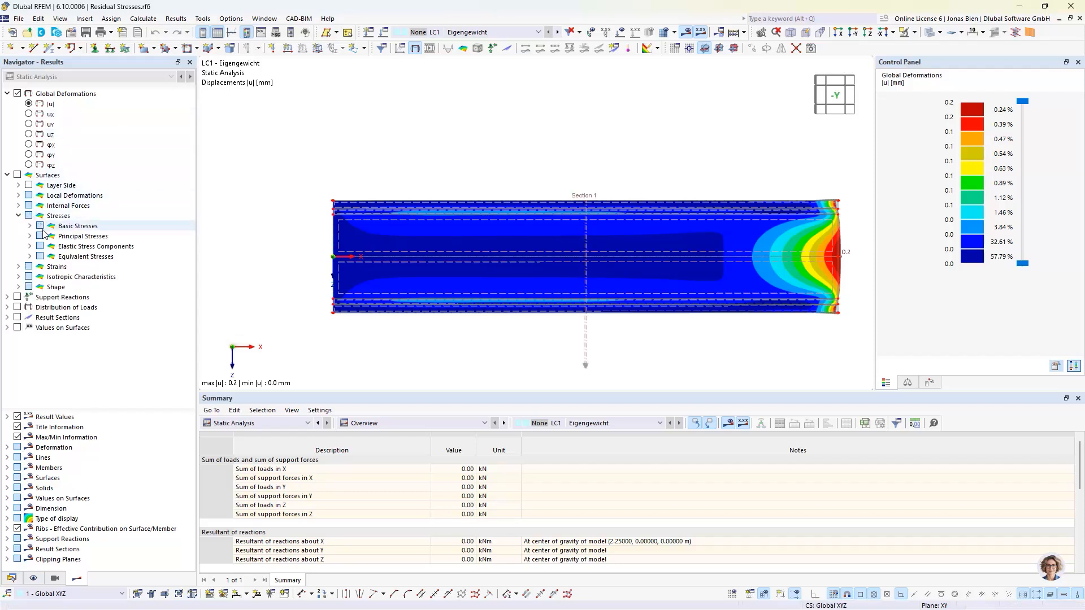
left_click(29, 226)
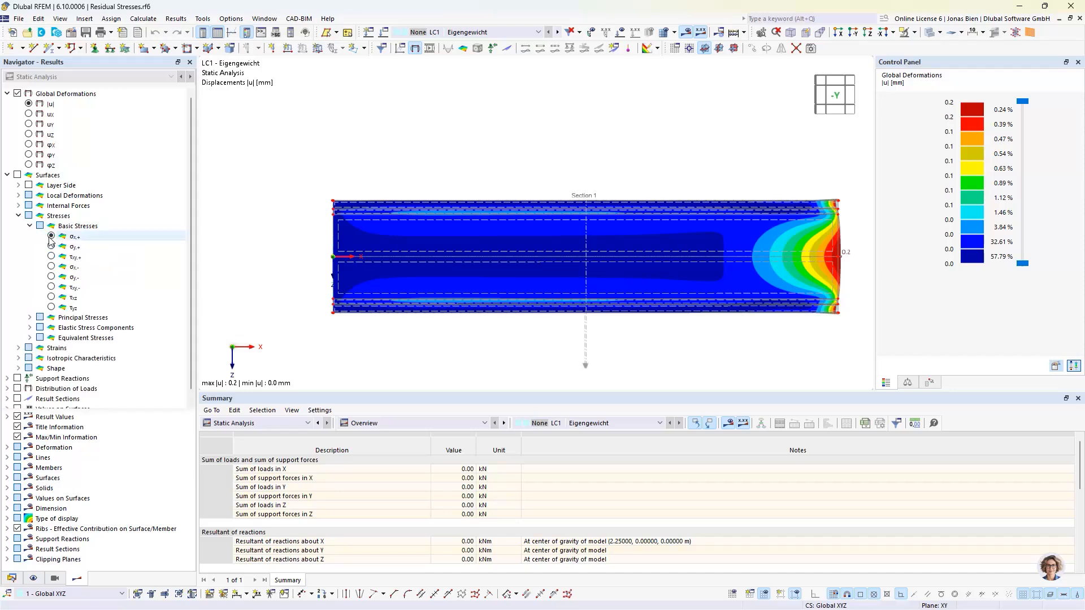
left_click(50, 236)
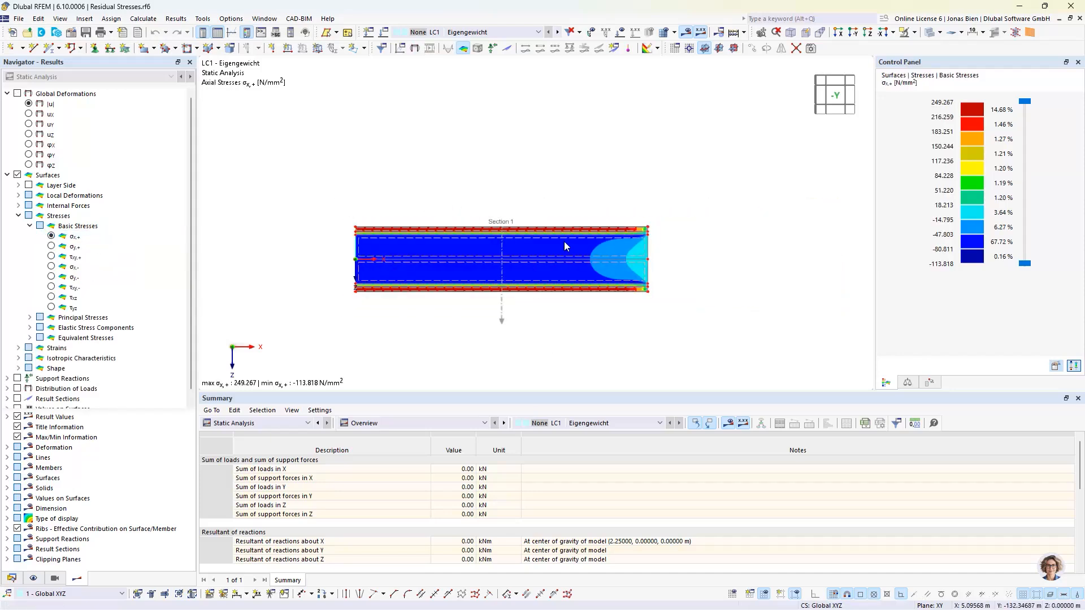
middle_click_drag(564, 241, 513, 274, "ctrl")
scroll(514, 277, "up", 3)
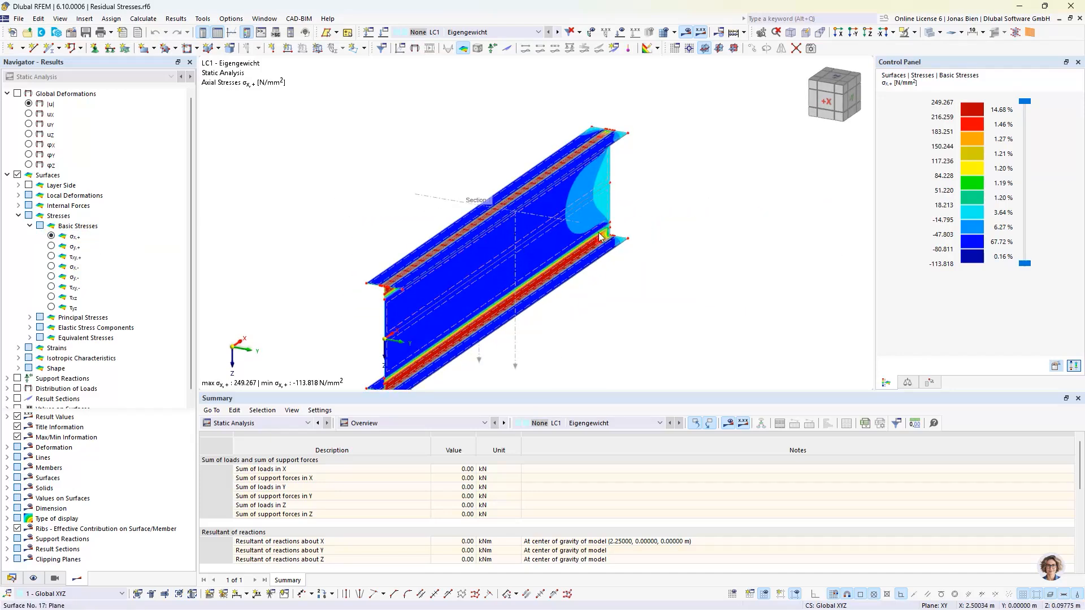
scroll(483, 339, "up", 4)
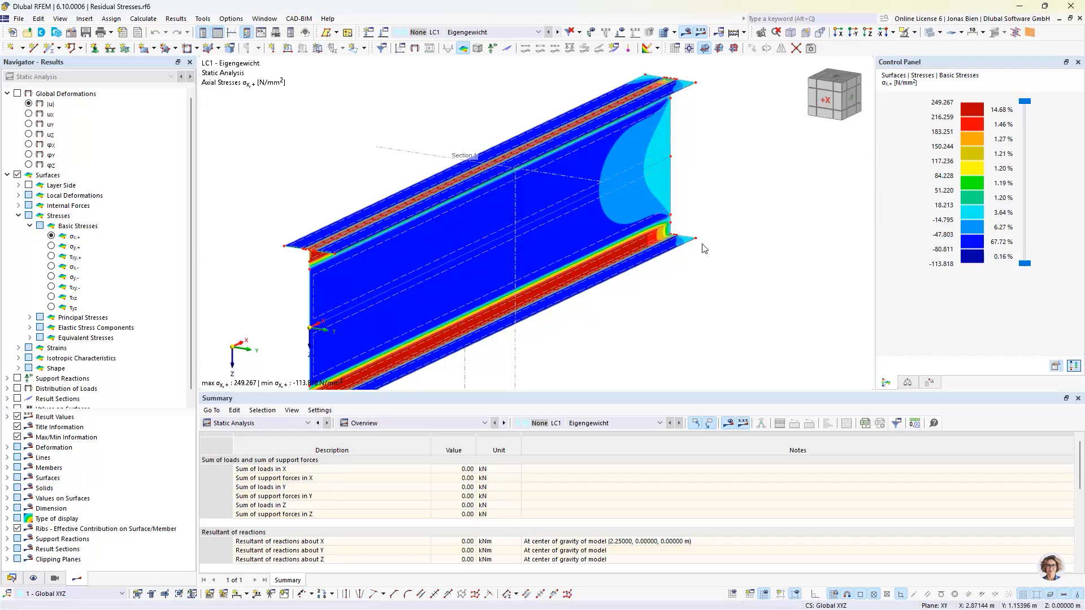
middle_click_drag(559, 321, 520, 337, "ctrl")
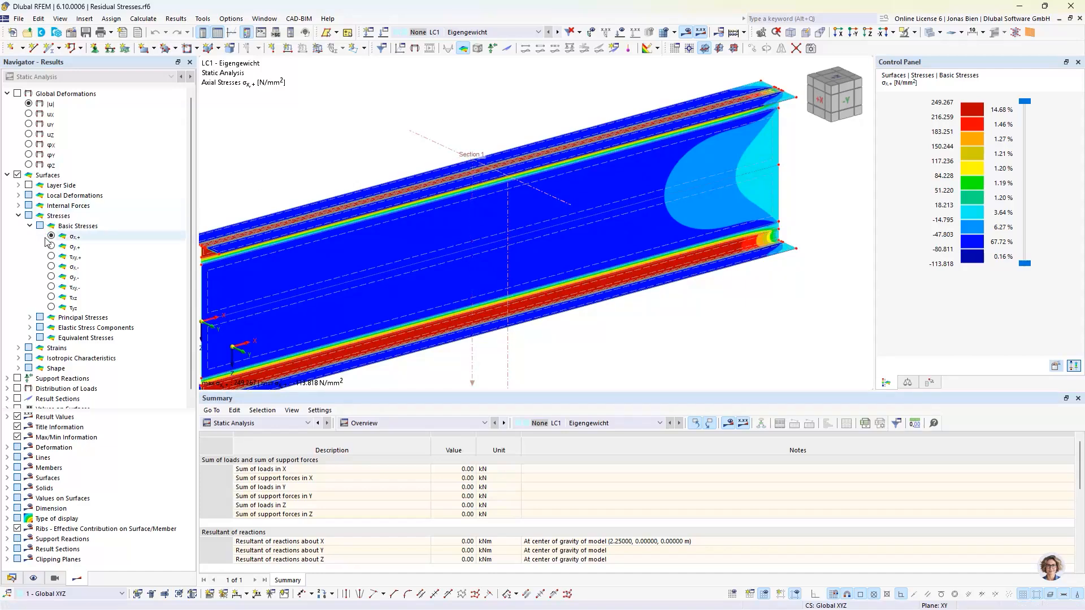
scroll(632, 267, "down", 3)
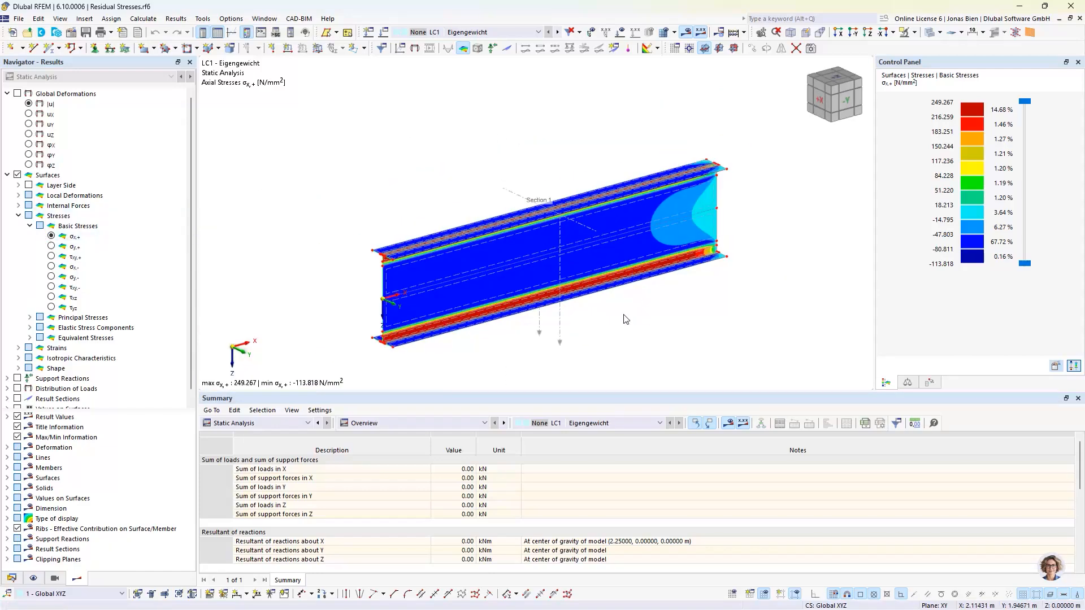
Display the axial stresses on the result section instead of the surface contours and examine their distribution over the flanges and web.
mouse_move(623, 319)
middle_mouse_down("ctrl")
mouse_move(567, 318)
mouse_move(605, 311)
middle_mouse_up("ctrl")
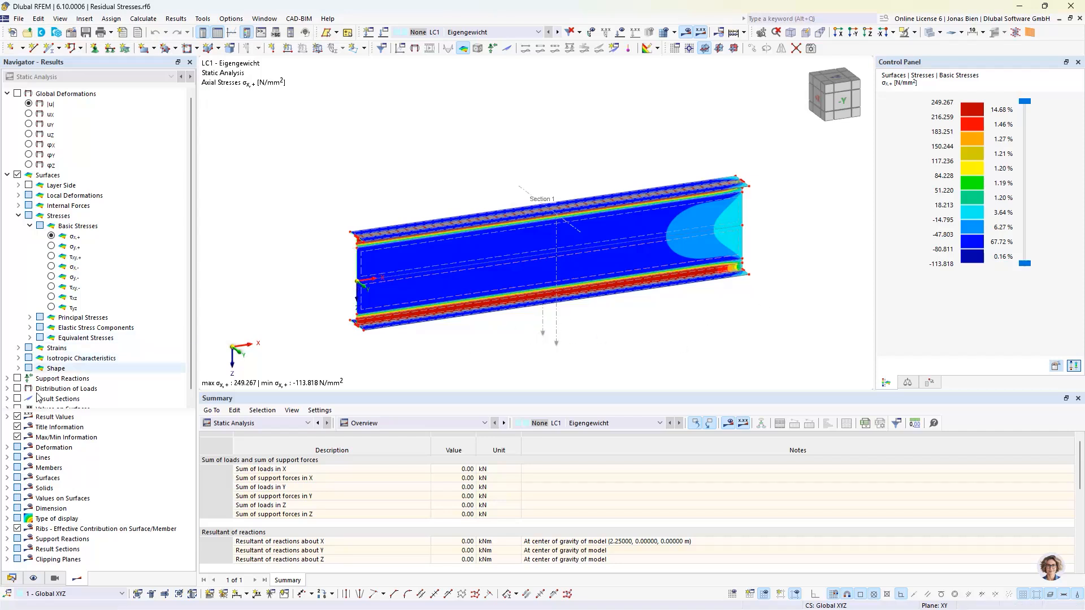
left_click(18, 398)
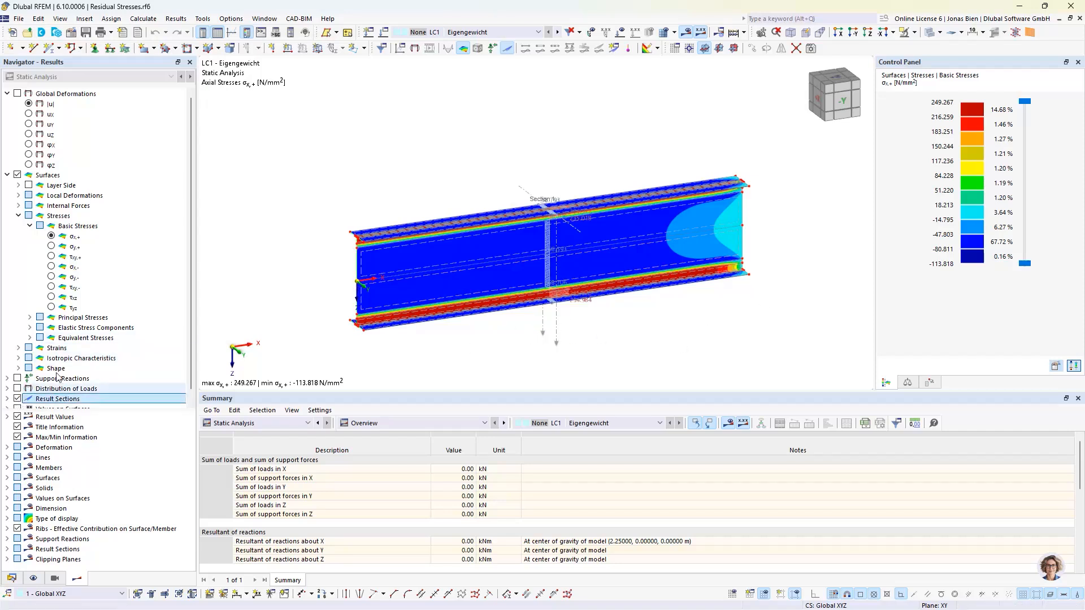
left_click(18, 175)
scroll(563, 293, "up", 5)
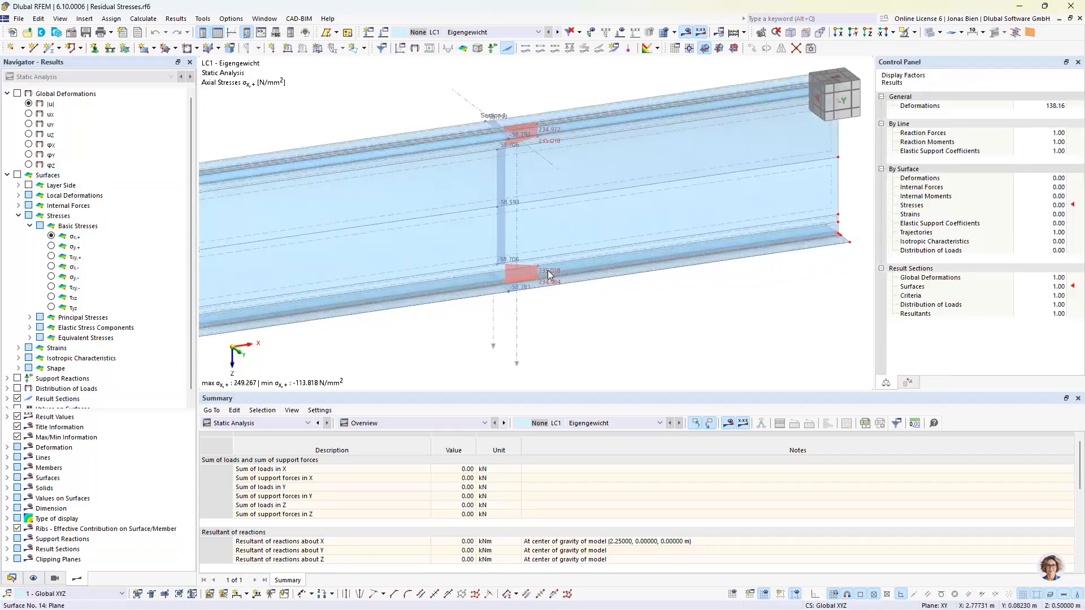
scroll(595, 286, "up", 5)
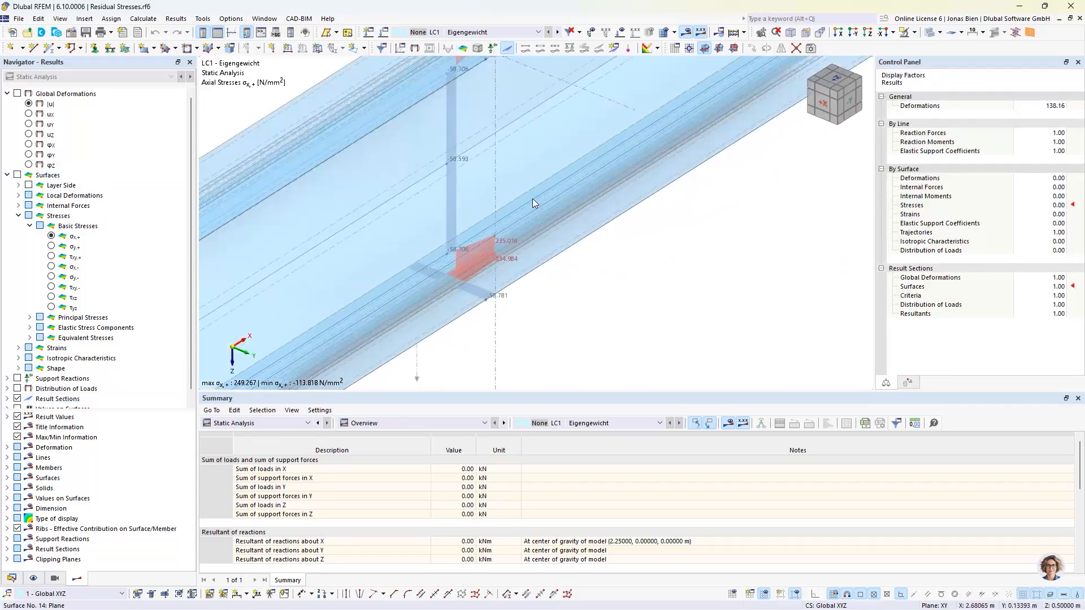
middle_click_drag(591, 253, 587, 286)
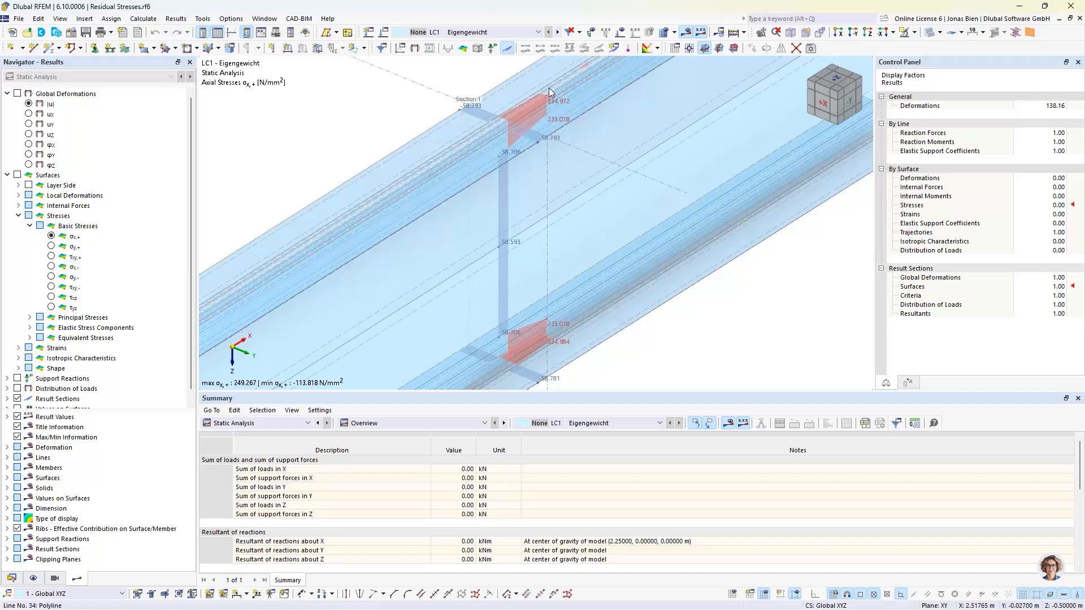
scroll(548, 87, "up", 1)
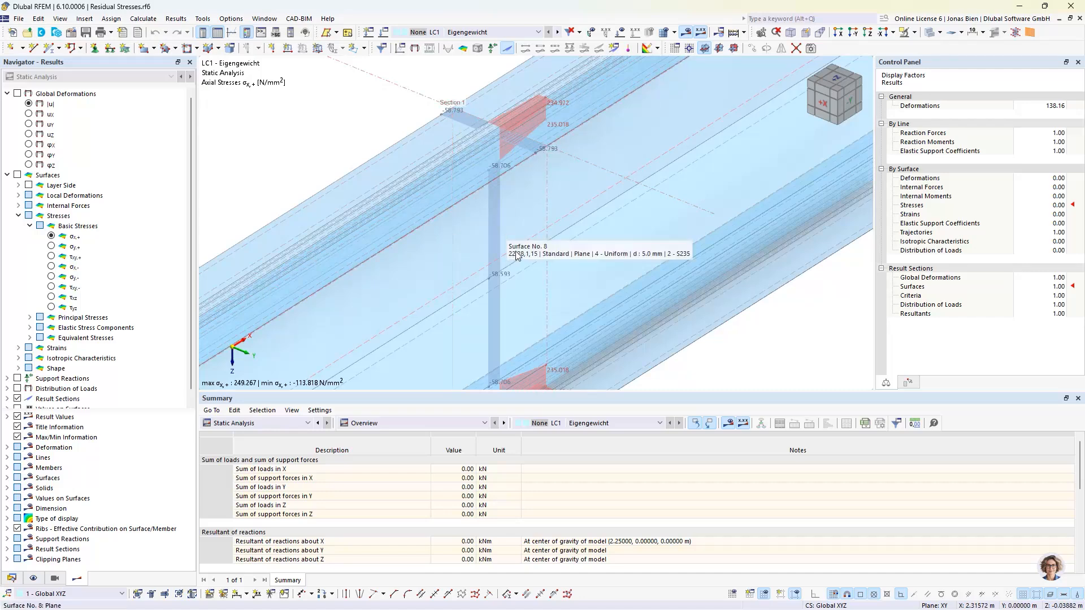
scroll(514, 252, "down", 2)
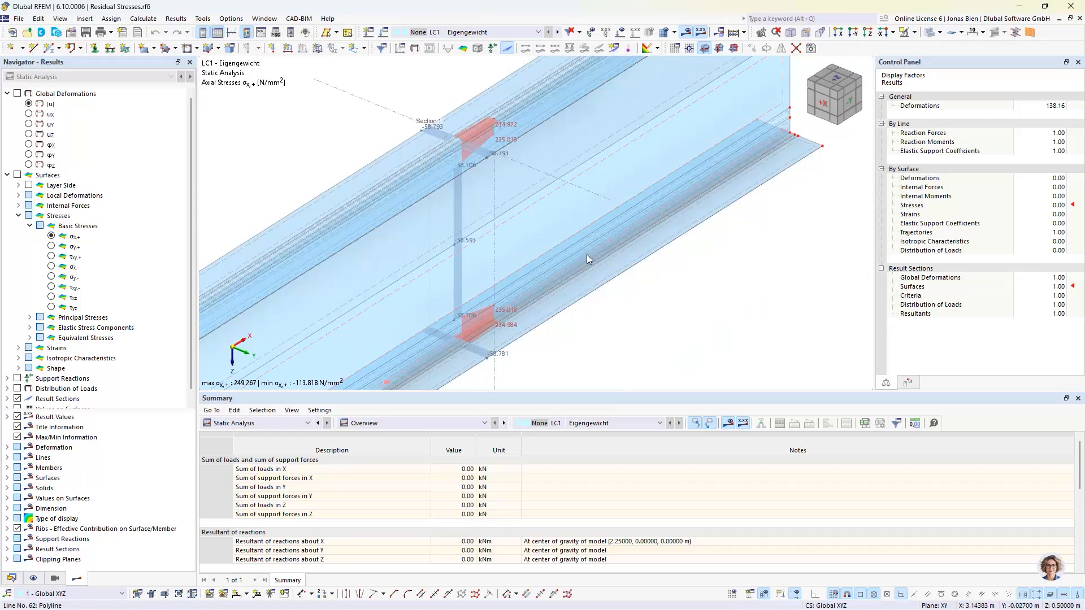
middle_click_drag(589, 255, 654, 242)
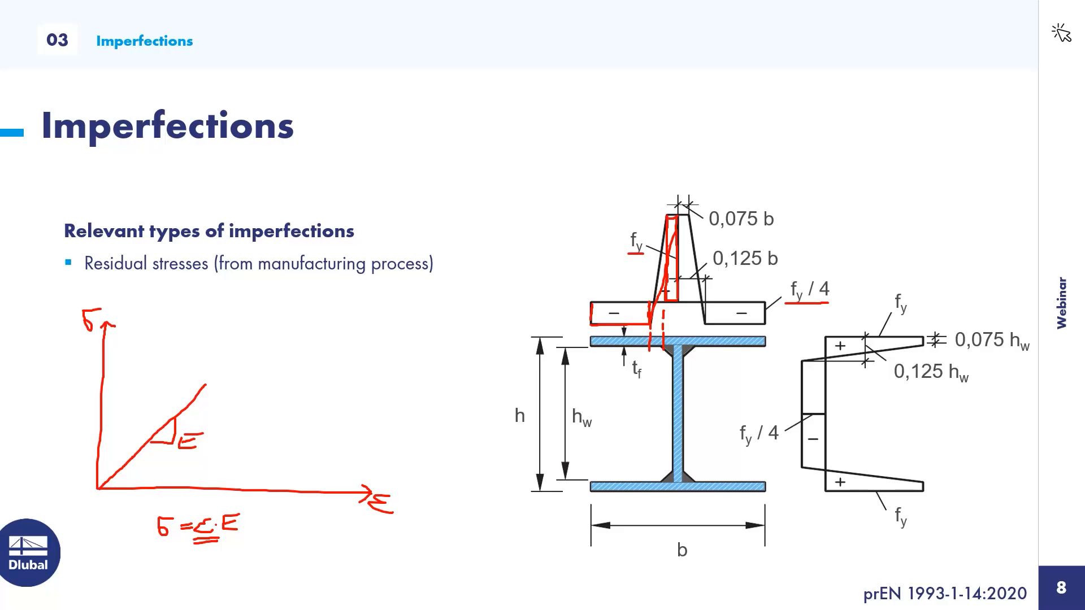
Switch back to RFEM, hide the calculated stress results and display the loads of LC1 on the girder.
key("alt+Tab")
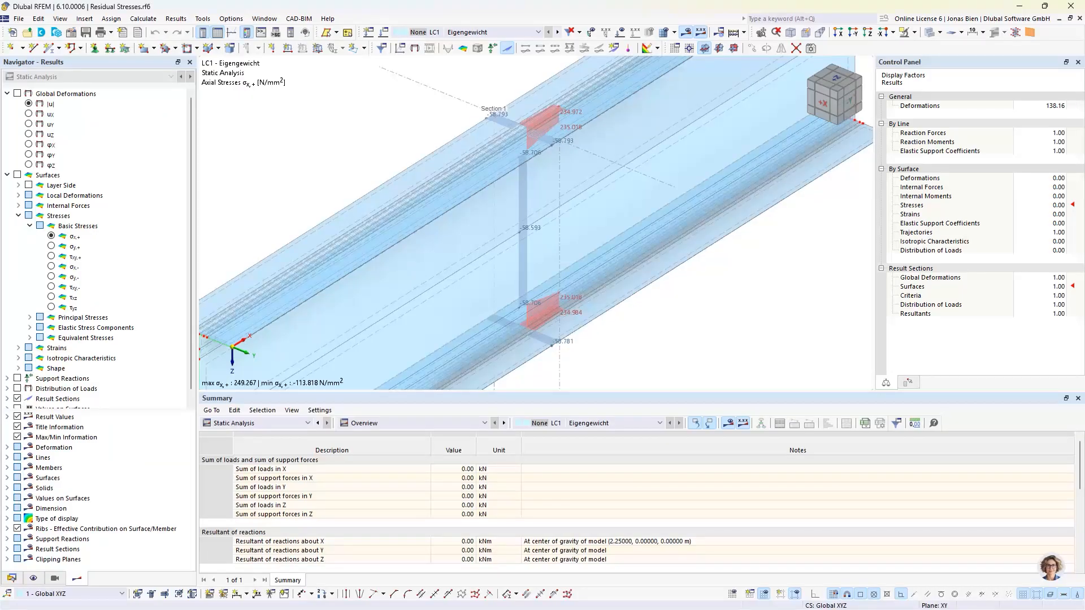
scroll(341, 157, "down", 3)
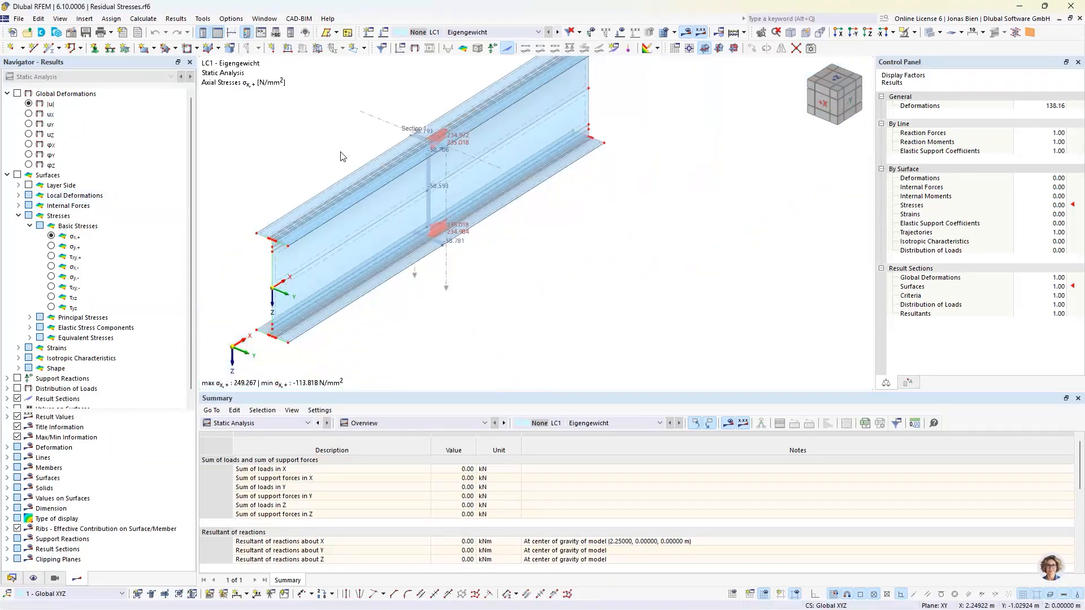
middle_click_drag(340, 147, 356, 145)
left_click(686, 33)
middle_click_drag(599, 246, 618, 312)
left_click(620, 32)
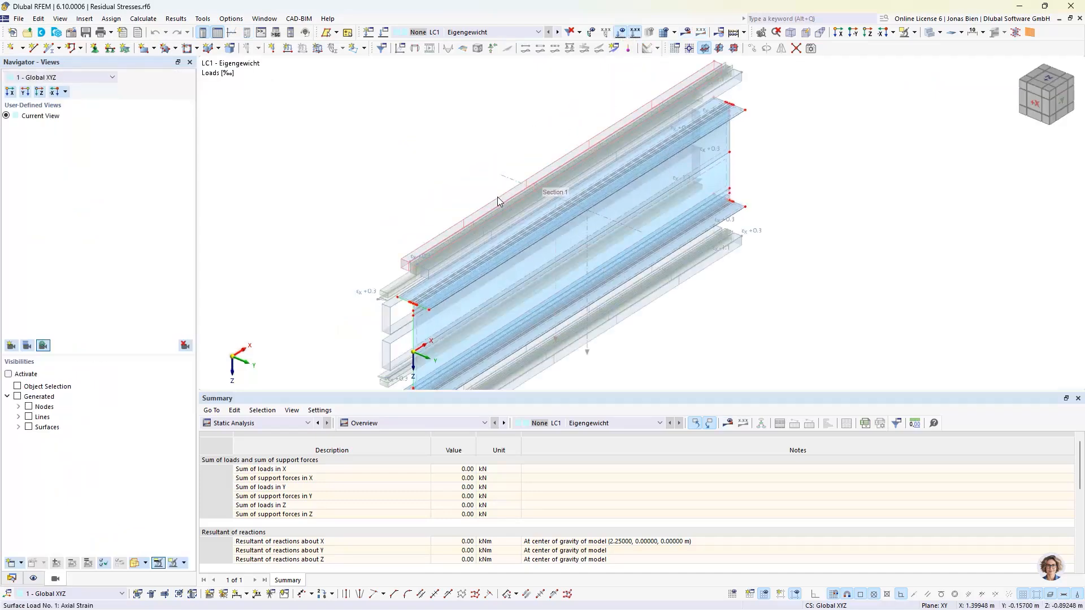
Inspect the load type options of the axial strain load on surface 11 and close it without applying changes.
double_click(497, 197)
left_click(261, 326)
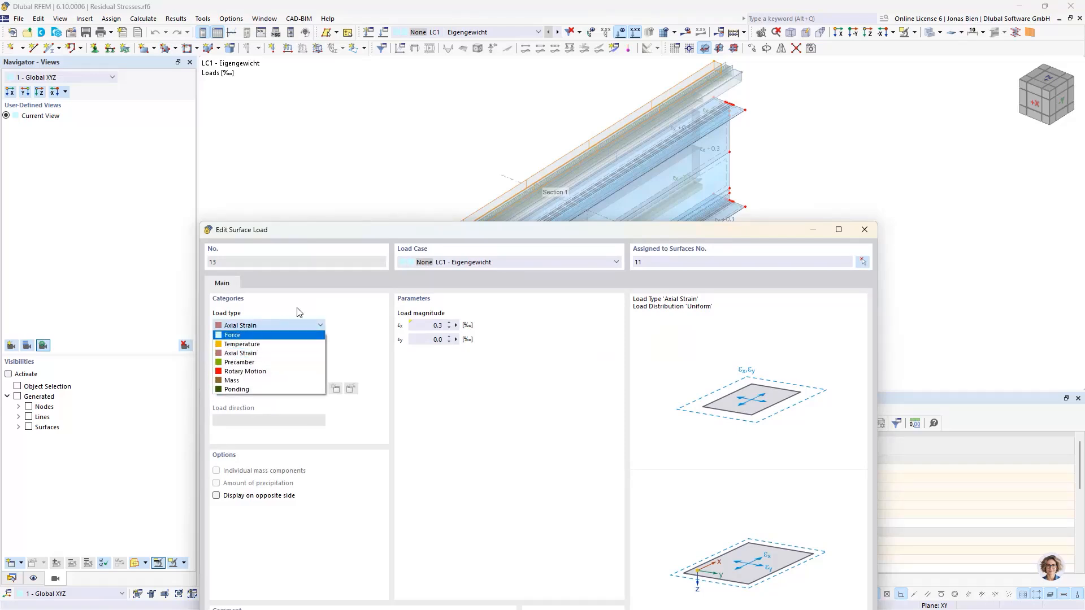
left_click(315, 300)
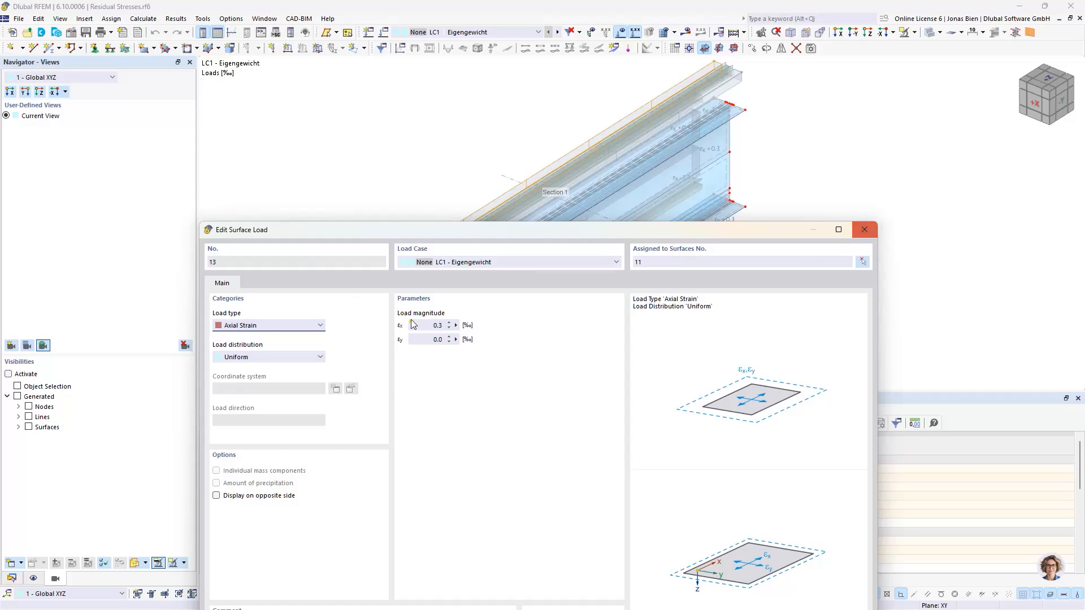
left_click(863, 231)
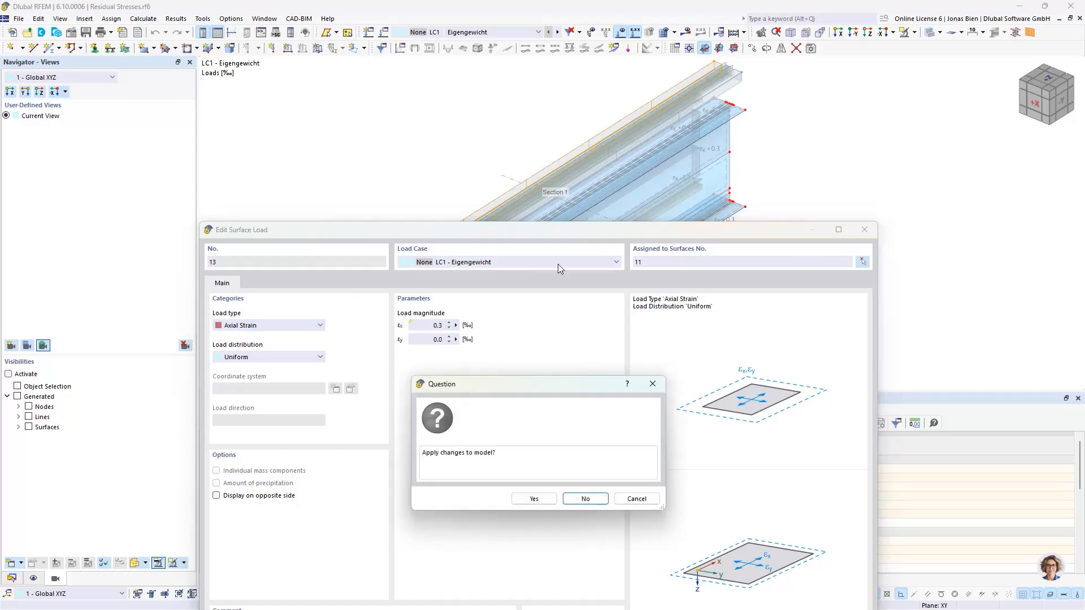
left_click(588, 499)
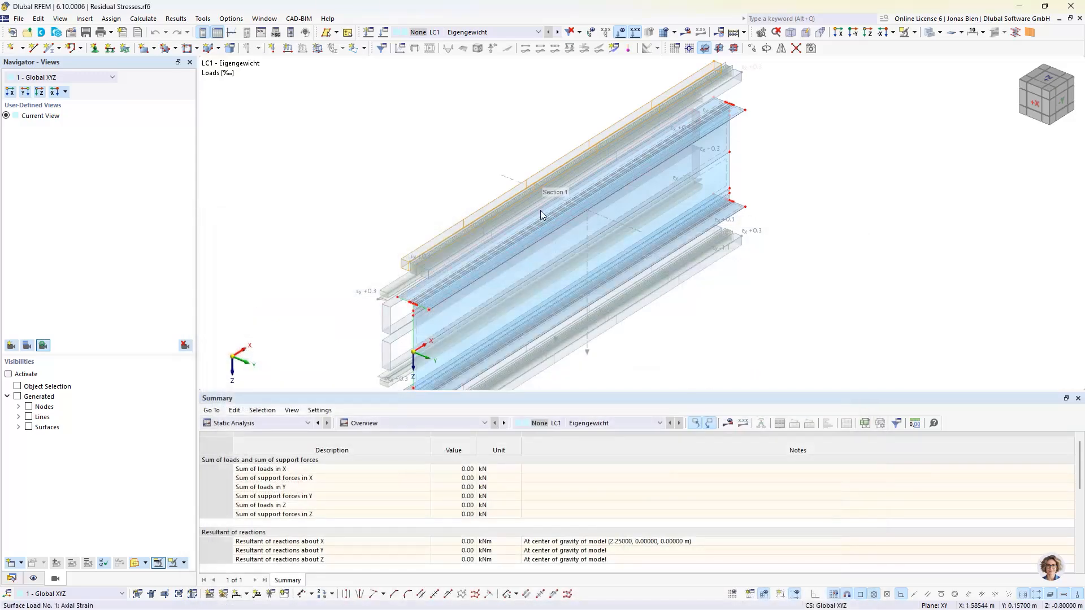
Bring up the project data tree and close the Residual Stresses model to return to the Plate girder GMNIA model.
mouse_move(540, 211)
middle_click_drag(708, 305, 742, 232)
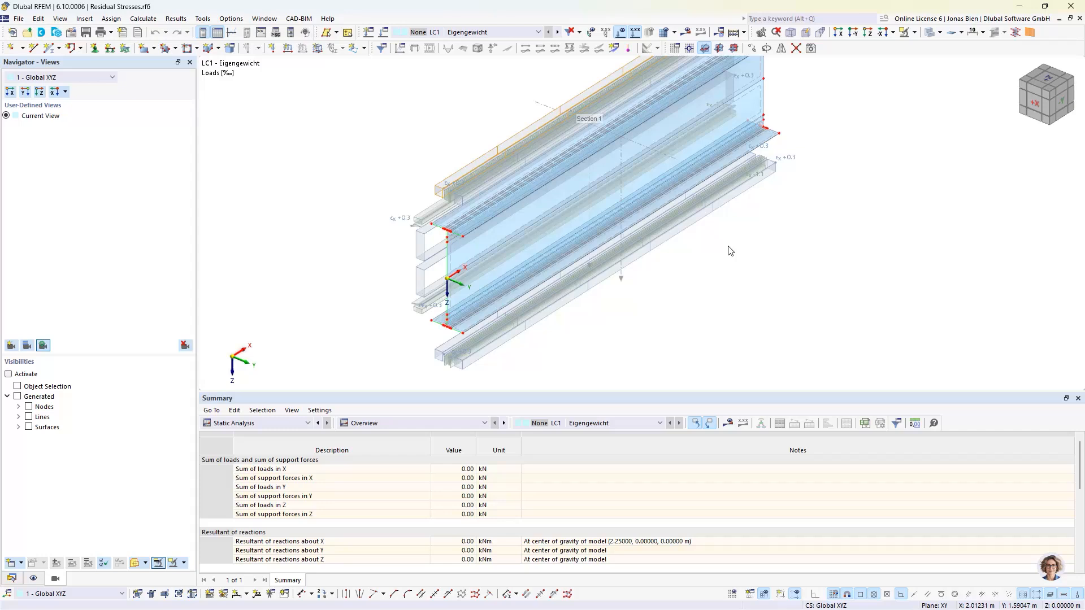
left_click(12, 578)
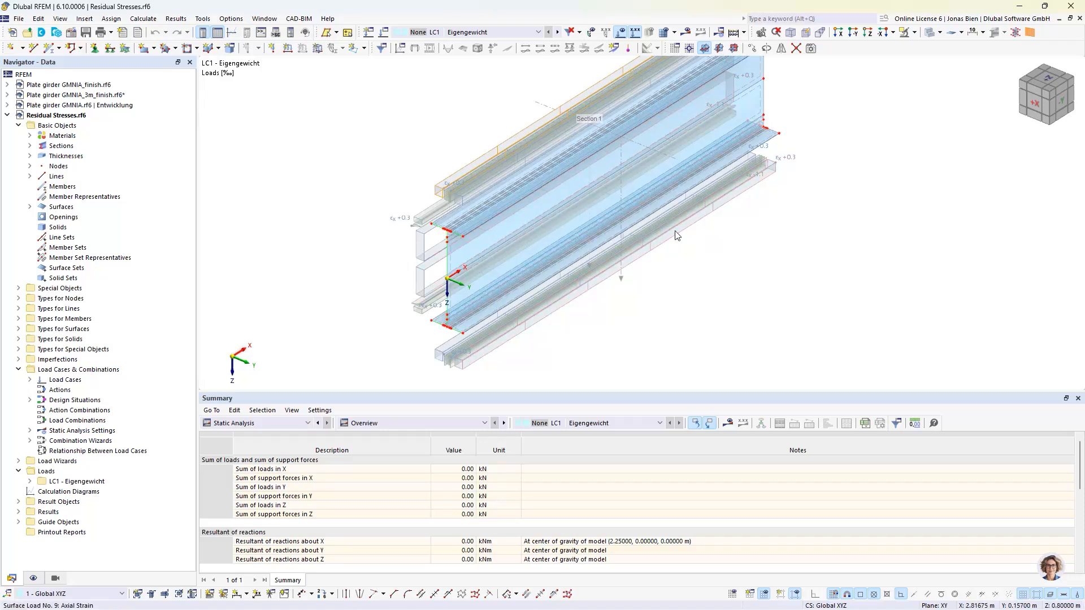
middle_click_drag(709, 213, 697, 230)
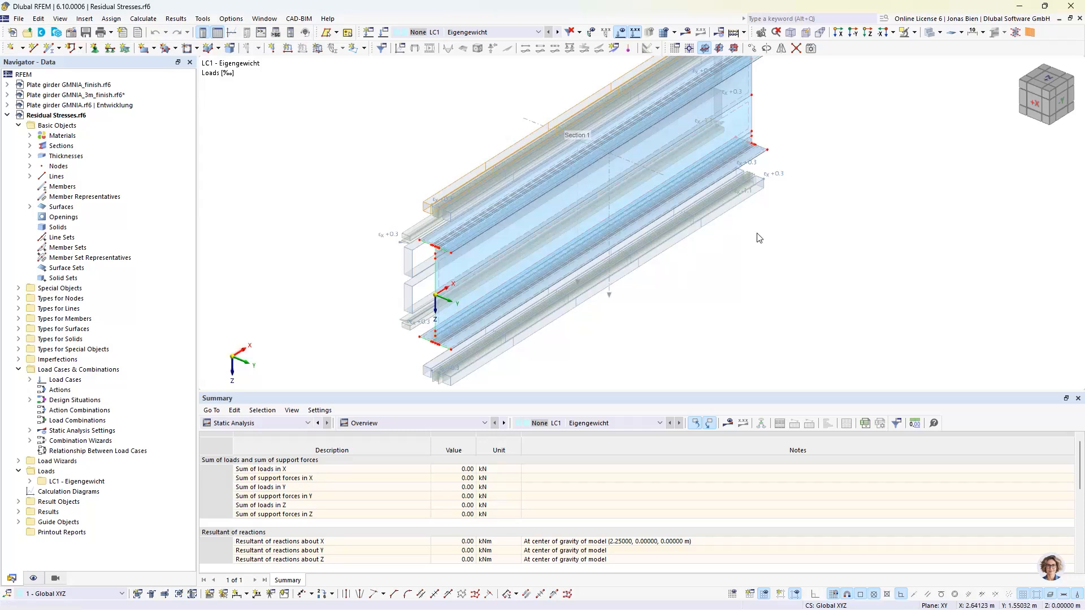
left_click(1079, 21)
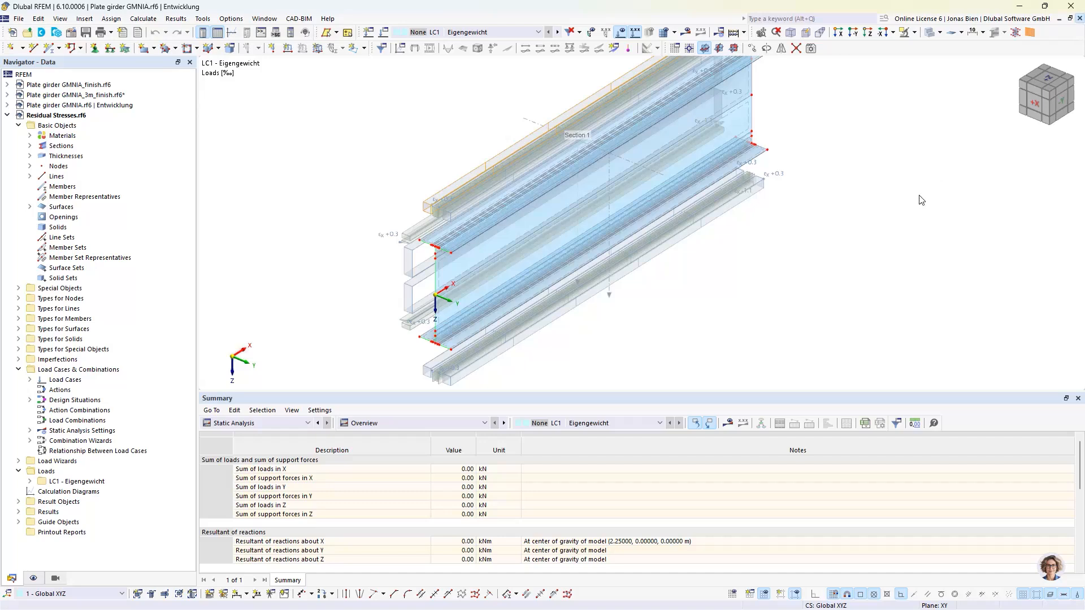
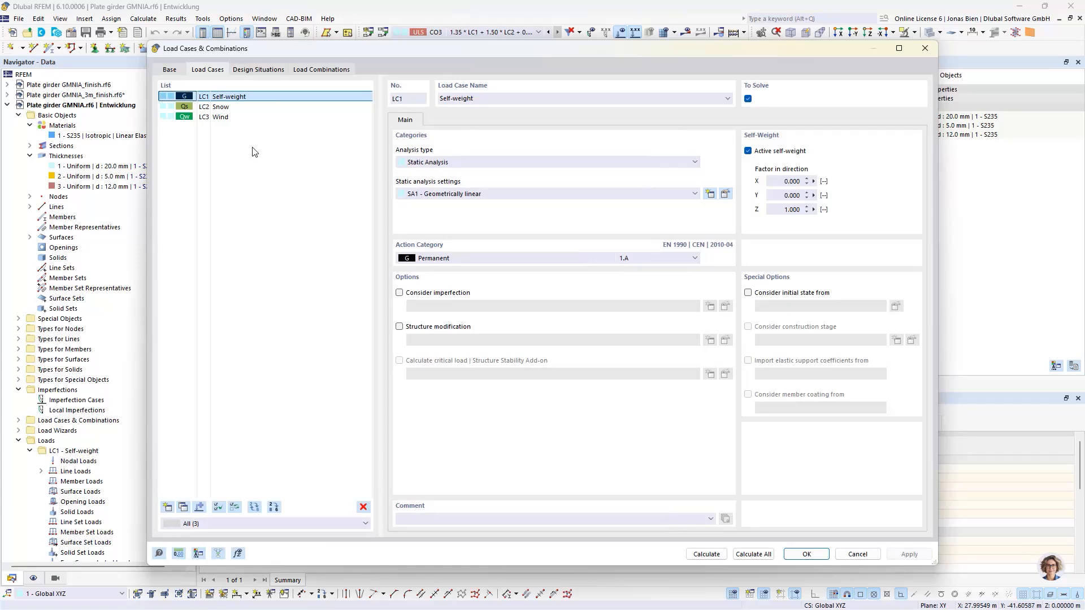
Create load case LC4 named "Bow imperfection (static)" with action category None.
left_click(167, 507)
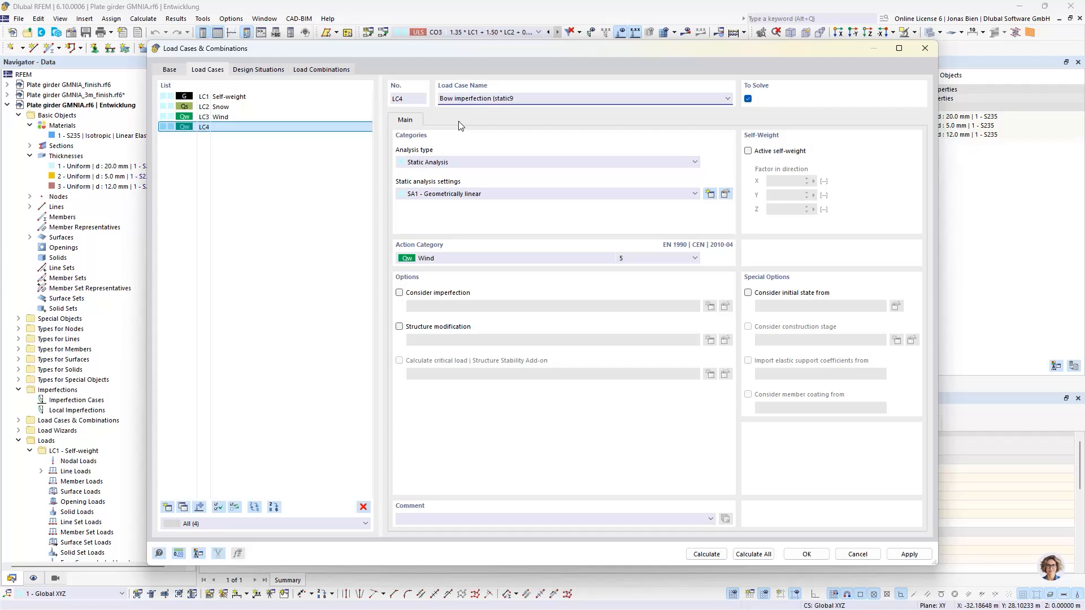
left_click(445, 259)
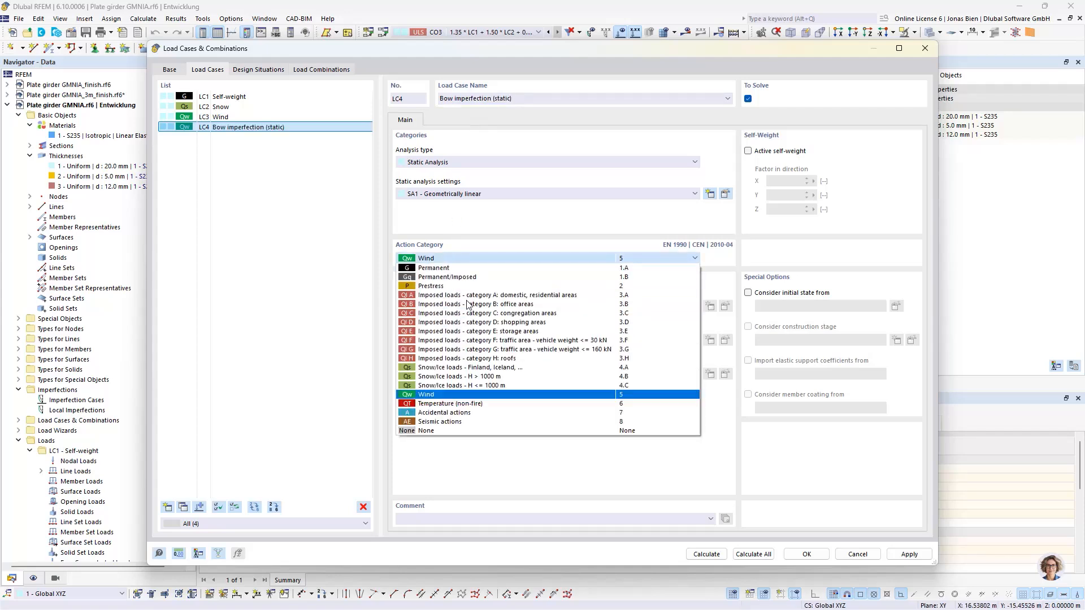
left_click(429, 432)
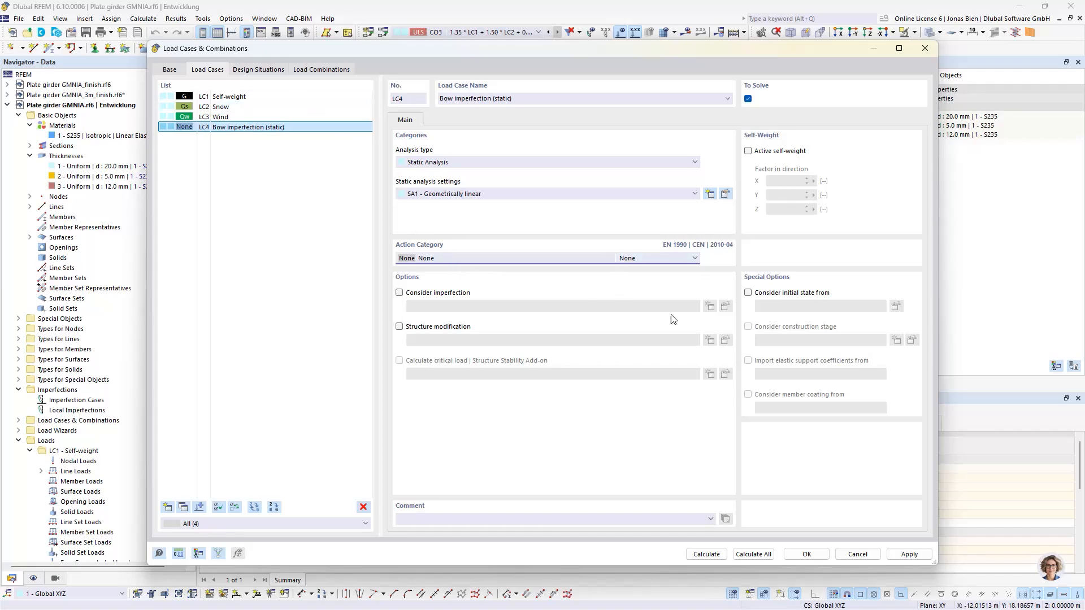
left_click(807, 554)
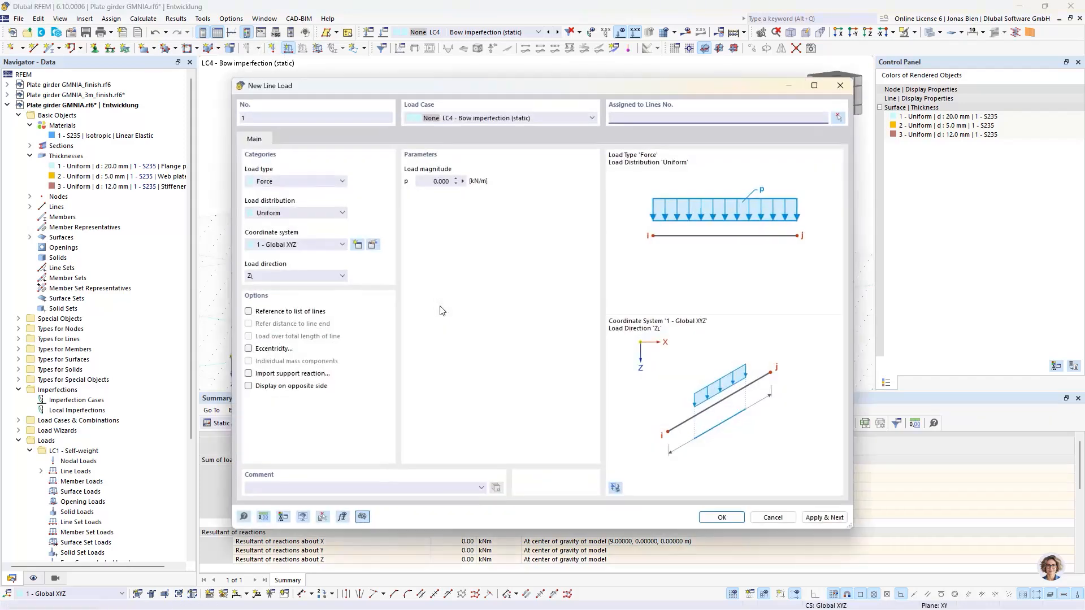
Define the new line load in LC4 with a magnitude of 1 kN/m acting in global Y on true length.
left_click(445, 181)
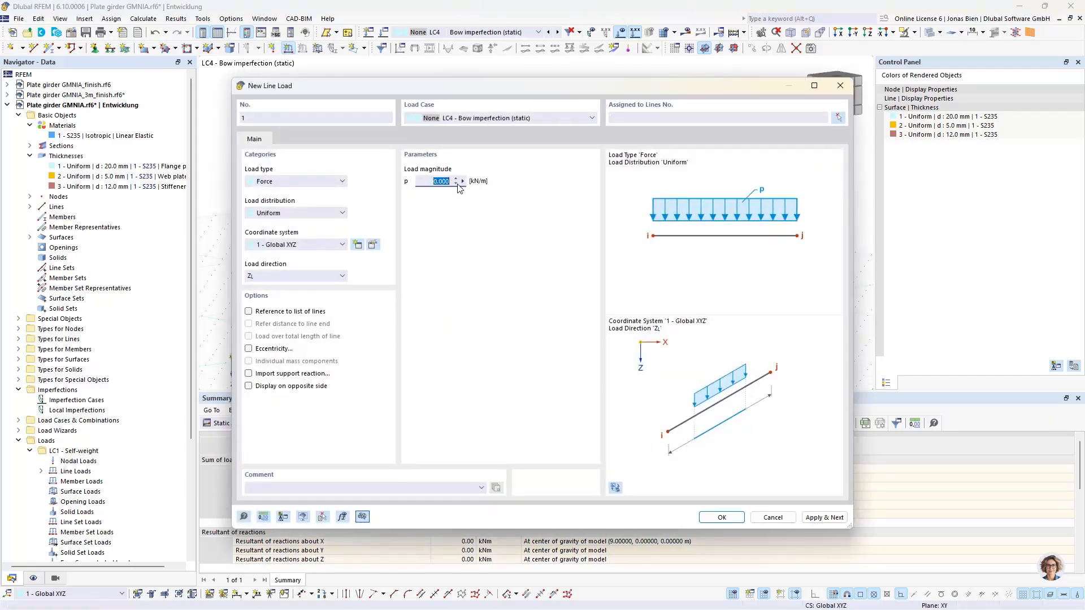
type("1")
left_click(318, 277)
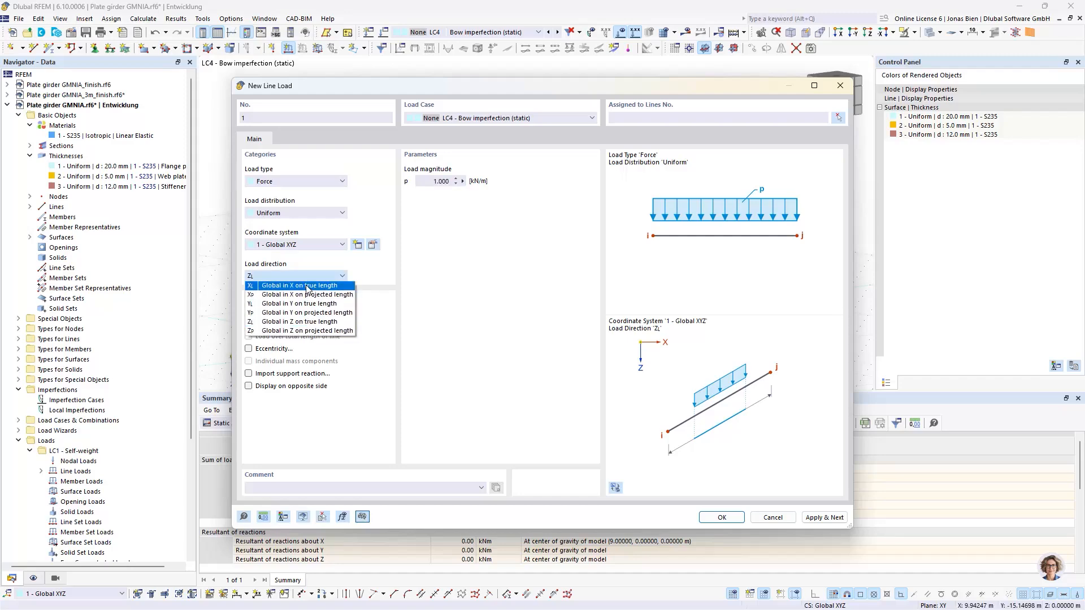
left_click(378, 90)
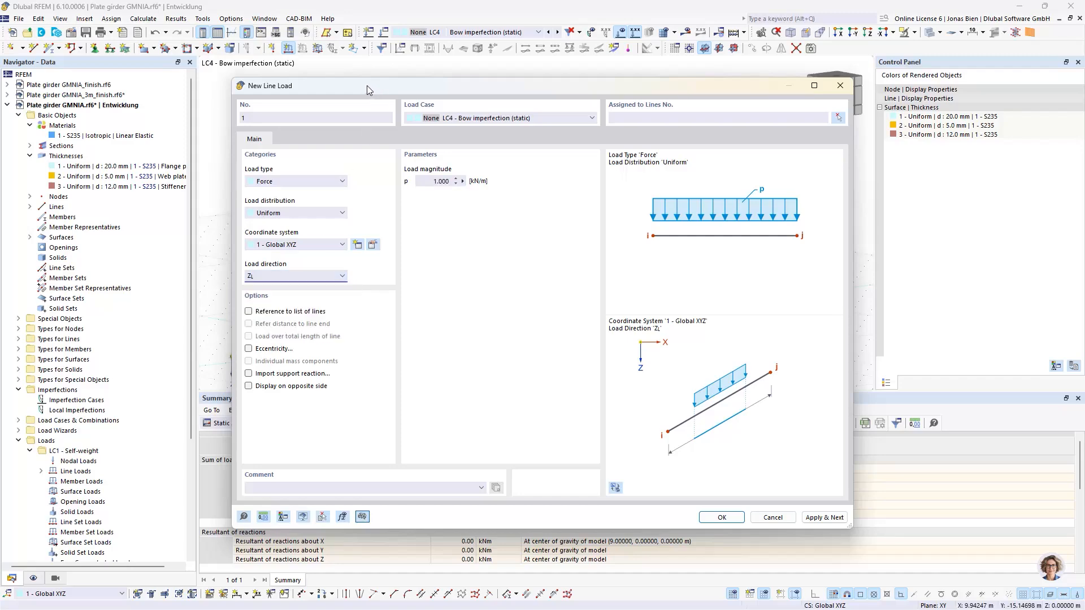
left_click_drag(367, 86, 471, 87)
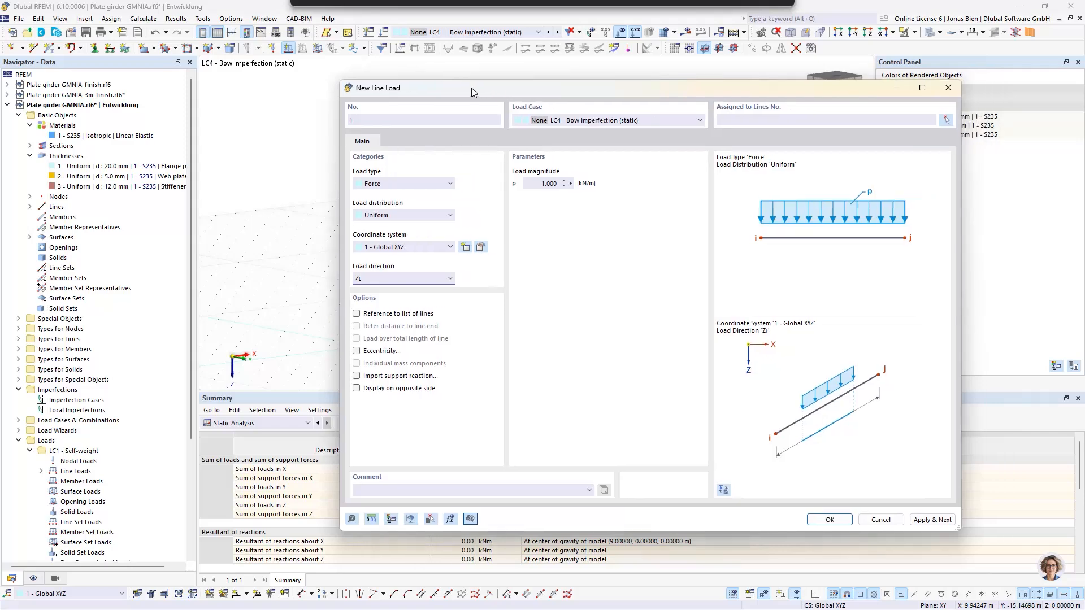
left_click(377, 279)
left_click(378, 315)
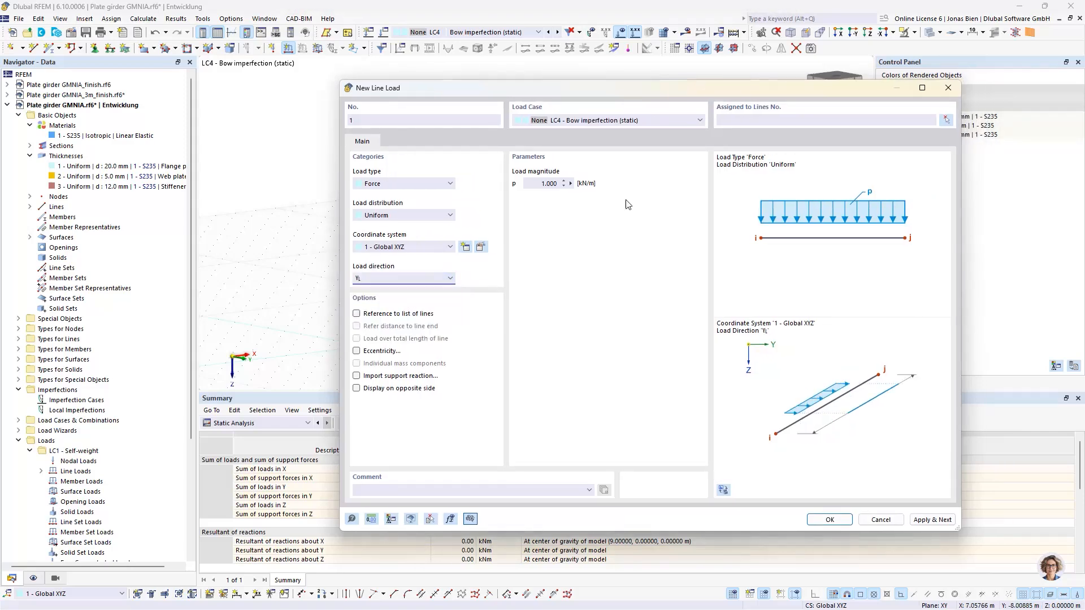
Start assigning the line load graphically by picking lines 4, 11 and 19 along the girder's upper and lower flange-web junctions.
left_click(945, 120)
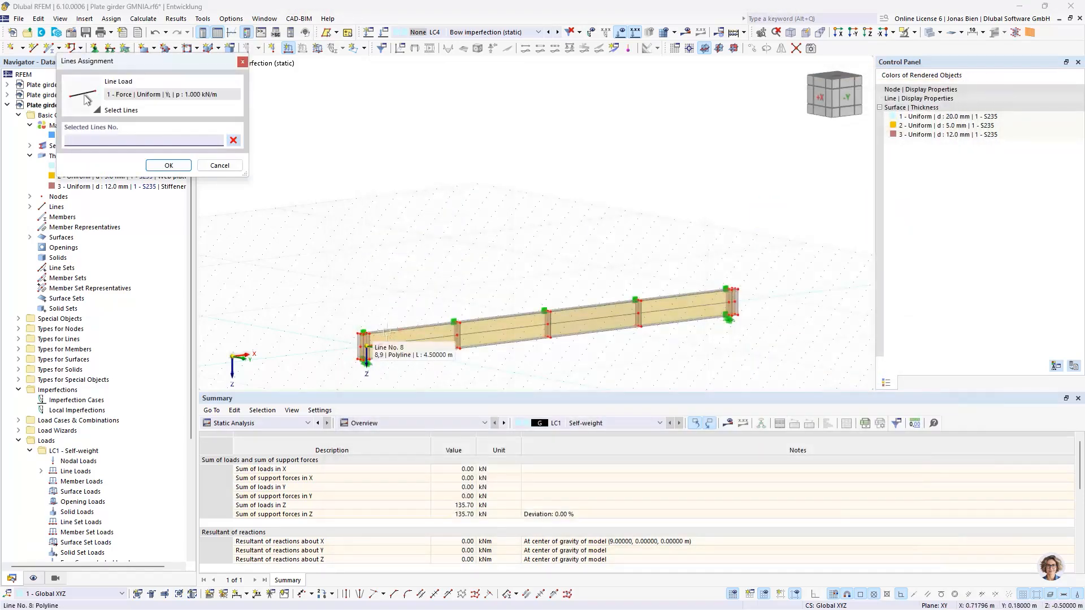
scroll(374, 334, "up", 3)
middle_click_drag(443, 281, 449, 311, "ctrl")
scroll(472, 254, "up", 1)
middle_click_drag(474, 248, 522, 62)
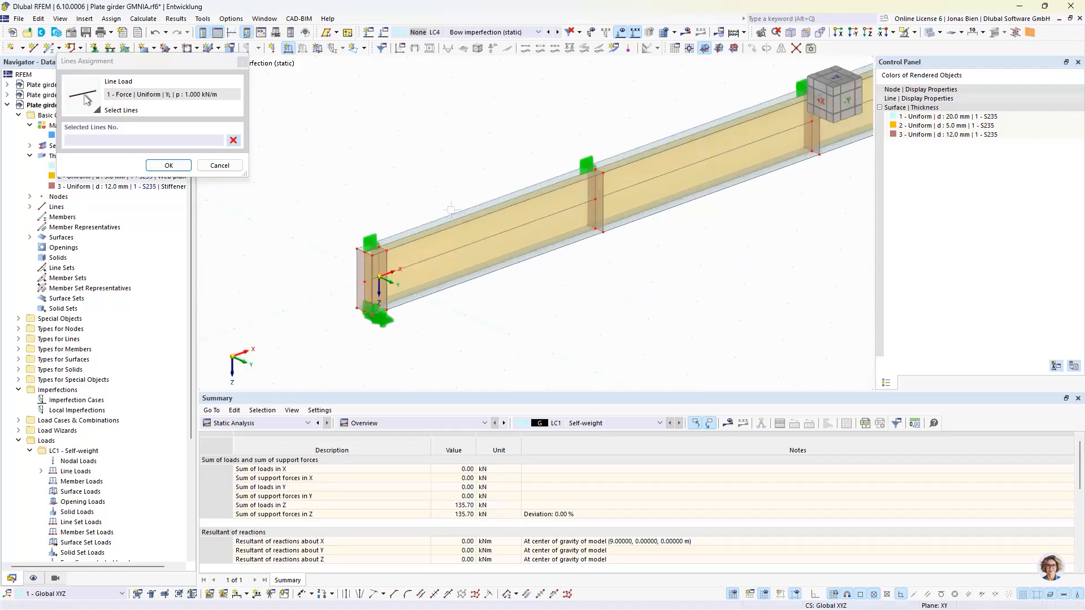
left_click(463, 276)
left_click(463, 276)
middle_click_drag(725, 145, 492, 247)
left_click(492, 224)
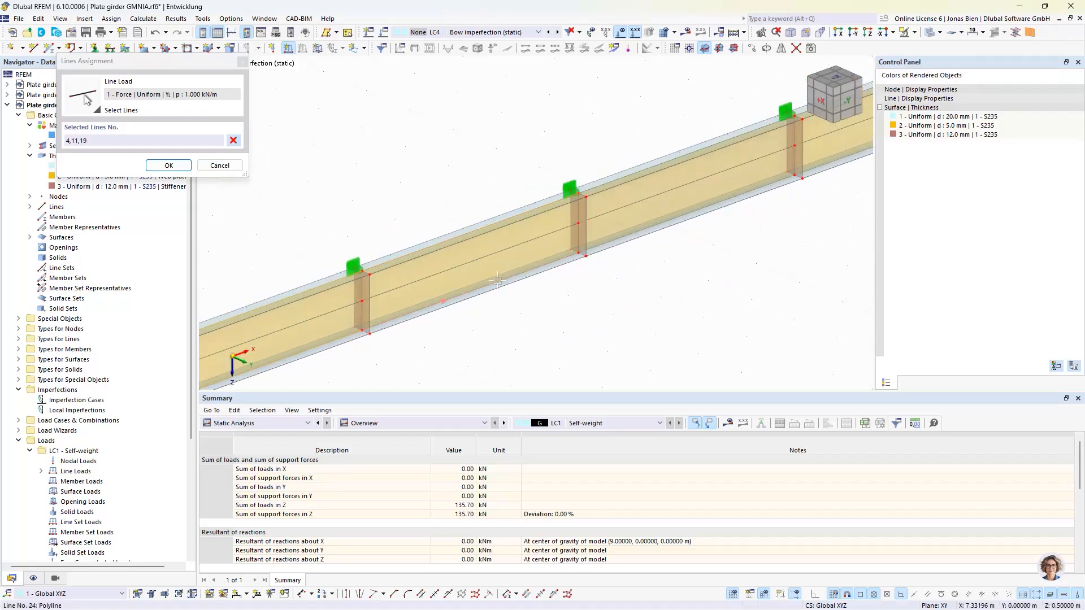
Add flange-web junction lines 24, 72, 76, 80 and 83 to the assignment and create the line load.
left_click(497, 281)
left_click(667, 162)
left_click(680, 217)
middle_click_drag(661, 270, 449, 400)
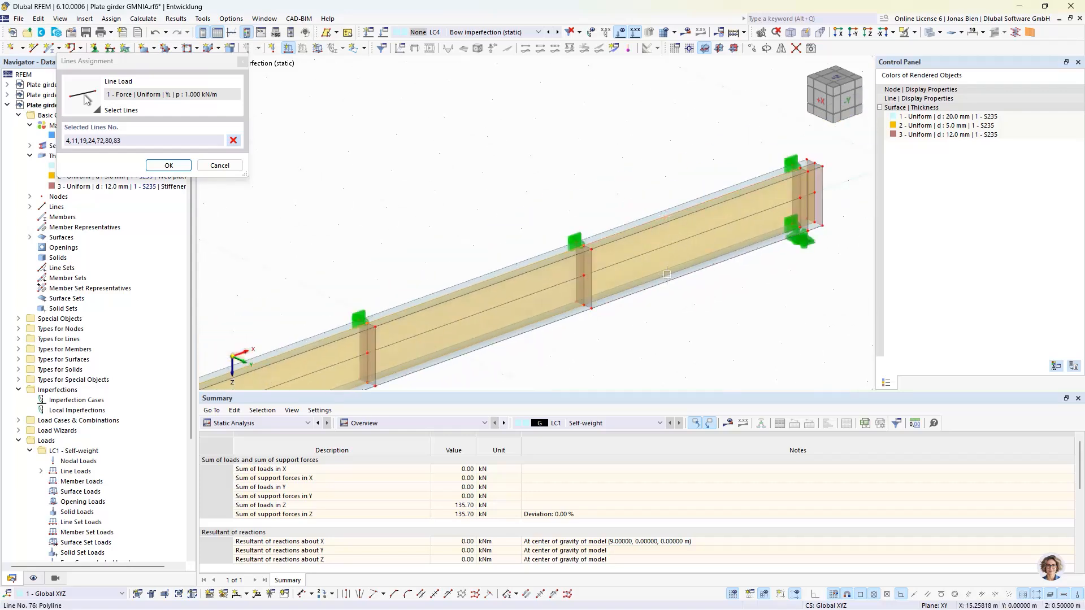
left_click(169, 165)
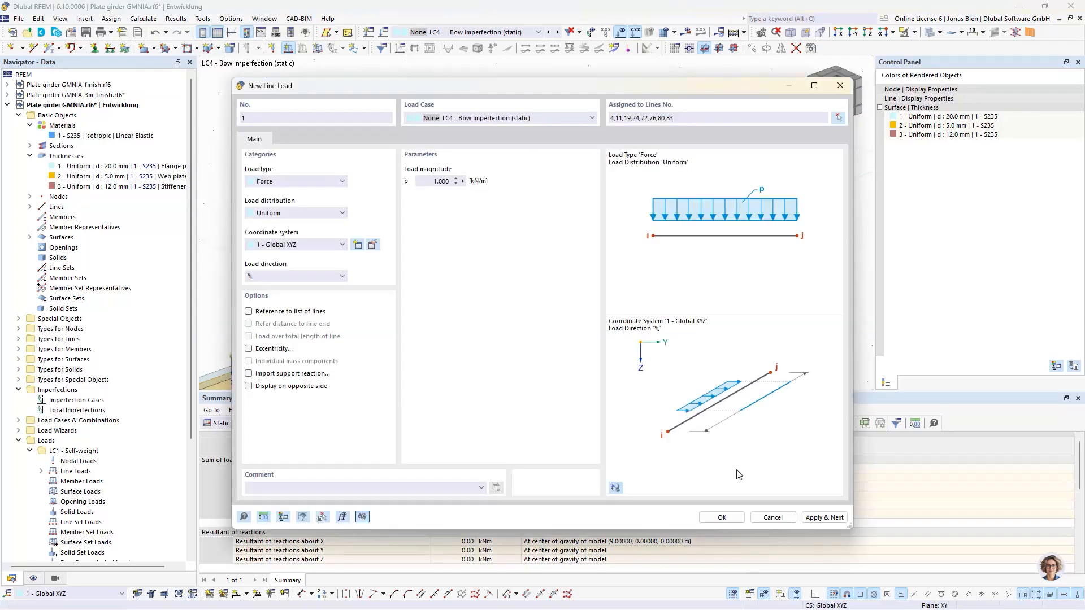
left_click(721, 517)
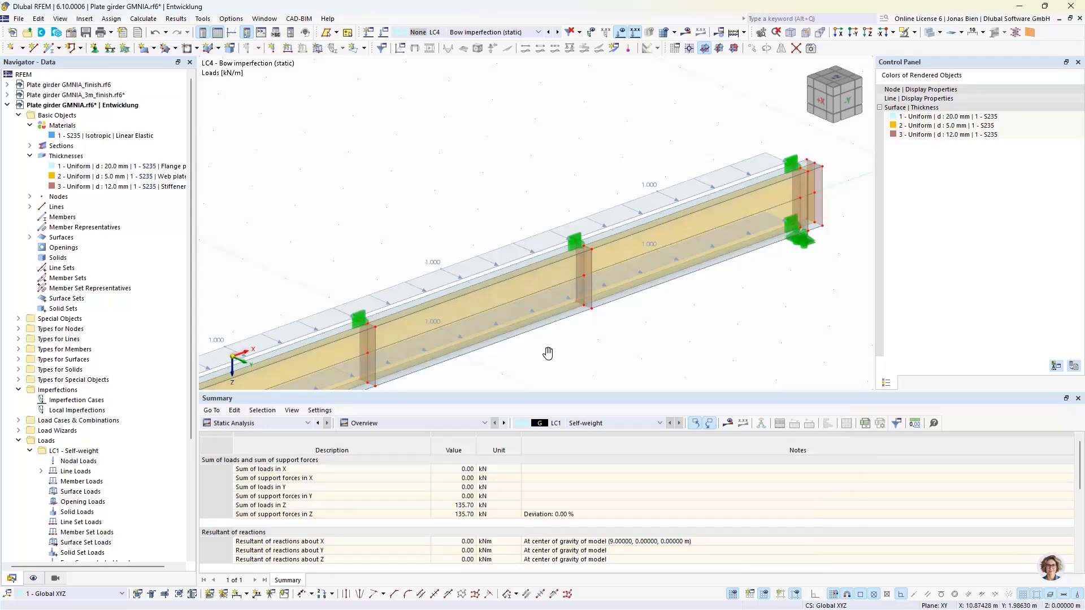
Reverse the direction of the LC4 line load assigned to lines 19, 24, 72 and 76 so neighbouring spans are loaded in opposite directions.
scroll(671, 282, "down", 2)
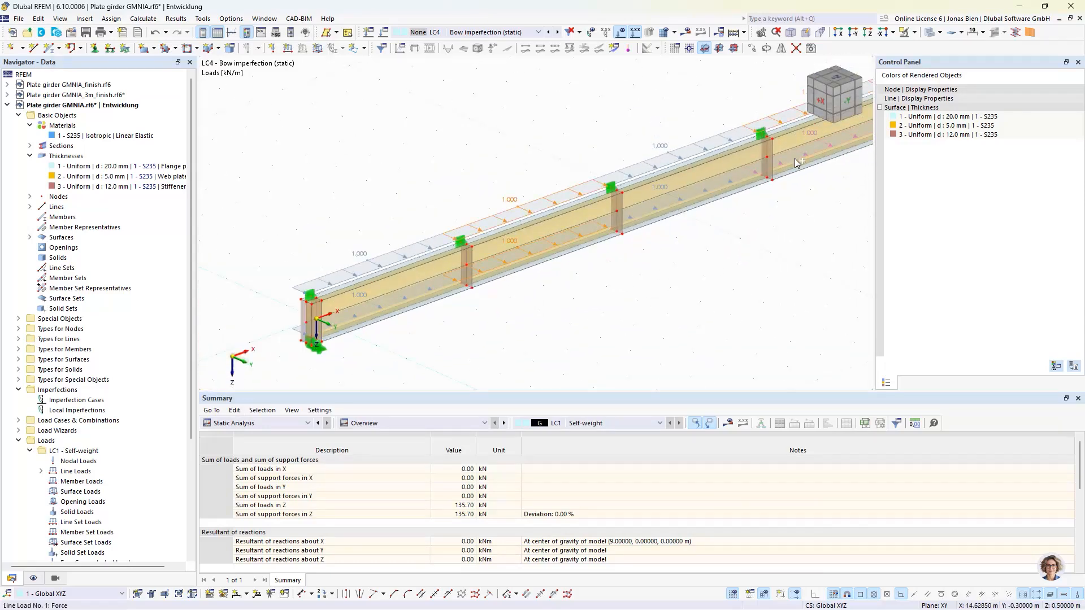
double_click(543, 202)
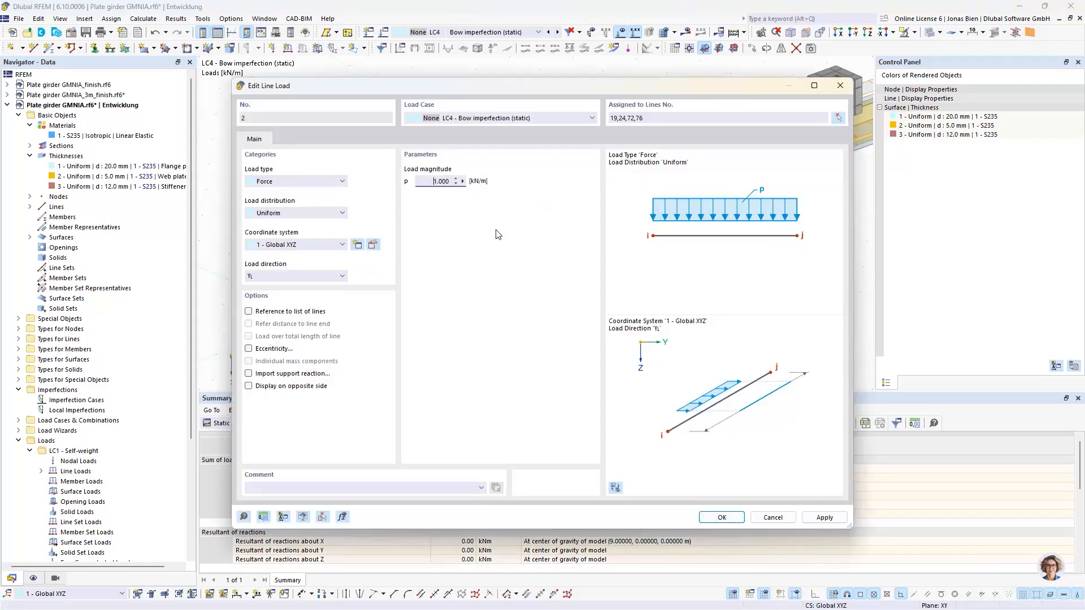
left_click(721, 517)
middle_click_drag(688, 252, 637, 267)
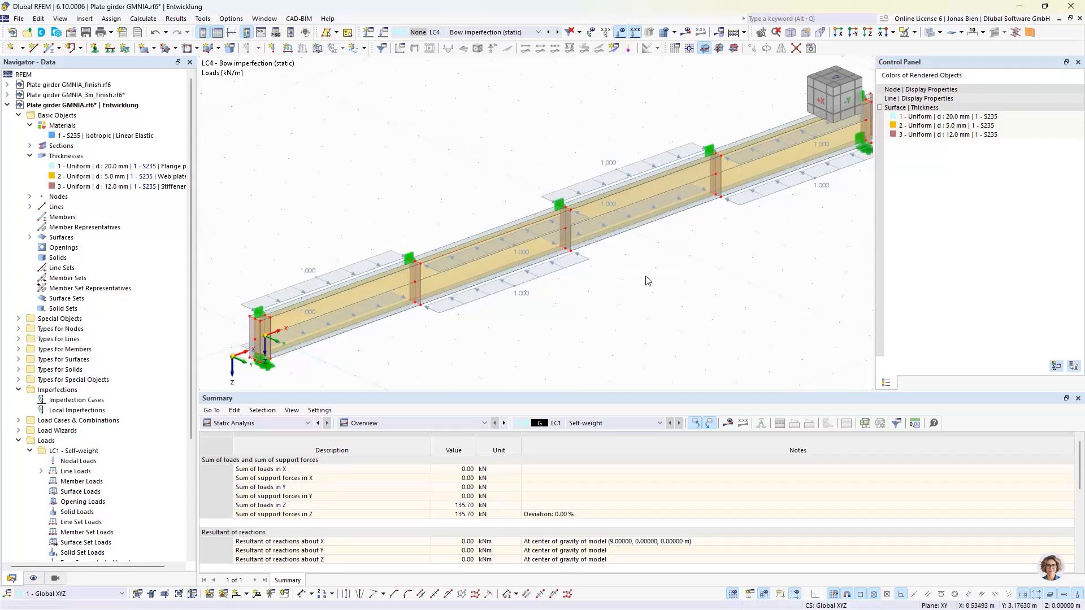
scroll(655, 279, "up", 1)
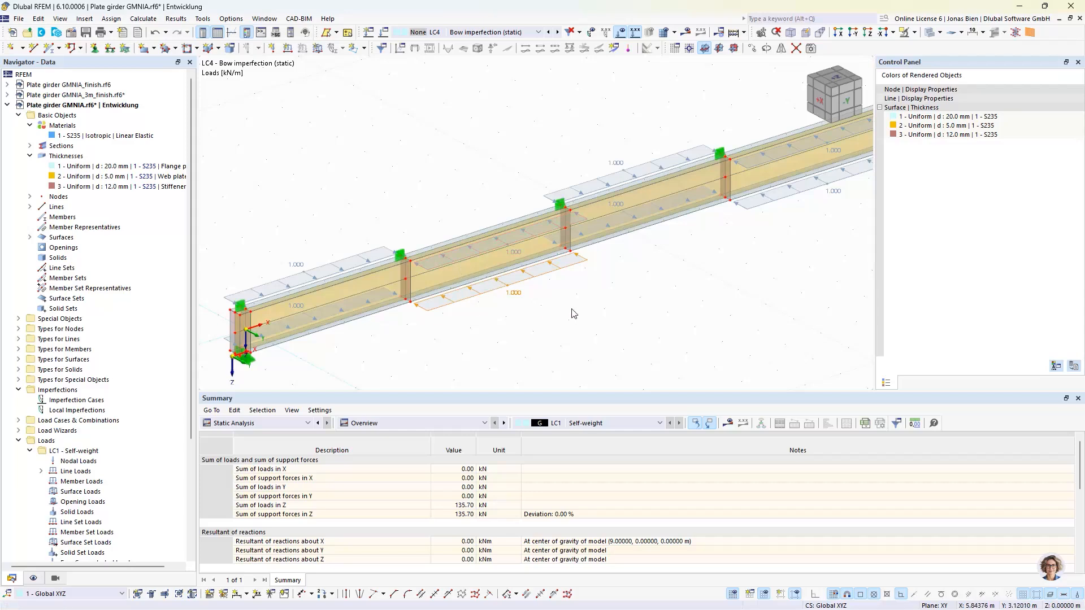
middle_click_drag(575, 286, 601, 276, "ctrl")
middle_click_drag(662, 313, 661, 271, "ctrl")
scroll(649, 291, "down", 1)
Calculate load case LC4 and display its total global deformations |u| on the girder.
left_click(685, 33)
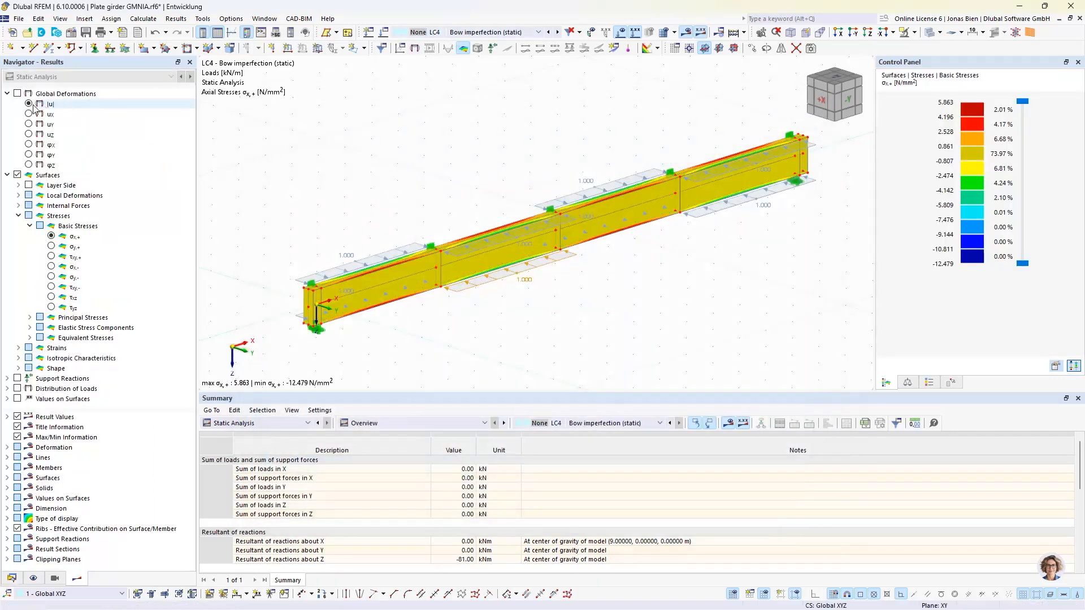
left_click(18, 94)
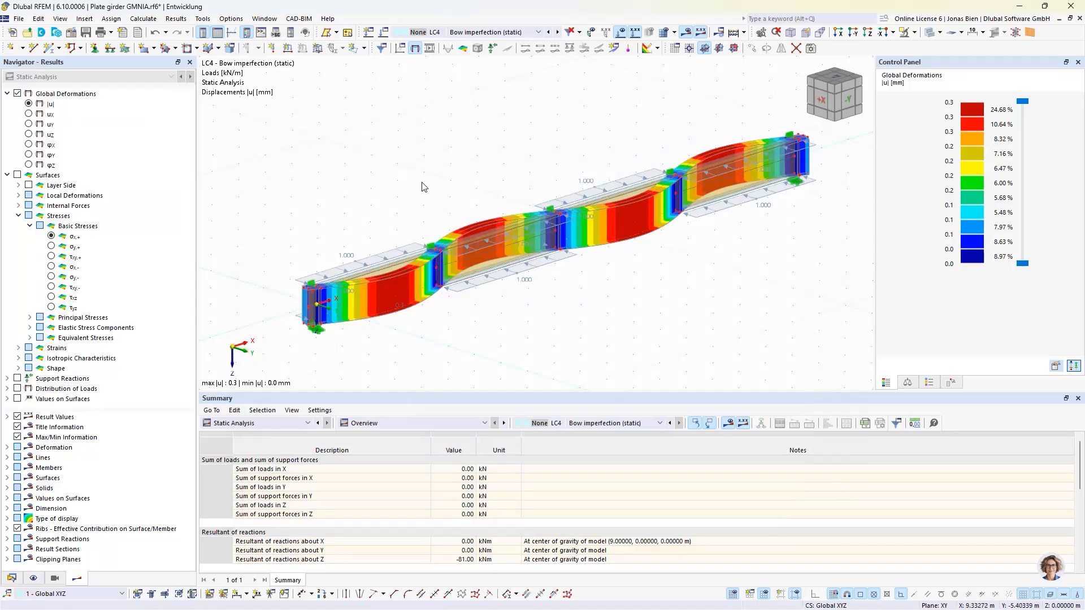
mouse_move(423, 183)
middle_mouse_down("ctrl")
mouse_move(412, 146)
mouse_move(527, 178)
mouse_move(560, 170)
mouse_move(482, 164)
mouse_move(414, 179)
middle_mouse_up("ctrl")
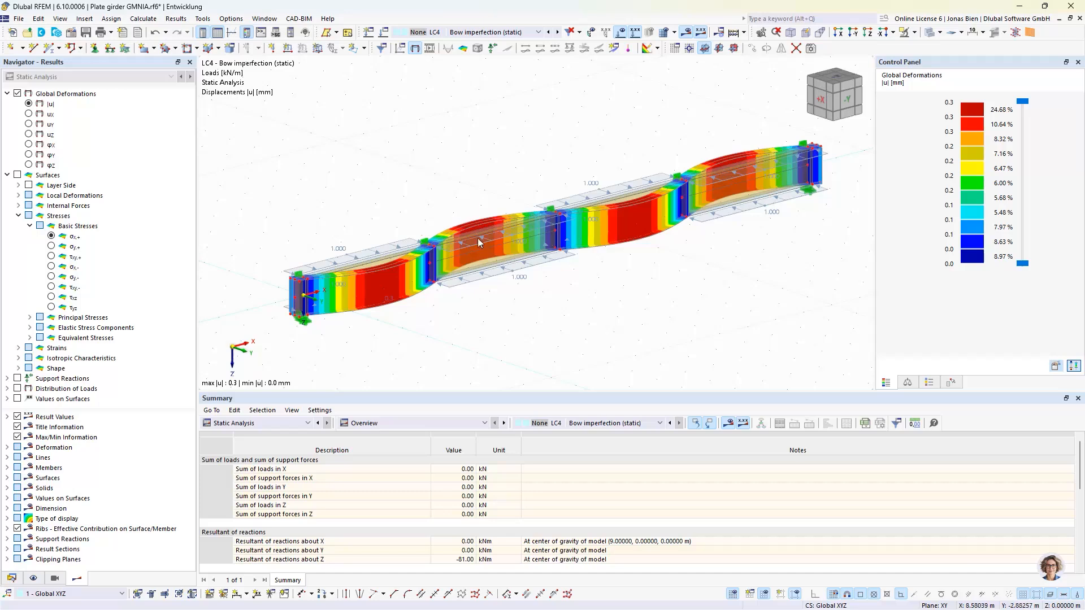
middle_click_drag(472, 196, 483, 222, "ctrl")
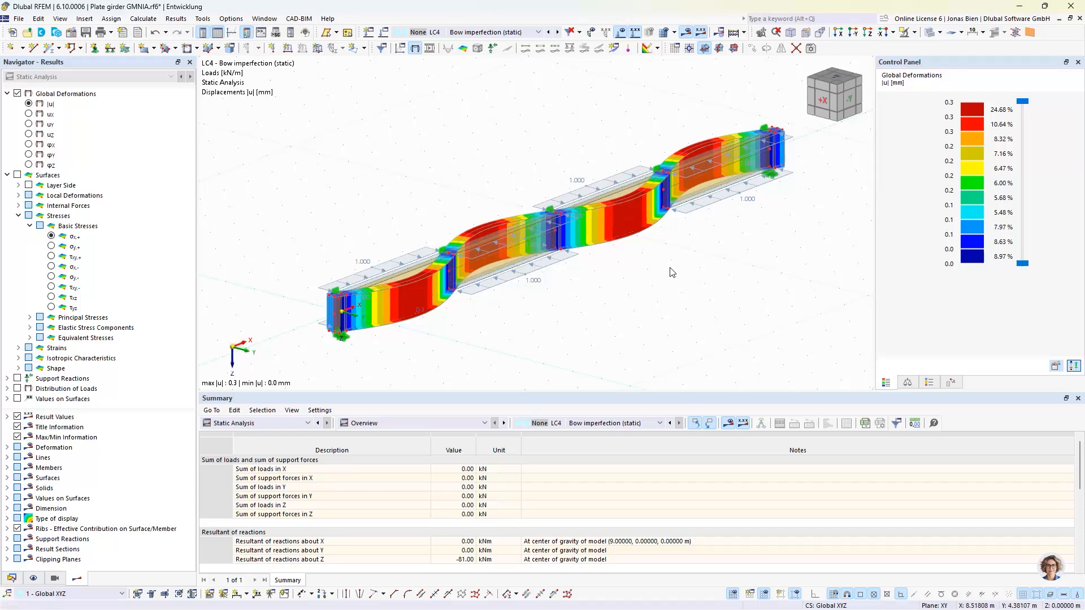
middle_click_drag(707, 244, 701, 240, "ctrl")
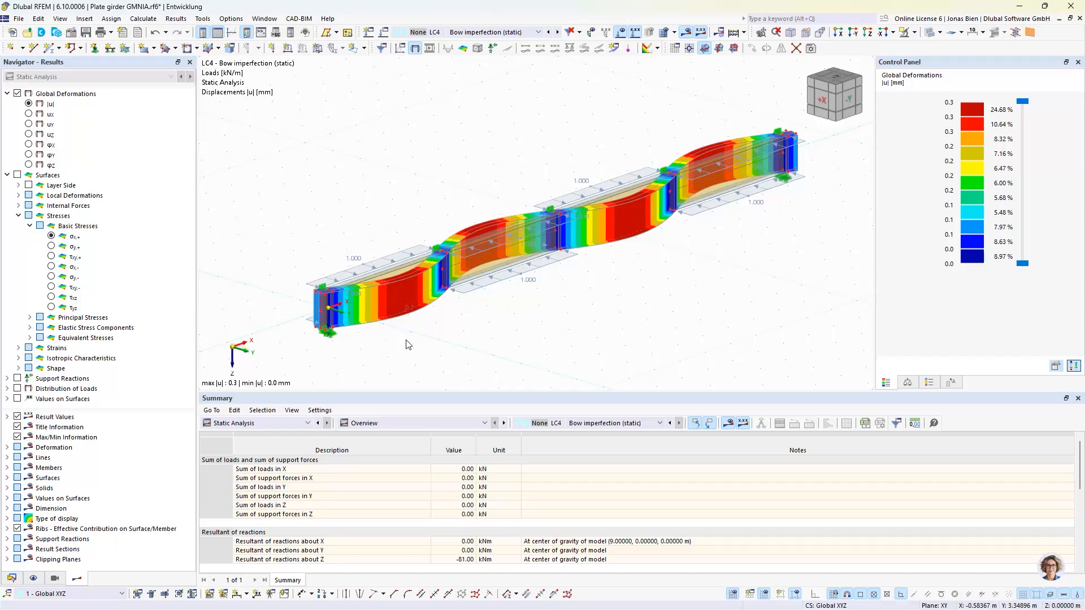
Create a new imperfection case of type Static Deformation with Select Load Case as the source type.
left_click(17, 580)
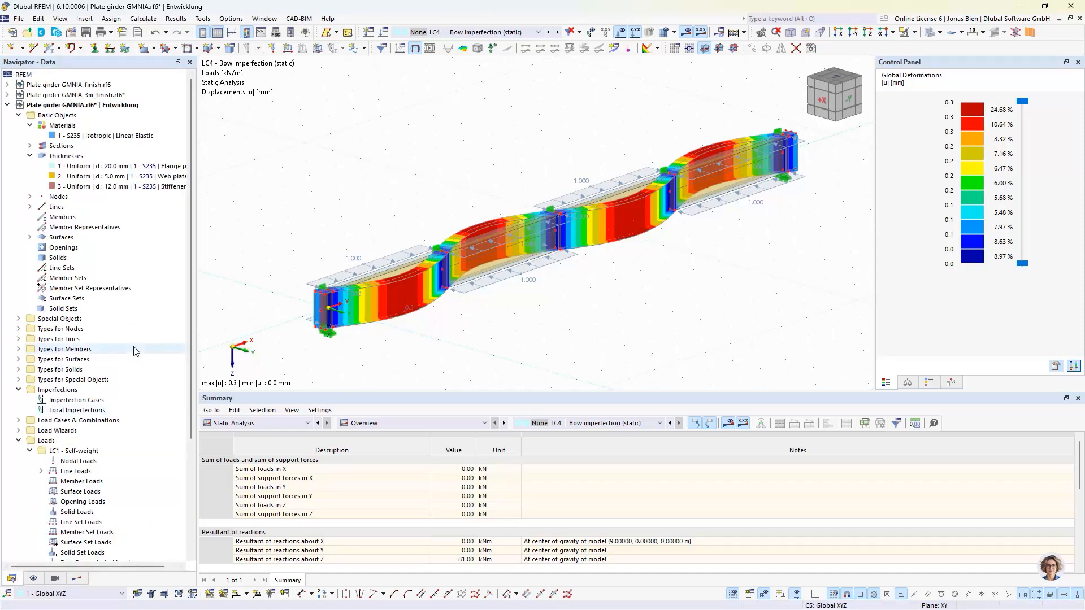
double_click(74, 399)
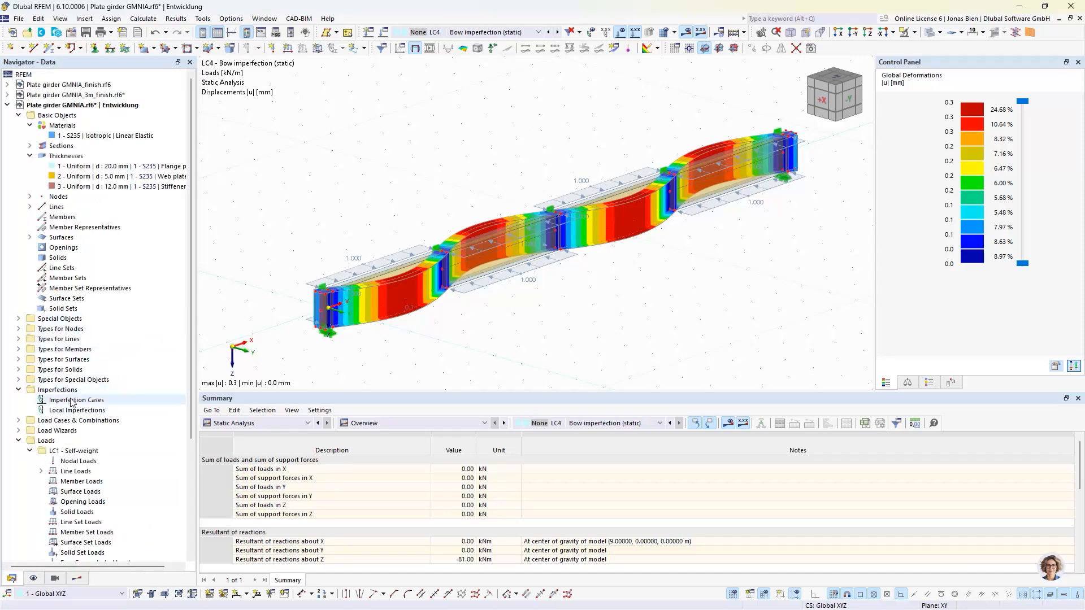
left_click(401, 208)
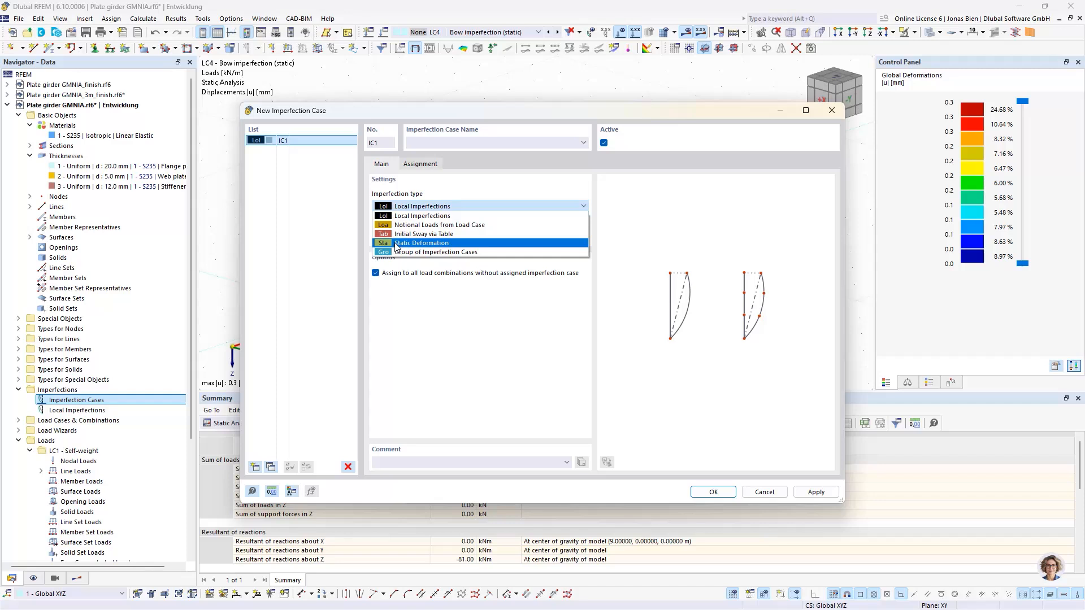
left_click(402, 244)
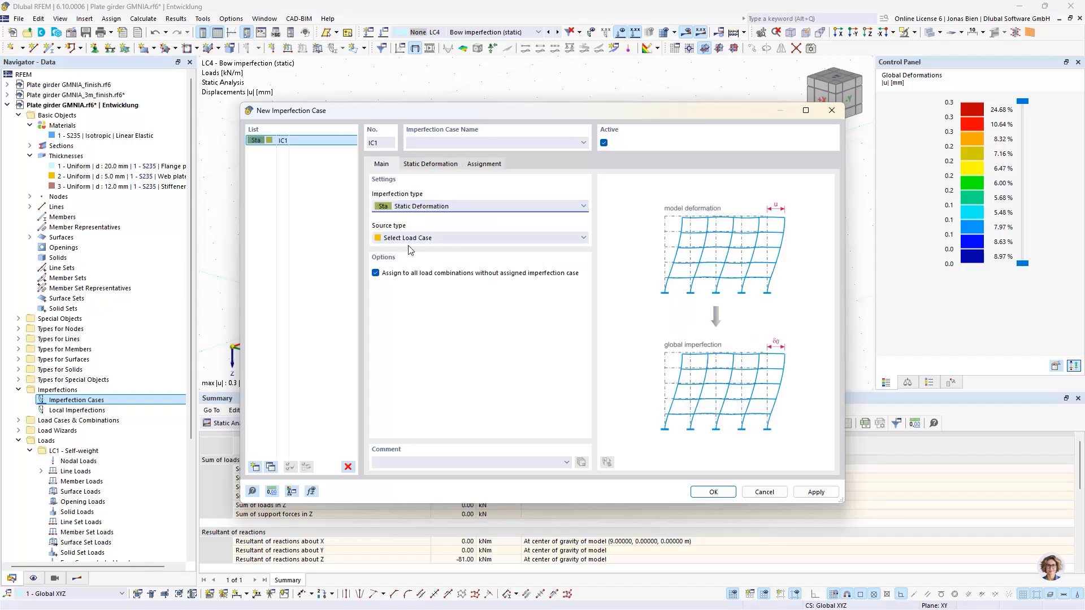
left_click(421, 240)
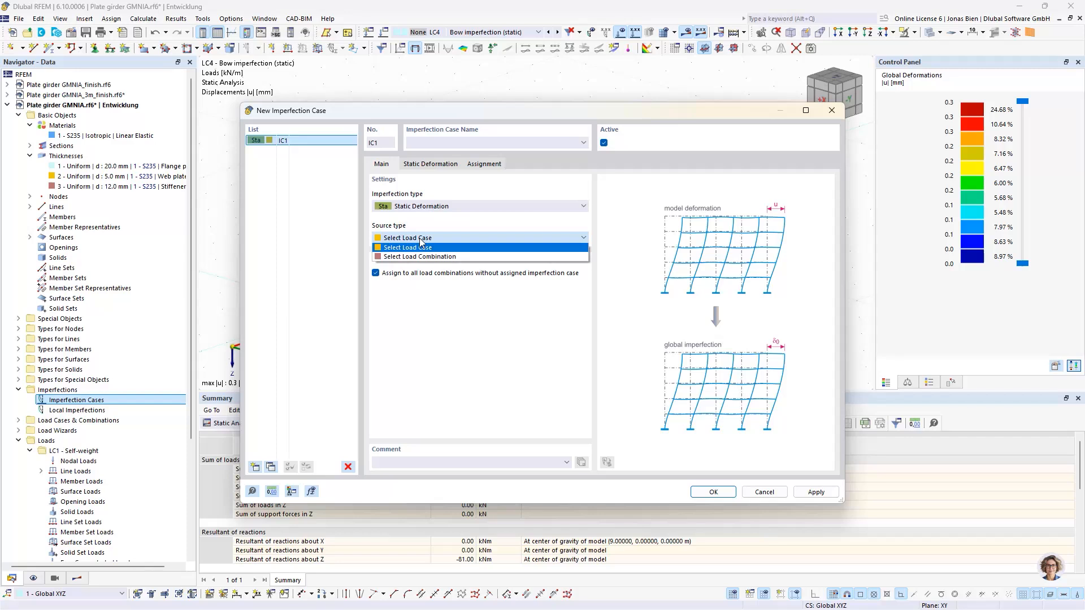
left_click(421, 242)
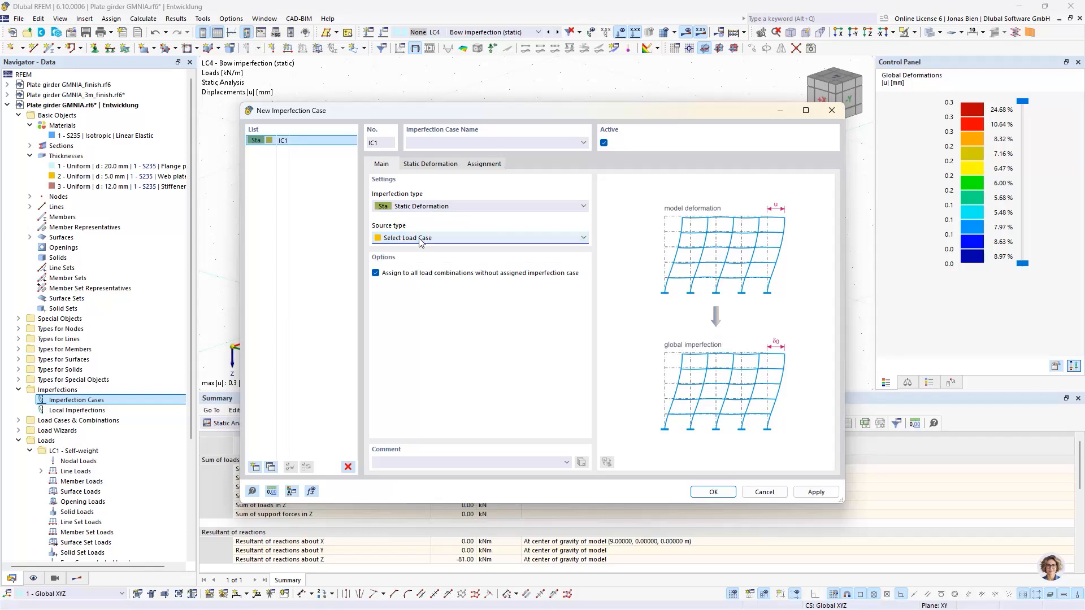
Take the imperfection shape from LC4 - Bow imperfection (static) and set the scaling direction to S.
left_click(436, 167)
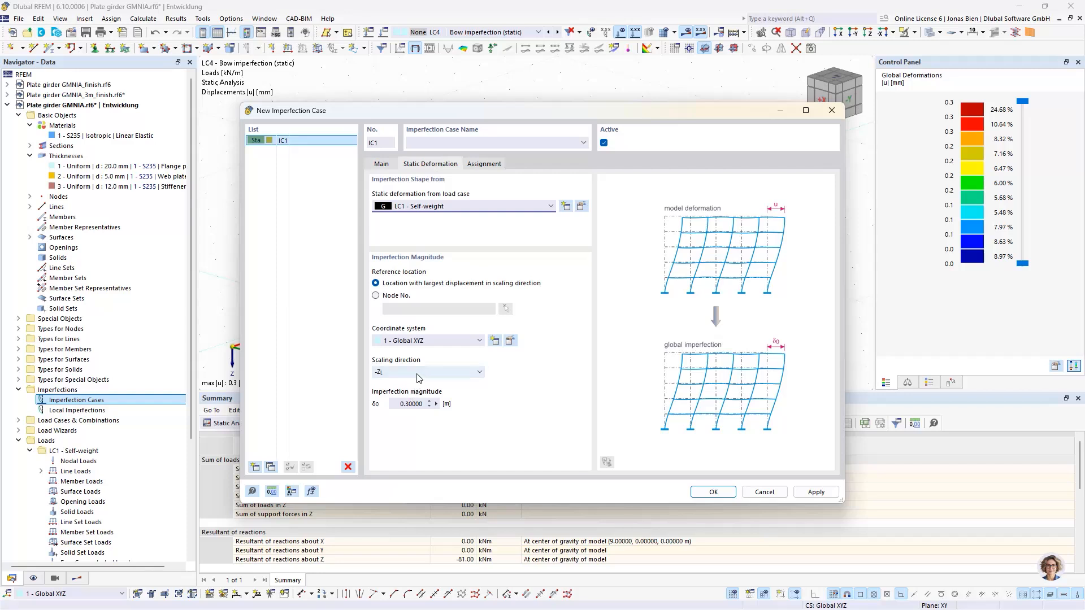
left_click(457, 207)
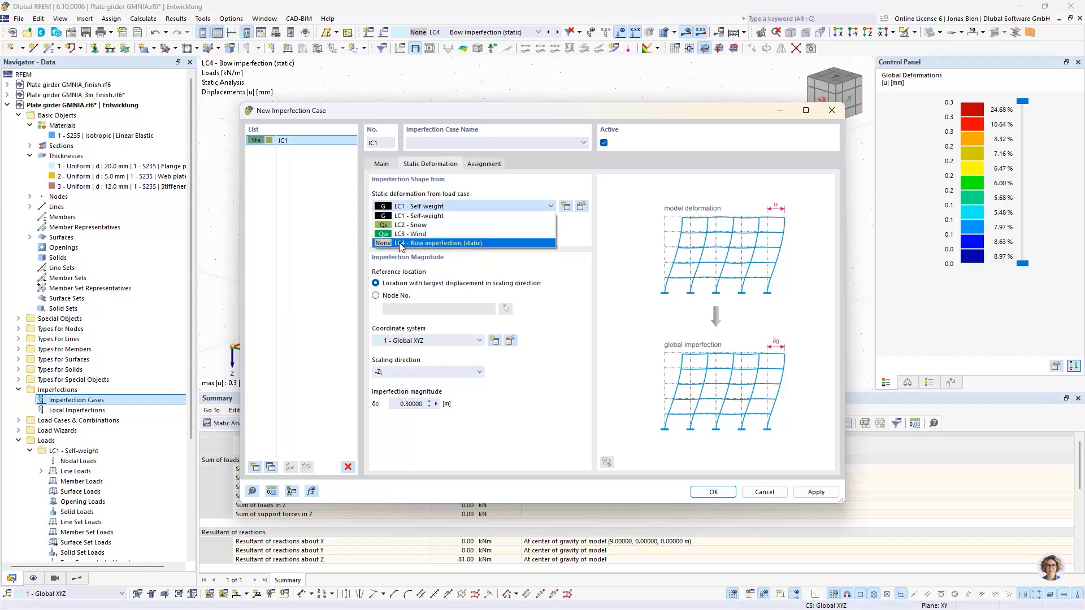
left_click(396, 243)
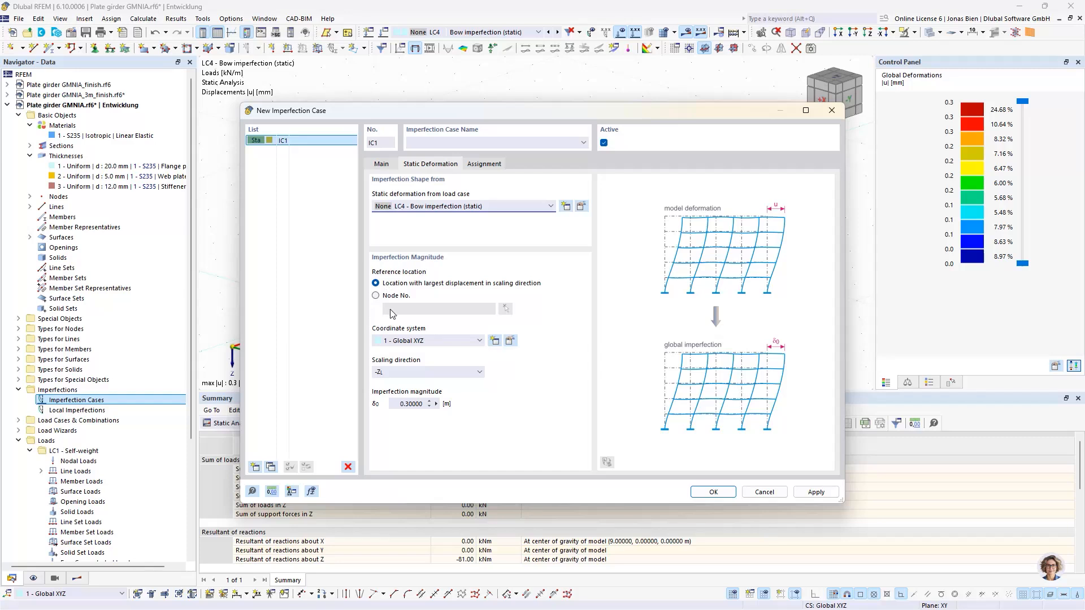
left_click(402, 372)
left_click(401, 436)
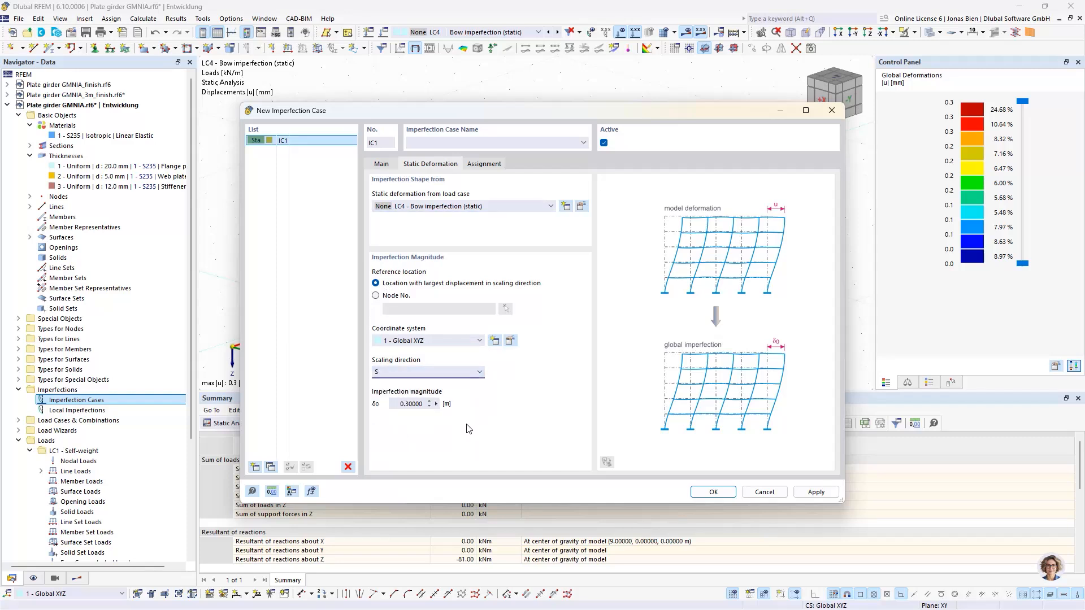
Define the imperfection magnitude with the formula 4.5/300, giving 0.01500 m, and save the imperfection case.
left_click_drag(505, 119, 657, 187)
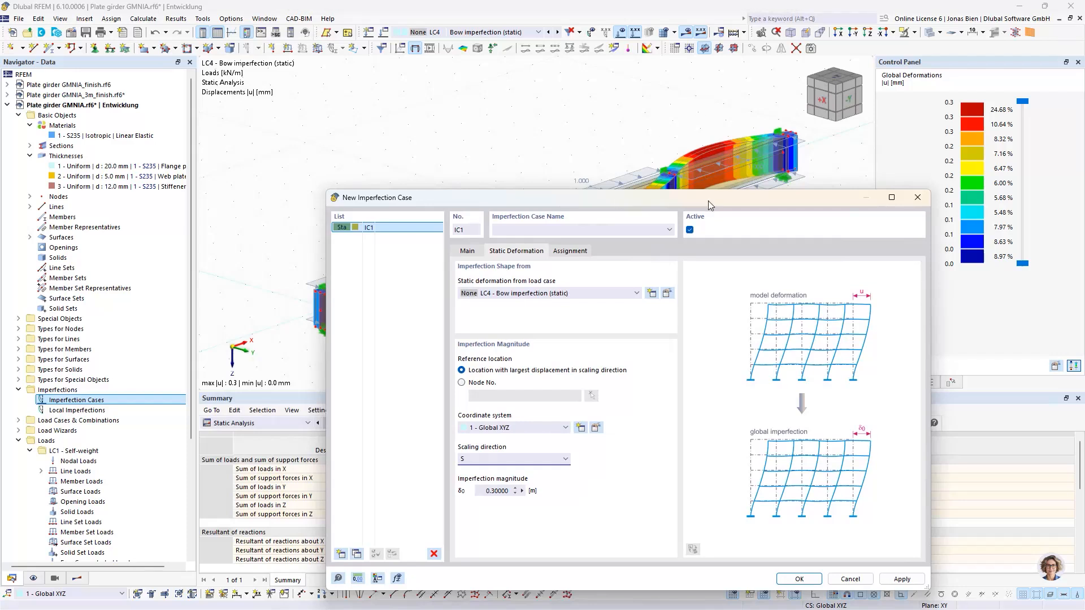
left_click_drag(765, 181, 765, 181)
left_click_drag(535, 184, 360, 117)
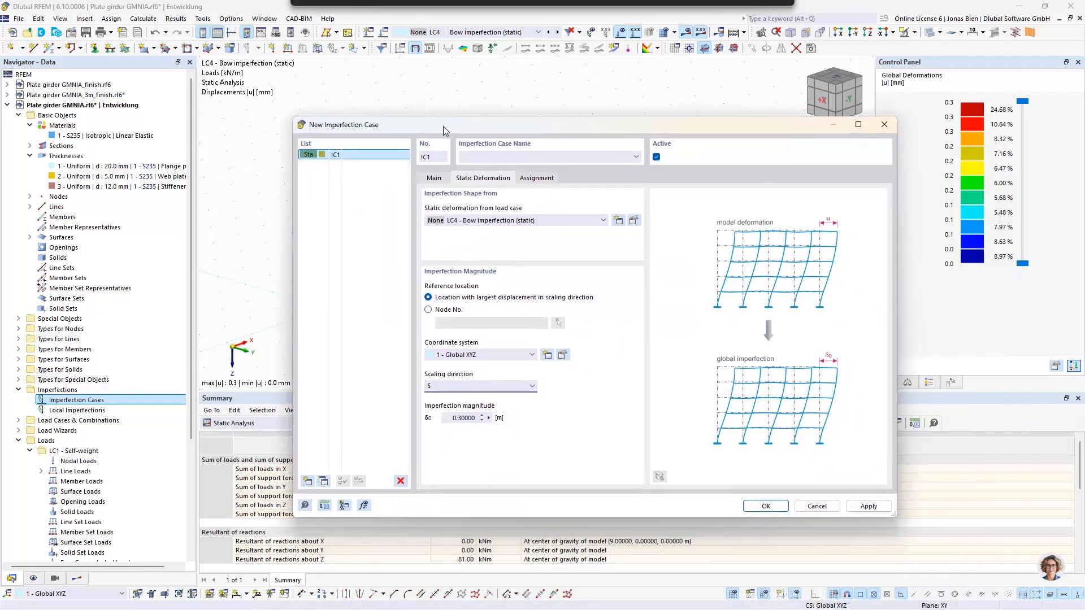
left_click(372, 405)
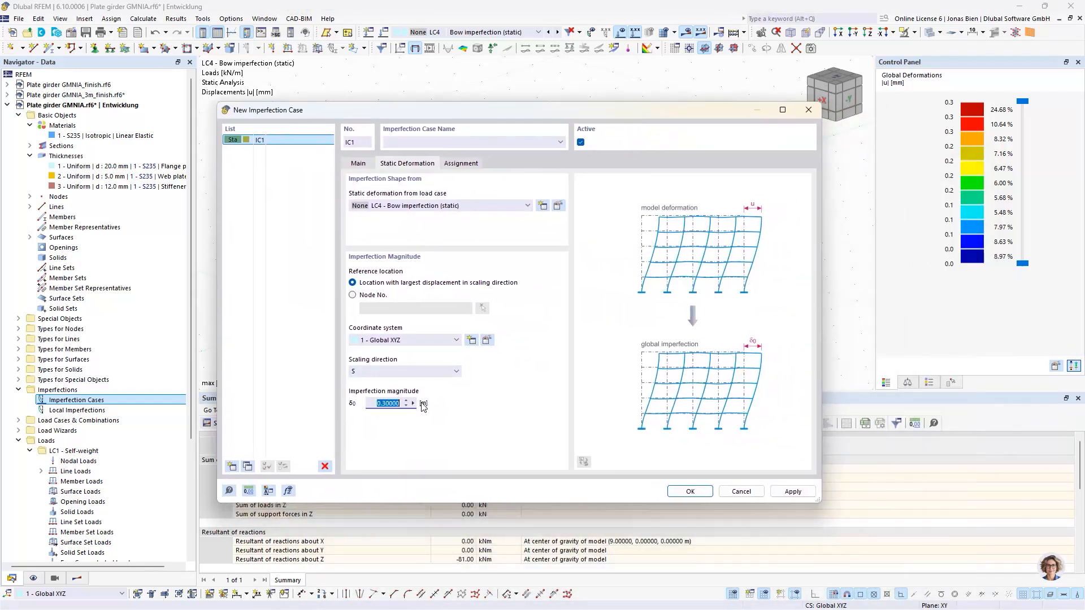
left_click(413, 403)
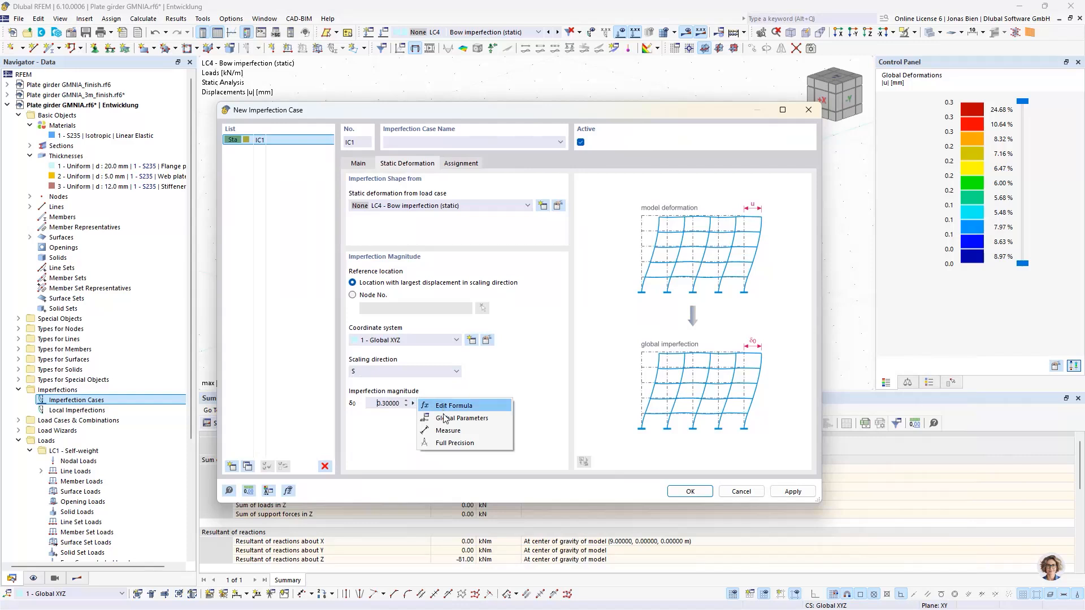
left_click(447, 407)
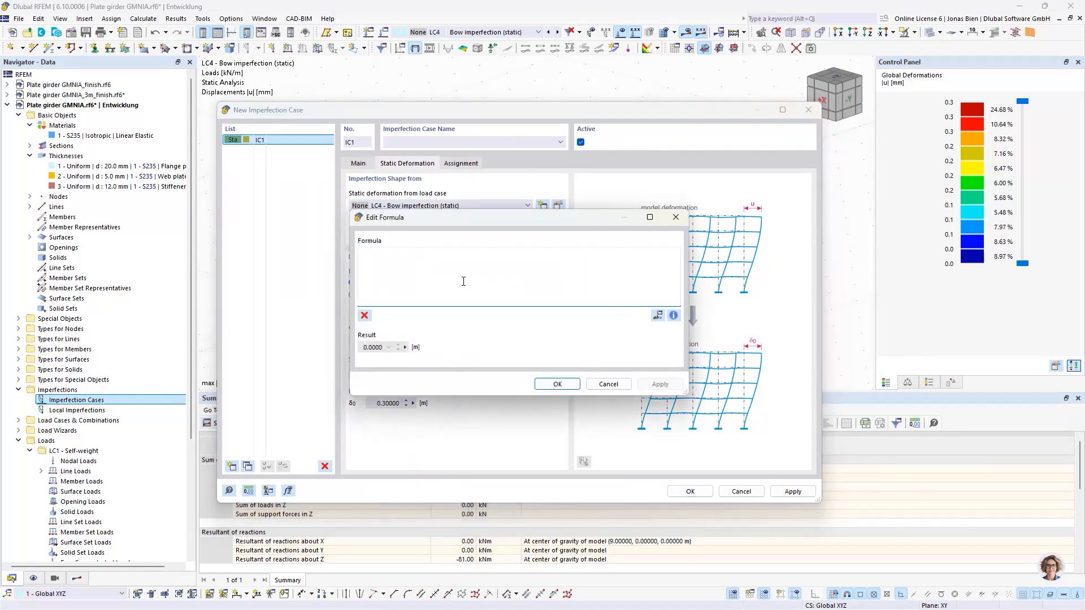
type("4.5/300")
left_click(557, 383)
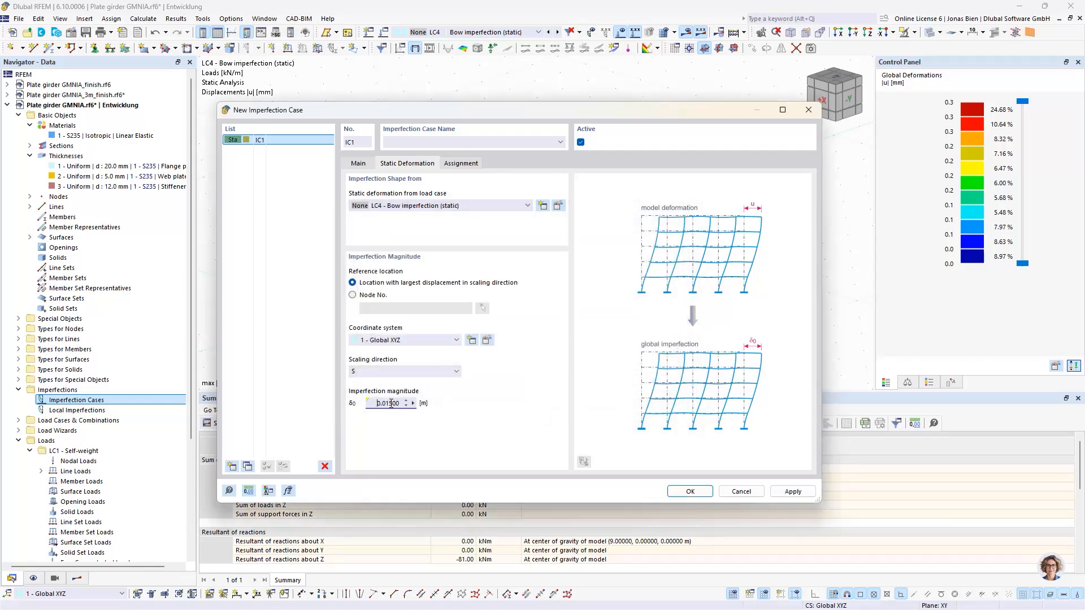
left_click(671, 495)
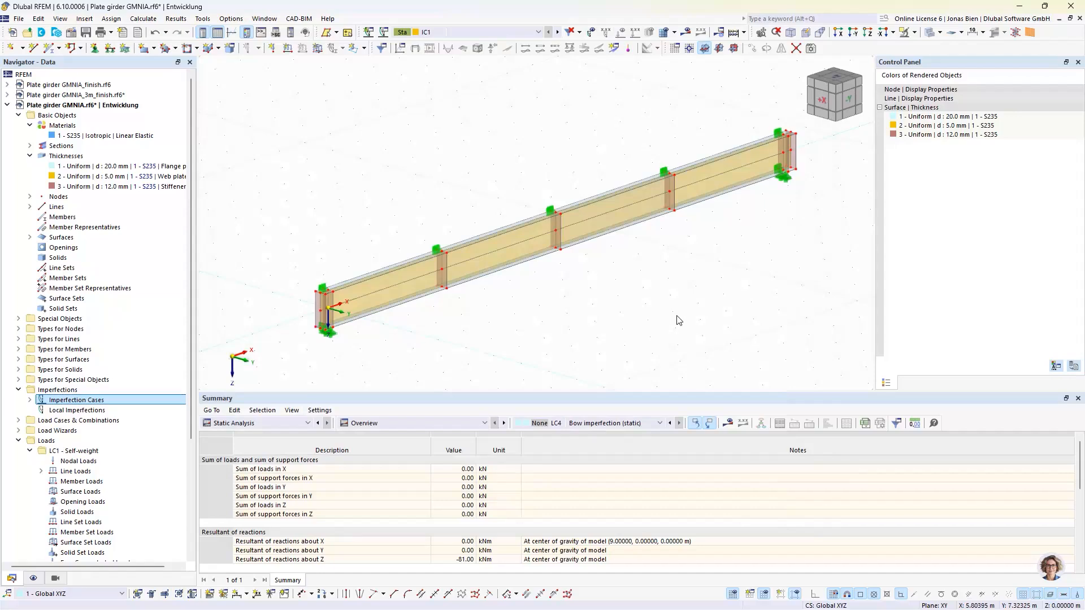
Display the global deformations |u| of imperfection case IC1 to check the scaled bow shape.
left_click(438, 32)
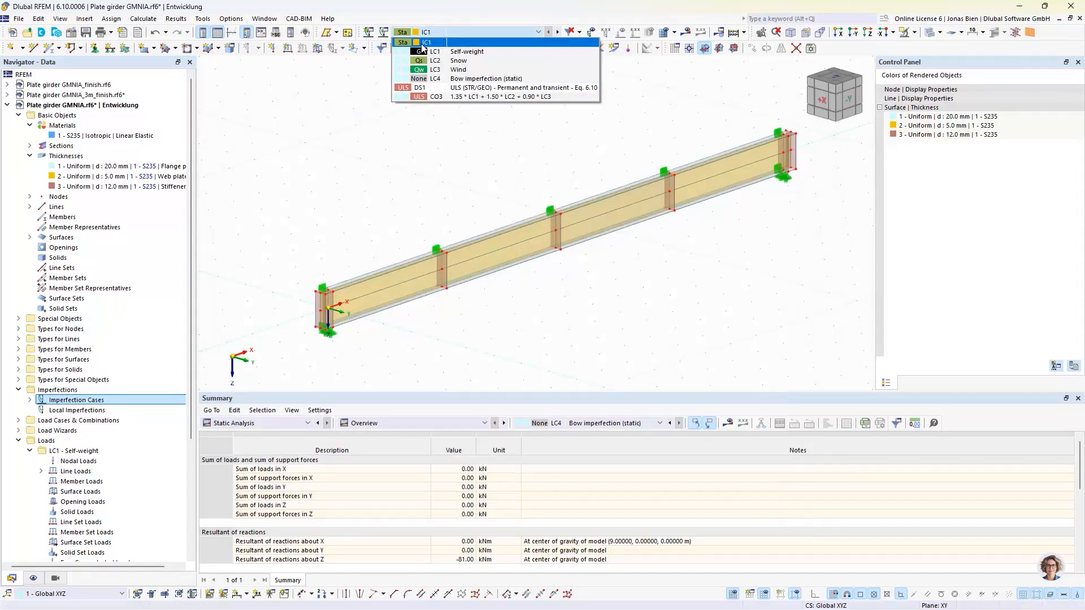
left_click(423, 42)
left_click(685, 32)
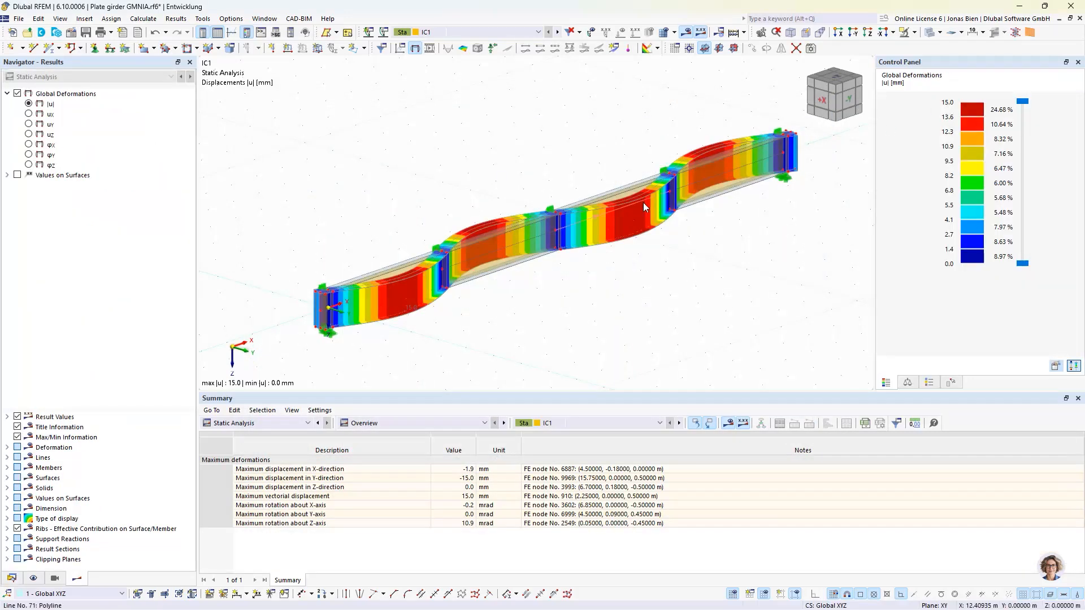
Inspect the settings of imperfection case IC1, including its assignment to load combinations, and close them without changes.
left_click(12, 577)
scroll(136, 452, "down", 2)
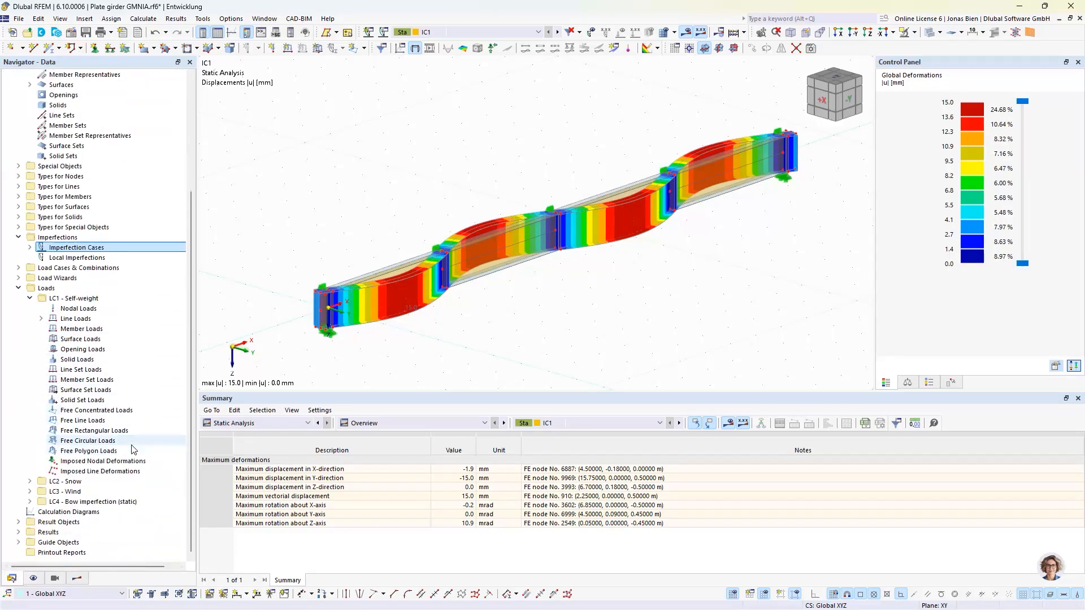
scroll(133, 447, "up", 1)
left_click(29, 278)
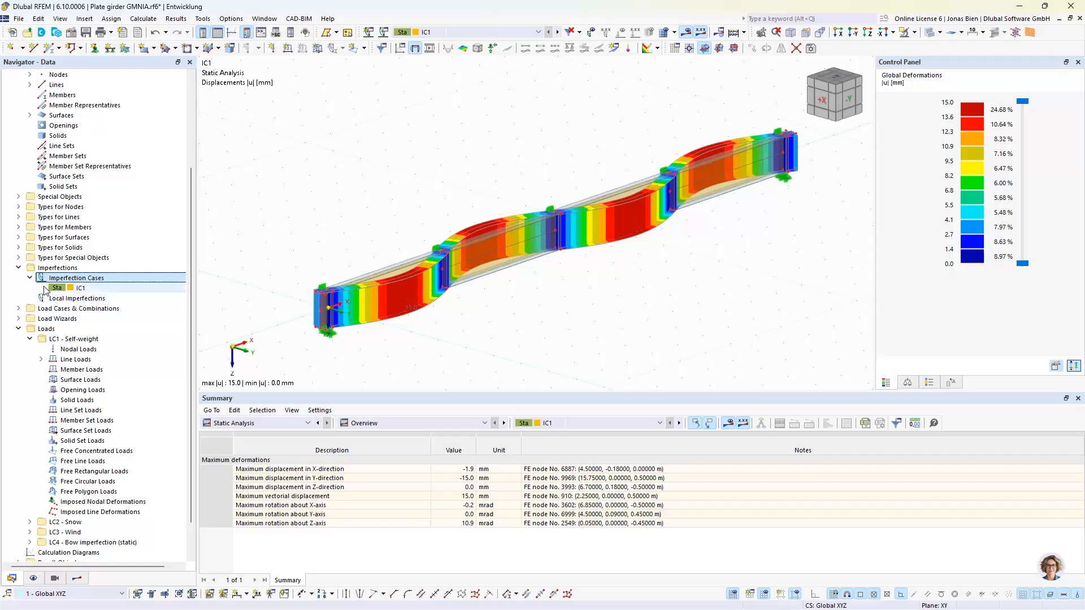
left_click(384, 33)
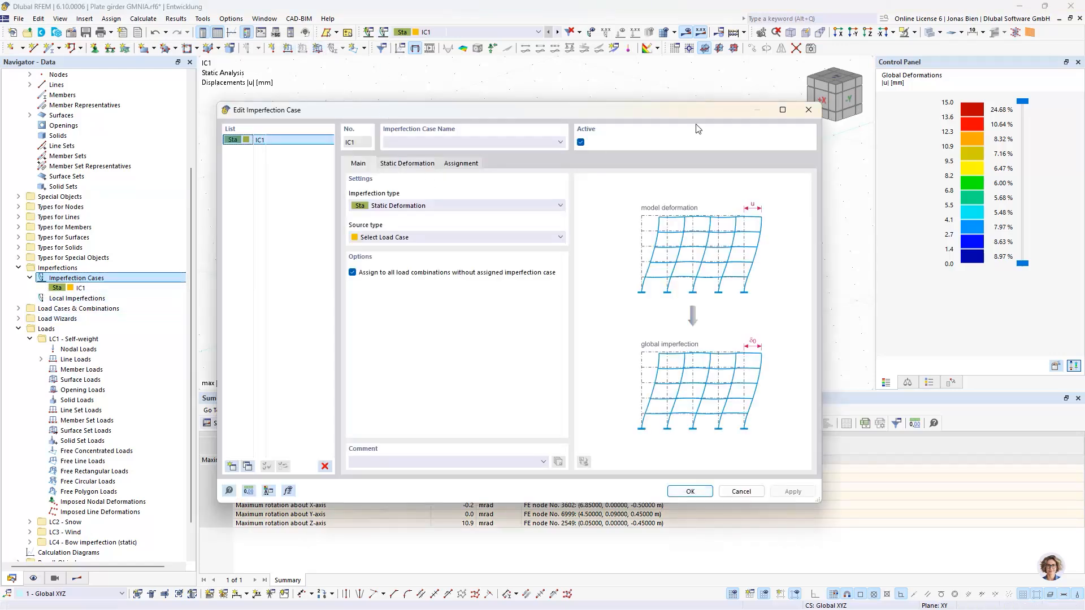
left_click(808, 110)
Check the Consider imperfection option in load combination CO3 and leave the load case and combination settings unchanged.
left_click(18, 308)
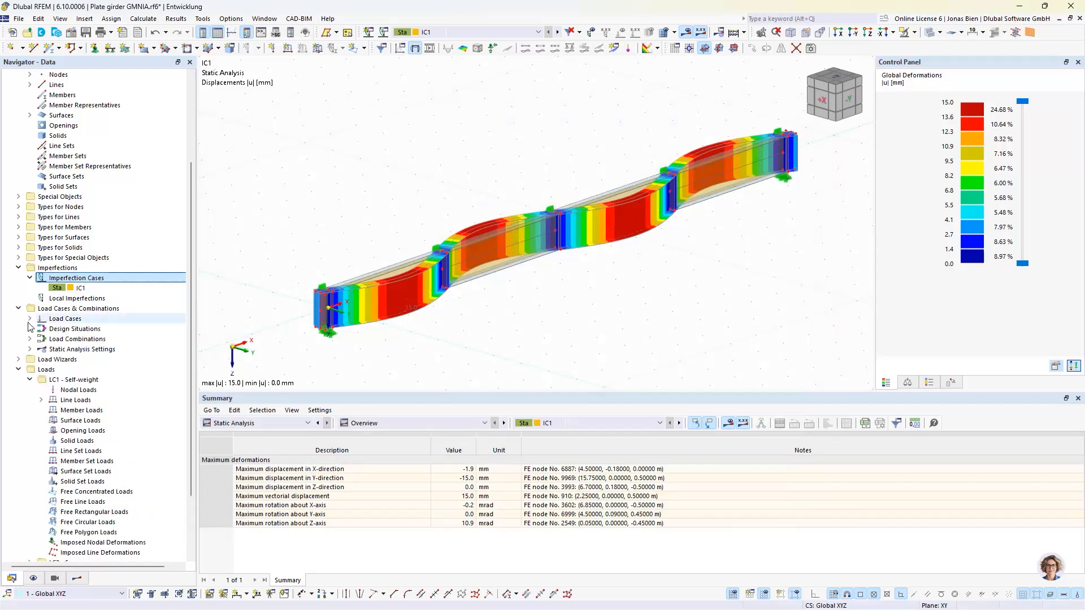
left_click(29, 318)
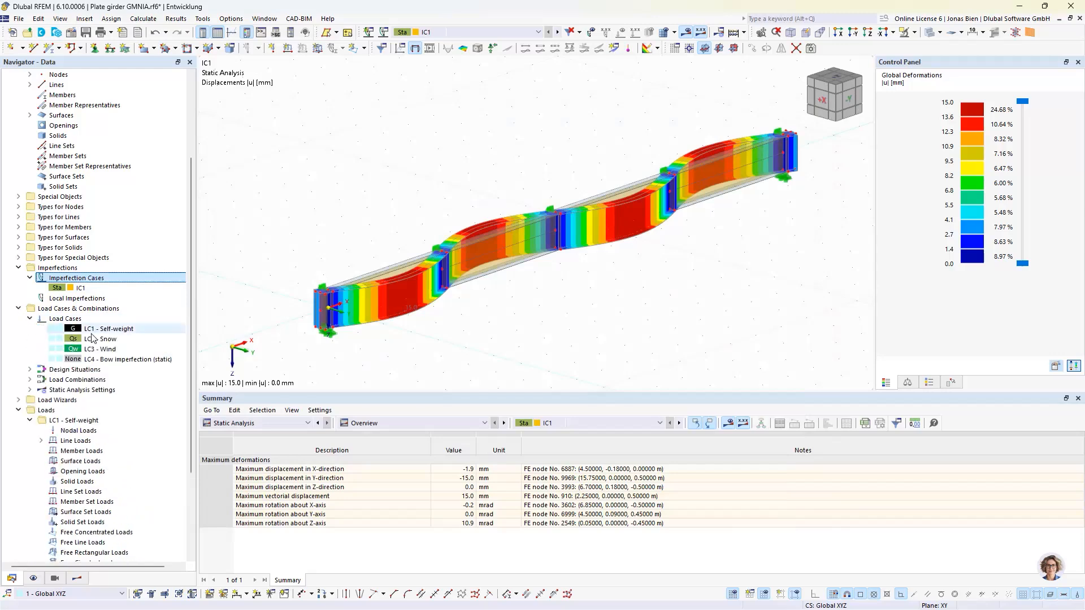
double_click(100, 339)
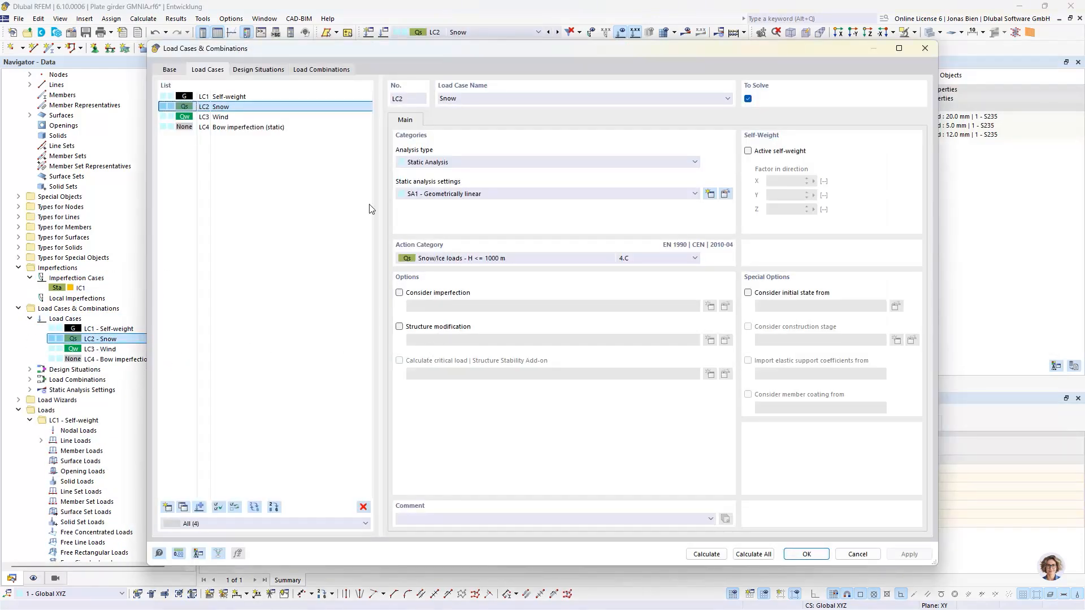
left_click(317, 70)
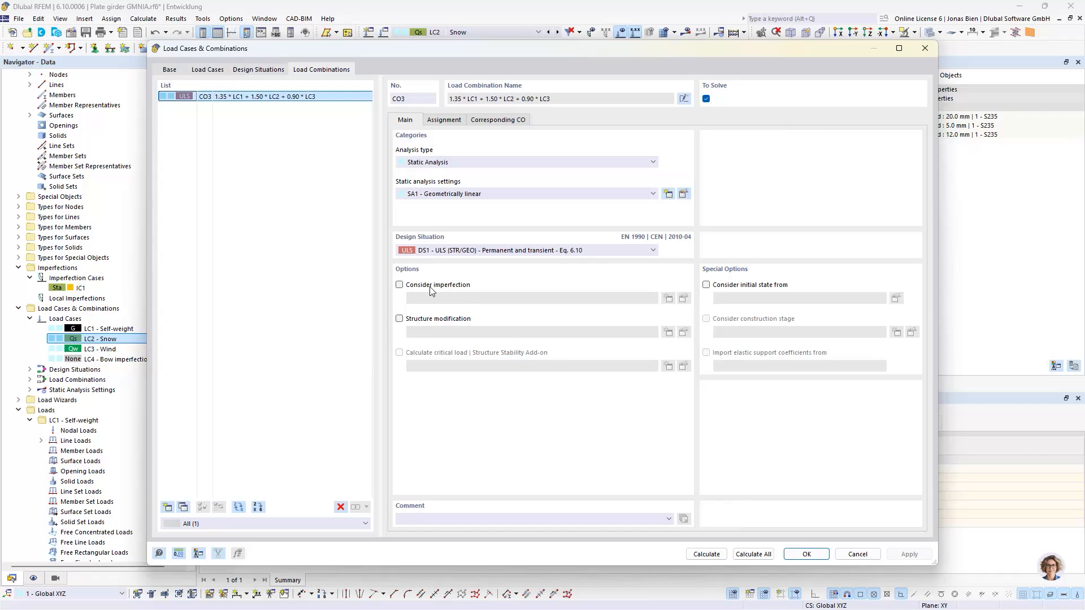
left_click(857, 554)
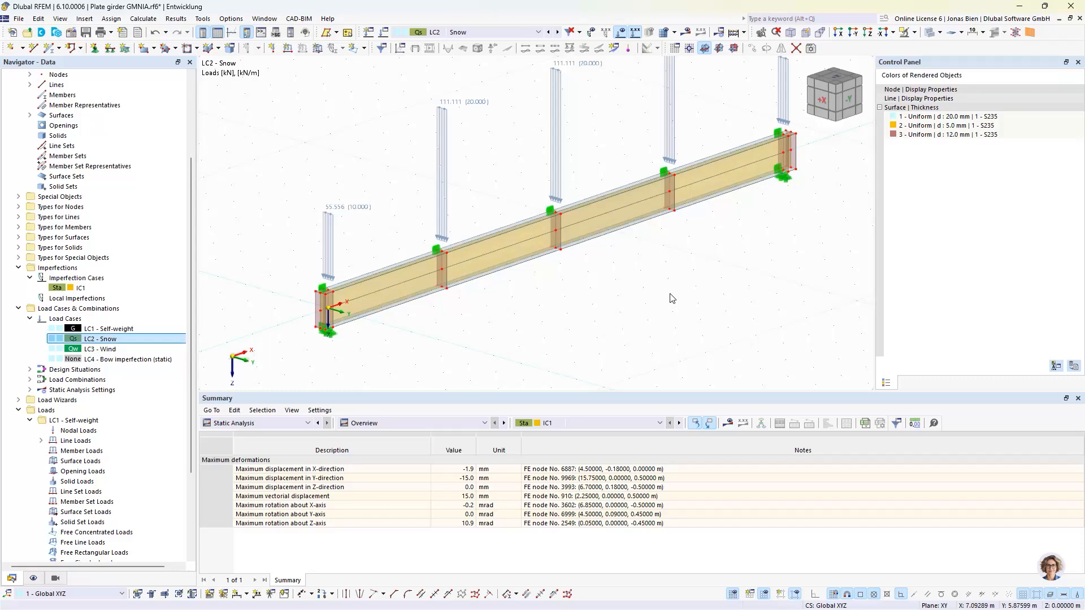
middle_click_drag(665, 252, 652, 286)
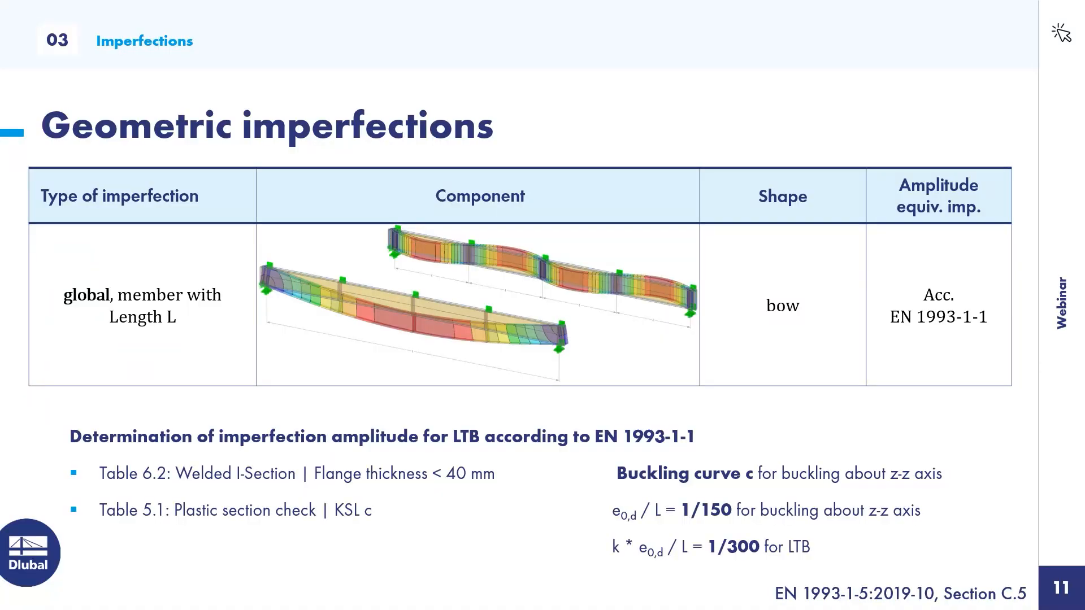
key("Right")
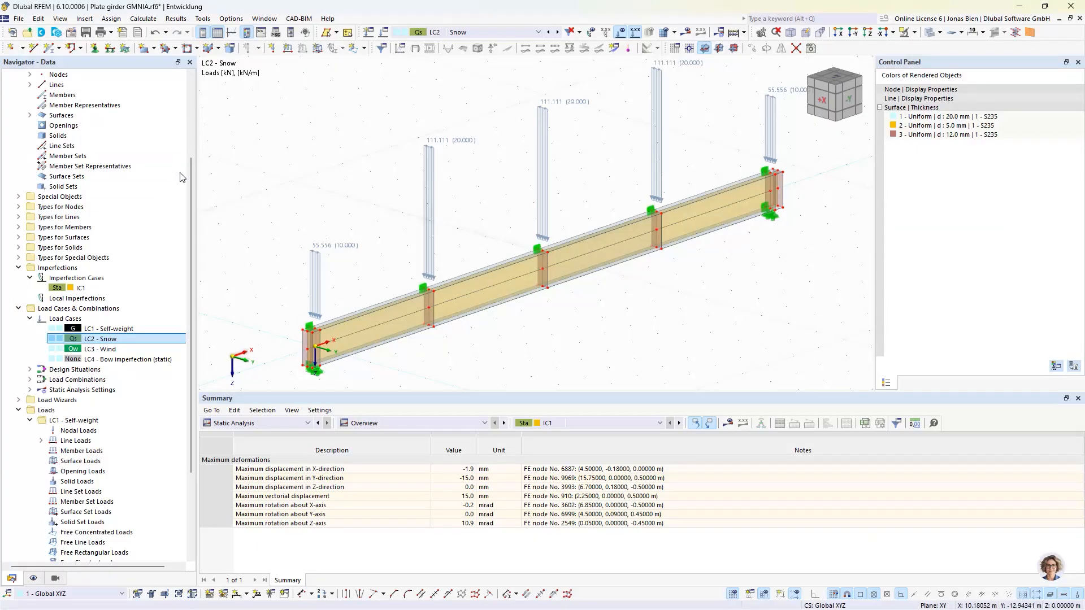
Activate the Structure Stability add-on in the base data of the Plate girder GMNIA model.
scroll(180, 176, "up", 4)
right_click(99, 105)
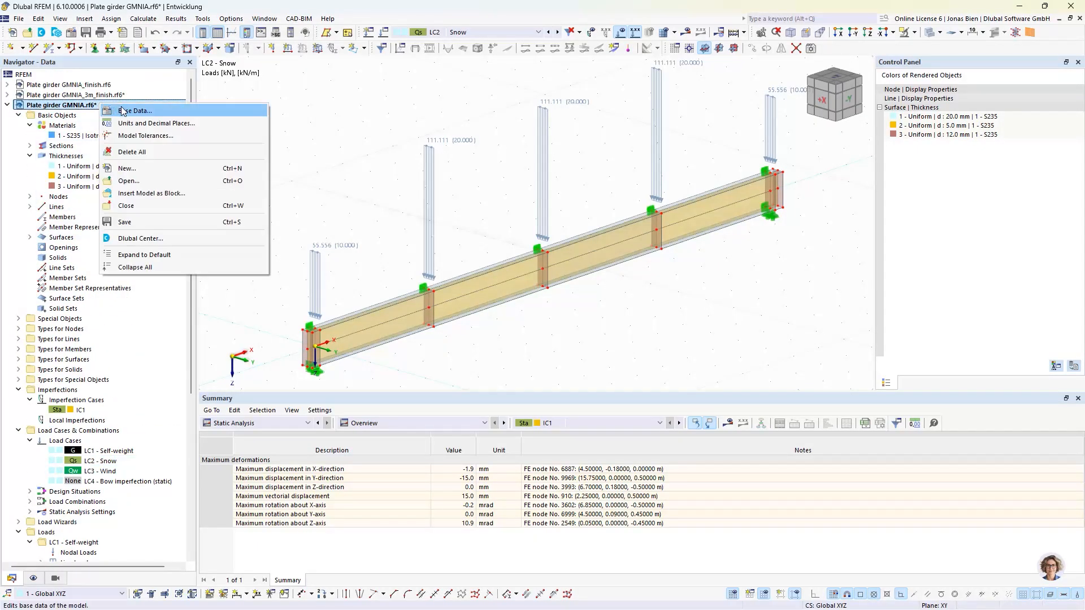
left_click(122, 111)
left_click(290, 71)
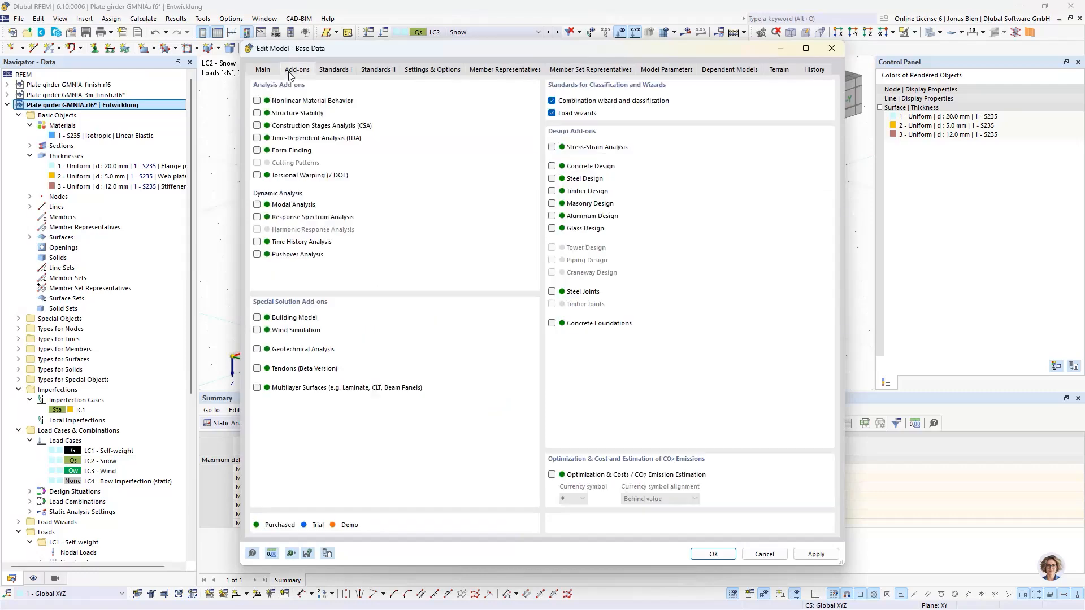
left_click(284, 113)
left_click(713, 554)
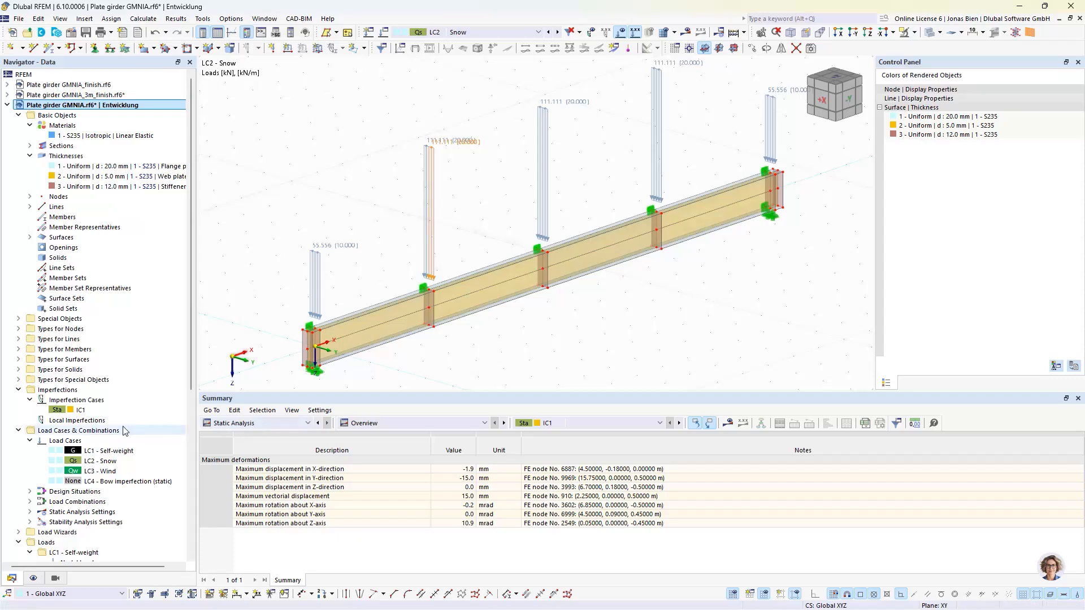
Enable the critical load calculation with the Structure Stability add-on for load combination CO3.
left_click(31, 502)
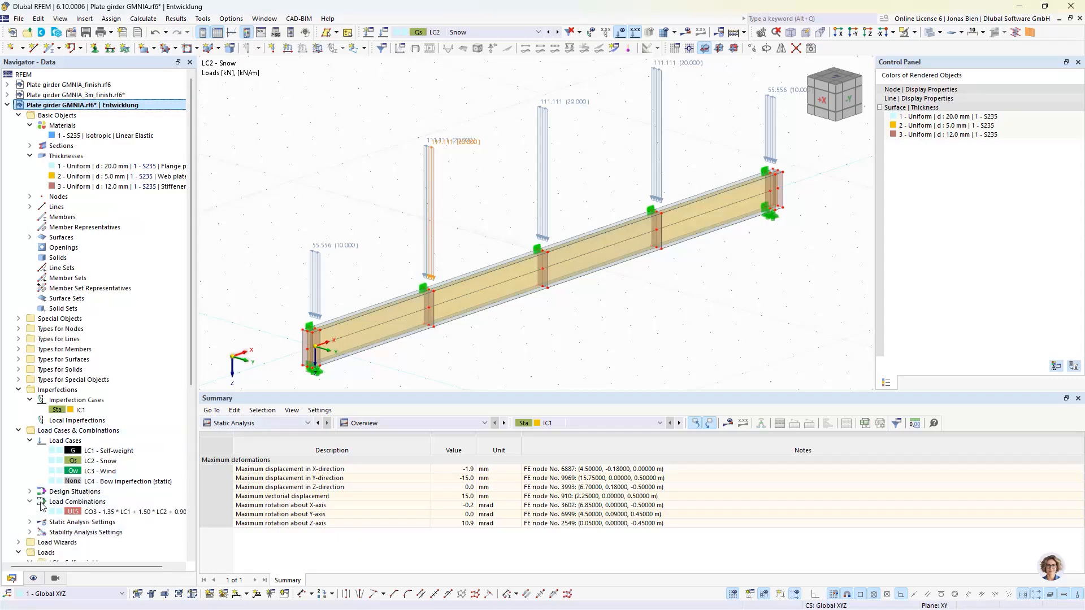
double_click(91, 512)
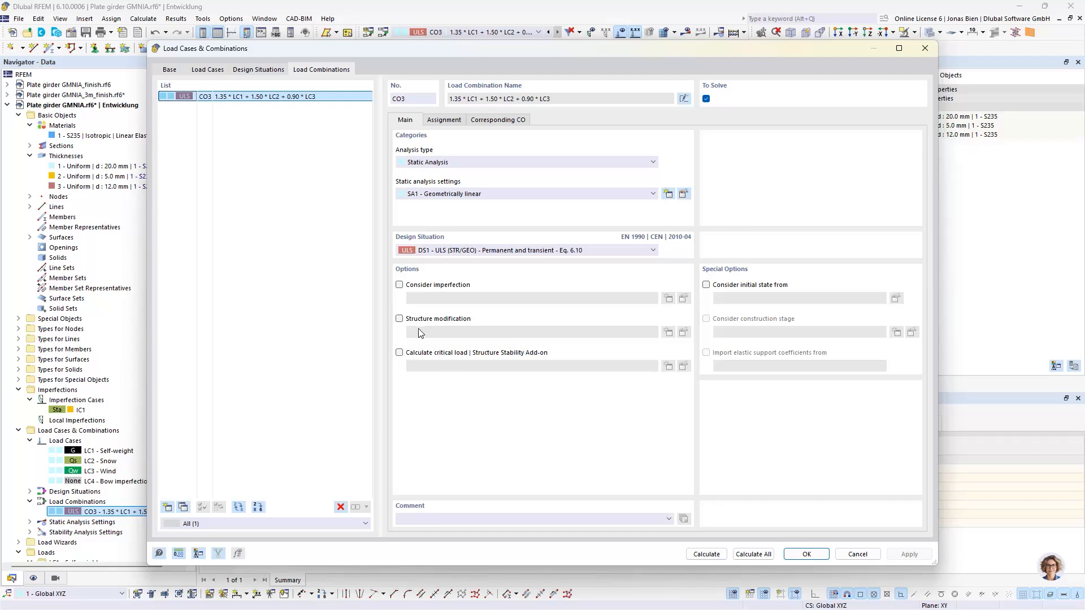
left_click(421, 353)
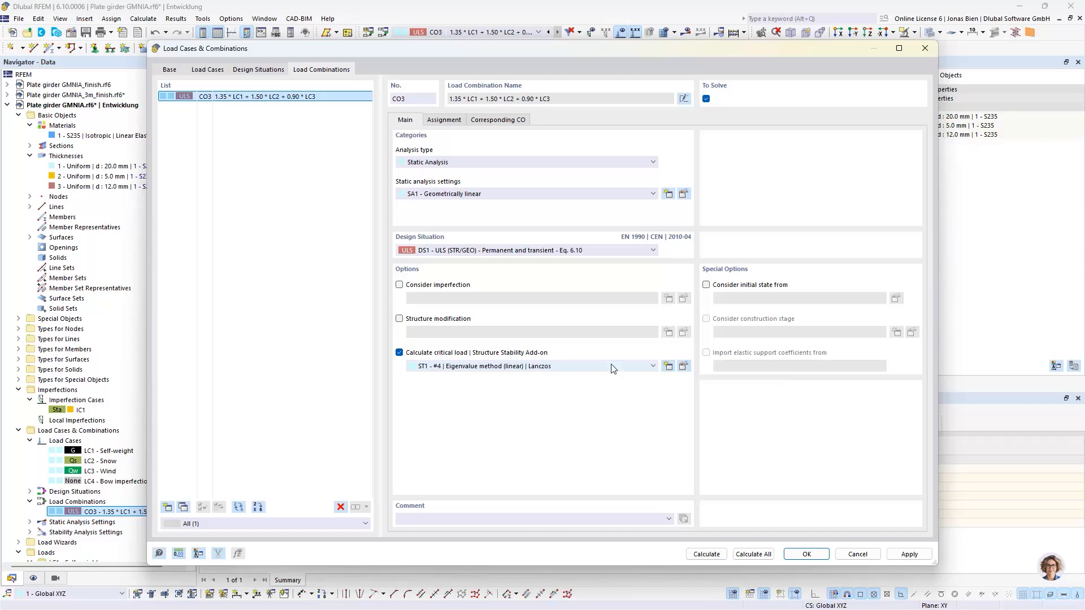
Set the number of lowest eigenvalues in stability analysis settings ST1 to 20.
left_click(683, 366)
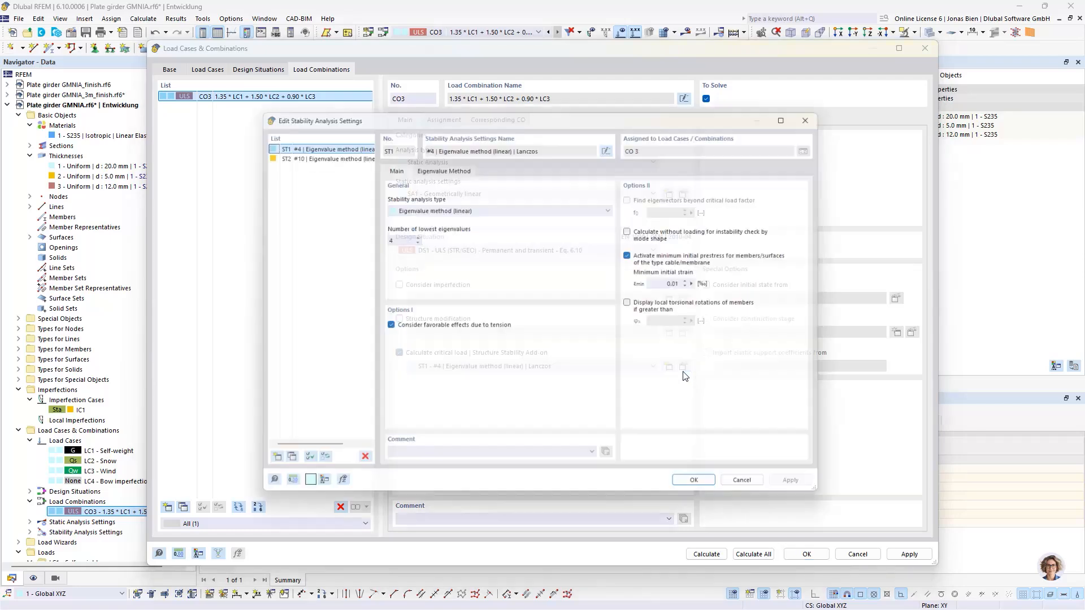
double_click(390, 237)
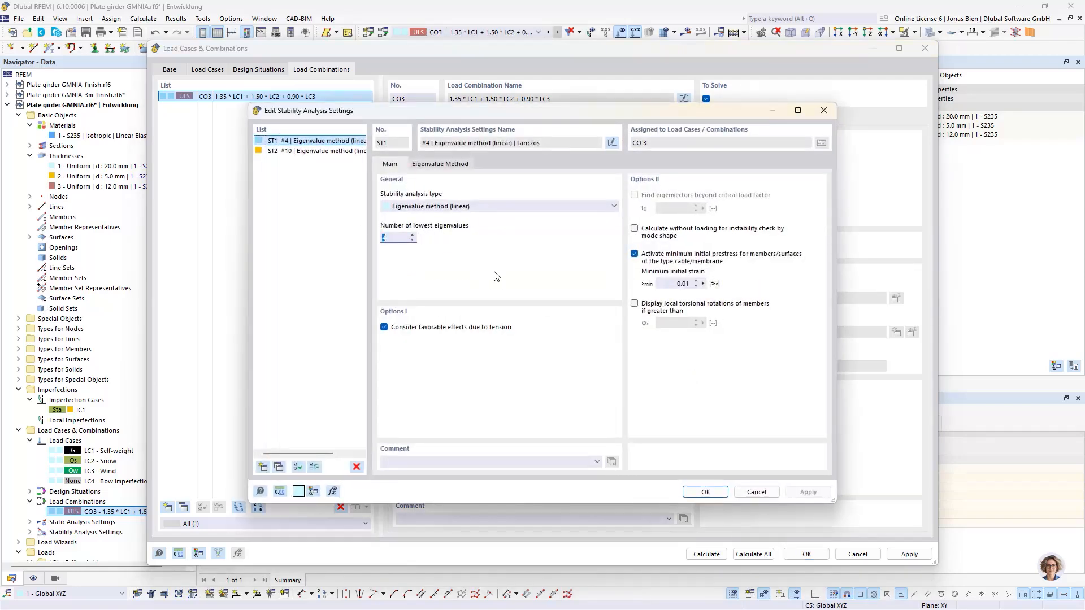
type("20")
left_click(703, 492)
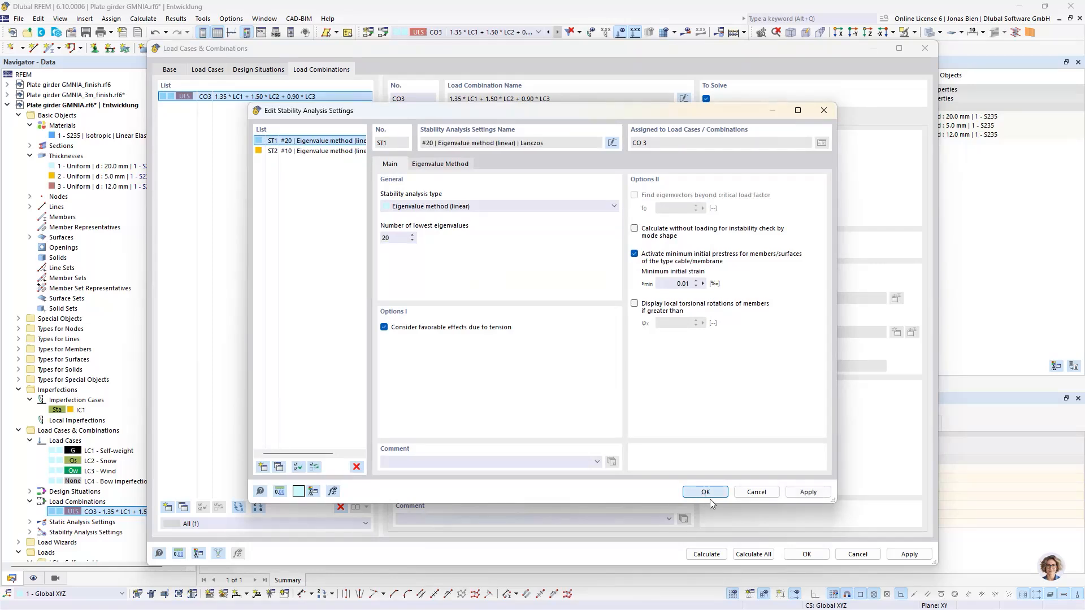
Calculate load combination CO3 and display its stability analysis results with the critical load factors.
left_click(721, 557)
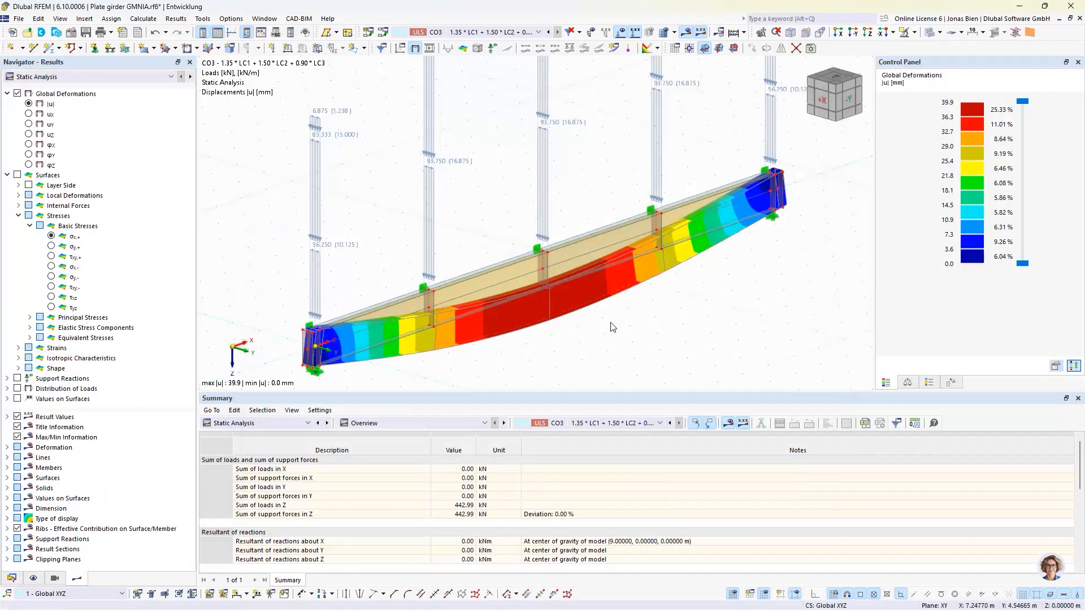
left_click(255, 423)
left_click(234, 506)
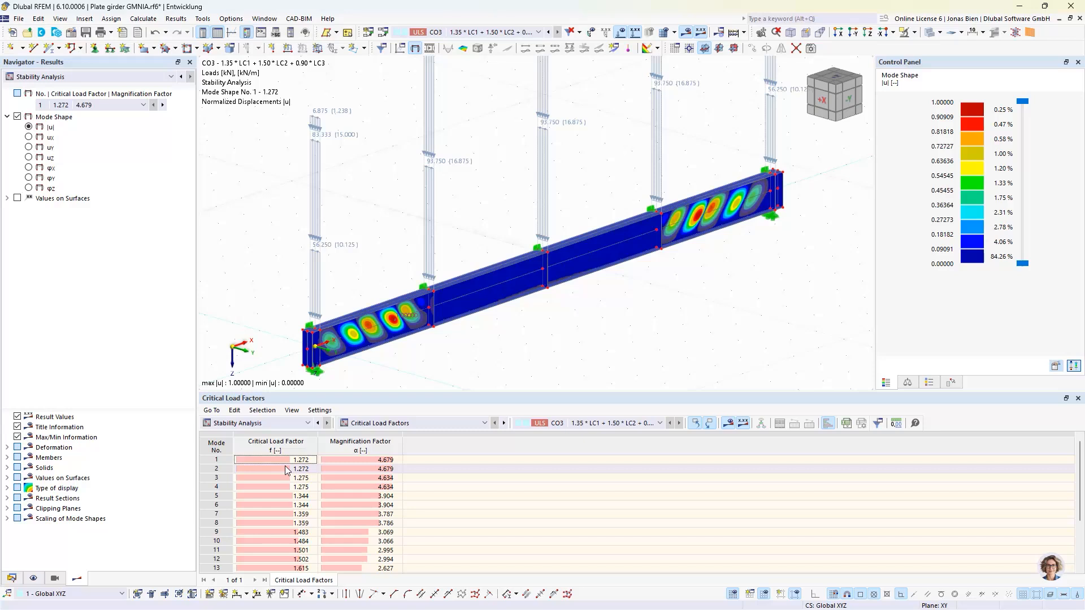
Examine the buckling mode shapes of CO3 one after another, from mode 1 to mode 13.
left_click(292, 461)
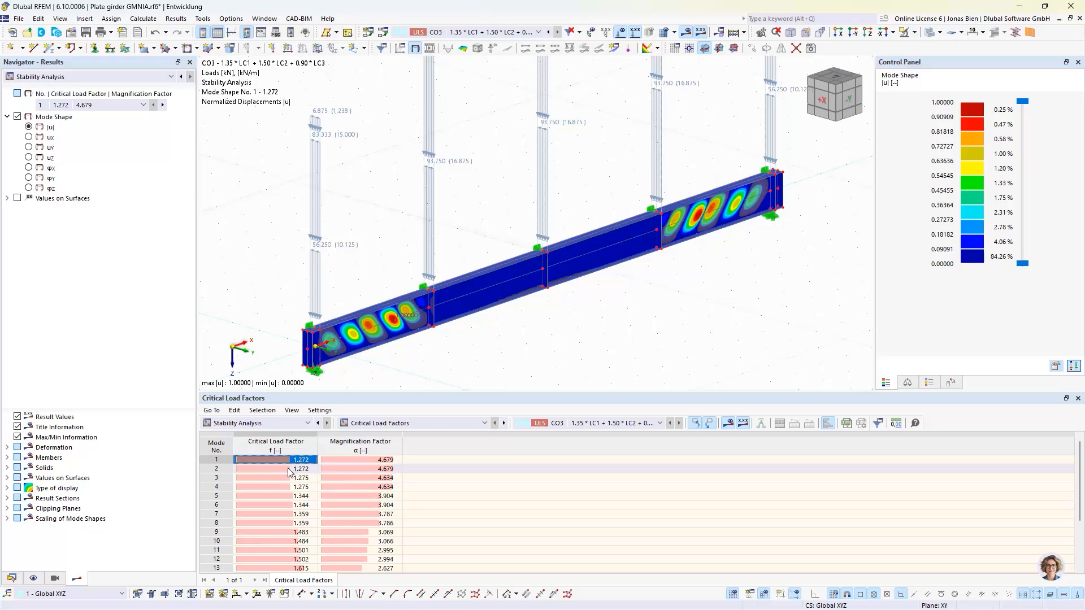
left_click(289, 469)
left_click(287, 476)
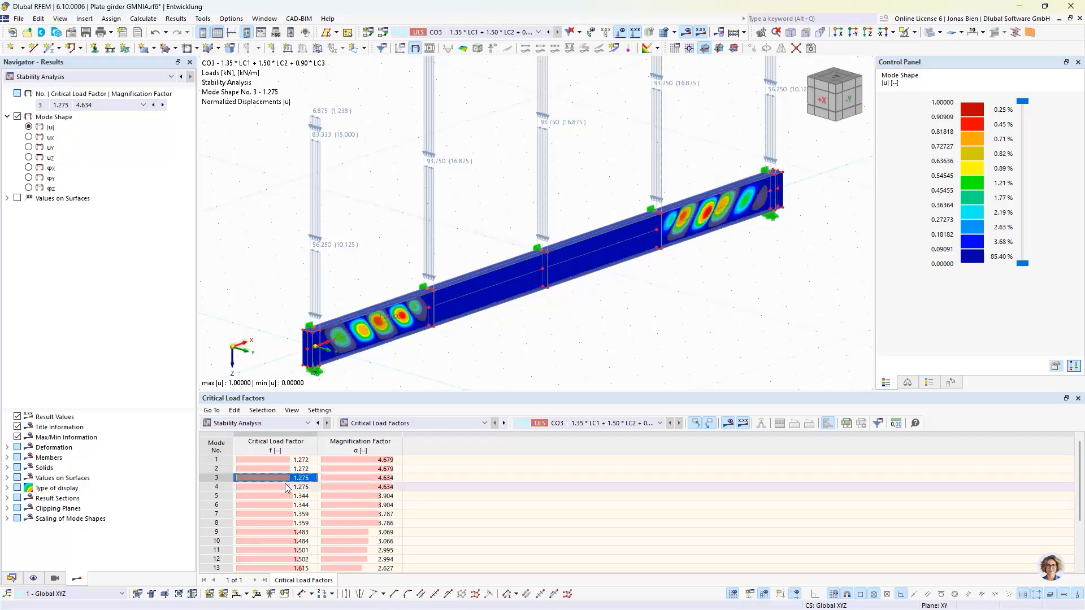
left_click(285, 485)
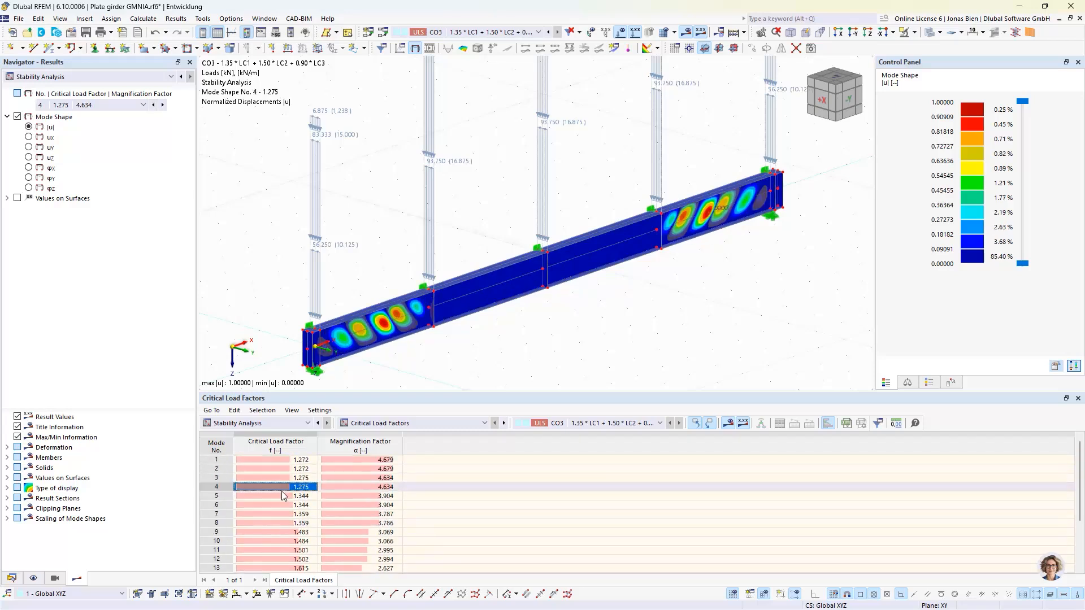
left_click(280, 496)
left_click(279, 502)
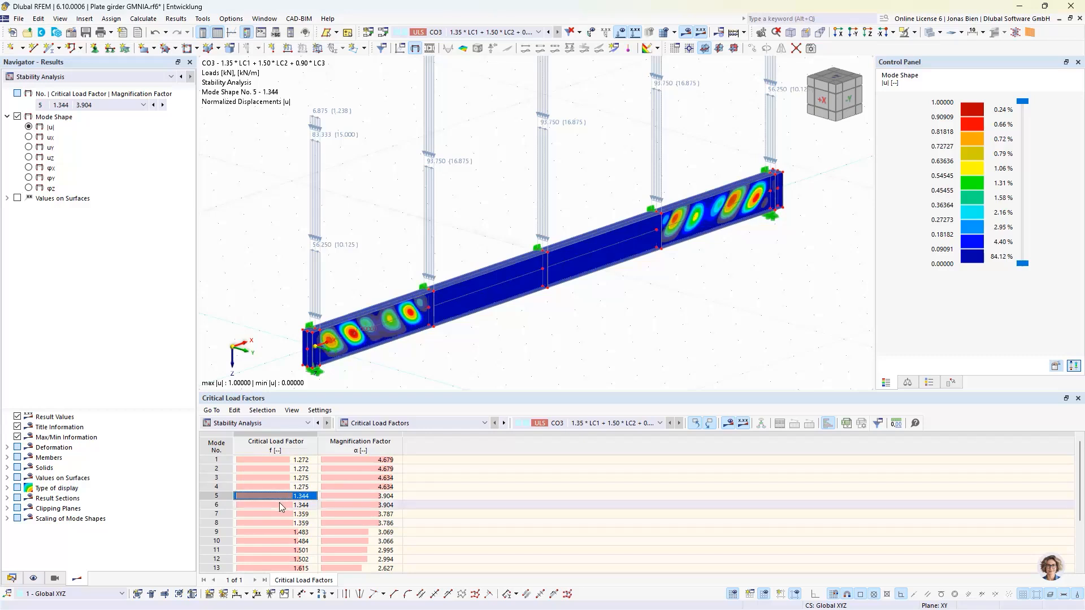
left_click(279, 512)
left_click(279, 521)
left_click(277, 531)
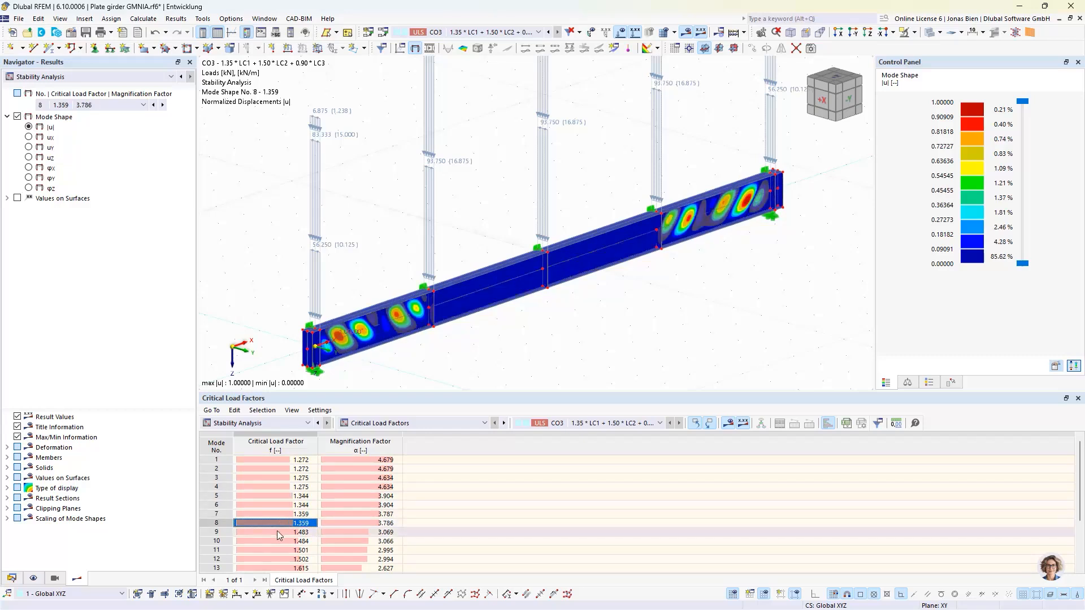
left_click(277, 539)
scroll(276, 539, "down", 2)
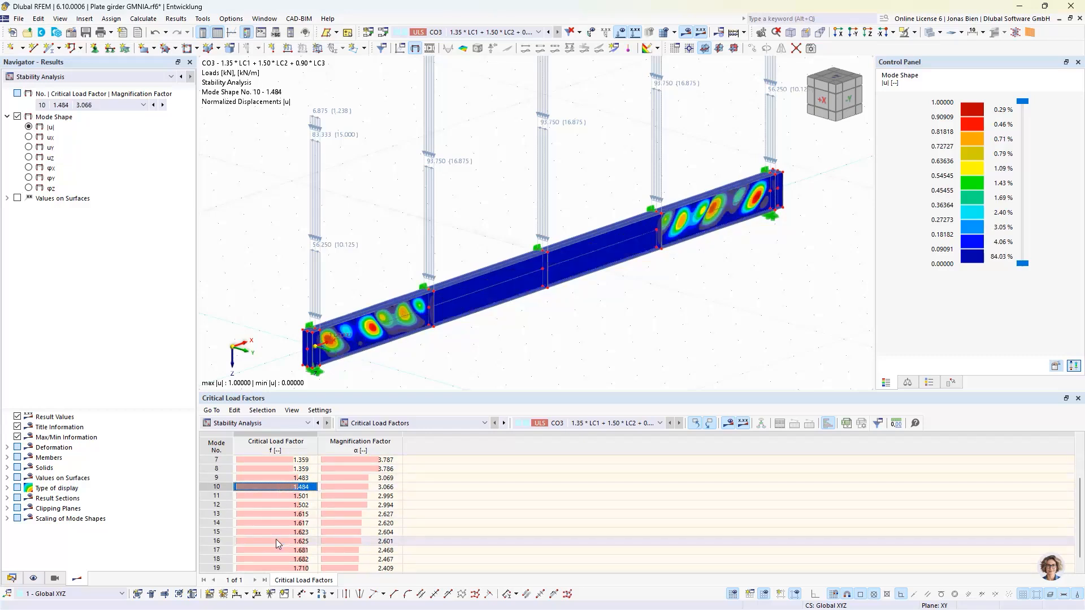
left_click(287, 499)
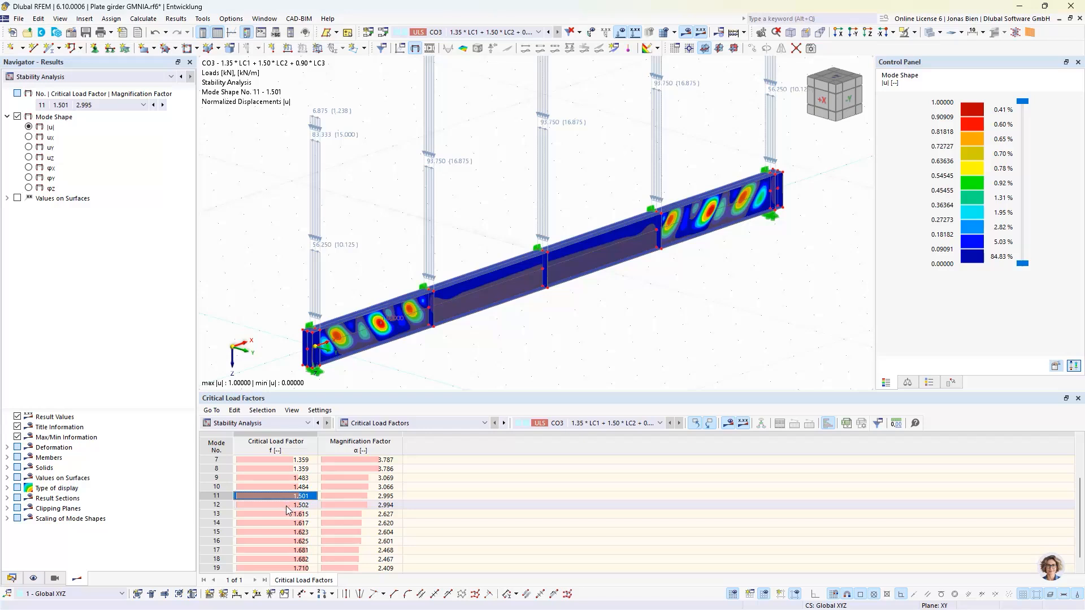
left_click(287, 506)
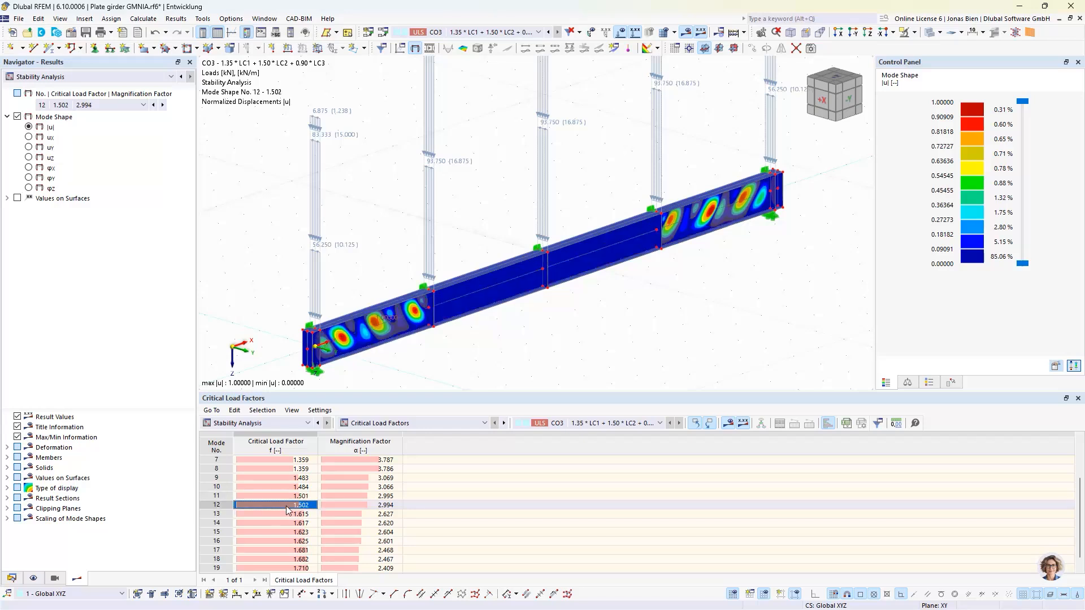
left_click(283, 514)
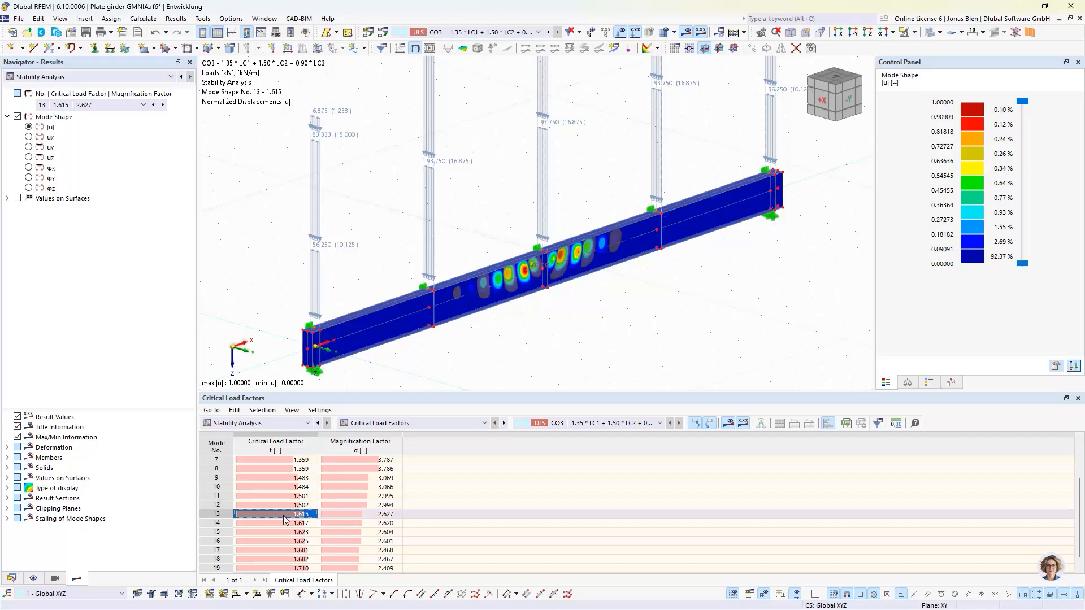
Compare the local web buckling shapes of modes 12, 13 and 1 in the end and middle panels.
scroll(284, 512, "up", 2)
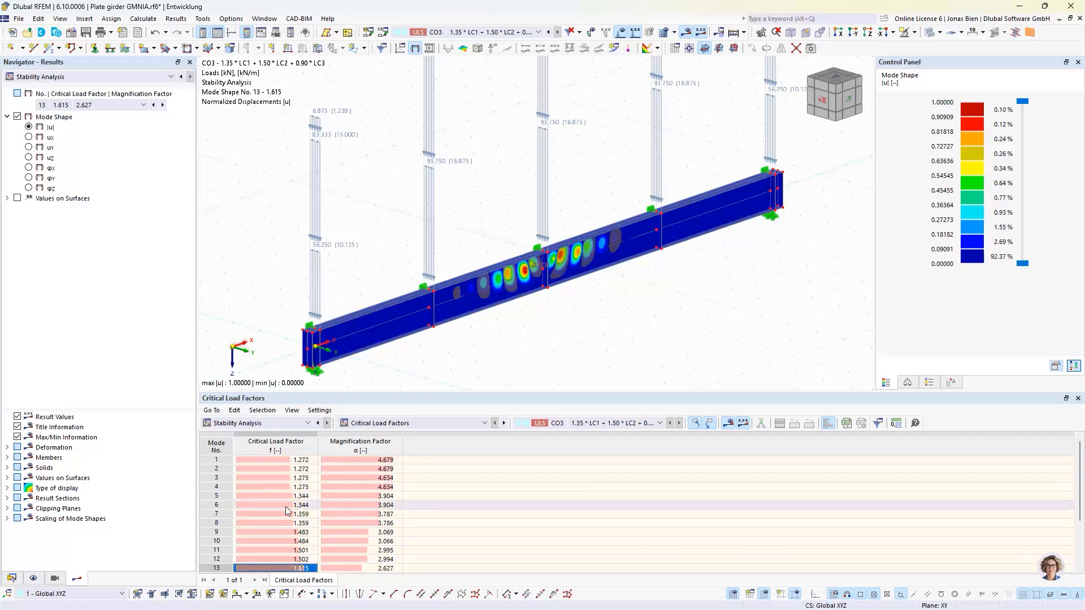
left_click(267, 558)
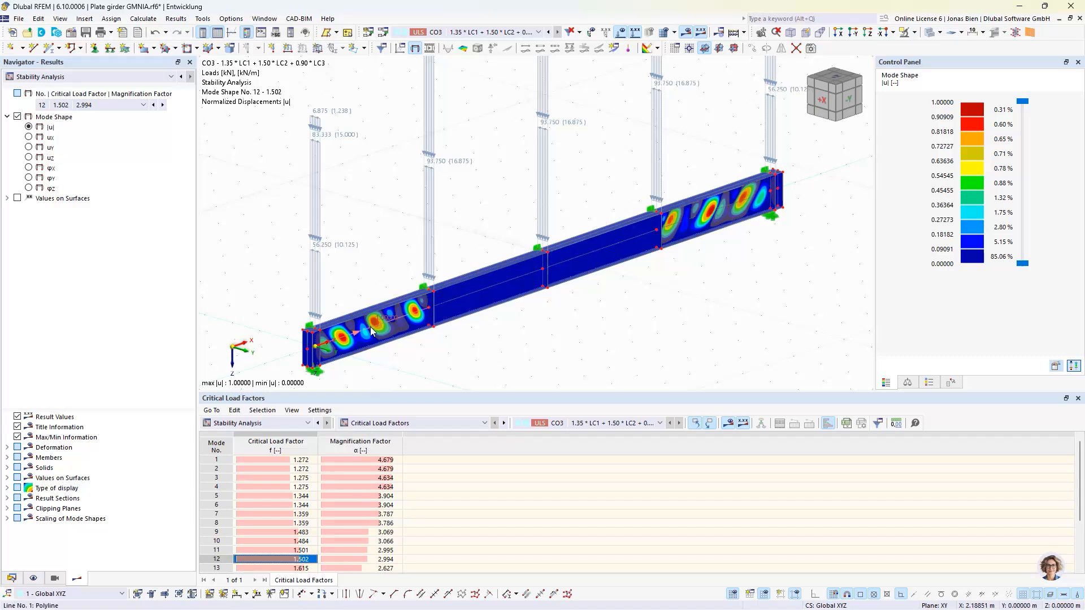
mouse_move(372, 338)
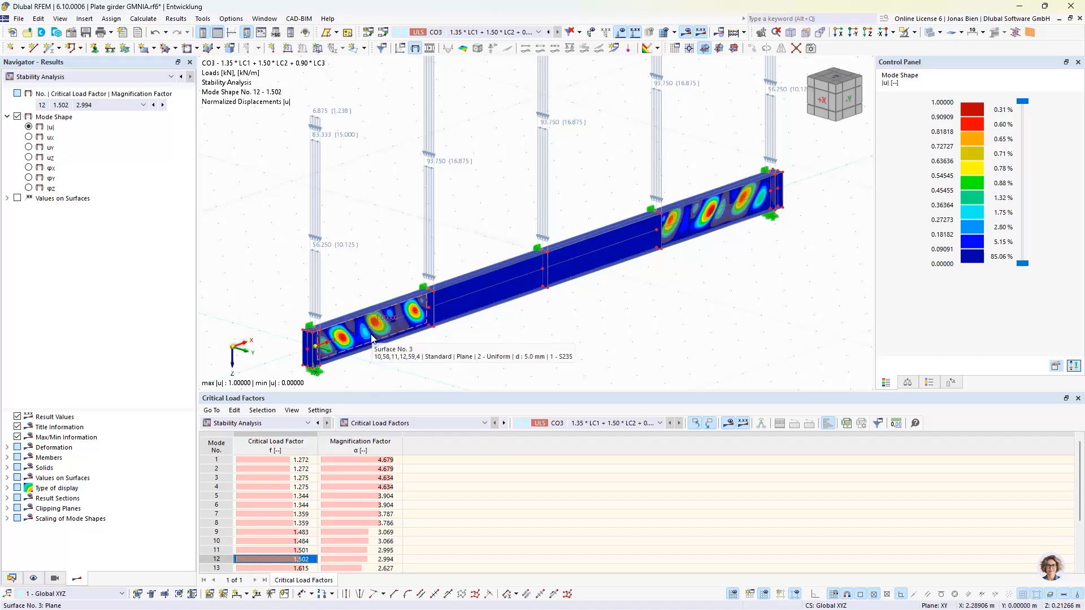
left_click(278, 568)
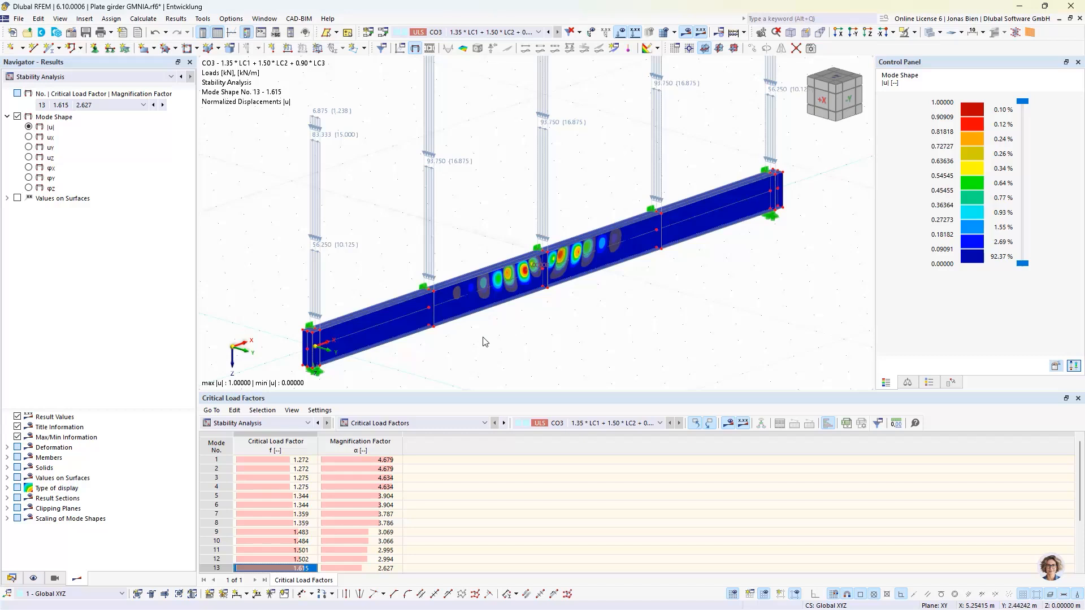
left_click(308, 461)
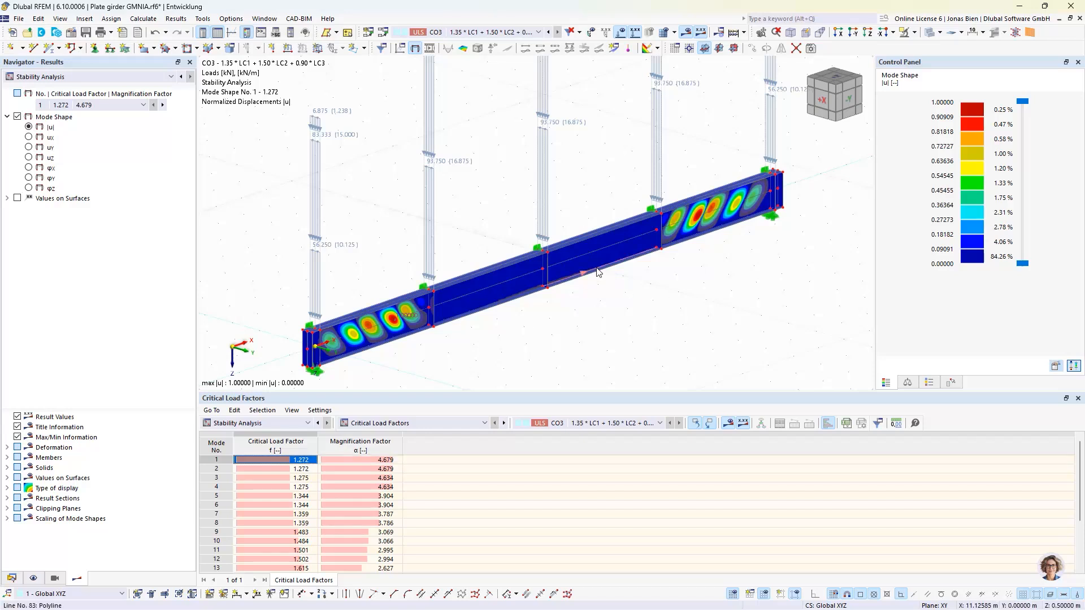
Create a new imperfection case of type Buckling Mode and name it "Local imp".
mouse_move(558, 276)
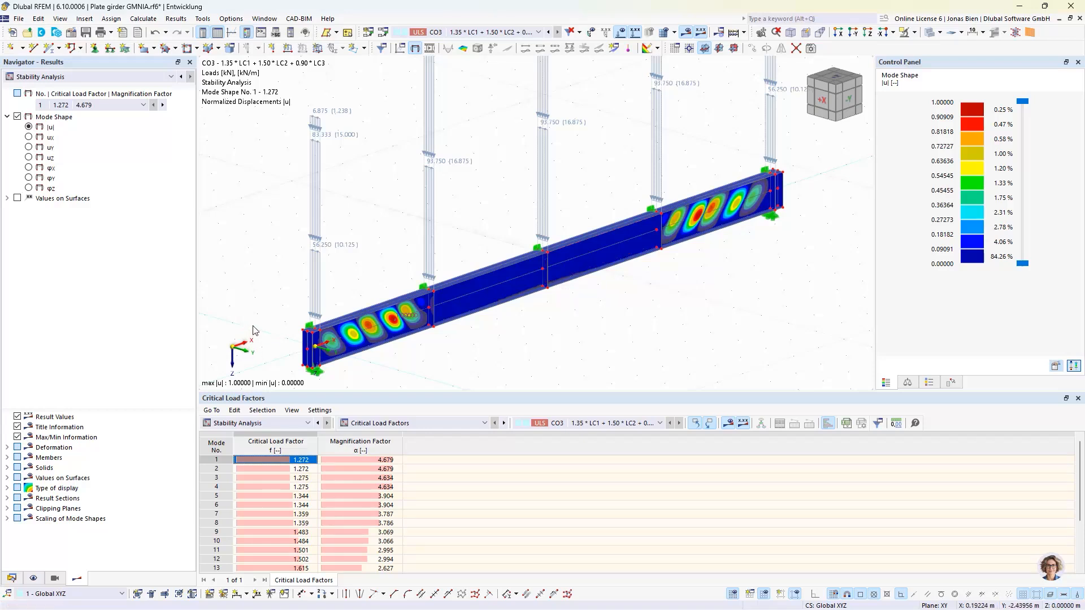
left_click(19, 577)
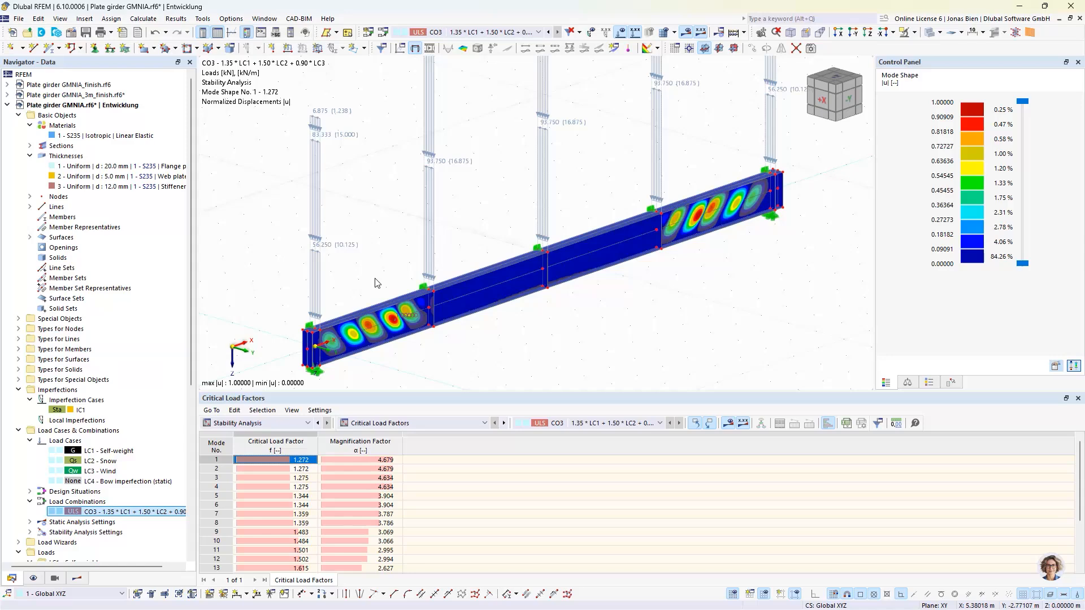
right_click(102, 400)
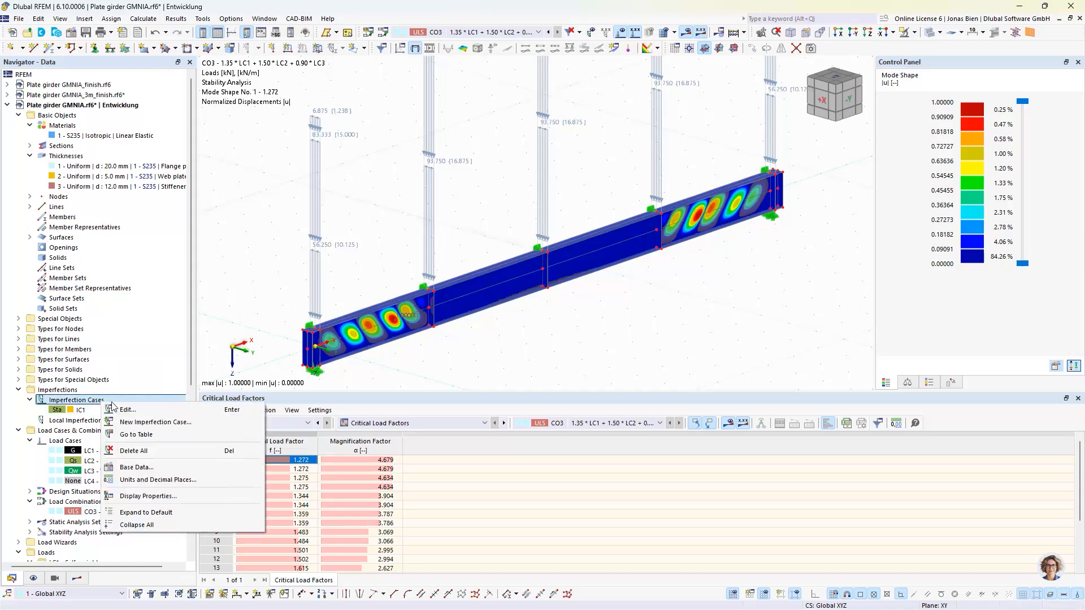
left_click(130, 422)
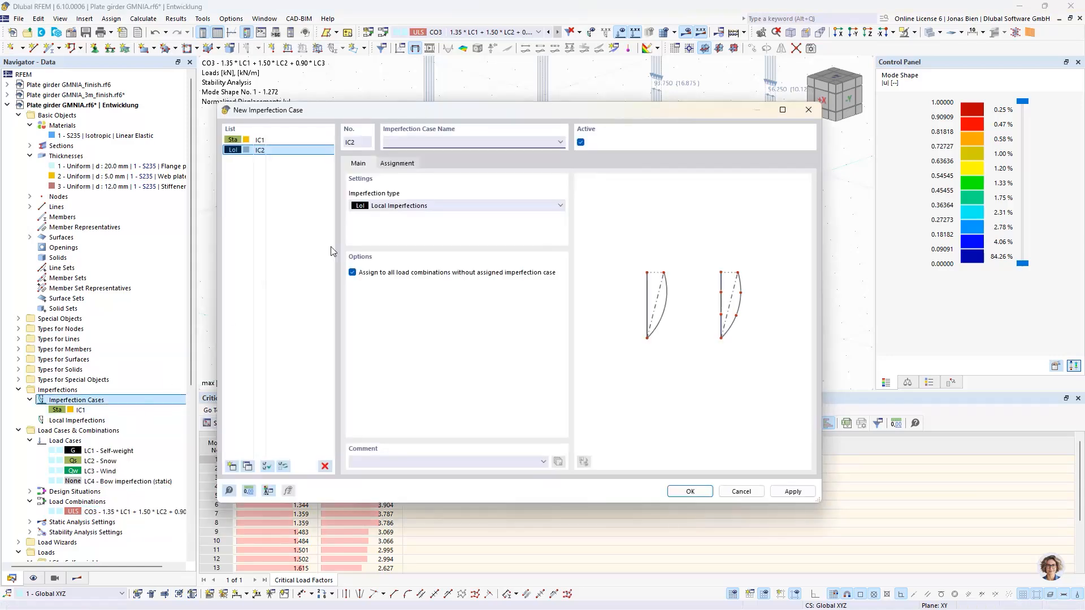
left_click(386, 208)
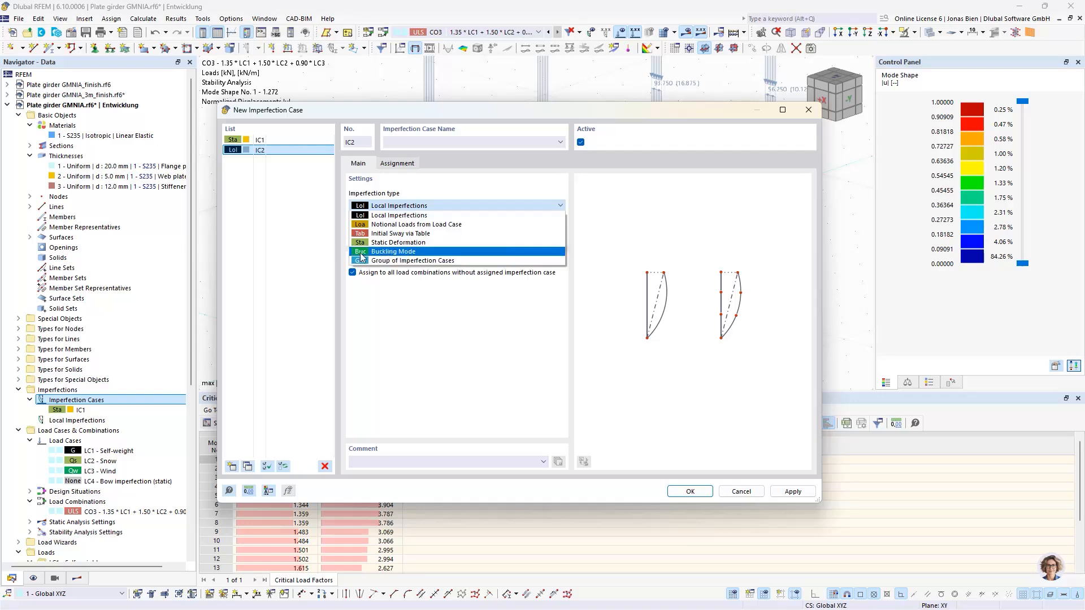
left_click(397, 252)
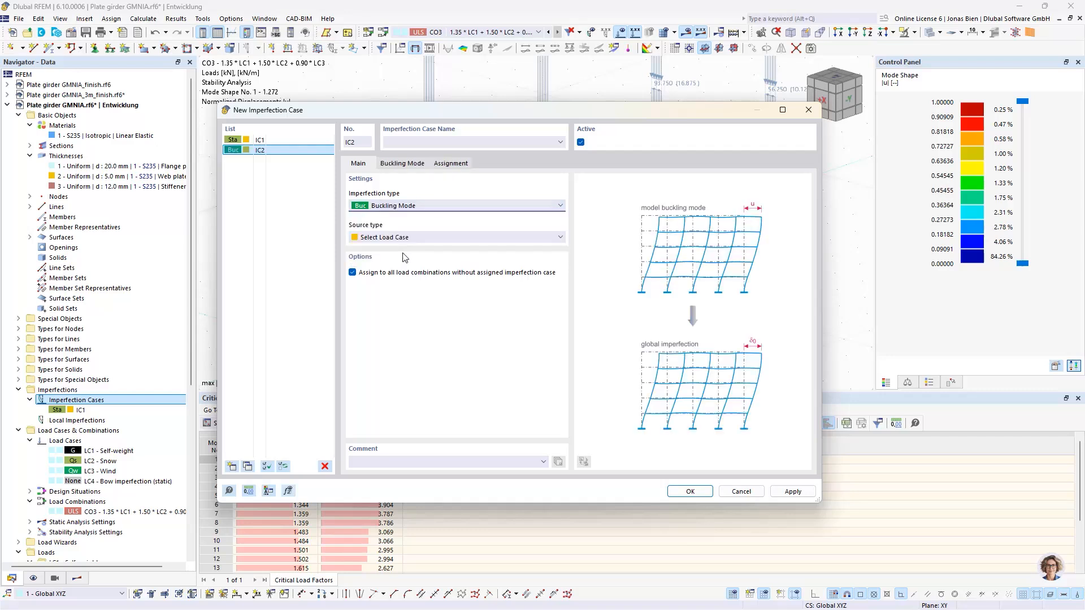
left_click(436, 141)
type("Local ")
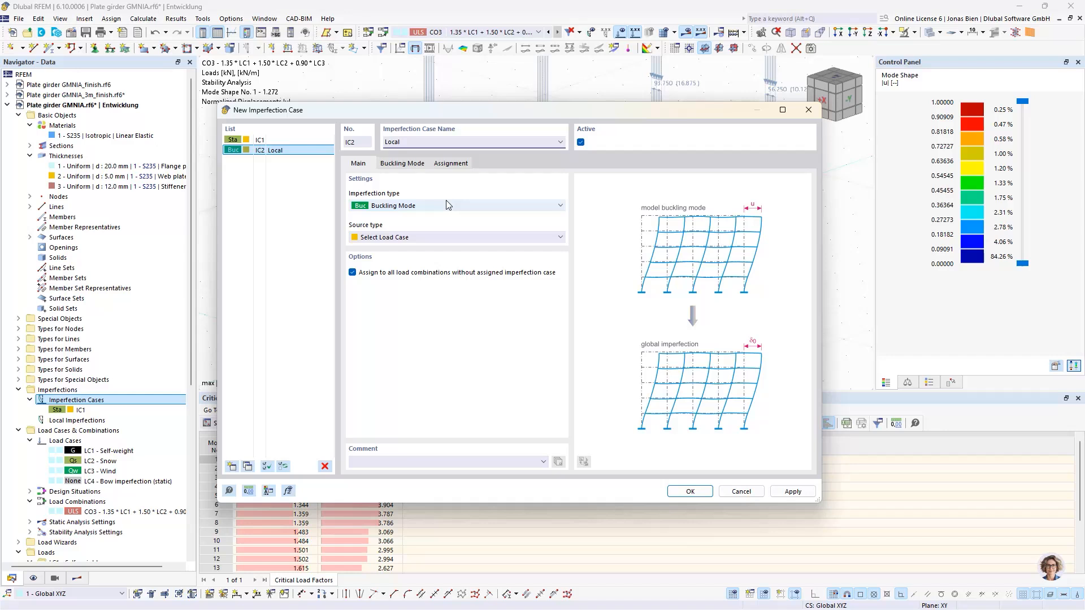
type("imp")
Set the source type of the Local imp case to load combination, taking buckling mode 1 from CO3.
left_click(276, 138)
left_click(617, 384)
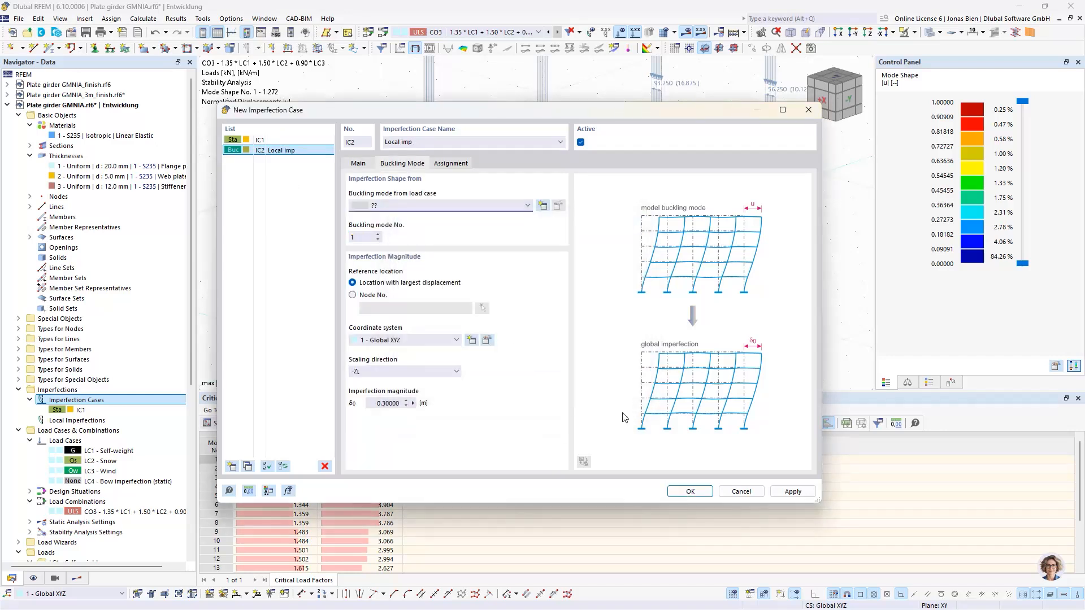
left_click(379, 237)
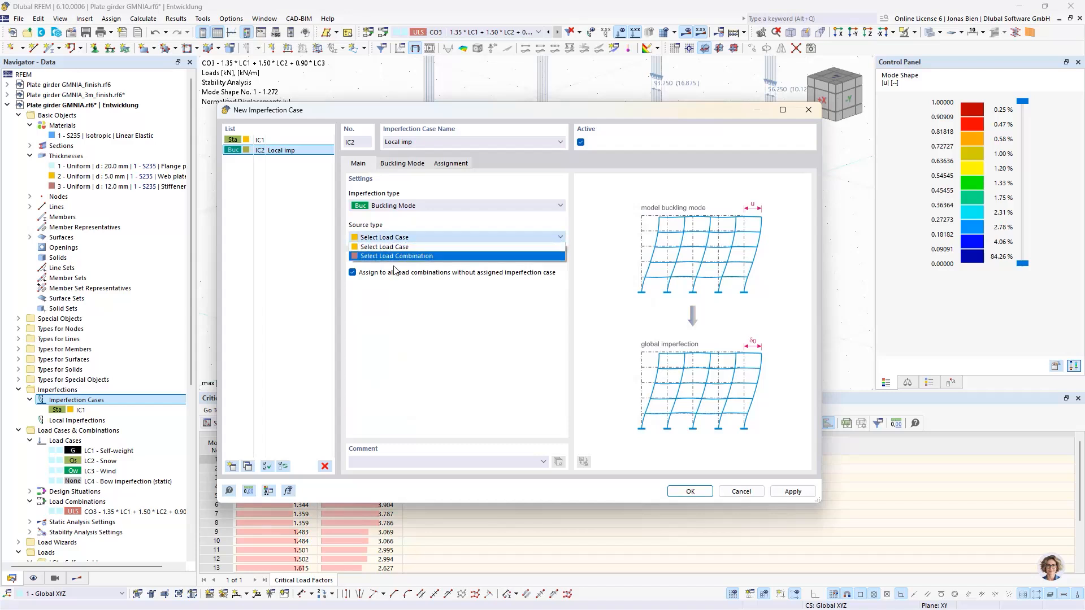
left_click(403, 259)
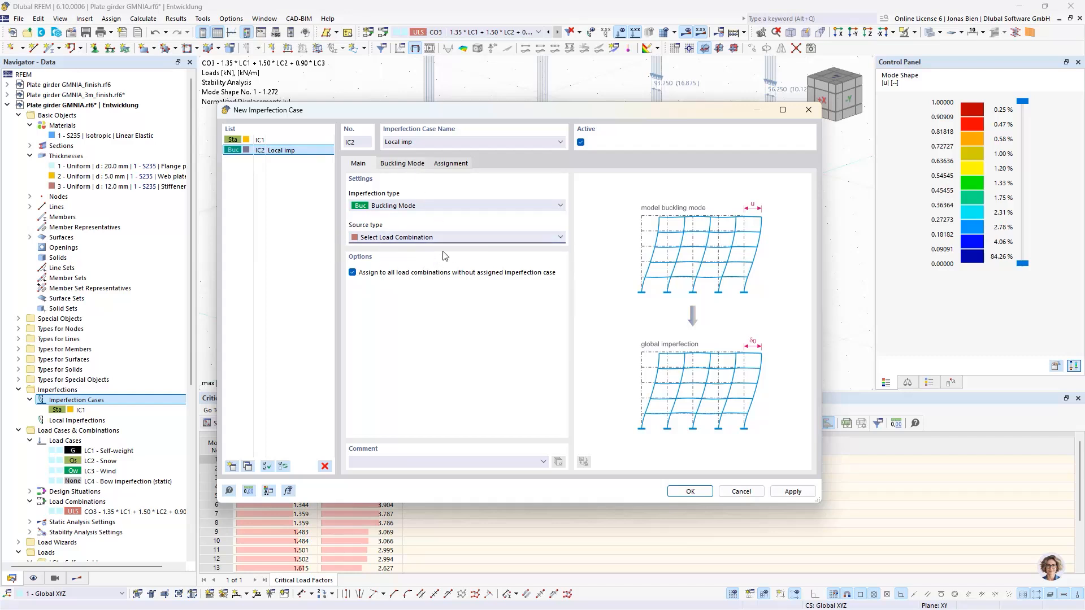
left_click(404, 164)
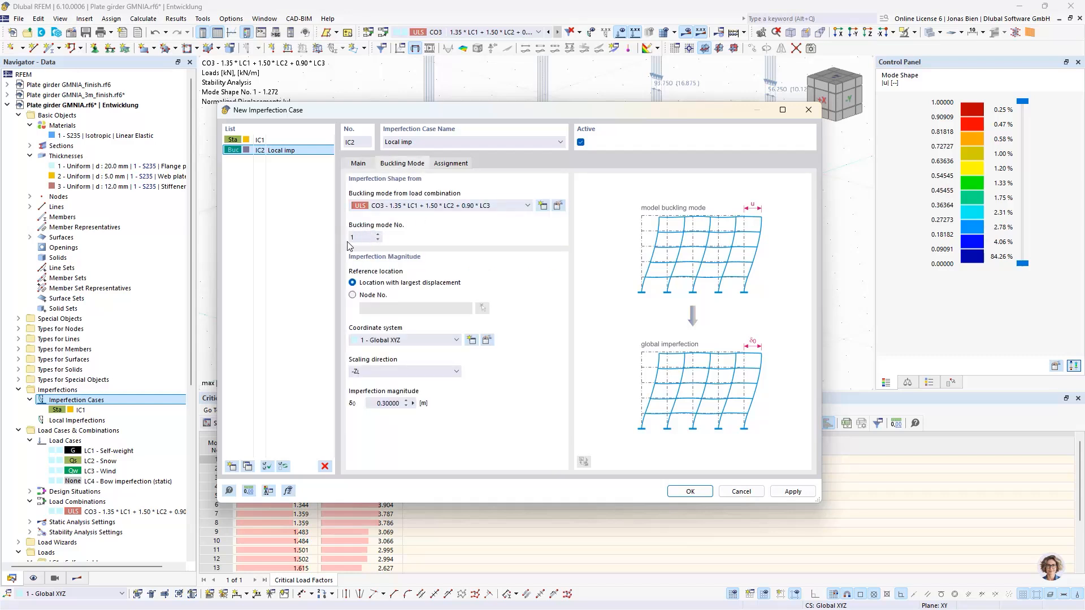
Set the local imperfection's scaling direction to S and its magnitude to the formula min(4.5,1)/200.
left_click(390, 371)
left_click(390, 435)
double_click(370, 403)
left_click(414, 404)
left_click(437, 404)
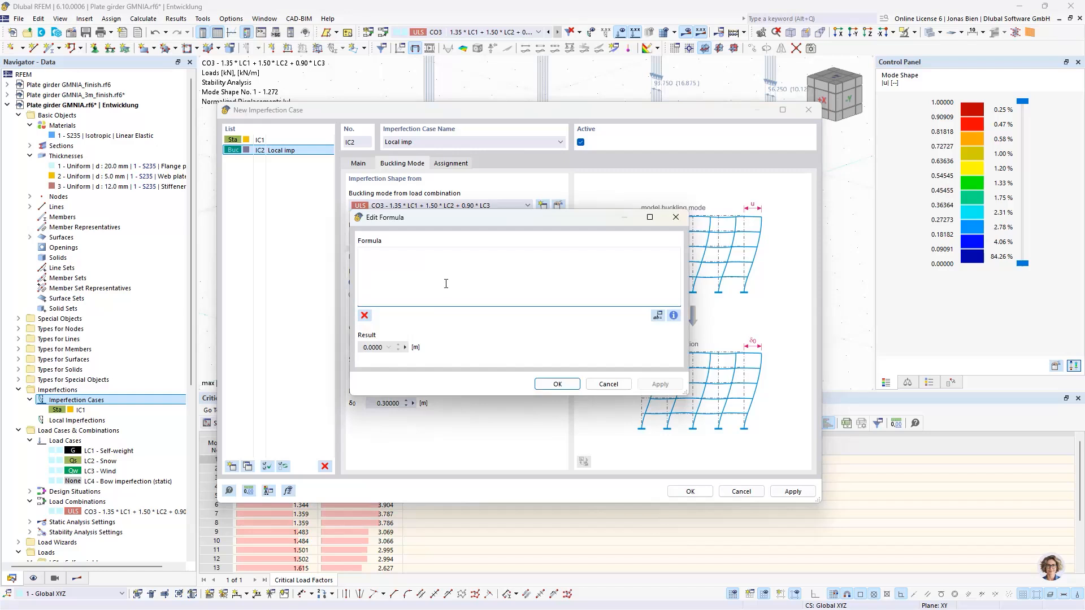
type("min(4.5,1)/200")
left_click(557, 384)
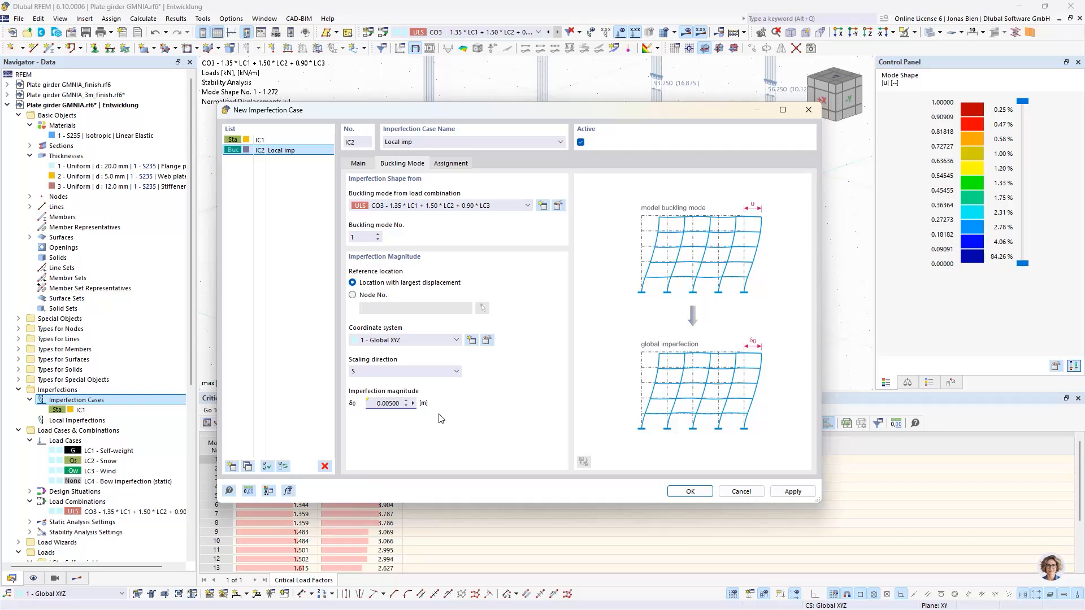
Name imperfection case IC1 "Global imp" and save both imperfection cases.
left_click(364, 168)
left_click(313, 142)
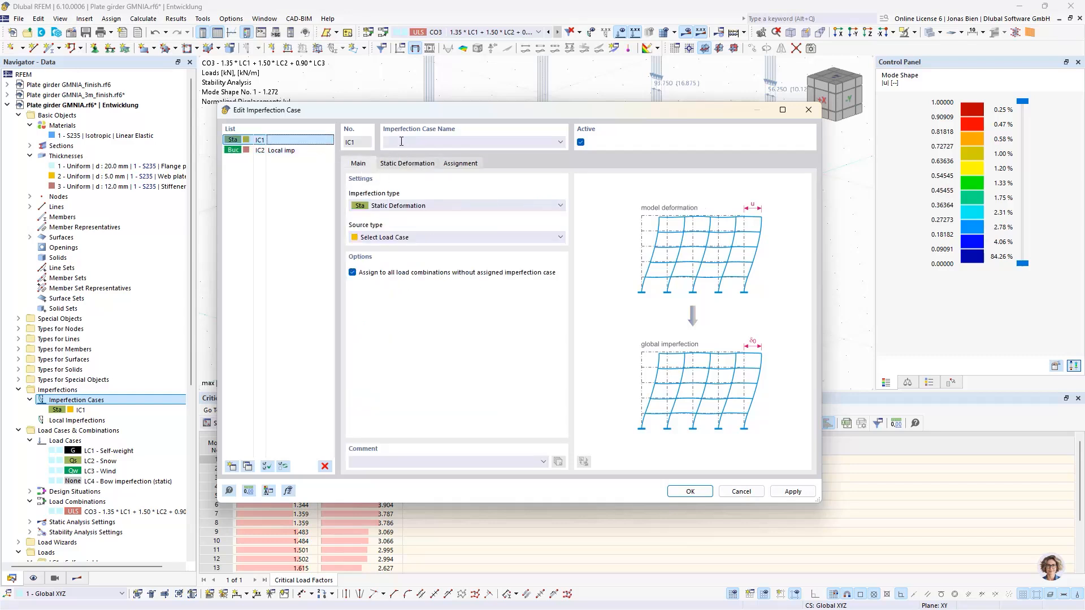
left_click(401, 141)
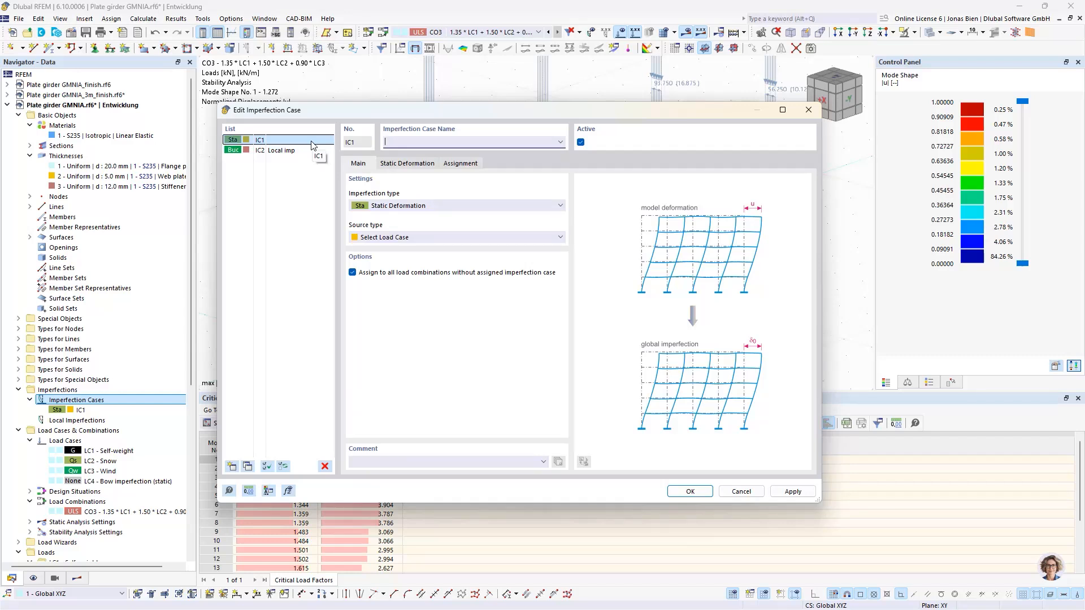
type("Global imp")
left_click(690, 490)
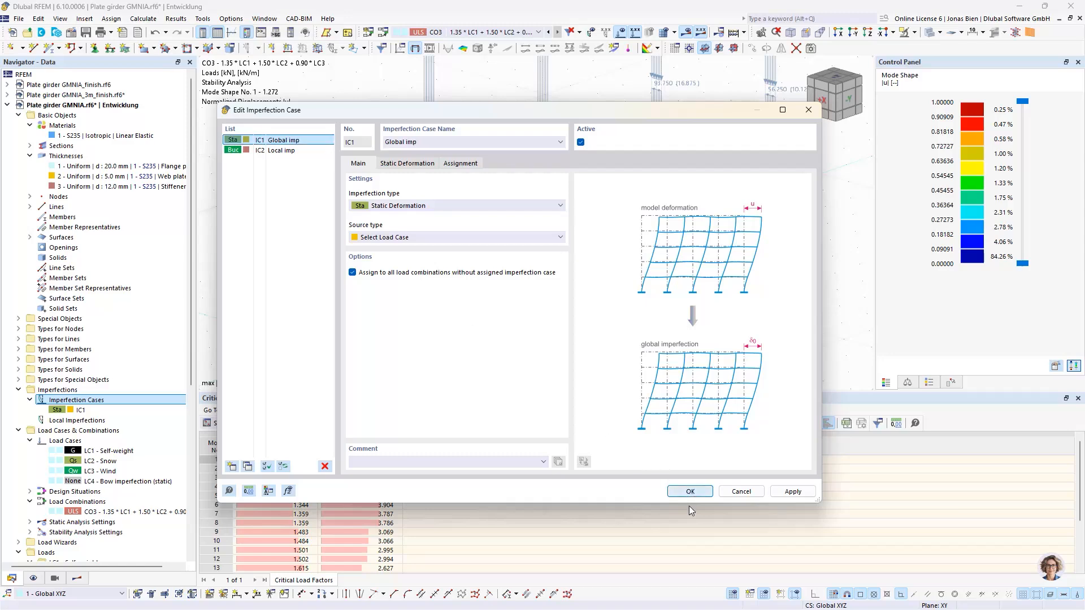
Display the deformation results of imperfection case IC2 to check the local web imperfection shape.
left_click(438, 34)
left_click(459, 52)
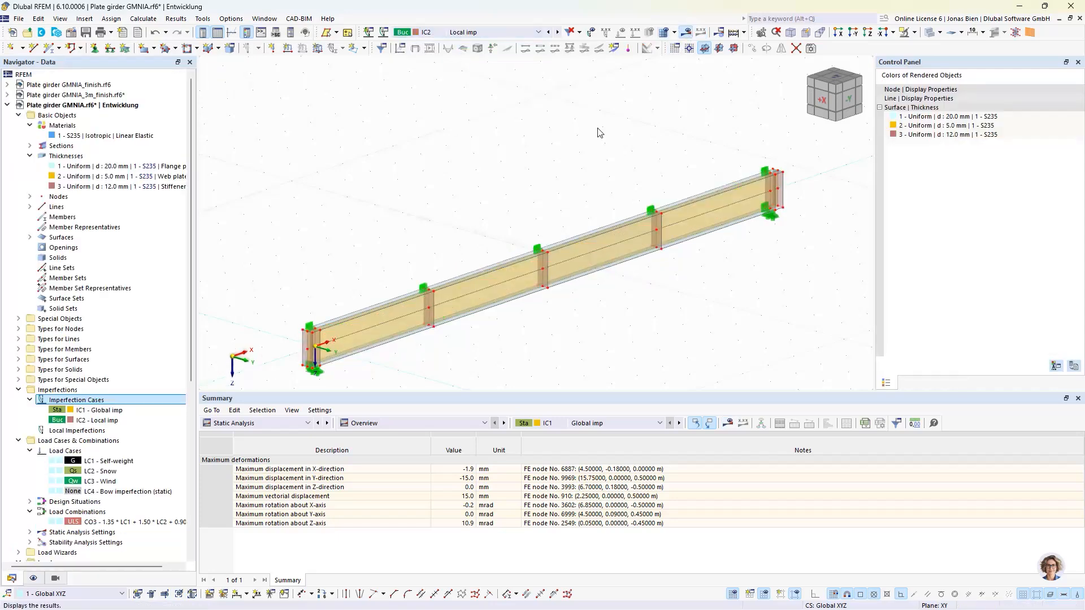
left_click(665, 33)
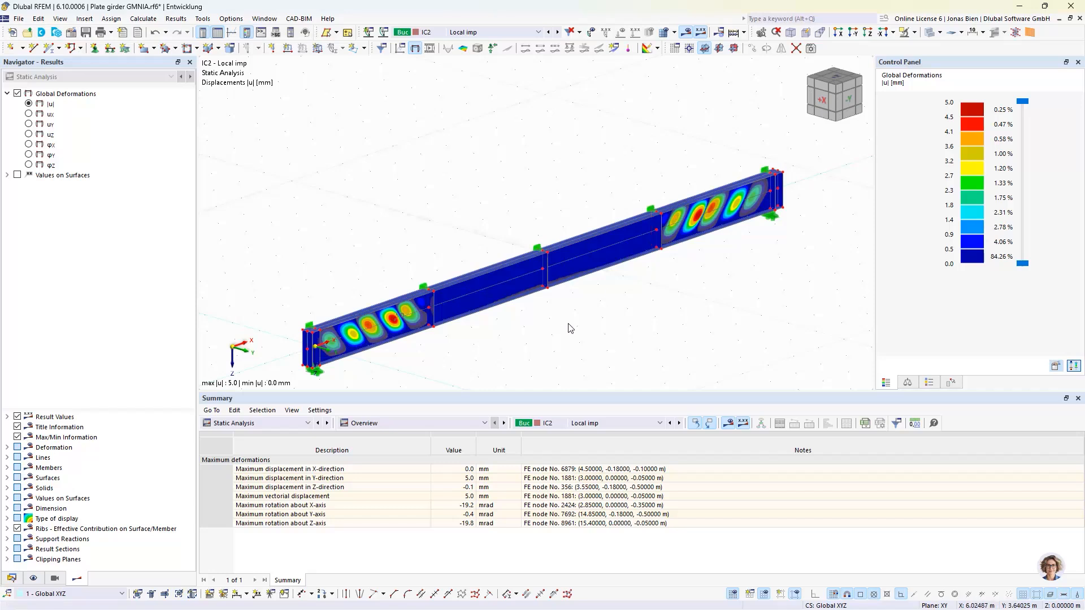
left_click(12, 579)
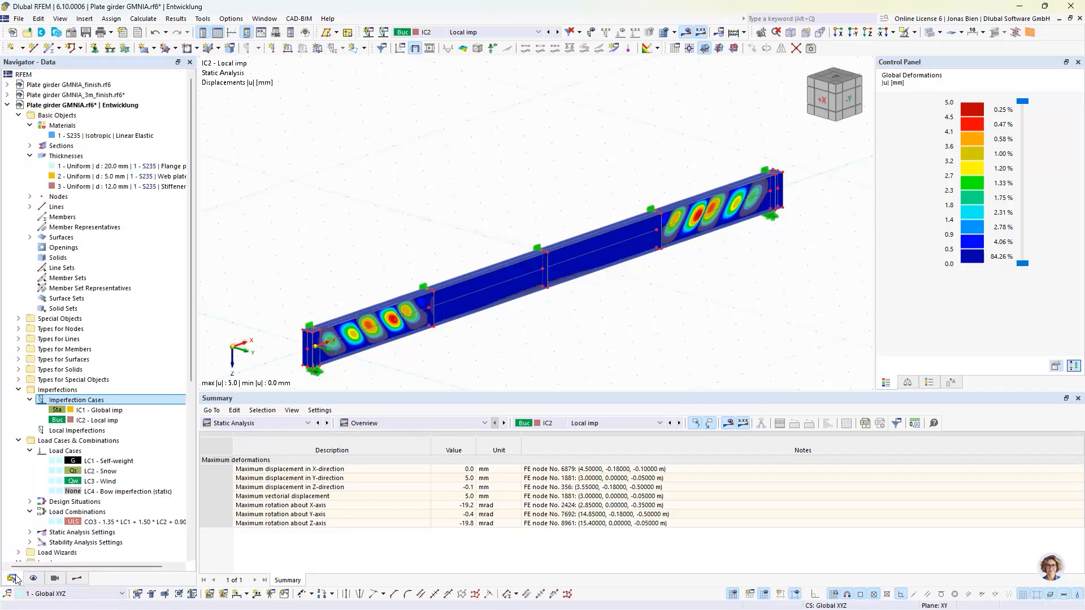
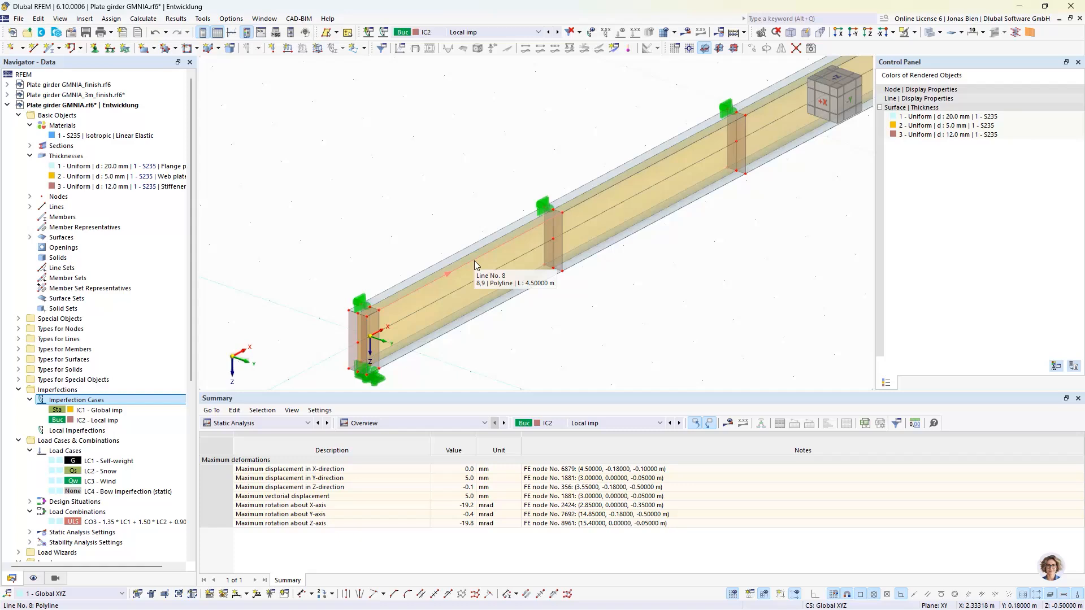
Change the upper flange's edge line No. 8 in the first panel to an arc with its control point at the line's midpoint.
double_click(474, 262)
left_click(320, 177)
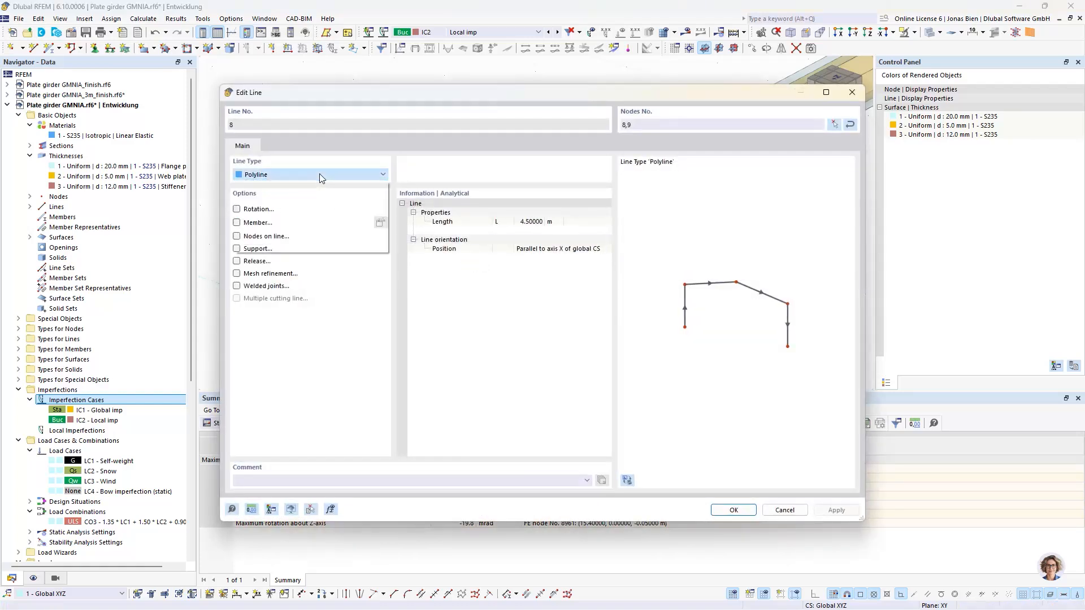
left_click(298, 191)
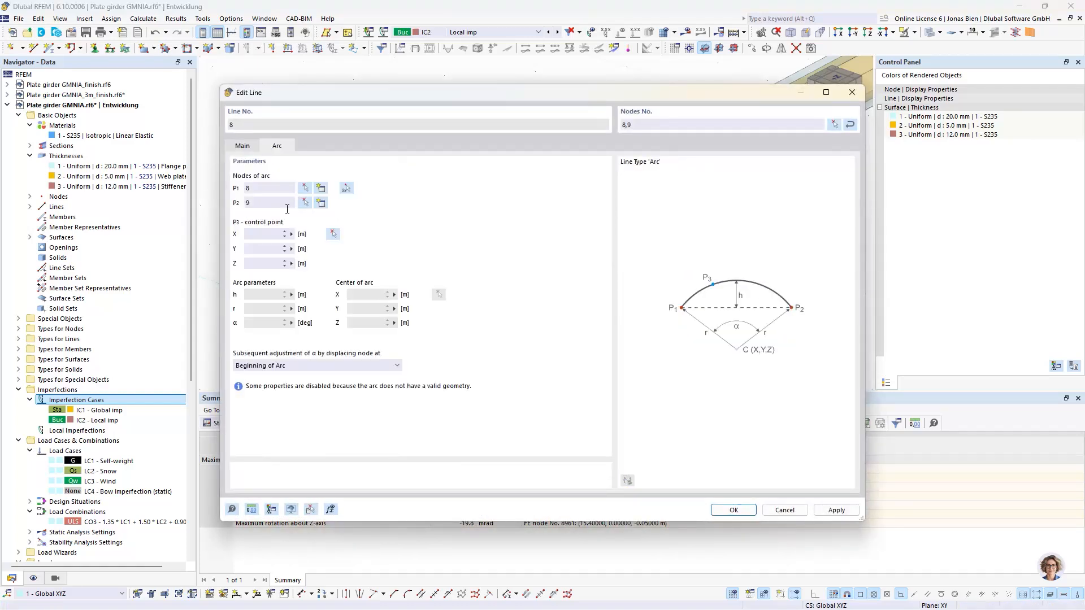
left_click(333, 234)
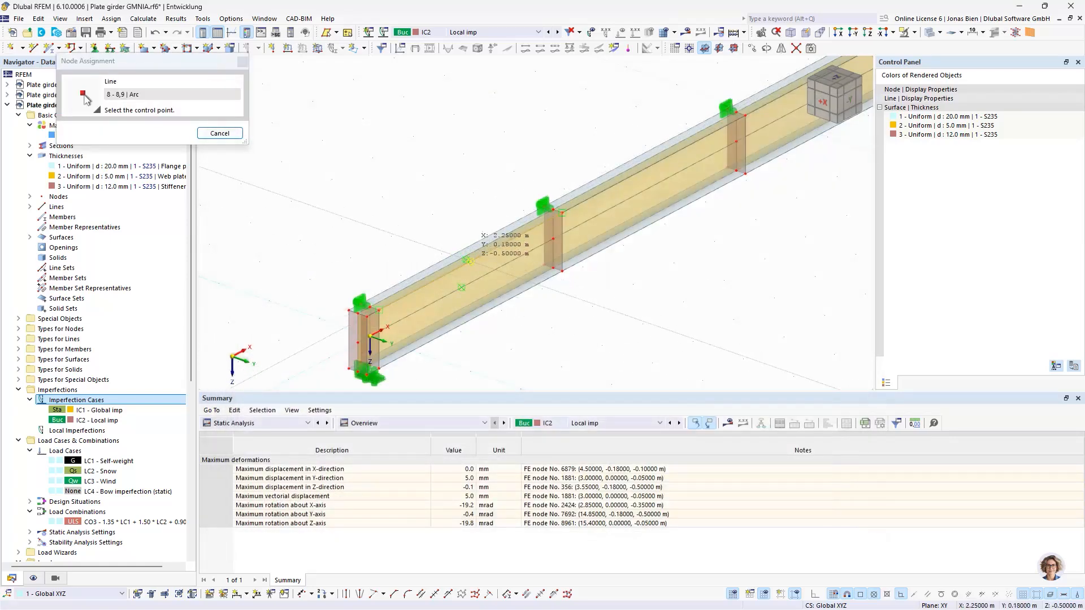
left_click(467, 260)
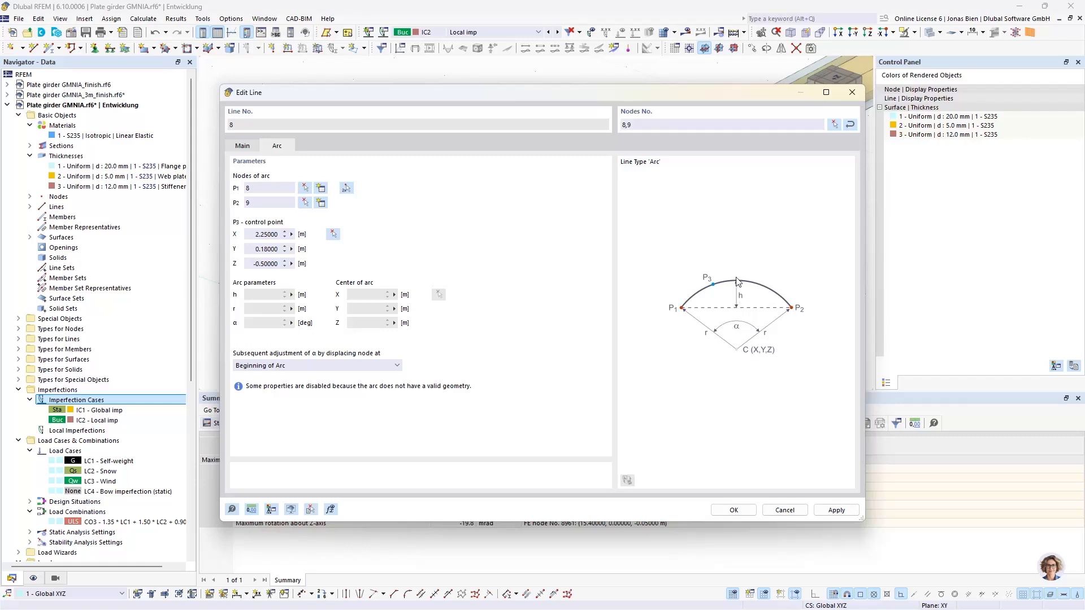
Set the arc control point's Z-coordinate to the formula -0.50000-0.36/2/50 and save the line, accepting the deletion of results.
double_click(253, 263)
right_click(292, 269)
left_click(337, 269)
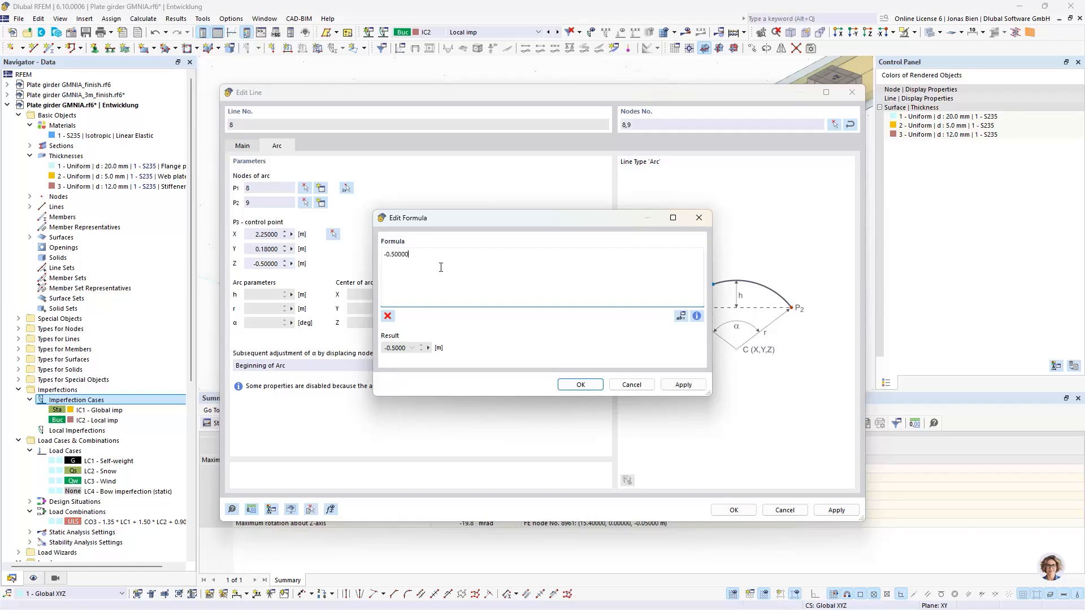
type("-0.36/2/50")
left_click_drag(446, 266, 382, 255)
left_click(580, 387)
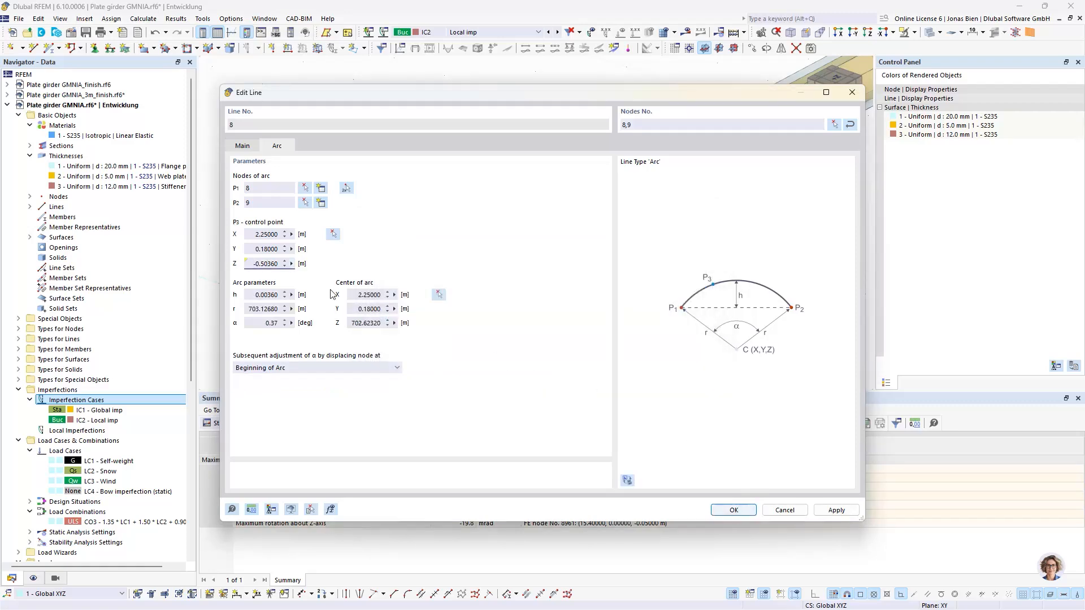
left_click(746, 511)
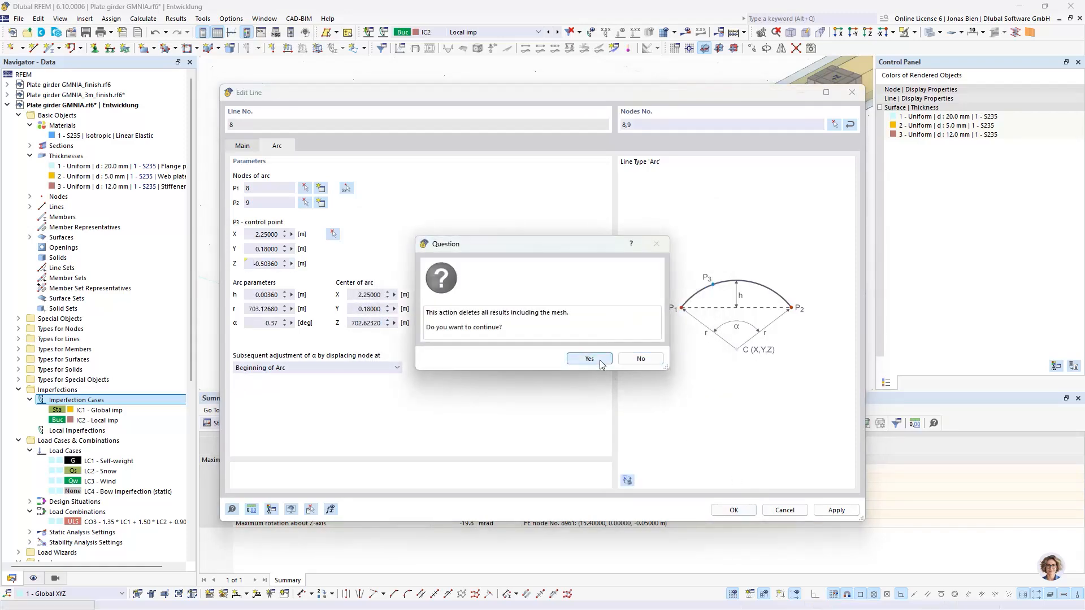
left_click(591, 358)
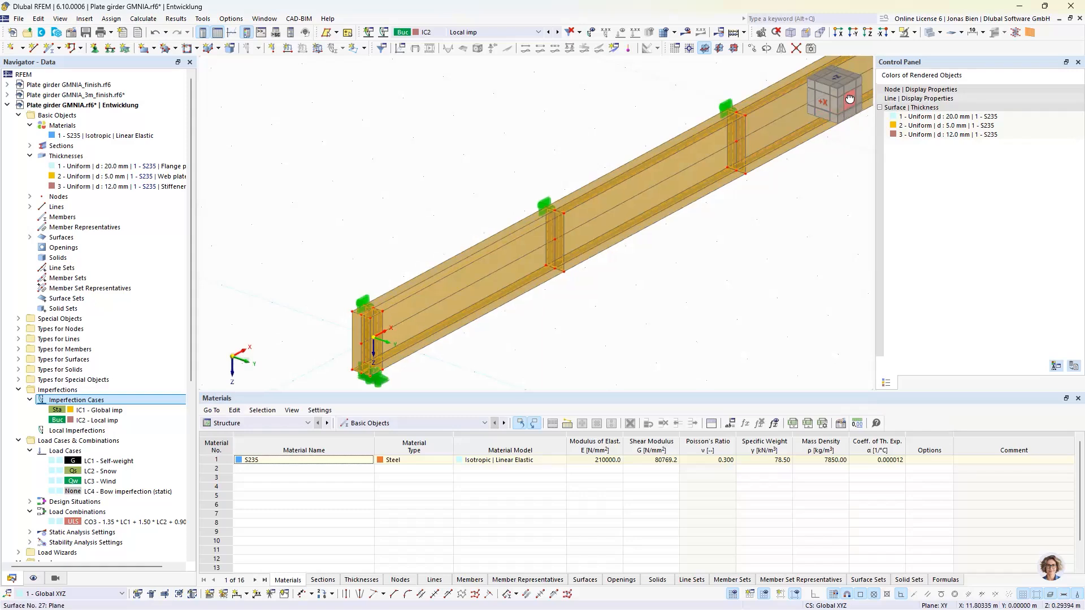
Change the geometry type of surface No. 2, the upper flange half bounded by arc line No. 8, from plane to Quadrangle.
left_click(850, 104)
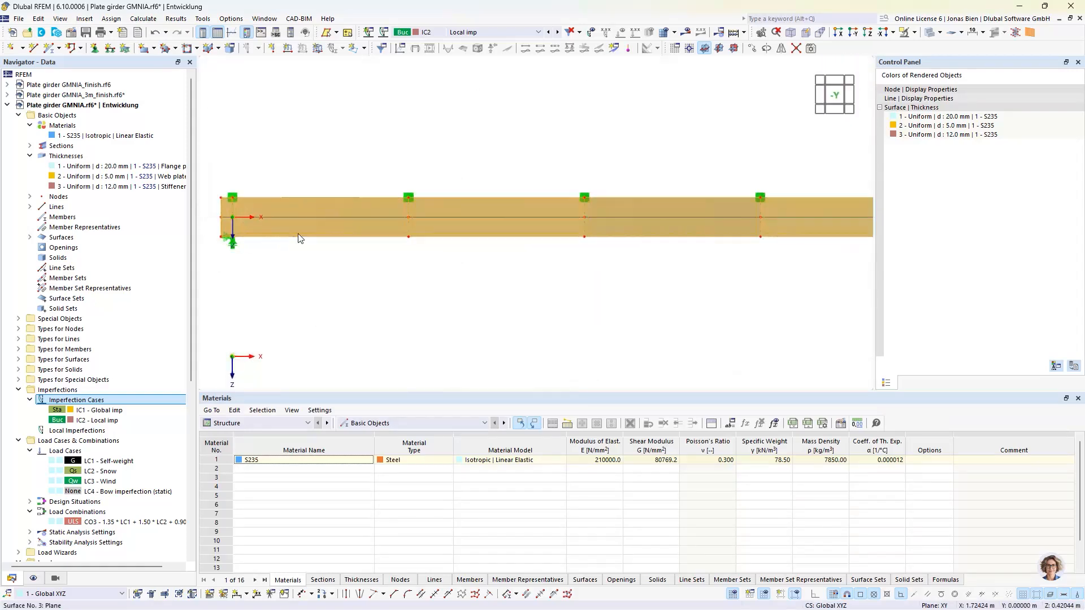
scroll(378, 194, "up", 3)
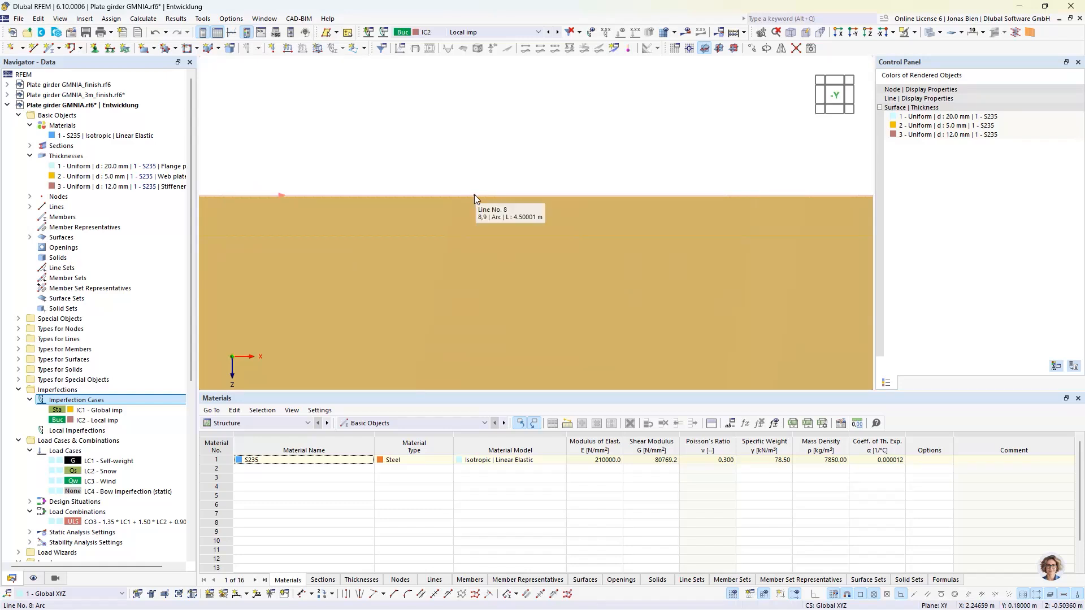
scroll(487, 165, "down", 5)
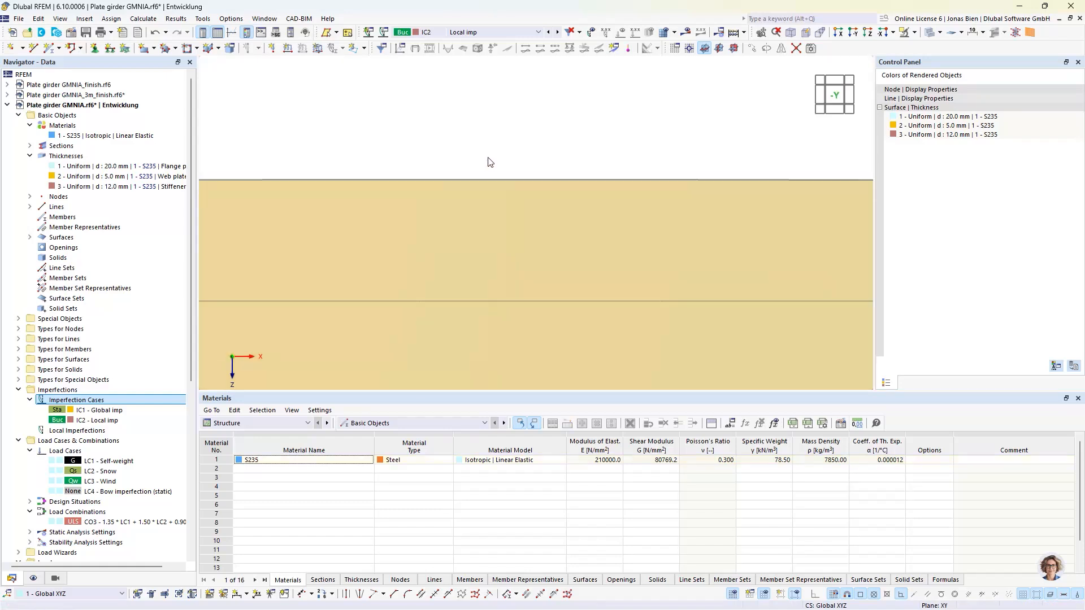
middle_click_drag(537, 276, 748, 274, "ctrl")
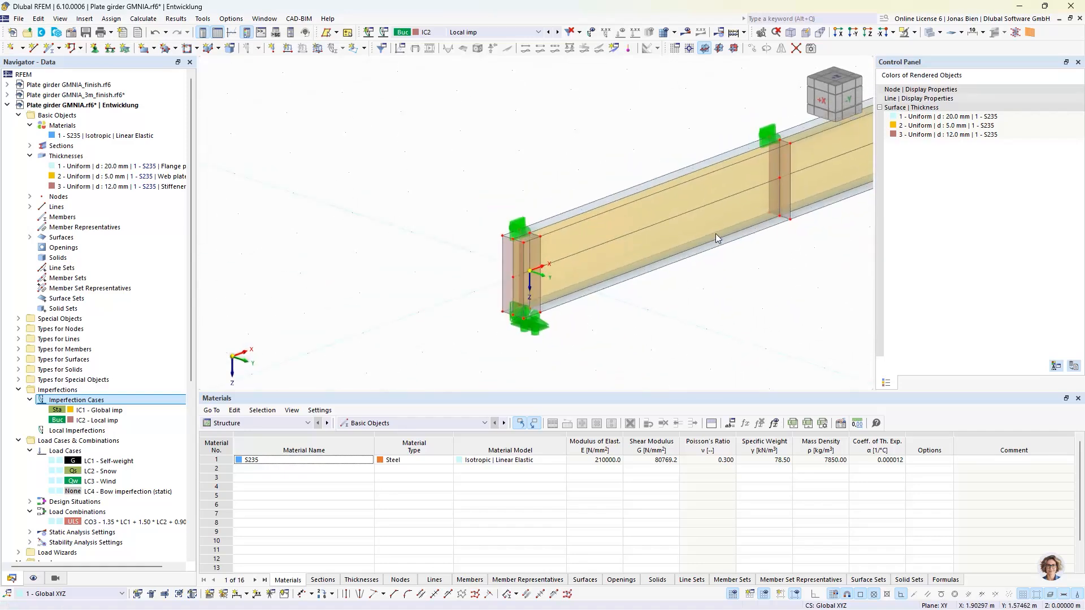
left_click(30, 237)
left_click(72, 259)
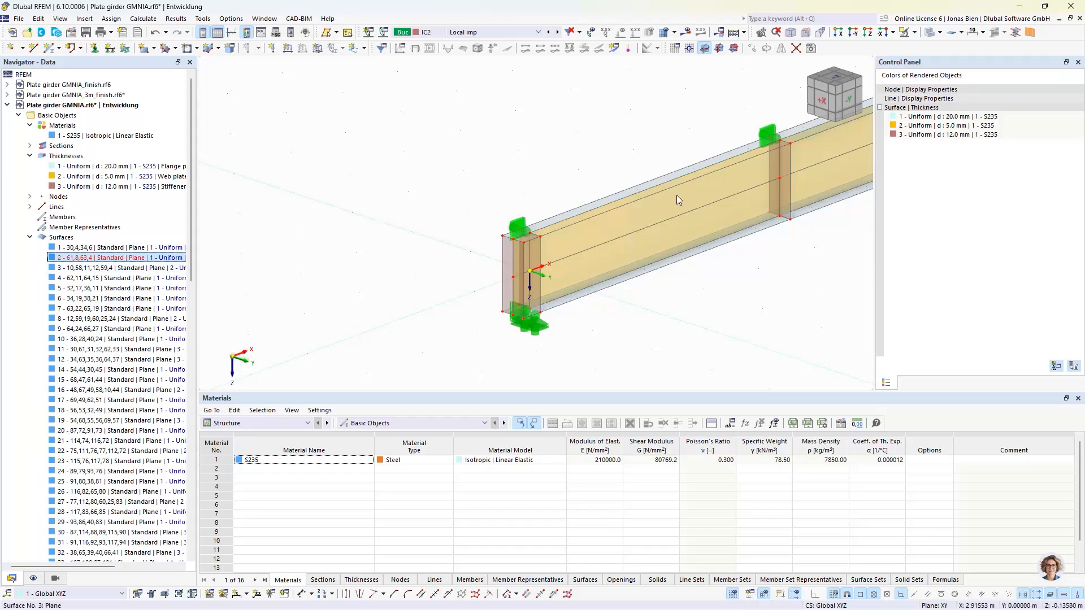
scroll(676, 195, "up", 2)
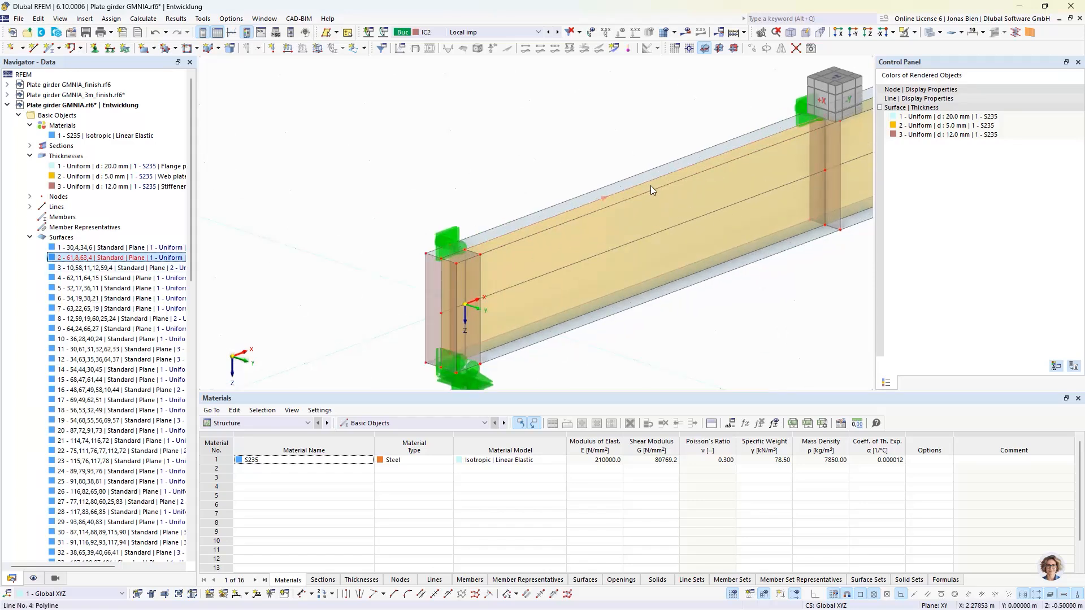
double_click(105, 260)
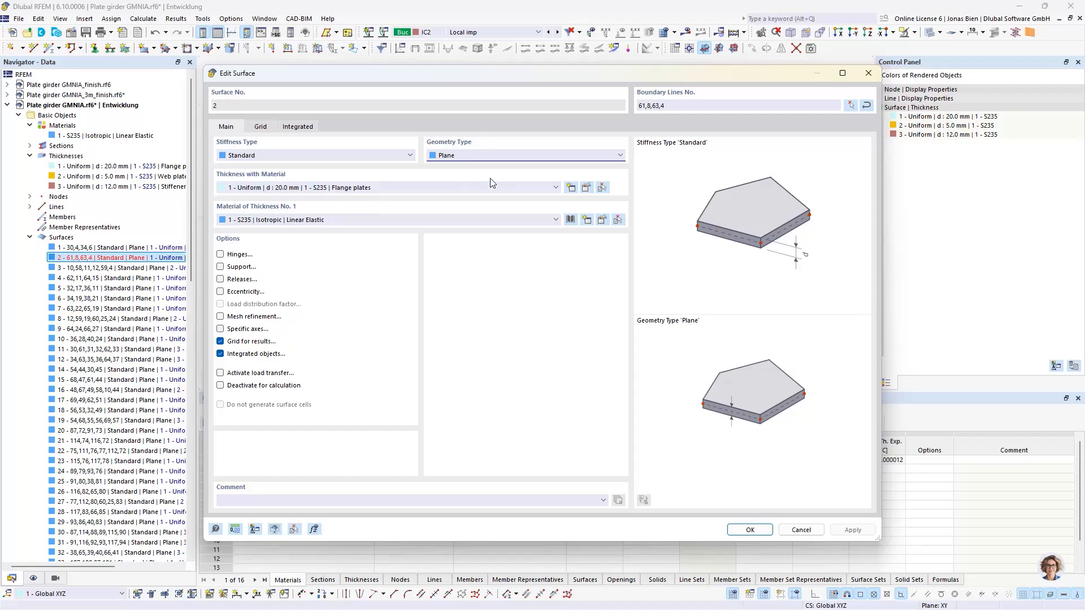
left_click(465, 160)
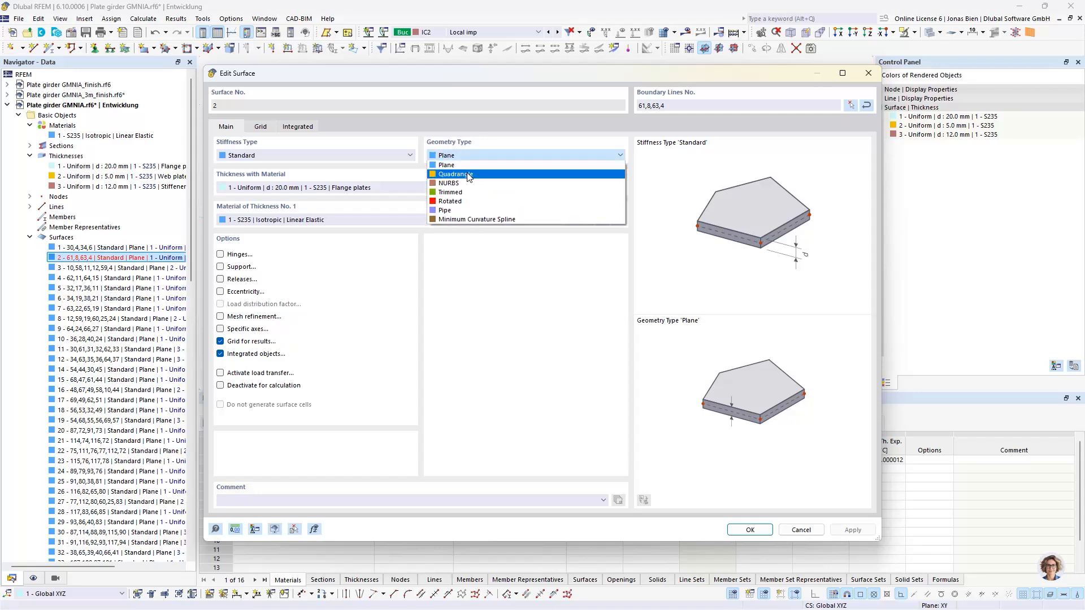
left_click(467, 175)
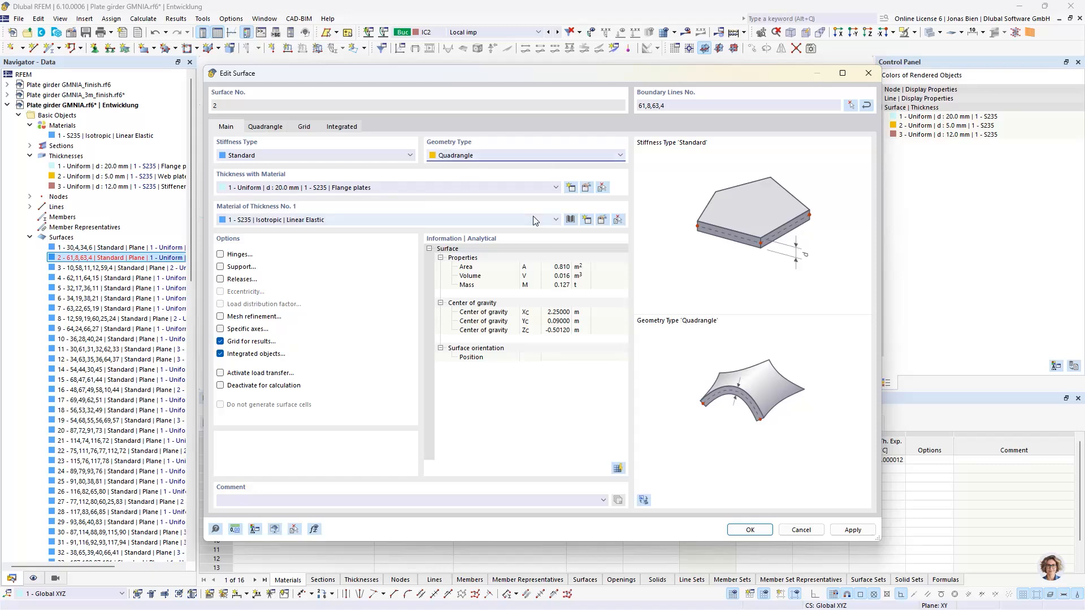
left_click(749, 530)
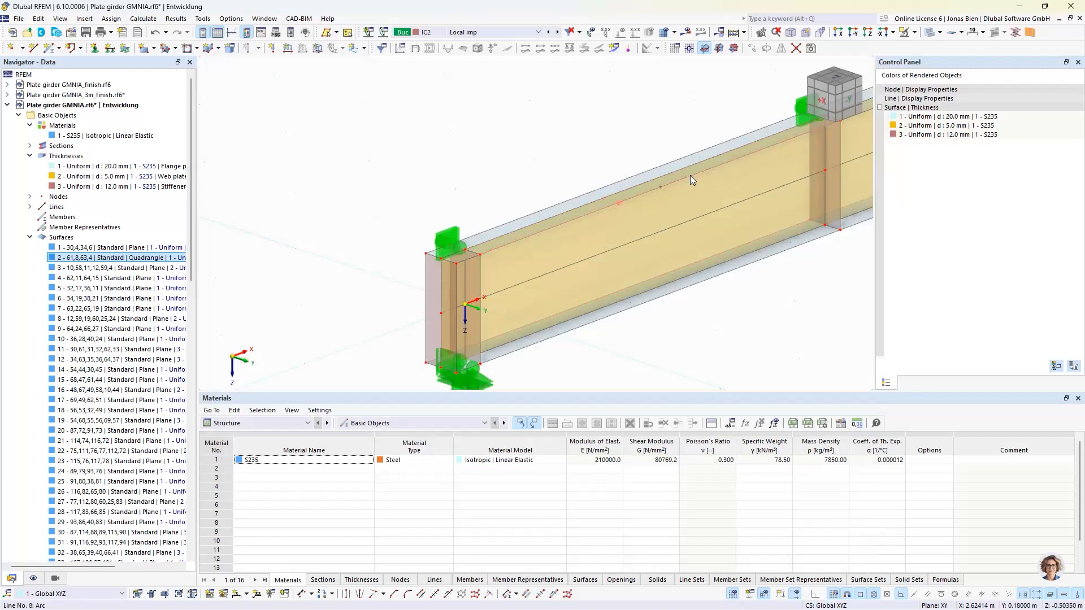
Delete the other upper flange half and both lower flange halves in the first panel, keeping quadrangle surface No. 2.
scroll(689, 232, "down", 2)
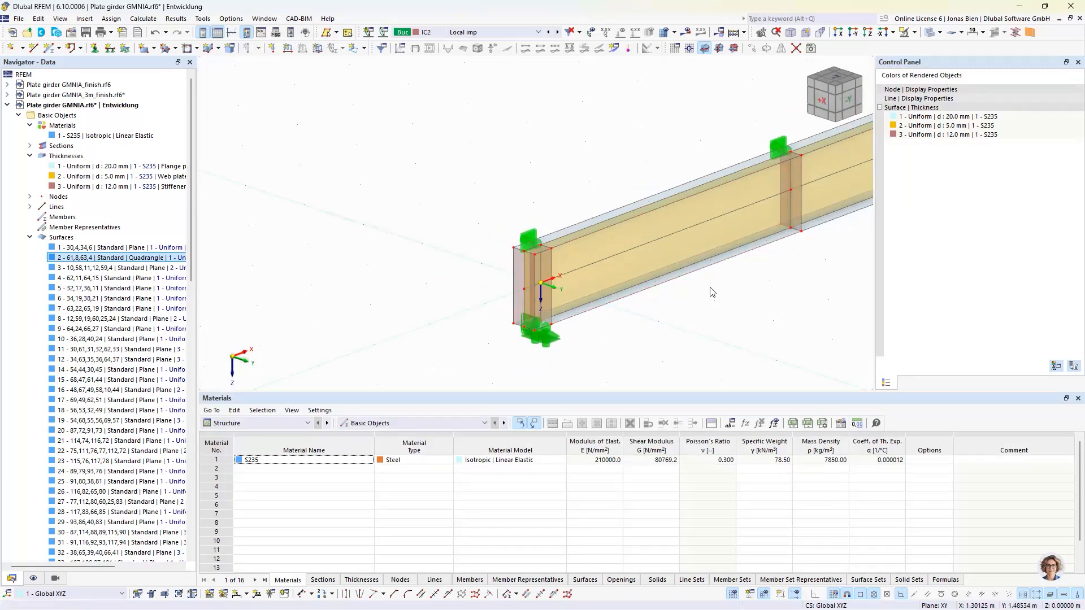
middle_click_drag(763, 295, 601, 316)
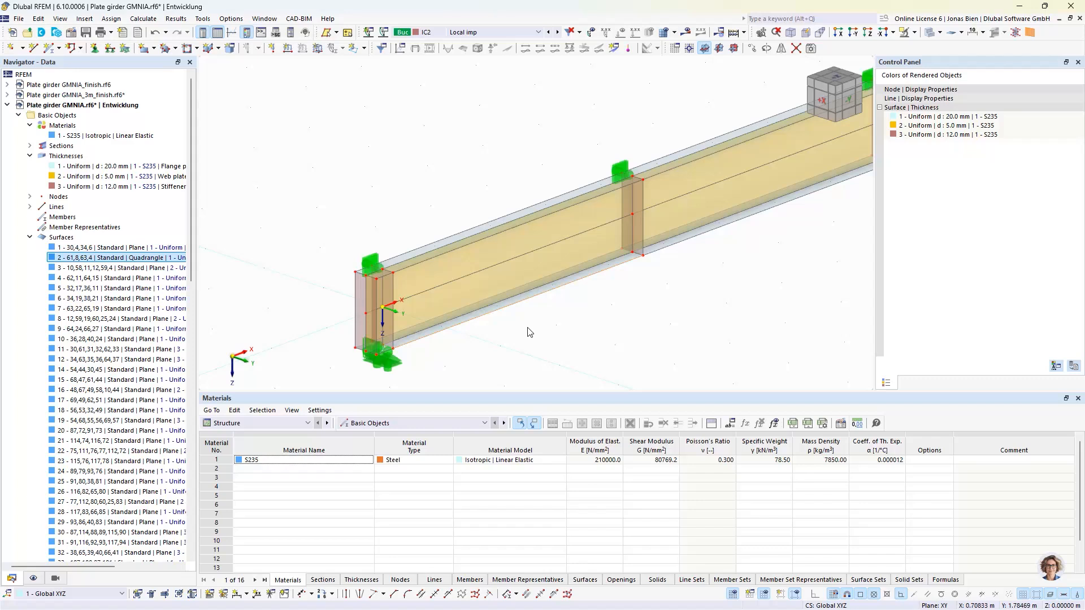
key("Delete")
left_click(474, 227)
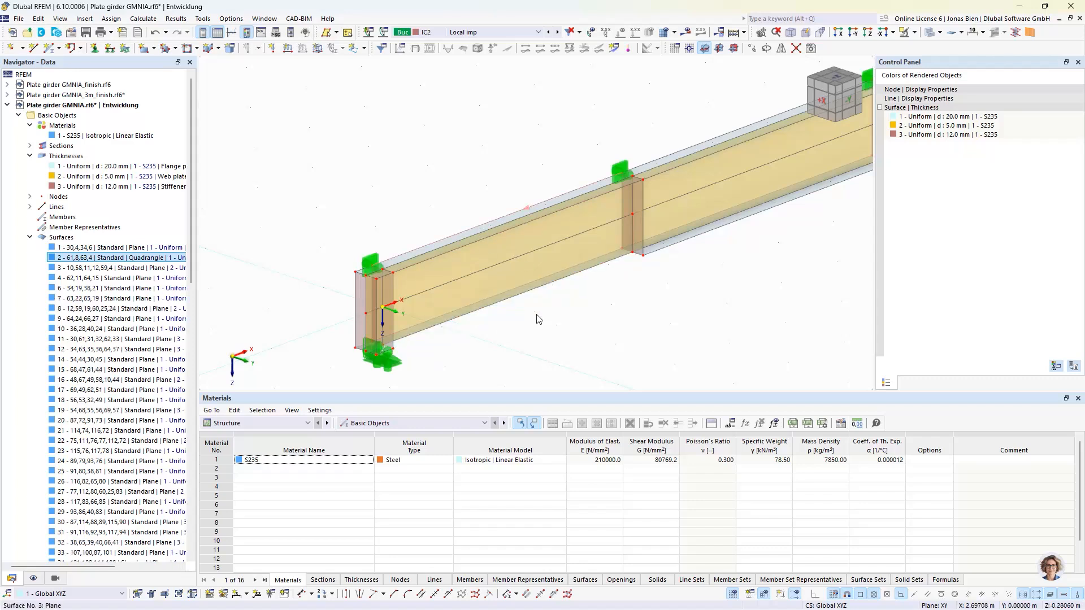
key("Delete")
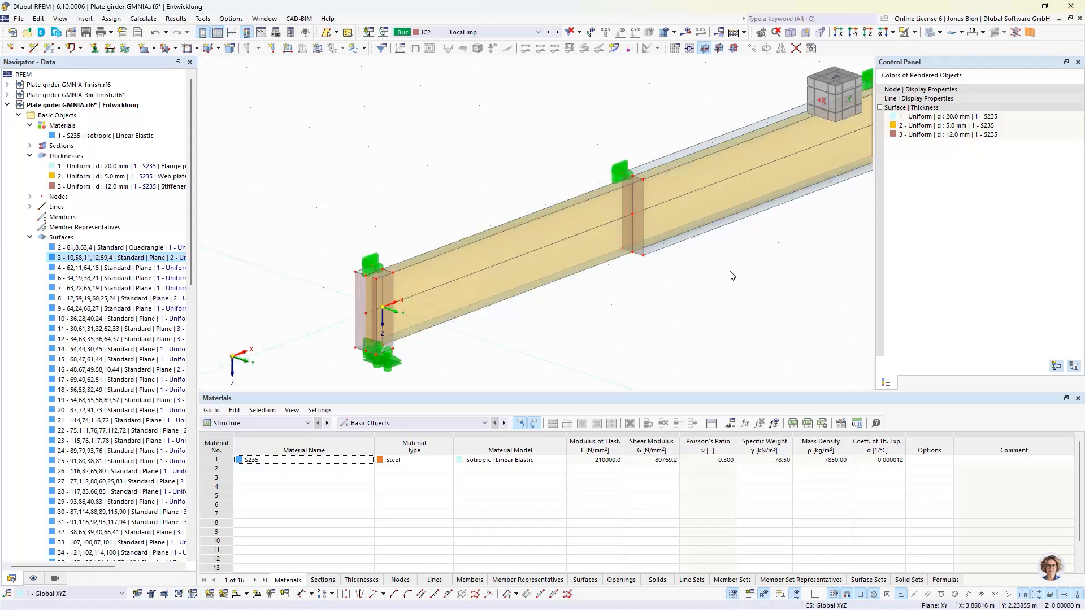
middle_click_drag(729, 271, 733, 300, "ctrl")
left_click(835, 78)
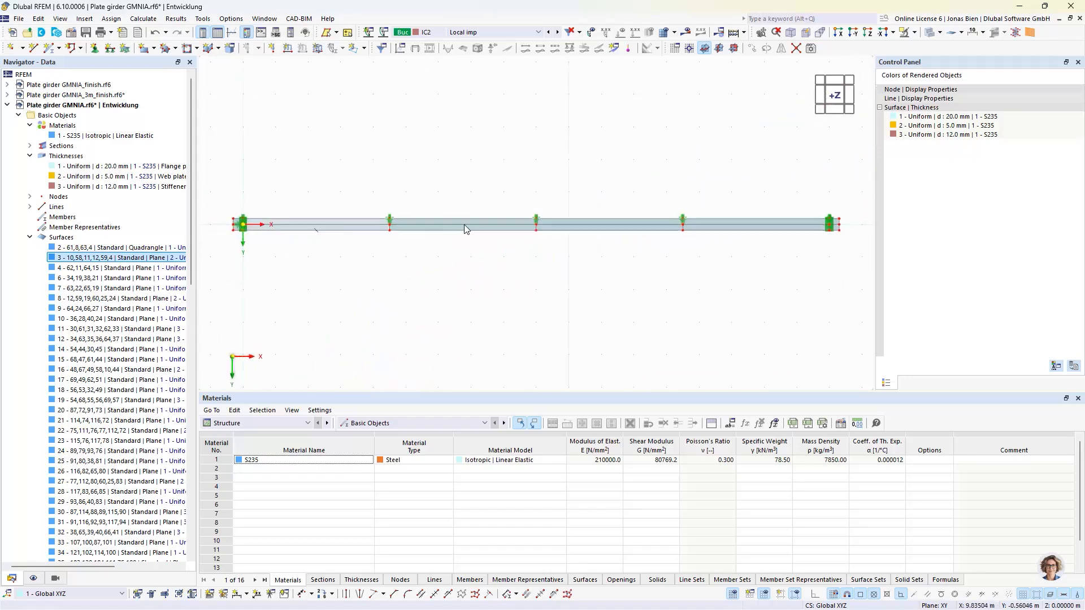
scroll(320, 222, "up", 2)
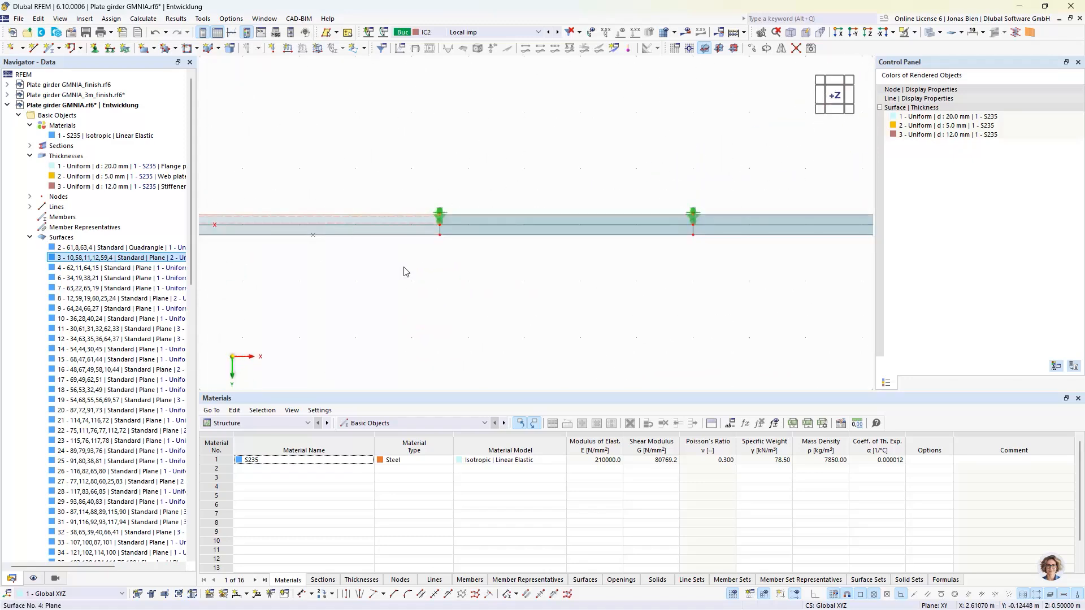
key("Delete")
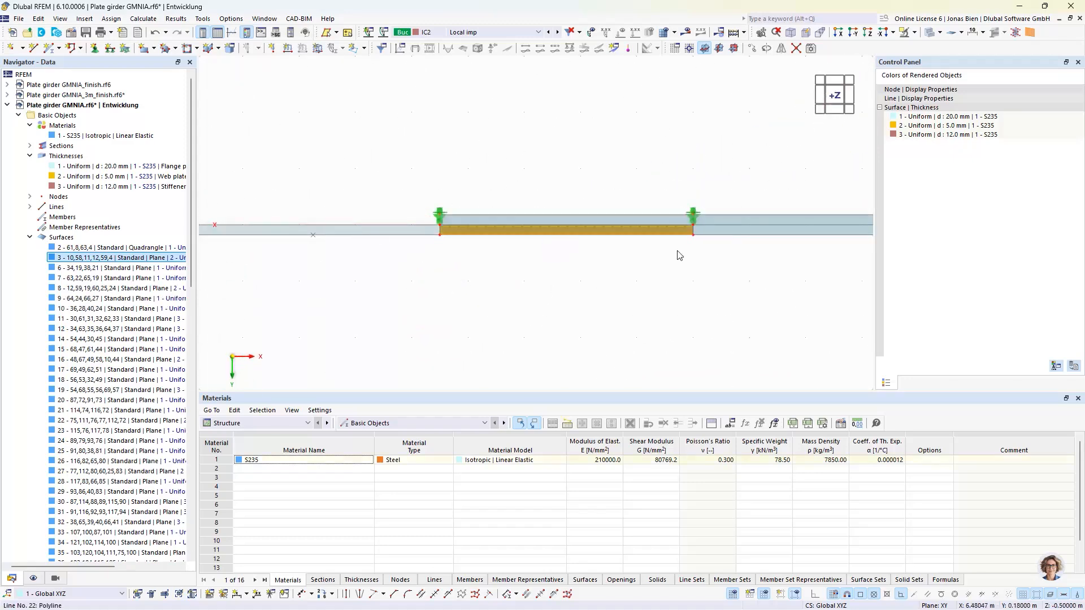
Delete the flange surfaces on the positive Y side of the web in the remaining panels.
left_click(785, 232)
key("Delete")
middle_click_drag(782, 275, 519, 276)
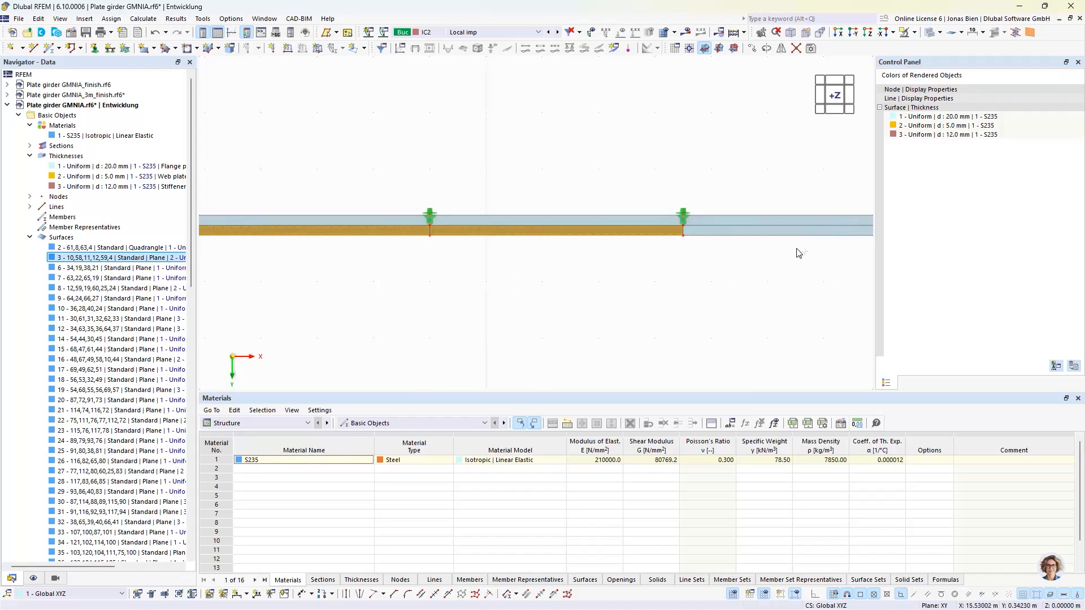
left_click(779, 231)
key("Delete")
scroll(734, 336, "down", 3)
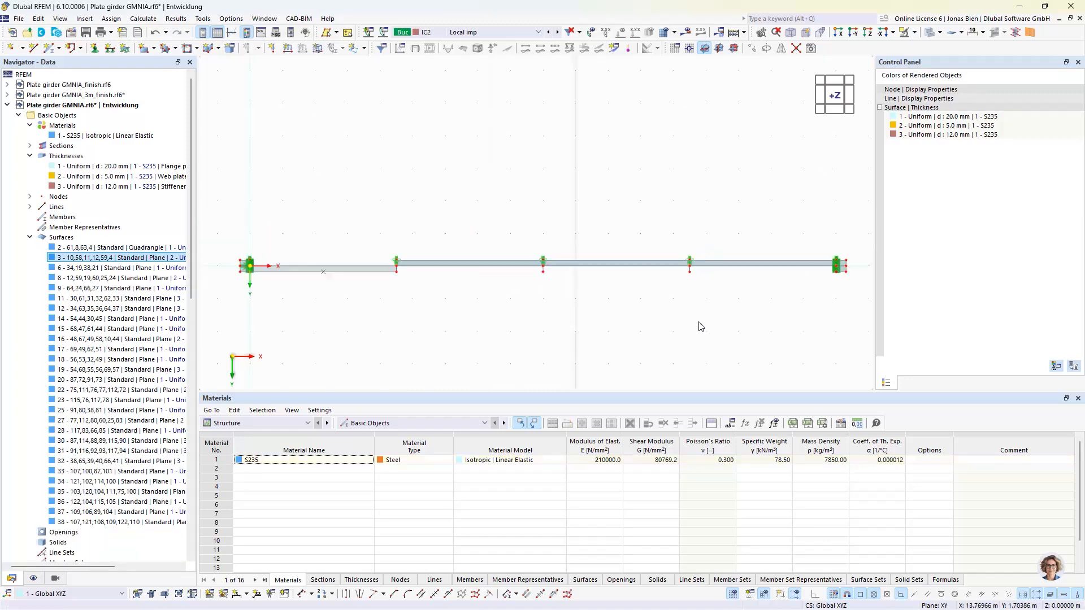
Delete the flange surfaces on the negative Y side of the web in the second to fourth panels.
mouse_move(502, 346)
middle_mouse_down("ctrl")
mouse_move(702, 358)
mouse_move(865, 310)
mouse_move(496, 314)
mouse_move(517, 349)
middle_mouse_up("ctrl")
left_click(616, 281)
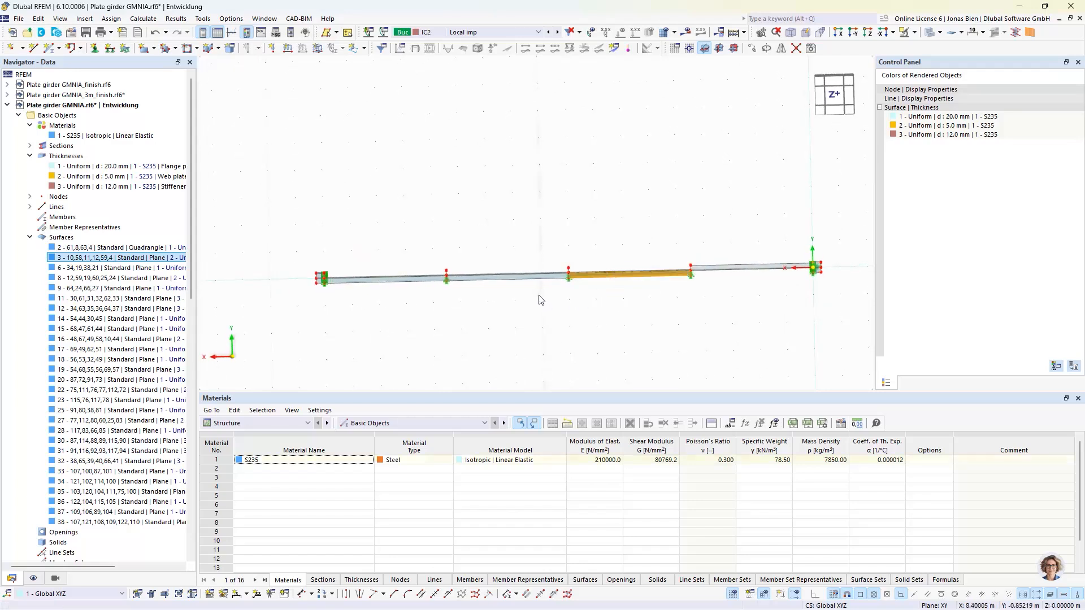
key("Delete")
left_click(492, 291)
key("Delete")
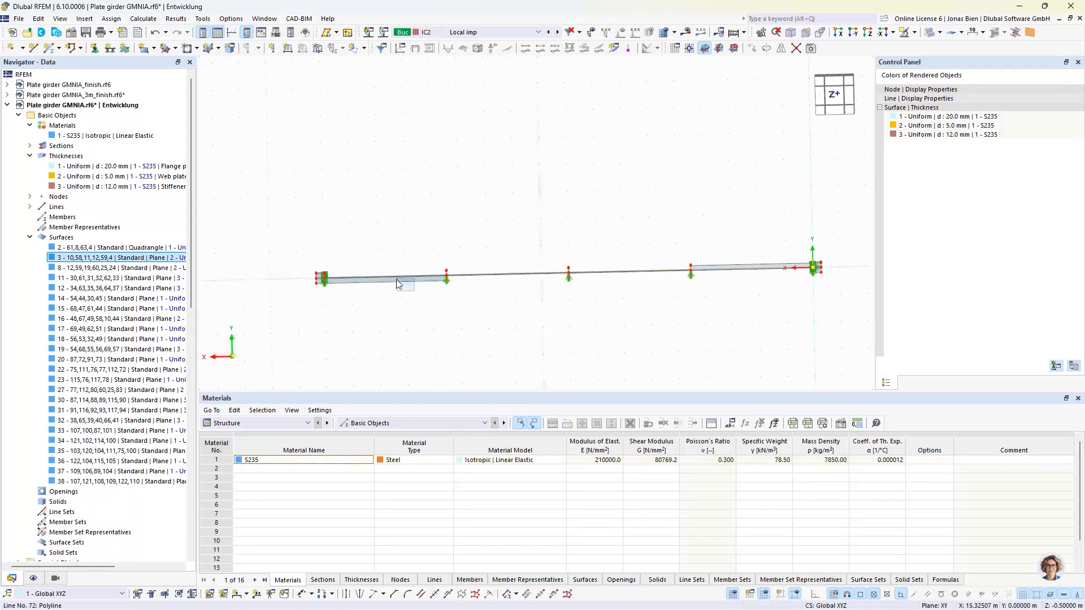
left_click(397, 281)
key("Delete")
Create one copy of the curved flange surface rotated 180° about the X-axis through node No. 5 at the upper web corner.
middle_click_drag(766, 327, 688, 203, "ctrl")
scroll(697, 202, "up", 3)
scroll(696, 199, "up", 4)
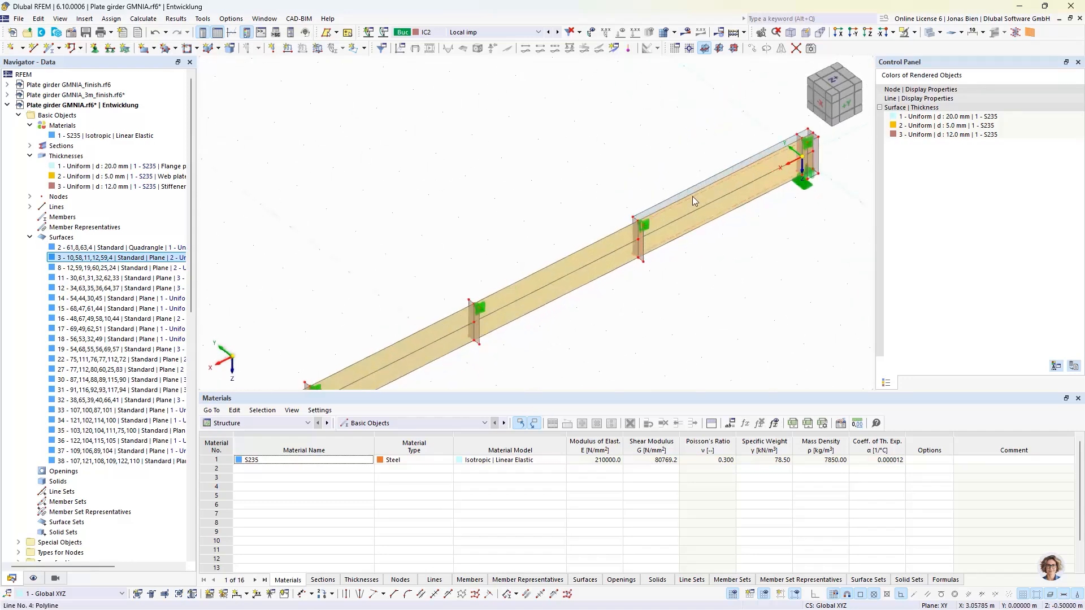
middle_click_drag(742, 254, 562, 314)
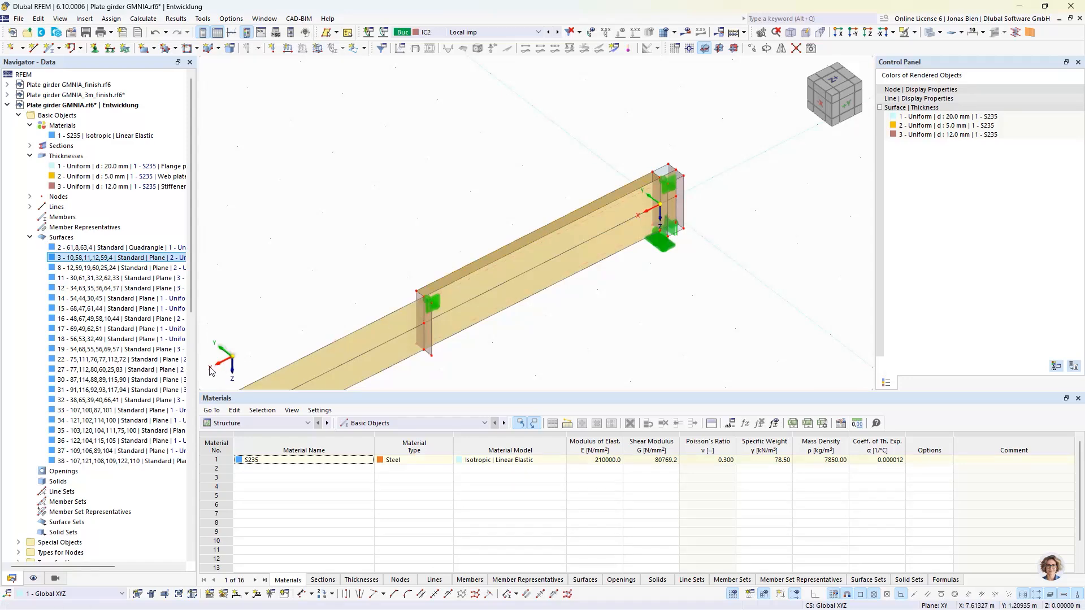
left_click(766, 49)
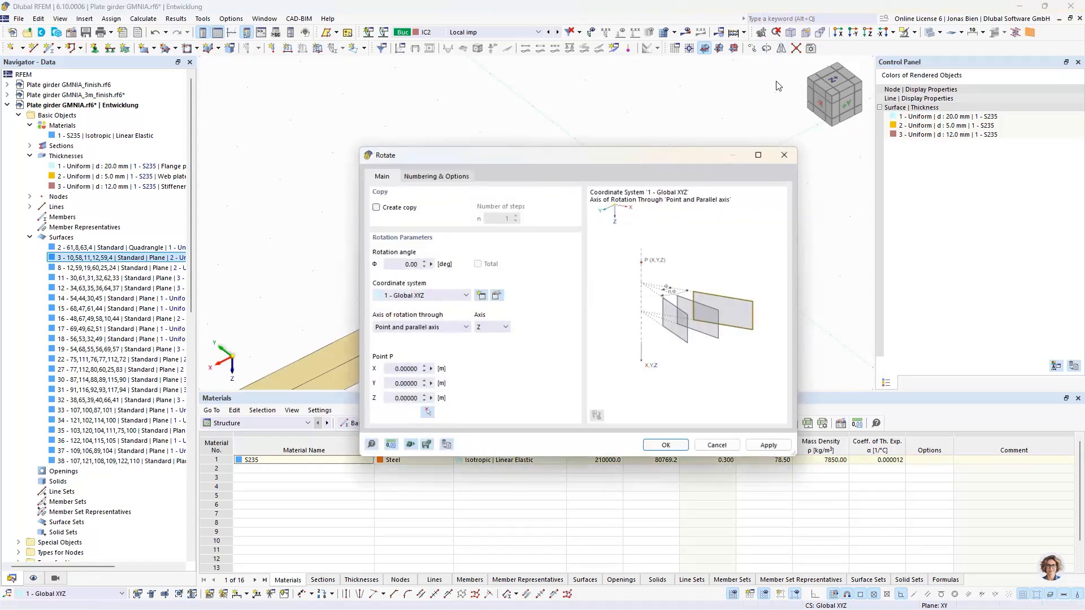
left_click(404, 265)
left_click(403, 208)
left_click(491, 328)
left_click(491, 338)
left_click(427, 412)
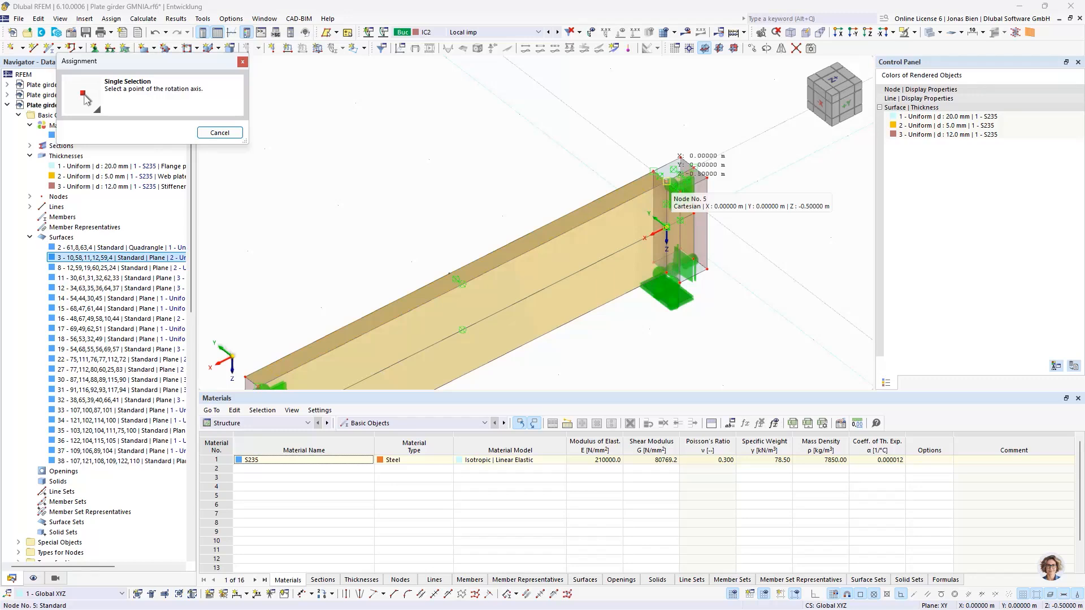
left_click(667, 182)
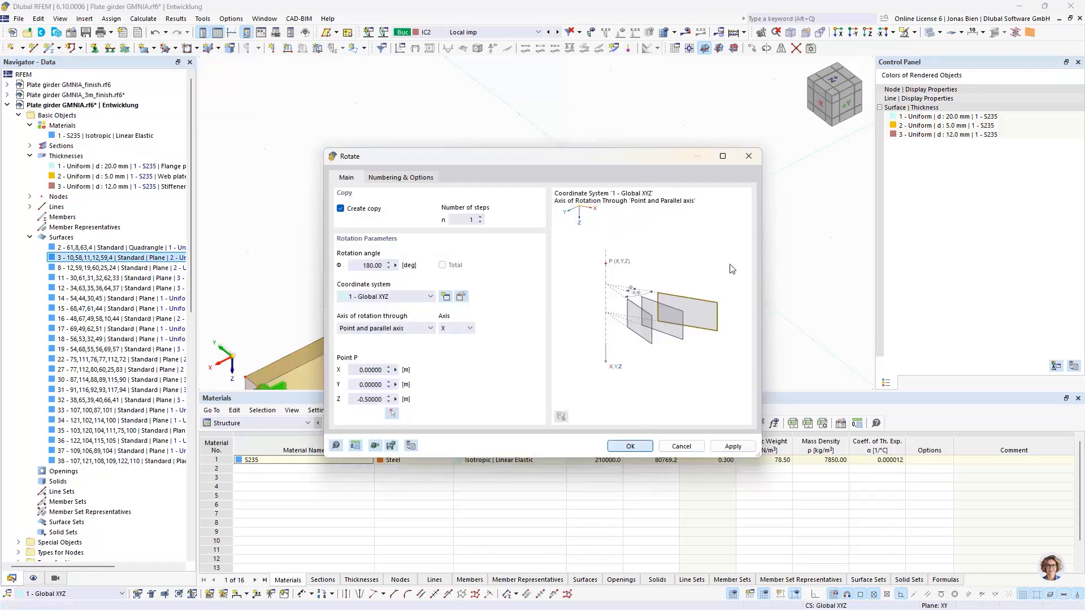
key("Return")
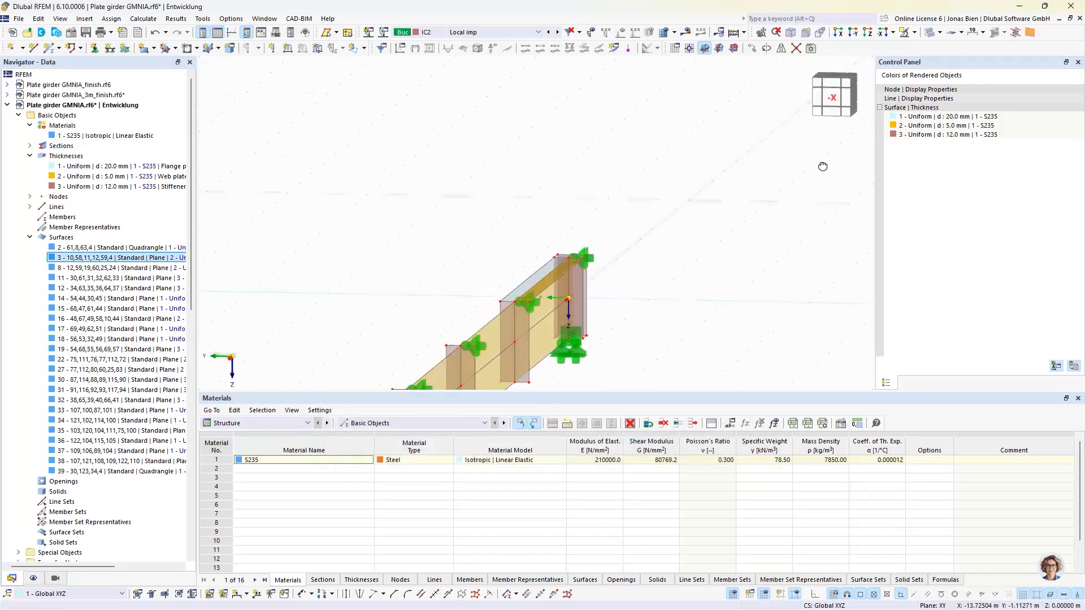
Copy both curved upper flange halves of the first panel 1 m in Z from the web's upper to its lower corner node.
middle_click_drag(823, 166, 829, 155, "ctrl")
scroll(545, 270, "up", 7)
middle_click_drag(539, 250, 508, 248, "ctrl")
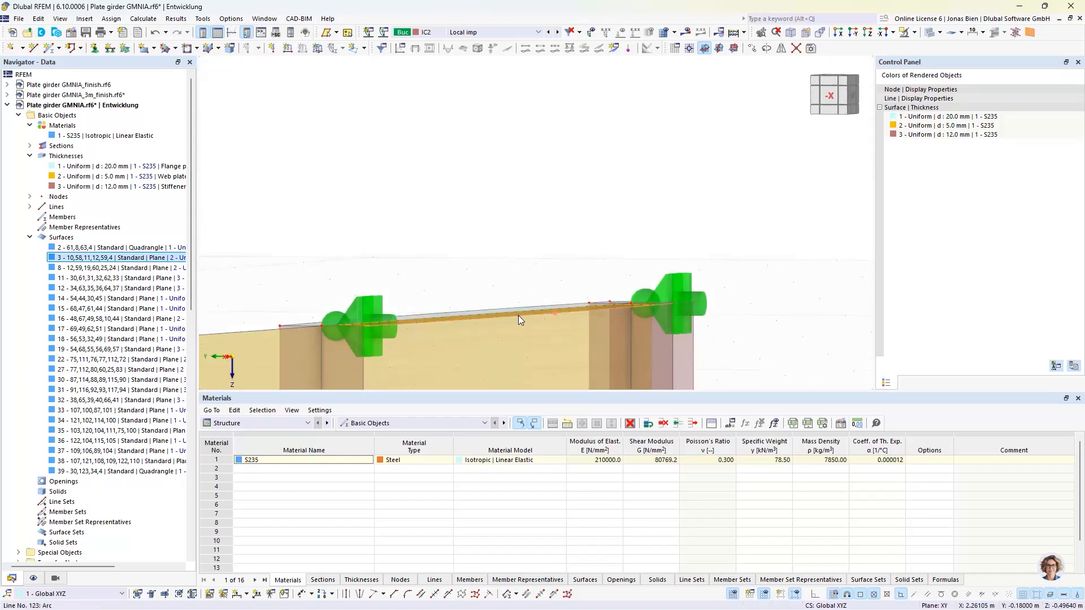
mouse_move(519, 316)
scroll(659, 286, "down", 5)
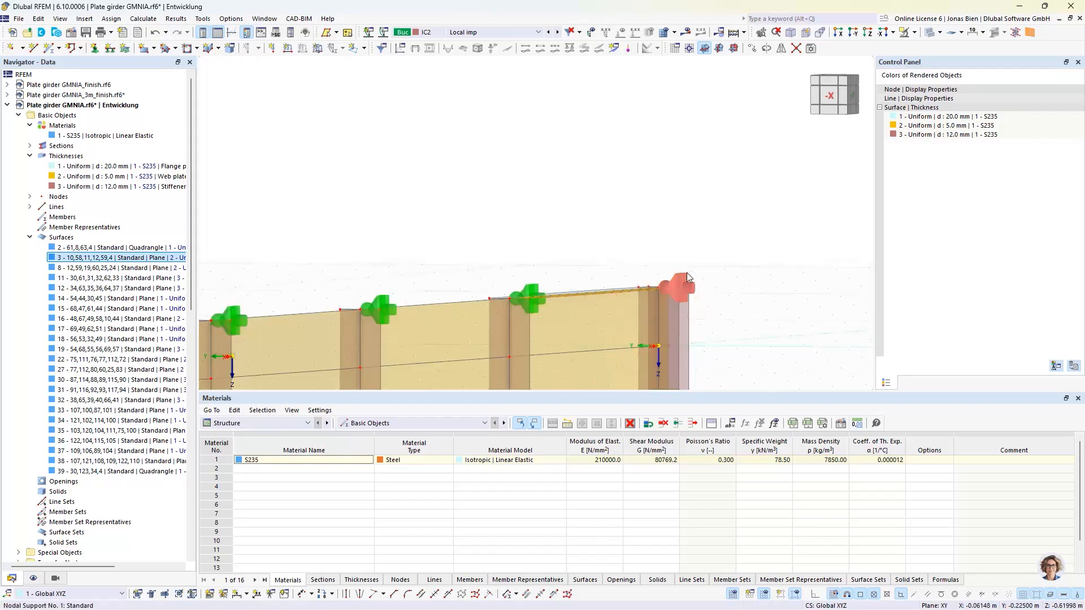
middle_click_drag(726, 263, 707, 333, "ctrl")
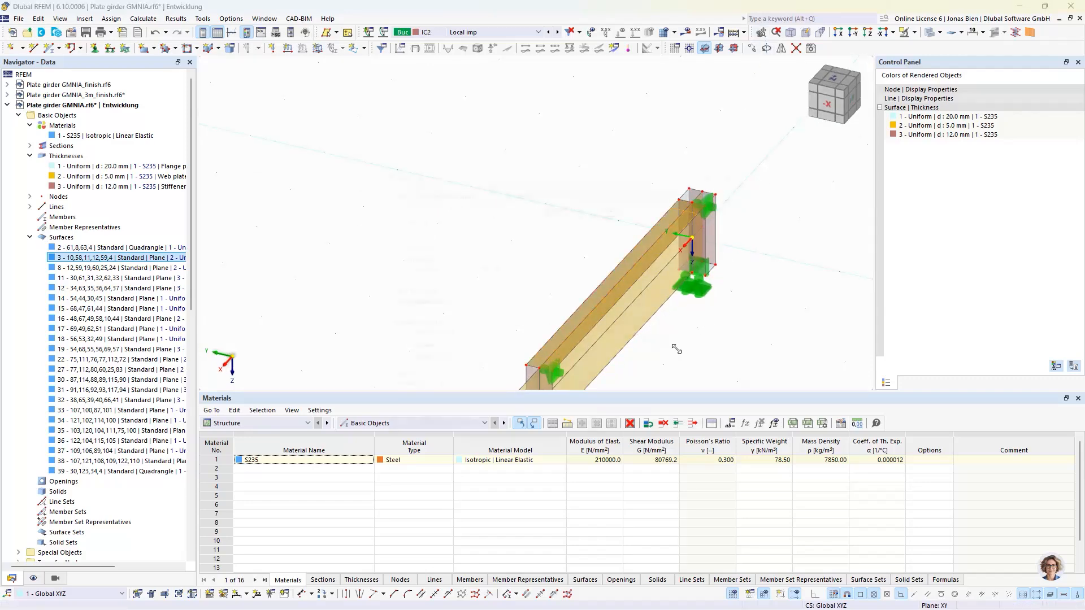
key("ctrl+m")
left_click(408, 212)
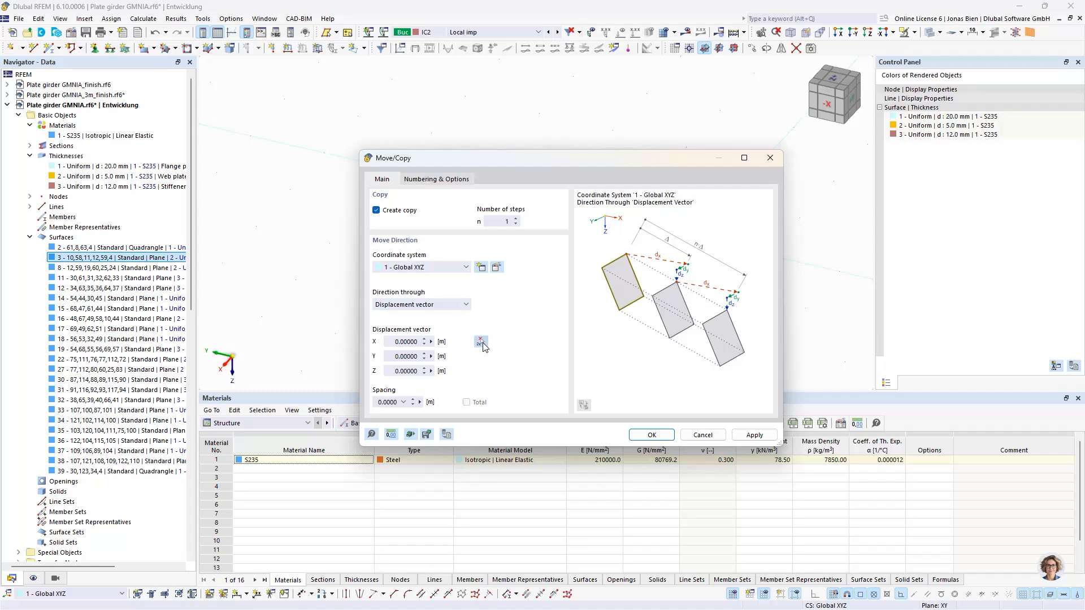
left_click(480, 342)
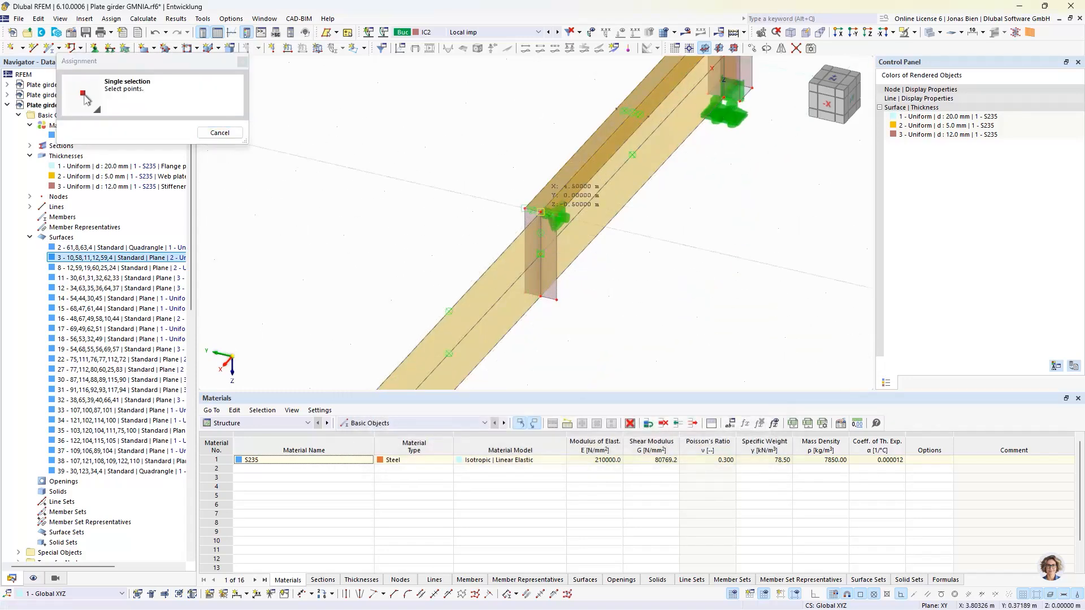
left_click(540, 212)
left_click(540, 296)
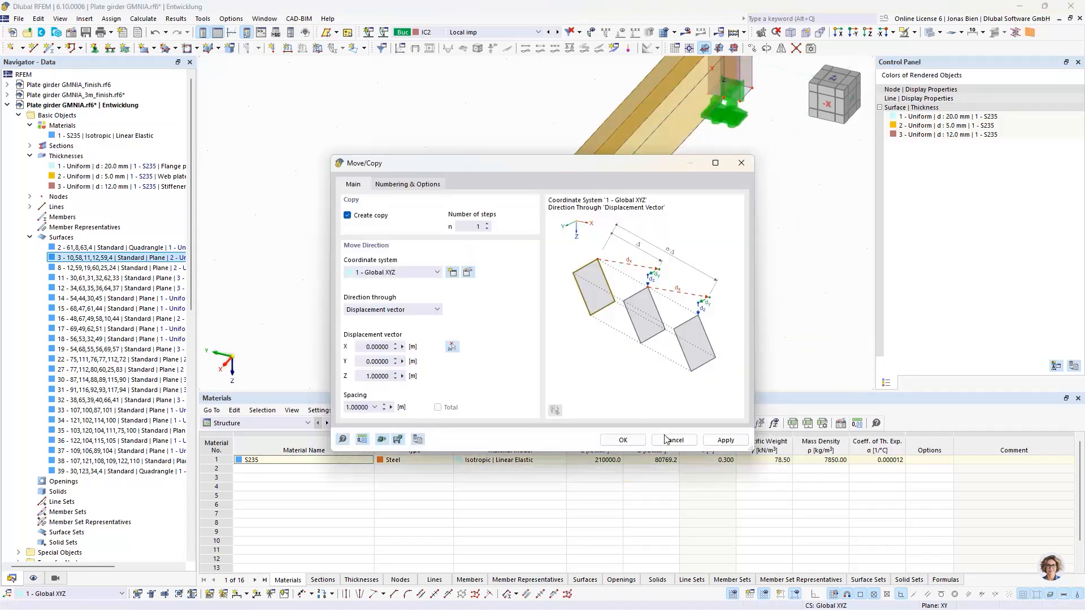
left_click(623, 440)
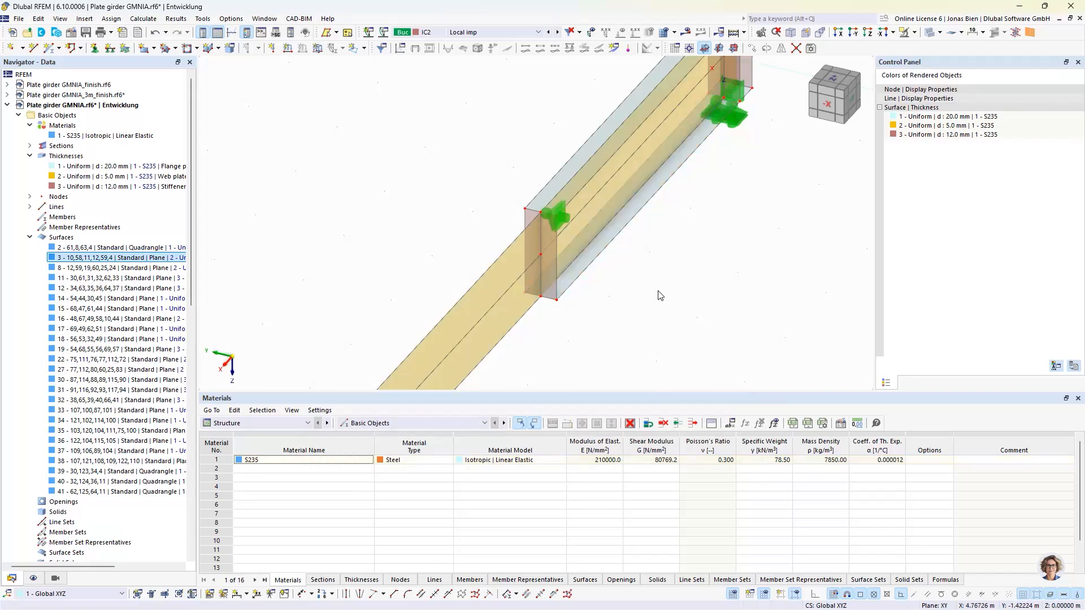
left_click(832, 89)
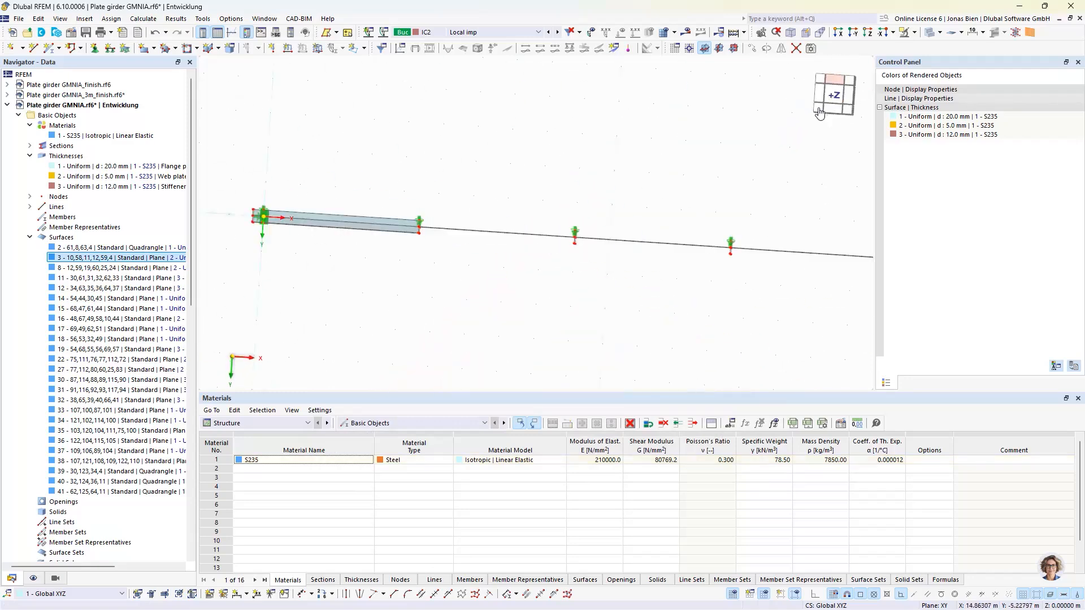
Copy the first panel's curved upper and lower flange surfaces by rotating them 180° about the Z-axis through node No. 3 at X = 4.5 m.
left_click_drag(490, 260, 462, 243)
middle_click_drag(630, 328, 408, 329, "ctrl")
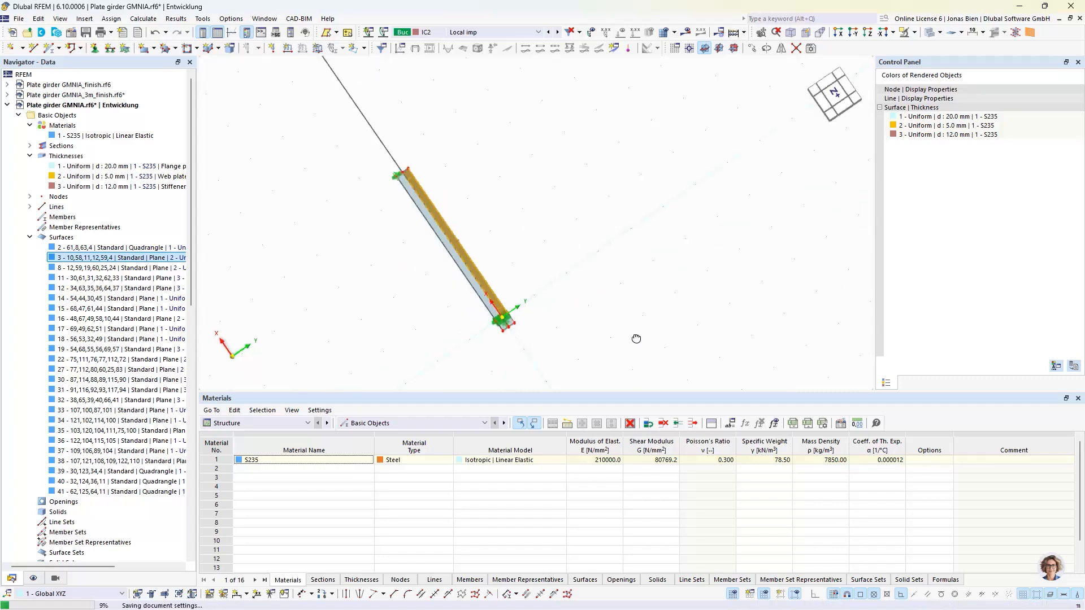
middle_click_drag(646, 332, 380, 285, "ctrl")
middle_click_drag(438, 313, 507, 288, "ctrl")
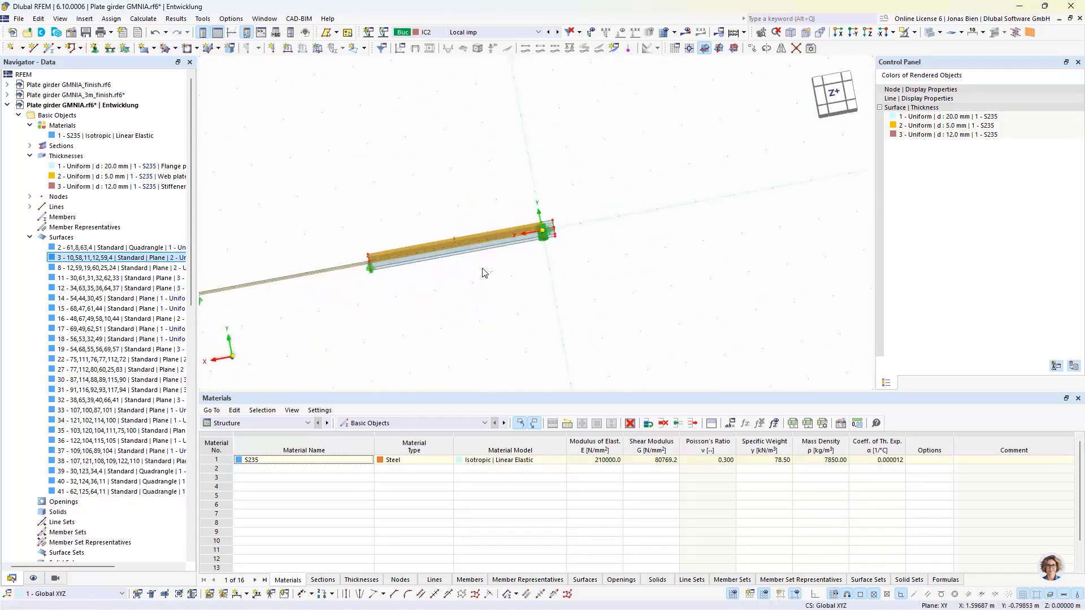
left_click_drag(487, 271, 458, 249, "ctrl")
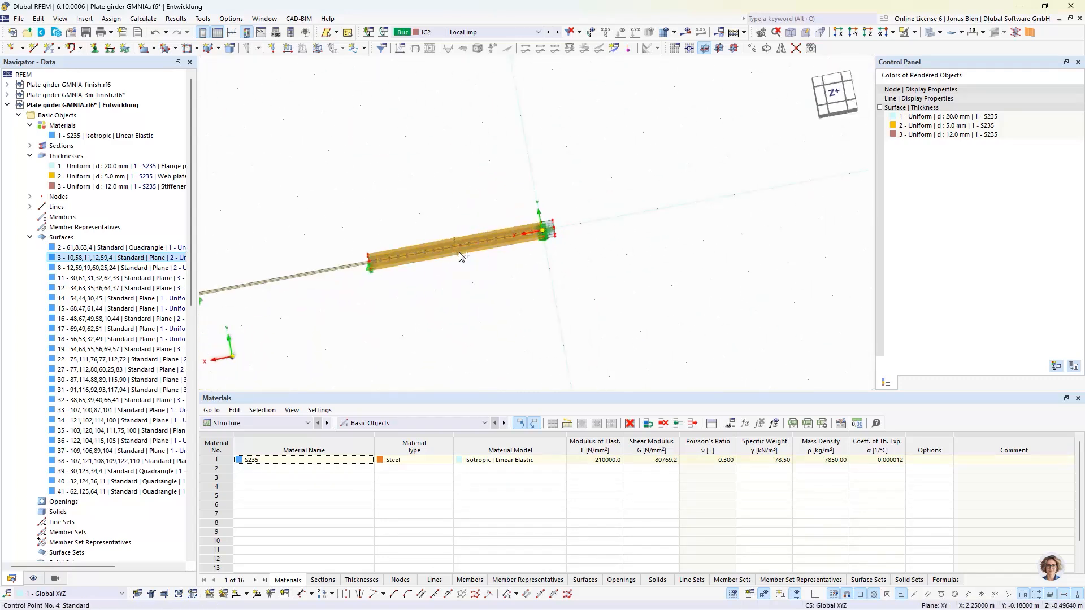
left_click(766, 48)
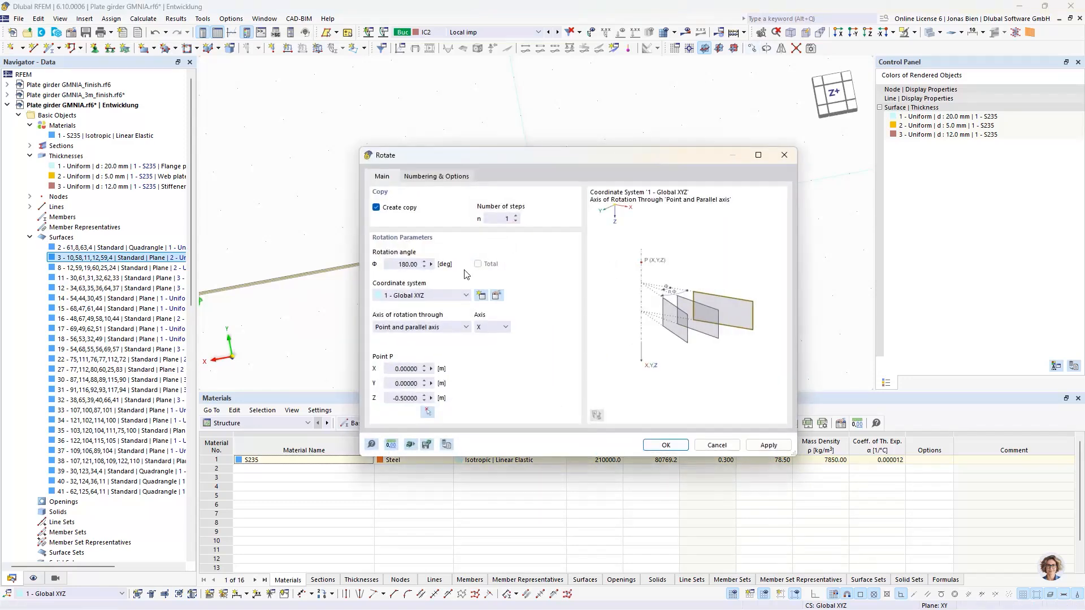
left_click(498, 328)
left_click(500, 355)
left_click(427, 411)
middle_click_drag(476, 263, 467, 266, "ctrl")
scroll(398, 348, "up", 3)
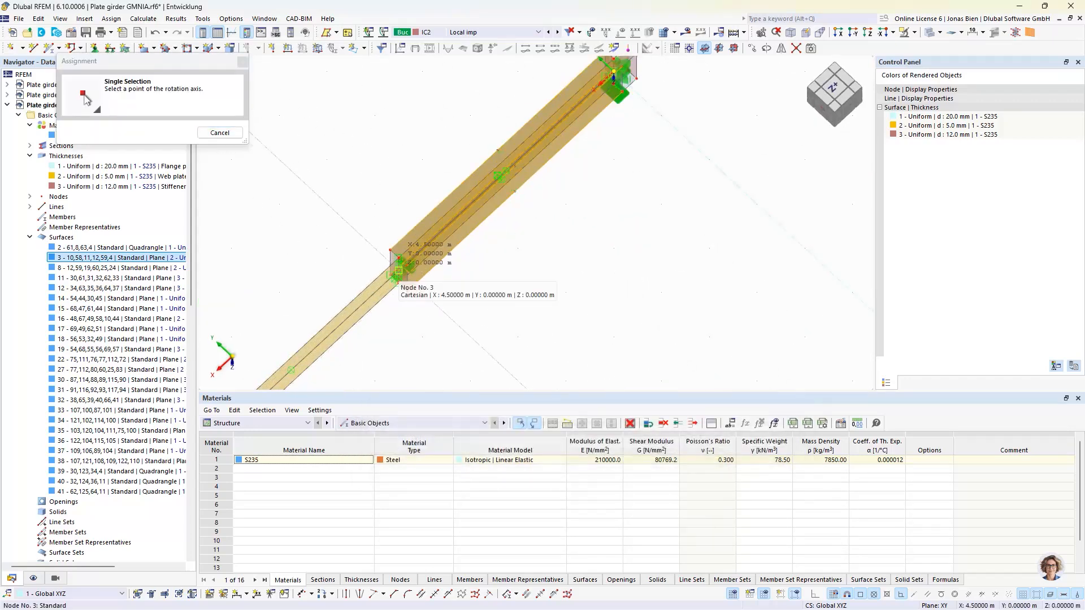
left_click(398, 270)
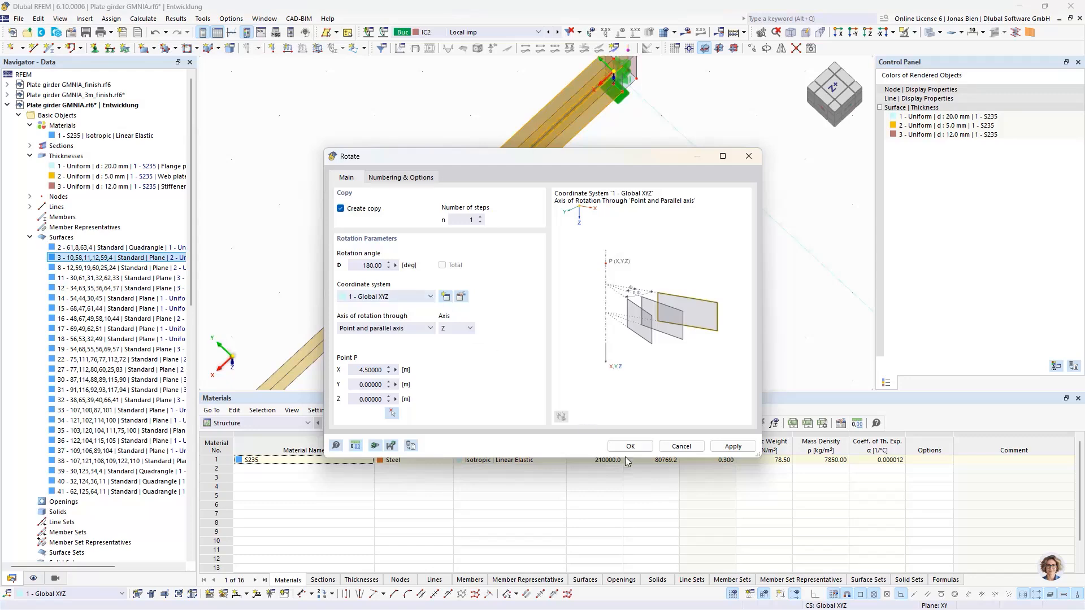
left_click(631, 448)
Copy the second panel's curved flange surfaces by rotating them 180° about the Z-axis through node No. 2 at X = 9 m.
scroll(526, 273, "down", 2)
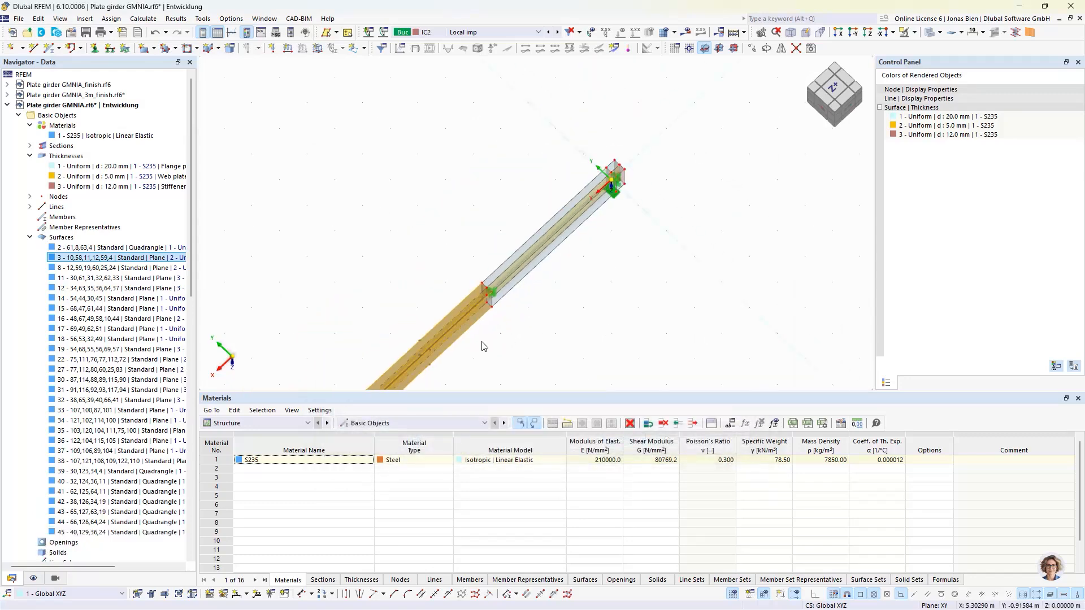
scroll(525, 273, "up", 1)
left_click(766, 48)
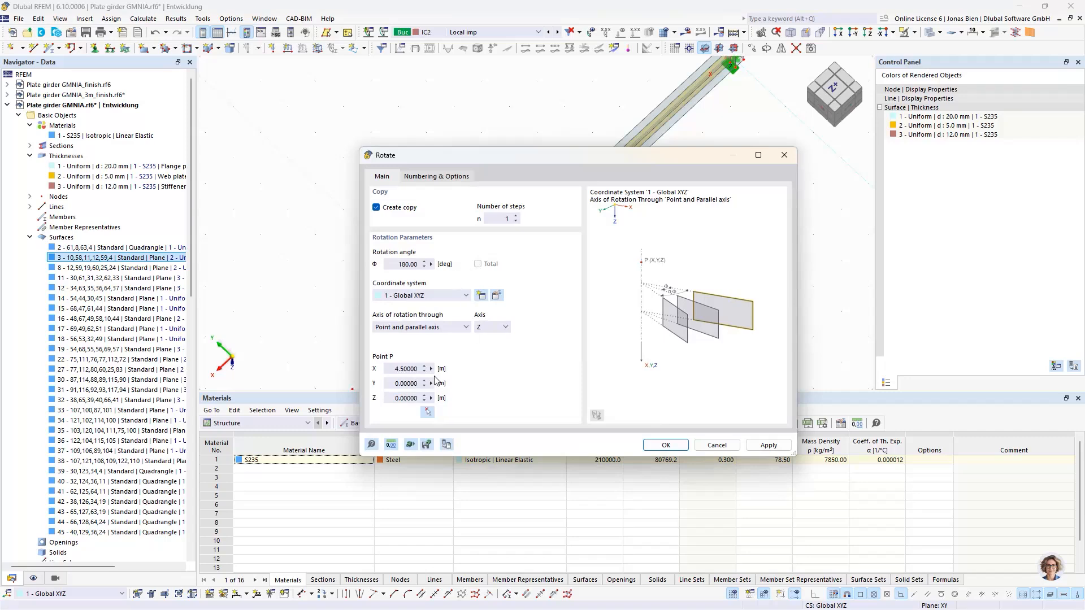
left_click(427, 412)
scroll(464, 275, "up", 3)
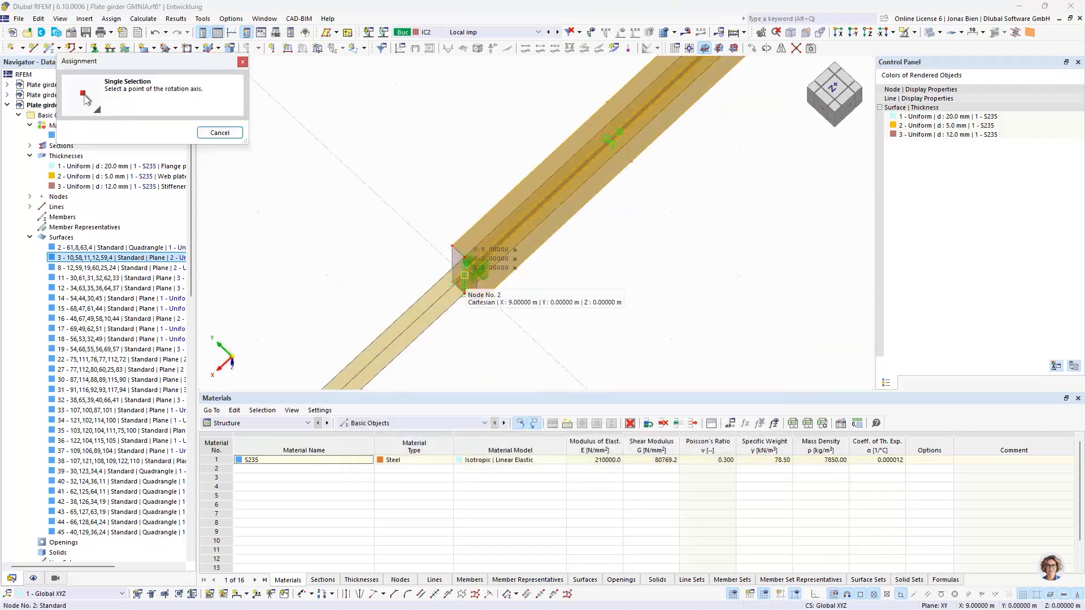
left_click(464, 275)
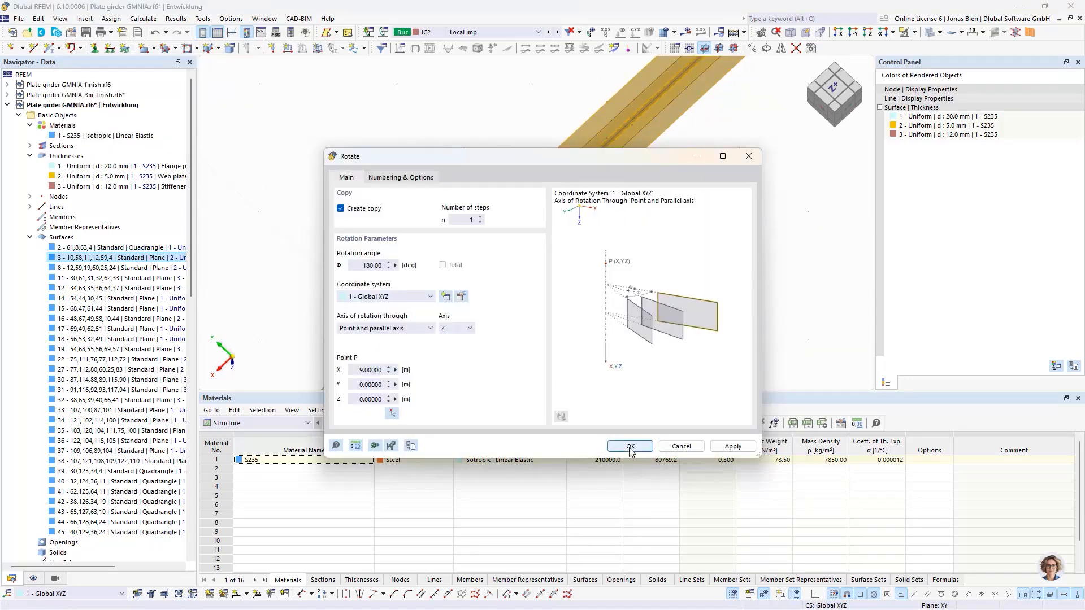
key("Return")
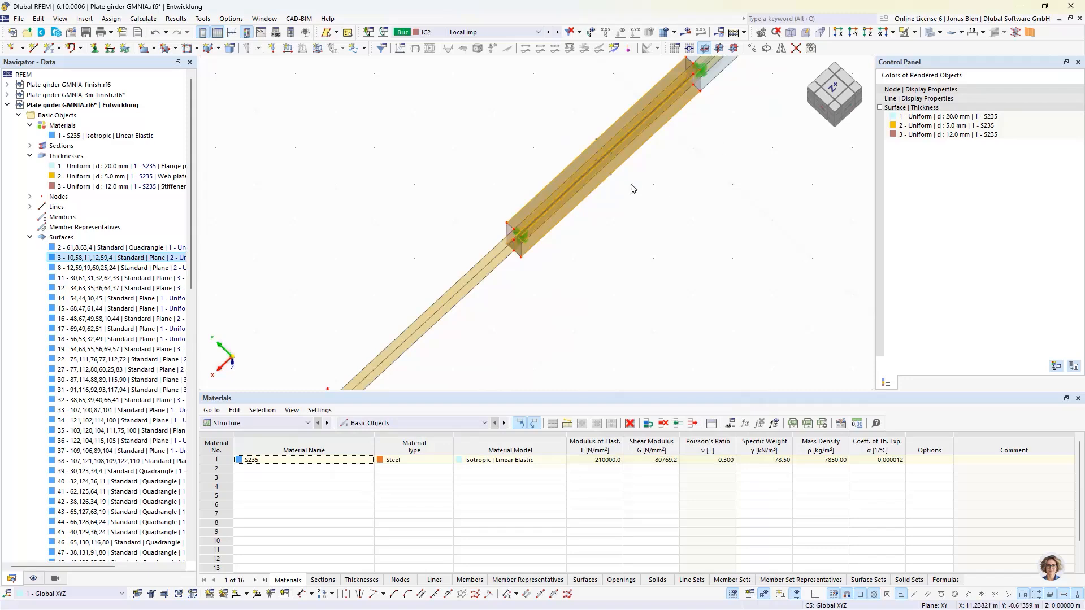
Copy the third panel's curved flange surfaces by rotating them 180° about the Z-axis through node No. 32 at X = 13.5 m.
left_click(763, 49)
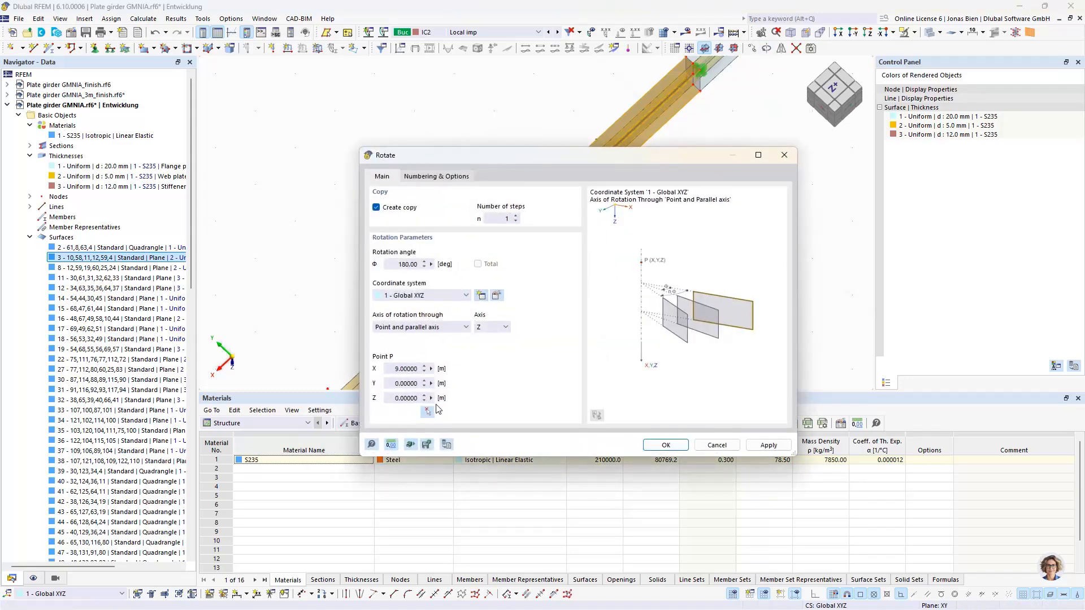
left_click(433, 406)
scroll(526, 234, "up", 5)
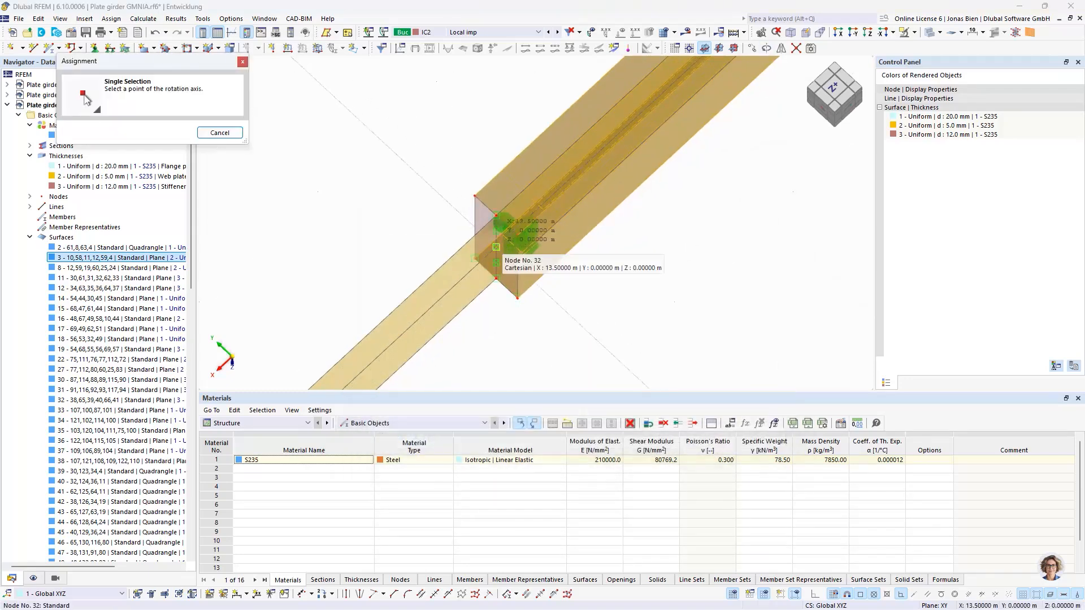
left_click(500, 251)
left_click(630, 446)
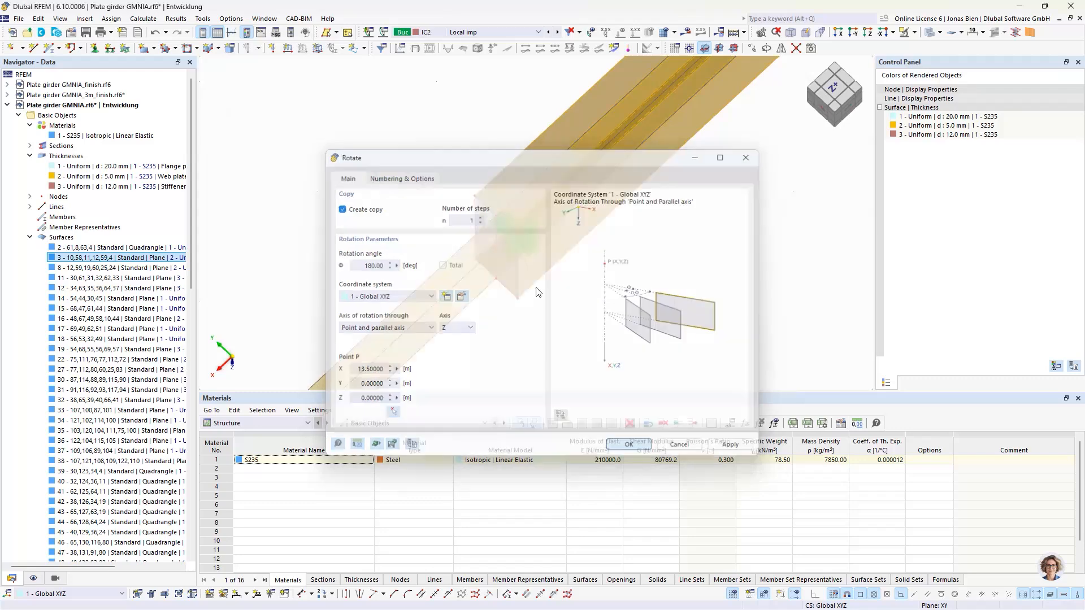
scroll(550, 289, "down", 4)
left_click(644, 283)
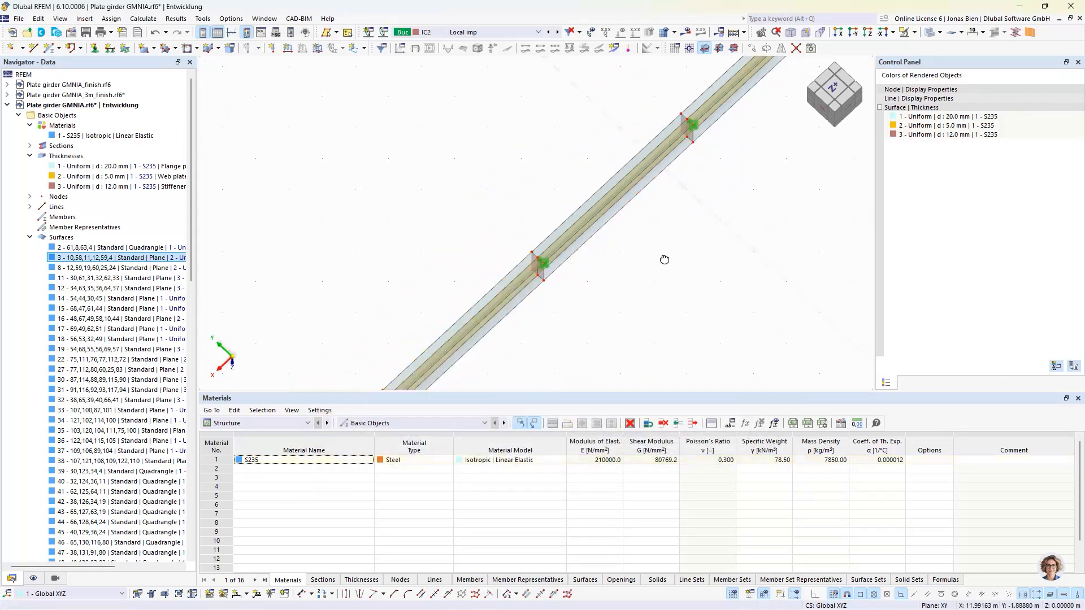
Hide the types for lines and the types for nodes so the support symbols do not cover the girder.
middle_click_drag(664, 258, 702, 193, "ctrl")
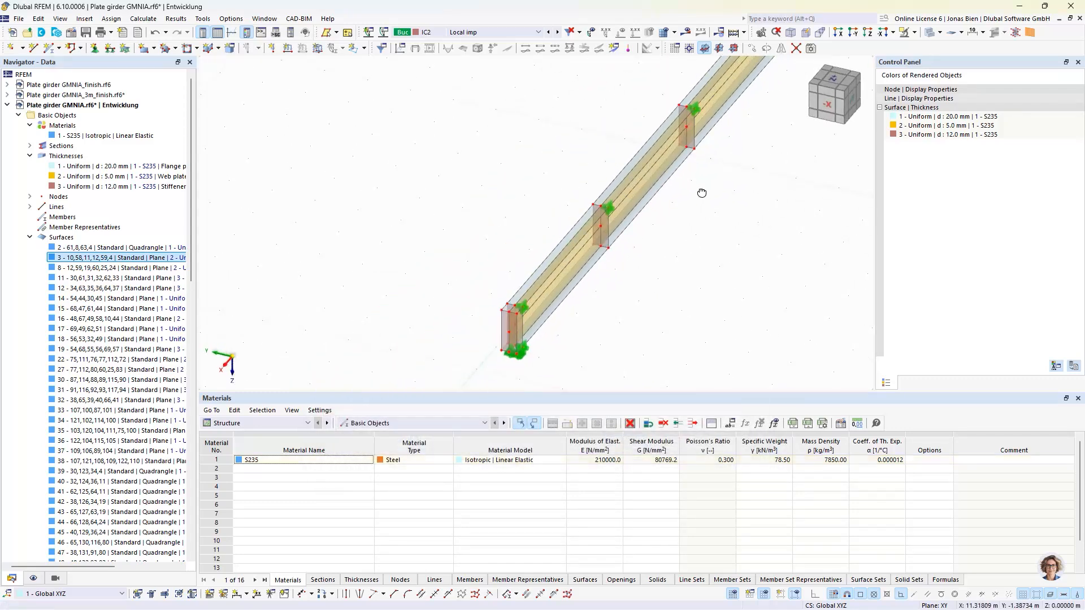
left_click(33, 578)
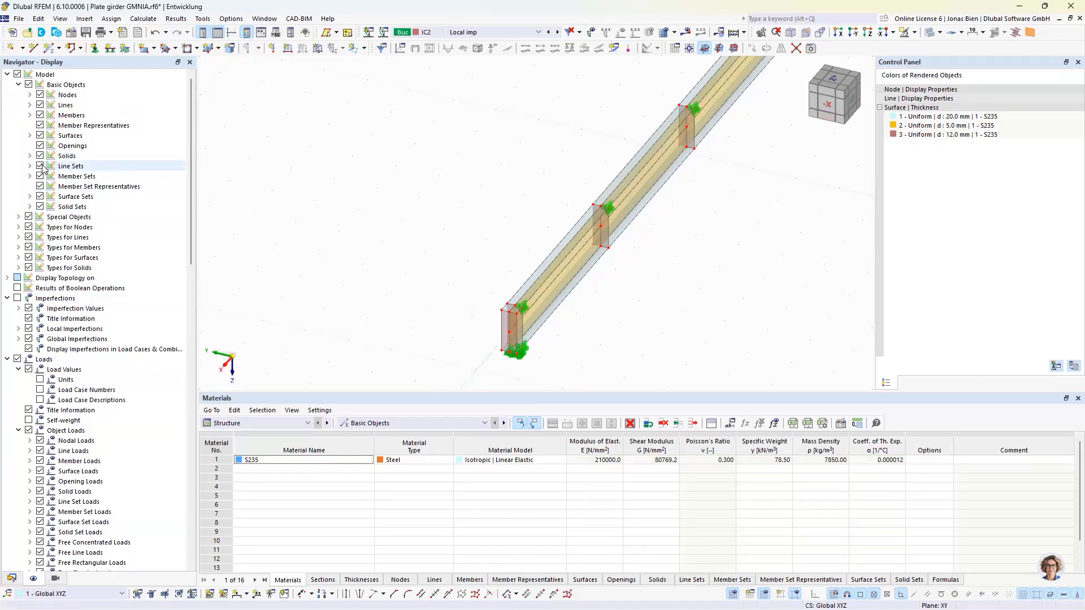
left_click(28, 237)
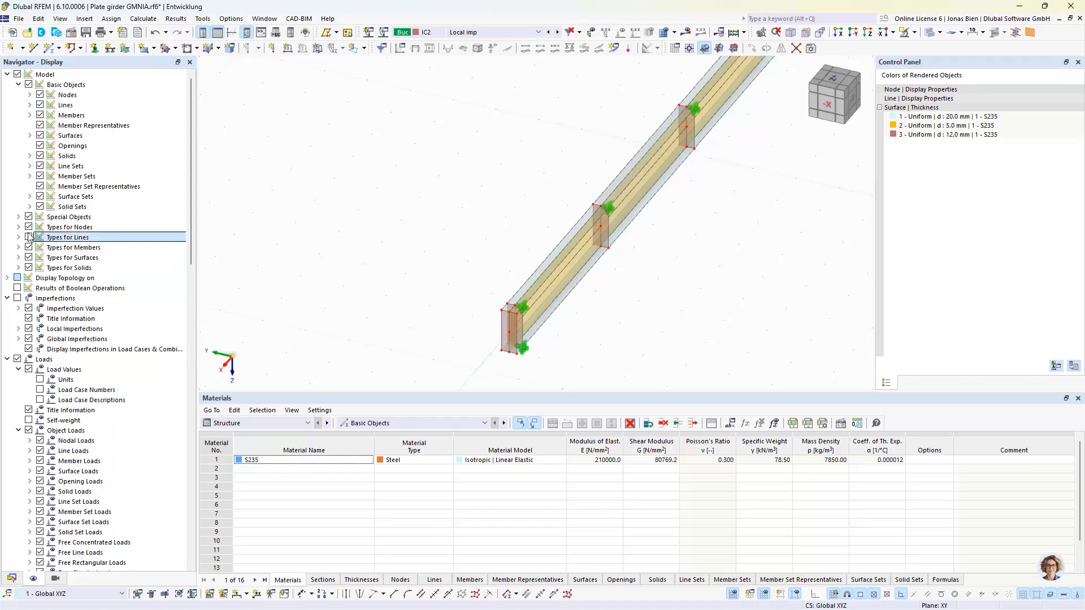
left_click(28, 226)
Examine the curved flange shape across all girder panels along the -X direction and from oblique angles.
left_click(826, 104)
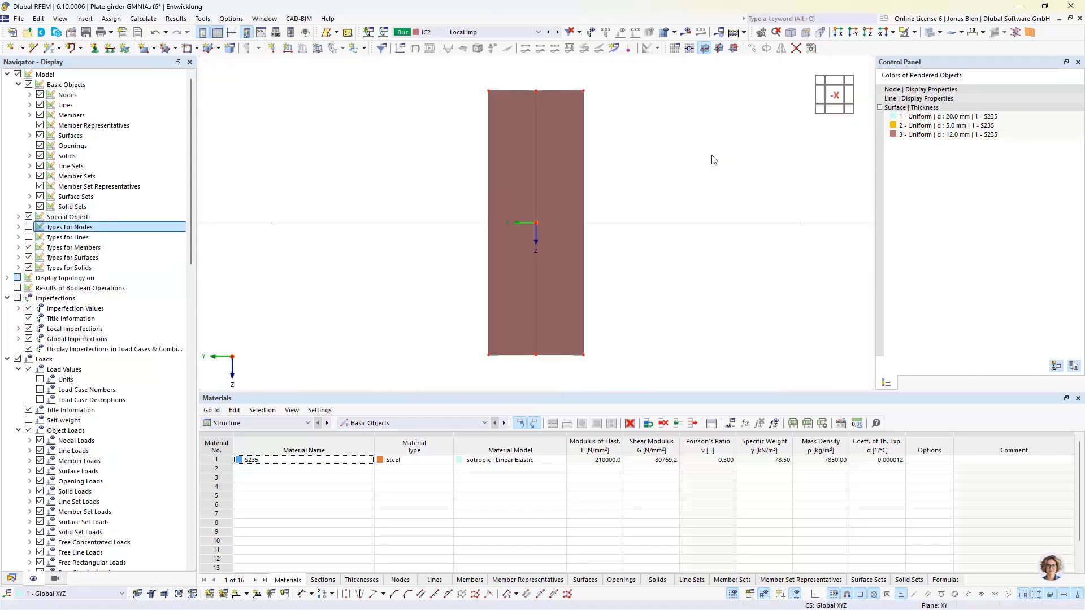
middle_click_drag(660, 110, 661, 112, "ctrl")
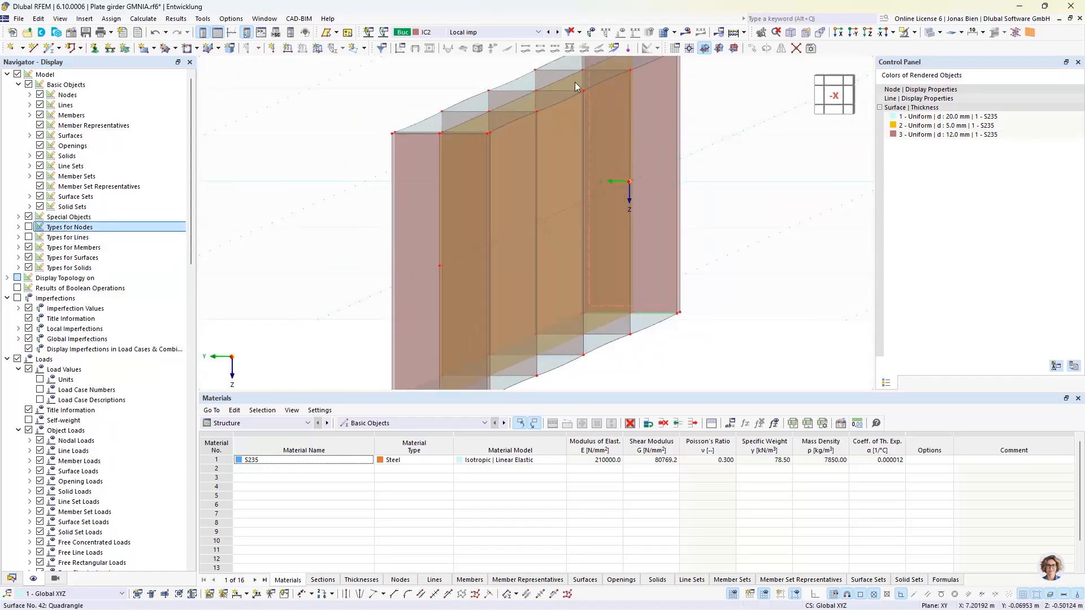
scroll(574, 82, "up", 3)
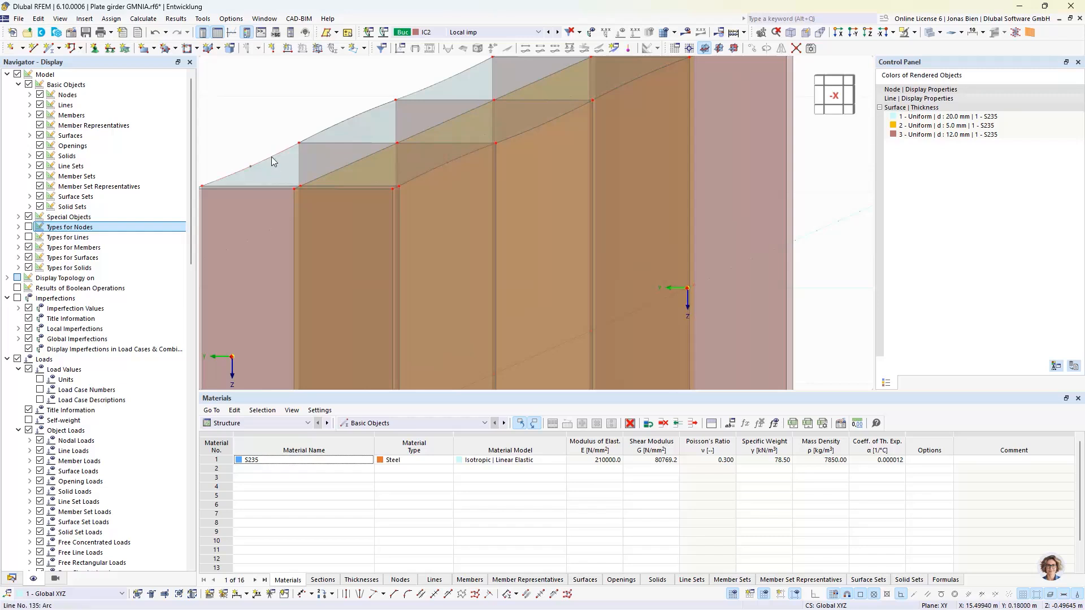
middle_click_drag(642, 133, 612, 259)
mouse_move(599, 210)
middle_mouse_down("ctrl")
mouse_move(586, 206)
mouse_move(602, 206)
middle_mouse_up("ctrl")
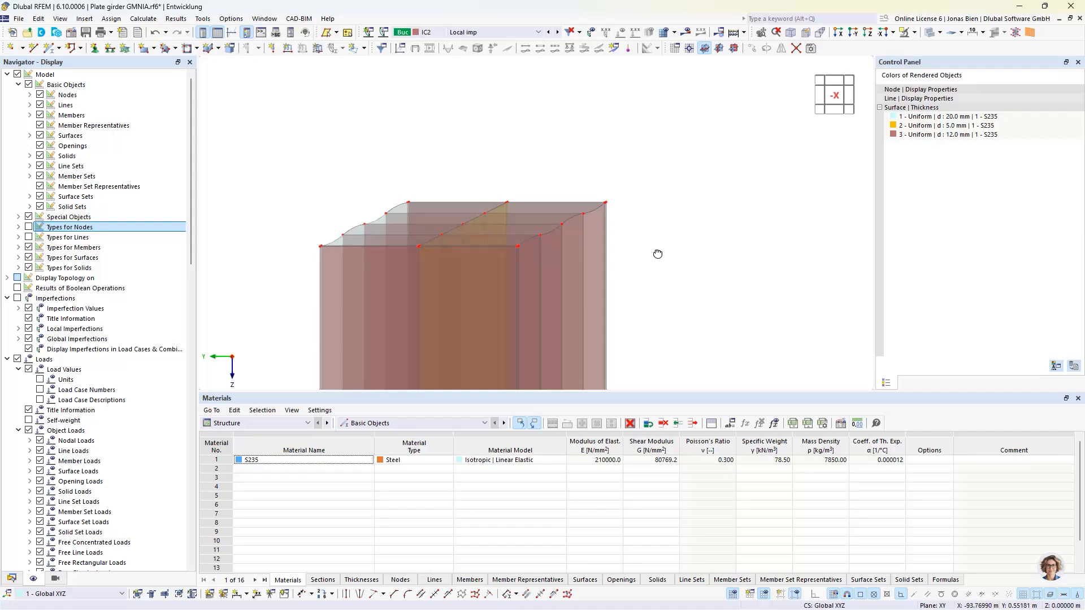
middle_click_drag(658, 254, 660, 256, "ctrl")
scroll(646, 265, "down", 5)
middle_click_drag(642, 183, 622, 214, "ctrl")
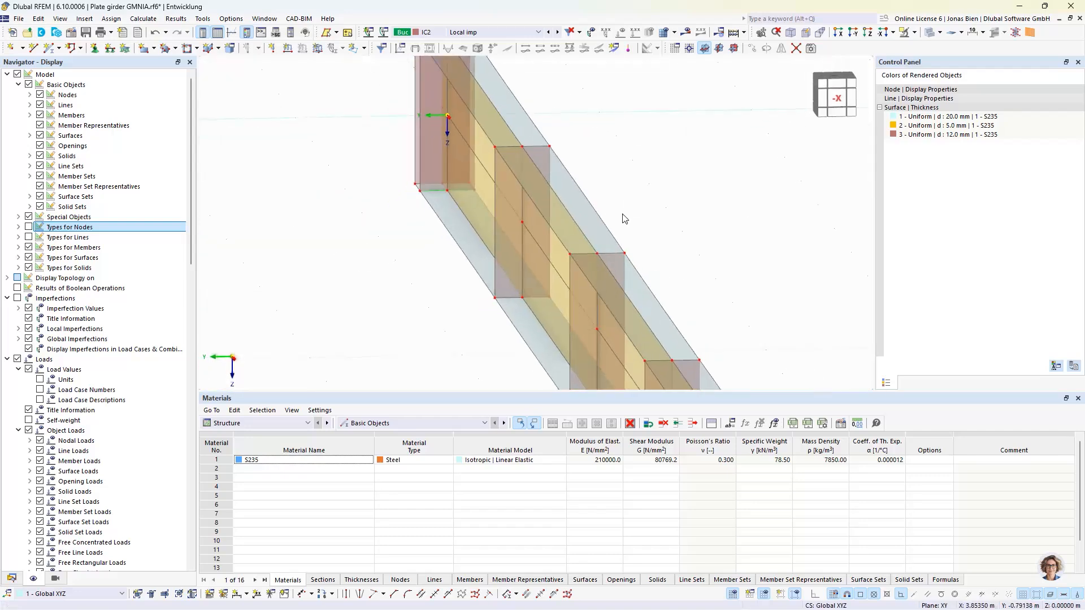
middle_click_drag(610, 252, 607, 170)
middle_click_drag(632, 223, 659, 205, "ctrl")
scroll(656, 206, "down", 3)
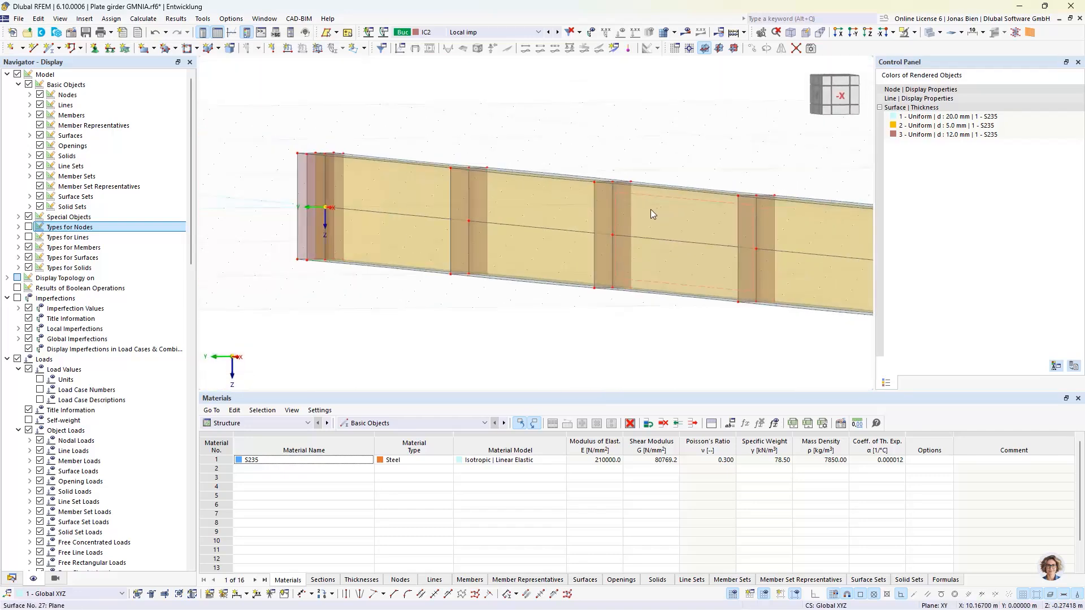
scroll(650, 211, "down", 3)
mouse_move(531, 195)
middle_mouse_down("ctrl")
mouse_move(629, 225)
mouse_move(517, 204)
middle_mouse_up("ctrl")
middle_click_drag(647, 174, 577, 180)
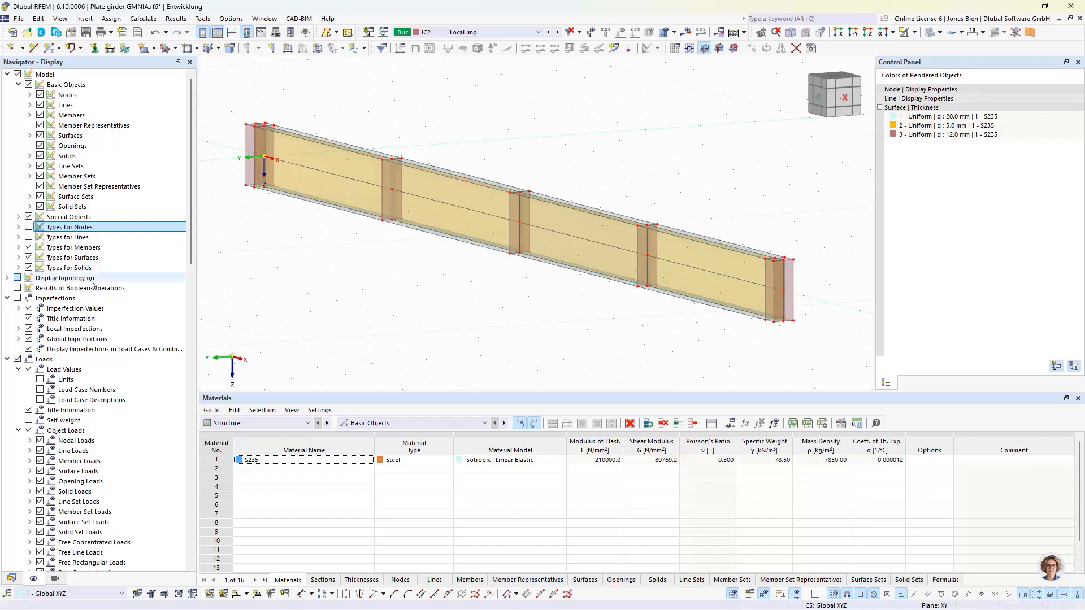
Show the types for nodes and the types for lines in the model again.
left_click(28, 227)
left_click(28, 237)
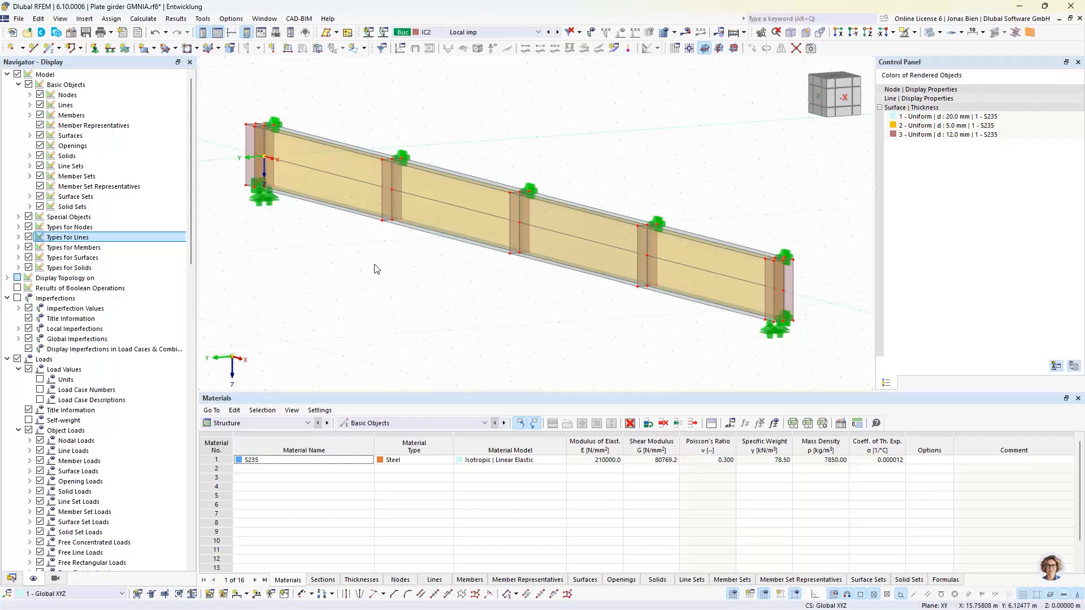
scroll(377, 240, "up", 2)
middle_click_drag(377, 243, 394, 250)
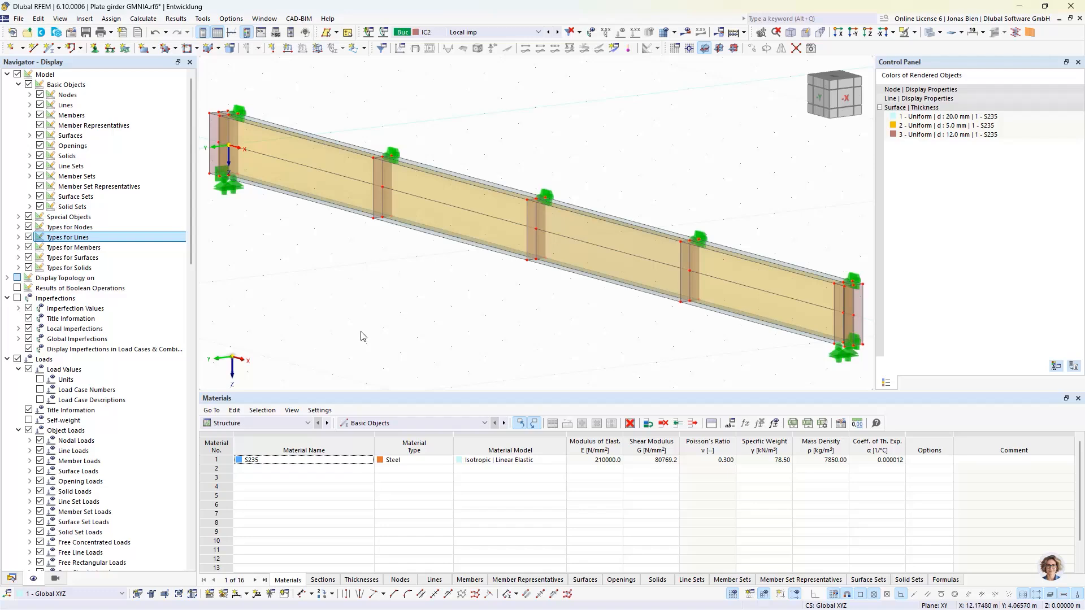
Add imperfection case IC3 of type Group of Imperfection Cases and name it "IC1 + IC2".
left_click(11, 577)
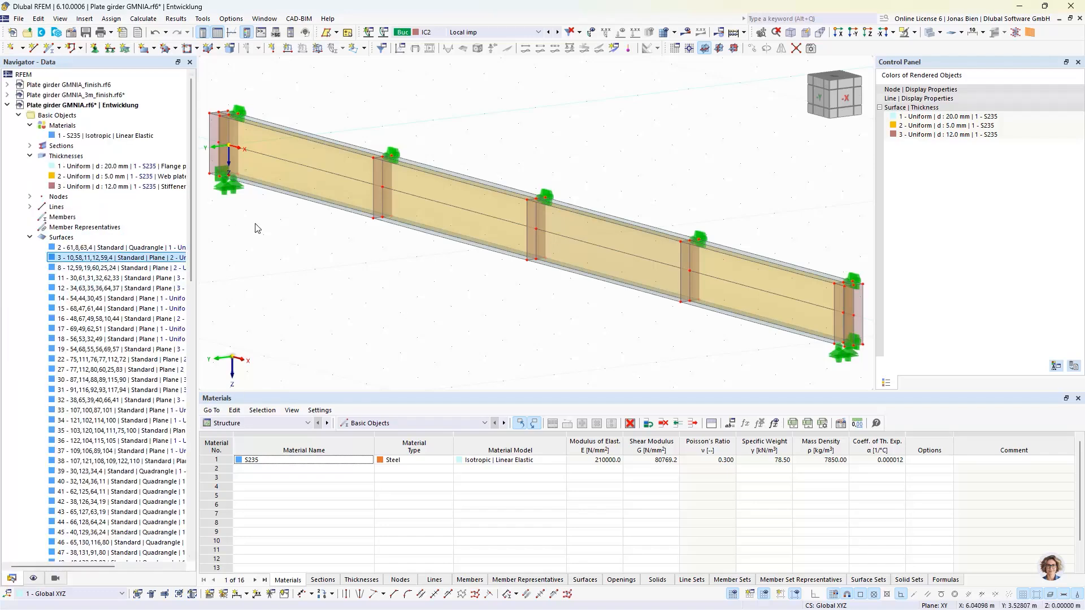
left_click(29, 237)
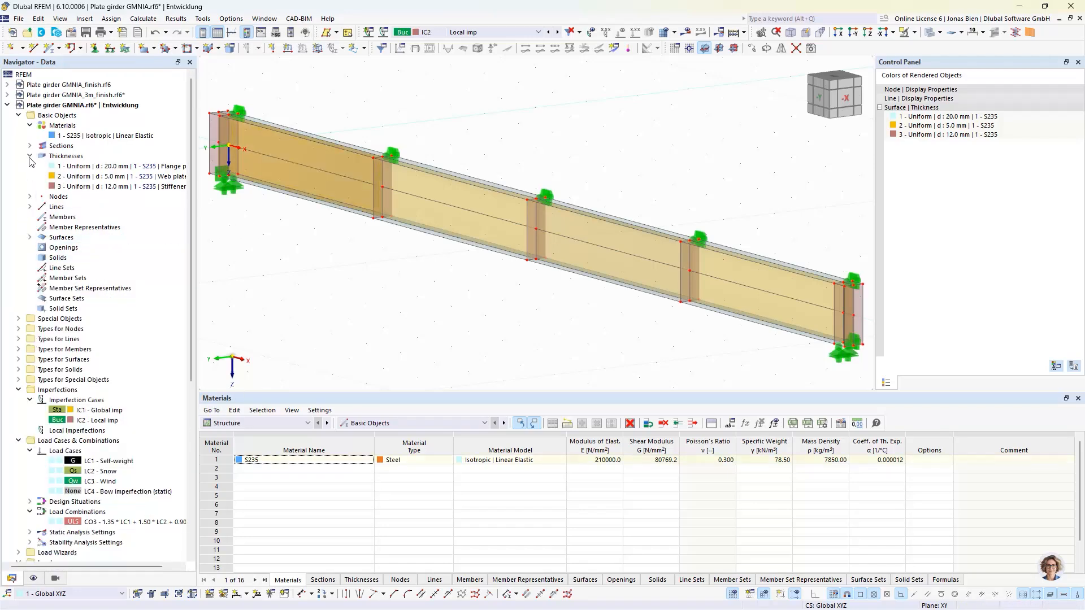
left_click(30, 156)
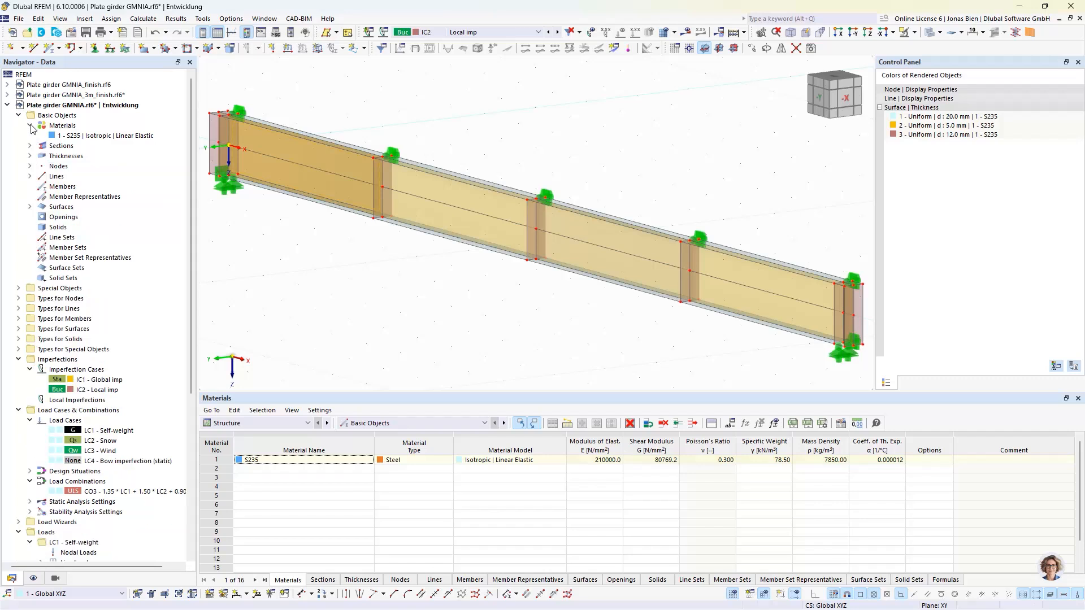
left_click(29, 125)
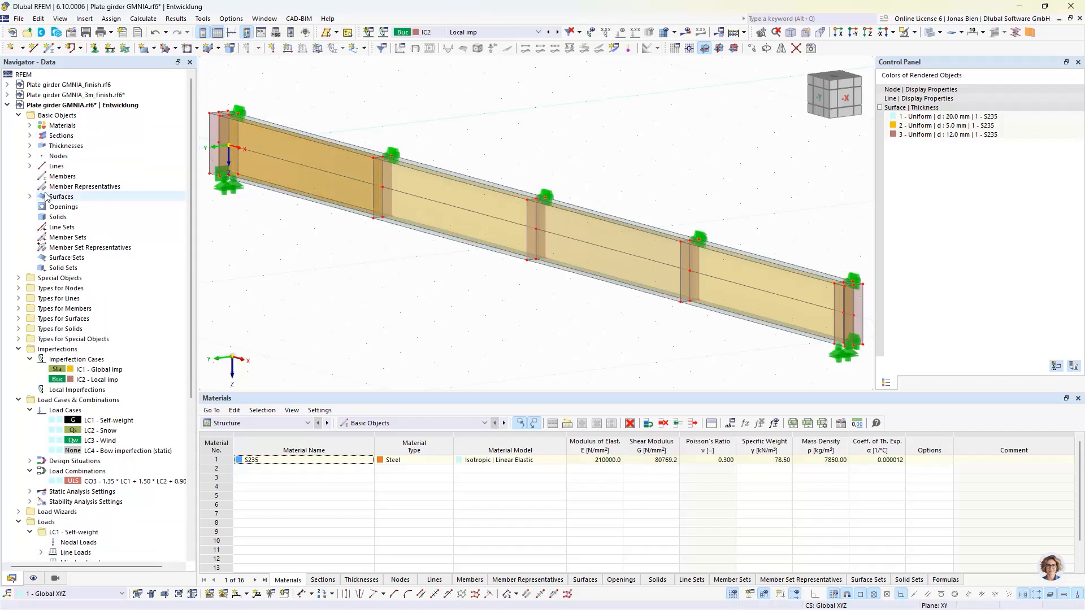
double_click(95, 382)
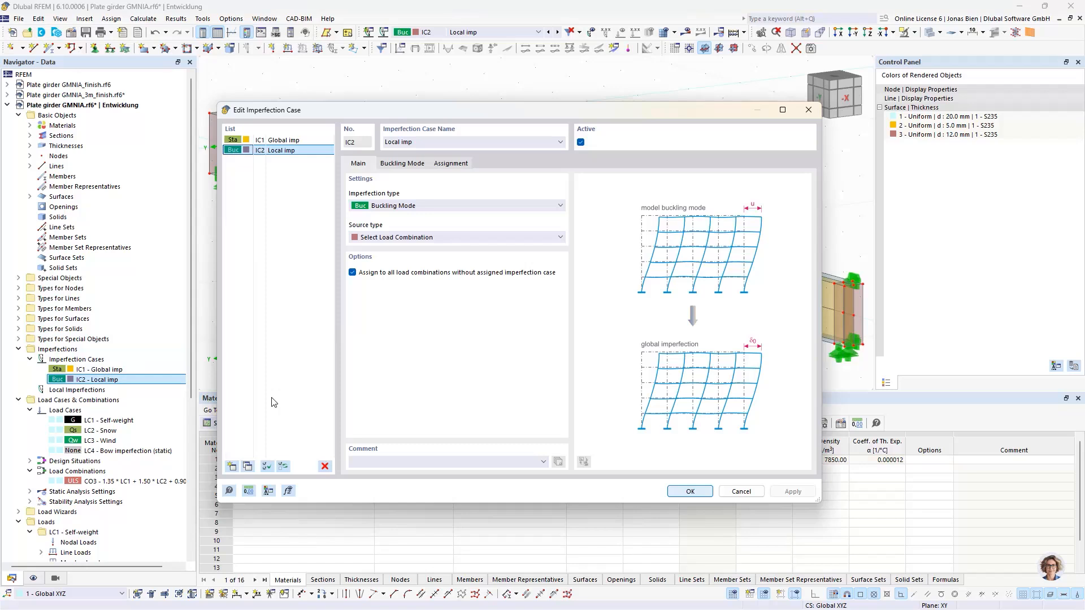
left_click(232, 467)
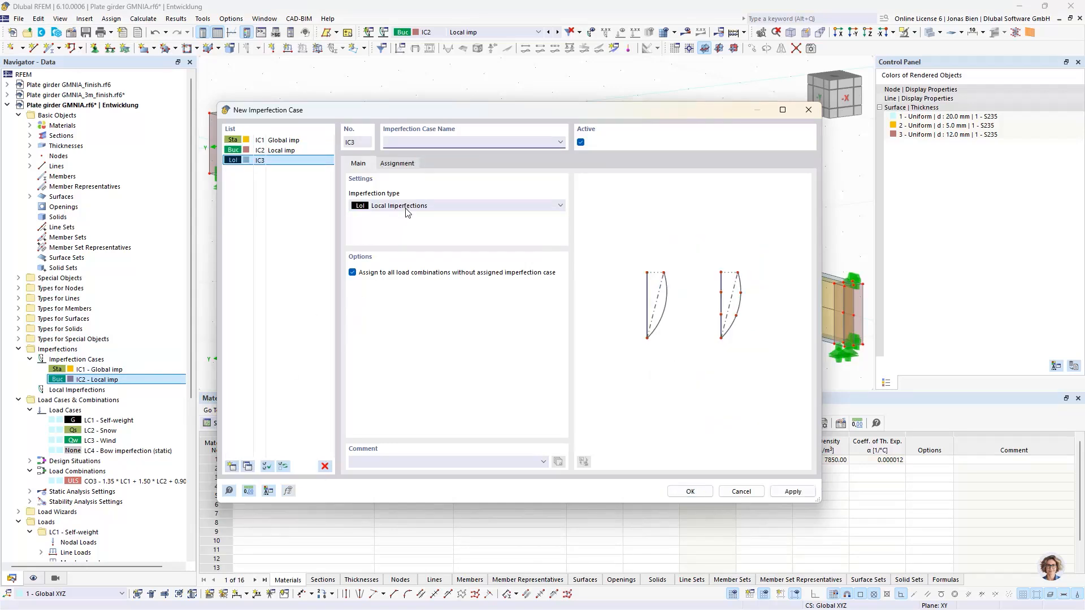
left_click(406, 206)
left_click(388, 261)
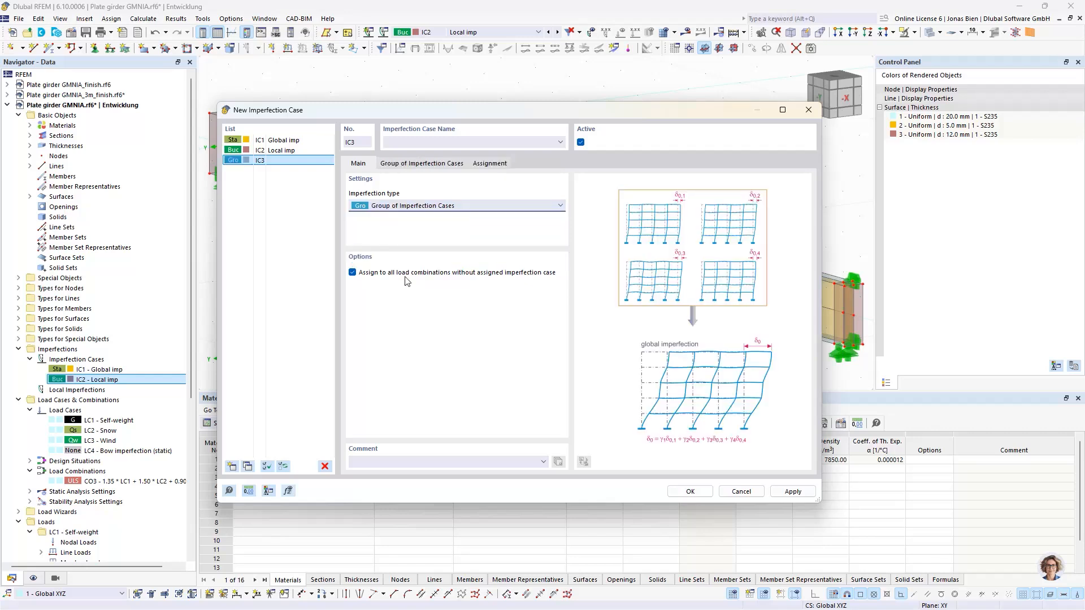
left_click(410, 143)
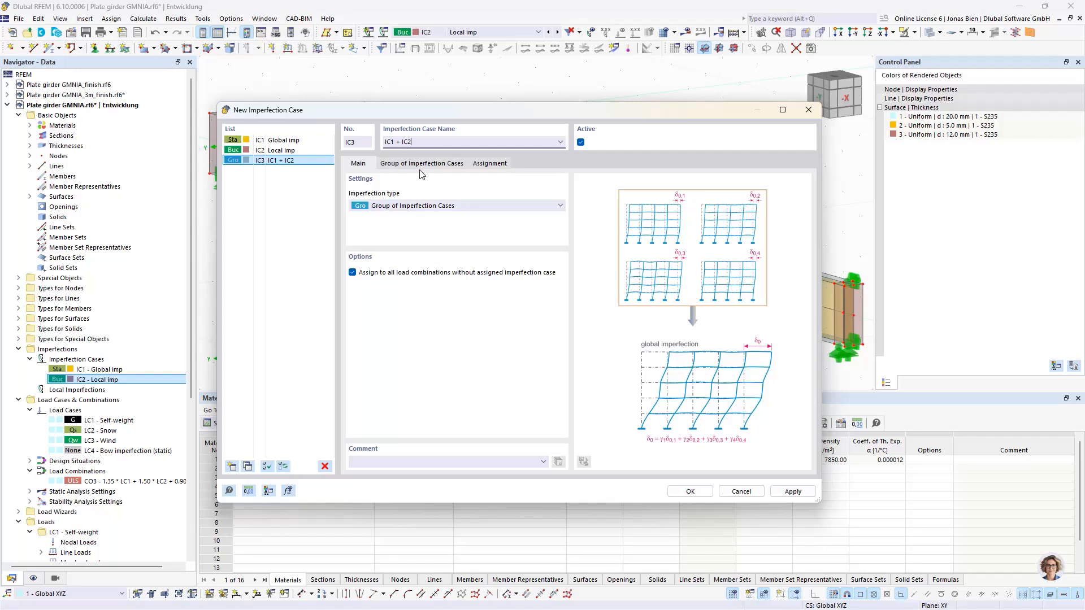
Put IC1 - Global imp first in the IC3 group of imperfection cases, with the operator "and".
left_click(421, 165)
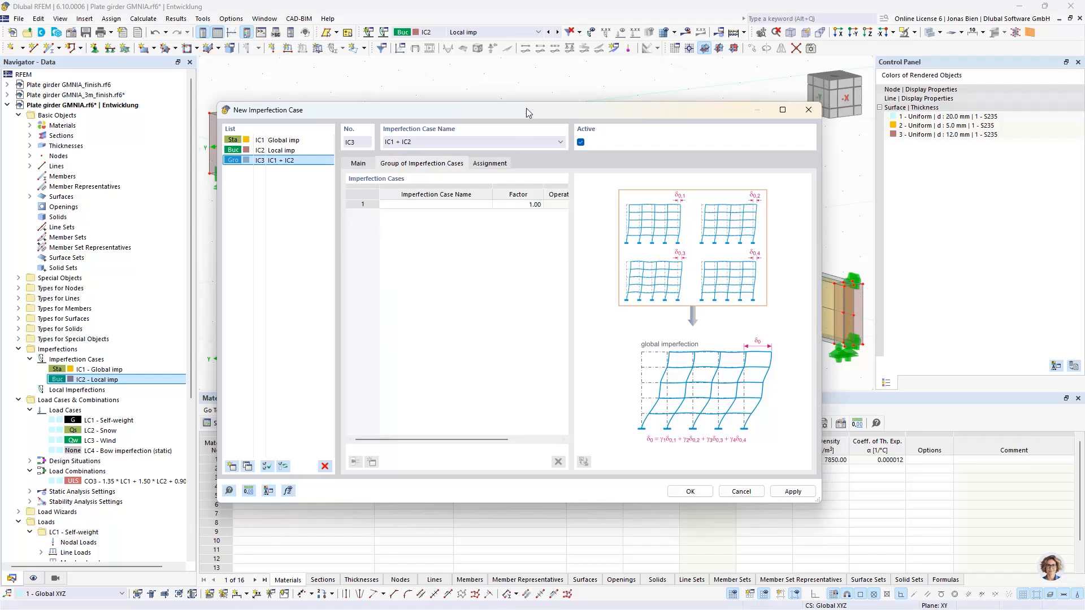
left_click_drag(826, 234, 971, 234)
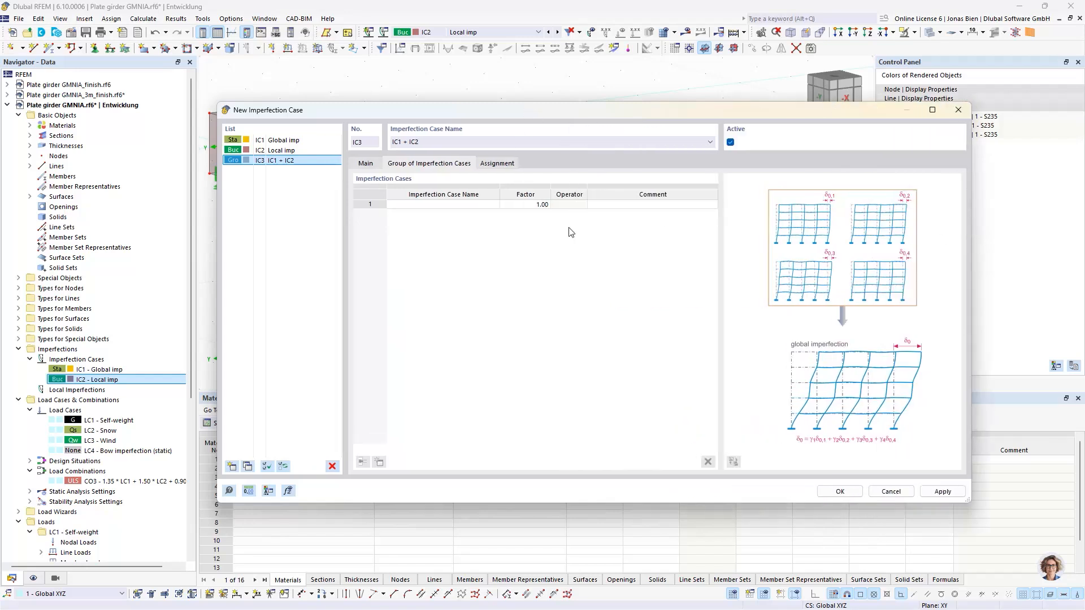
left_click(438, 216)
left_click(433, 205)
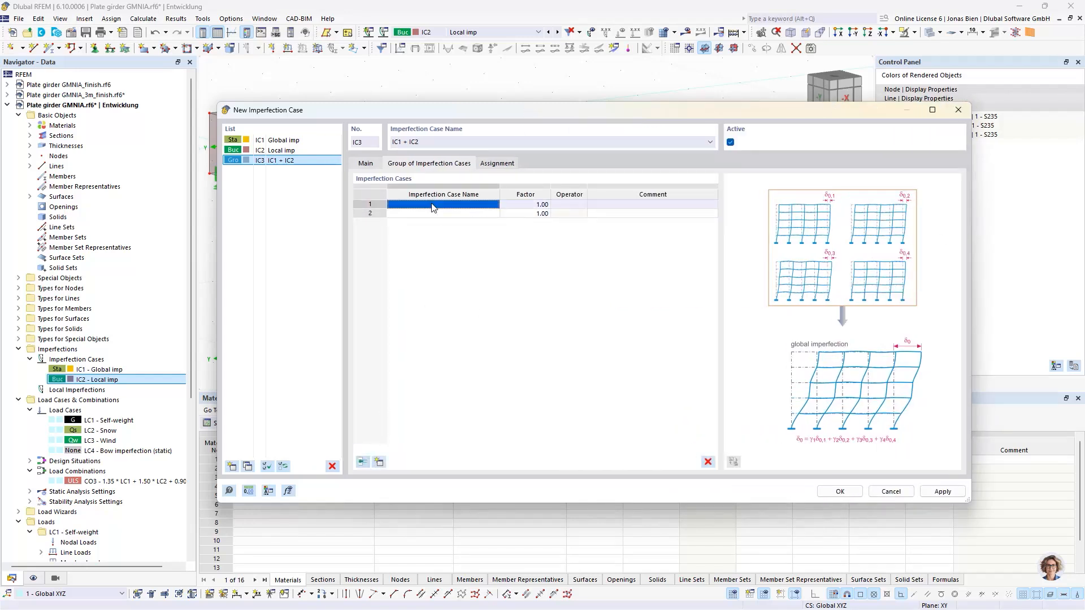
left_click(466, 205)
left_click(466, 205)
left_click(450, 213)
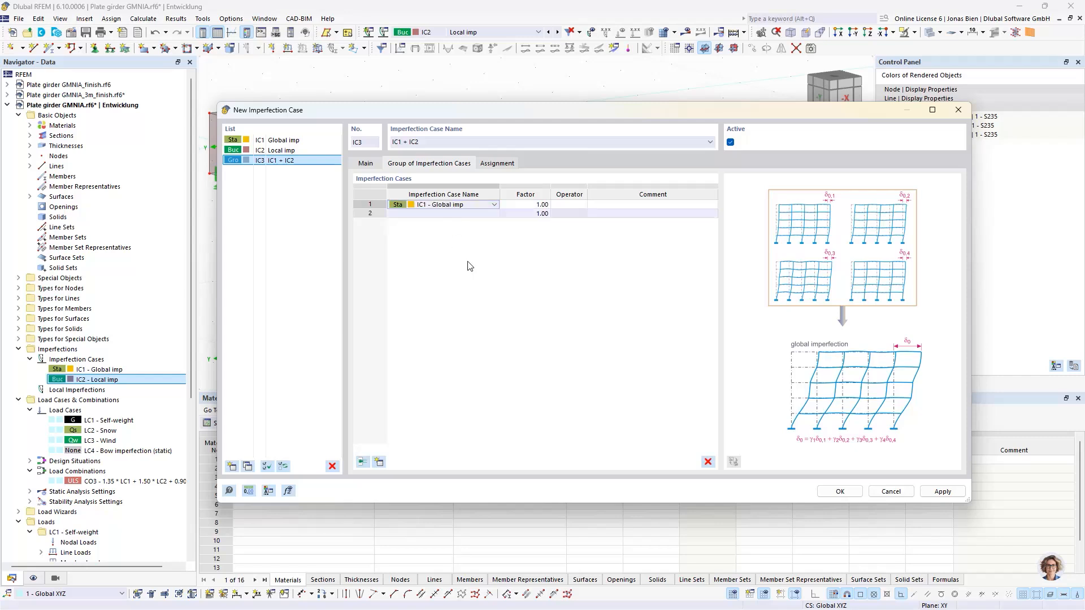
left_click(566, 206)
left_click(566, 206)
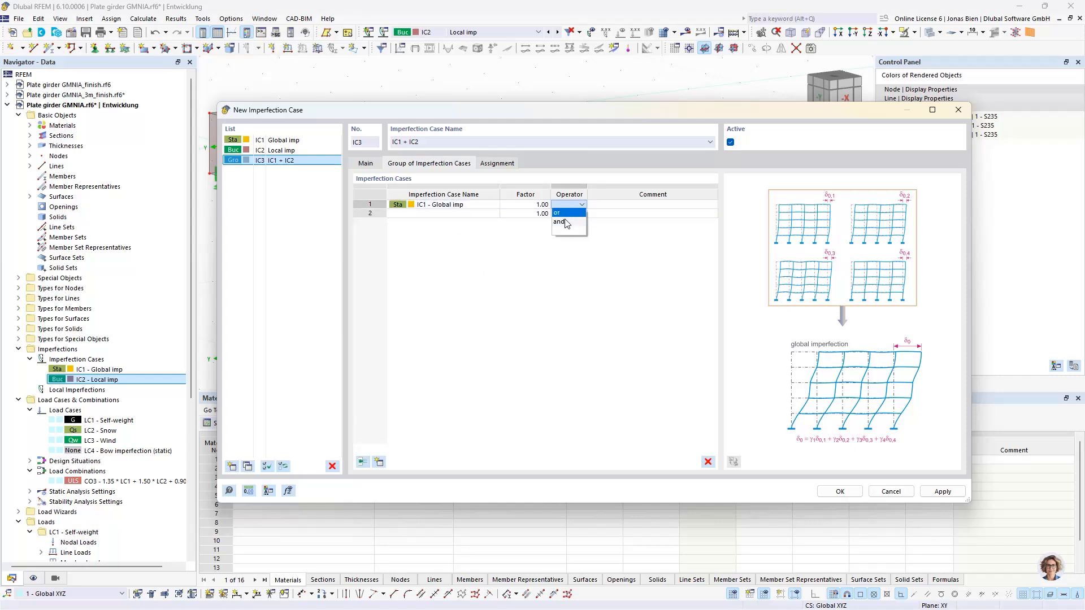
left_click(565, 222)
Add IC2 - Local imp as the second case of the IC3 group and finish the imperfection case.
left_click(461, 215)
left_click(494, 213)
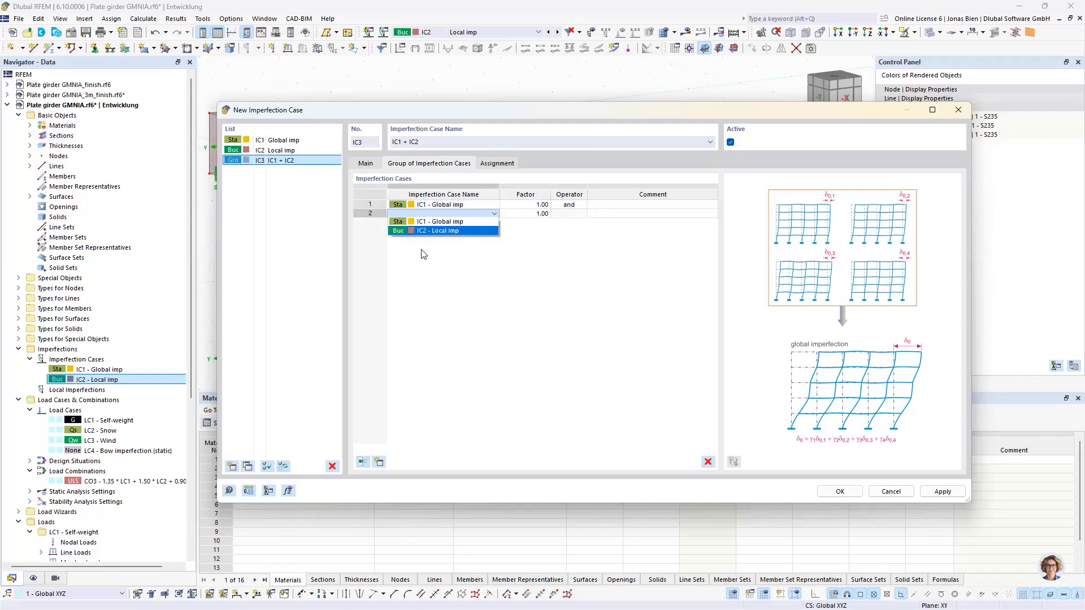
left_click(435, 230)
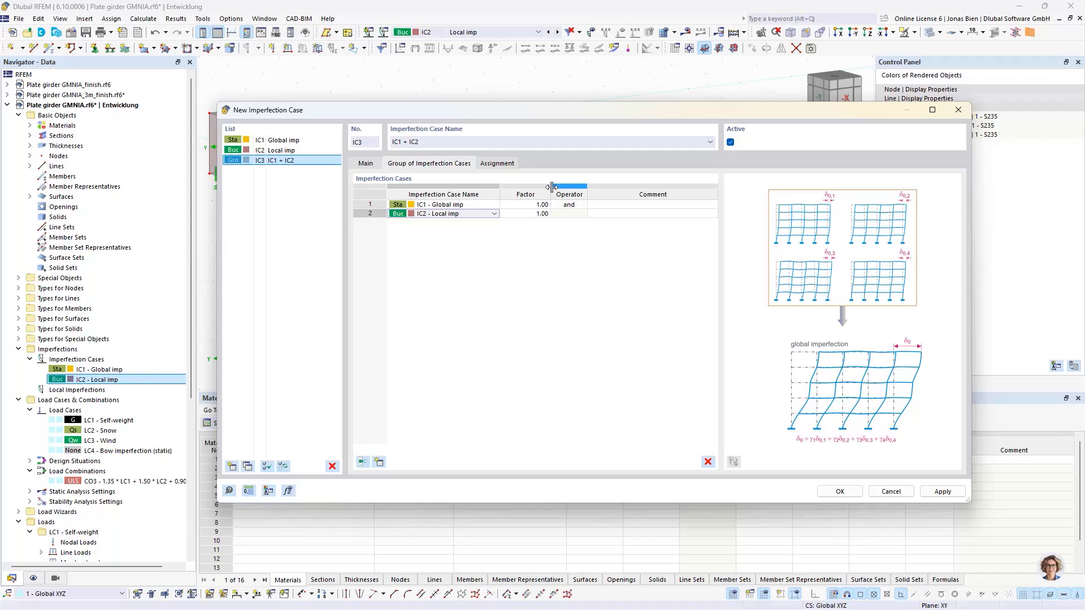
left_click(840, 491)
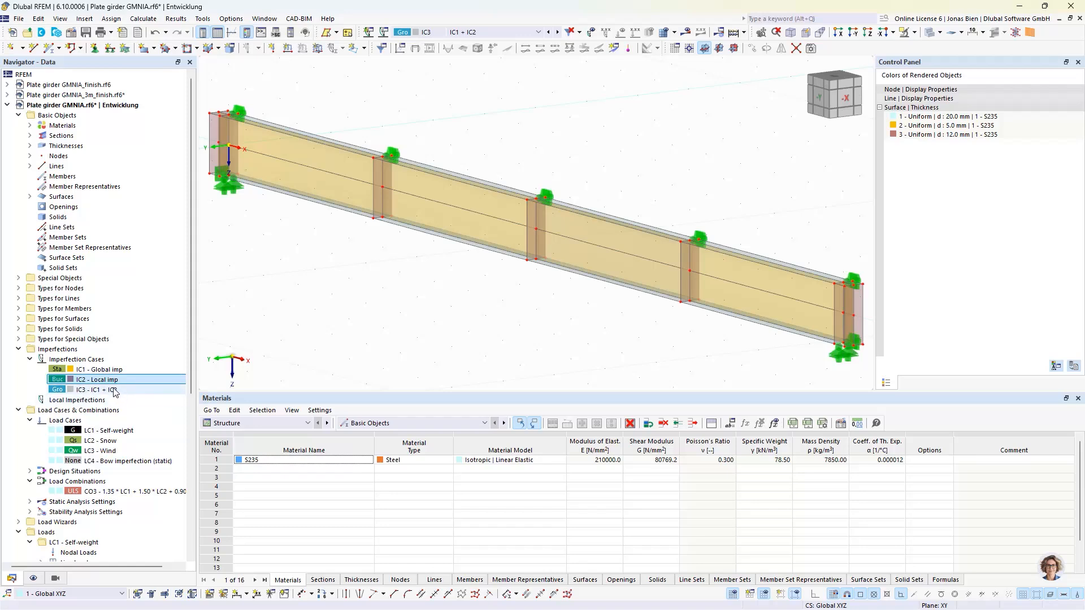
Open load combination CO3 for editing and append "(LBA)" to its name.
double_click(96, 492)
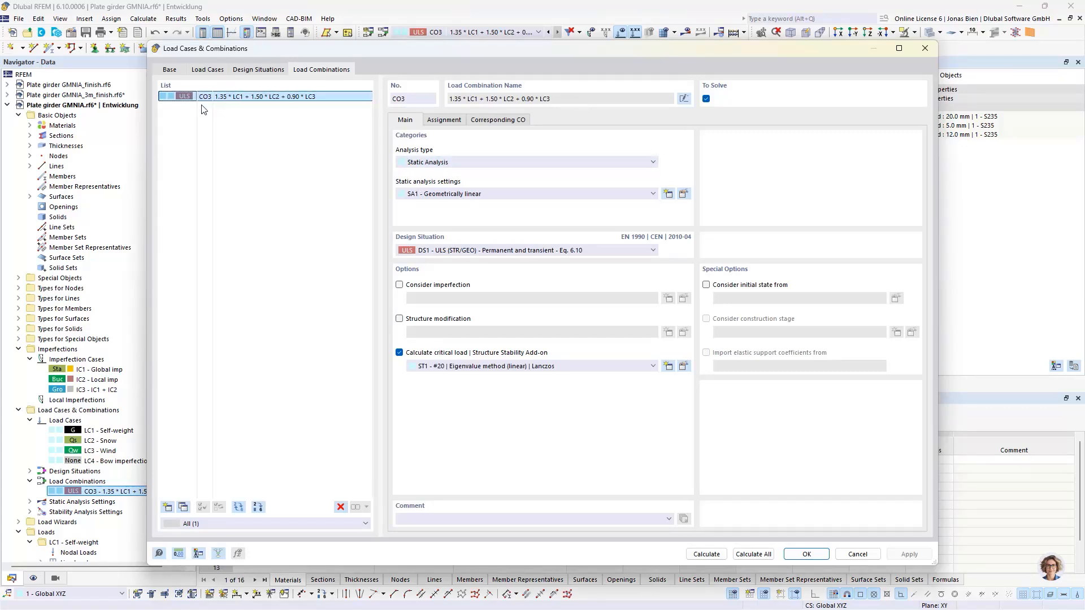
triple_click(591, 100)
left_click(569, 99)
left_click(683, 99)
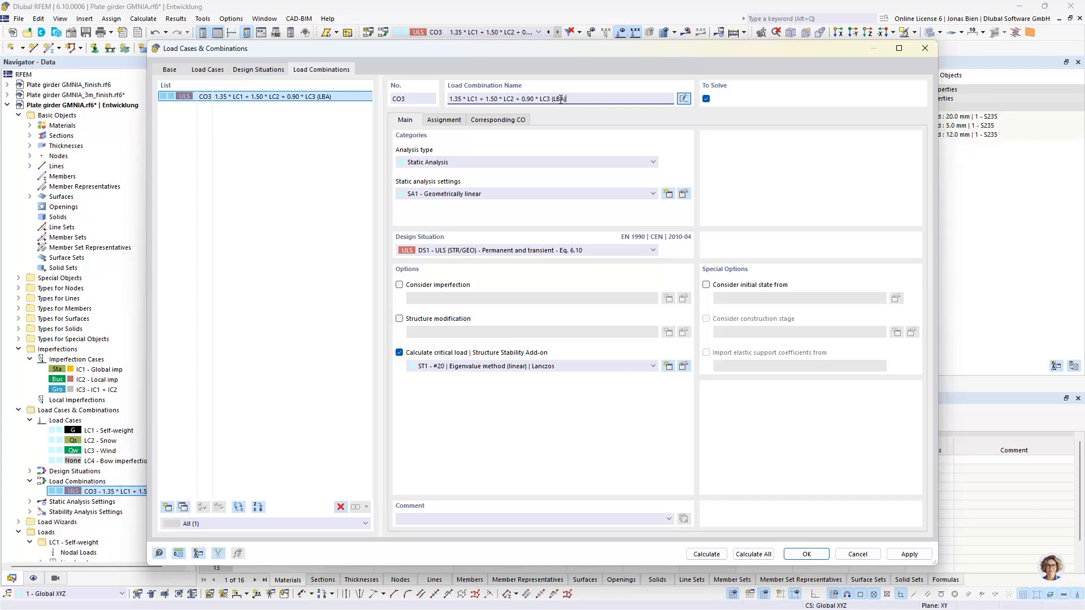
Copy load combination CO3 and change the suffix in the copy's name to "(GMNIA)".
left_click(183, 507)
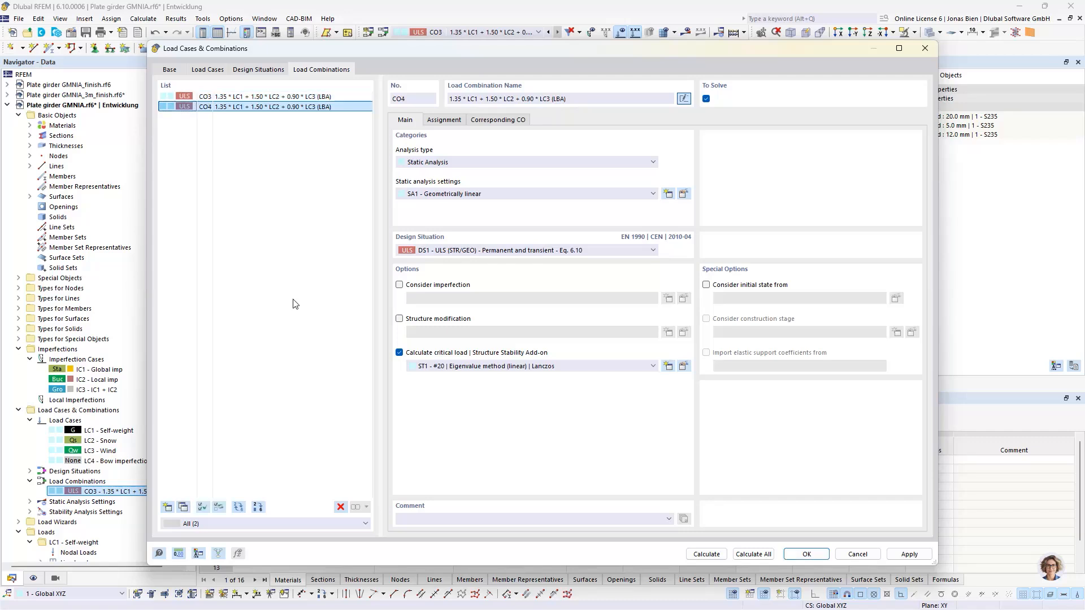
double_click(557, 99)
type("GMNIA")
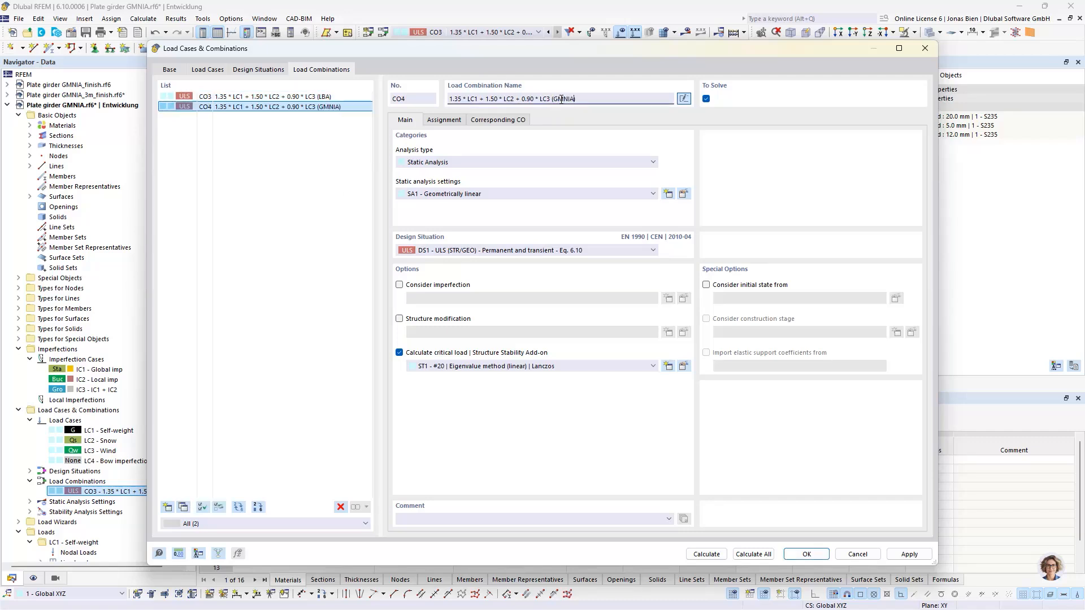
left_click(263, 138)
Turn off the critical load calculation for CO4 and make it consider imperfection case IC3 - IC1 + IC2.
left_click(421, 353)
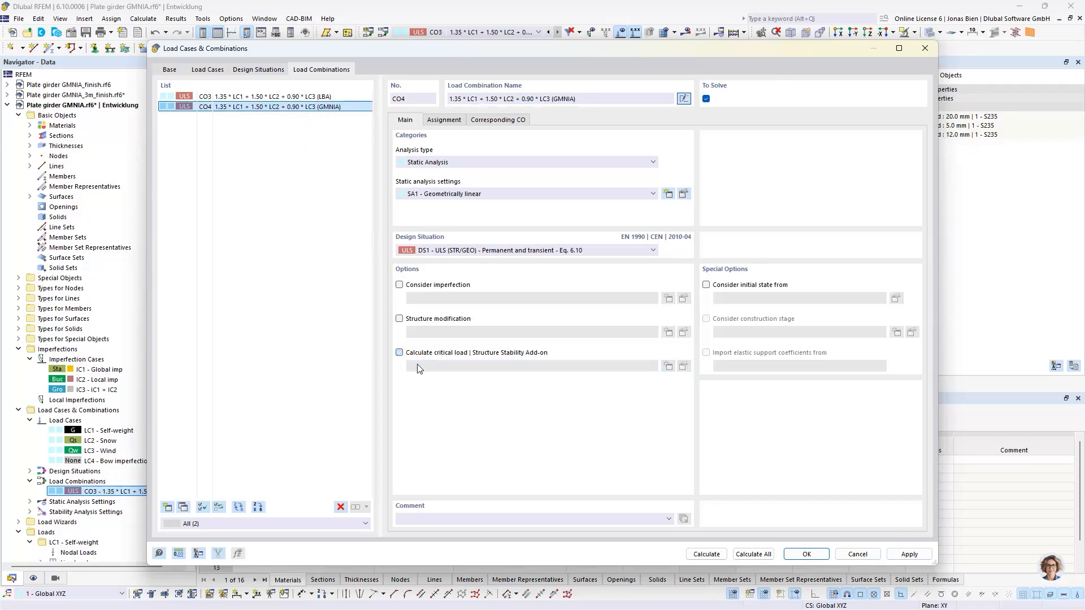
left_click(430, 287)
left_click(444, 299)
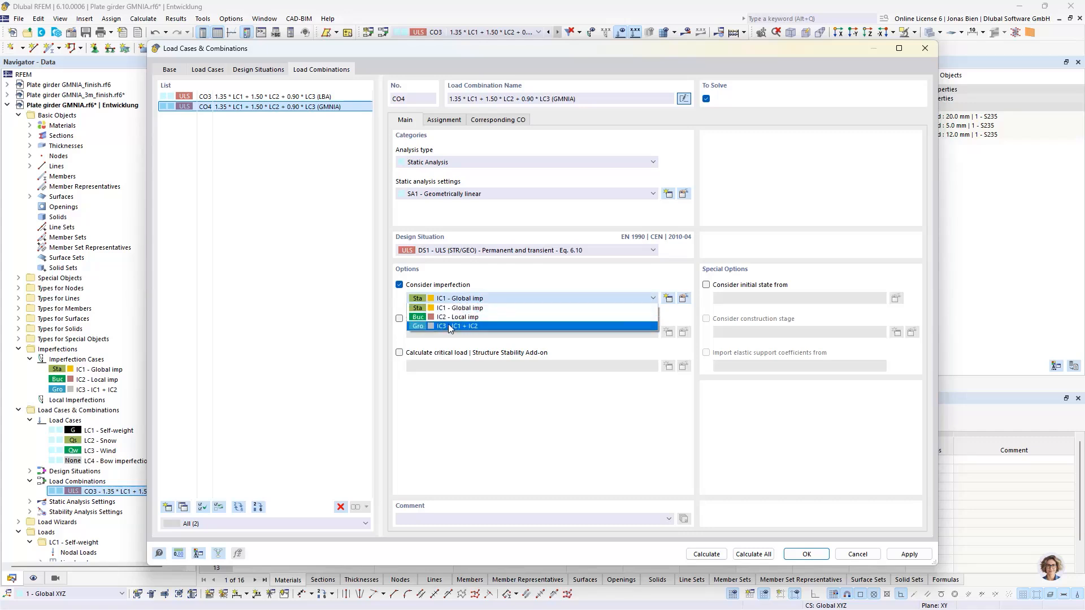
left_click(446, 327)
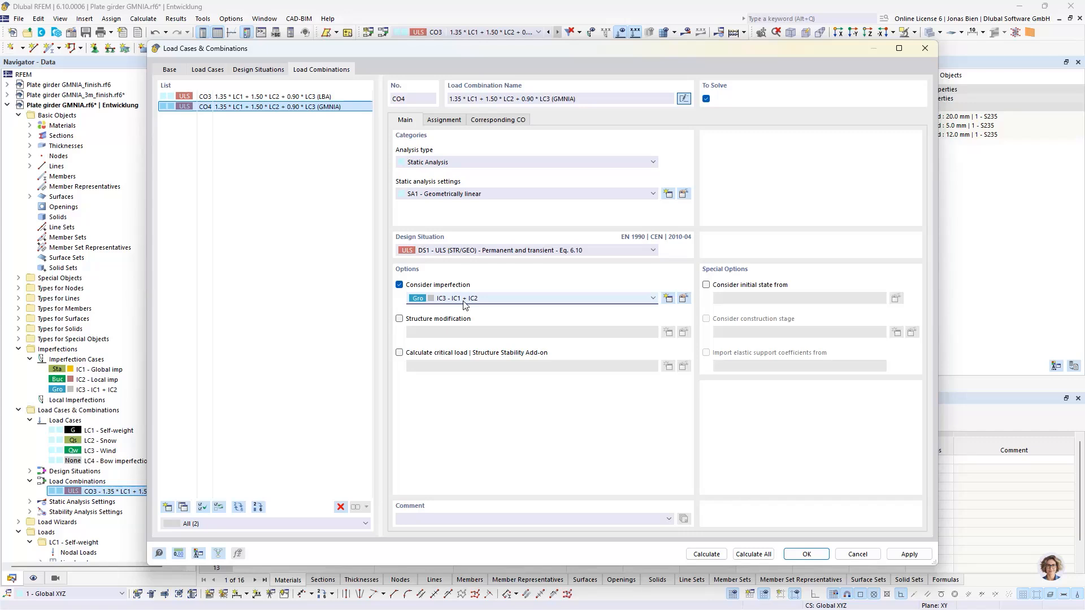
Assign static analysis settings SA3 - Large deformations to CO4 and keep Newton-Raphson as their iterative method.
left_click(504, 194)
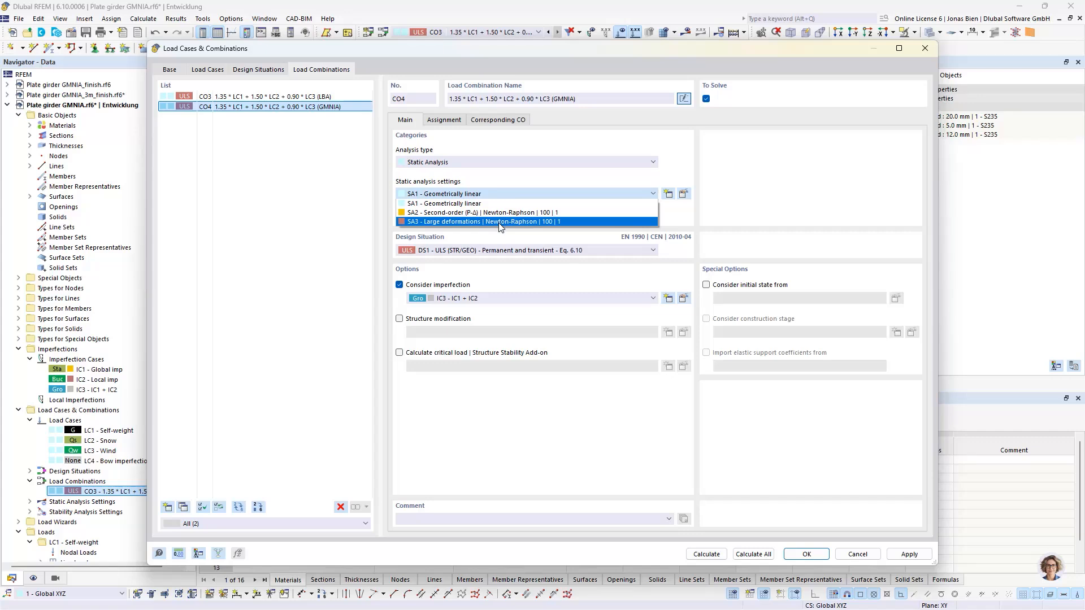
left_click(445, 221)
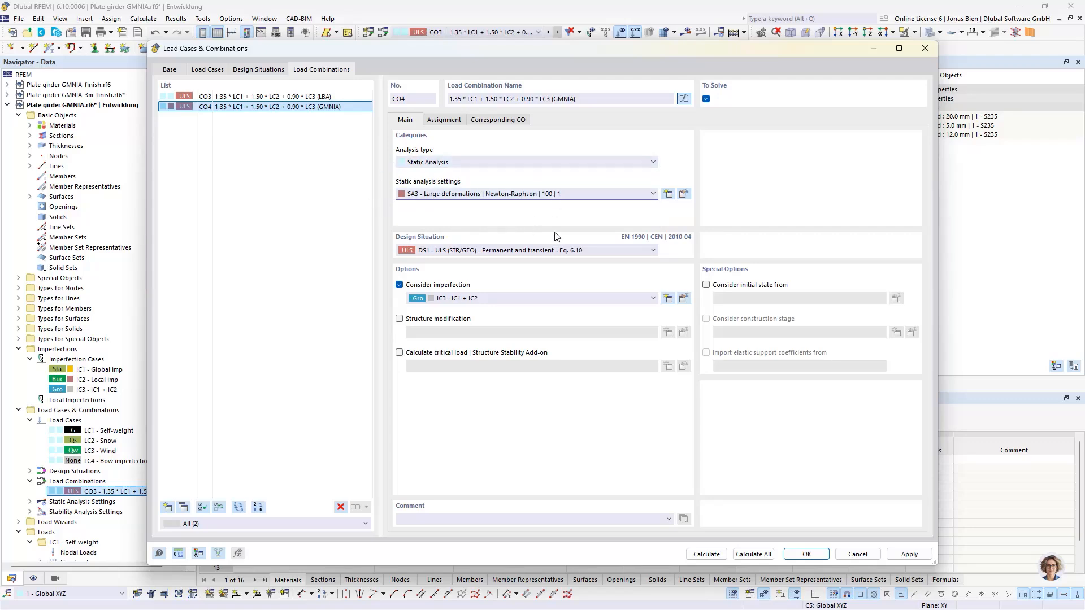
left_click(683, 194)
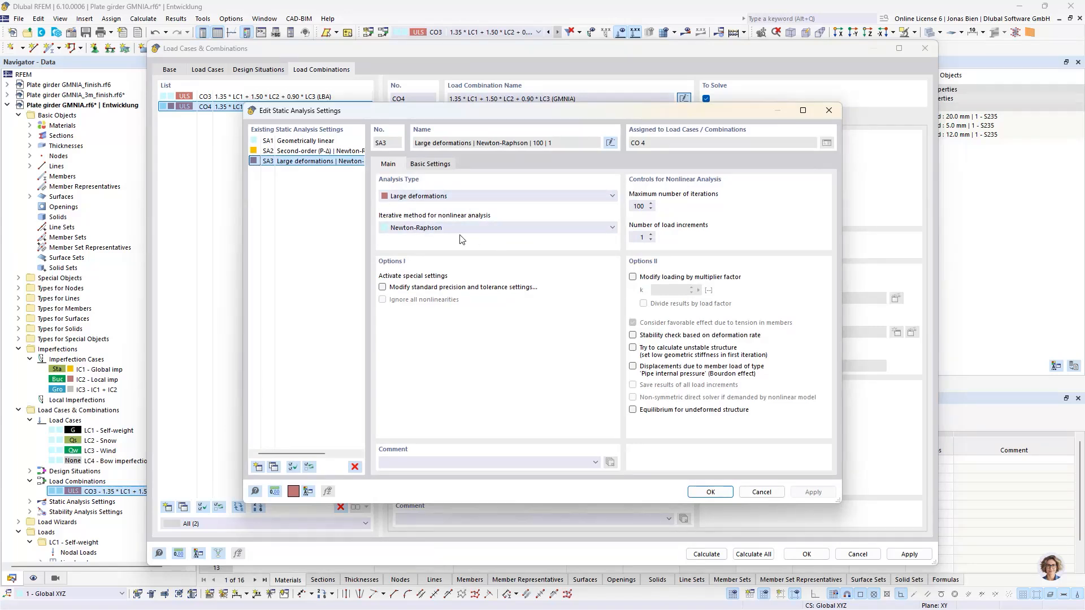
left_click(439, 229)
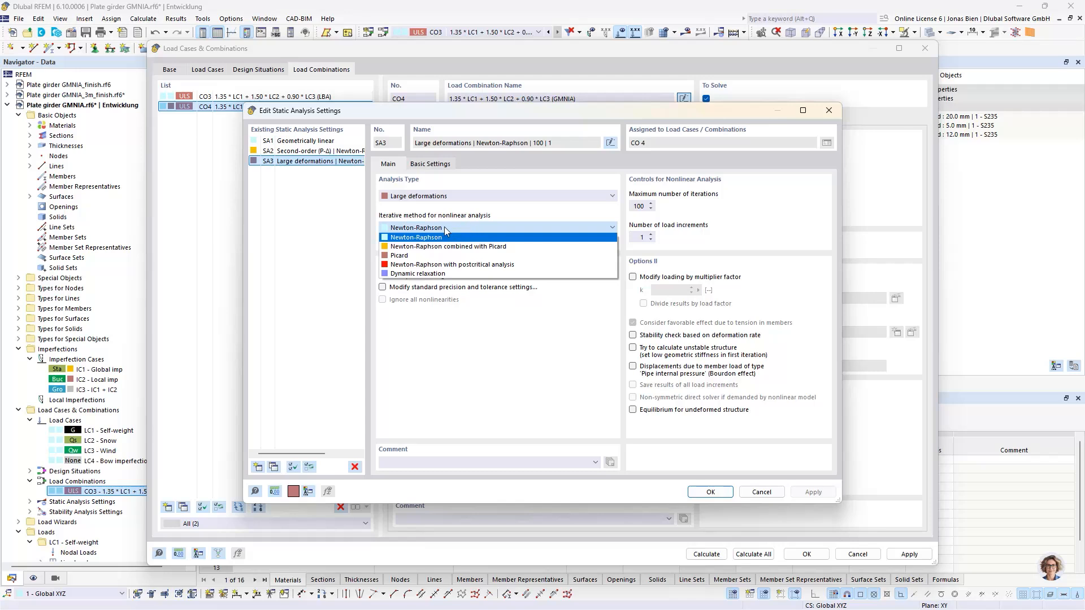
left_click(445, 226)
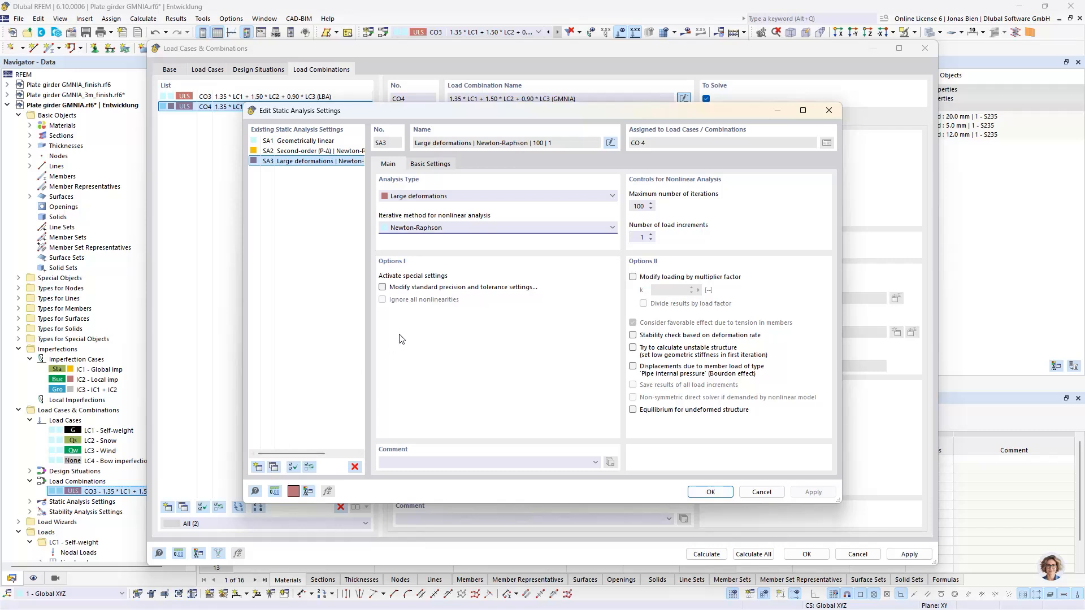
left_click(710, 491)
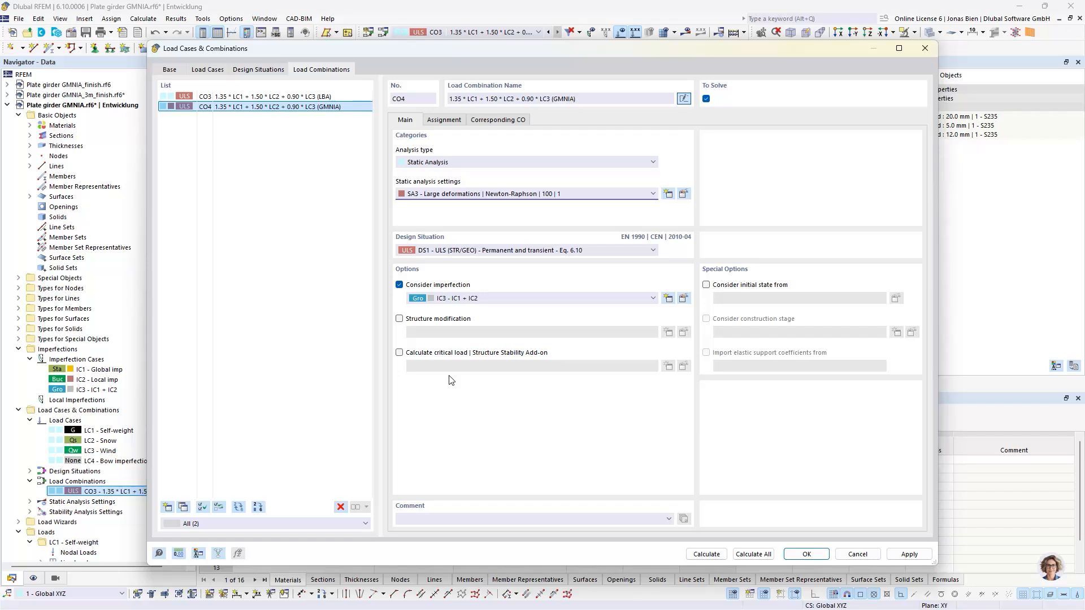
Activate the critical load calculation for CO4 with ST2, set to the Incremental method without eigenvalue analysis (non-linear).
left_click(455, 353)
left_click(480, 367)
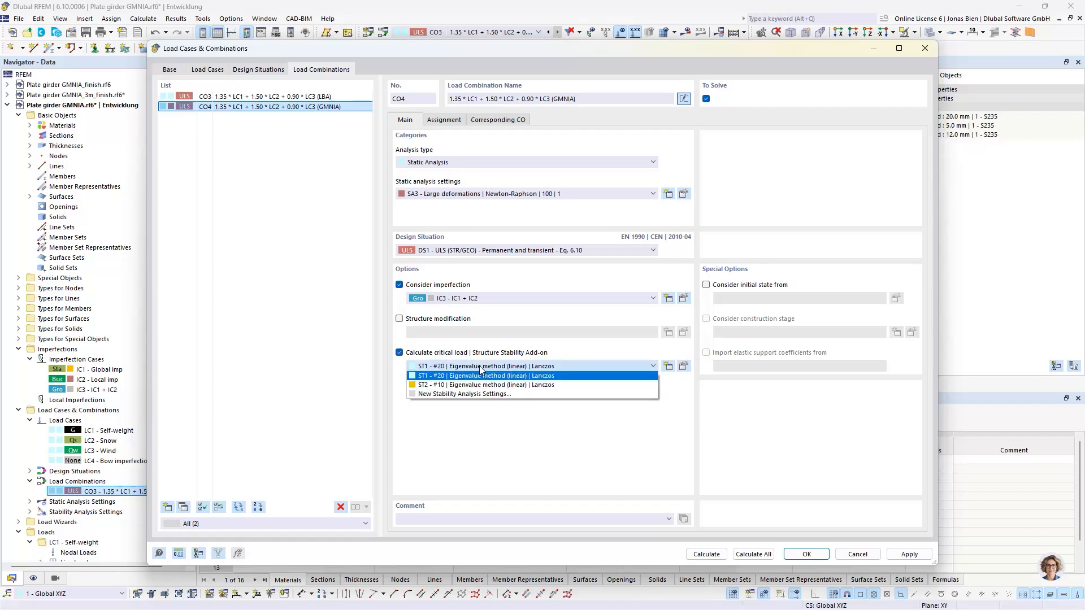
left_click(483, 385)
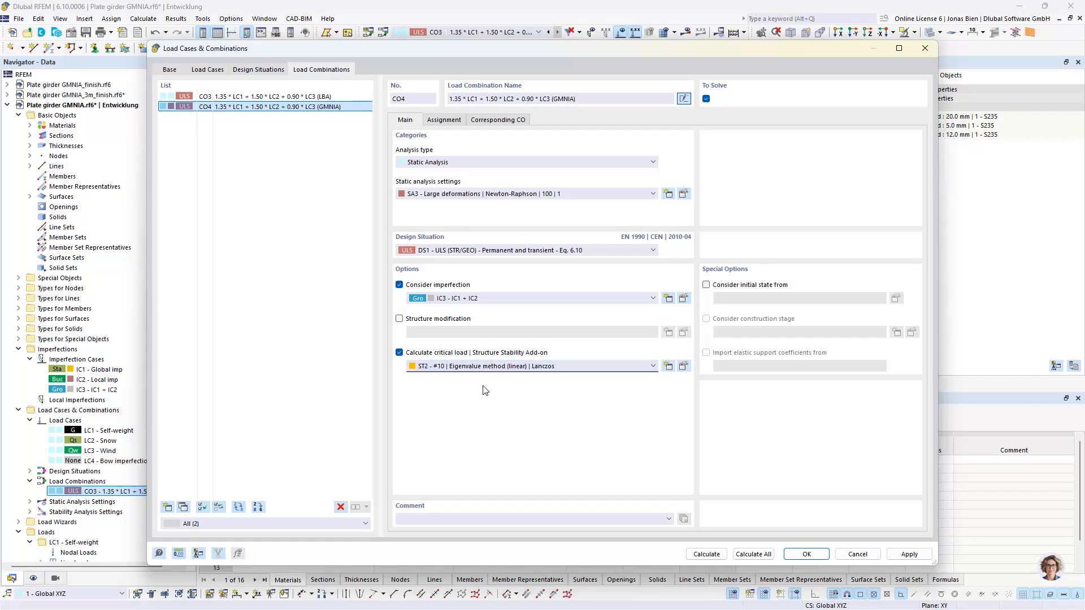
left_click(683, 366)
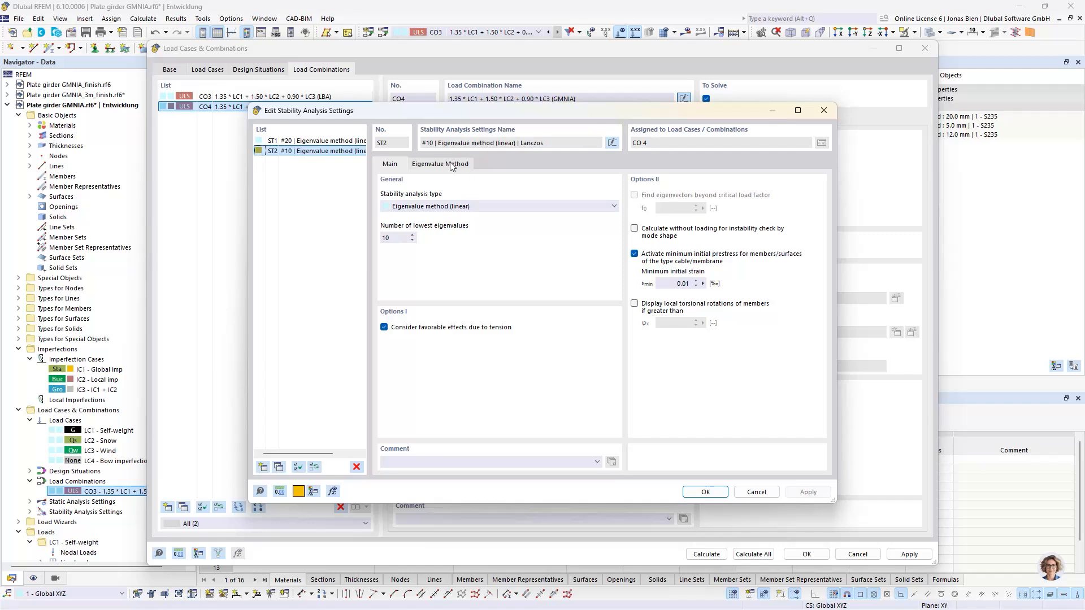
left_click(447, 206)
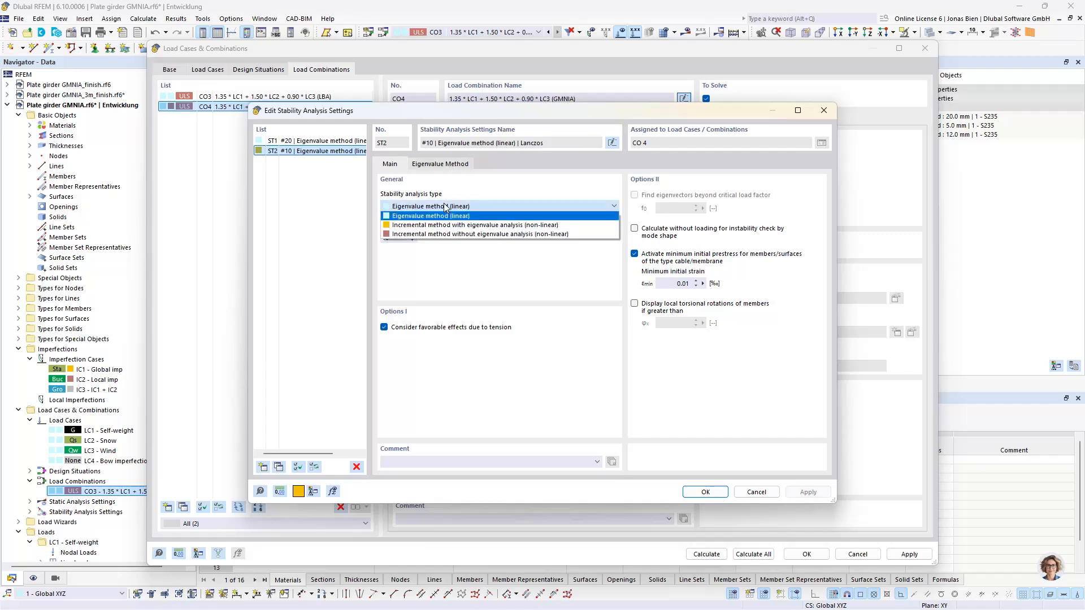
left_click(411, 234)
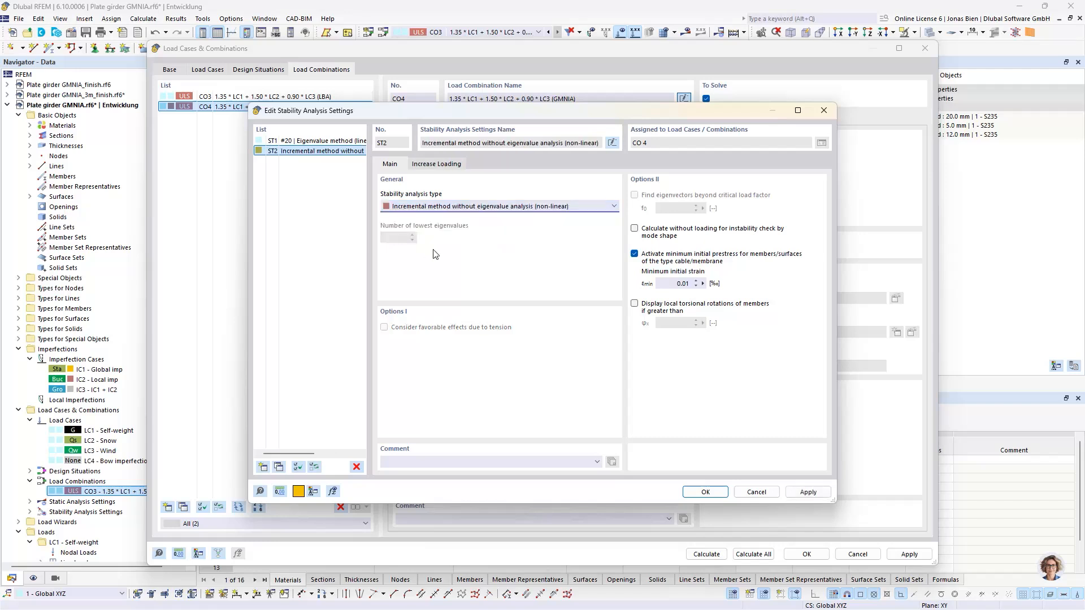
Enable saving the results of all load increments in ST2's increase-loading settings and accept the load combinations.
left_click(432, 164)
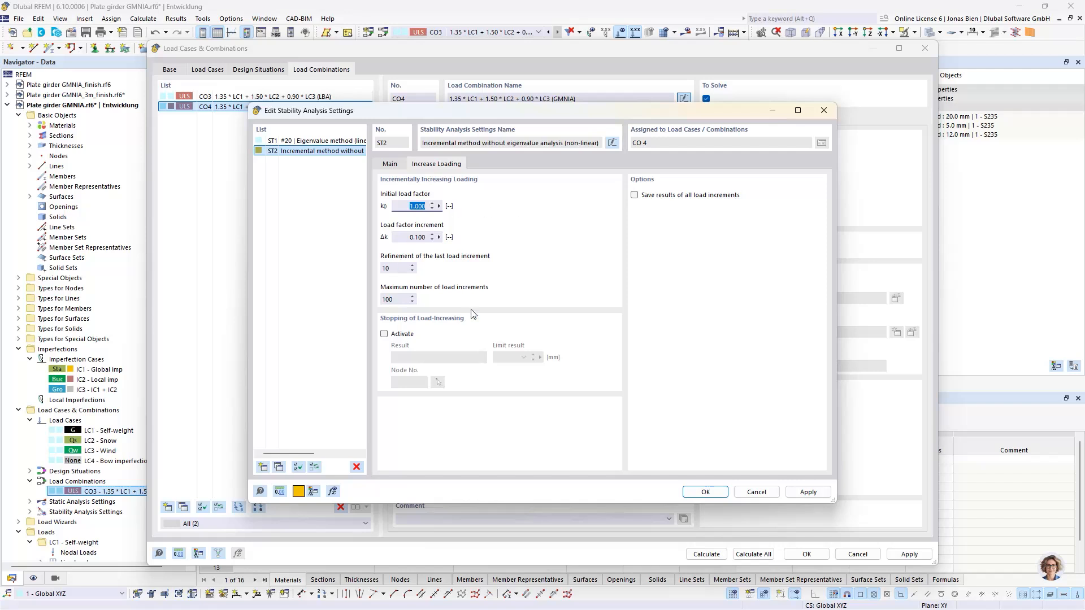
left_click(636, 196)
left_click(706, 492)
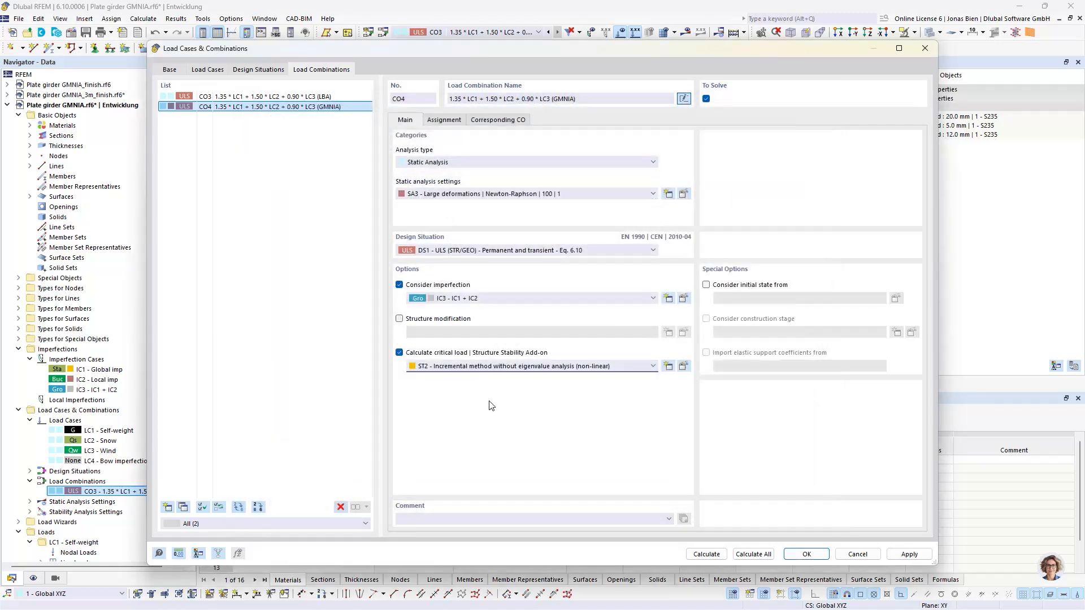
left_click(818, 557)
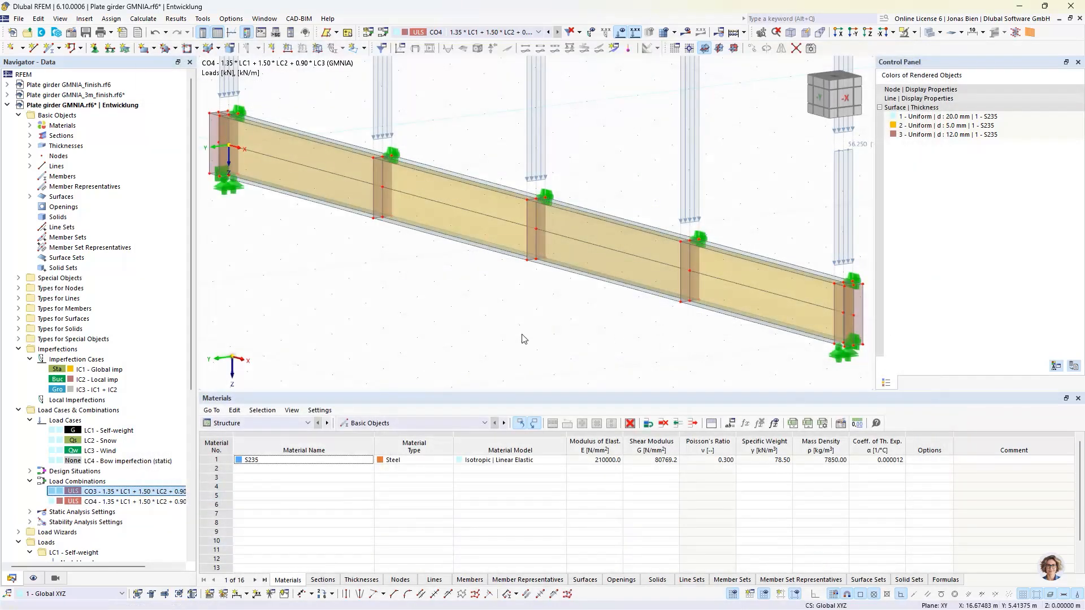
List the materials defined under the plate girder model's basic objects.
scroll(509, 329, "down", 1)
middle_click_drag(457, 277, 460, 326)
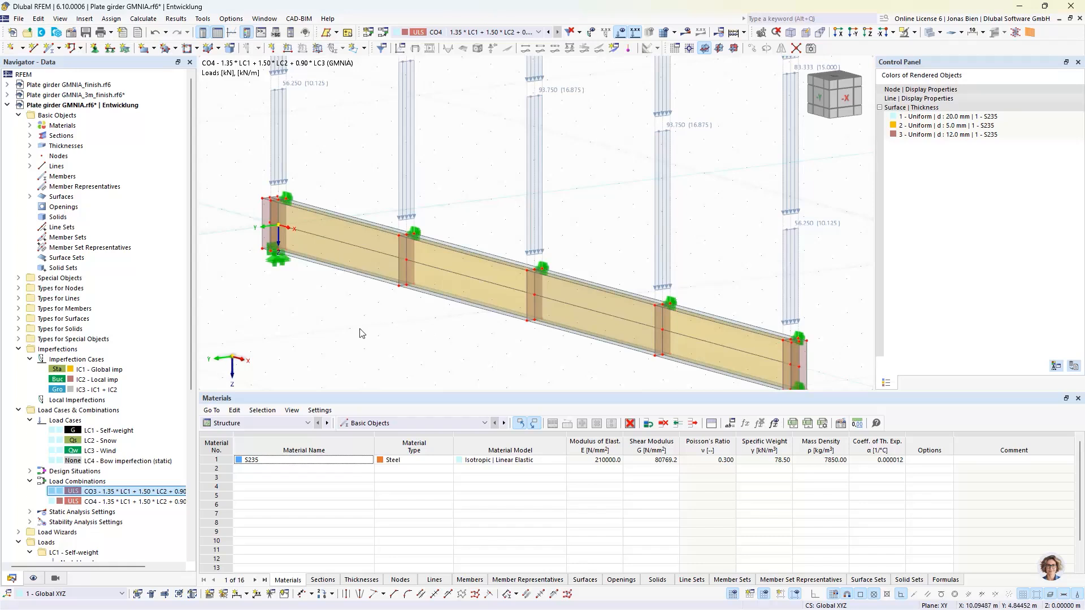
left_click(30, 135)
left_click(29, 136)
left_click(30, 125)
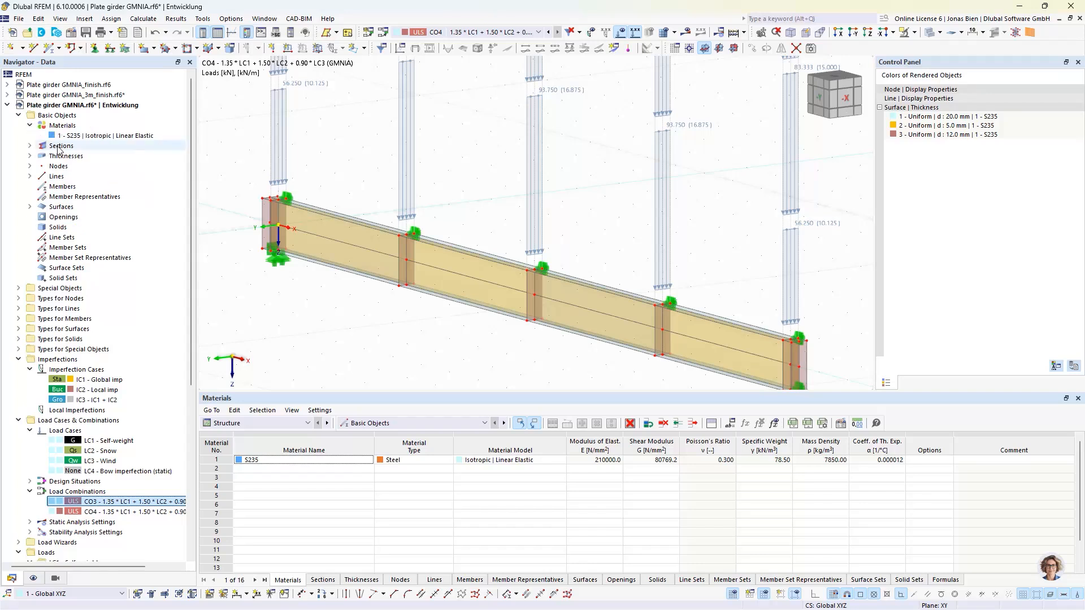
Activate the Nonlinear Material Behavior add-on in the base data of the Plate girder GMNIA model.
right_click(95, 112)
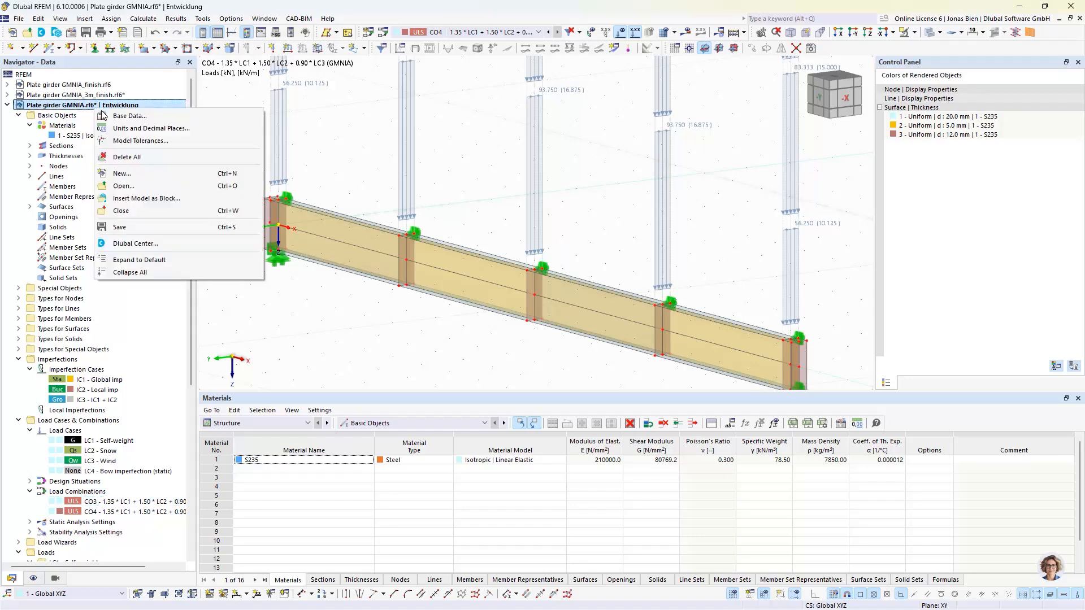
left_click(117, 116)
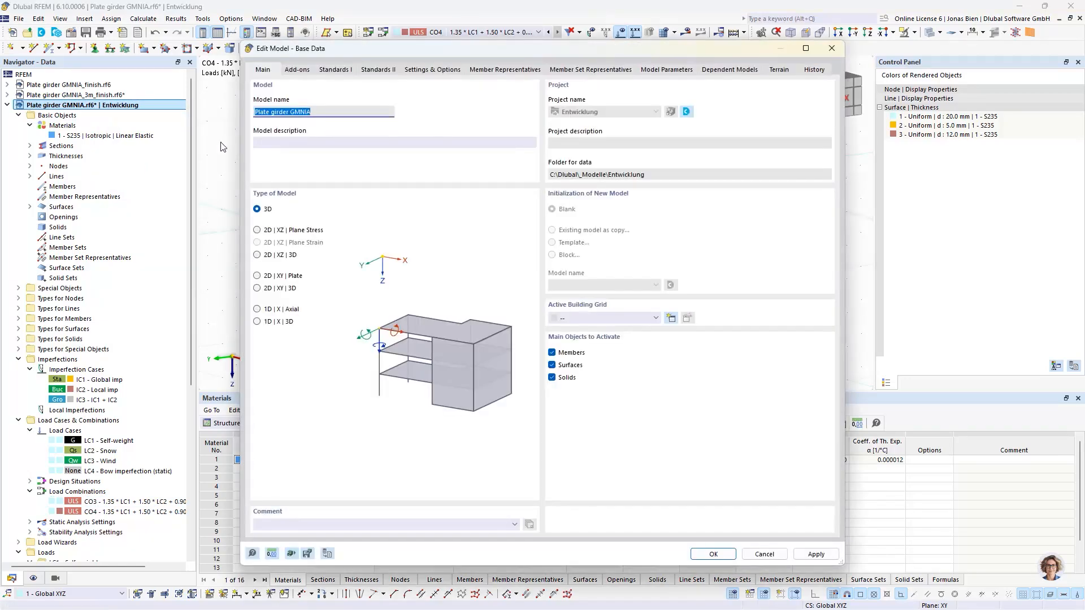
left_click(295, 70)
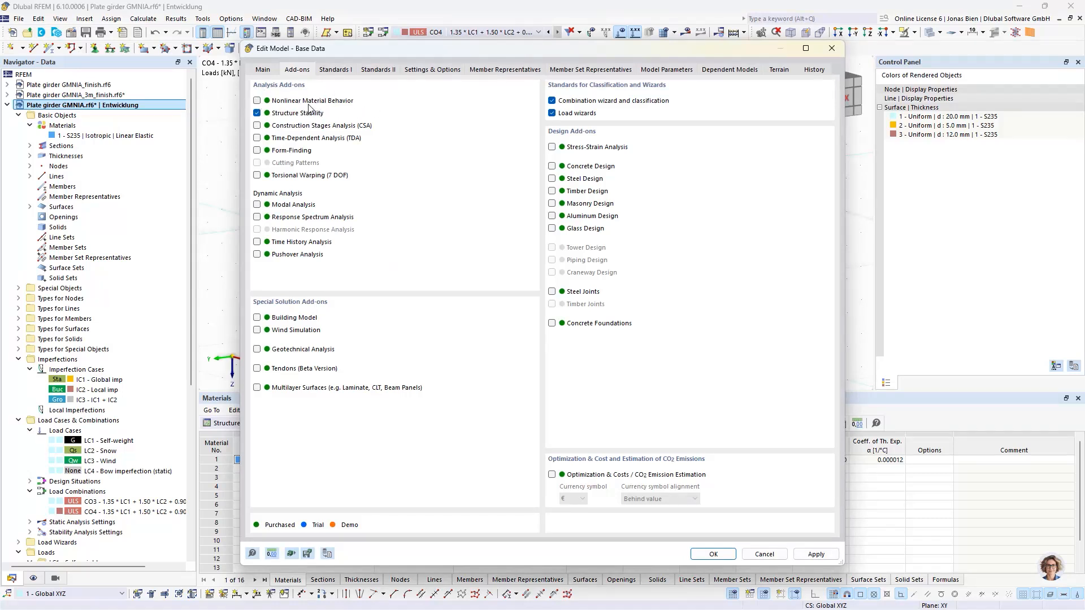
left_click(257, 101)
left_click(712, 554)
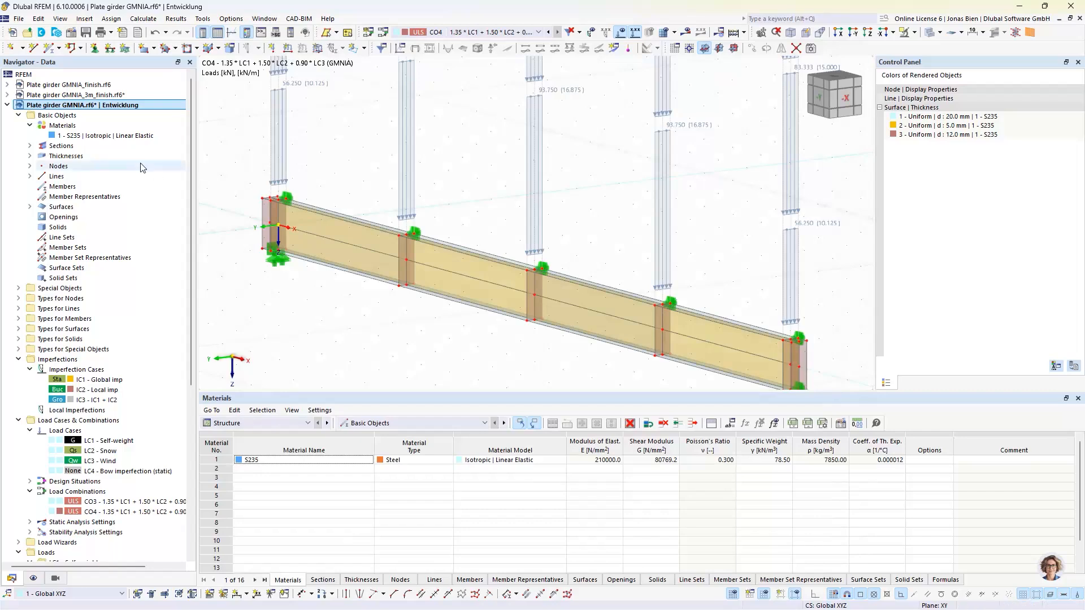
Change the S235 material's model to Isotropic | Plastic (Surfaces/Solids) and open its plastic parameters.
left_click(66, 137)
double_click(66, 138)
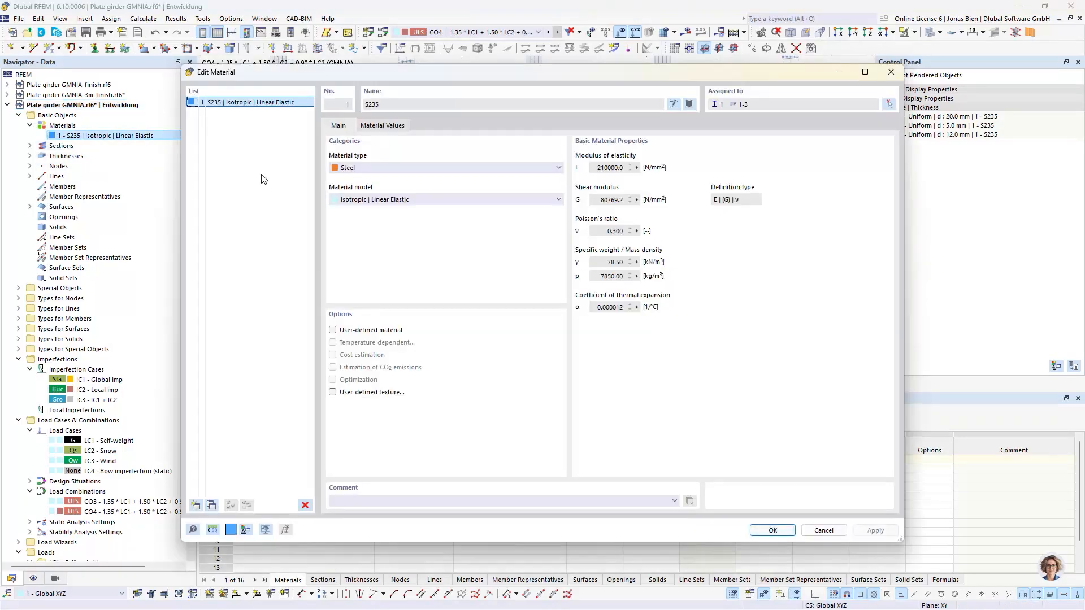
left_click(379, 200)
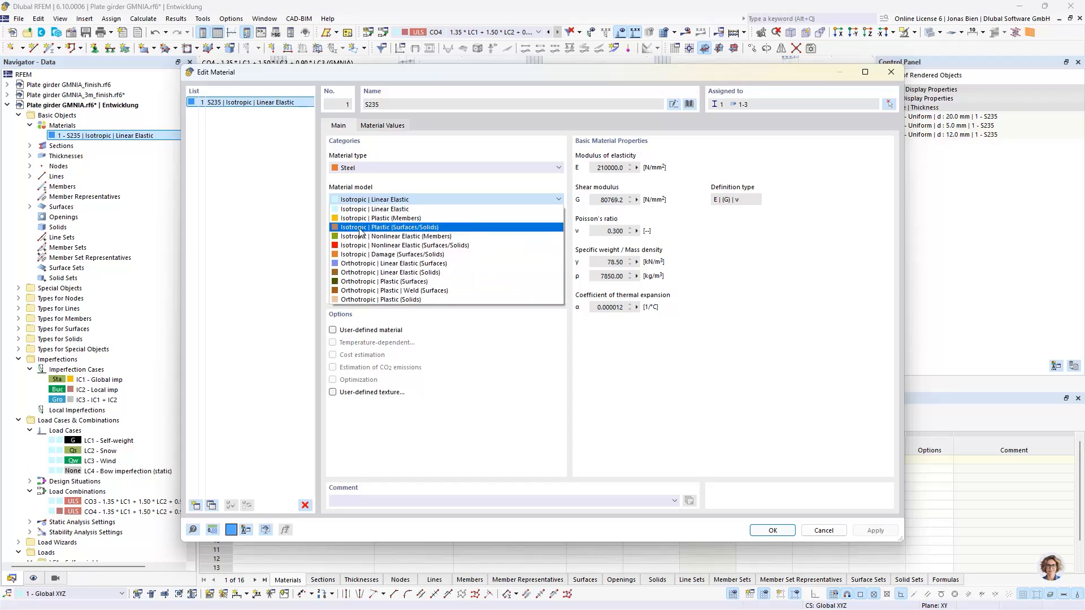
left_click(395, 229)
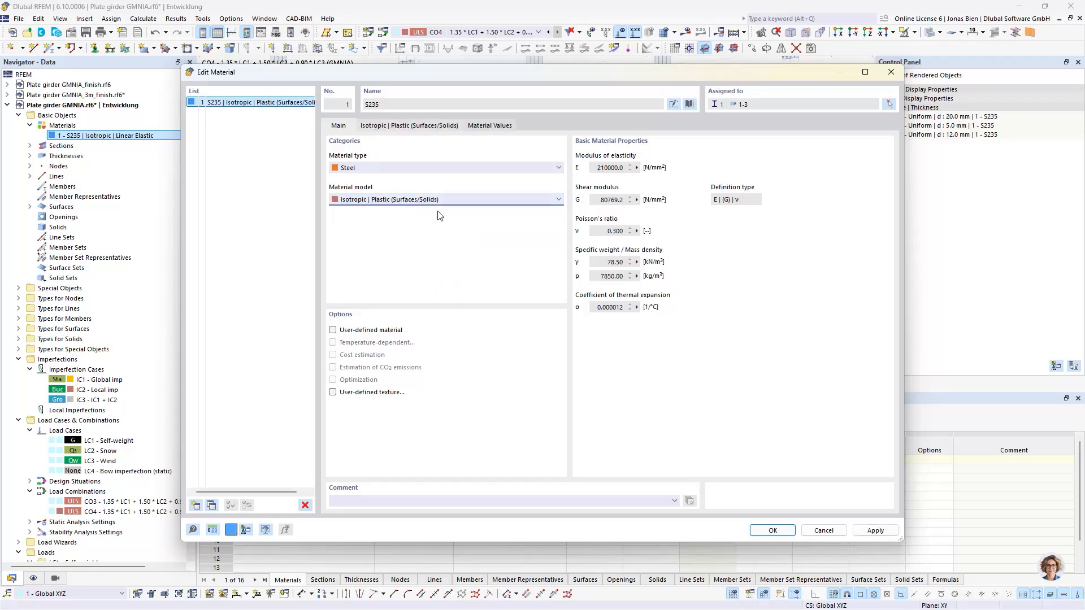
left_click(400, 127)
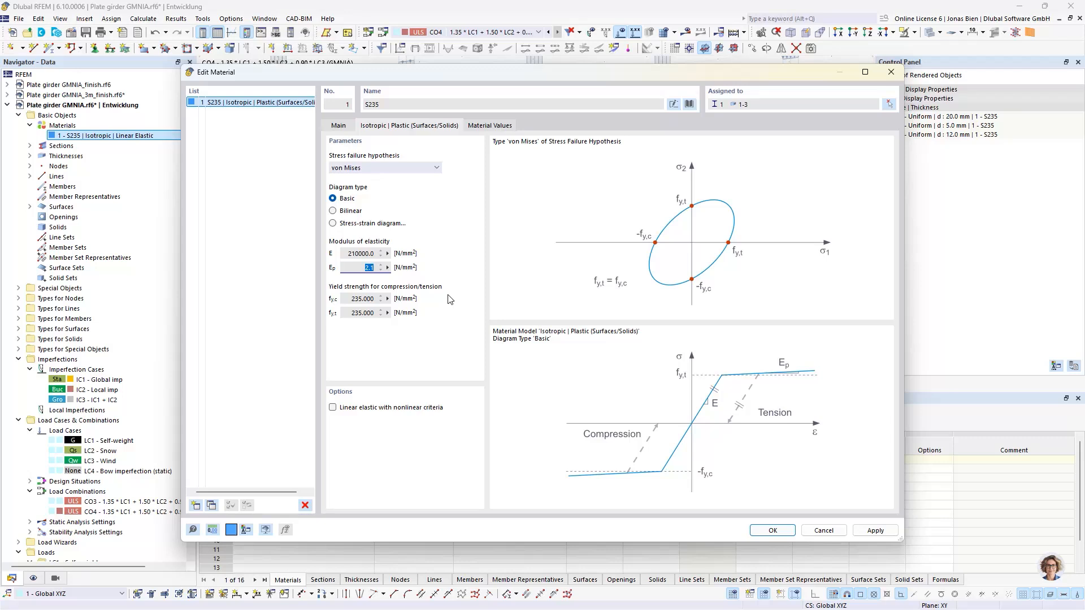
Set the S235 plastic diagram to Bilinear with Ep 210 and yield strength 235 N/mm² as a user-defined material, and accept it.
left_click(344, 223)
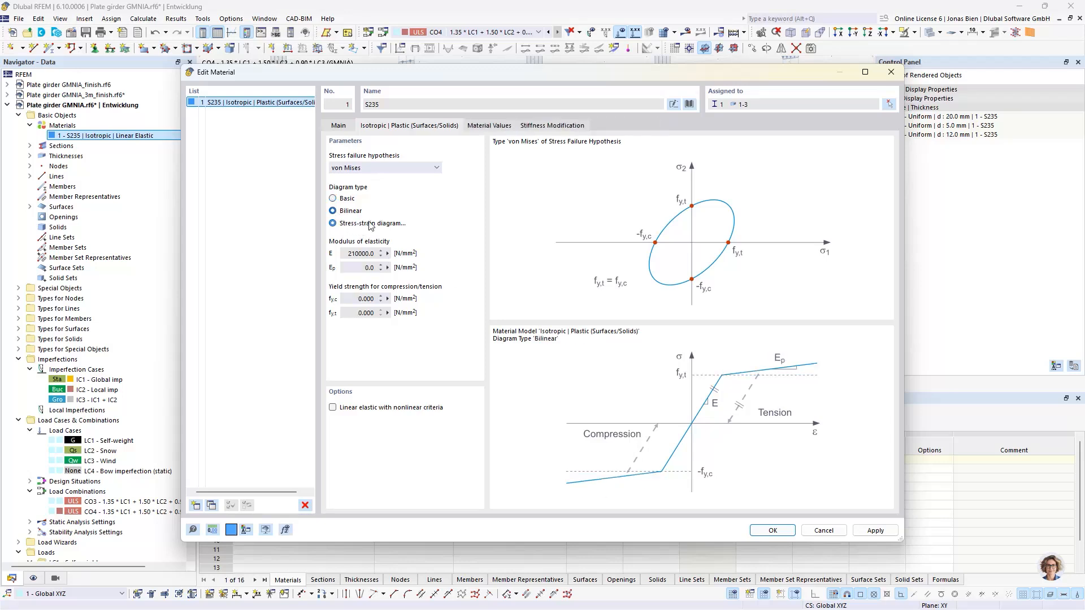
double_click(357, 254)
left_click(372, 267)
type("210")
left_click(366, 298)
type("235")
left_click(372, 267)
left_click(341, 127)
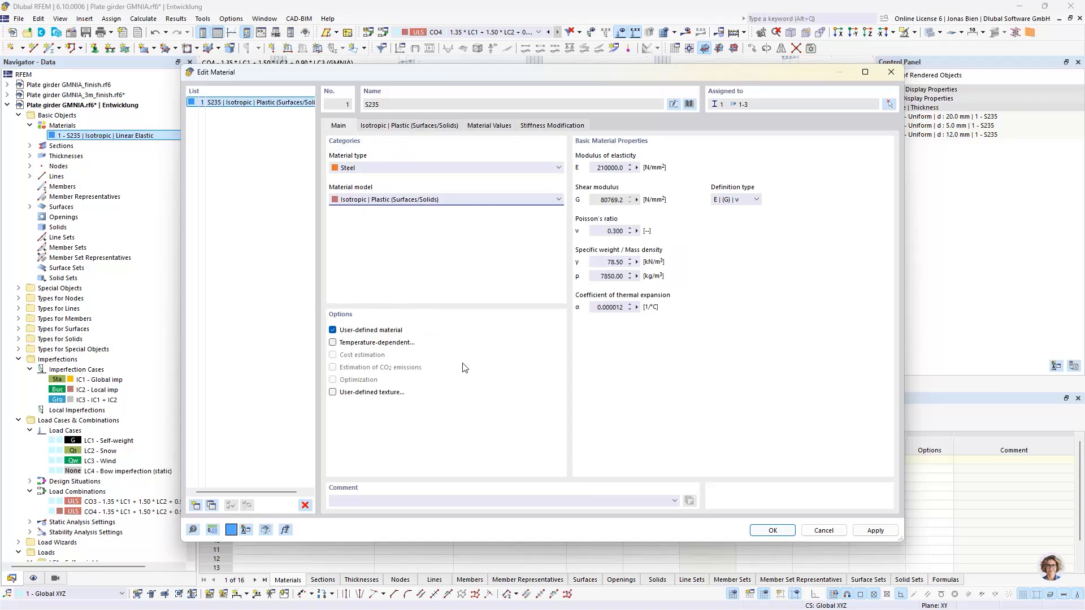
left_click(772, 531)
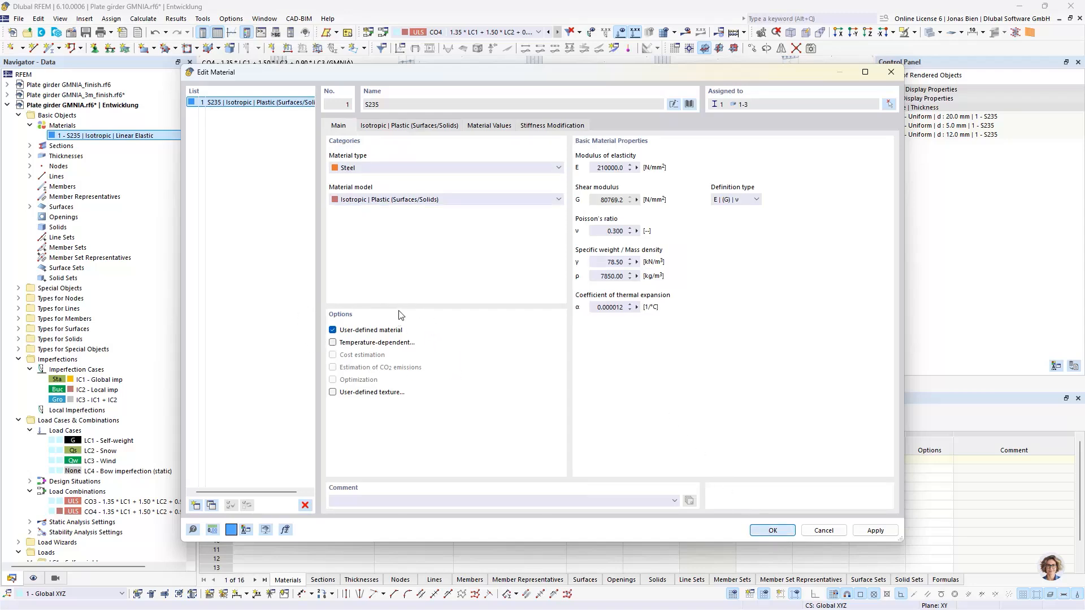
Switch to the finished model Plate girder GMNIA_finish.rf6 and view the girder in 3D.
scroll(442, 281, "down", 3)
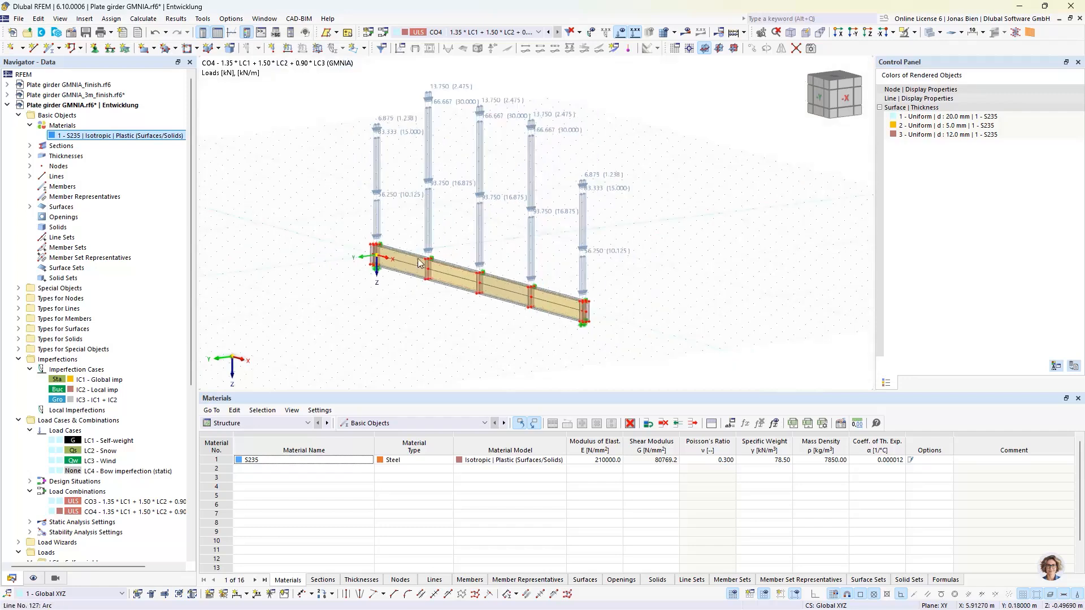
middle_click_drag(419, 265, 497, 265, "ctrl")
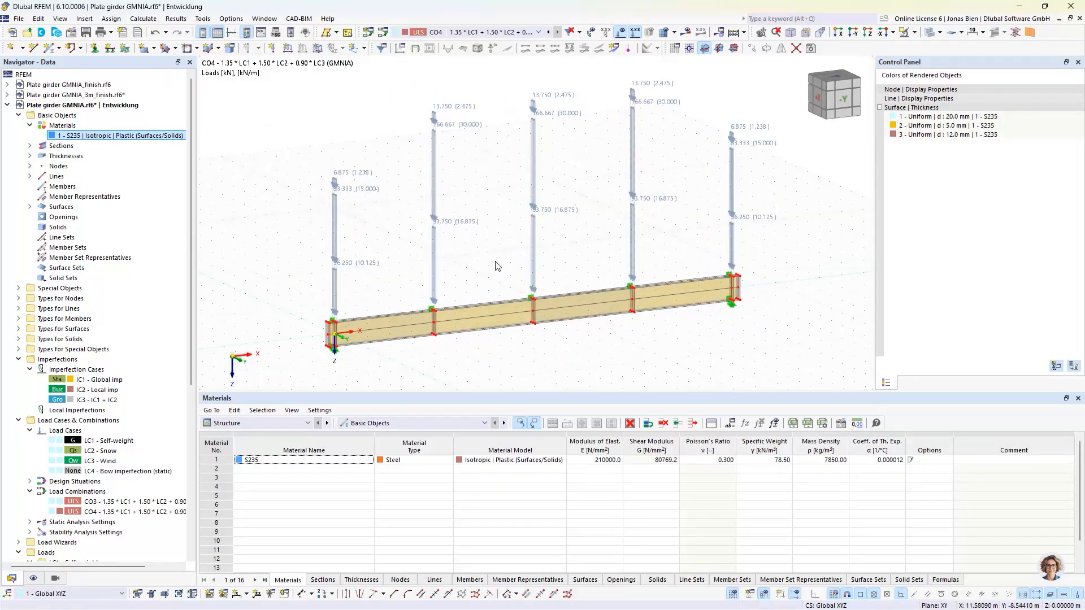
key("alt+Tab")
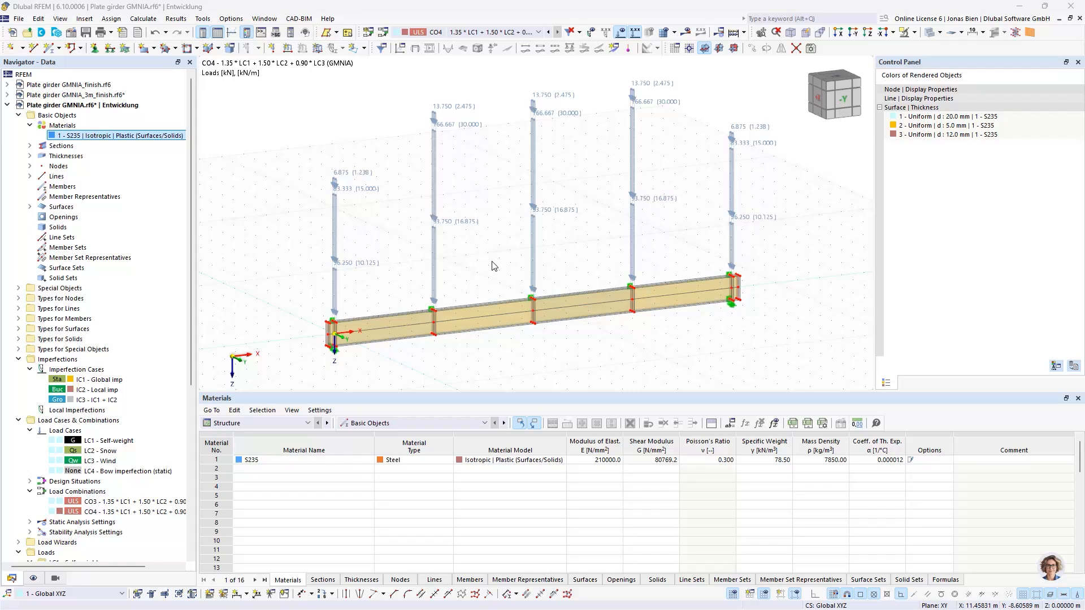
left_click(98, 86)
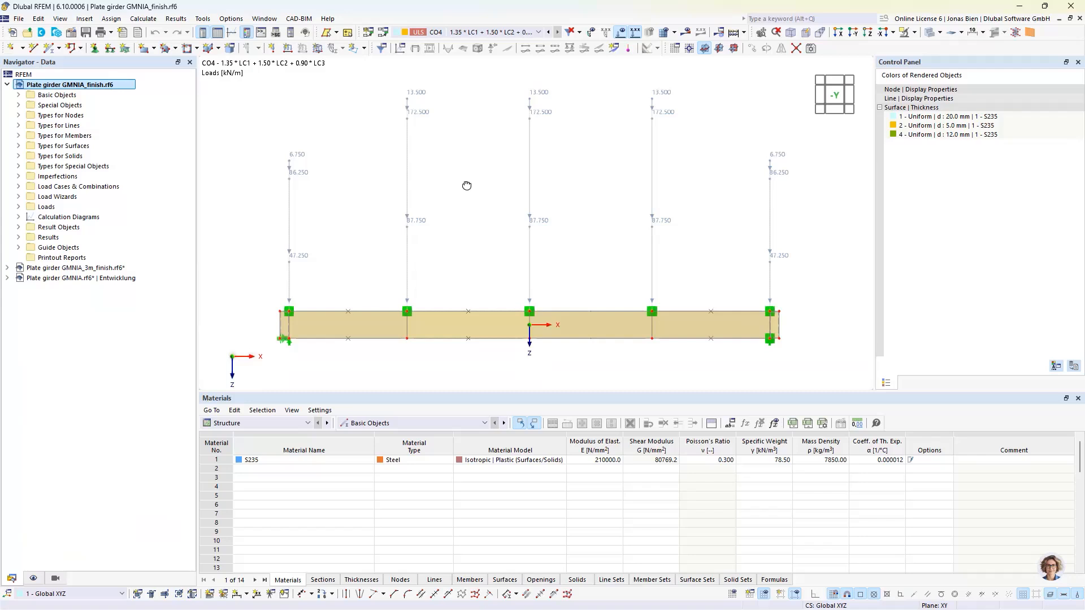
middle_click_drag(466, 186, 515, 221, "ctrl")
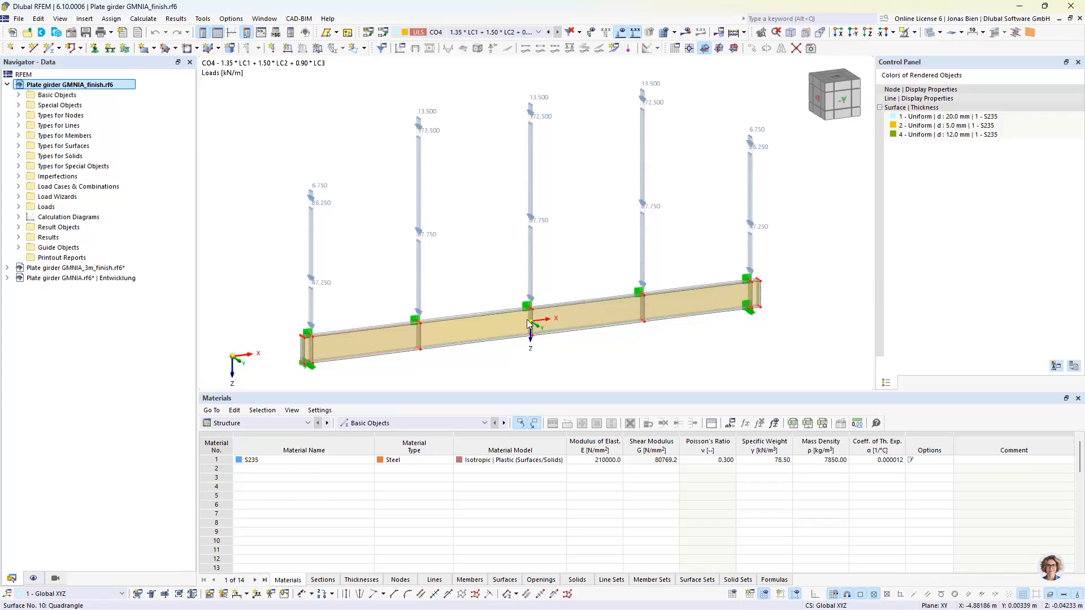
Display the finished model's imperfection case IC1 - Local buckling shape imperfection.
left_click(19, 176)
left_click(30, 186)
left_click(111, 197)
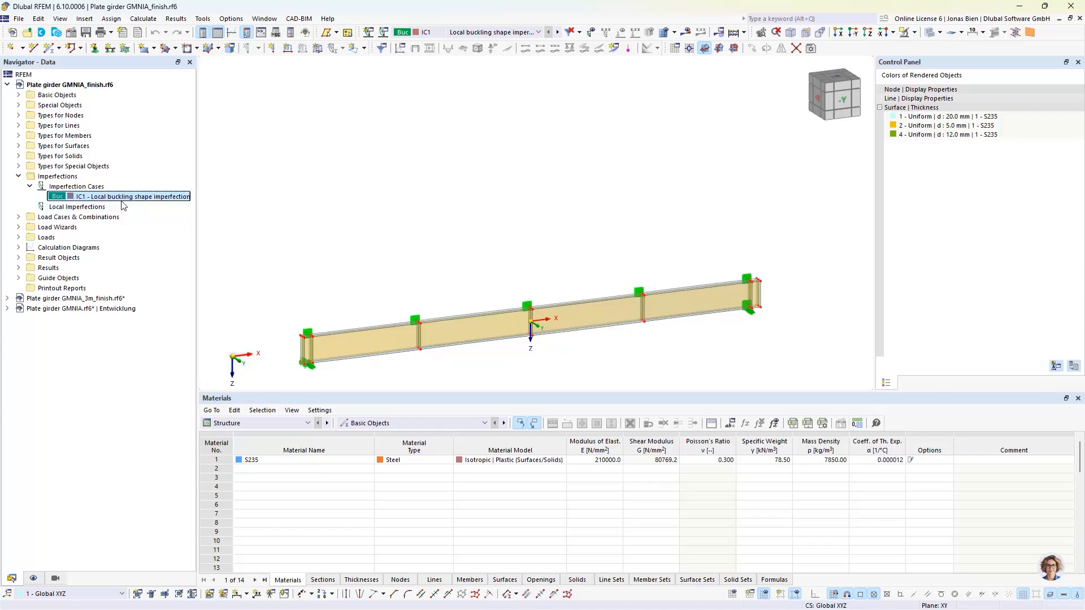
left_click(19, 177)
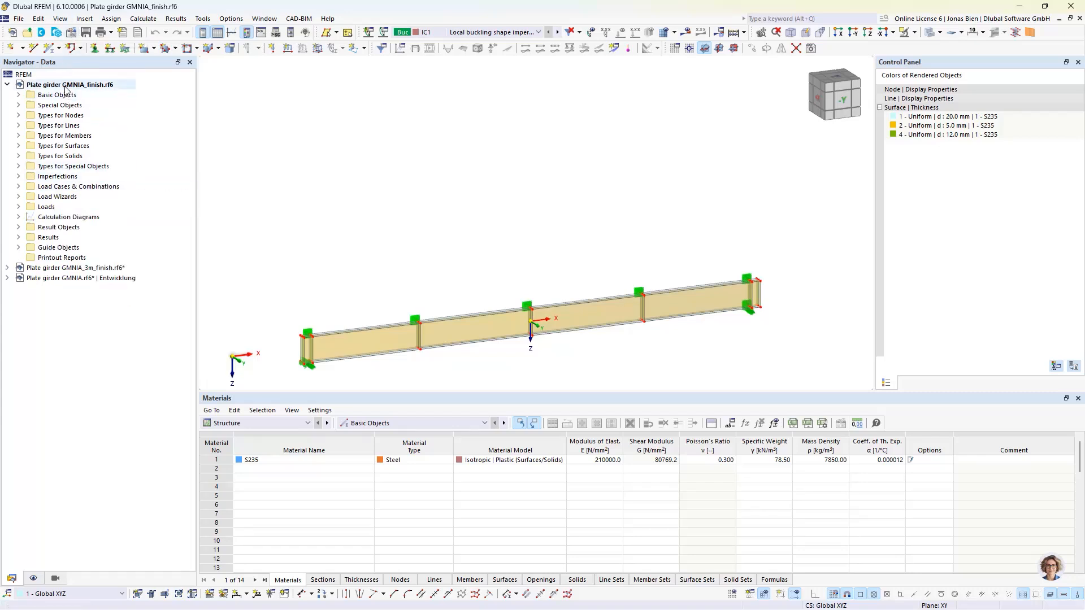
Review the finished model's global parameters for imperfections and plate dimensions, and close them without changes.
left_click(38, 18)
left_click(79, 420)
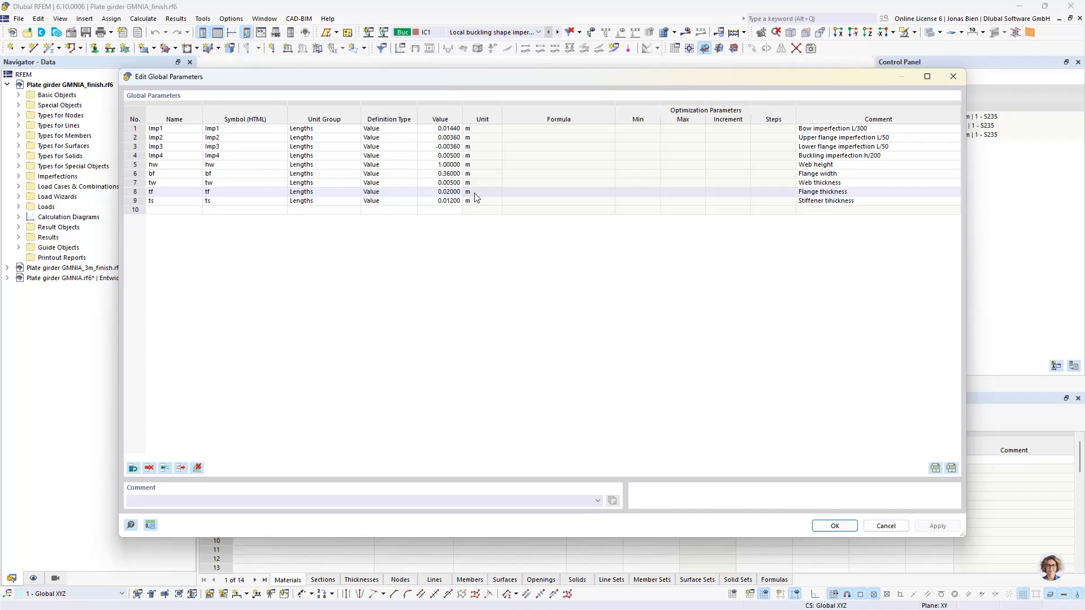
left_click(887, 525)
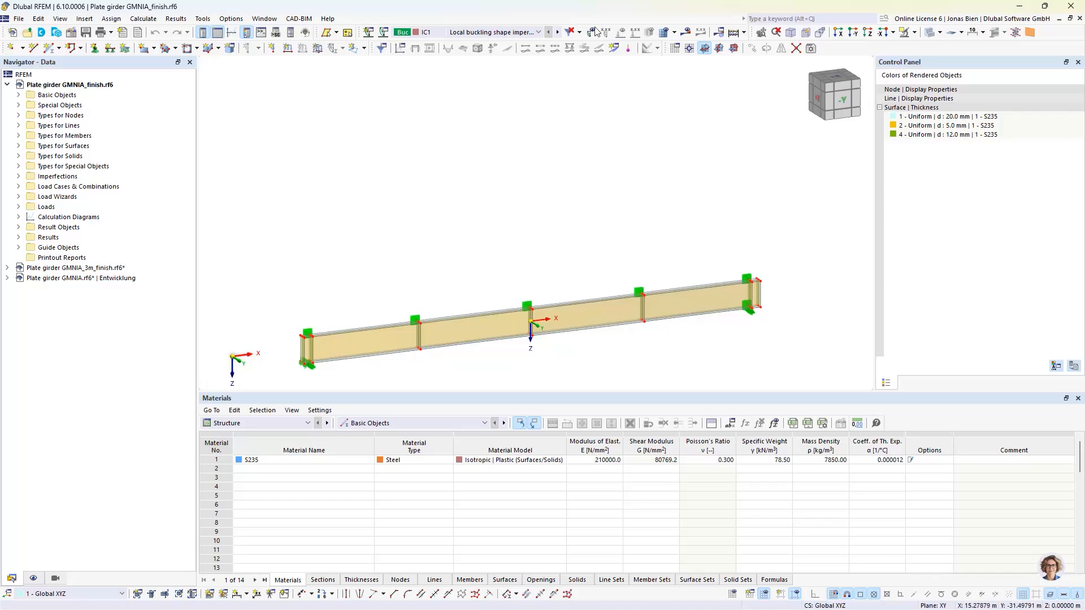
Show the displacement results of IC1 and of load combination CO4, and view the girder from the -Y side.
left_click(686, 33)
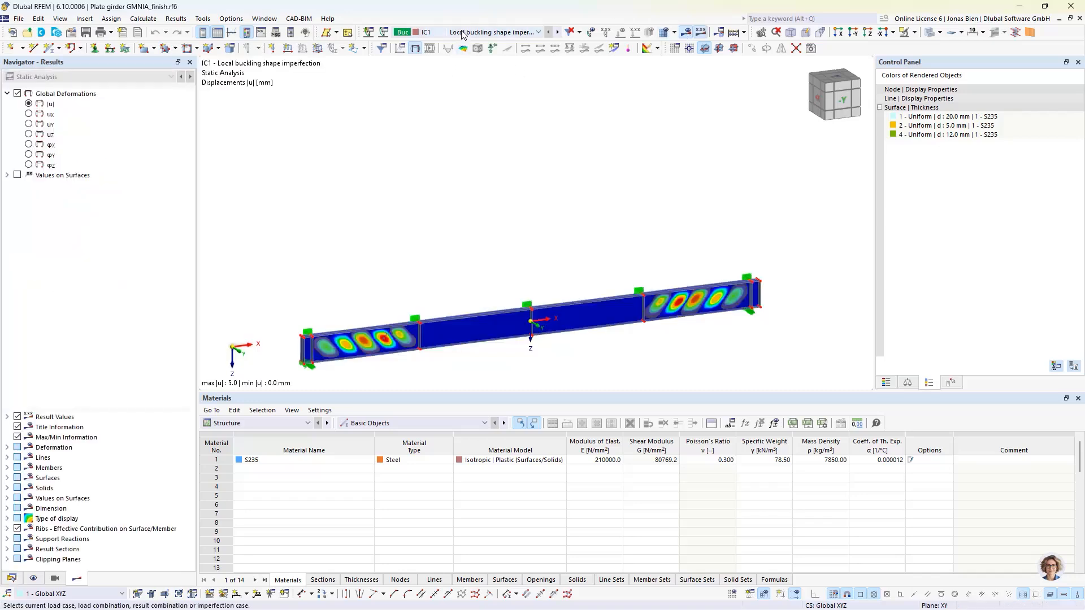
left_click(463, 33)
left_click(458, 96)
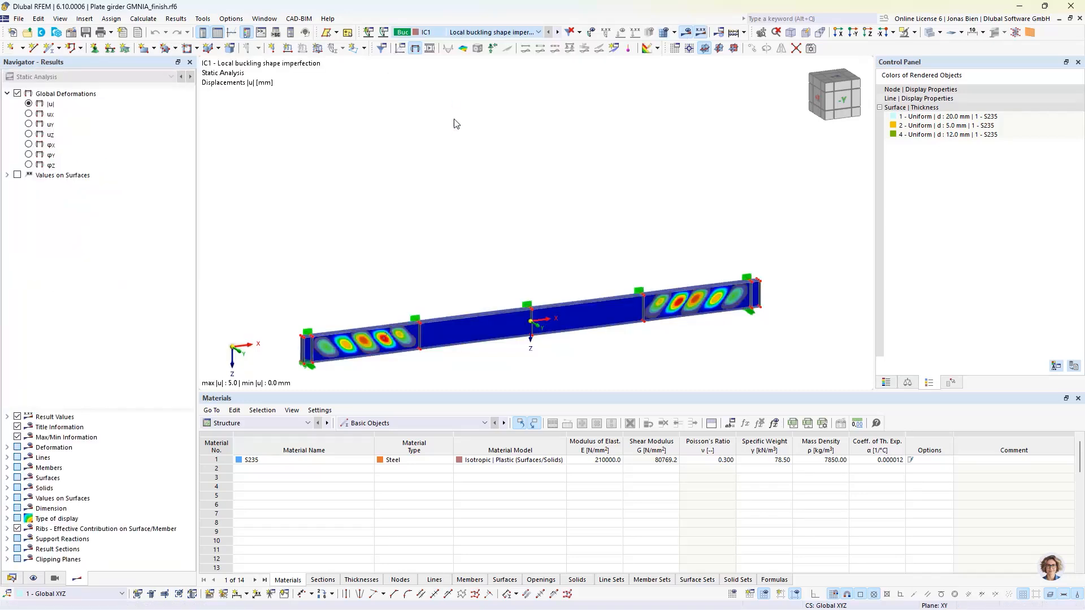
left_click(841, 101)
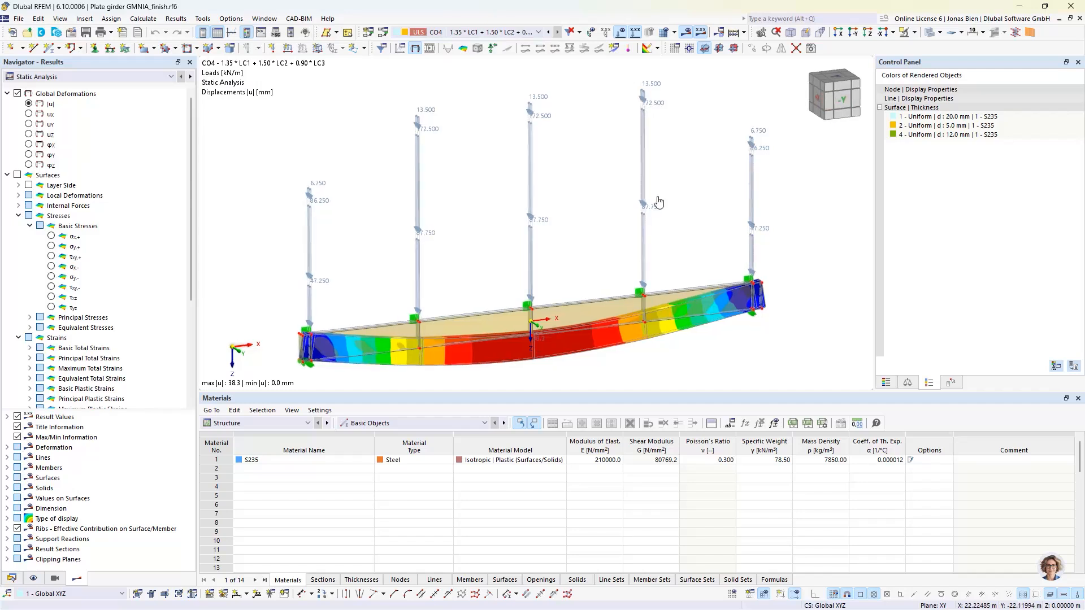
Display CO4's Non-Linear Stability Analysis displacements for load increment 15 with factor 1.950.
left_click(129, 78)
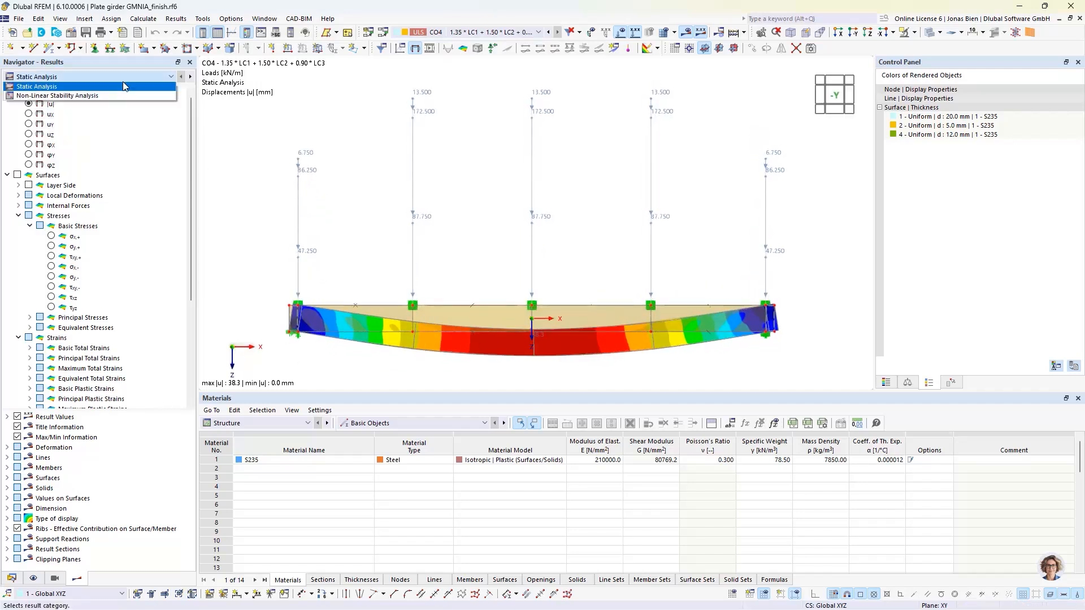
left_click(98, 97)
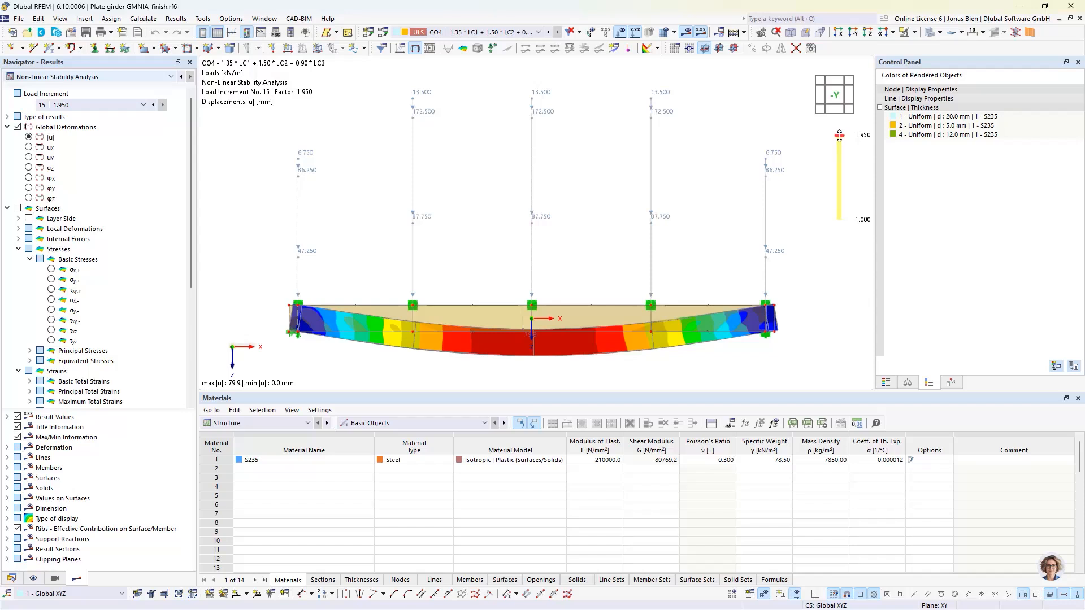
mouse_move(840, 135)
left_mouse_down()
mouse_move(841, 177)
mouse_move(840, 137)
left_mouse_up()
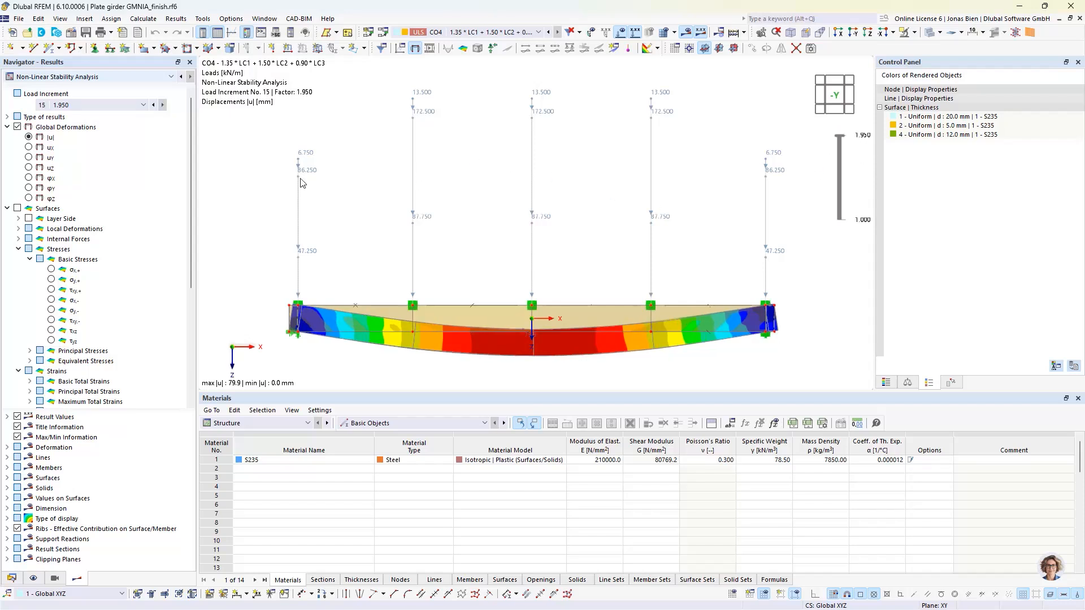
View the deformed girder along the X-axis and turn off the display of the model objects.
left_click(820, 94)
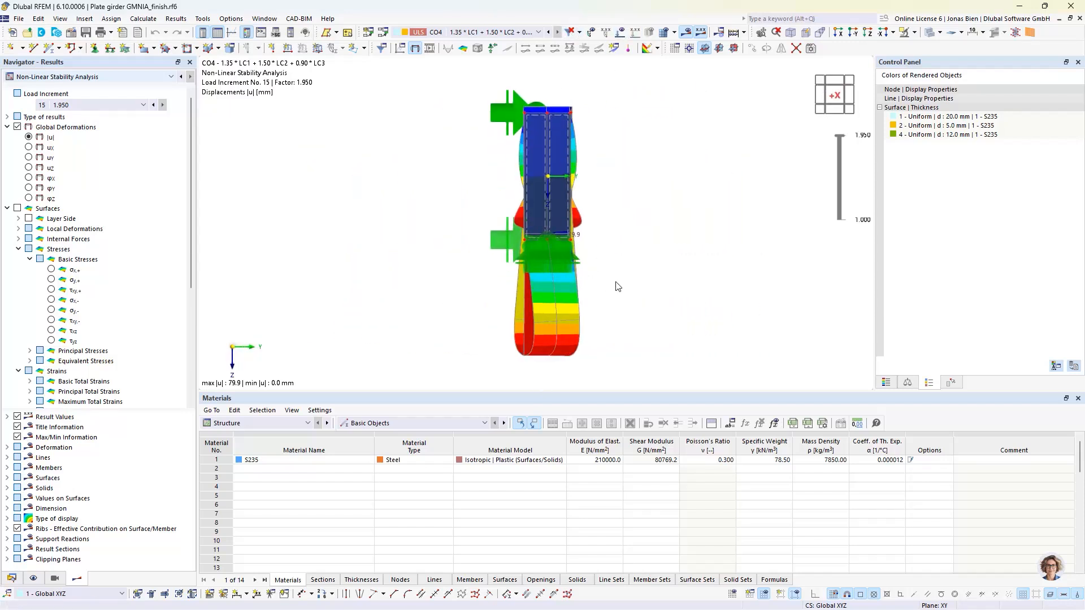
left_click(55, 578)
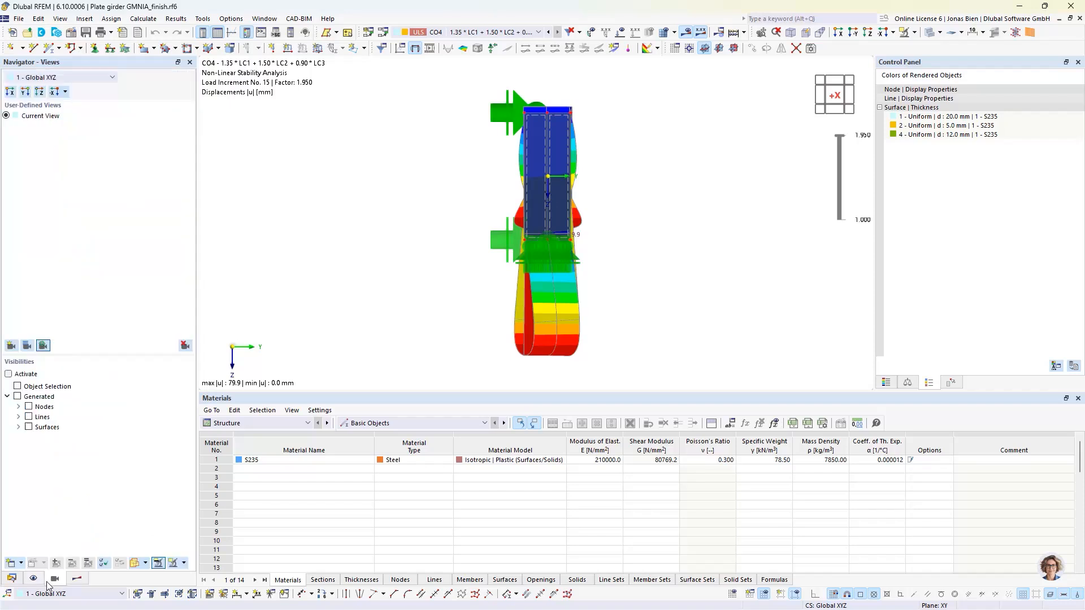
left_click(34, 578)
left_click(17, 74)
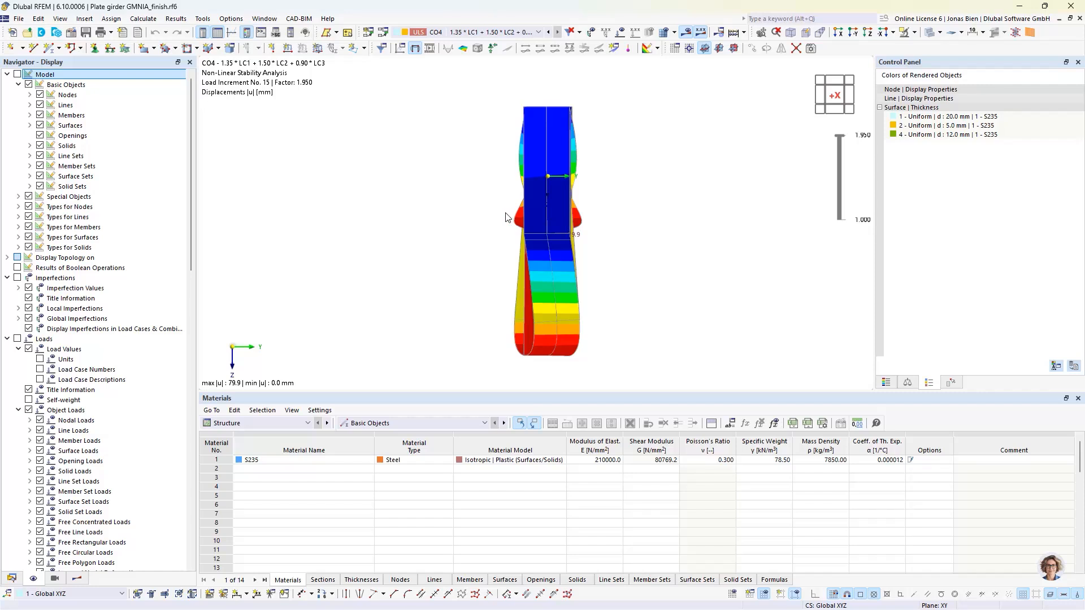
Animate CO4's load increments and inspect the deformed girder in 3D.
left_click(78, 578)
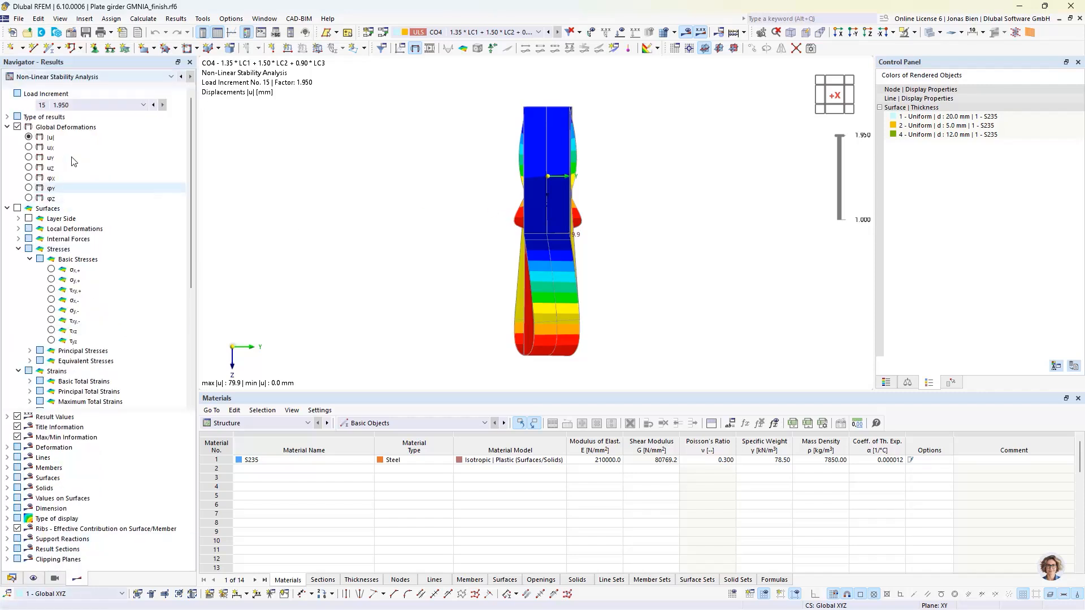
right_click(83, 105)
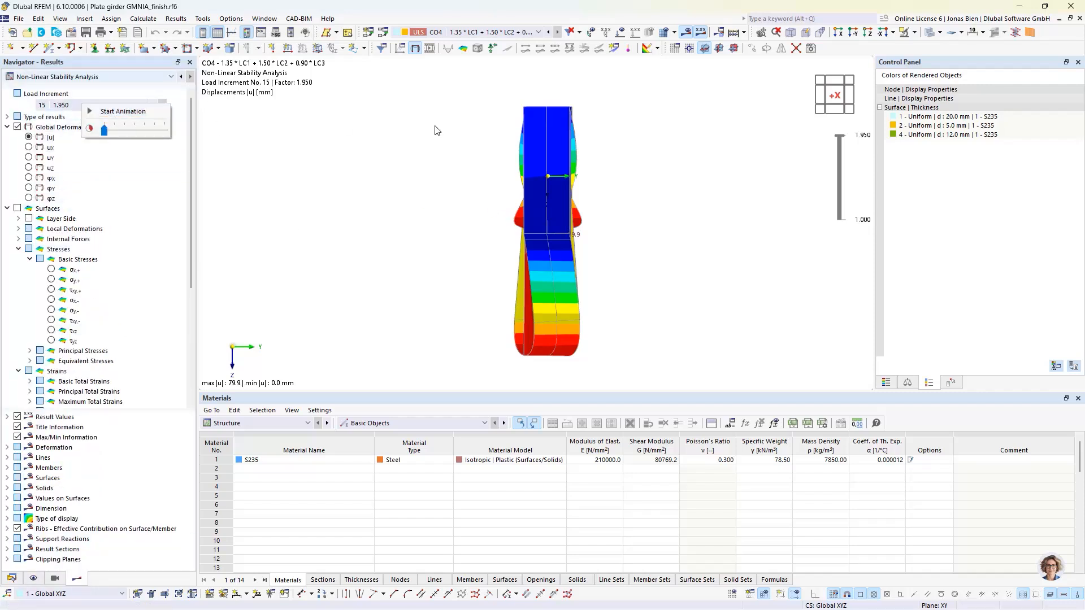
left_click(116, 112)
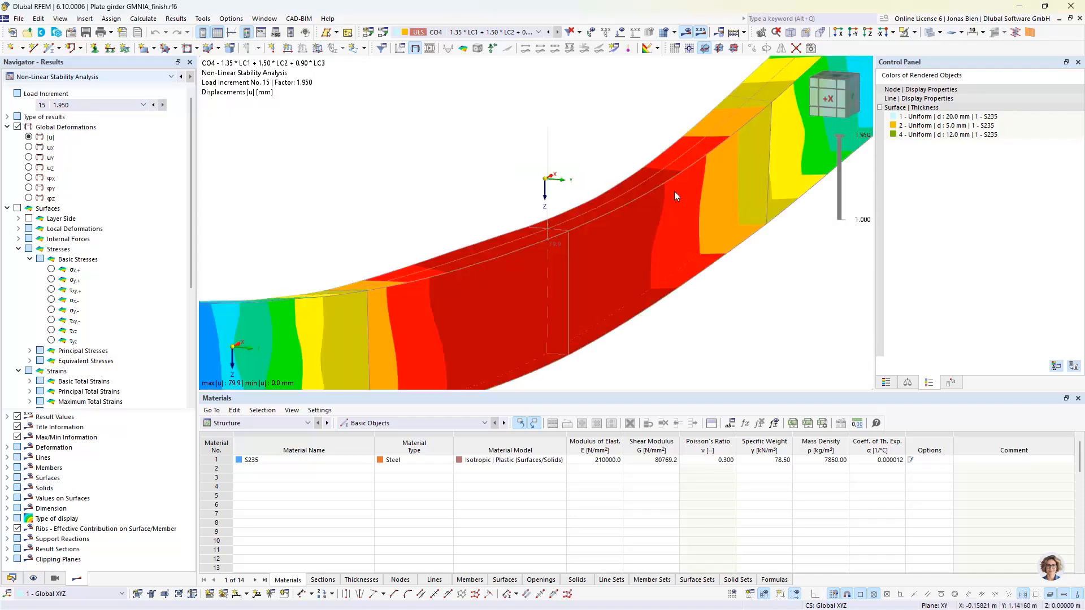
middle_click_drag(673, 191, 622, 243, "ctrl")
scroll(697, 184, "down", 3)
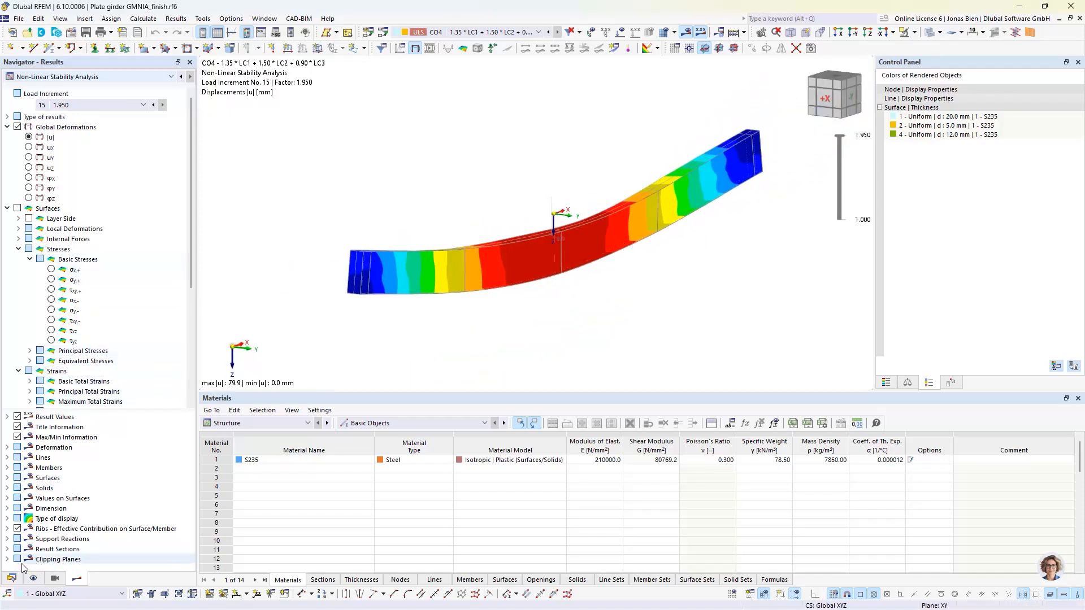
Examine calculation diagram CD1, plotting CO4's maximum deformation |u| against the load factor, and close it without applying changes.
left_click(11, 577)
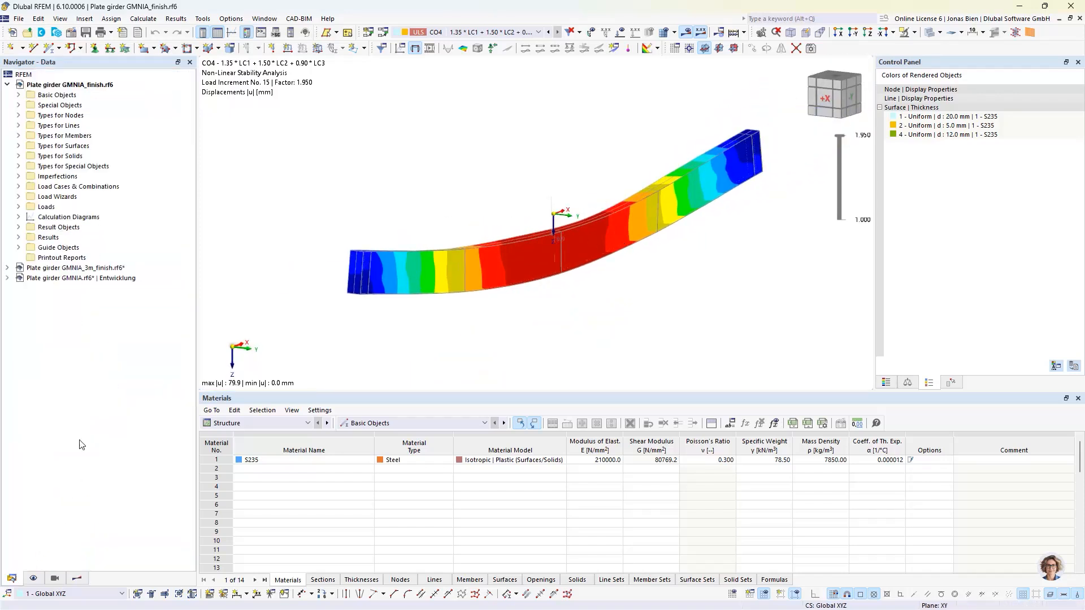
left_click(19, 217)
double_click(68, 227)
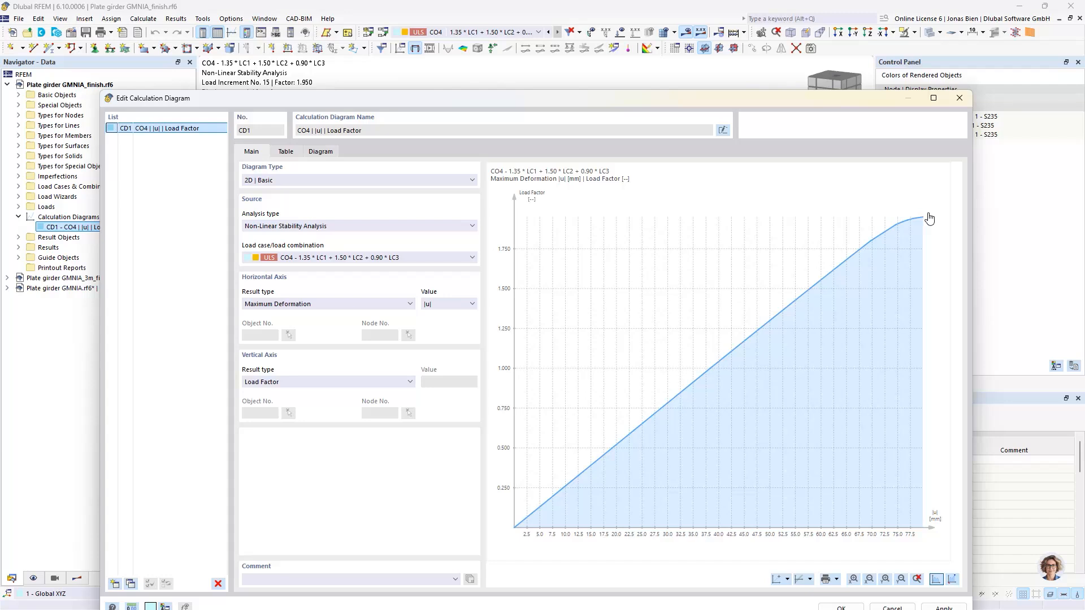
mouse_move(926, 221)
left_click(962, 100)
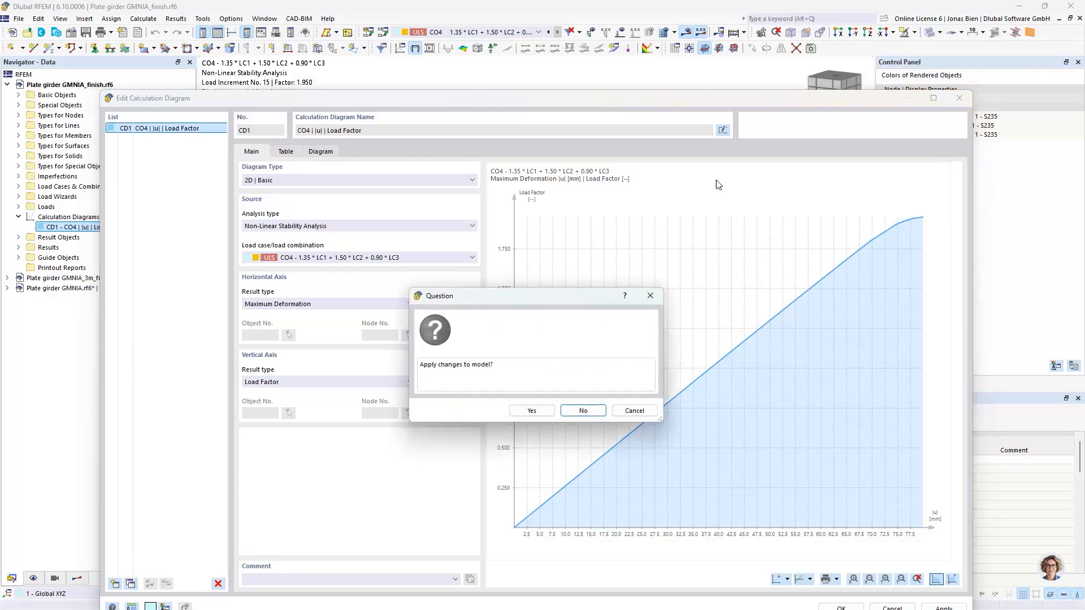
left_click(585, 411)
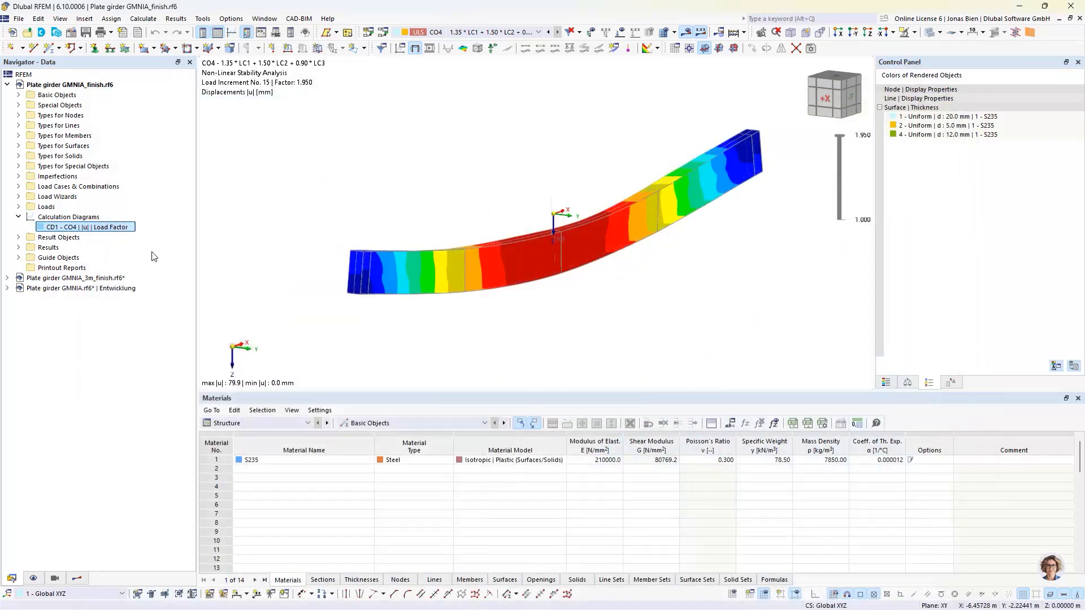
Display CO4's von Mises equivalent plastic strains on the girder surfaces together with their colour scale.
left_click(78, 578)
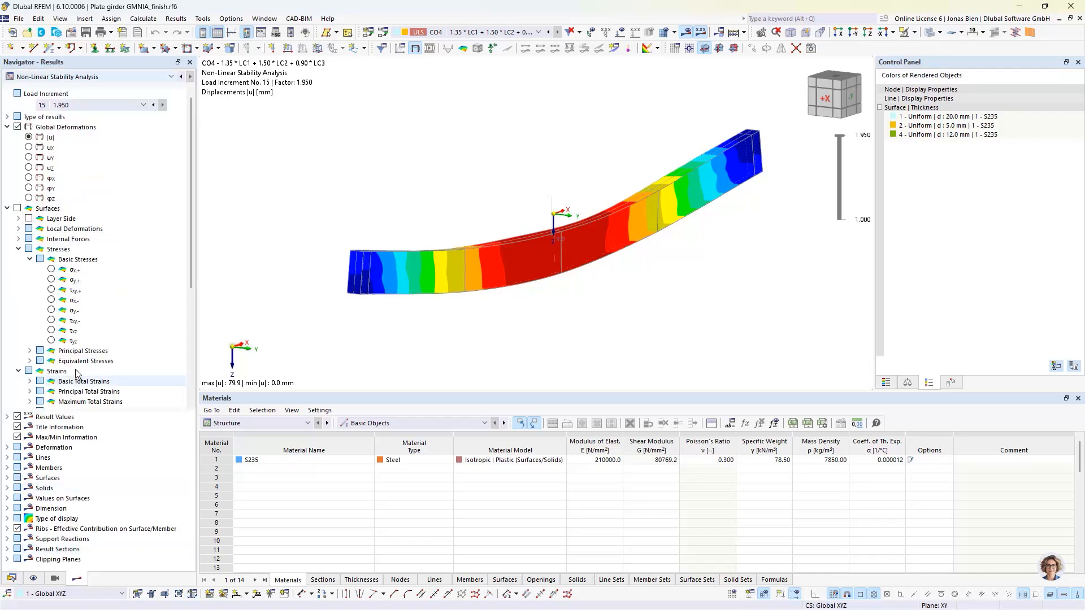
scroll(70, 317, "down", 4)
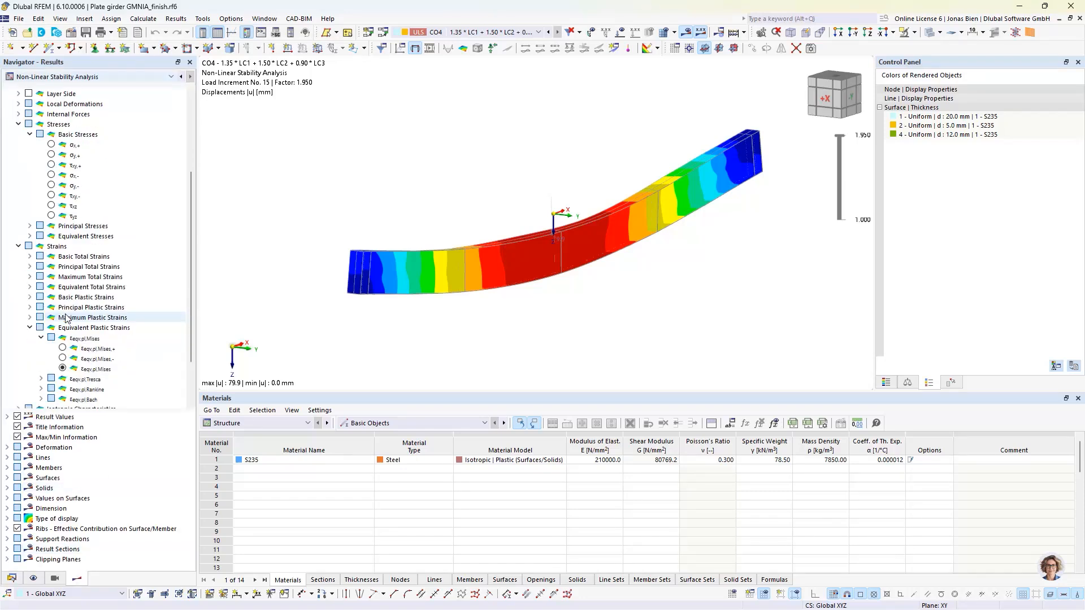
left_click(62, 369)
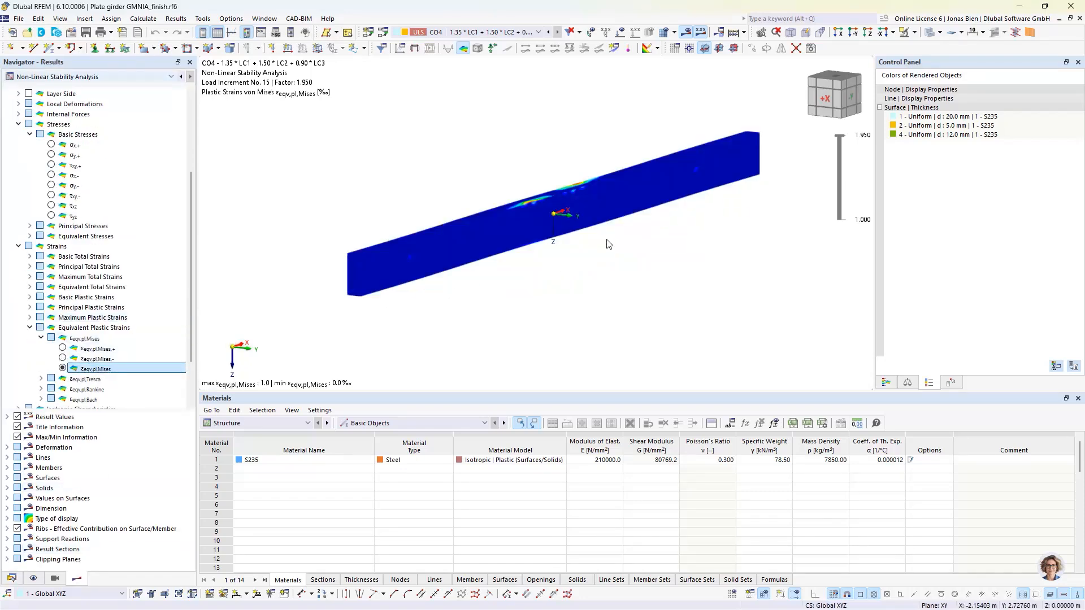
mouse_move(602, 215)
middle_mouse_down("ctrl")
mouse_move(598, 196)
mouse_move(597, 218)
middle_mouse_up("ctrl")
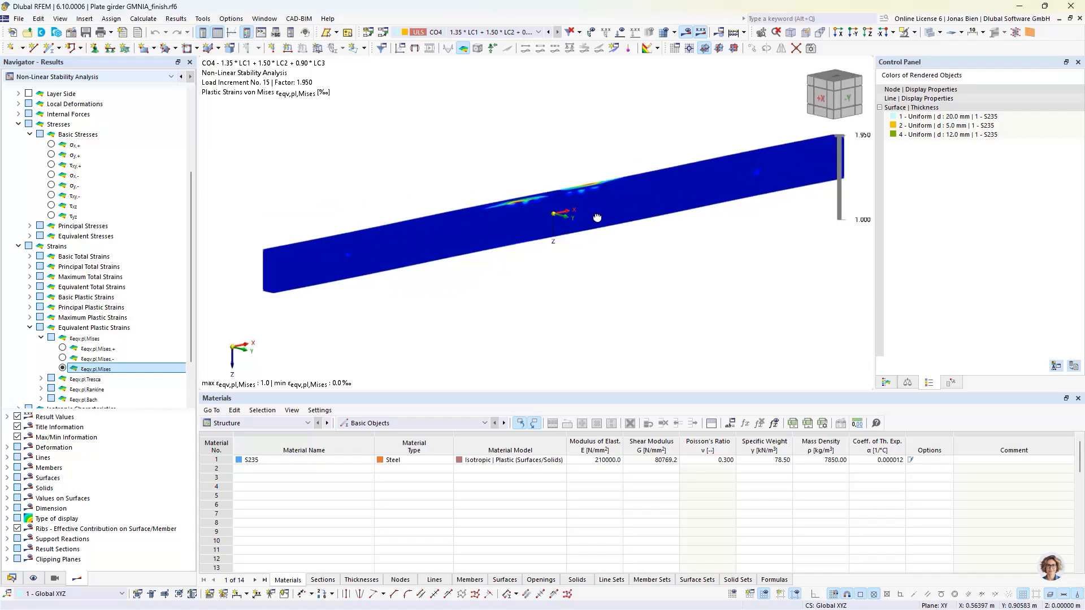
left_click(886, 383)
middle_click_drag(657, 267, 679, 276, "ctrl")
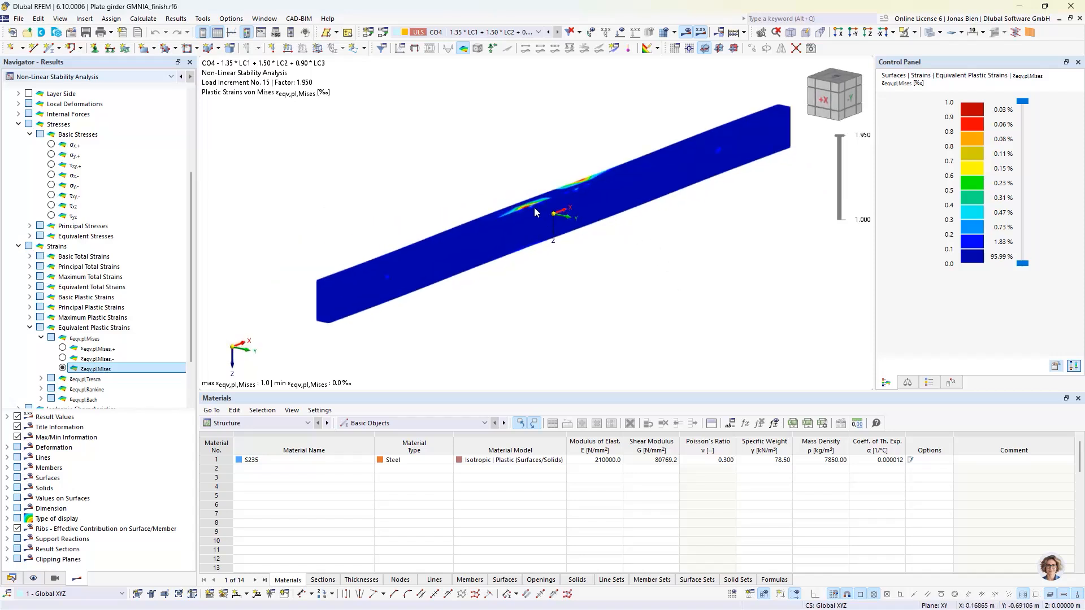
Examine the plastic strain zones near midspan along the girder's upper flange and web from both directions.
scroll(534, 207, "up", 3)
middle_click_drag(522, 152, 530, 213, "ctrl")
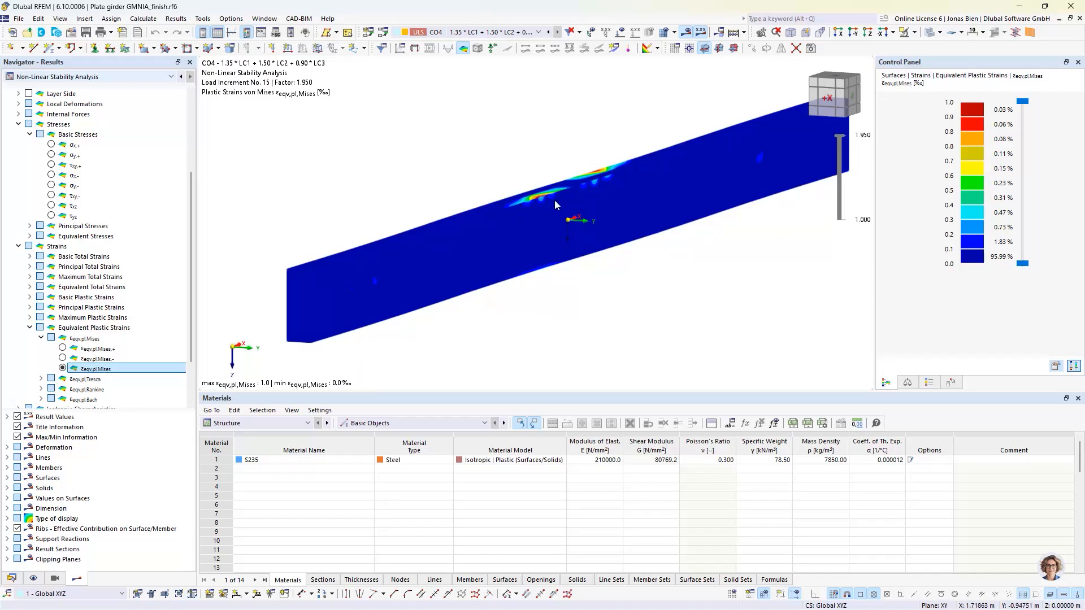
middle_click_drag(547, 182, 543, 175, "ctrl")
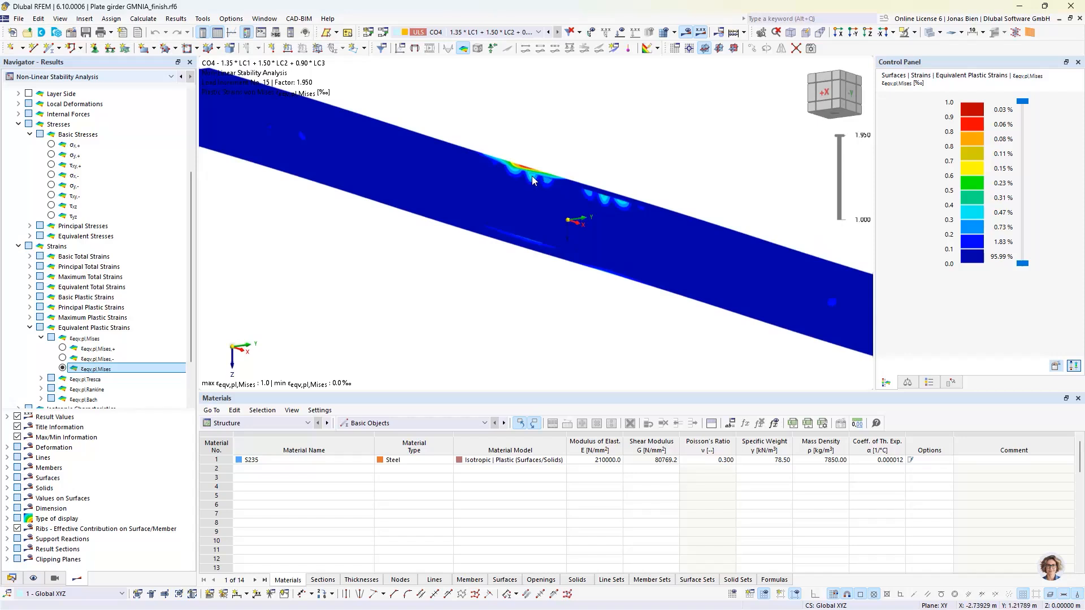
scroll(532, 177, "up", 2)
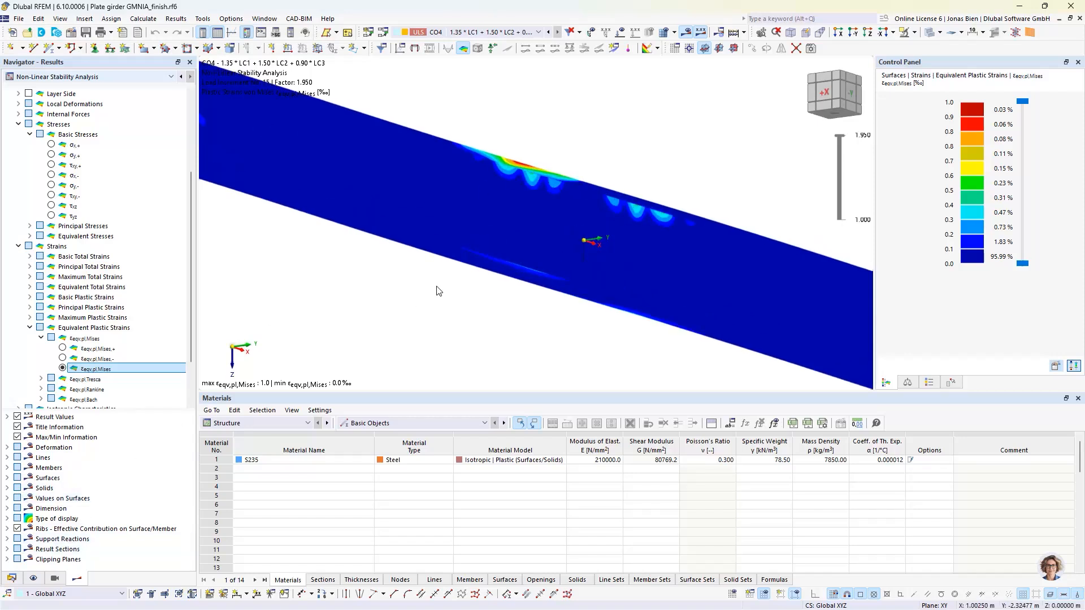
scroll(446, 288, "down", 1)
scroll(502, 246, "down", 1)
middle_click_drag(509, 241, 576, 254, "ctrl")
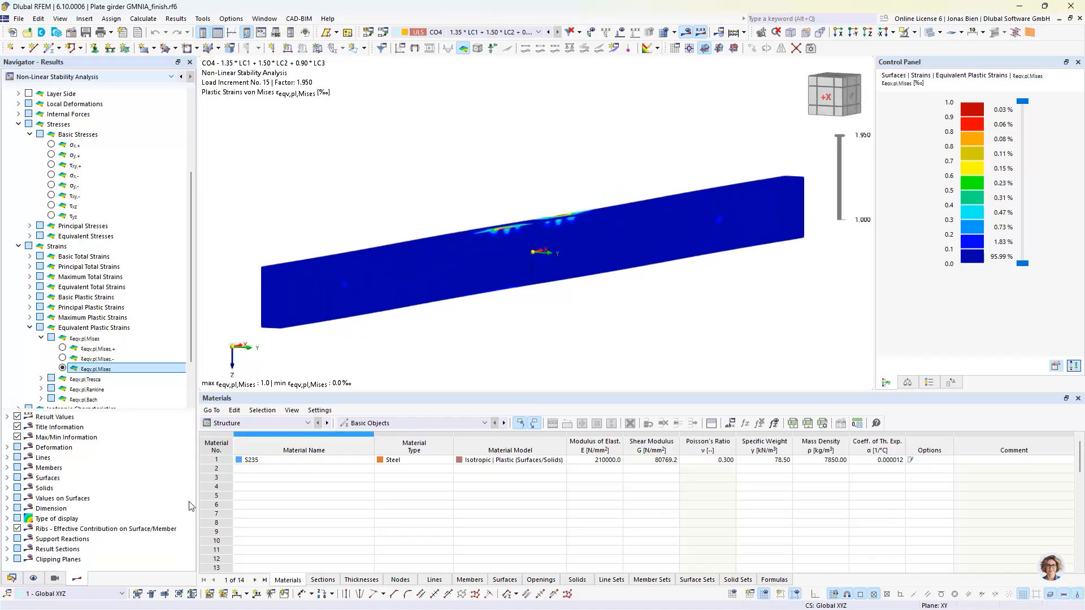
Turn the model objects' display back on and inspect the plastic strains relative to the supports and stiffeners.
left_click(54, 578)
left_click(34, 578)
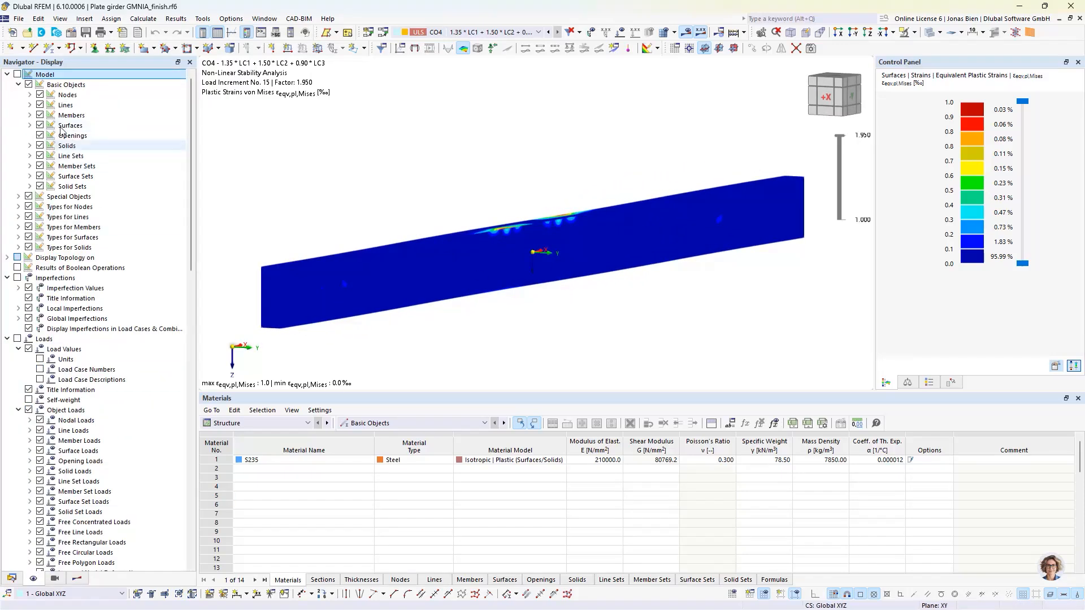
left_click(18, 74)
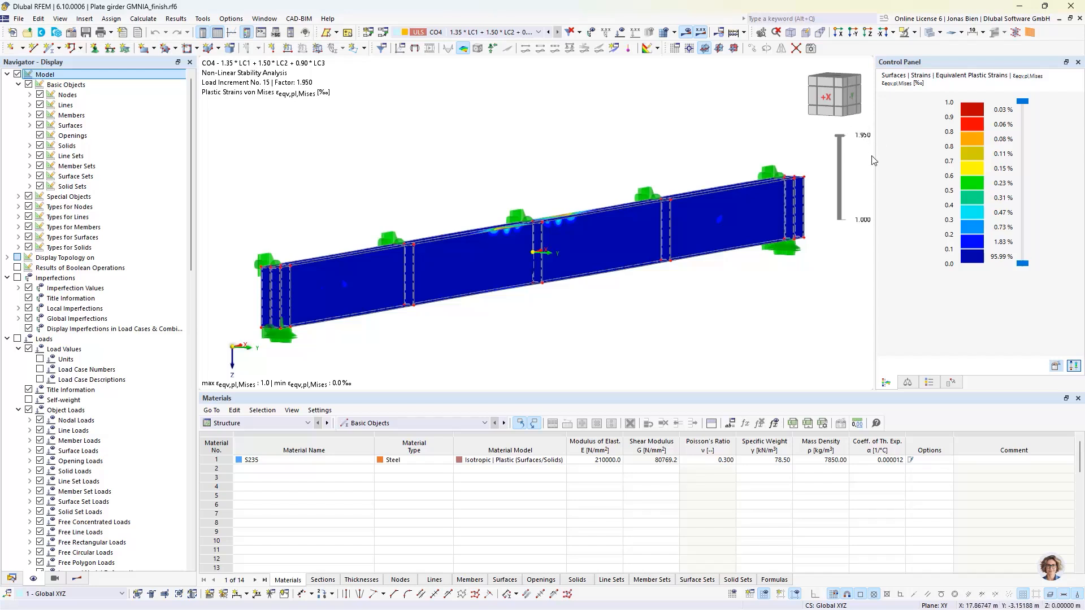
middle_click_drag(474, 167, 473, 176, "ctrl")
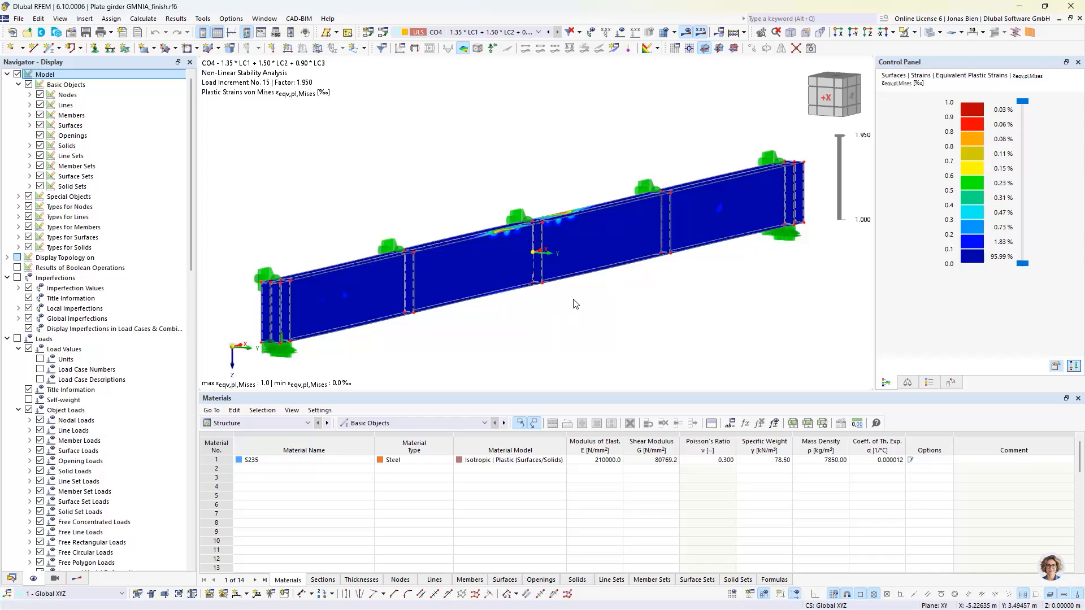
mouse_move(574, 292)
middle_mouse_down("ctrl")
mouse_move(564, 269)
mouse_move(573, 302)
mouse_move(563, 275)
middle_mouse_up("ctrl")
scroll(575, 298, "down", 1)
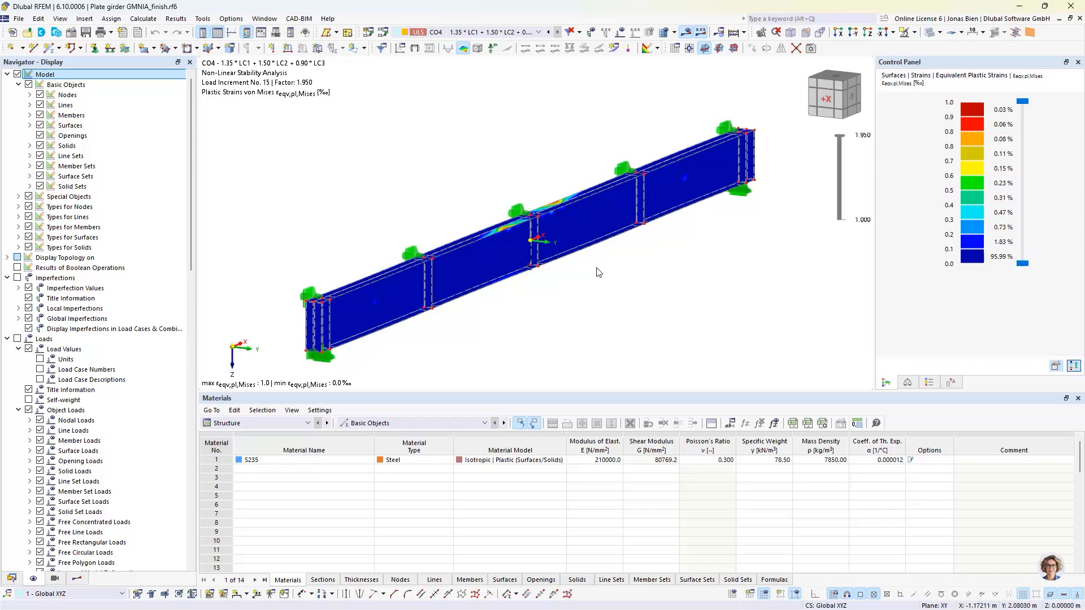
Switch to the model Plate girder GMNIA_3m_finish.rf6 and show CO4's Non-Linear Stability Analysis results.
left_click(12, 579)
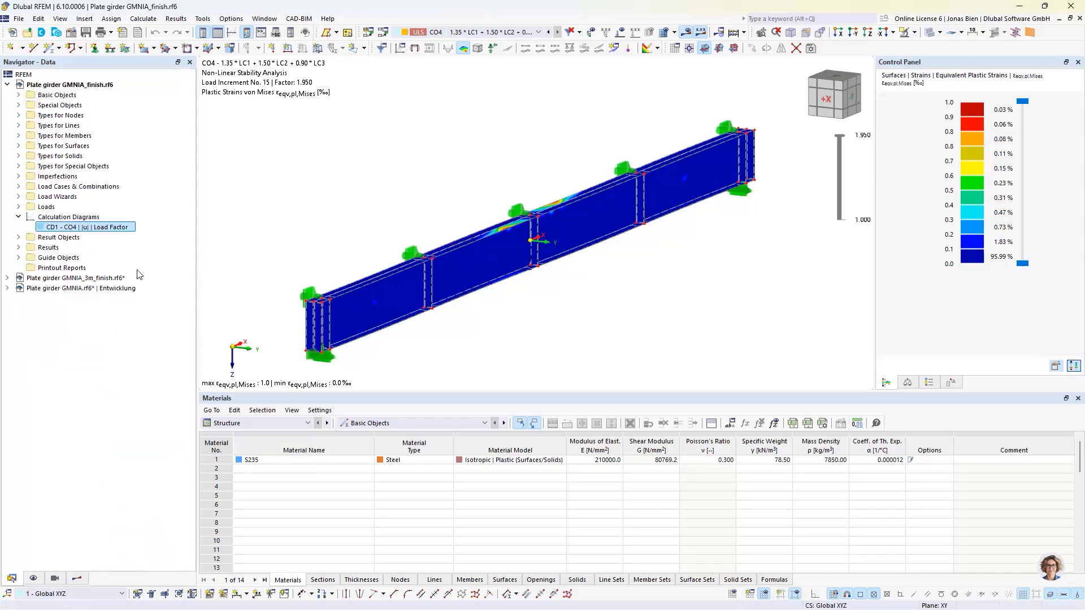
left_click(104, 278)
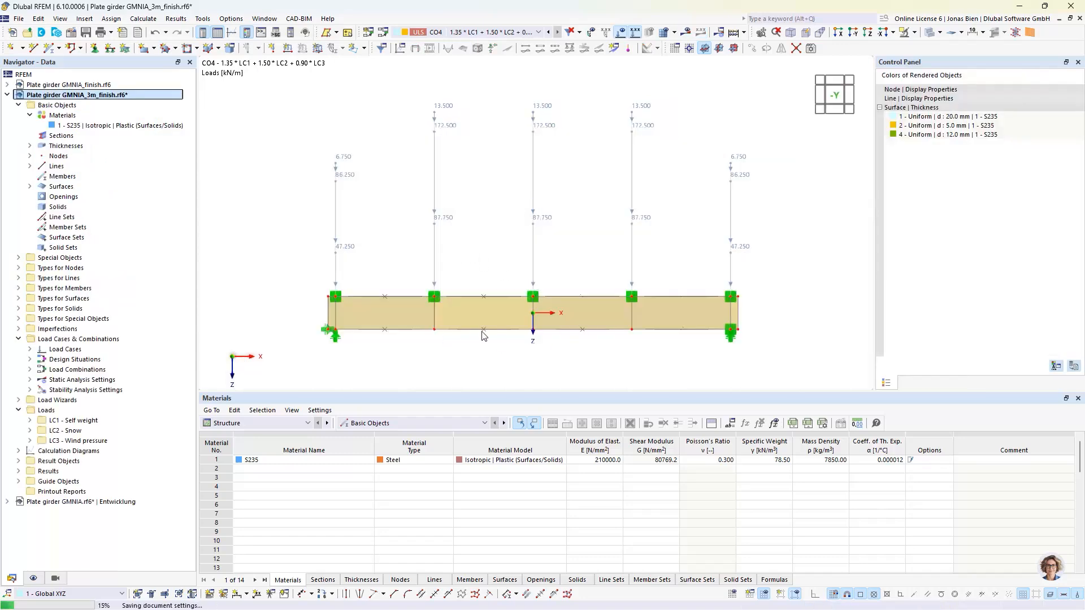
left_click(446, 261)
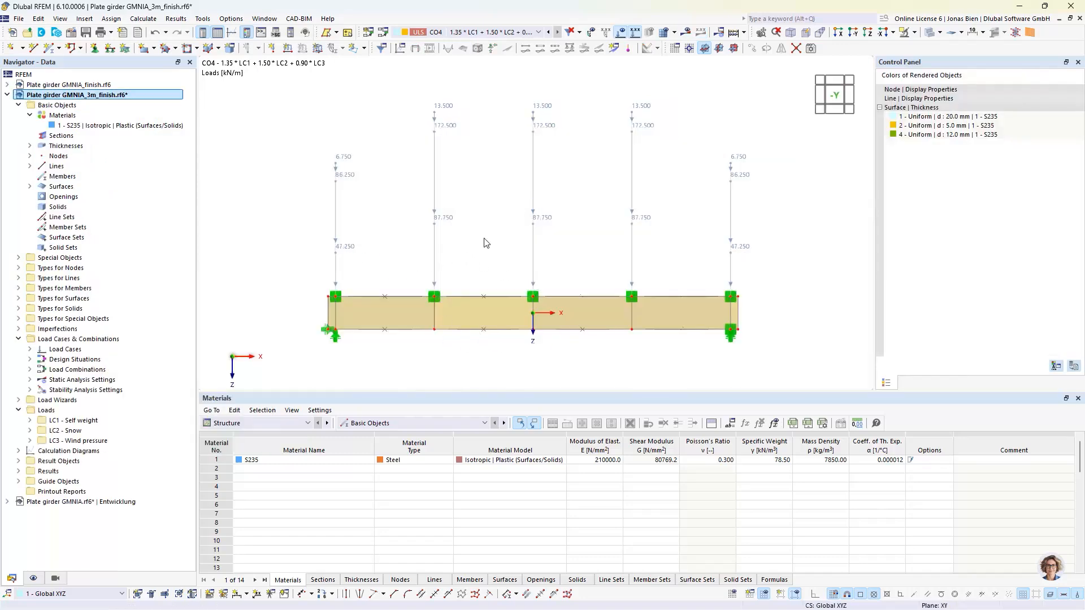
middle_click_drag(489, 240, 575, 245, "ctrl")
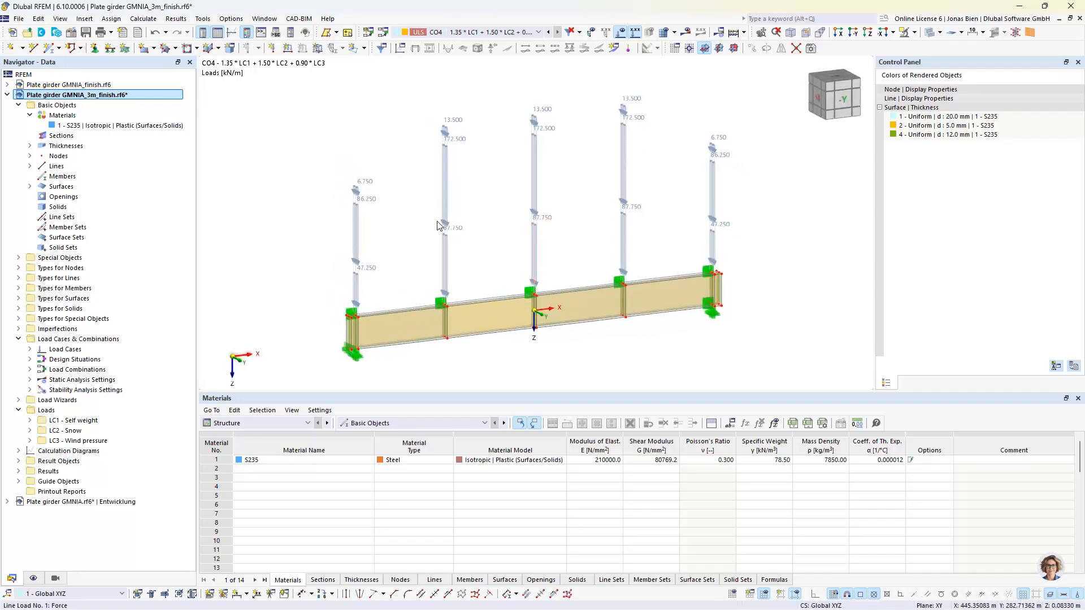
middle_click_drag(418, 340, 424, 353, "ctrl")
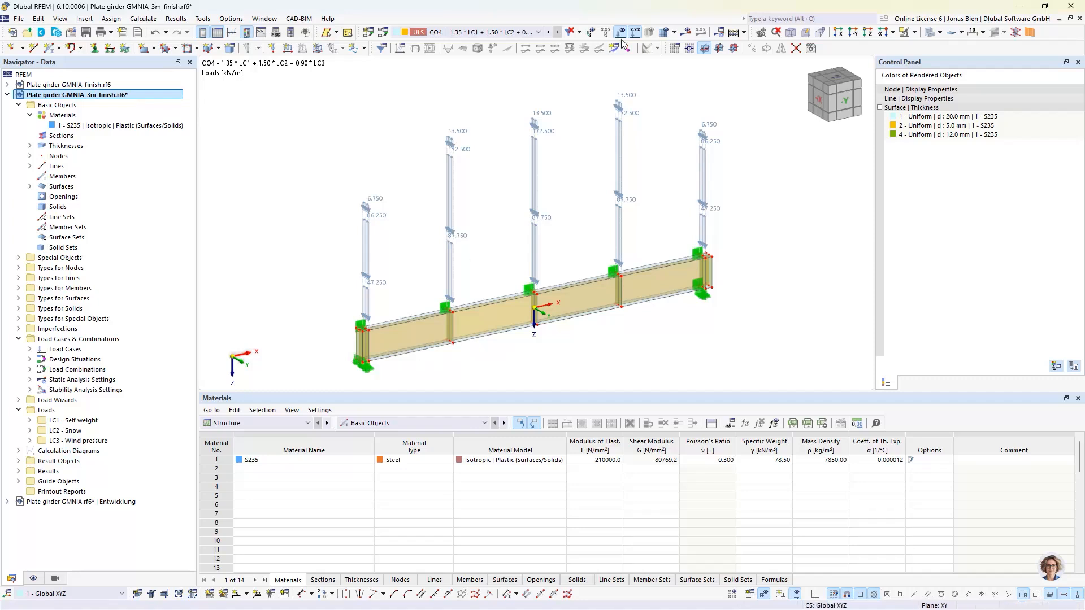
left_click(686, 32)
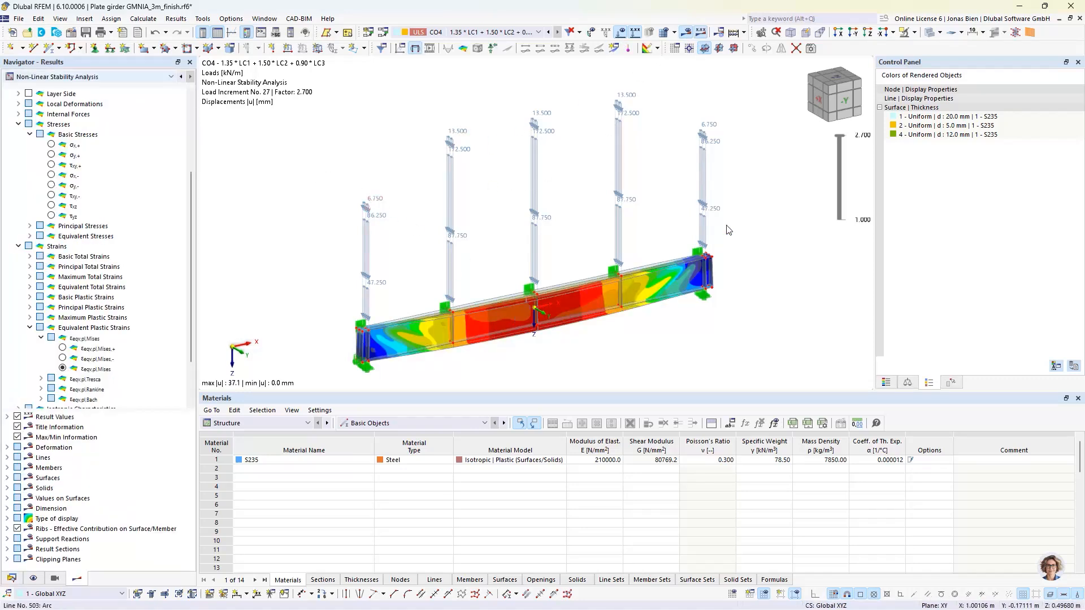
Hide the model objects and inspect the girder's deformed shape along the X-axis and in 3D.
middle_click_drag(507, 291, 620, 254, "ctrl")
scroll(498, 353, "up", 3)
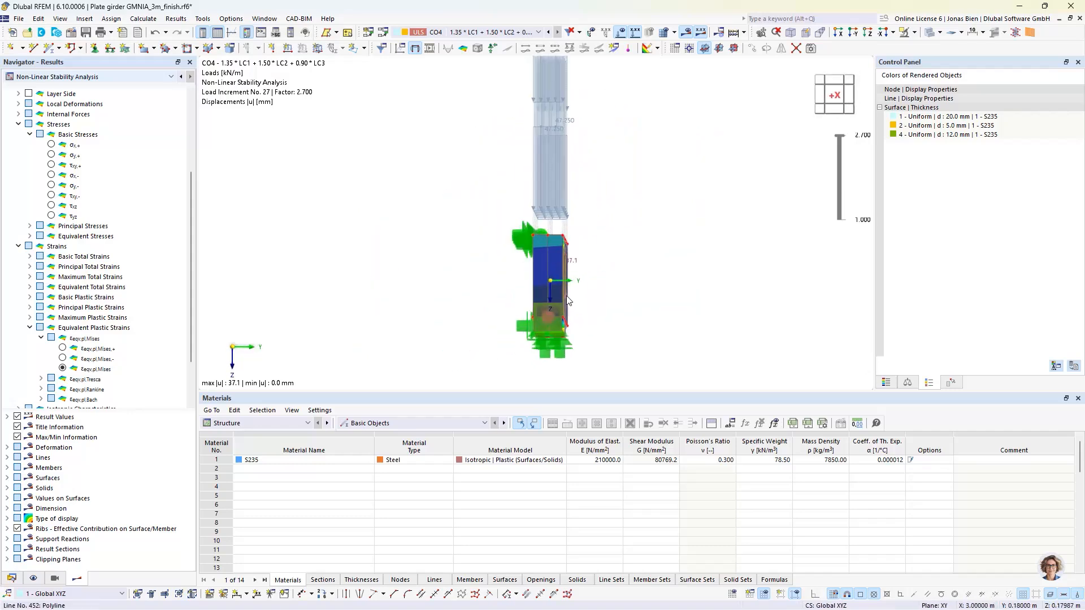
left_click(33, 578)
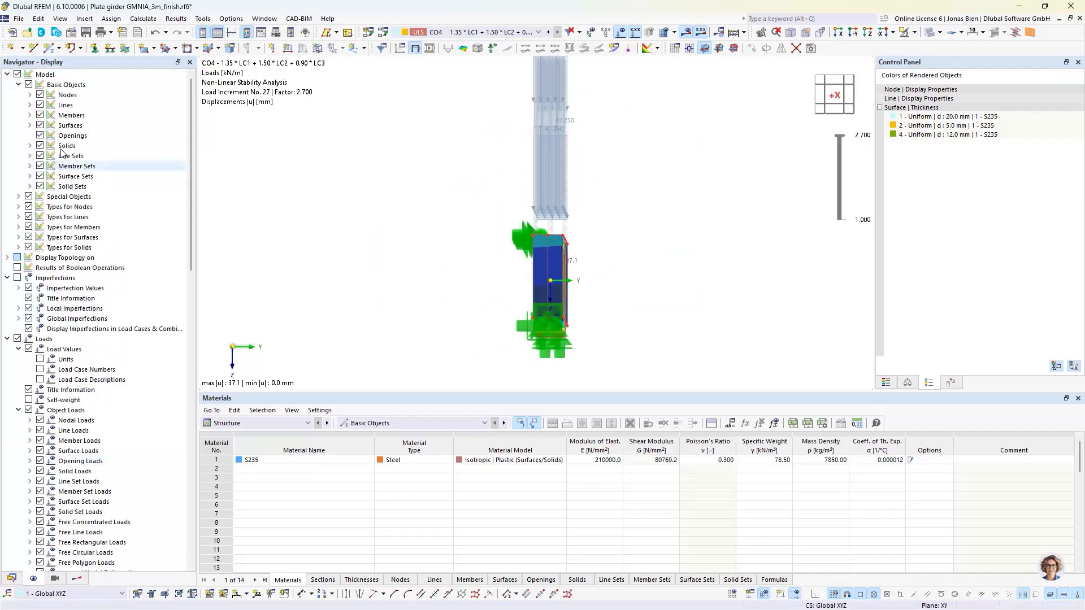
left_click(18, 74)
left_click(831, 113)
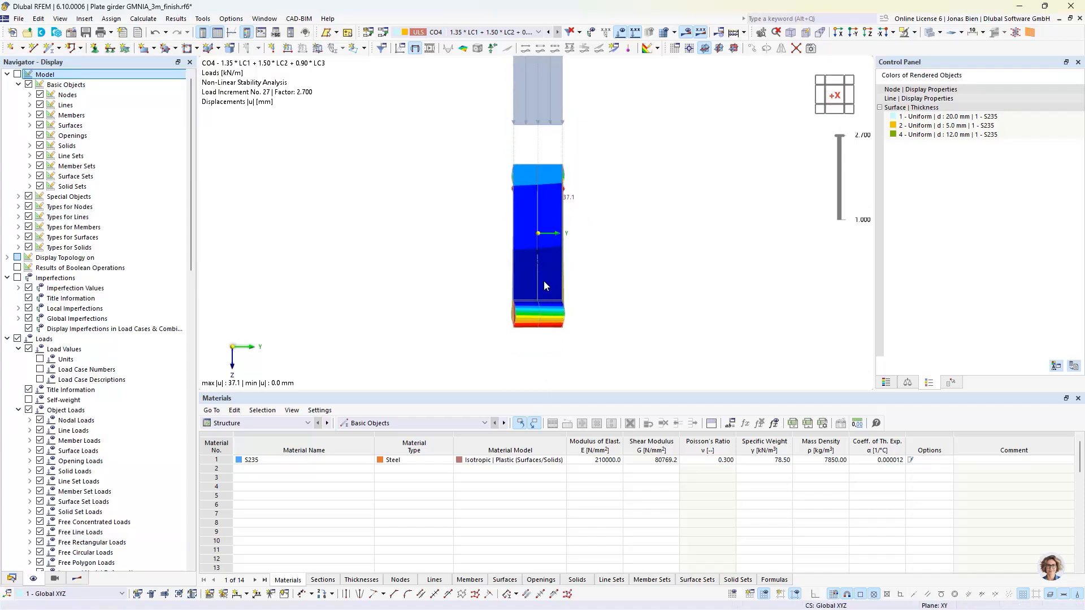
middle_click_drag(549, 263, 596, 247, "ctrl")
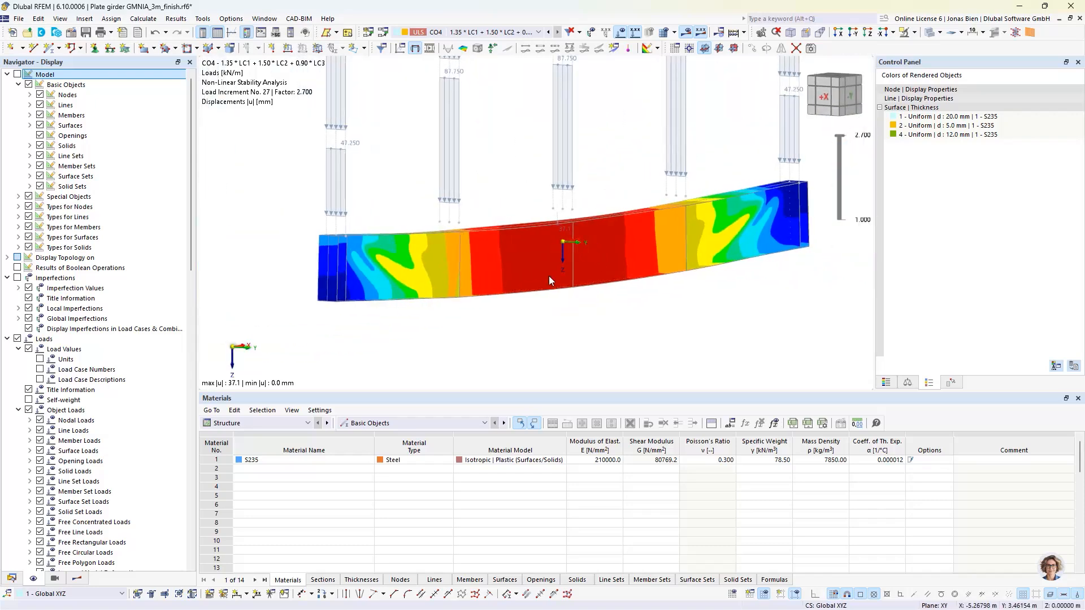
Show the model objects again and display the von Mises equivalent plastic strains with their colour scale.
left_click(17, 75)
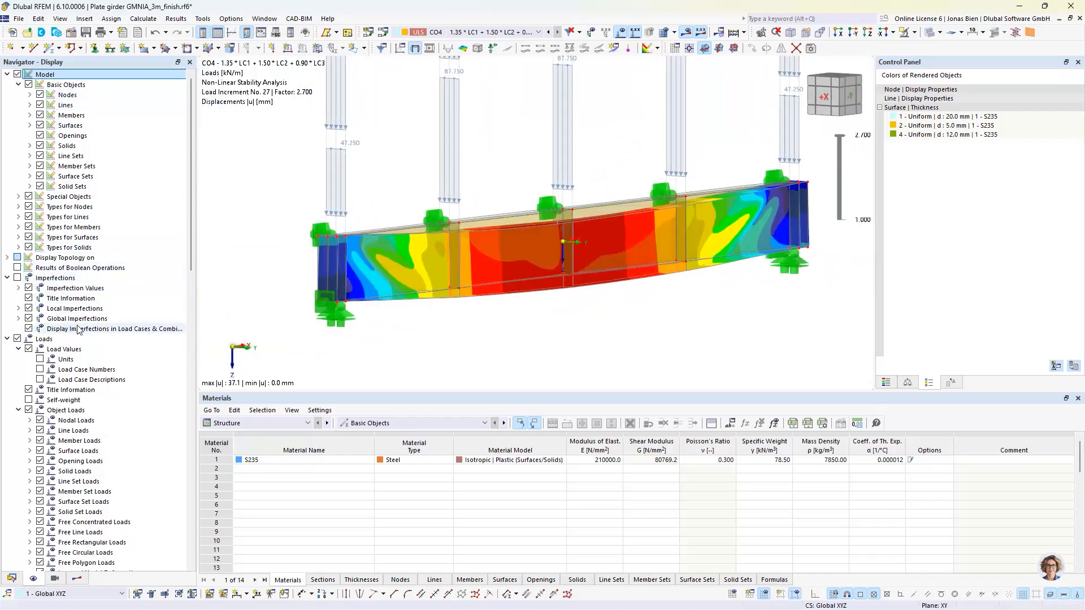
scroll(82, 329, "down", 3)
left_click(77, 578)
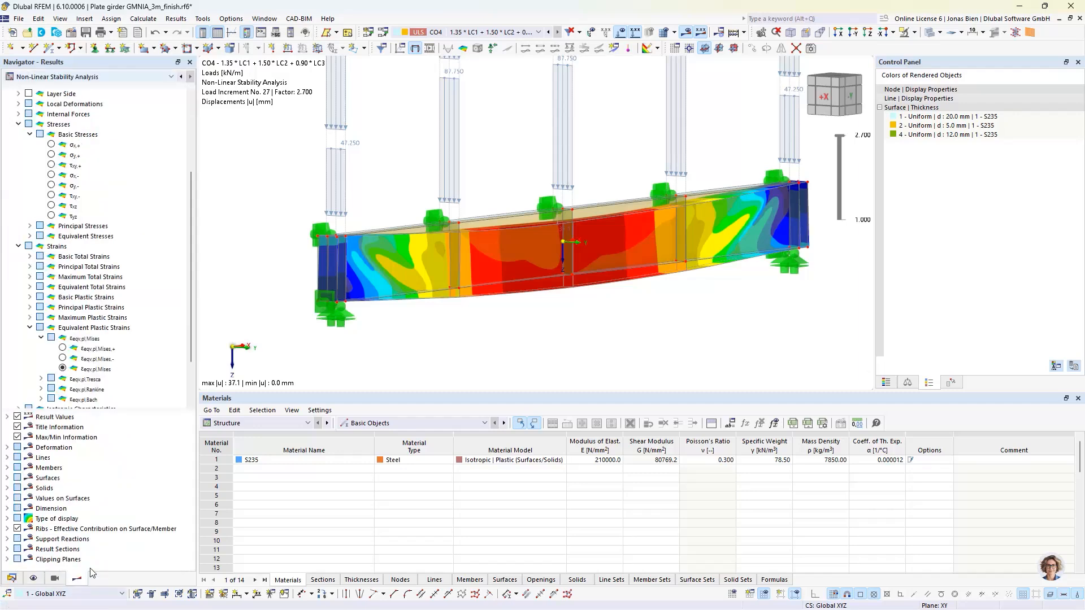
left_click(62, 368)
middle_click_drag(717, 277, 687, 276, "ctrl")
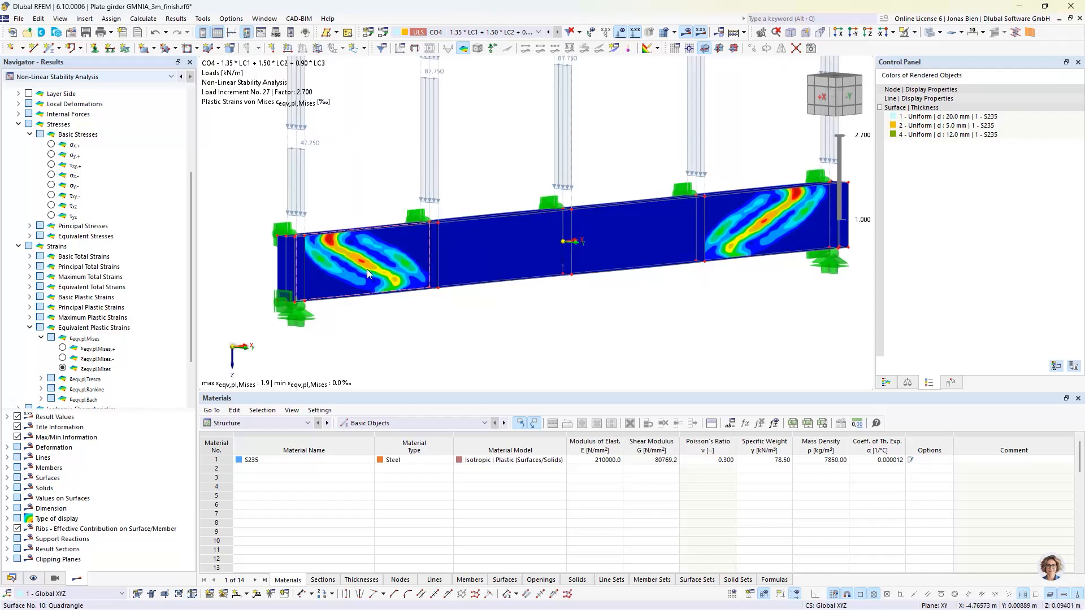
middle_click_drag(563, 227, 565, 238, "ctrl")
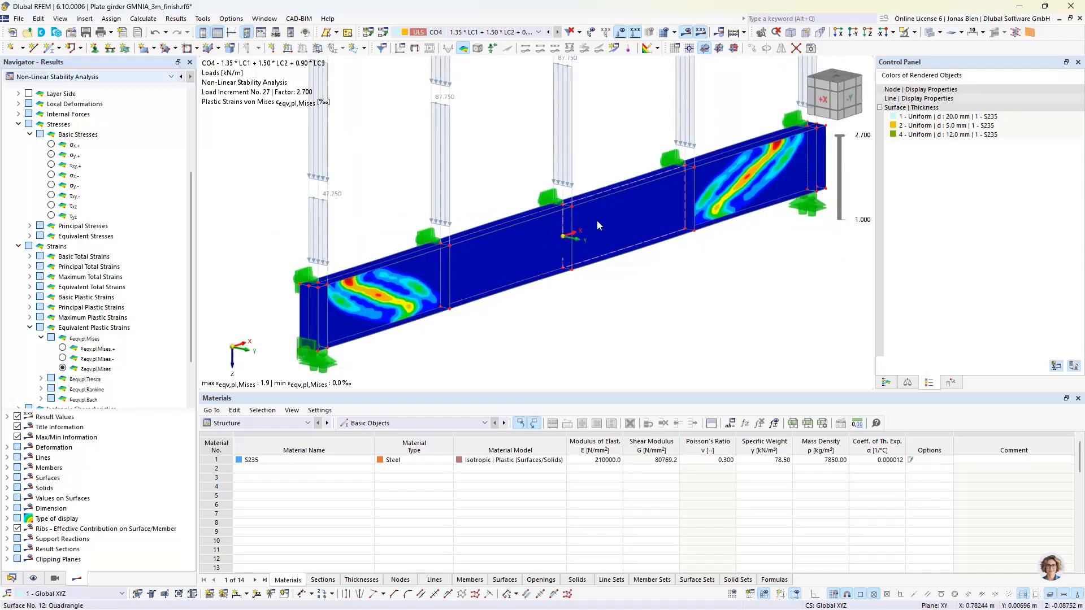
mouse_move(411, 286)
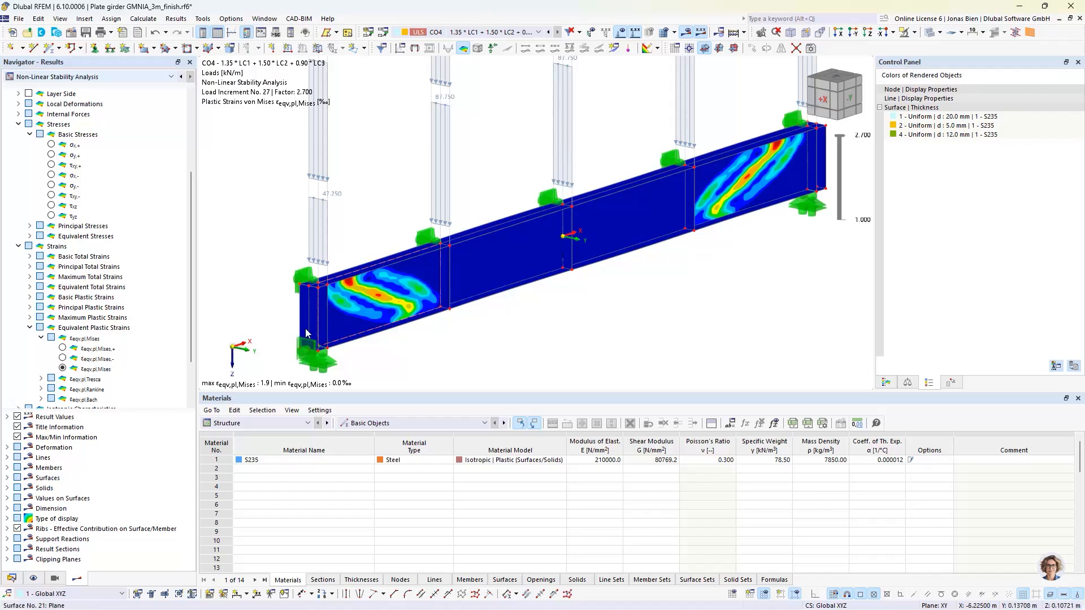
left_click(886, 383)
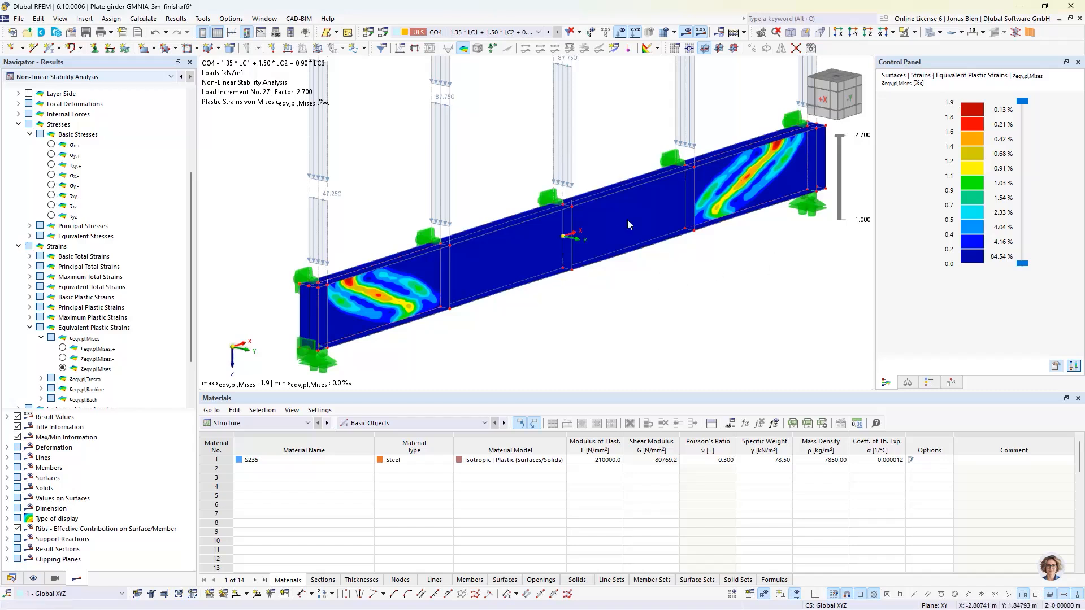
Compare the web's plastic strains at load factor 2.660 with those at load factor 2.700.
left_click_drag(836, 134, 839, 148)
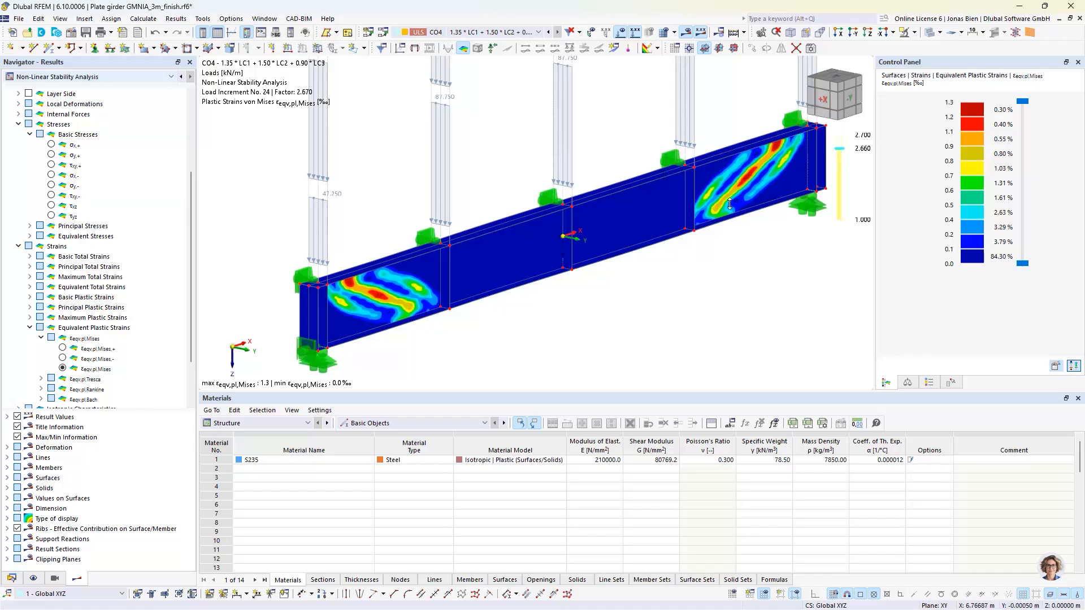
left_click_drag(730, 205, 729, 207)
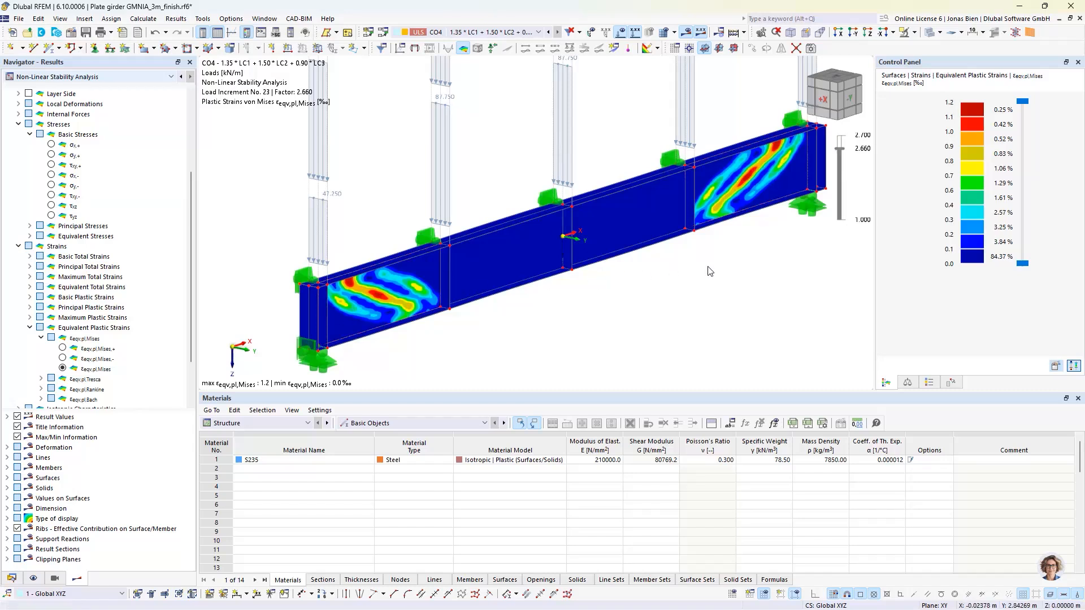
left_click_drag(840, 148, 840, 131)
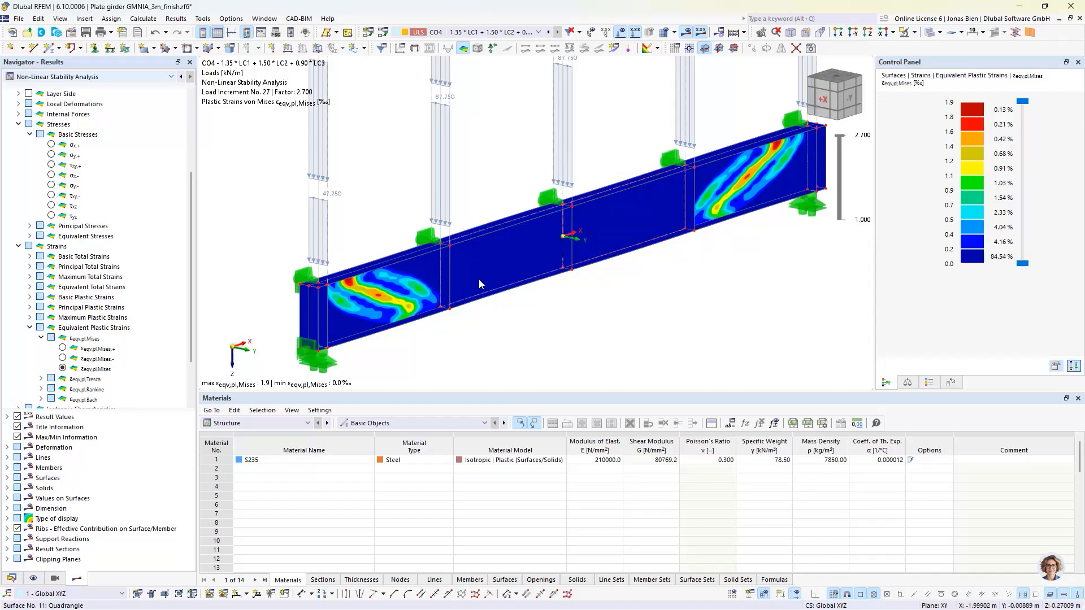
middle_click_drag(518, 324, 499, 307, "ctrl")
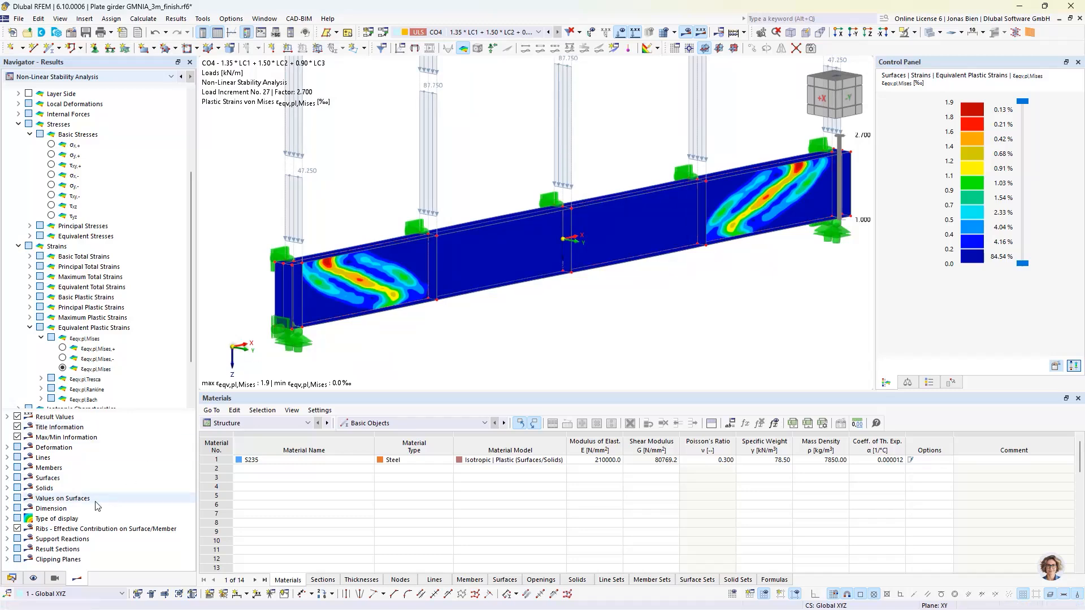
Examine the 3m model's calculation diagram CD1 of CO4's maximum deformation |u| against load factor, and close it without applying changes.
left_click(11, 578)
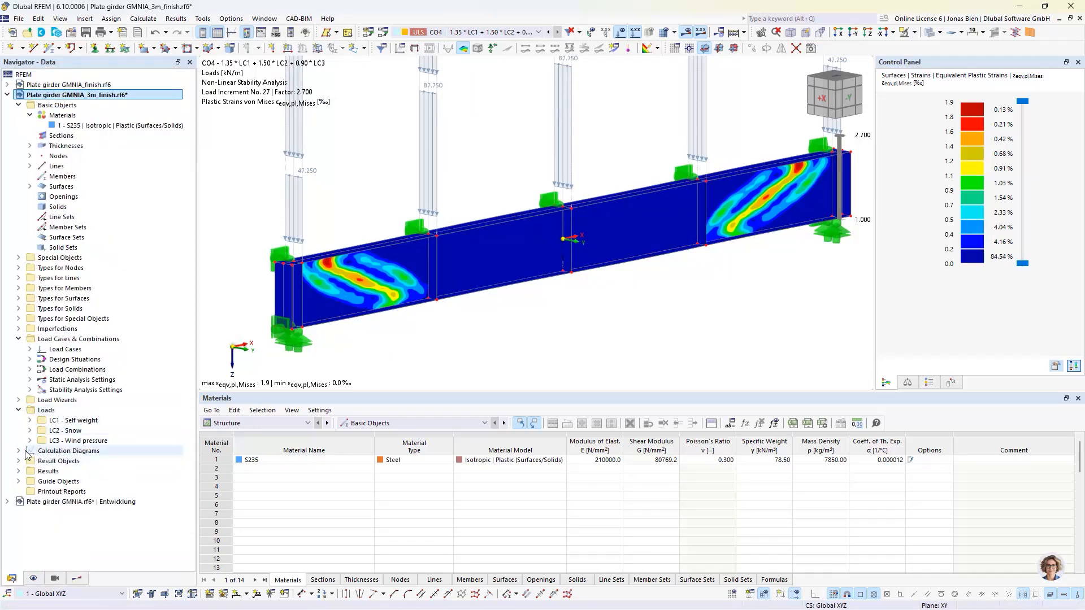
double_click(67, 450)
double_click(73, 460)
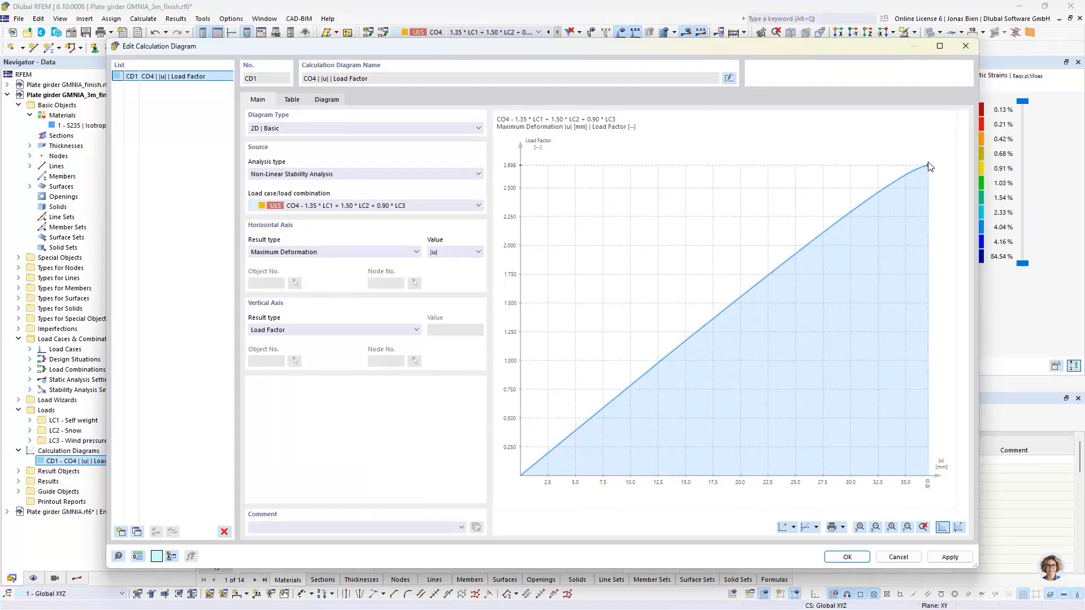
left_click_drag(831, 52, 864, 72)
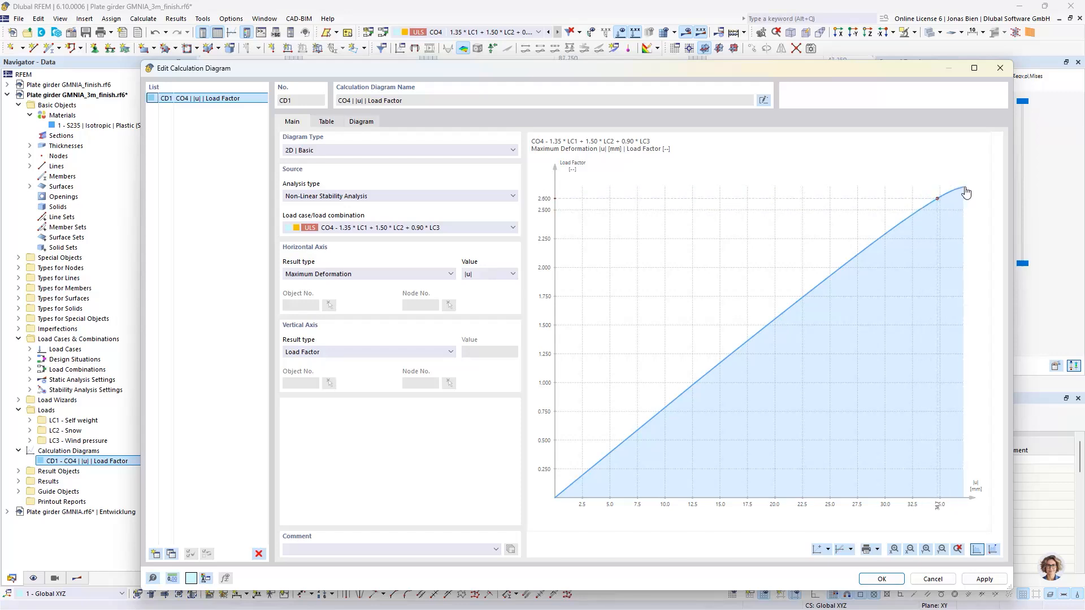
left_click(1000, 68)
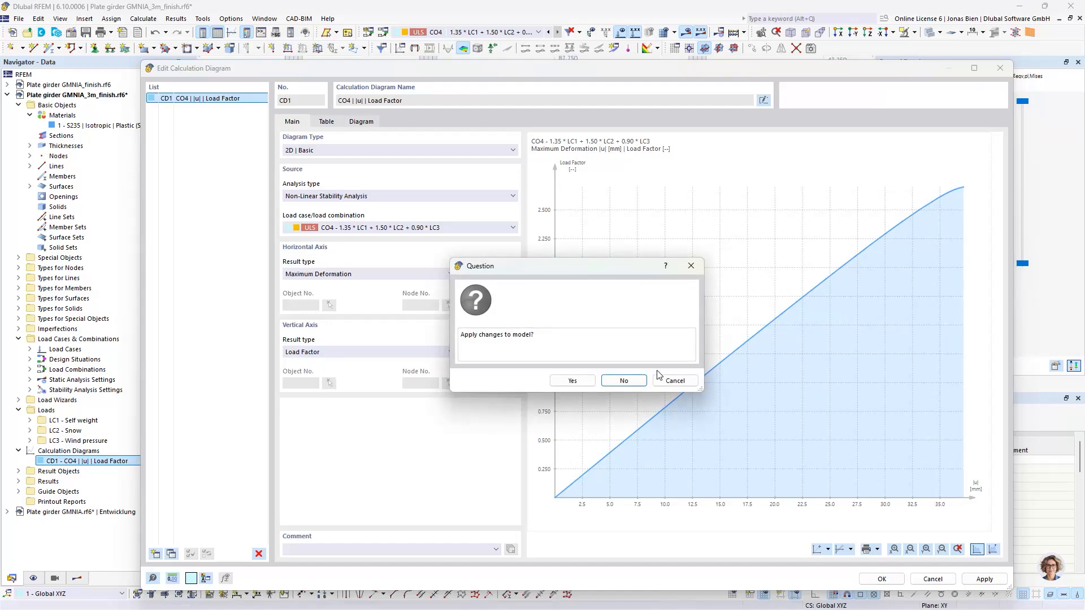
left_click(621, 381)
scroll(683, 238, "down", 1)
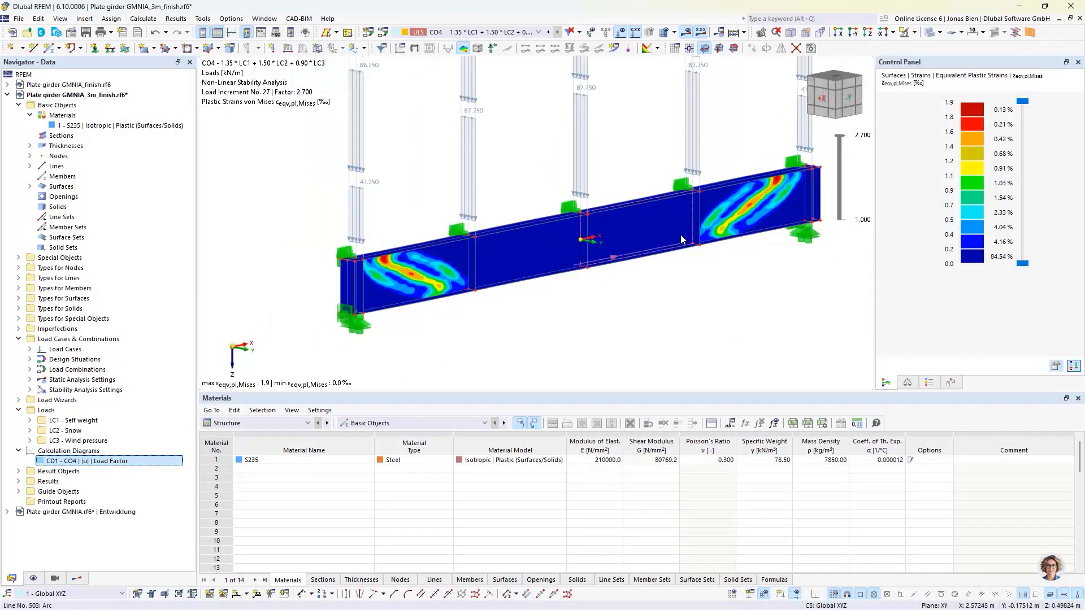
middle_click_drag(683, 233, 651, 272)
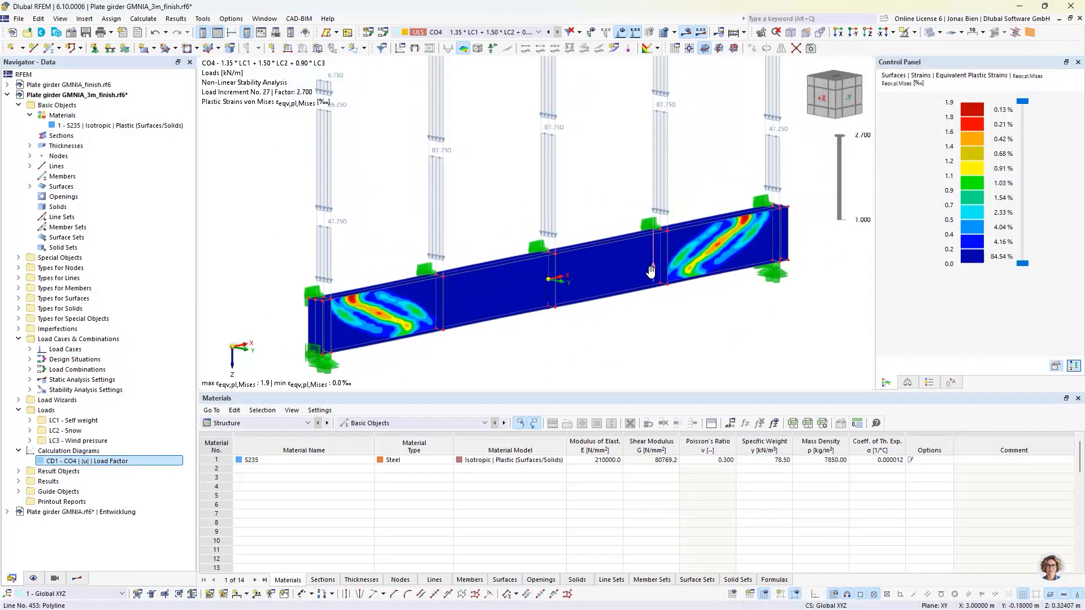